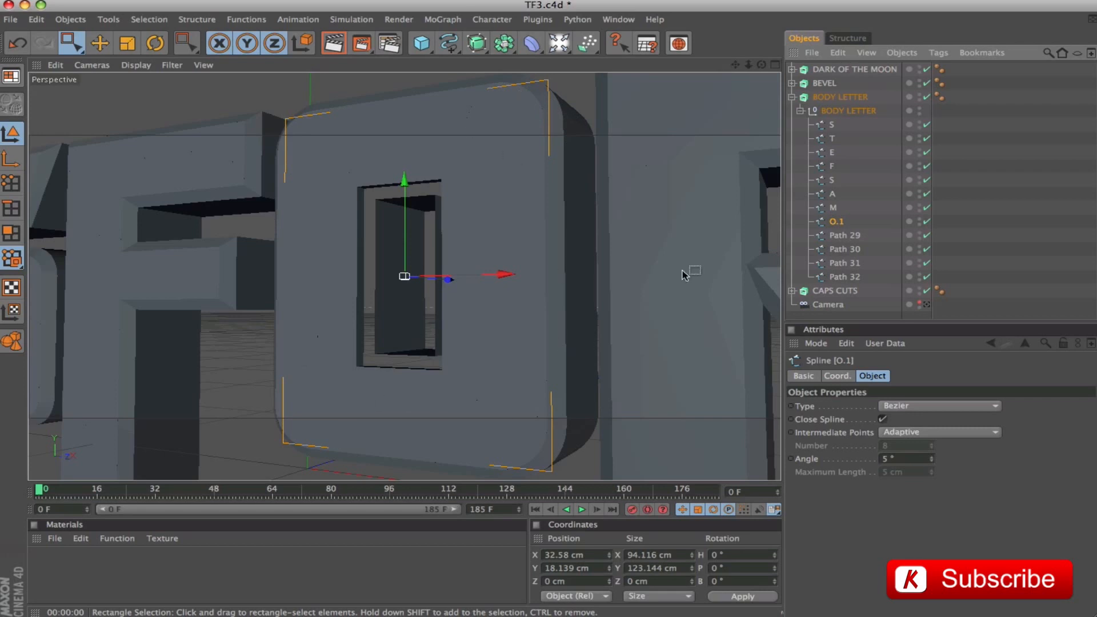
# Rename the O.1 spline to O and the Path 29 spline to N inside BODY LETTER
pyautogui.doubleClick(838, 221)
pyautogui.write('O')
pyautogui.press('Return')
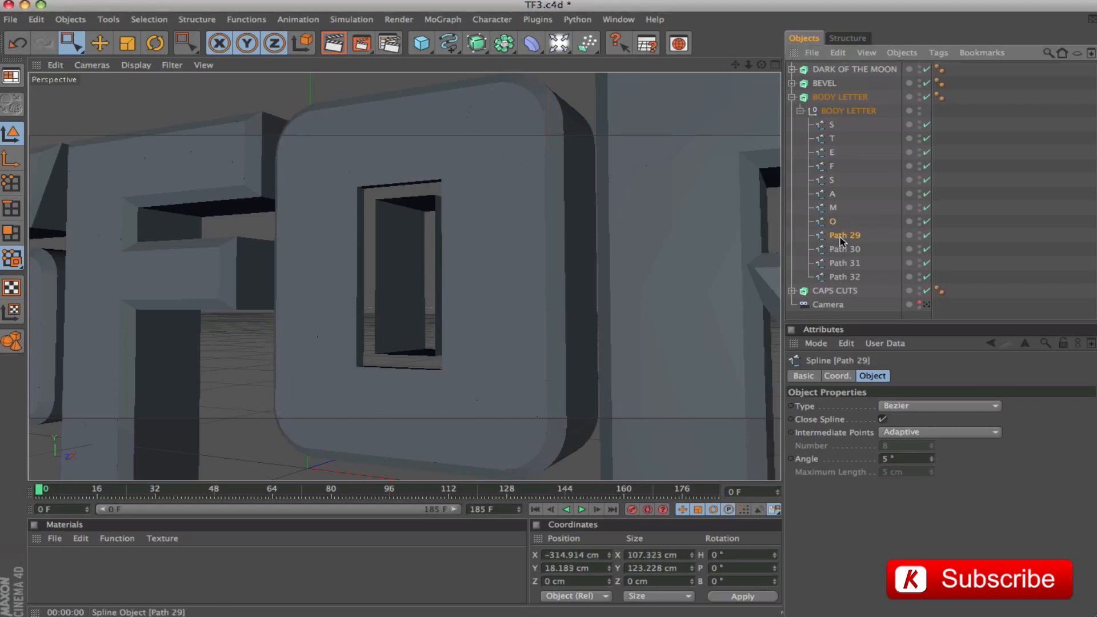
pyautogui.doubleClick(839, 237)
pyautogui.write('N')
pyautogui.press('Return')
# Rename the Path 30, Path 31 and Path 32 splines to R
pyautogui.doubleClick(840, 251)
pyautogui.write('R')
pyautogui.press('Return')
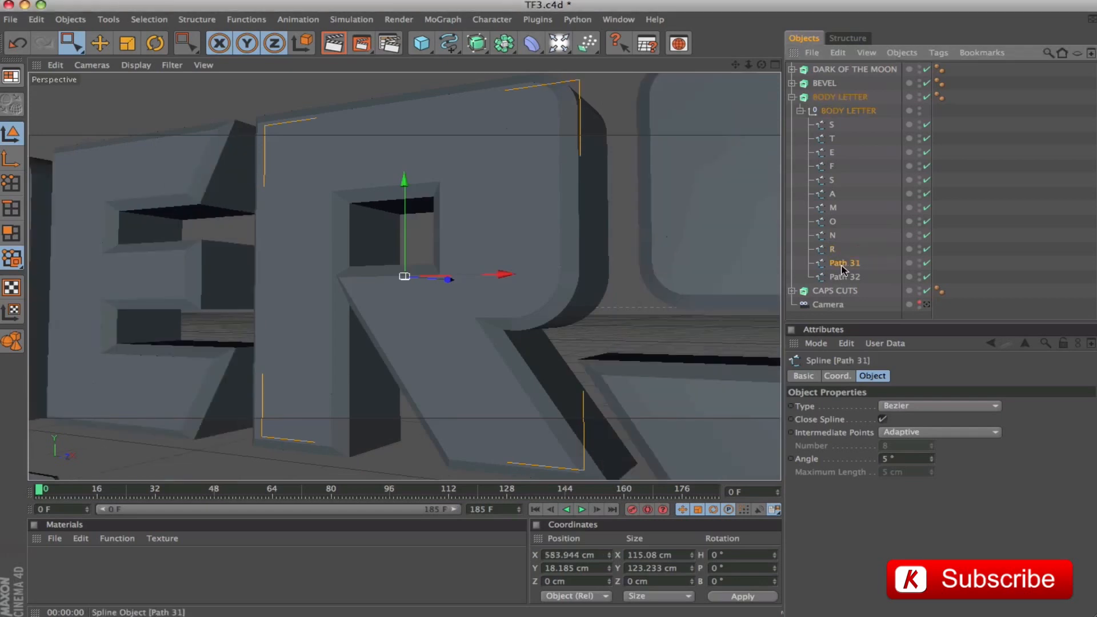
pyautogui.doubleClick(839, 263)
pyautogui.write('R')
pyautogui.press('Return')
pyautogui.doubleClick(840, 276)
pyautogui.write('R')
pyautogui.press('Return')
# Reorder the letter splines inside the BODY LETTER null so they spell TRANSFORMERS from first to last
pyautogui.keyDown('shift'); pyautogui.click(832, 126); pyautogui.keyUp('shift')
pyautogui.press('o')
pyautogui.click(994, 222)
pyautogui.moveTo(832, 138); pyautogui.dragTo(832, 118)
pyautogui.click(831, 277)
pyautogui.click(831, 251)
pyautogui.click(994, 251)
pyautogui.moveTo(832, 250); pyautogui.dragTo(833, 132)
pyautogui.moveTo(833, 210); pyautogui.dragTo(832, 145)
pyautogui.moveTo(833, 249); pyautogui.dragTo(832, 160)
pyautogui.click(833, 181)
pyautogui.moveTo(834, 216); pyautogui.dragTo(831, 188)
pyautogui.moveTo(833, 235); pyautogui.dragTo(828, 202)
pyautogui.moveTo(830, 251); pyautogui.dragTo(832, 215)
pyautogui.moveTo(833, 264)
pyautogui.mouseDown()
pyautogui.moveTo(833, 228)
pyautogui.moveTo(832, 270)
pyautogui.mouseUp()
# Check the order of the BODY LETTER splines one by one, from the final S back to the T
pyautogui.click(832, 277)
pyautogui.press('Up')
pyautogui.press('Up')
pyautogui.press('Up')
pyautogui.press('Up')
pyautogui.press('Up')
pyautogui.press('Up')
pyautogui.press('Up')
pyautogui.press('Up')
pyautogui.press('Up')
pyautogui.press('Up')
pyautogui.press('Up')
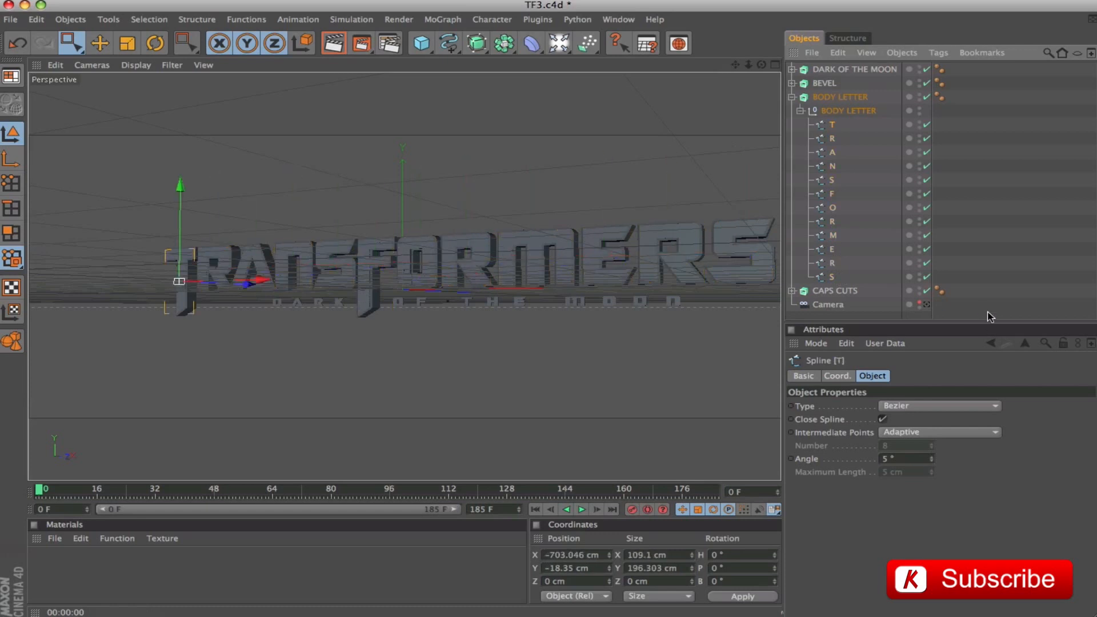
# Delete all the existing splines inside the BEVEL null
pyautogui.keyDown('shift'); pyautogui.click(828, 278); pyautogui.keyUp('shift')
pyautogui.click(792, 83)
pyautogui.click(801, 96)
pyautogui.click(844, 111)
pyautogui.keyDown('shift'); pyautogui.click(844, 277); pyautogui.keyUp('shift')
pyautogui.press('Delete')
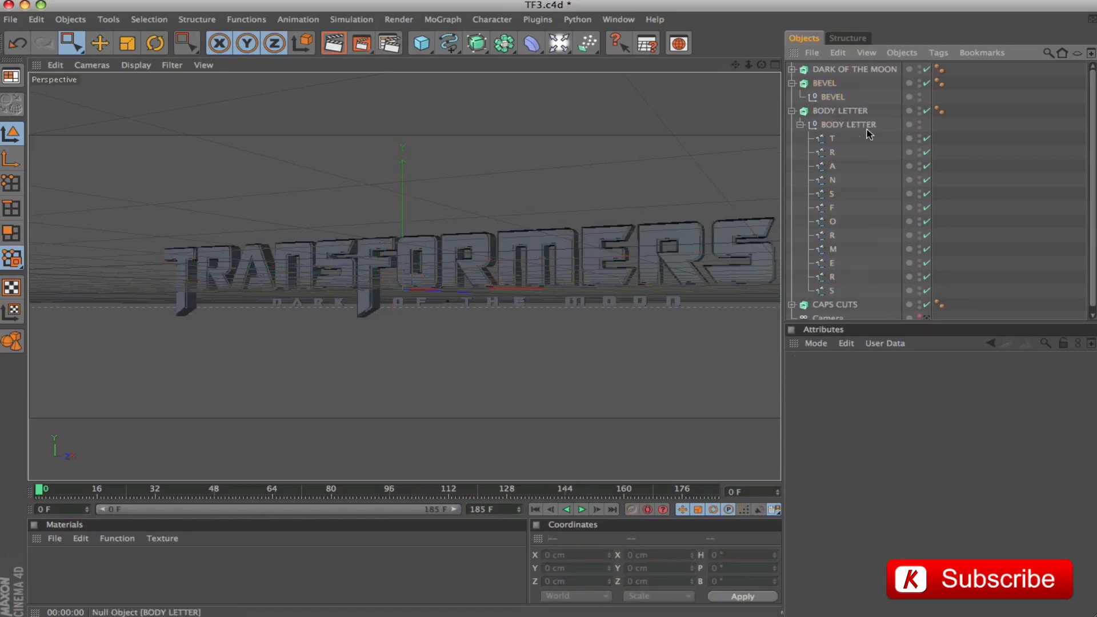
# Copy the twelve letter splines from the BODY LETTER null into the BEVEL null
pyautogui.click(833, 139)
pyautogui.keyDown('shift'); pyautogui.click(832, 290); pyautogui.keyUp('shift')
pyautogui.keyDown('ctrl'); pyautogui.moveTo(840, 141); pyautogui.dragTo(844, 98); pyautogui.keyUp('ctrl')
pyautogui.moveTo(841, 284); pyautogui.dragTo(835, 99)
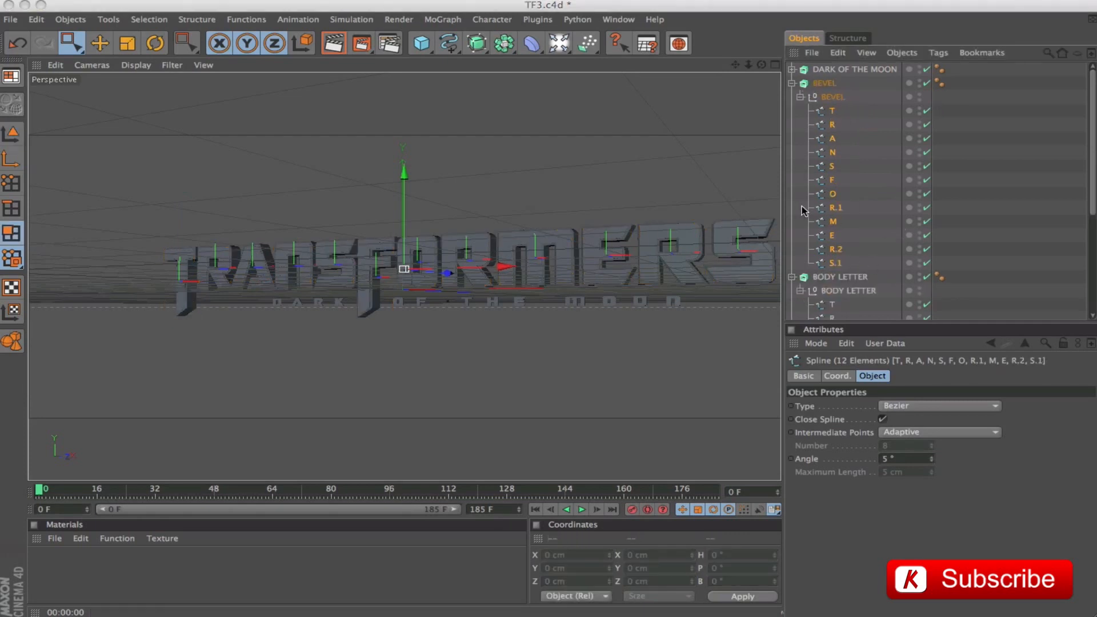
# Rename the copied R.1 and R.2 splines inside BEVEL to R
pyautogui.click(835, 208)
pyautogui.doubleClick(835, 209)
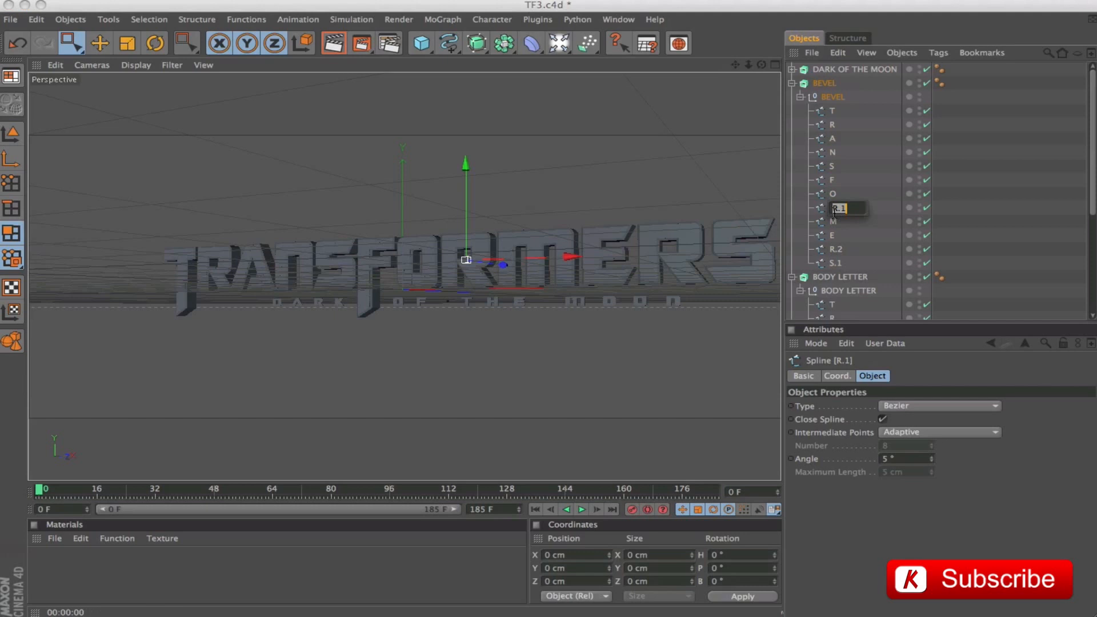
pyautogui.write('R')
pyautogui.press('Return')
pyautogui.press('Down')
pyautogui.press('Down')
pyautogui.press('Down')
pyautogui.doubleClick(832, 250)
pyautogui.write('R')
pyautogui.press('Return')
# Rename the copied S.1 spline to S, and collapse the BEVEL and BODY LETTER hierarchies
pyautogui.press('Down')
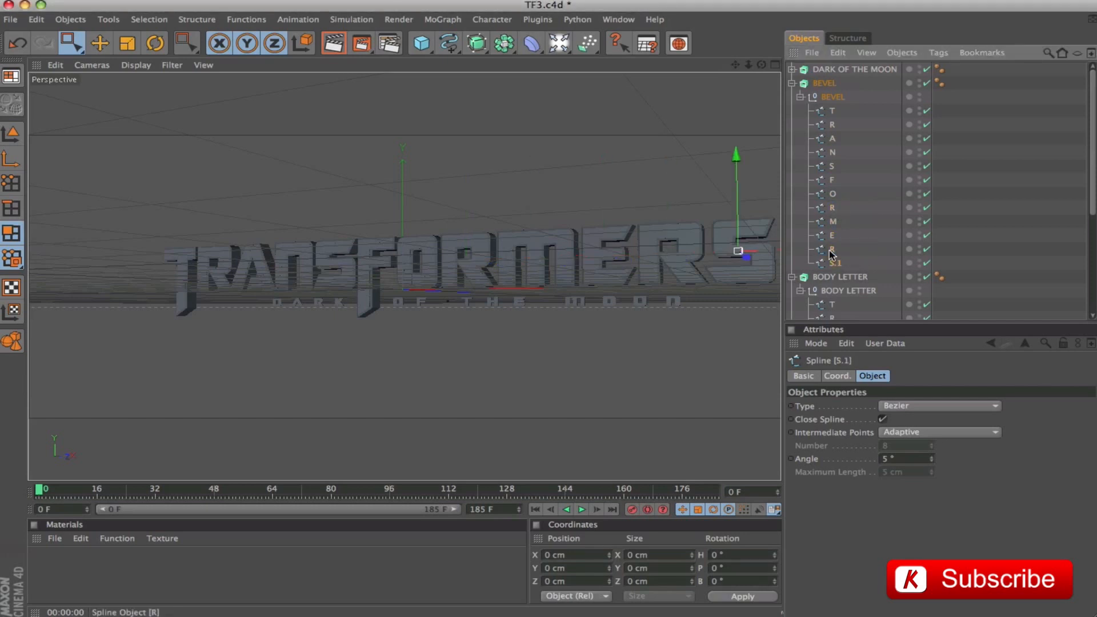
pyautogui.press('Return')
pyautogui.write('S')
pyautogui.press('Return')
pyautogui.click(801, 96)
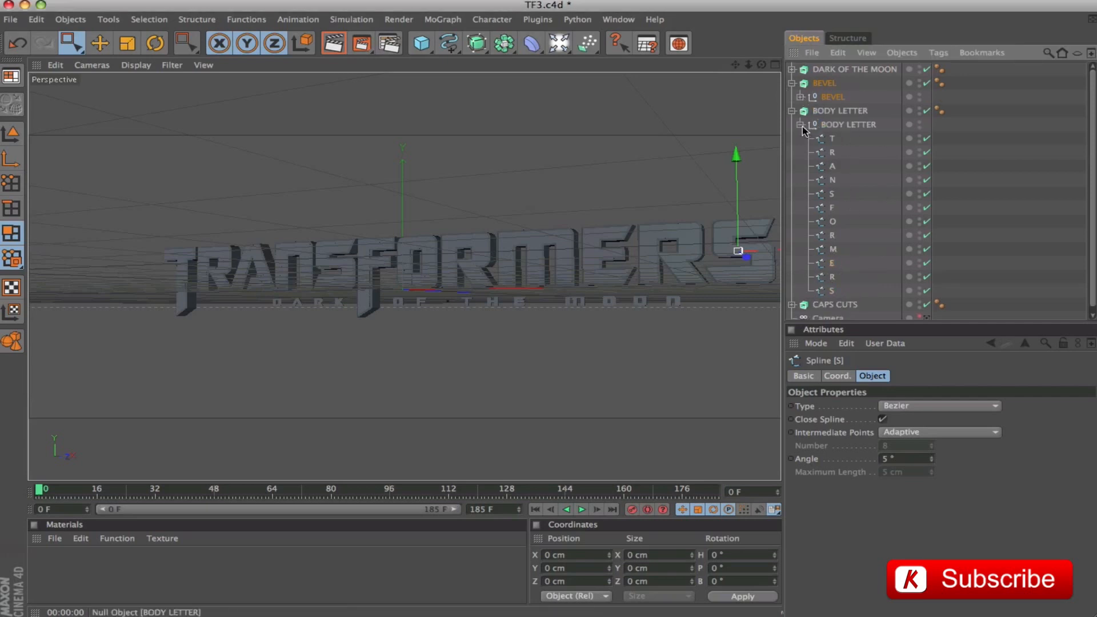
pyautogui.click(800, 124)
pyautogui.click(792, 110)
pyautogui.click(791, 83)
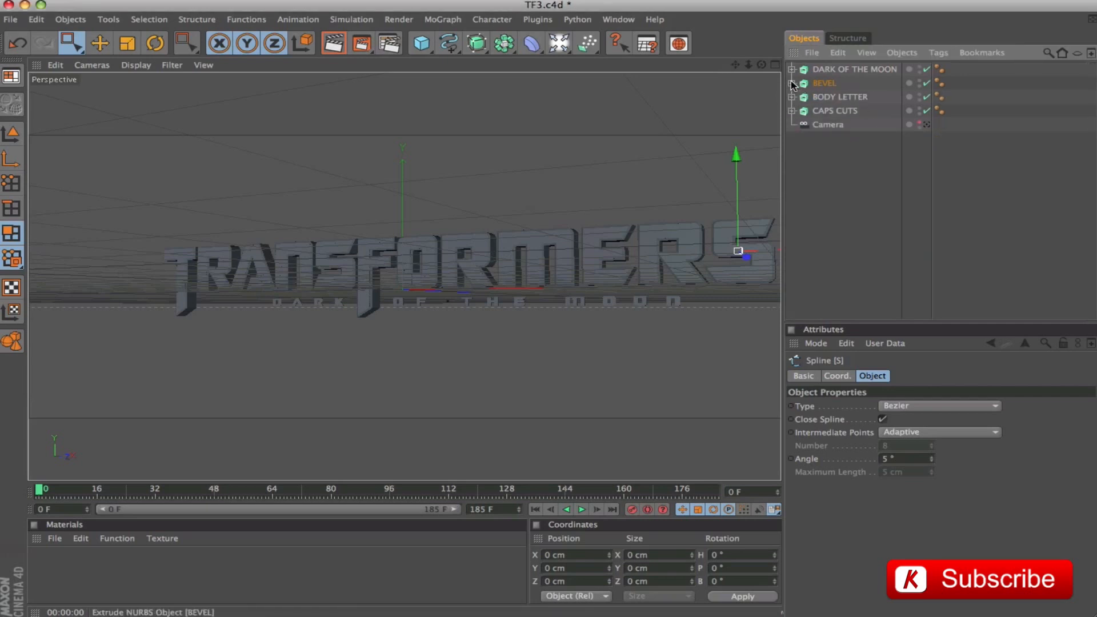
# Expand the CAPS CUTS extrude object and its null to list the path splines inside
pyautogui.click(835, 111)
pyautogui.click(792, 111)
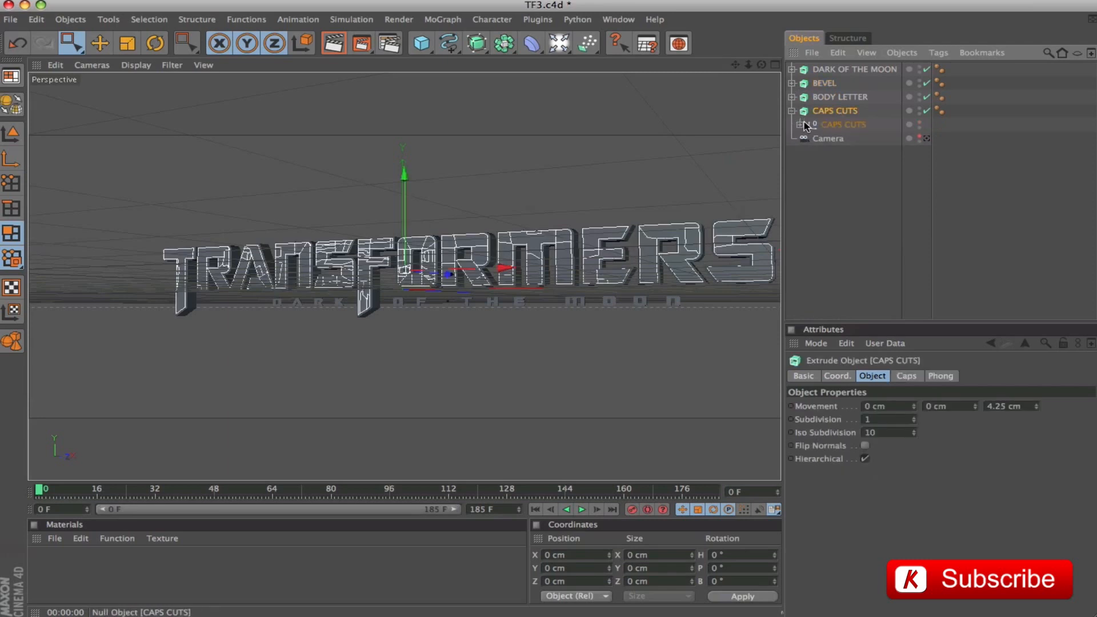
pyautogui.click(800, 124)
pyautogui.moveTo(1090, 105); pyautogui.dragTo(1069, 97)
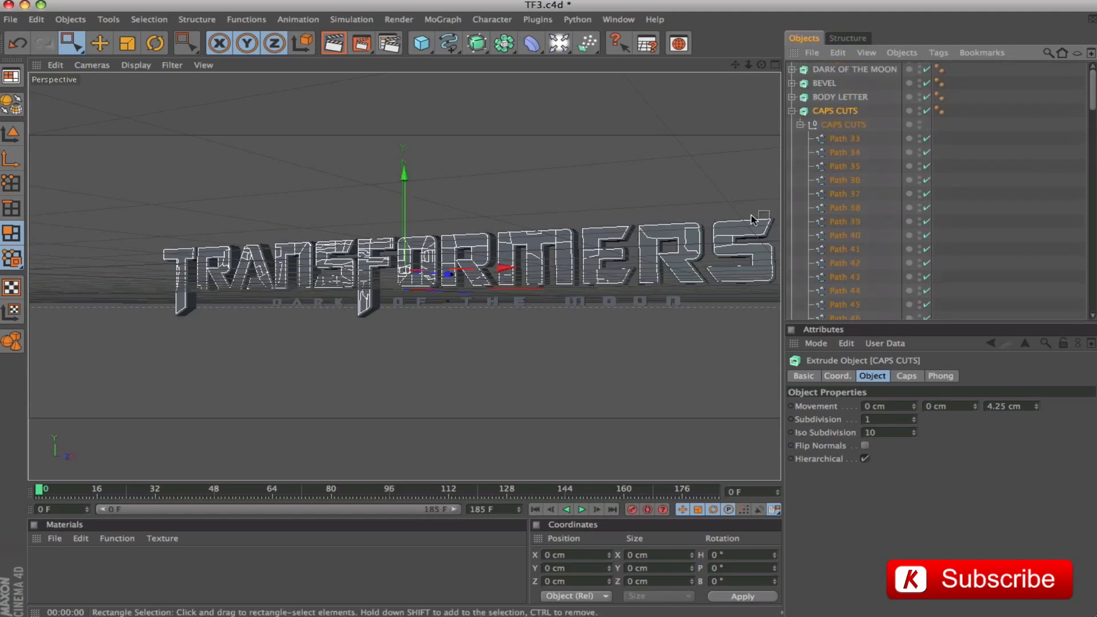
pyautogui.keyDown('alt'); pyautogui.moveTo(668, 234); pyautogui.dragTo(667, 235); pyautogui.keyUp('alt')
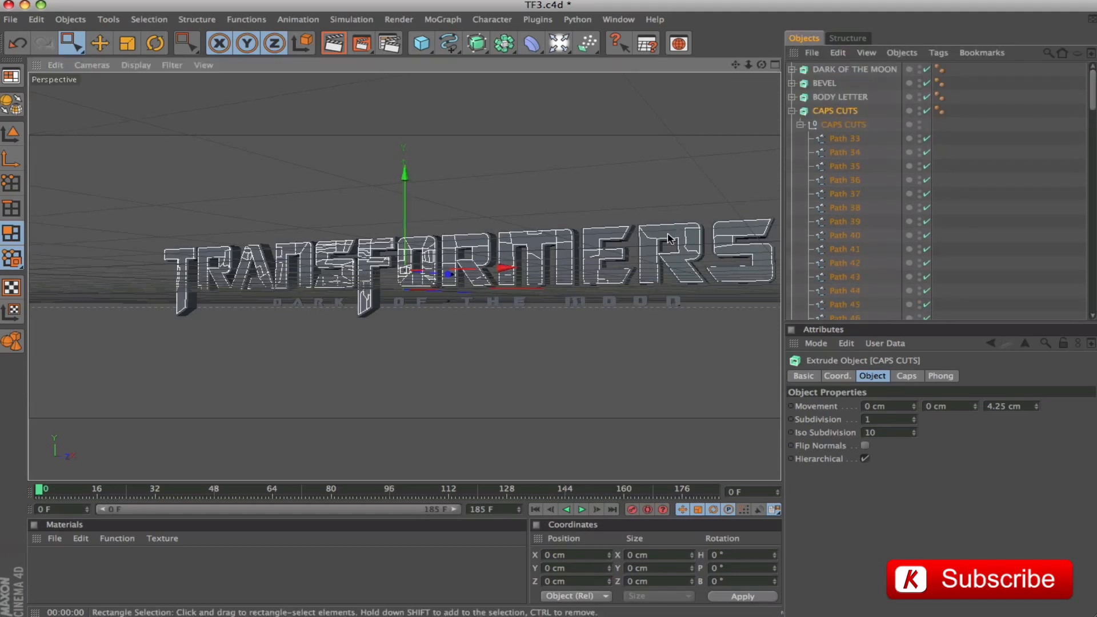
pyautogui.moveTo(735, 65); pyautogui.dragTo(703, 65)
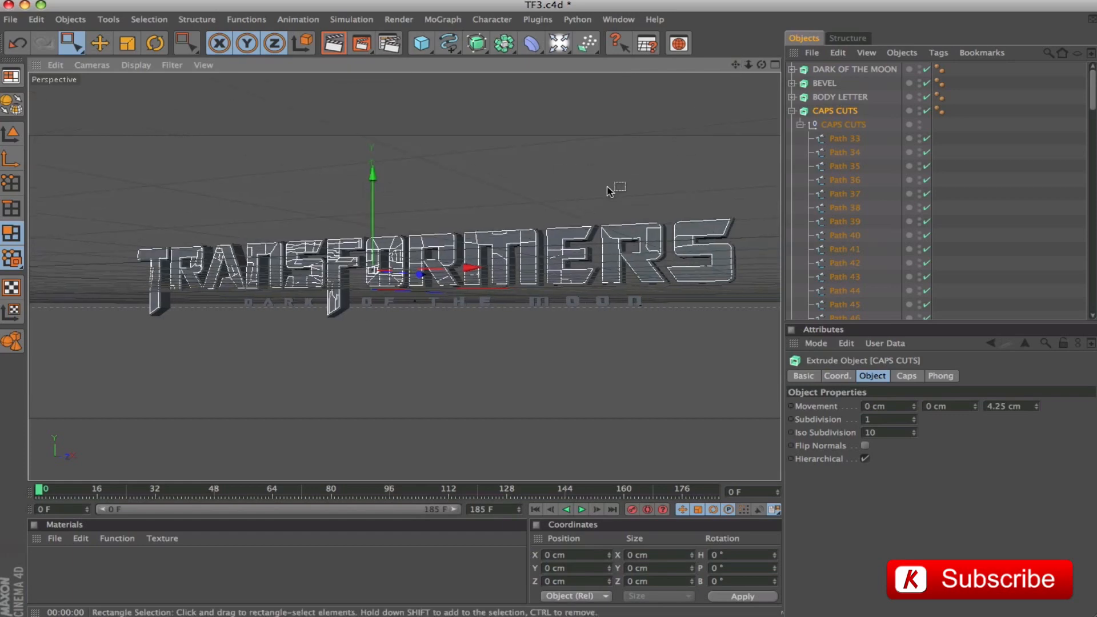
pyautogui.keyDown('alt'); pyautogui.moveTo(612, 189); pyautogui.dragTo(631, 202); pyautogui.keyUp('alt')
pyautogui.moveTo(406, 254)
pyautogui.keyDown('alt'); pyautogui.mouseDown()
pyautogui.moveTo(432, 268)
pyautogui.moveTo(415, 271)
pyautogui.mouseUp(); pyautogui.keyUp('alt')
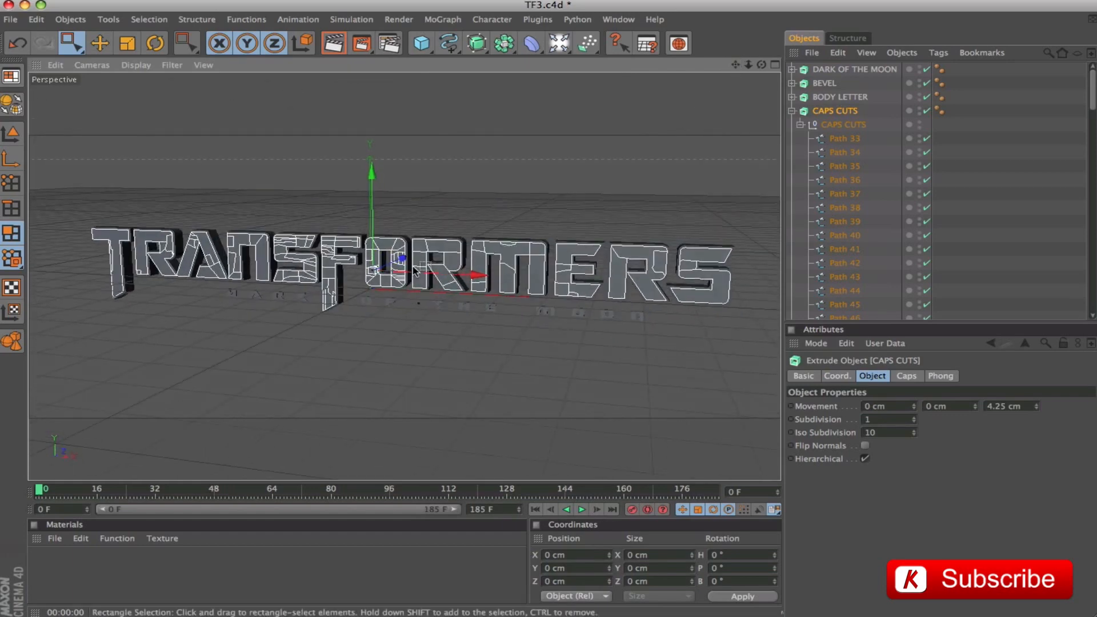
# Disable the CAPS CUTS extrude, and group its Path 33 to Path 35 splines under a null named M
pyautogui.click(854, 141)
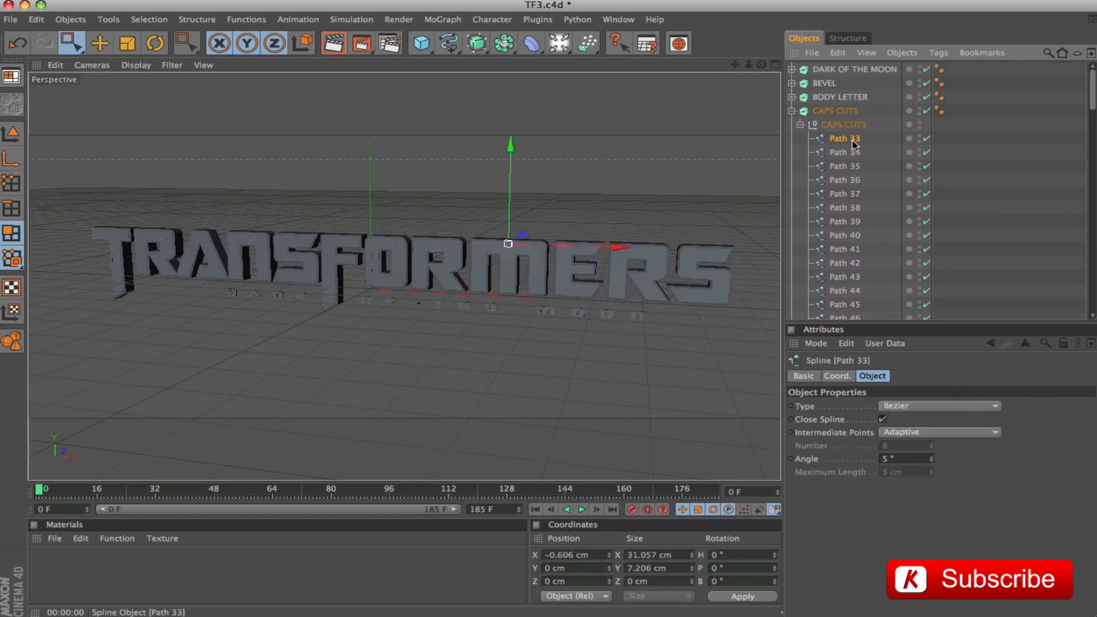
pyautogui.press('q')
pyautogui.hotkey('shift', 'Down')
pyautogui.hotkey('shift', 'Down')
pyautogui.hotkey('shift', 'Down')
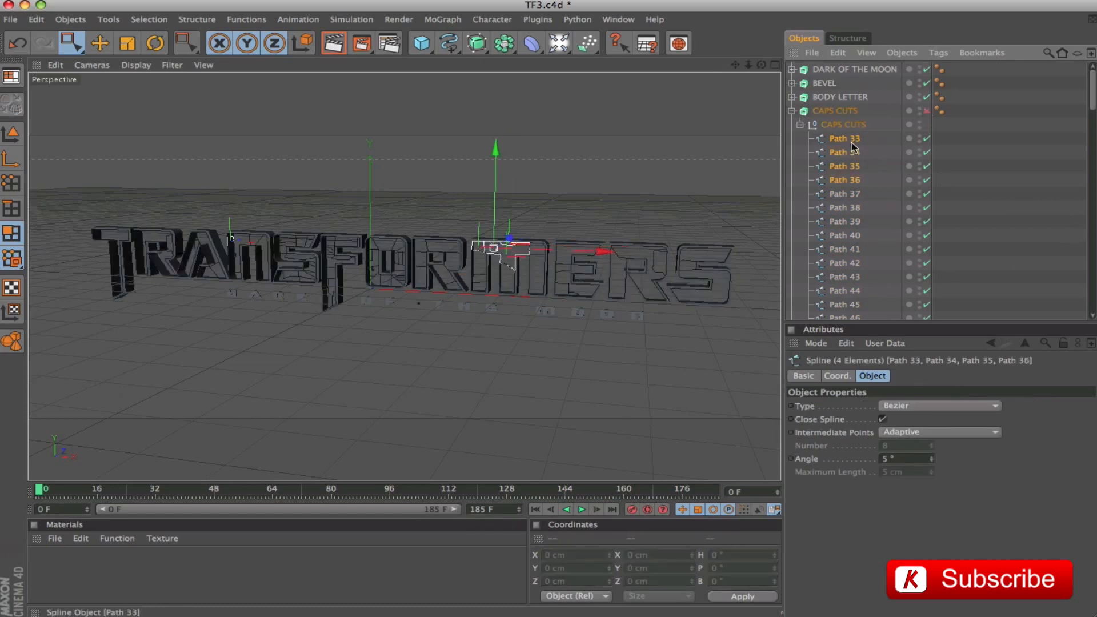
pyautogui.hotkey('shift', 'Up')
pyautogui.hotkey('alt', 'g')
pyautogui.doubleClick(839, 139)
pyautogui.write('M')
pyautogui.press('Return')
# Group the Path 36 and Path 37 splines under a null named N
pyautogui.click(854, 155)
pyautogui.hotkey('shift', 'Down')
pyautogui.hotkey('alt', 'g')
pyautogui.doubleClick(841, 153)
pyautogui.write('N')
pyautogui.press('Return')
# Group the Path 38 to Path 48 splines under a null named F
pyautogui.click(844, 166)
pyautogui.hotkey('shift', 'Down')
pyautogui.hotkey('shift', 'Down')
pyautogui.hotkey('shift', 'Down')
pyautogui.hotkey('shift', 'Down')
pyautogui.hotkey('shift', 'Down')
pyautogui.hotkey('shift', 'Down')
pyautogui.hotkey('shift', 'Down')
pyautogui.hotkey('shift', 'Down')
pyautogui.hotkey('shift', 'Down')
pyautogui.hotkey('shift', 'Down')
pyautogui.hotkey('alt', 'g')
pyautogui.doubleClick(837, 160)
pyautogui.write('F')
pyautogui.press('Return')
# Group the Path 49 and Path 50 splines under a null named T
pyautogui.click(844, 174)
pyautogui.hotkey('shift', 'Down')
pyautogui.hotkey('alt', 'g')
pyautogui.doubleClick(841, 174)
pyautogui.write('T')
pyautogui.press('Return')
# Group the Path 51 to Path 54 splines under a null named R
pyautogui.click(845, 188)
pyautogui.hotkey('shift', 'Down')
pyautogui.hotkey('shift', 'Down')
pyautogui.hotkey('shift', 'Down')
pyautogui.hotkey('alt', 'g')
pyautogui.doubleClick(841, 189)
pyautogui.write('R')
pyautogui.press('Return')
# Move the Path 55 spline into the R null and collapse that null
pyautogui.click(847, 203)
pyautogui.hotkey('shift', 'Down')
pyautogui.hotkey('shift', 'Up')
pyautogui.moveTo(847, 203); pyautogui.dragTo(833, 190)
pyautogui.click(809, 189)
# Group the Path 56 to Path 63 splines under a null named A
pyautogui.click(846, 203)
pyautogui.hotkey('shift', 'Down')
pyautogui.hotkey('shift', 'Down')
pyautogui.hotkey('shift', 'Down')
pyautogui.hotkey('shift', 'Down')
pyautogui.hotkey('shift', 'Down')
pyautogui.hotkey('shift', 'Down')
pyautogui.hotkey('shift', 'Down')
pyautogui.hotkey('alt', 'g')
pyautogui.doubleClick(841, 203)
pyautogui.write('A')
pyautogui.press('Return')
# Move the Path 64 to Path 67 splines into the N null and collapse that null
pyautogui.click(842, 217)
pyautogui.hotkey('shift', 'Down')
pyautogui.hotkey('shift', 'Down')
pyautogui.hotkey('shift', 'Down')
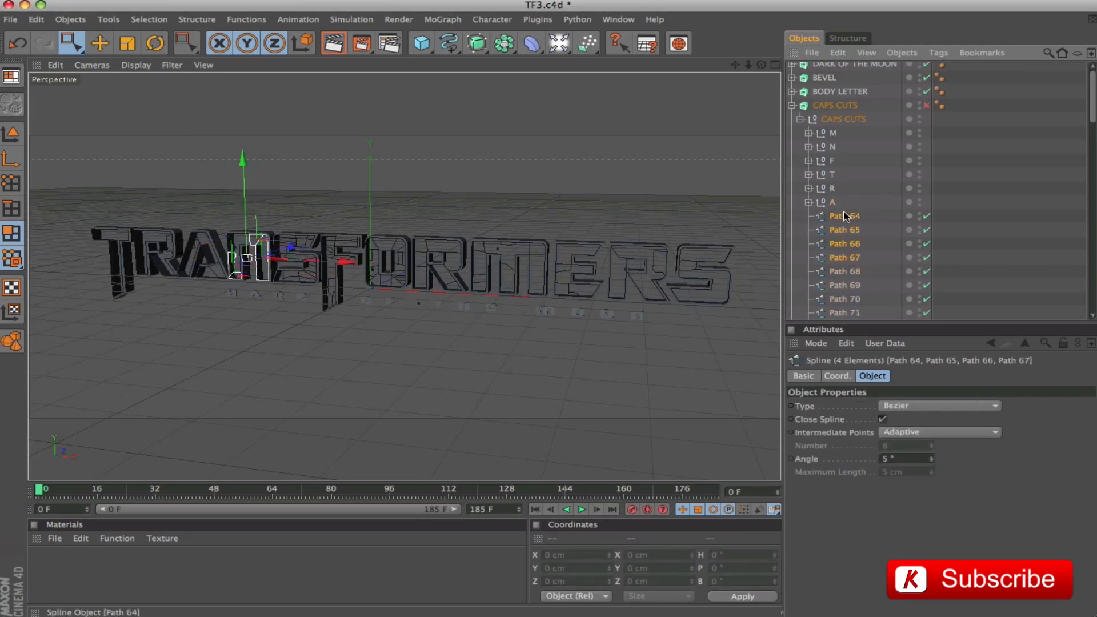
pyautogui.moveTo(840, 221); pyautogui.dragTo(832, 148)
pyautogui.click(809, 146)
pyautogui.click(808, 147)
# Group the splines of the first letter S, starting at Path 68, under a null named S
pyautogui.click(843, 216)
pyautogui.hotkey('shift', 'Down')
pyautogui.hotkey('shift', 'Down')
pyautogui.hotkey('shift', 'Down')
pyautogui.hotkey('shift', 'Down')
pyautogui.hotkey('shift', 'Down')
pyautogui.hotkey('shift', 'Down')
pyautogui.hotkey('shift', 'Down')
pyautogui.hotkey('shift', 'Down')
pyautogui.hotkey('shift', 'Down')
pyautogui.hotkey('shift', 'Down')
pyautogui.hotkey('shift', 'Down')
pyautogui.hotkey('shift', 'Down')
pyautogui.hotkey('shift', 'Down')
pyautogui.hotkey('shift', 'Down')
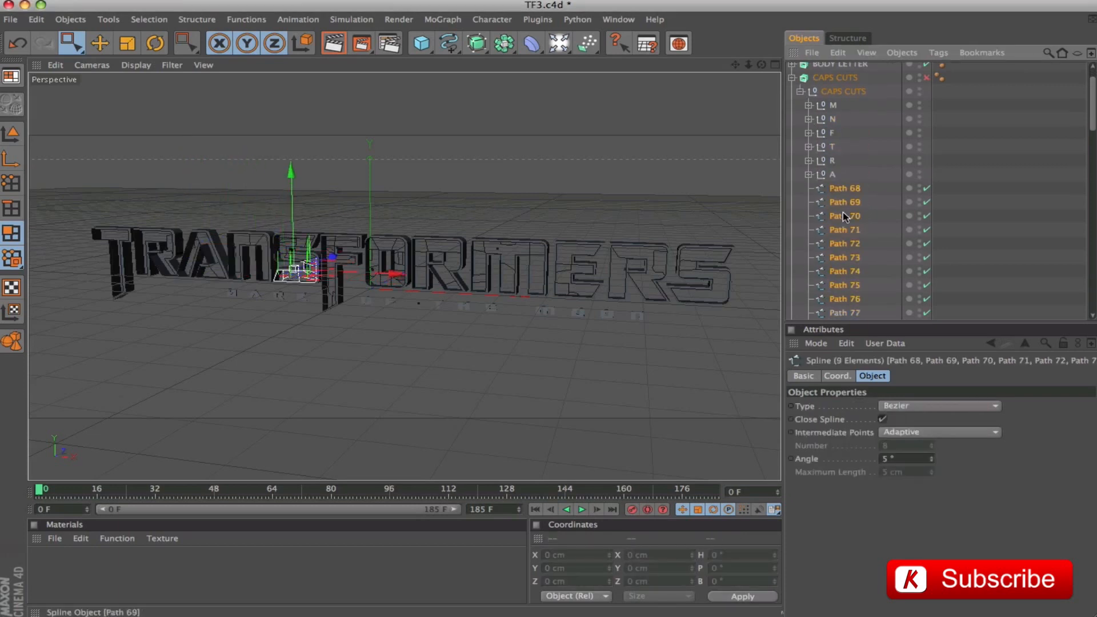
pyautogui.hotkey('shift', 'Down')
pyautogui.hotkey('shift', 'Down')
pyautogui.hotkey('shift', 'Down')
pyautogui.hotkey('shift', 'Down')
pyautogui.hotkey('shift', 'Down')
pyautogui.hotkey('shift', 'Down')
pyautogui.hotkey('shift', 'Up')
pyautogui.hotkey('alt', 'g')
pyautogui.doubleClick(838, 221)
pyautogui.write('S')
pyautogui.press('Return')
# Group the next splines directly below the first S null under a second null named S
pyautogui.click(845, 234)
pyautogui.hotkey('shift', 'Down')
pyautogui.hotkey('shift', 'Down')
pyautogui.hotkey('alt', 'g')
pyautogui.doubleClick(836, 235)
pyautogui.write('S')
pyautogui.press('Return')
# Group the splines of the title's last letter R, directly below the second S null, under a null named R
pyautogui.click(841, 251)
pyautogui.hotkey('shift', 'Down')
pyautogui.hotkey('shift', 'Down')
pyautogui.hotkey('alt', 'g')
pyautogui.doubleClick(840, 250)
pyautogui.write('R')
pyautogui.press('Return')
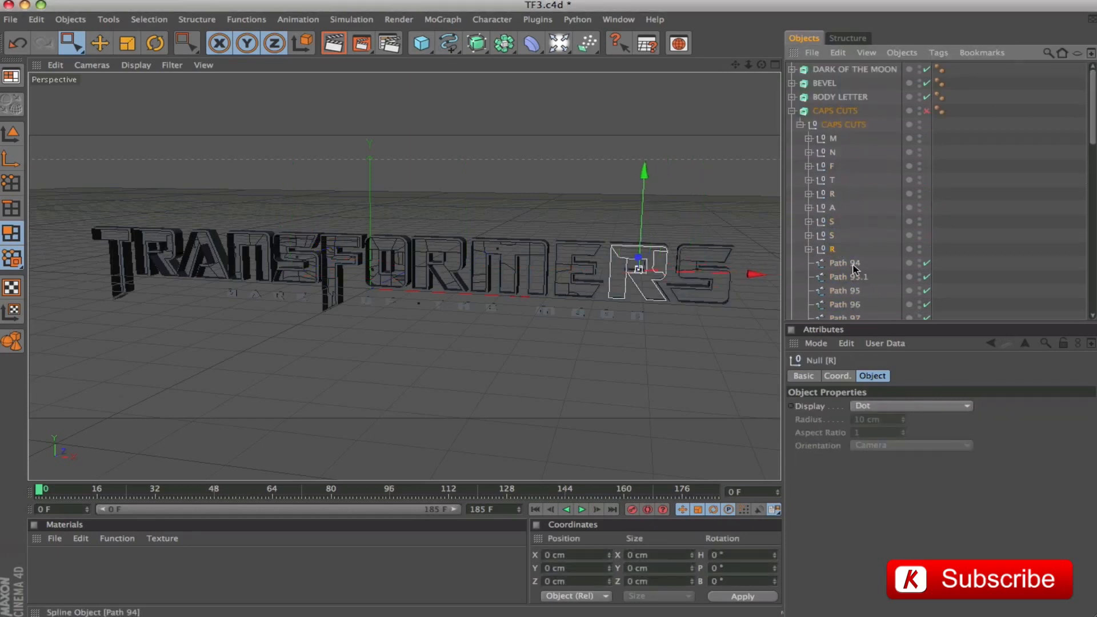
# Group the Path 94 to Path 97 splines under a null named E
pyautogui.click(852, 264)
pyautogui.hotkey('shift', 'Down')
pyautogui.hotkey('shift', 'Down')
pyautogui.hotkey('shift', 'Down')
pyautogui.hotkey('shift', 'Down')
pyautogui.hotkey('alt', 'g')
pyautogui.doubleClick(840, 259)
pyautogui.write('E')
pyautogui.press('Return')
# Move the remaining splines of the letter M, starting at Path 98, into the existing M null and collapse it
pyautogui.click(845, 271)
pyautogui.hotkey('shift', 'Down')
pyautogui.hotkey('shift', 'Down')
pyautogui.hotkey('shift', 'Down')
pyautogui.hotkey('shift', 'Down')
pyautogui.hotkey('shift', 'Down')
pyautogui.hotkey('shift', 'Down')
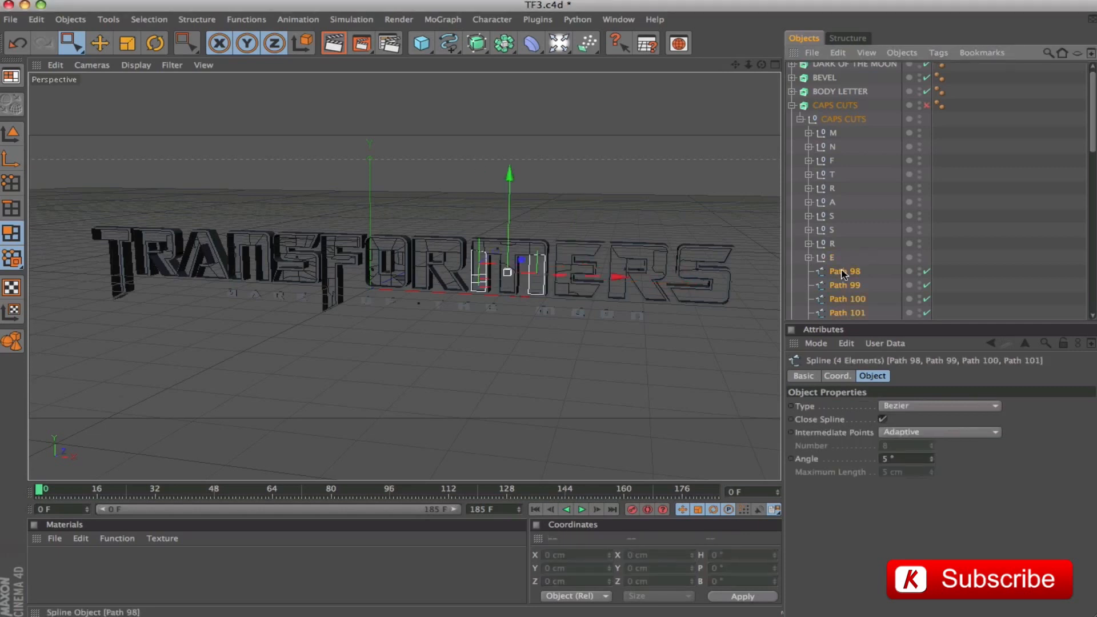
pyautogui.hotkey('shift', 'Up')
pyautogui.moveTo(857, 231); pyautogui.dragTo(834, 91)
pyautogui.click(808, 91)
# Group the splines of the title's middle letter R, directly below the E null, under a null named R
pyautogui.click(846, 230)
pyautogui.hotkey('shift', 'Down')
pyautogui.hotkey('shift', 'Down')
pyautogui.hotkey('shift', 'Down')
pyautogui.hotkey('shift', 'Down')
pyautogui.hotkey('shift', 'Down')
pyautogui.hotkey('shift', 'Down')
pyautogui.hotkey('shift', 'Down')
pyautogui.hotkey('shift', 'Up')
pyautogui.hotkey('alt', 'g')
pyautogui.doubleClick(841, 217)
pyautogui.write('R')
pyautogui.press('Return')
# Move the next splines, directly below the new R null, into the existing F null and collapse it
pyautogui.click(851, 231)
pyautogui.hotkey('shift', 'Down')
pyautogui.hotkey('shift', 'Down')
pyautogui.hotkey('shift', 'Down')
pyautogui.hotkey('shift', 'Down')
pyautogui.hotkey('shift', 'Down')
pyautogui.hotkey('shift', 'Down')
pyautogui.hotkey('shift', 'Up')
pyautogui.moveTo(853, 232); pyautogui.dragTo(827, 106)
pyautogui.click(809, 105)
# Group all remaining splines from Path 117 onward under a null named O
pyautogui.click(845, 231)
pyautogui.hotkey('shift', 'Down')
pyautogui.hotkey('shift', 'Down')
pyautogui.hotkey('shift', 'Down')
pyautogui.hotkey('shift', 'Down')
pyautogui.hotkey('shift', 'Down')
pyautogui.hotkey('shift', 'Down')
pyautogui.hotkey('shift', 'Down')
pyautogui.hotkey('shift', 'Down')
pyautogui.hotkey('shift', 'Down')
pyautogui.hotkey('shift', 'Down')
pyautogui.hotkey('shift', 'Down')
pyautogui.hotkey('shift', 'Down')
pyautogui.hotkey('shift', 'Down')
pyautogui.hotkey('shift', 'Down')
pyautogui.hotkey('shift', 'Down')
pyautogui.hotkey('shift', 'Down')
pyautogui.hotkey('shift', 'Down')
pyautogui.hotkey('shift', 'Down')
pyautogui.hotkey('shift', 'Down')
pyautogui.hotkey('shift', 'Down')
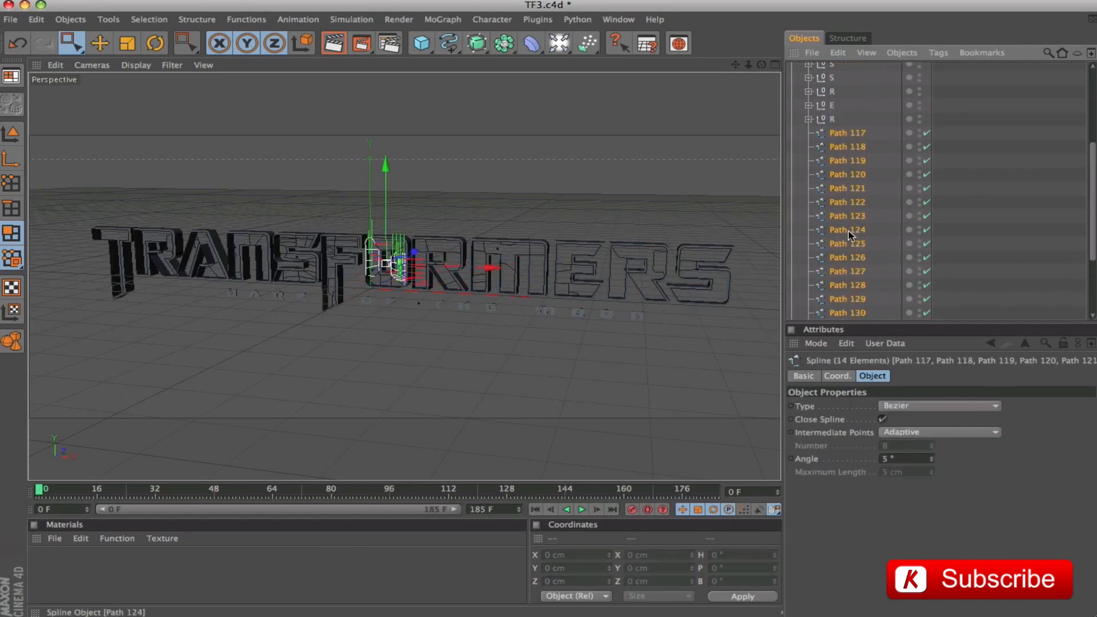
pyautogui.hotkey('alt', 'g')
pyautogui.doubleClick(834, 291)
pyautogui.write('O')
pyautogui.press('Return')
# Reorder the letter nulls inside CAPS CUTS so that they spell TRANSFORMERS from first to last
pyautogui.press('Up')
pyautogui.press('Up')
pyautogui.press('Up')
pyautogui.press('Up')
pyautogui.press('Up')
pyautogui.press('Up')
pyautogui.press('Up')
pyautogui.press('Up')
pyautogui.press('Up')
pyautogui.press('Down')
pyautogui.keyDown('shift'); pyautogui.click(832, 222); pyautogui.keyUp('shift')
pyautogui.moveTo(832, 223); pyautogui.dragTo(834, 132)
pyautogui.moveTo(833, 208)
pyautogui.mouseDown()
pyautogui.moveTo(829, 173)
pyautogui.moveTo(827, 200)
pyautogui.mouseUp()
pyautogui.moveTo(832, 290); pyautogui.dragTo(824, 215)
pyautogui.click(833, 277)
pyautogui.click(834, 290)
pyautogui.moveTo(832, 291)
pyautogui.mouseDown()
pyautogui.moveTo(827, 302)
pyautogui.moveTo(827, 228)
pyautogui.moveTo(829, 297)
pyautogui.mouseUp()
pyautogui.click(829, 250)
pyautogui.moveTo(831, 277); pyautogui.dragTo(828, 257)
pyautogui.click(828, 277)
# Step upward through the letter nulls in CAPS CUTS to check each one against its letter in the title
pyautogui.press('Up')
pyautogui.press('Up')
pyautogui.press('Up')
pyautogui.press('Up')
pyautogui.press('Up')
pyautogui.press('Up')
pyautogui.press('Up')
pyautogui.press('Up')
pyautogui.press('Up')
pyautogui.press('Up')
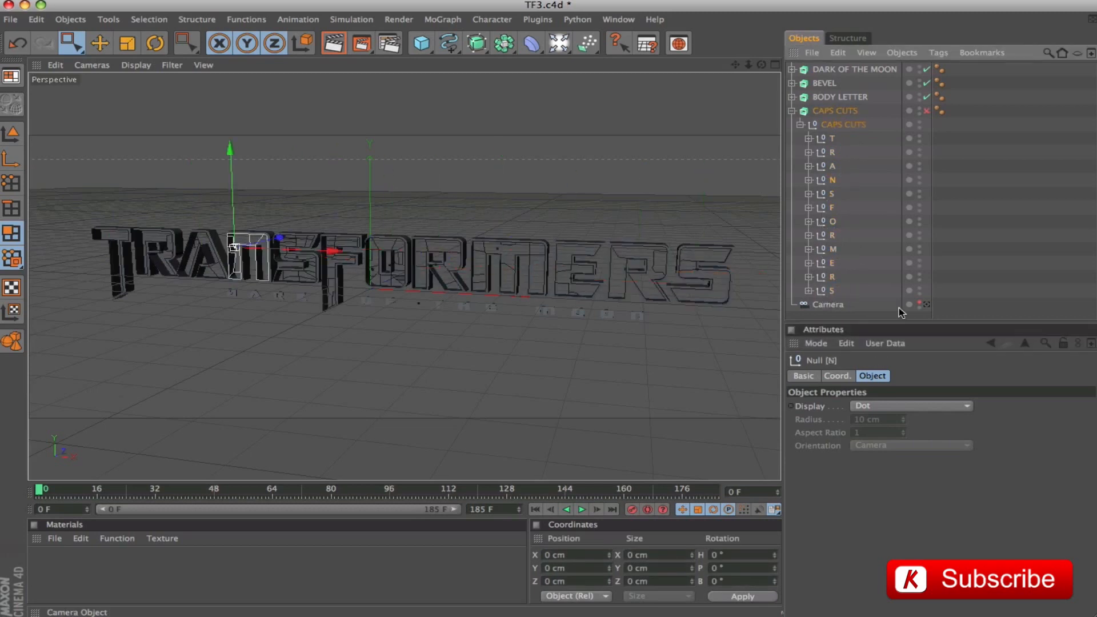
# Collapse the CAPS CUTS extrude, enable it in the scene and clear the selection
pyautogui.click(792, 111)
pyautogui.click(818, 111)
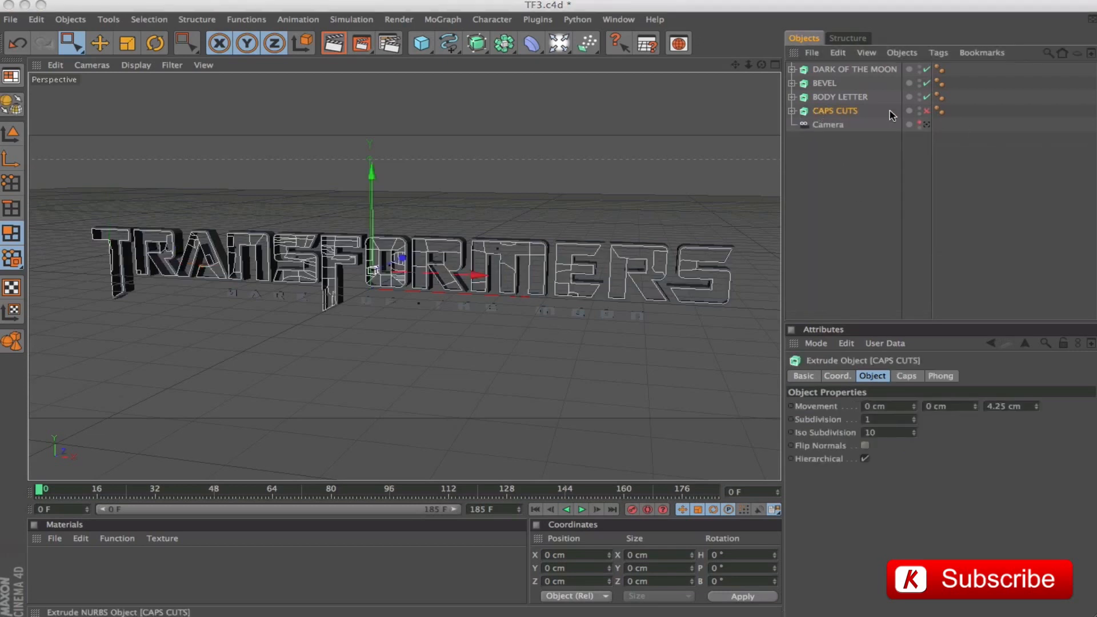
pyautogui.click(927, 112)
pyautogui.click(822, 192)
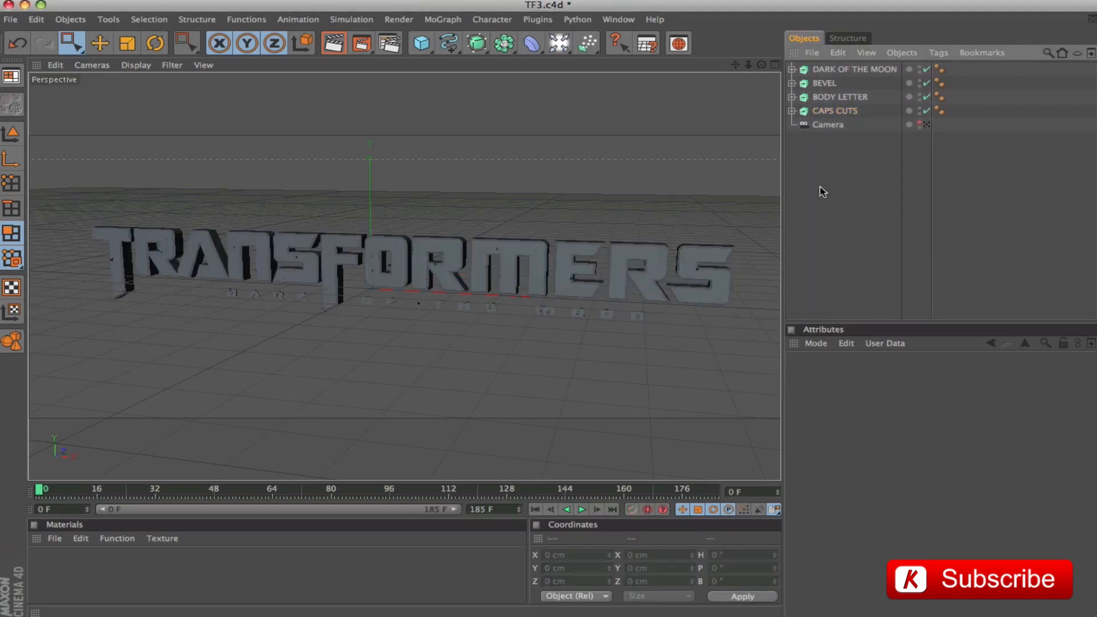
# Browse the project files to open and examine the metal and noise textures in the tex folder
pyautogui.press('super+o')
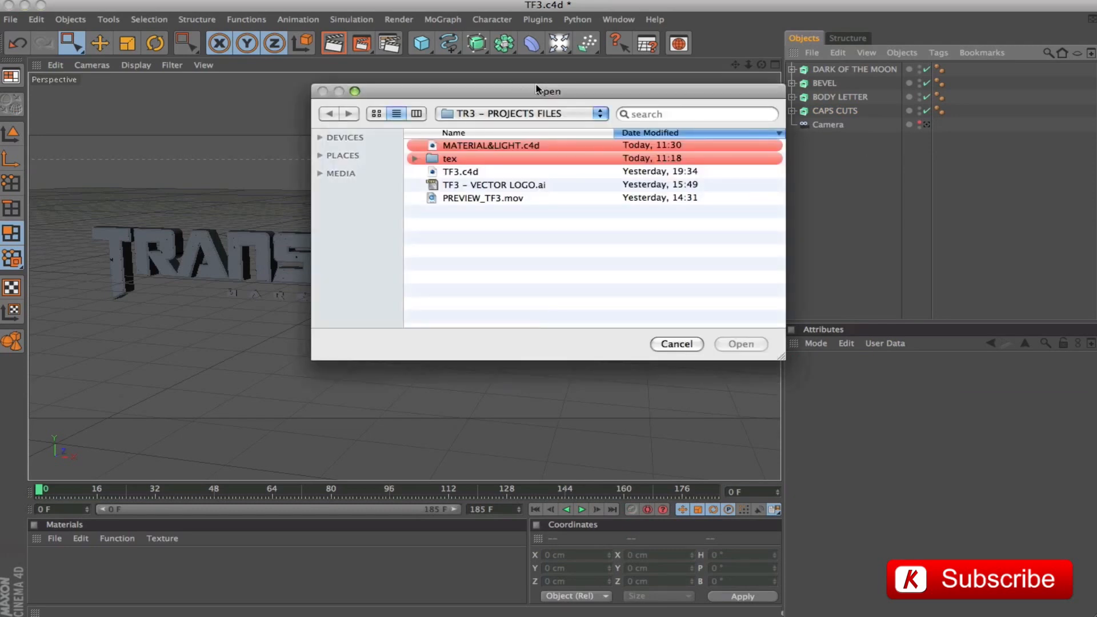
pyautogui.moveTo(538, 89); pyautogui.dragTo(444, 109)
pyautogui.click(323, 176)
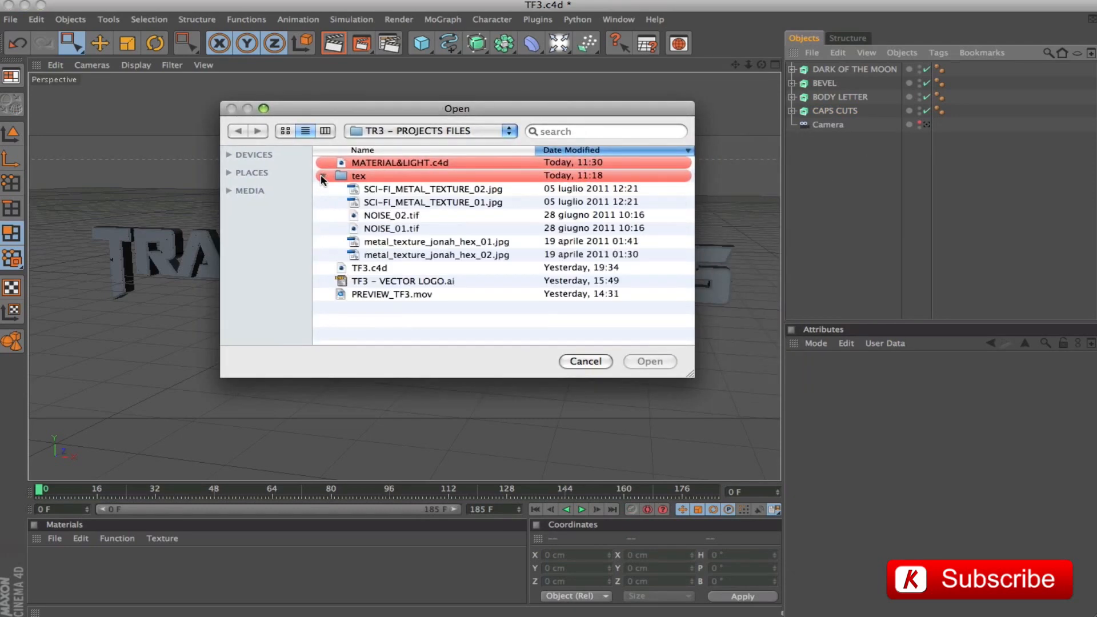
pyautogui.click(502, 256)
pyautogui.click(521, 244)
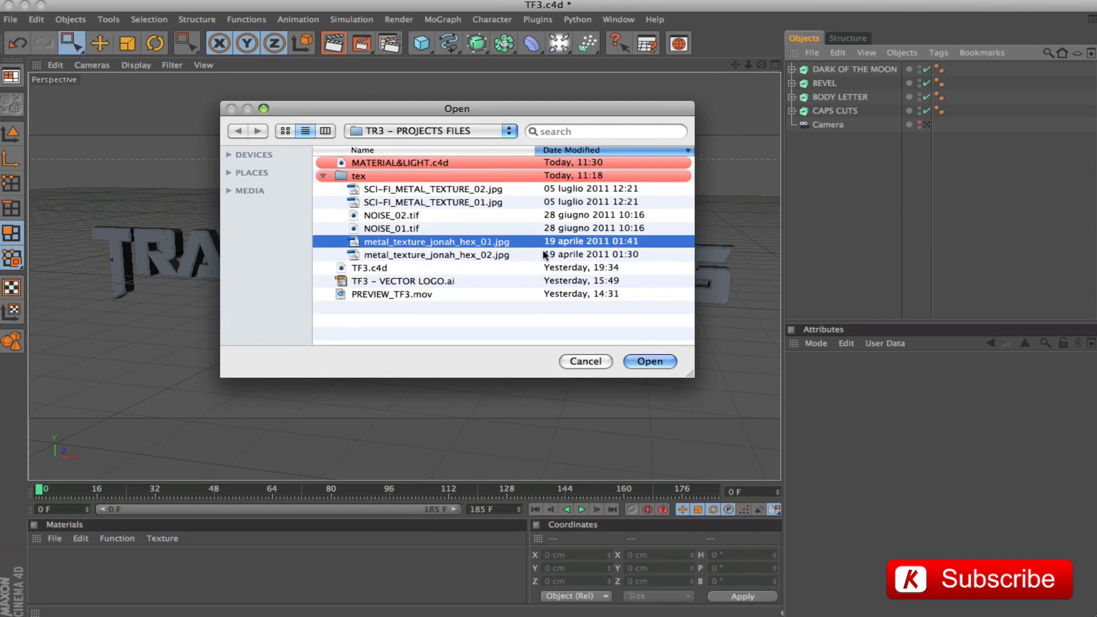
pyautogui.click(440, 228)
pyautogui.click(434, 214)
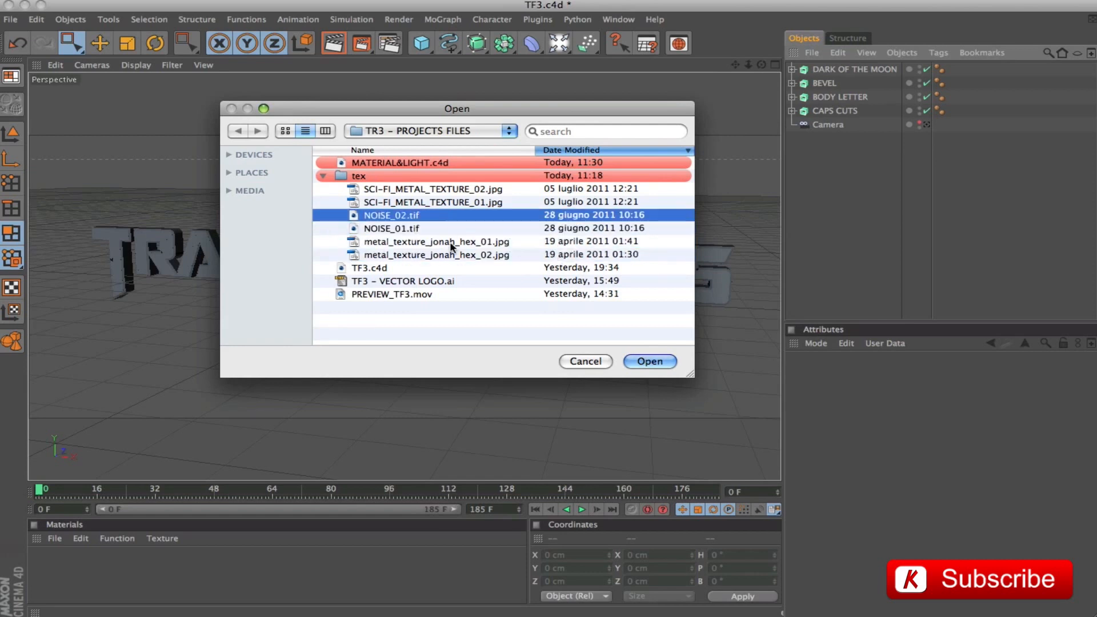
pyautogui.click(508, 203)
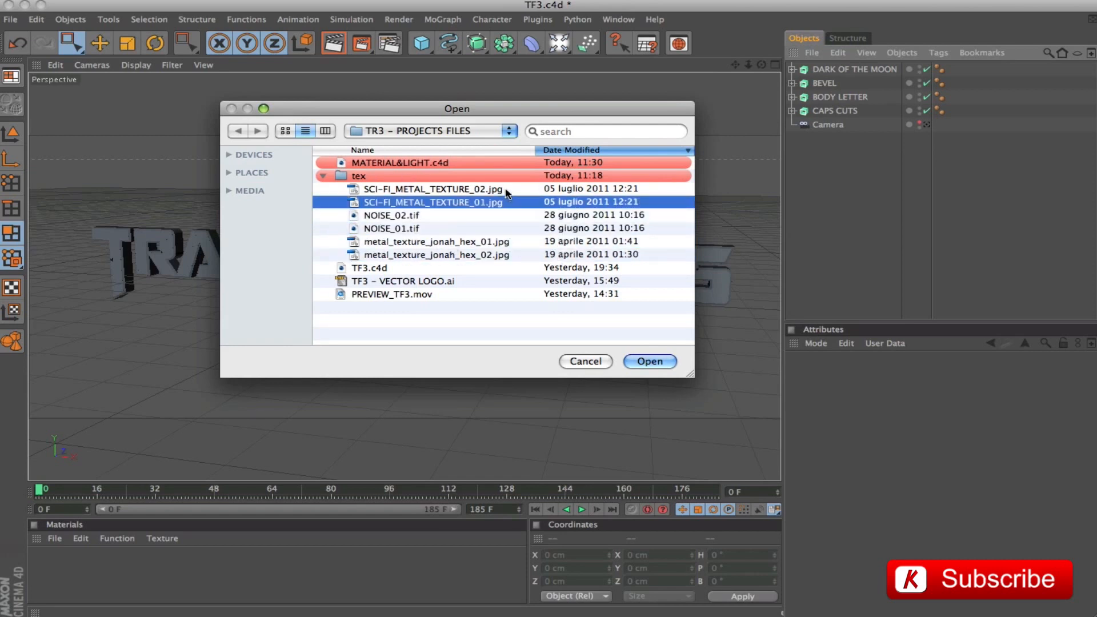
pyautogui.click(507, 189)
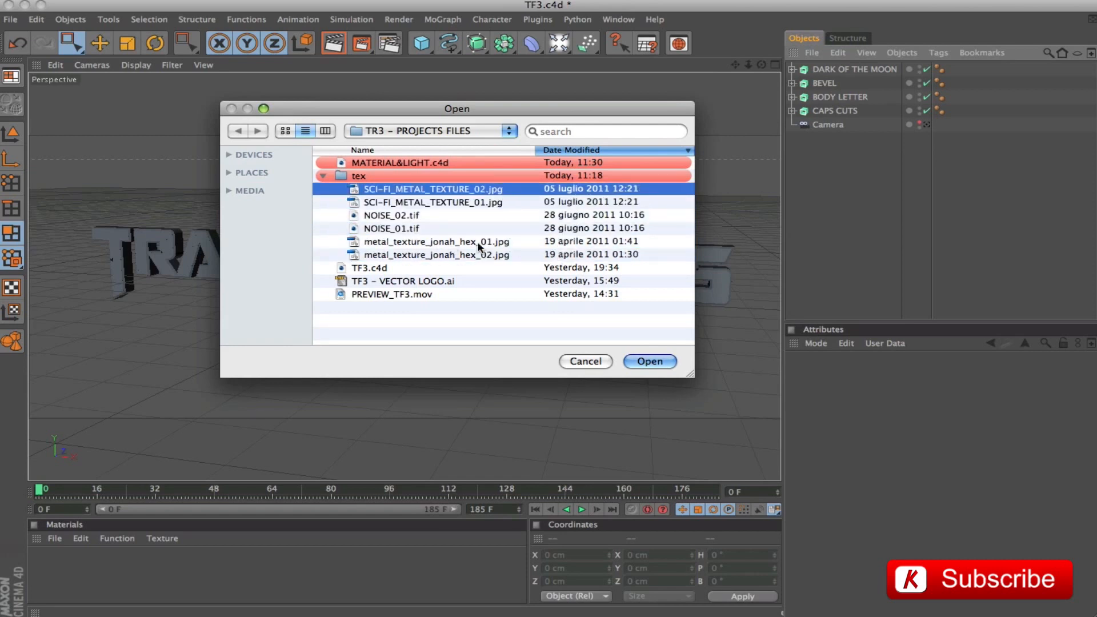
pyautogui.click(324, 174)
# Open MATERIAL&LIGHT.c4d and copy its LIGHTS SYSTEM null into the TF3.c4d scene
pyautogui.click(411, 164)
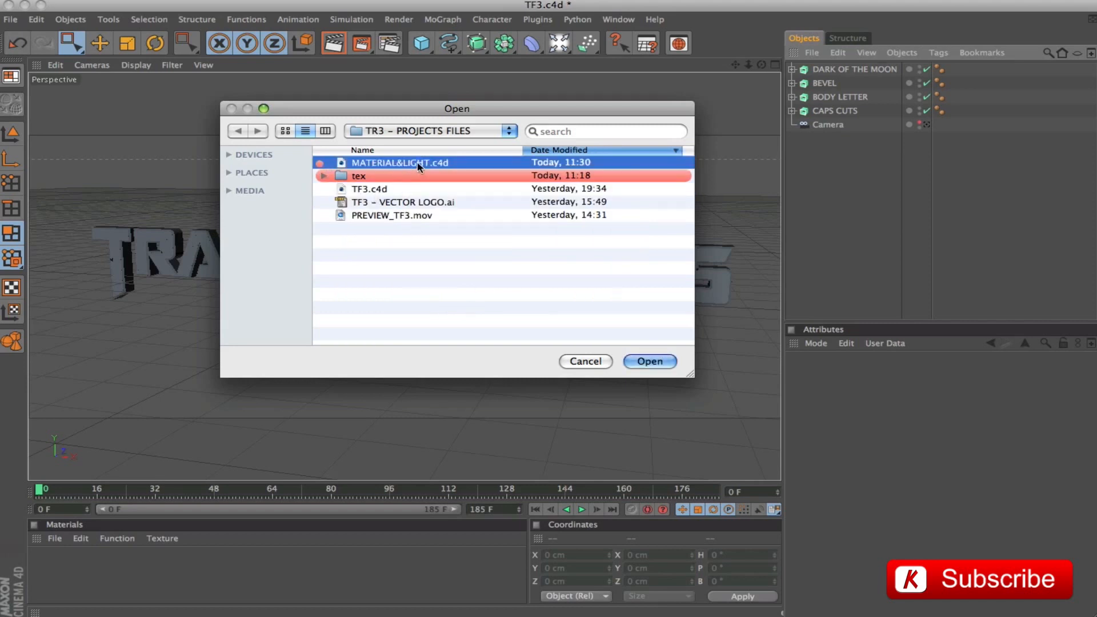
pyautogui.click(649, 361)
pyautogui.click(823, 70)
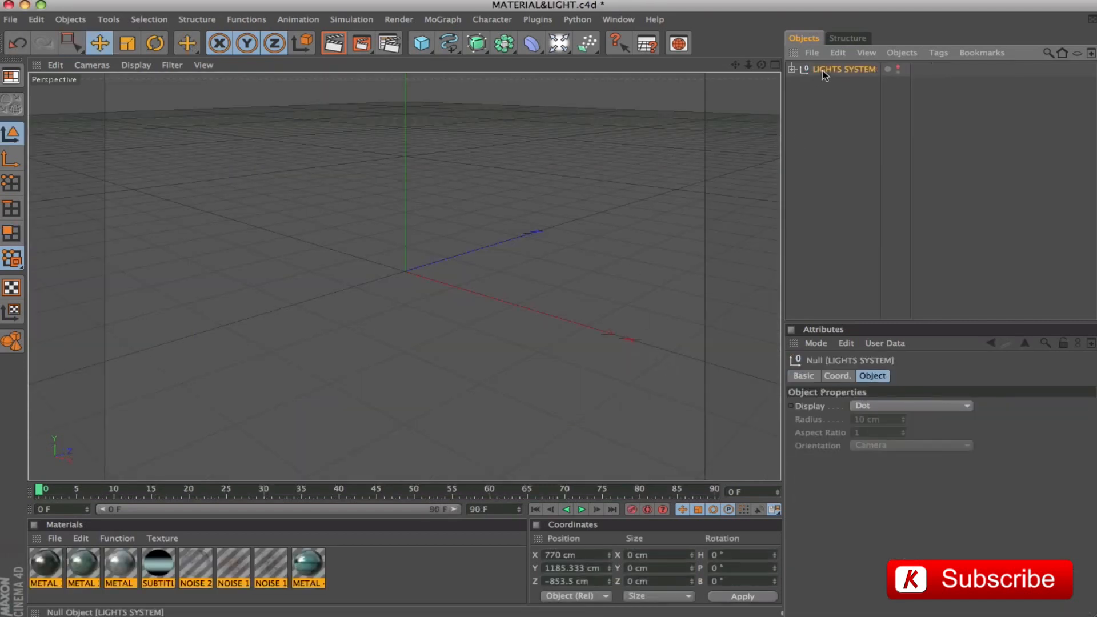
pyautogui.click(618, 19)
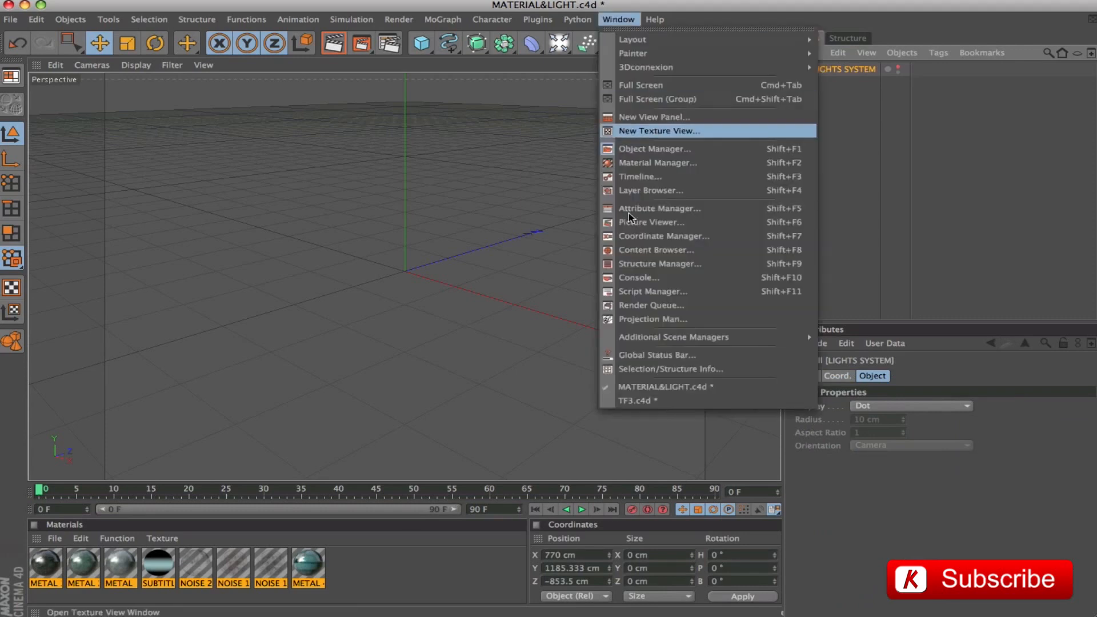
pyautogui.click(625, 402)
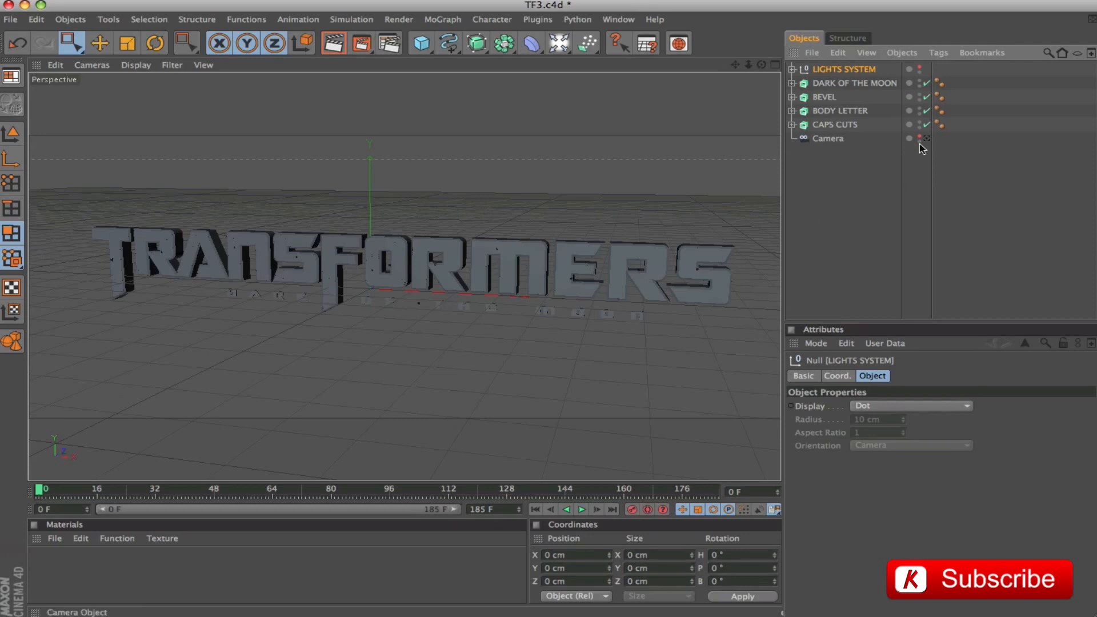
# View the scene through the Camera, render the view as a lighting preview and deselect the lights
pyautogui.click(927, 139)
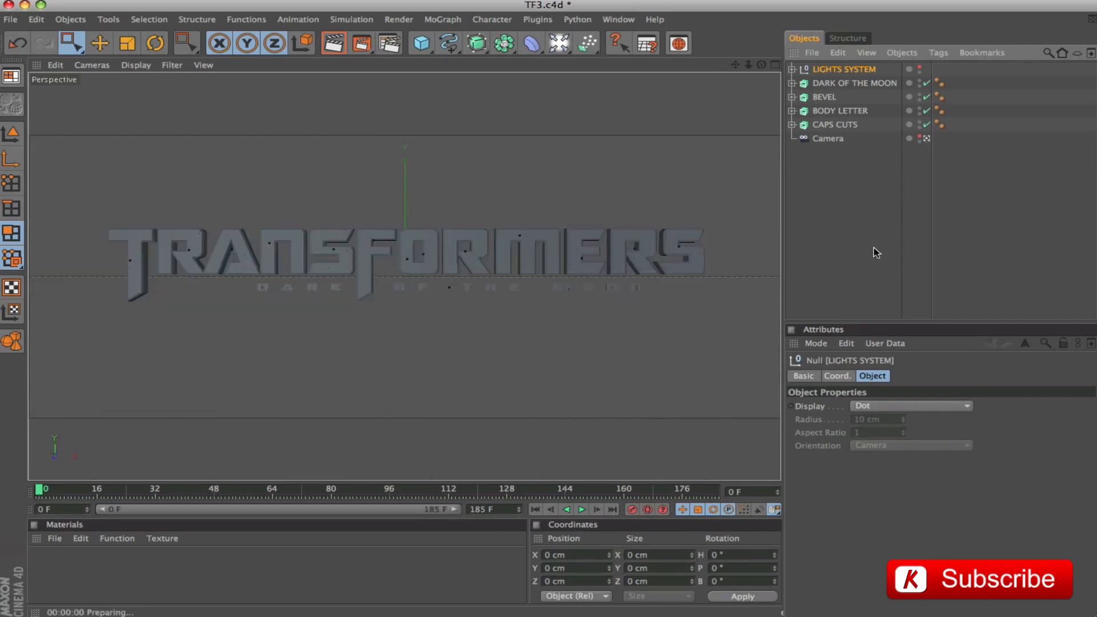
pyautogui.press('super+r')
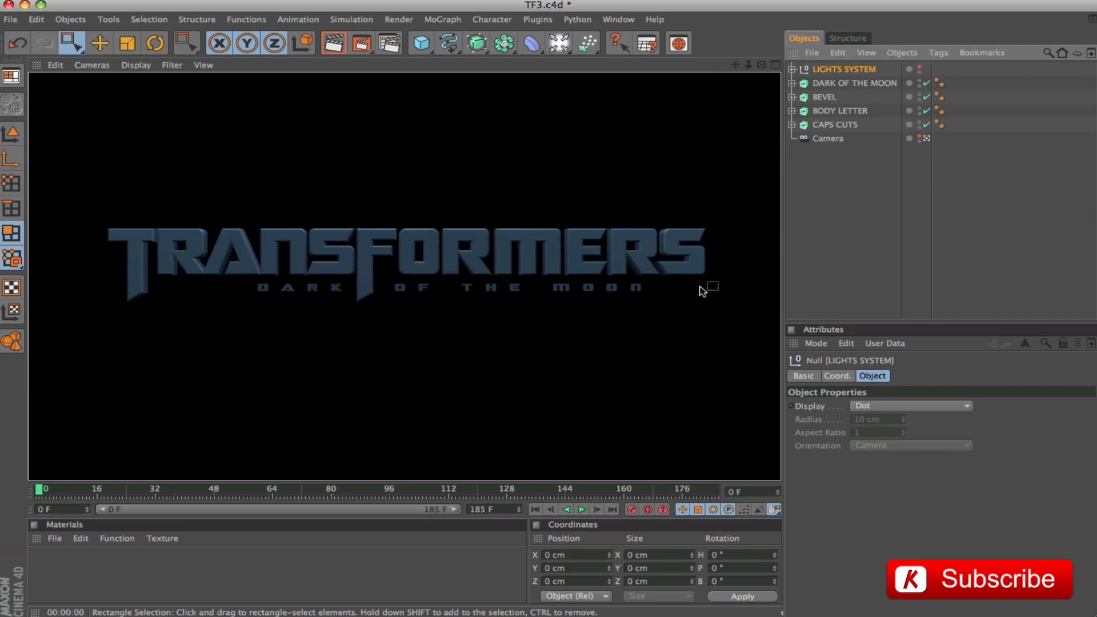
pyautogui.click(846, 190)
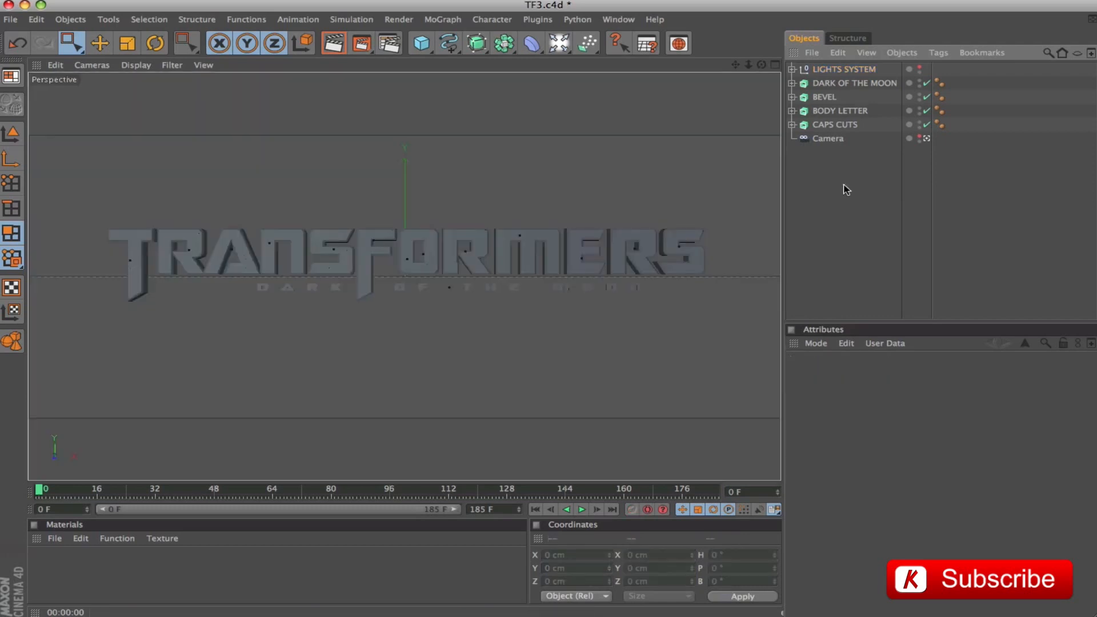
# Copy all eight materials from MATERIAL&LIGHT.c4d into TF3.c4d and clear the material selection
pyautogui.click(617, 19)
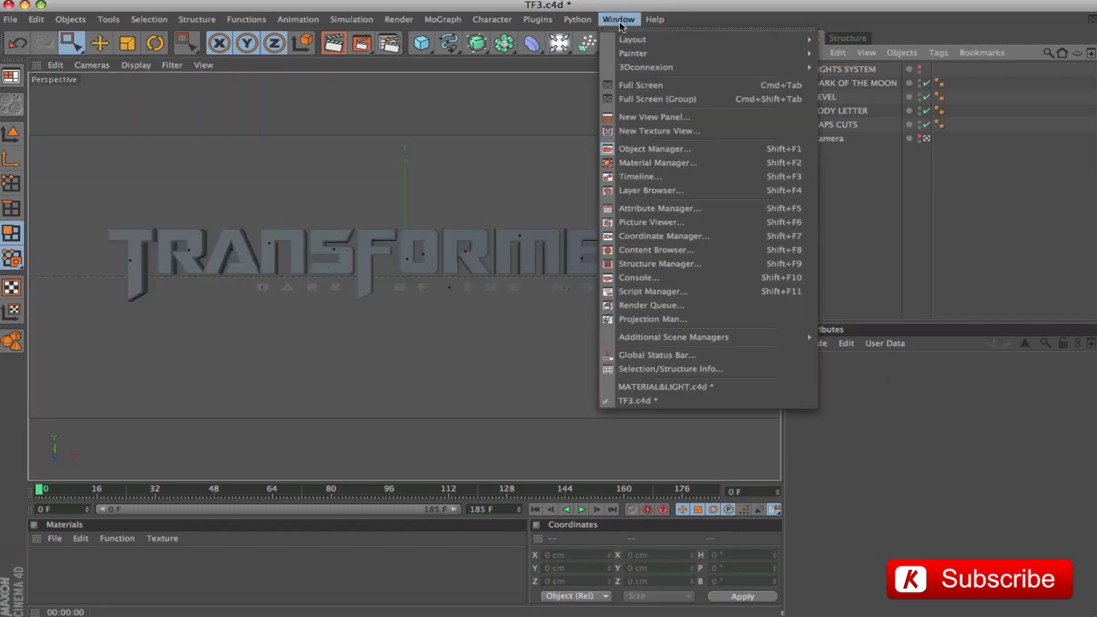
pyautogui.click(654, 388)
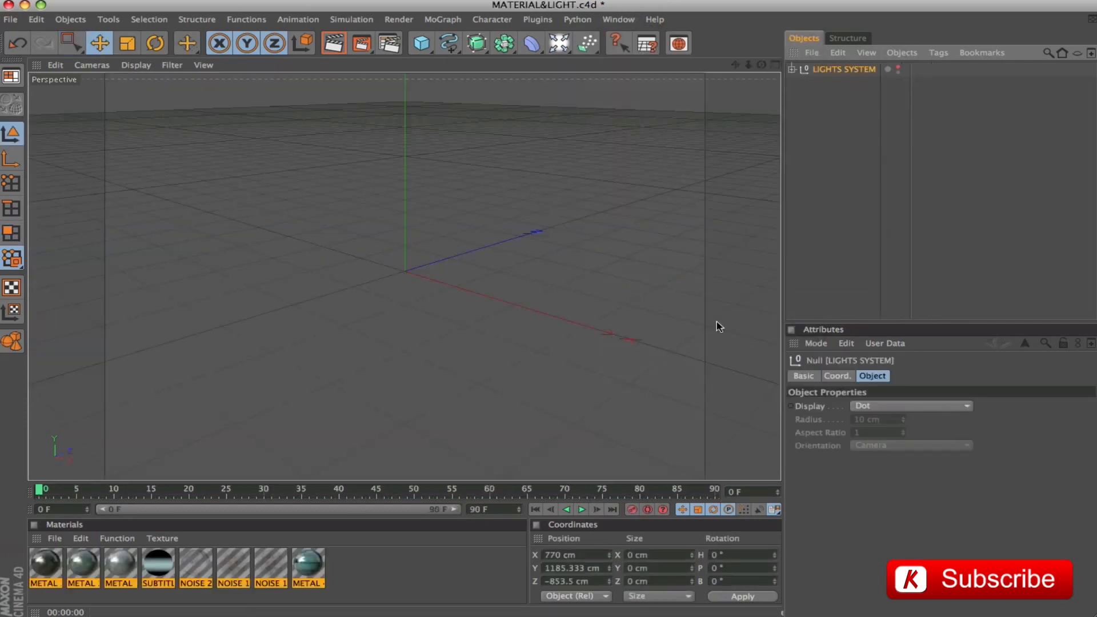
pyautogui.click(379, 569)
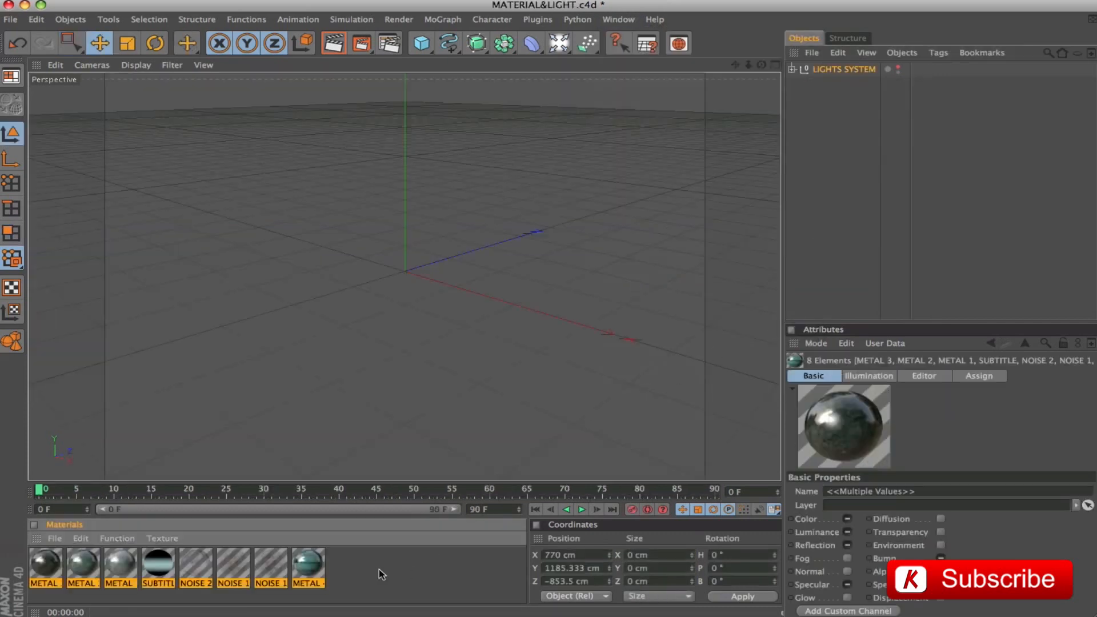
pyautogui.click(617, 19)
pyautogui.click(656, 400)
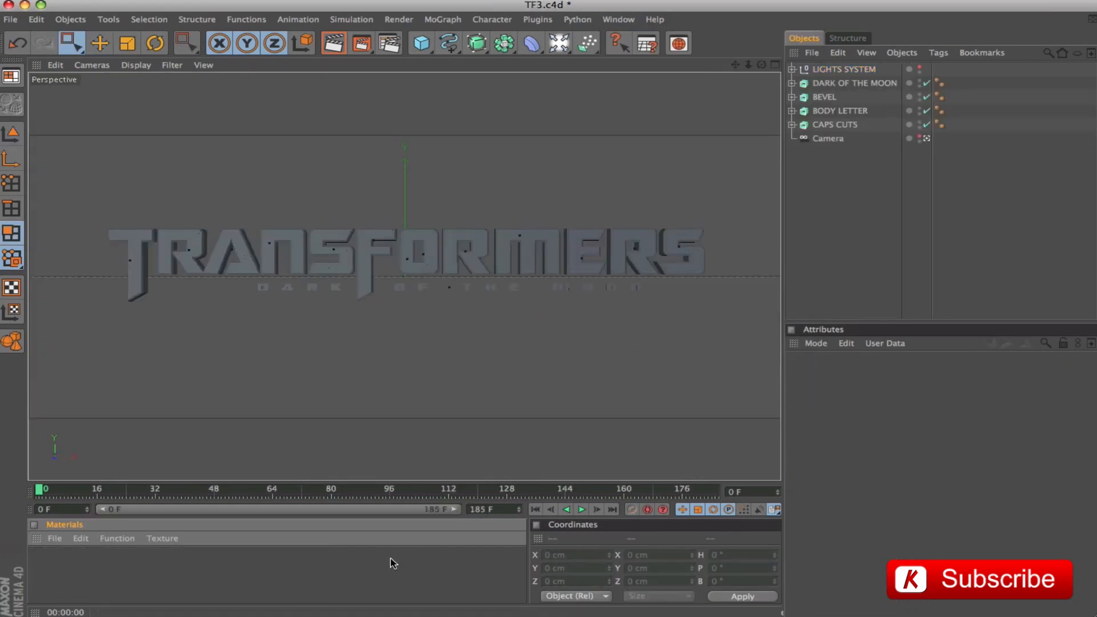
pyautogui.press('super+v')
pyautogui.click(407, 576)
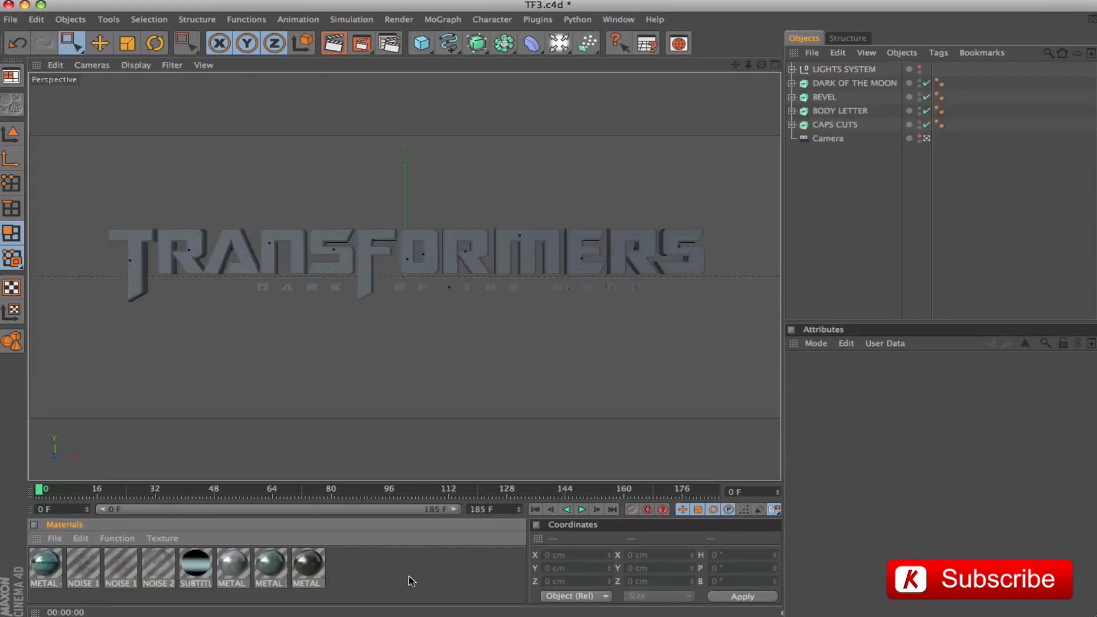
# Examine the channel settings of the METAL 4, NOISE 1, NOISE 2, SUBTITLE, METAL 1, METAL 2 and METAL 3 materials
pyautogui.click(50, 568)
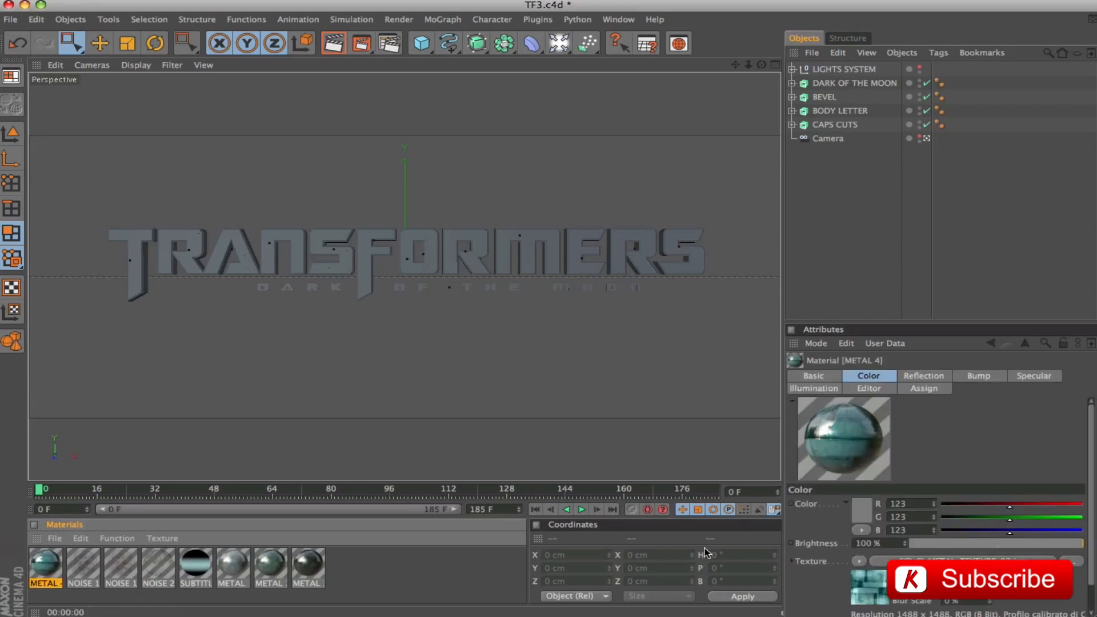
pyautogui.click(83, 566)
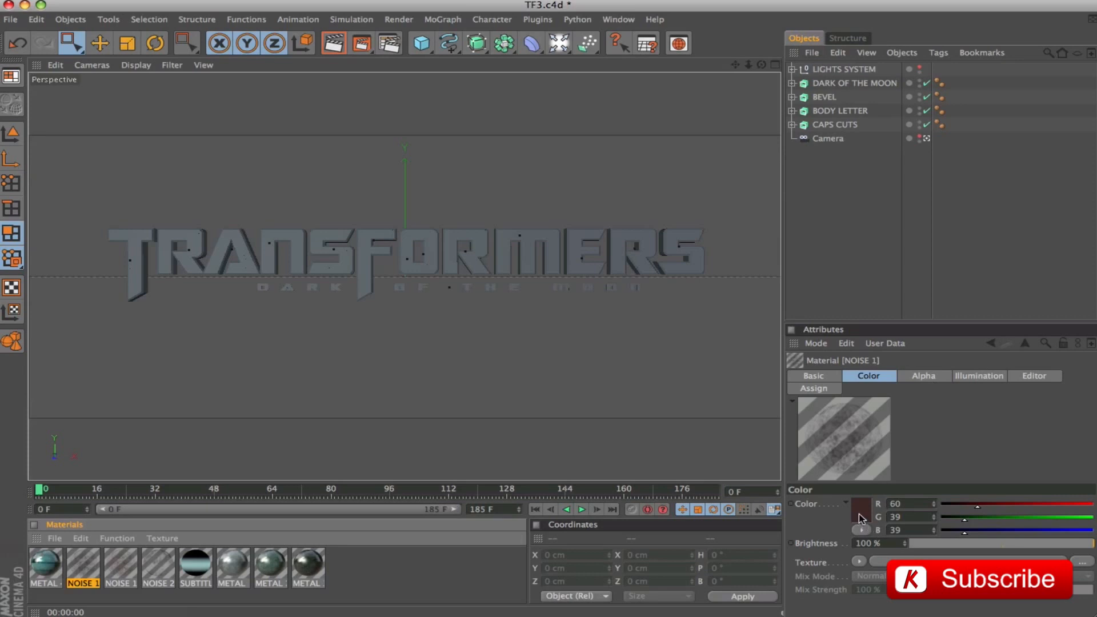
pyautogui.doubleClick(907, 531)
pyautogui.click(922, 377)
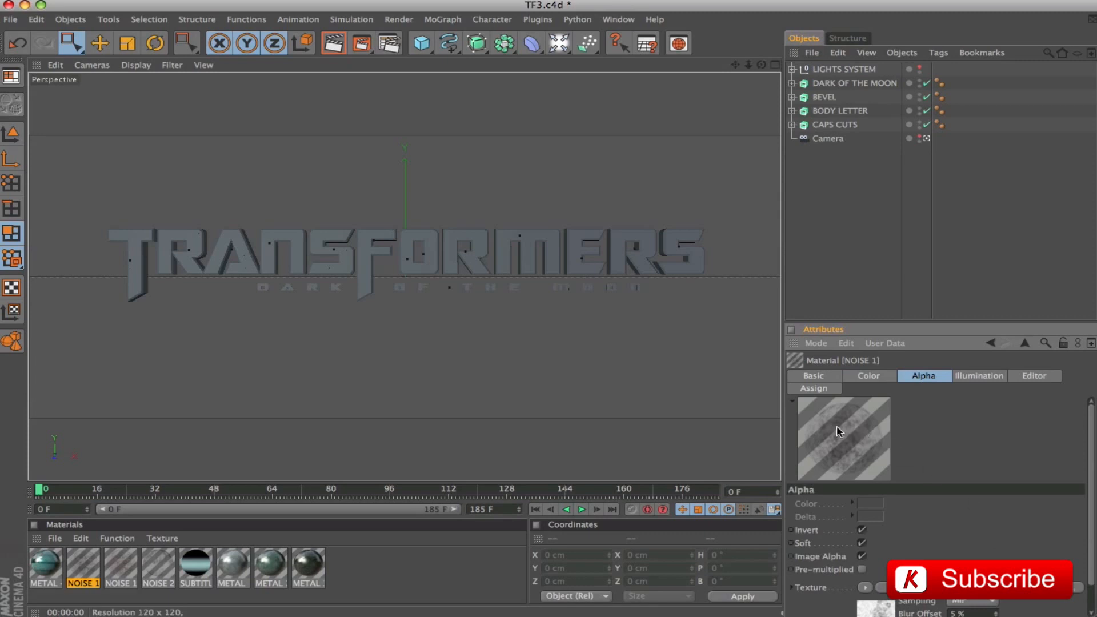
pyautogui.click(118, 568)
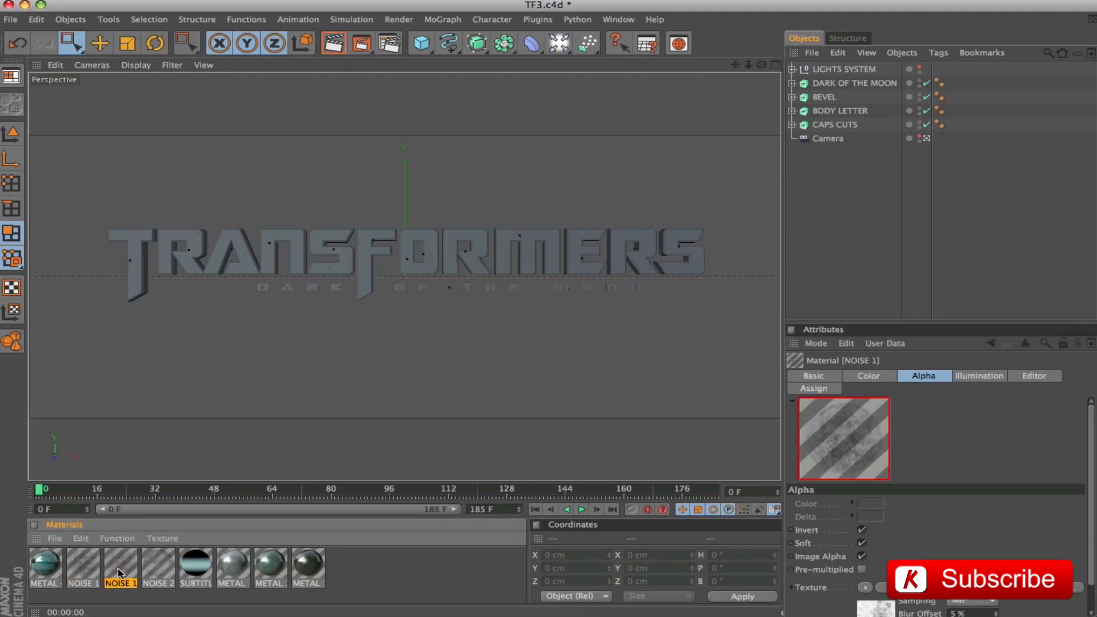
pyautogui.click(159, 567)
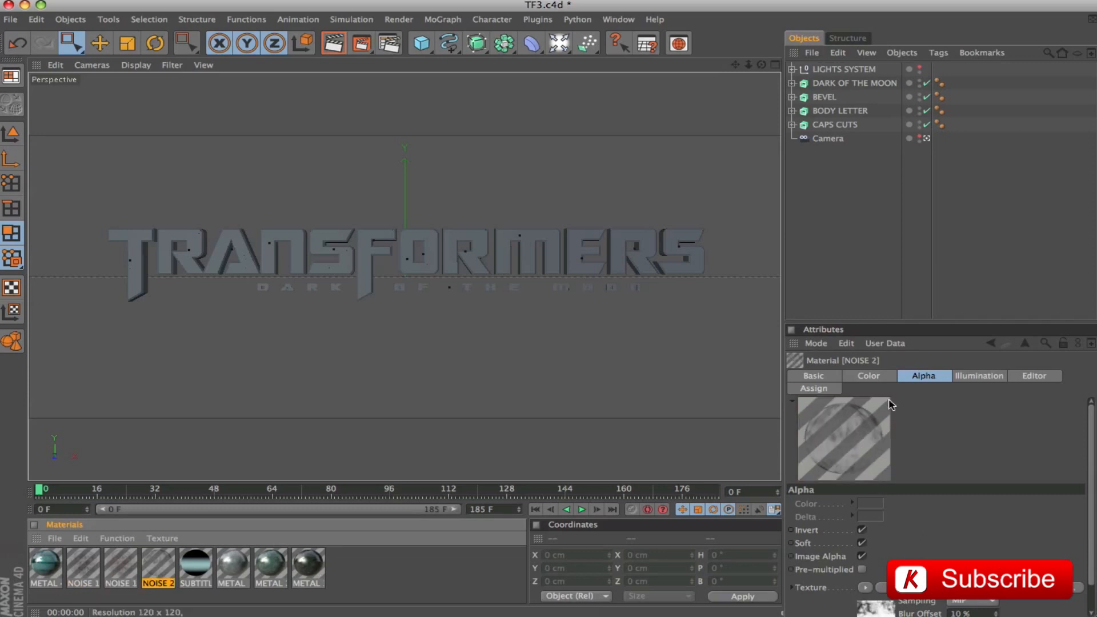
pyautogui.click(192, 567)
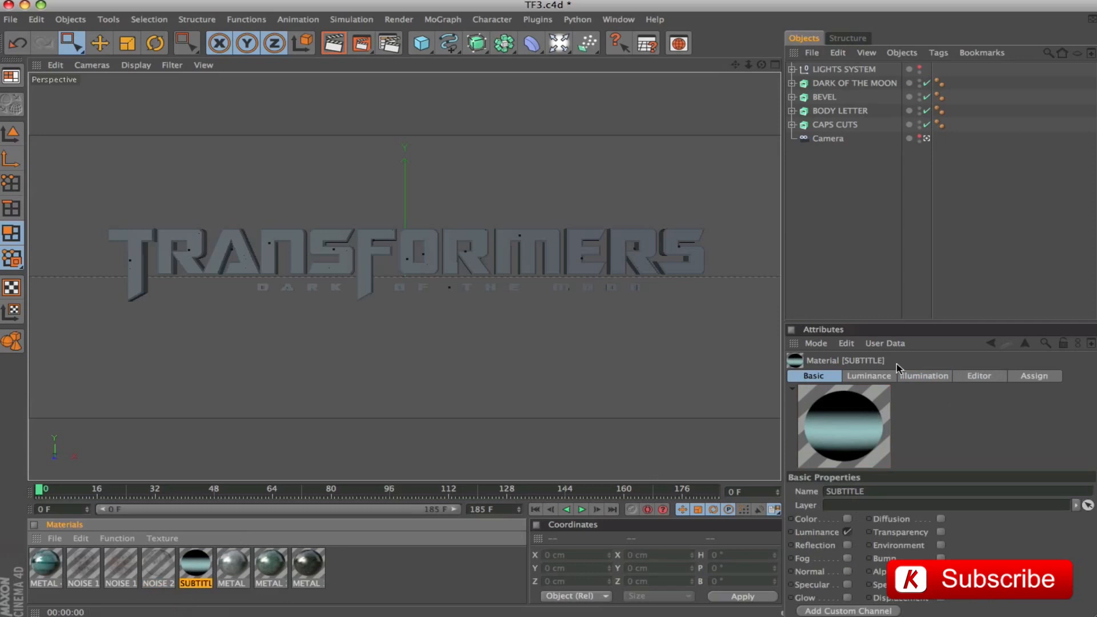
pyautogui.click(865, 378)
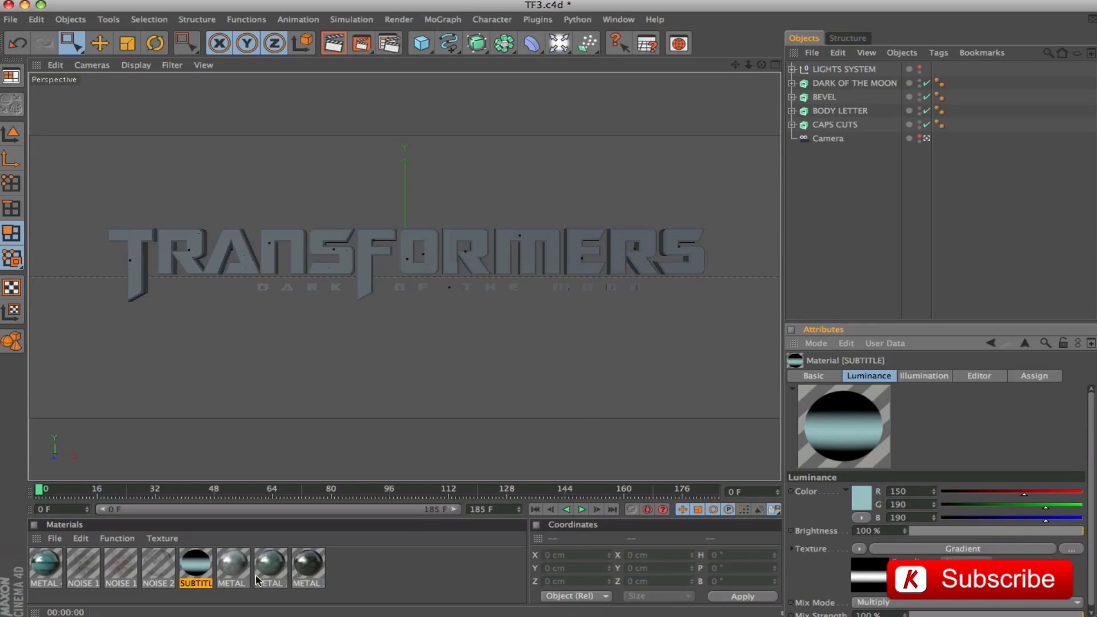
pyautogui.click(238, 569)
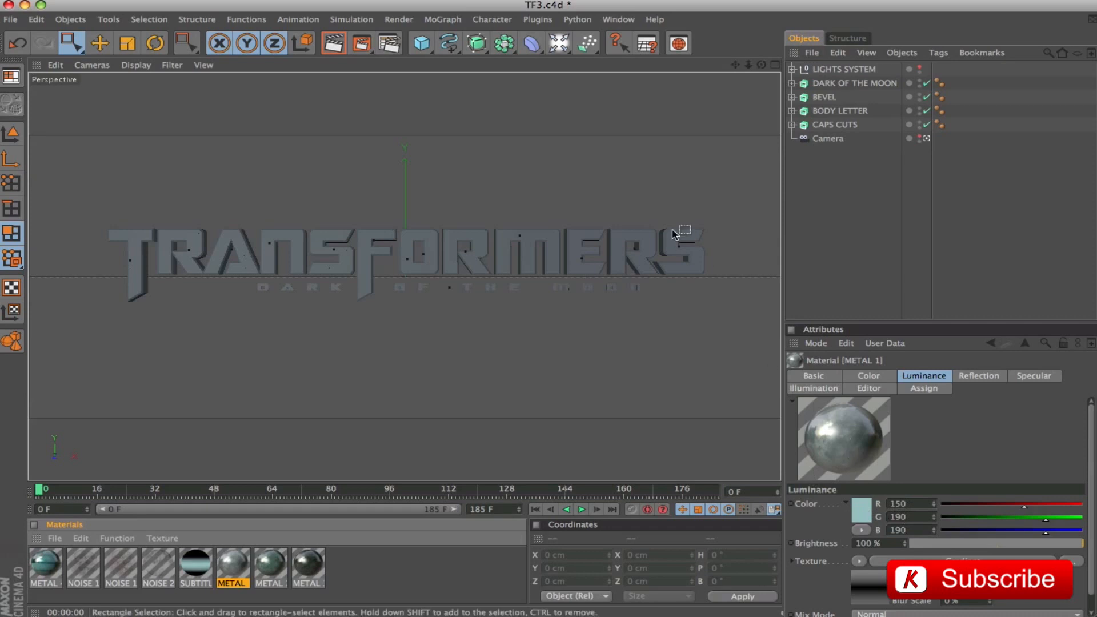
pyautogui.click(267, 565)
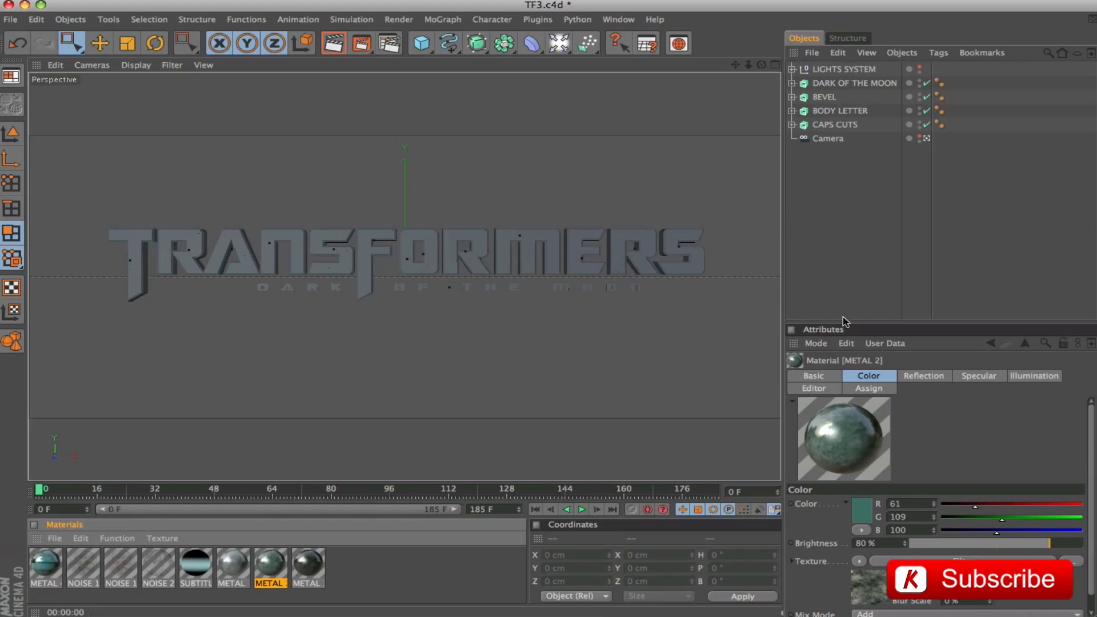
pyautogui.click(313, 562)
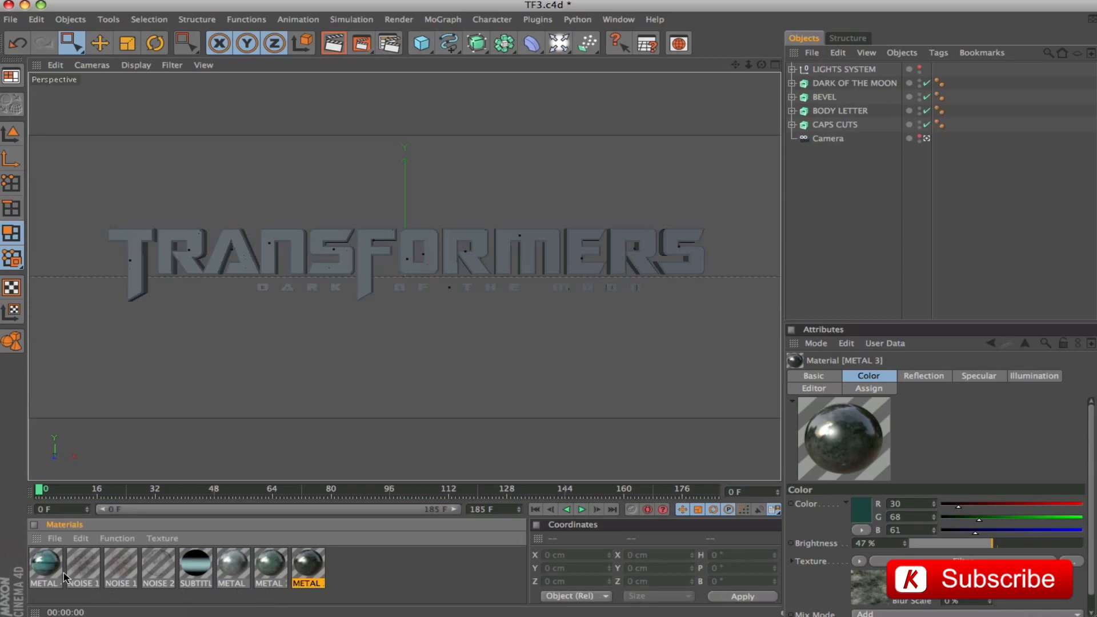
# Move the METAL 4 material to the end of the material list, after METAL 3, and clear the selection
pyautogui.moveTo(55, 573); pyautogui.dragTo(369, 574)
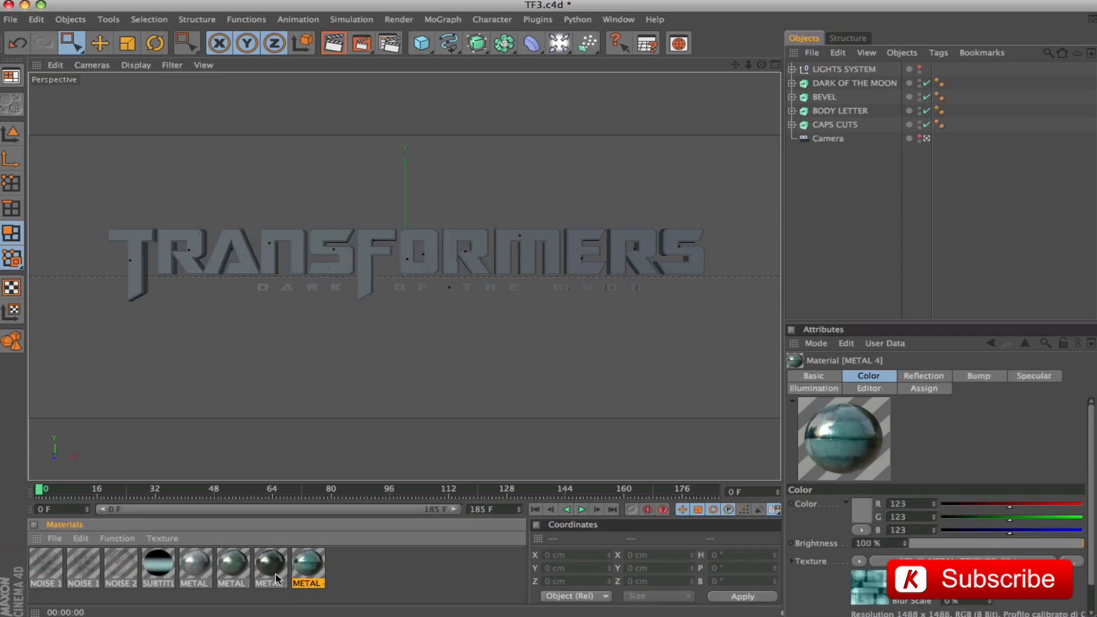
pyautogui.click(270, 565)
pyautogui.click(317, 569)
pyautogui.click(383, 575)
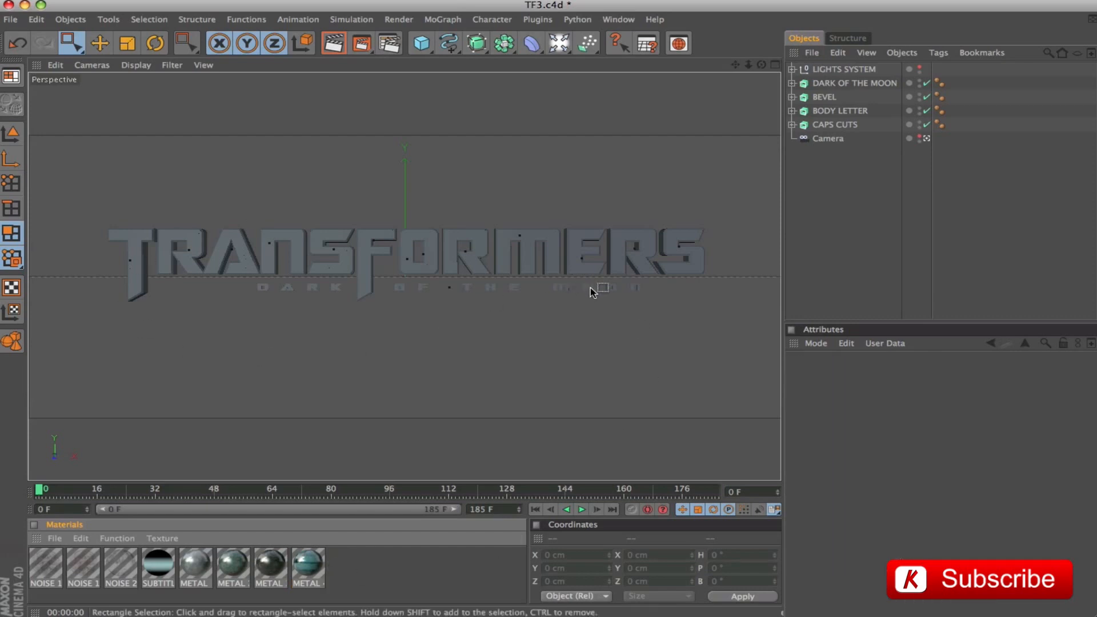
# Leave the Camera view and apply the METAL 2 material to the CAPS CUTS extrude
pyautogui.click(837, 167)
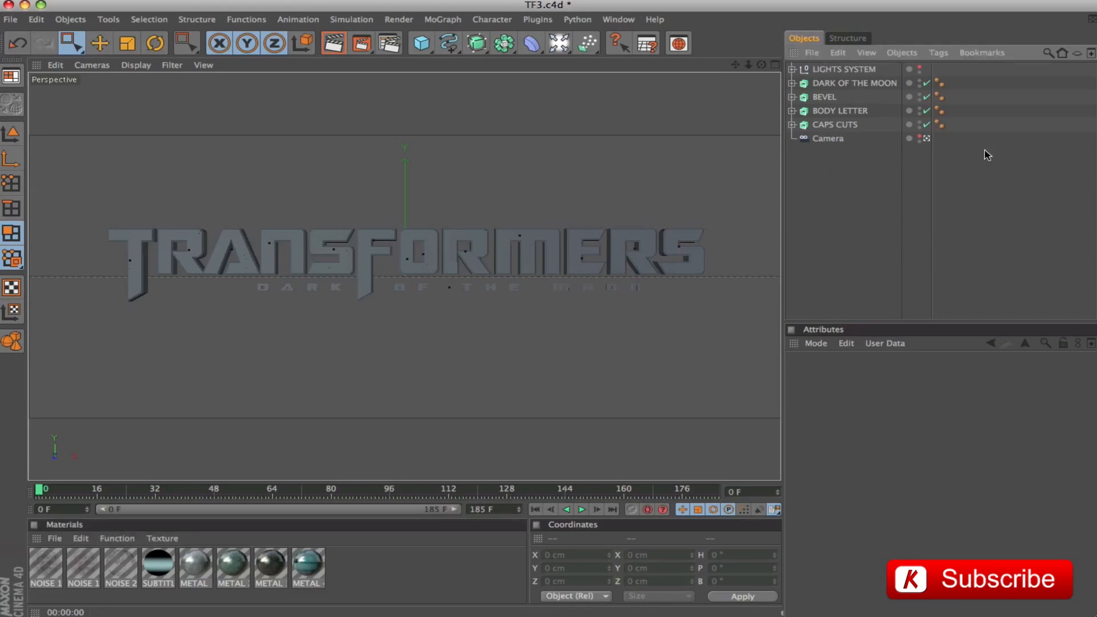
pyautogui.click(819, 126)
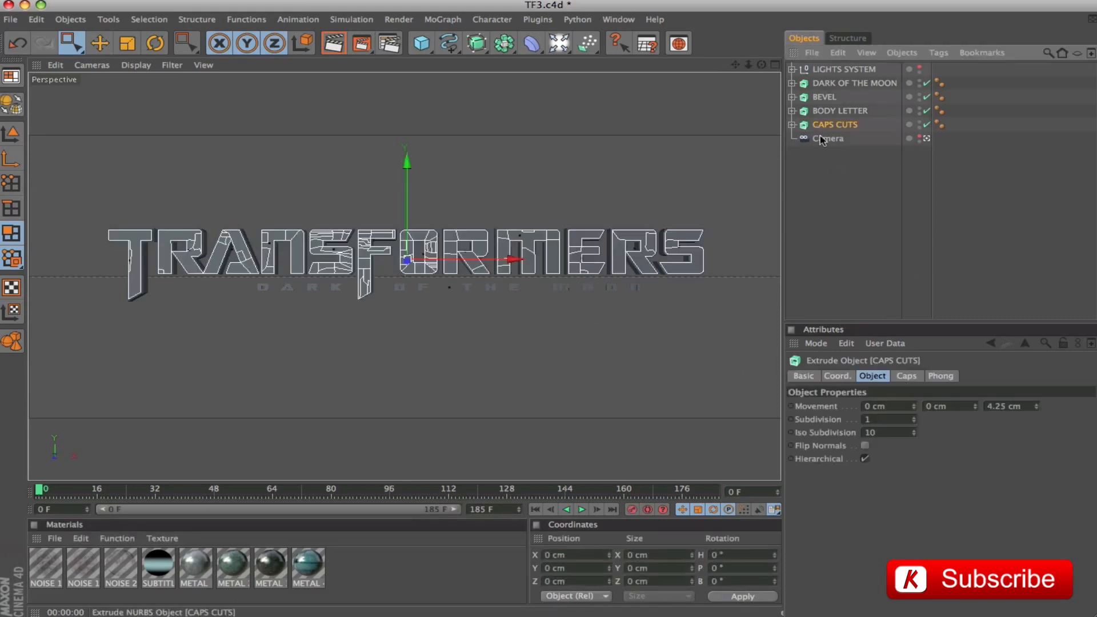
pyautogui.click(927, 139)
pyautogui.keyDown('alt'); pyautogui.moveTo(442, 294); pyautogui.dragTo(457, 294); pyautogui.keyUp('alt')
pyautogui.keyDown('alt'); pyautogui.moveTo(457, 293); pyautogui.dragTo(426, 330, button='right'); pyautogui.keyUp('alt')
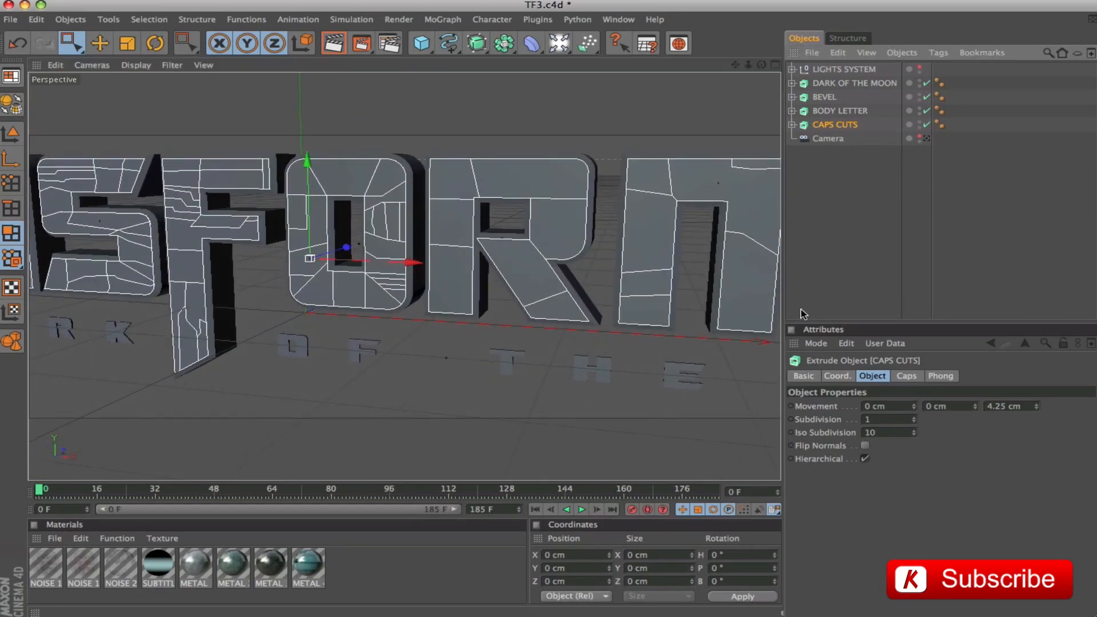
pyautogui.moveTo(233, 567); pyautogui.dragTo(839, 128)
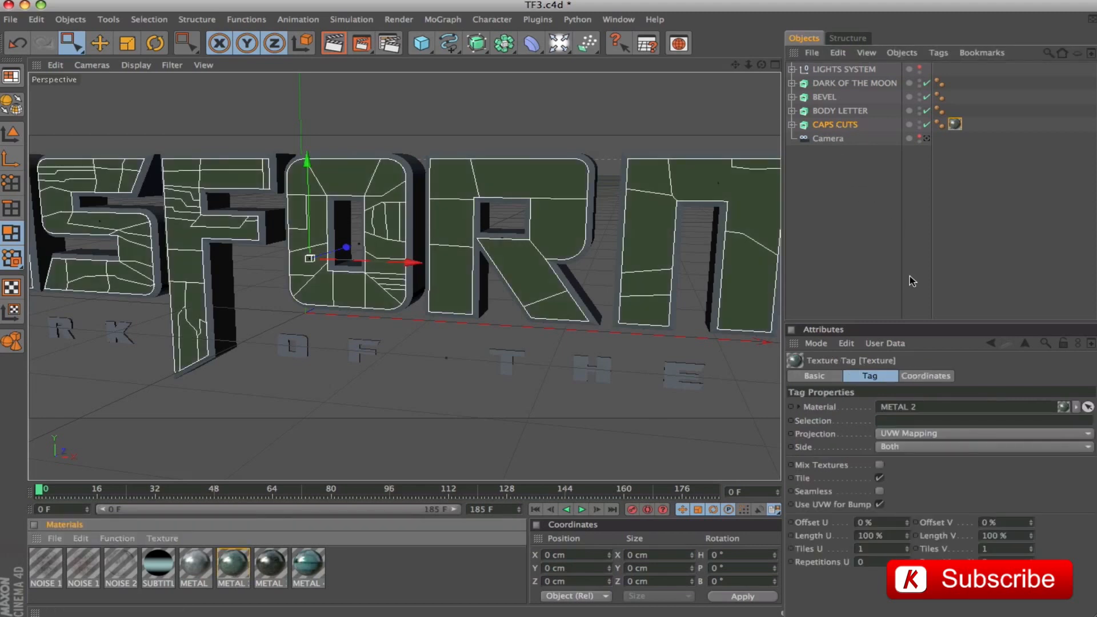
# Restrict the METAL 2 texture tag on CAPS CUTS to selection C1 and set its projection to Cubic
pyautogui.click(954, 125)
pyautogui.click(894, 423)
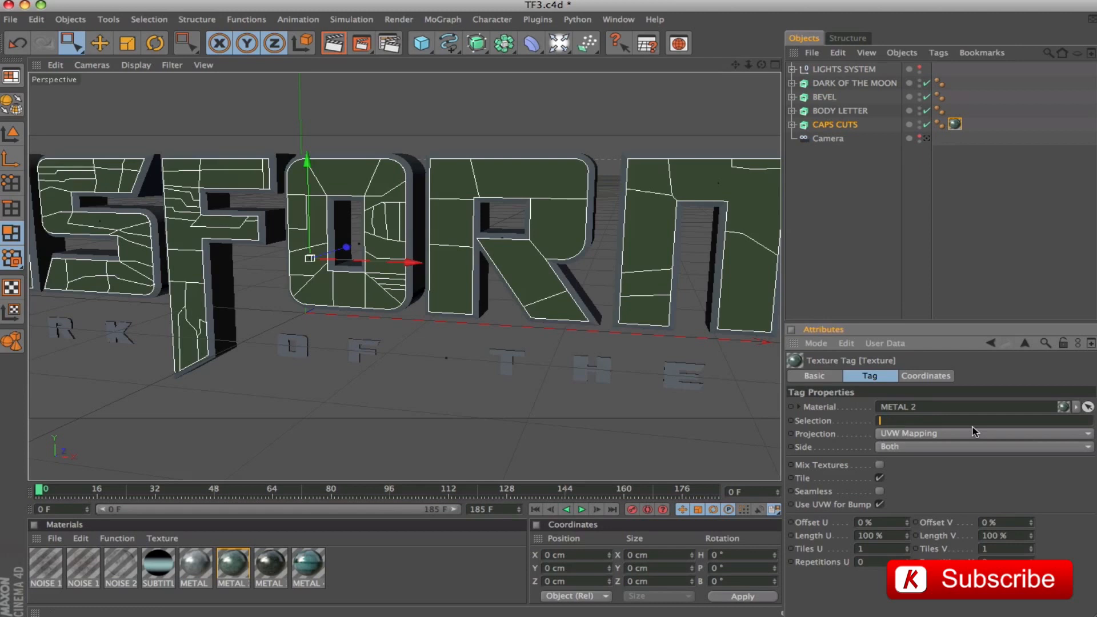
pyautogui.click(945, 434)
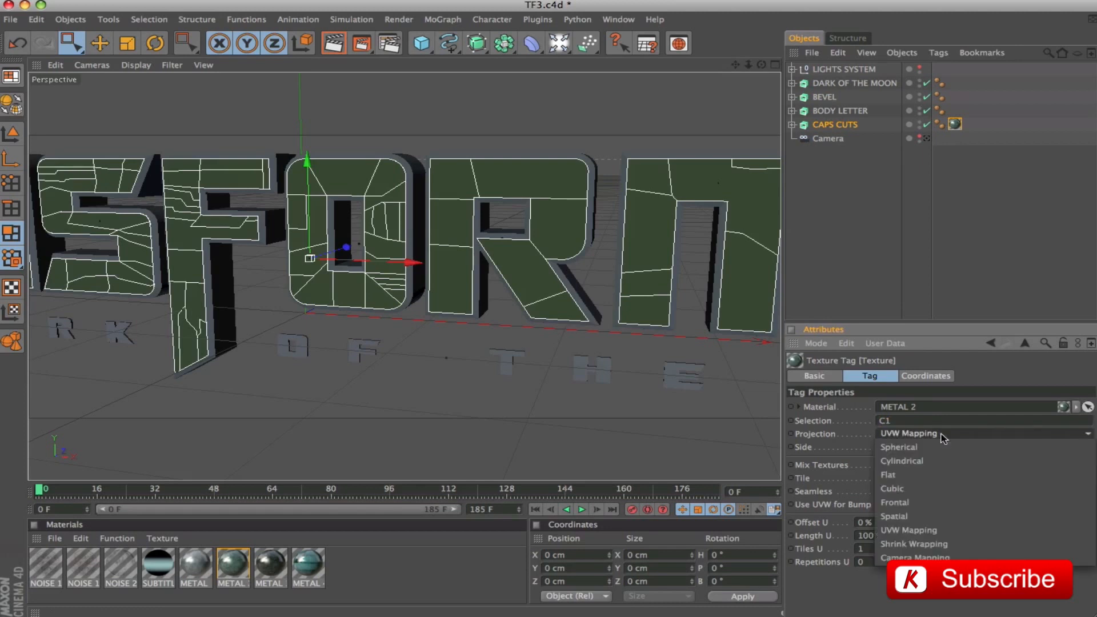
pyautogui.click(894, 488)
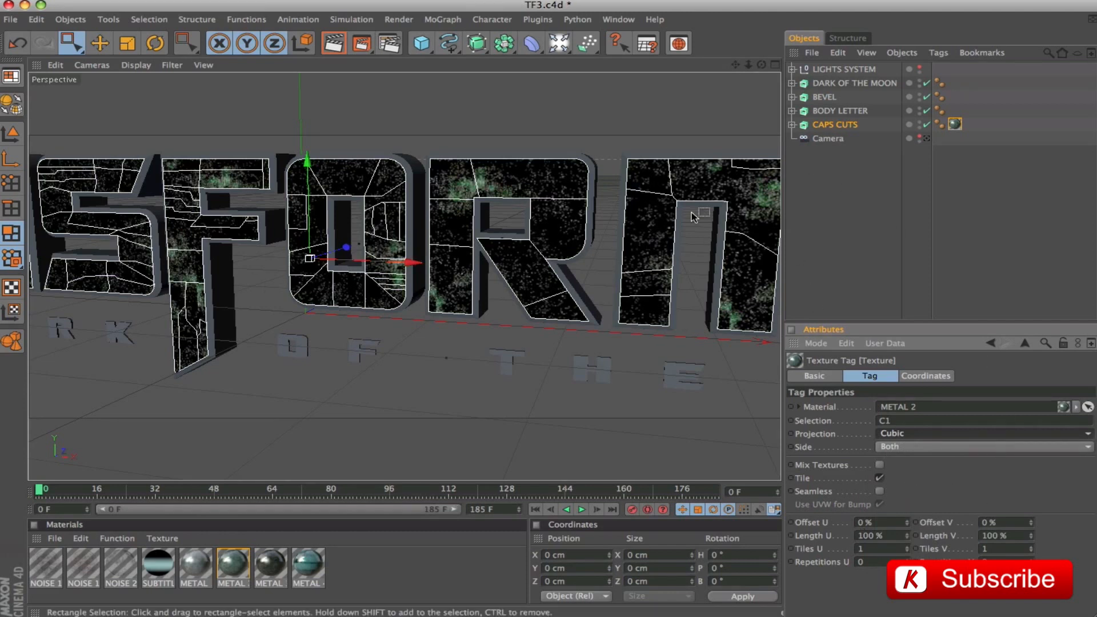
# Render the view to preview the METAL 2 texture on the front caps of the letters
pyautogui.click(825, 219)
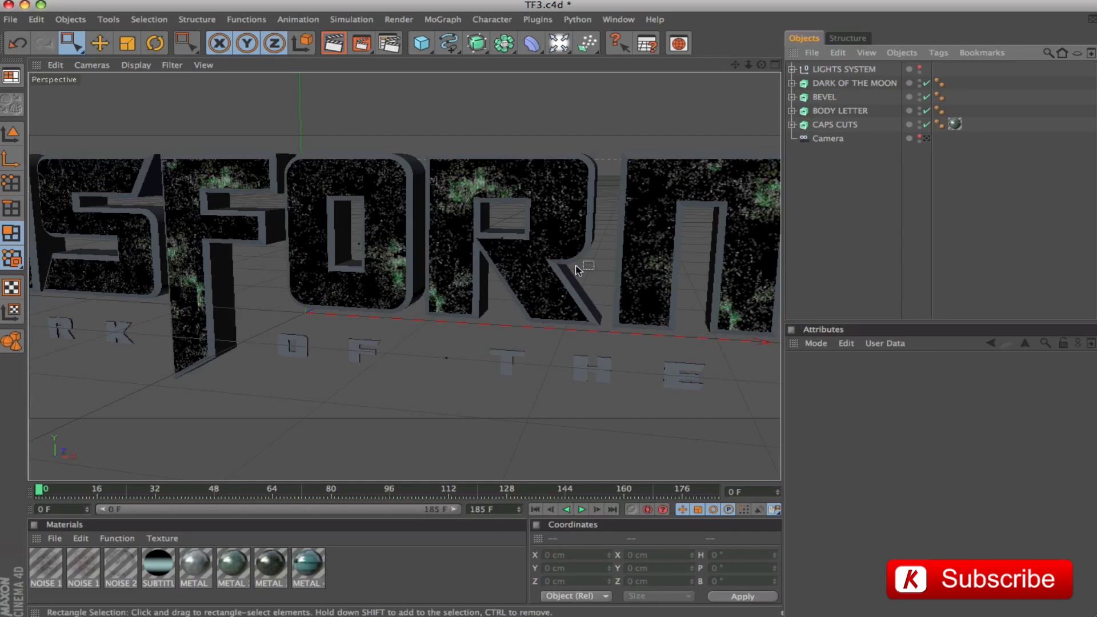
pyautogui.click(837, 124)
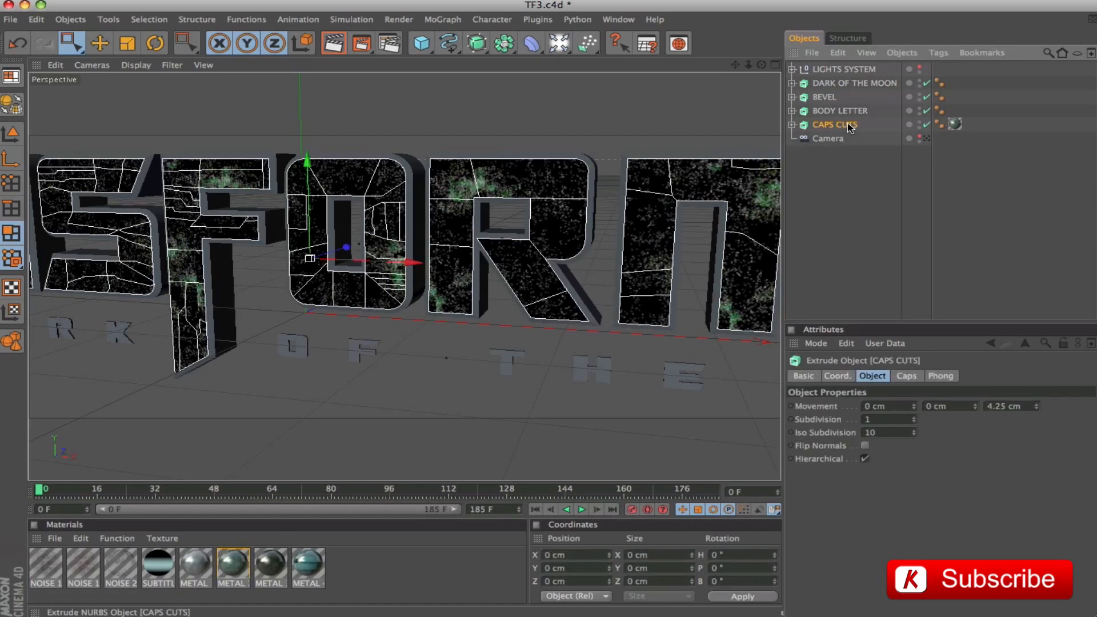
pyautogui.hotkey('ctrl', 'r')
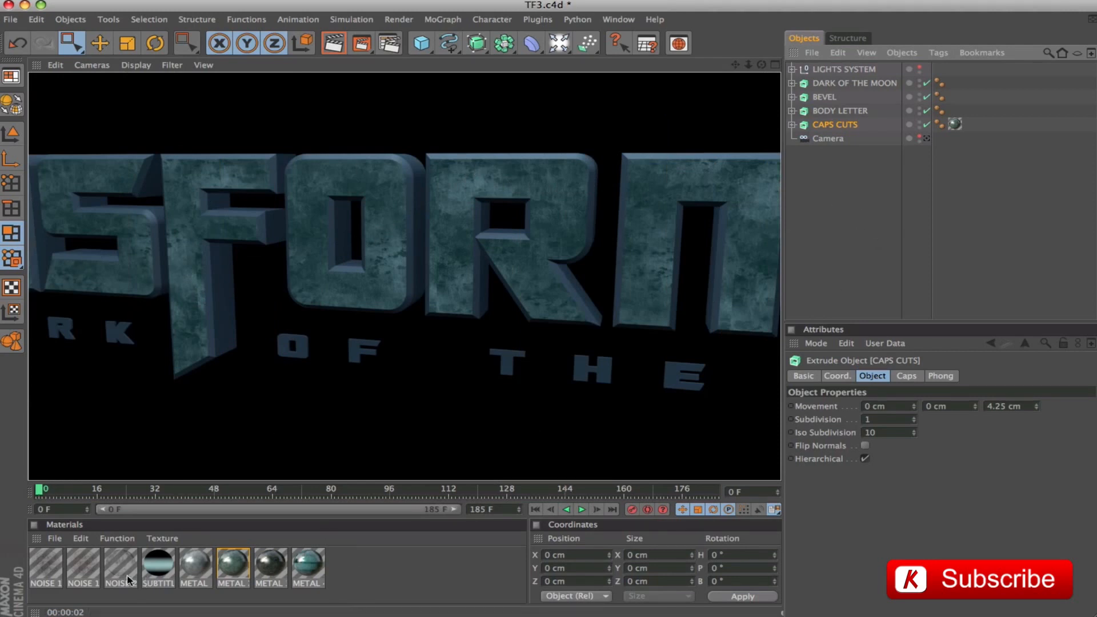
# Apply the second NOISE 1 material to CAPS CUTS, restricted to selection C1 with Cubic projection
pyautogui.moveTo(80, 568); pyautogui.dragTo(844, 126)
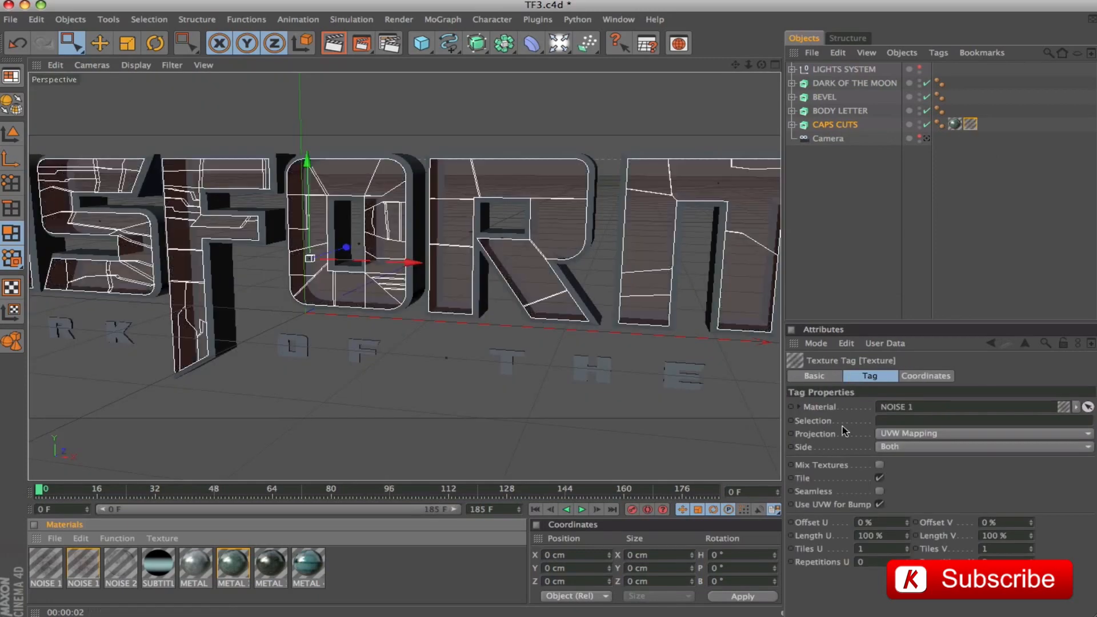
pyautogui.click(899, 422)
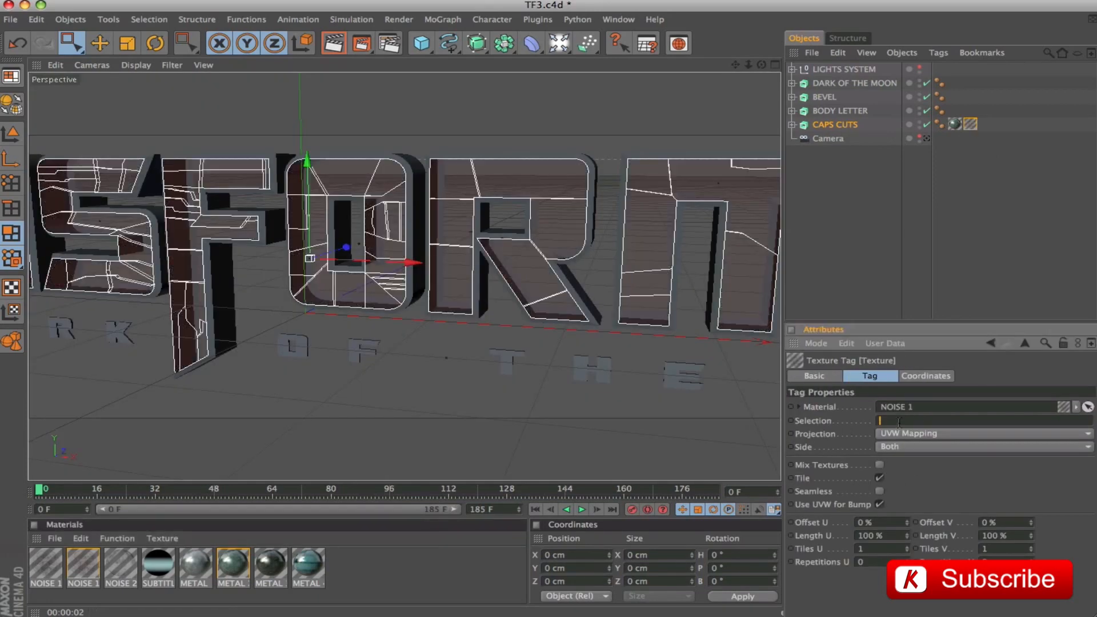
pyautogui.click(901, 436)
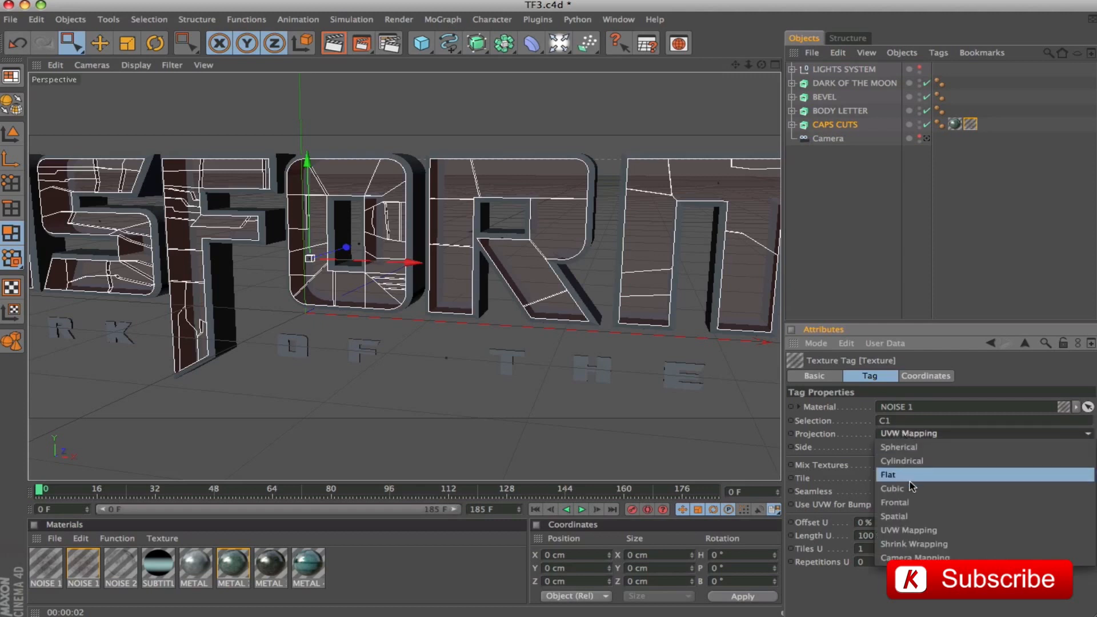
pyautogui.click(966, 488)
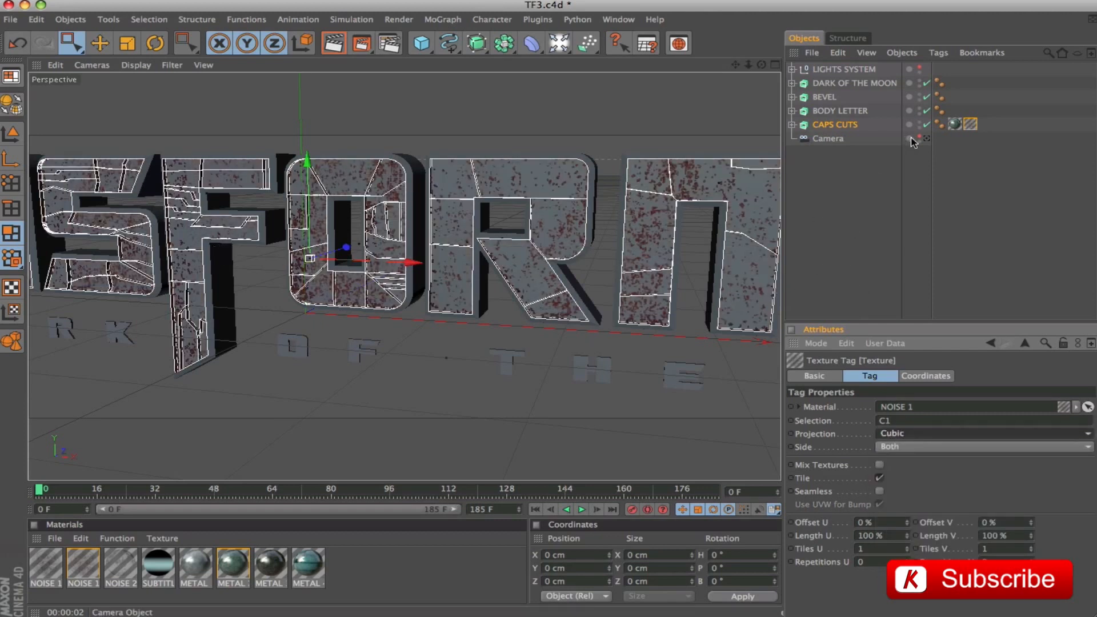
# Review the METAL 2 and NOISE 1 texture tags on CAPS CUTS and render the view to preview them combined
pyautogui.click(954, 125)
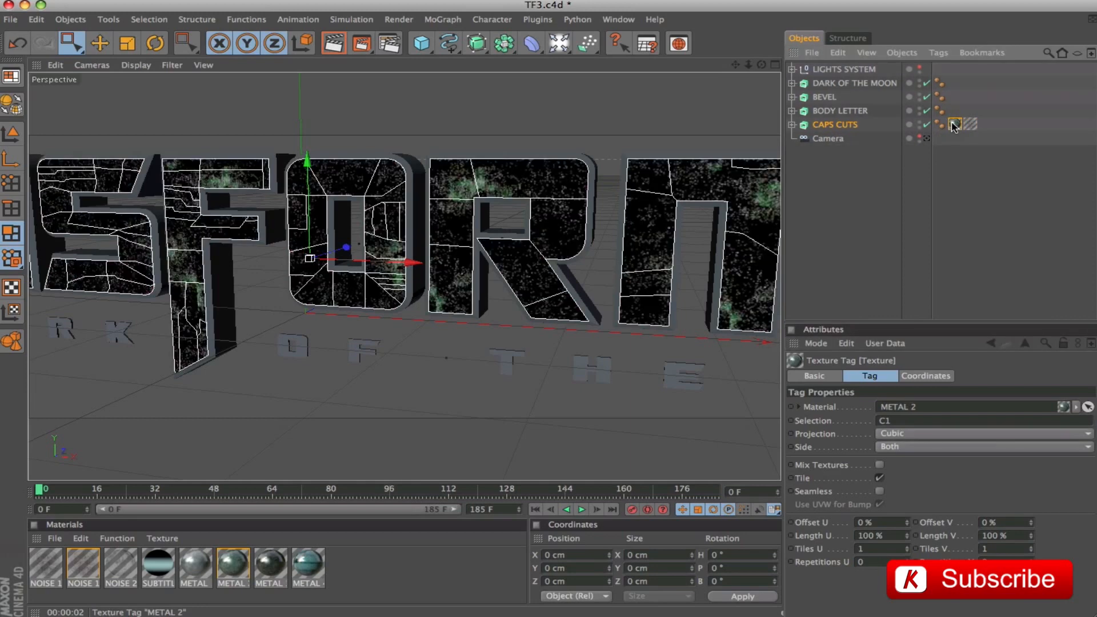
pyautogui.click(833, 199)
pyautogui.hotkey('alt', 'r')
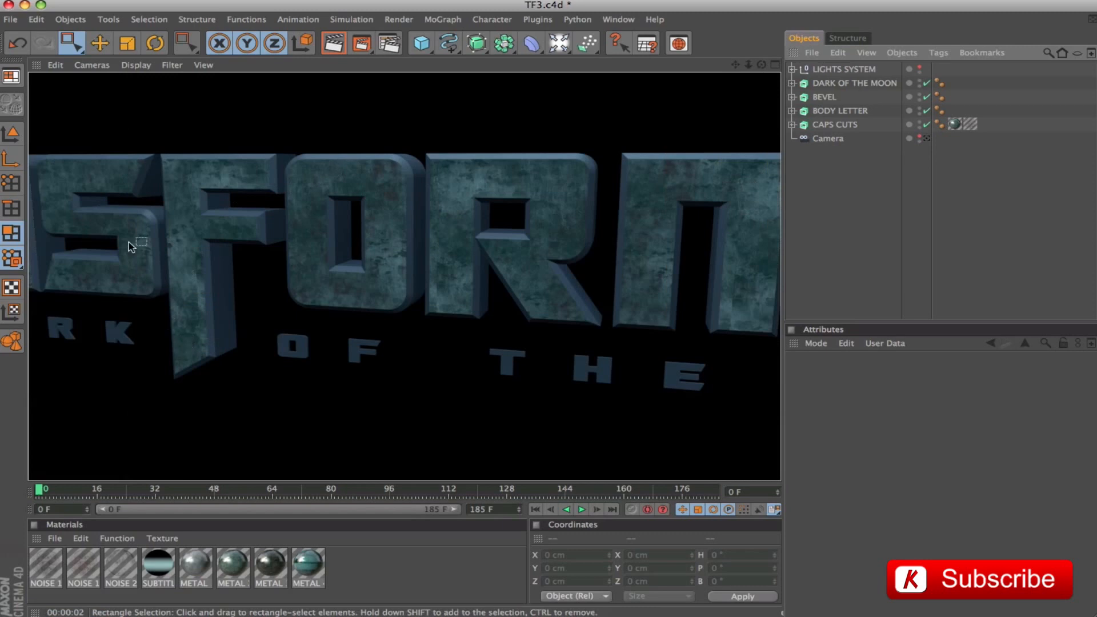
pyautogui.click(970, 124)
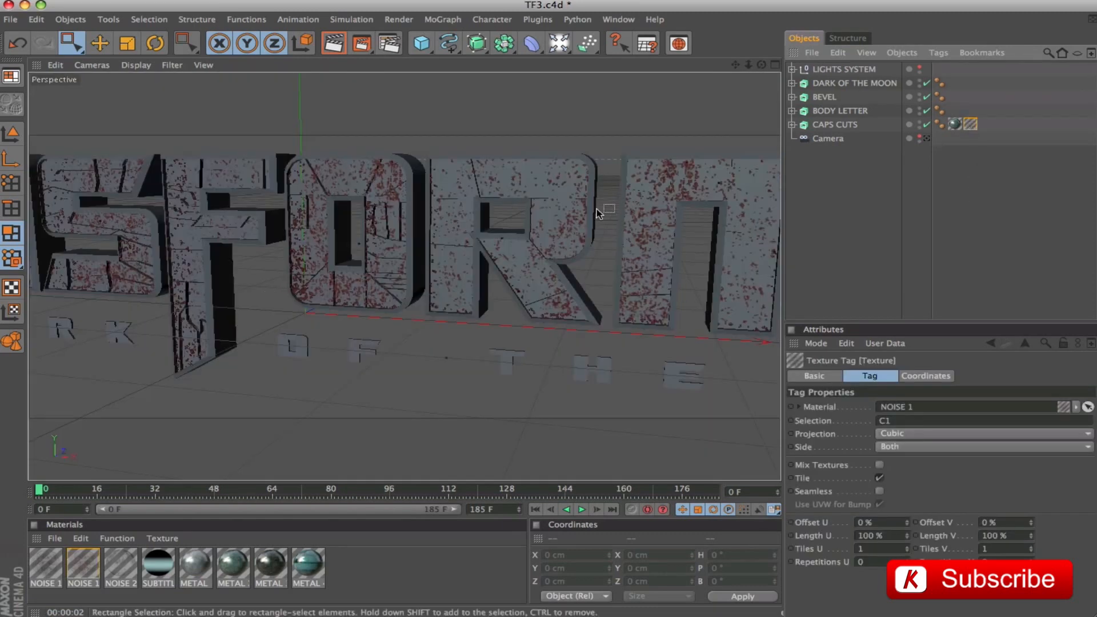
pyautogui.click(846, 213)
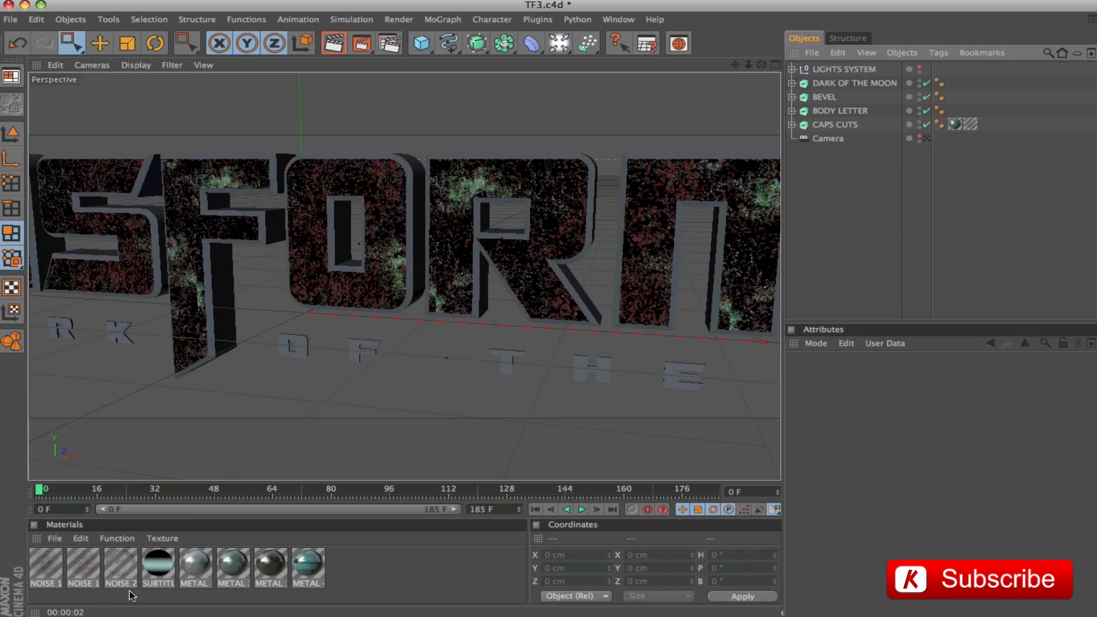
# Compare the color and brightness settings of the two NOISE 1 materials
pyautogui.click(74, 570)
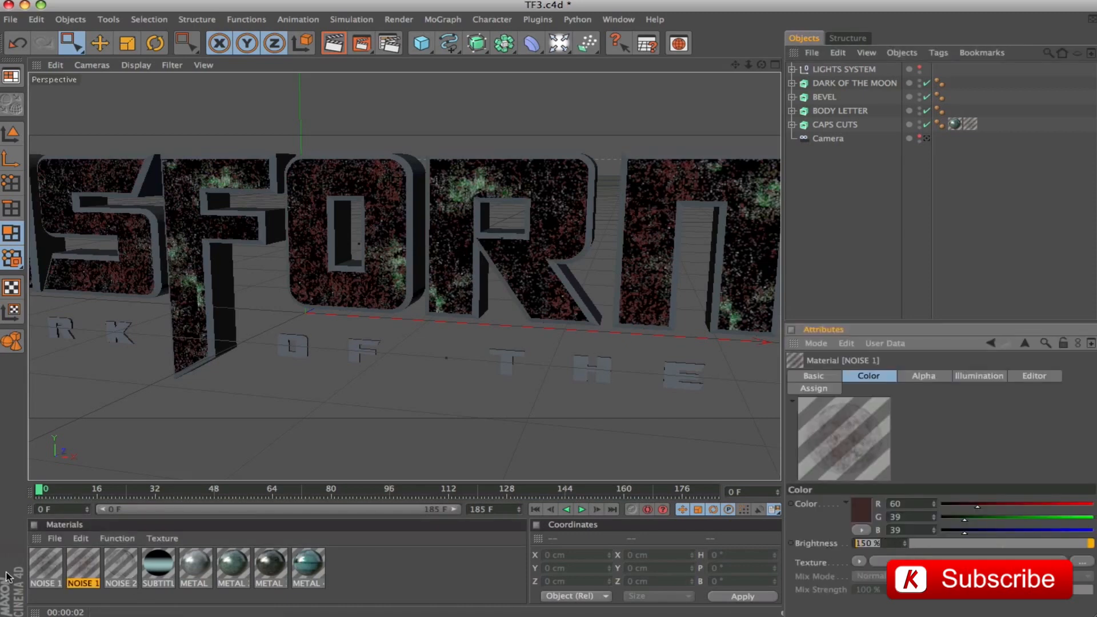
pyautogui.click(47, 571)
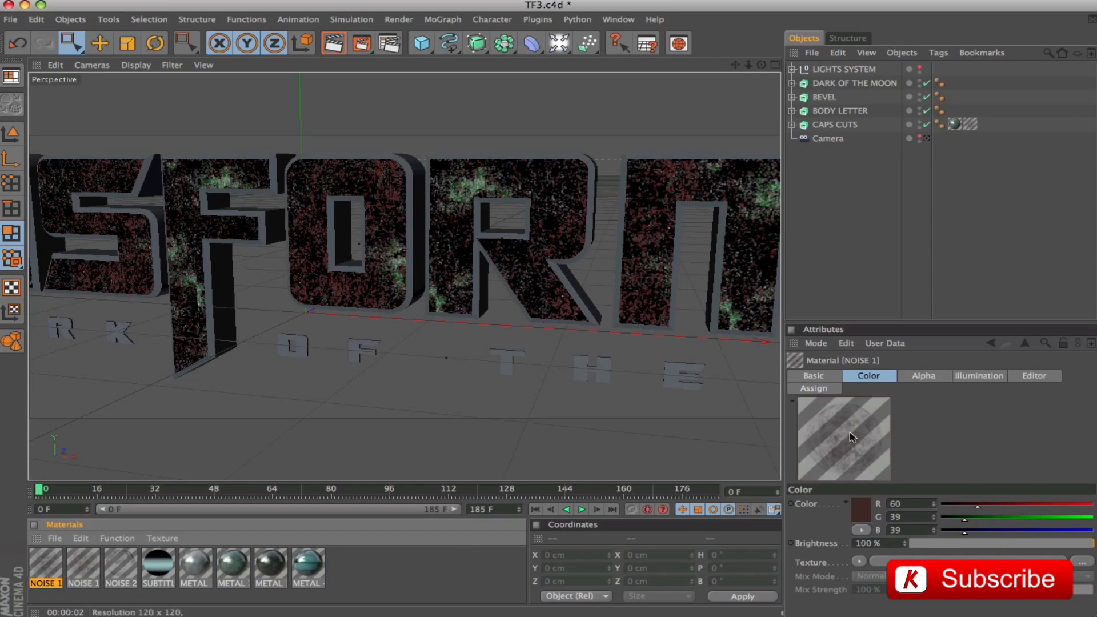
pyautogui.click(83, 566)
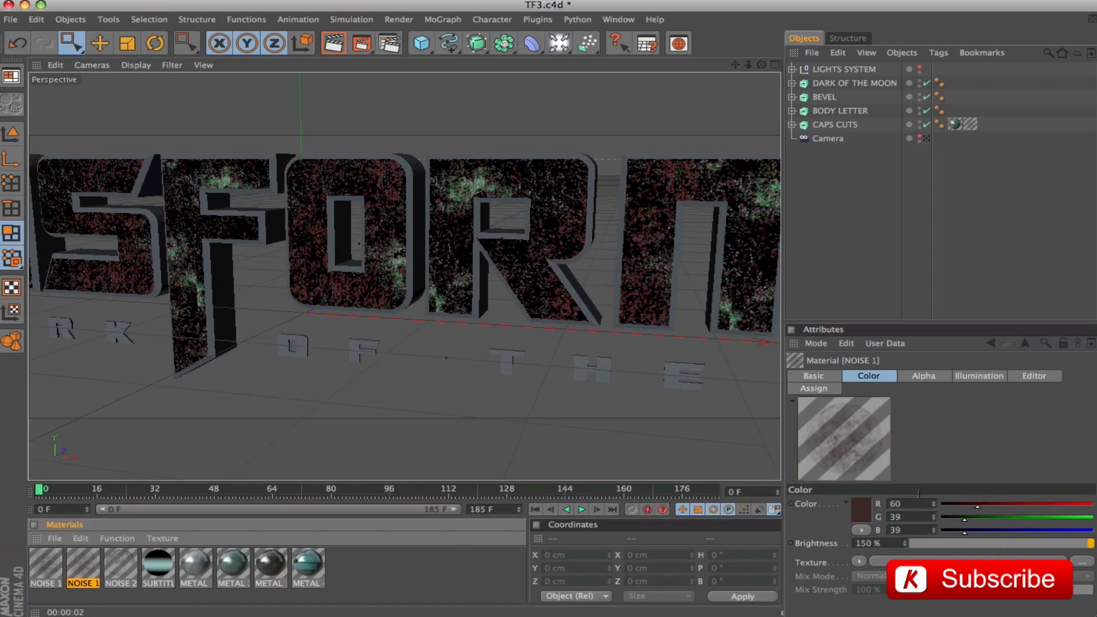
# Apply the NOISE 2 material to CAPS CUTS, restricted to selection C1 with Cubic projection
pyautogui.moveTo(117, 568); pyautogui.dragTo(857, 131)
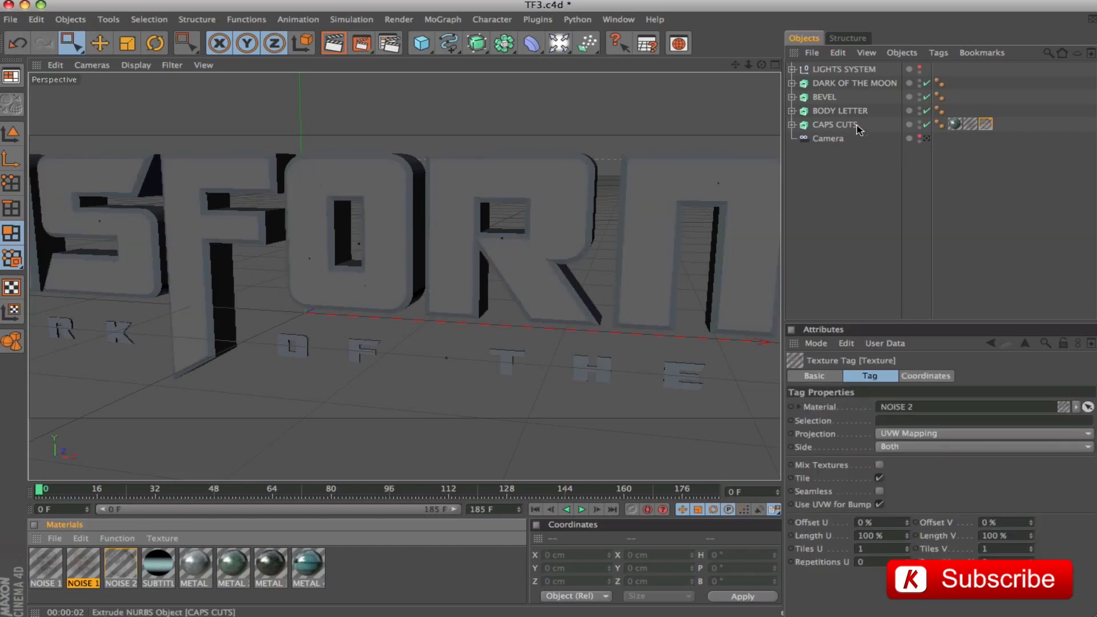
pyautogui.click(986, 124)
pyautogui.click(899, 421)
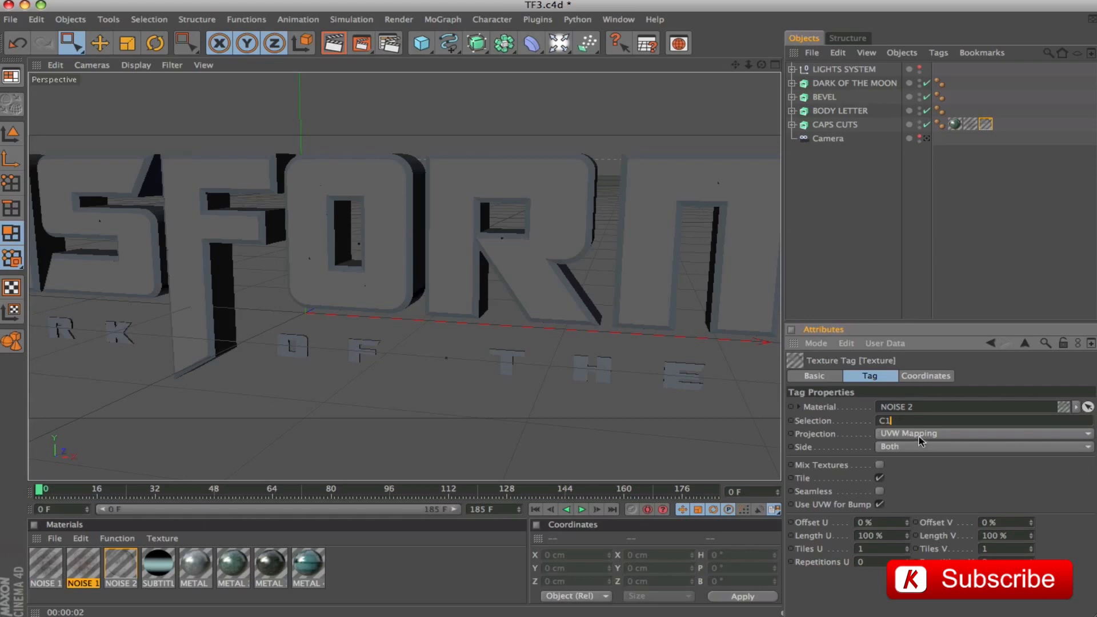
pyautogui.write('C1')
pyautogui.click(920, 434)
pyautogui.click(916, 491)
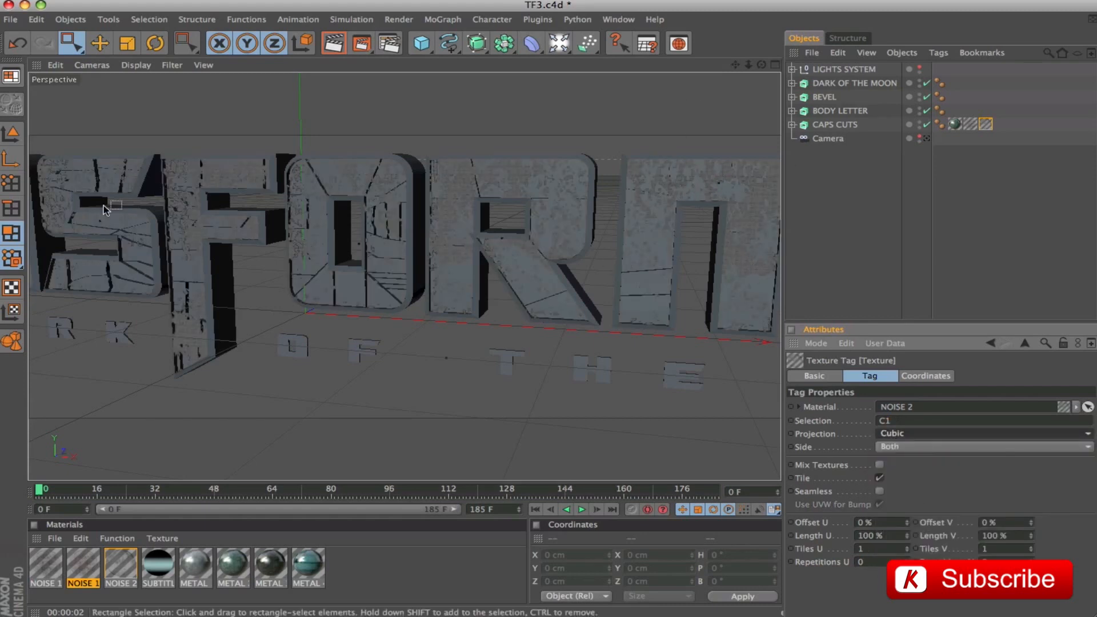
# Clear the tag selection and render the view to preview the three layered materials on the caps
pyautogui.click(835, 180)
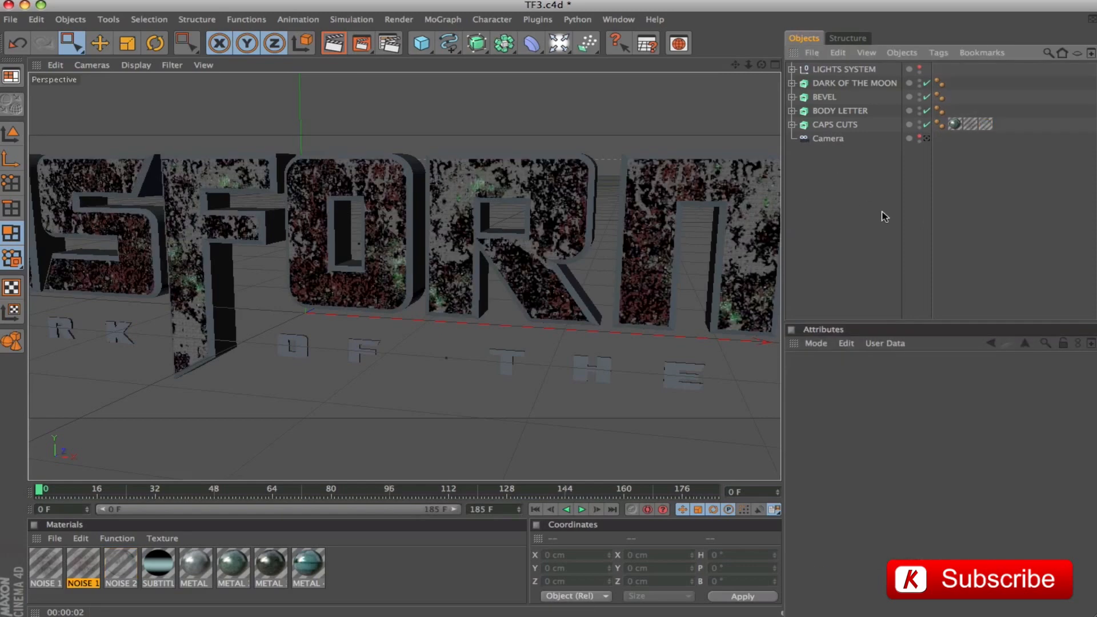
pyautogui.press('super+r')
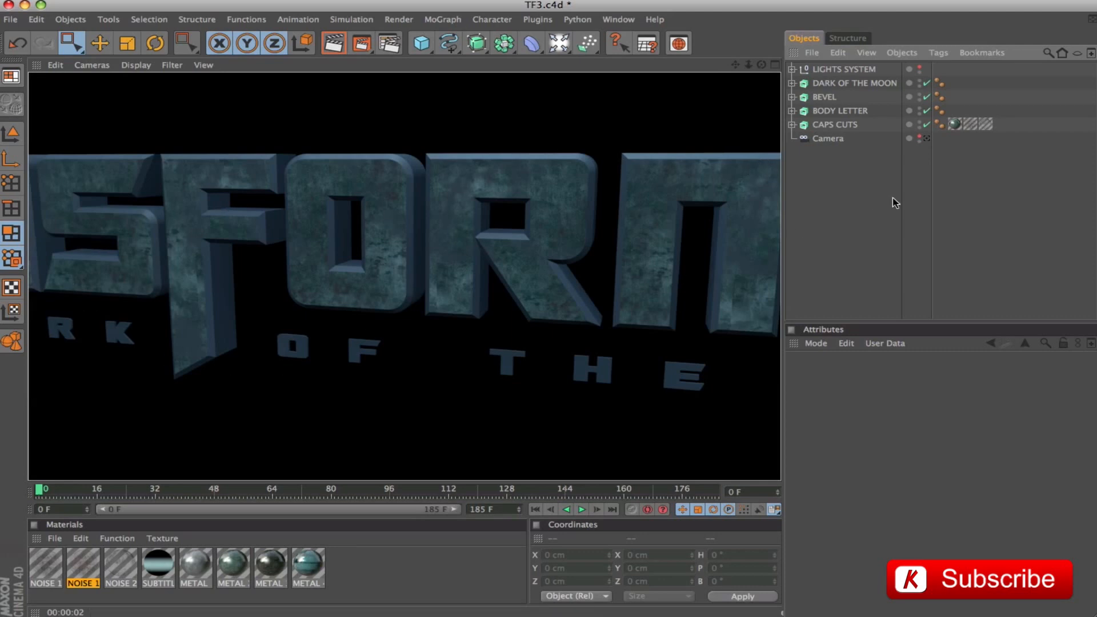
pyautogui.click(833, 186)
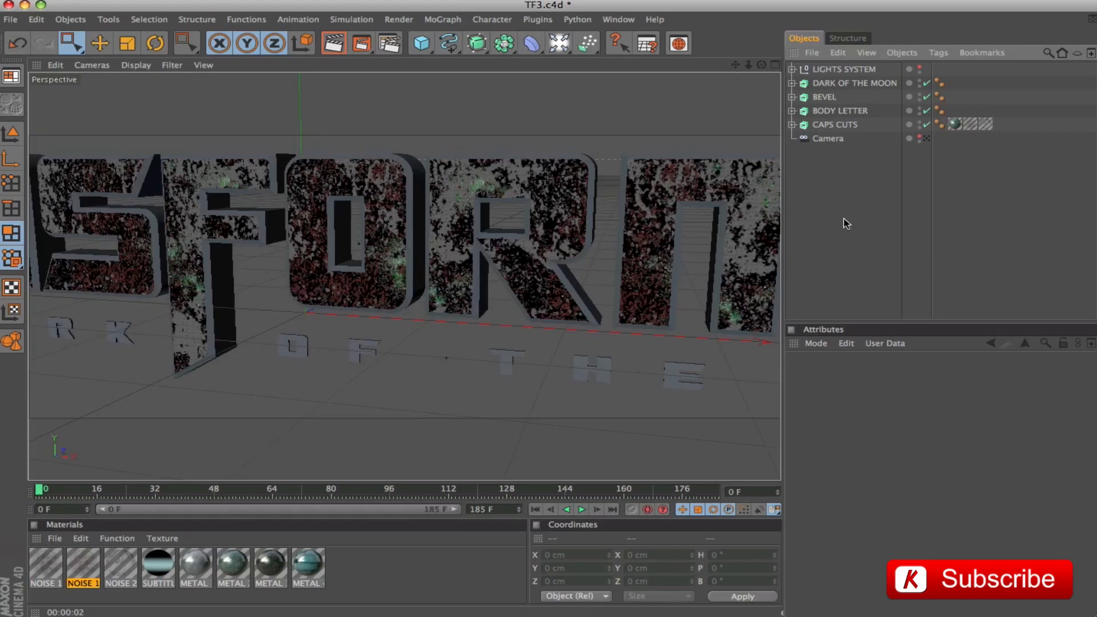
# Set Length U of the NOISE 1 texture tag on CAPS CUTS to 200%
pyautogui.click(970, 124)
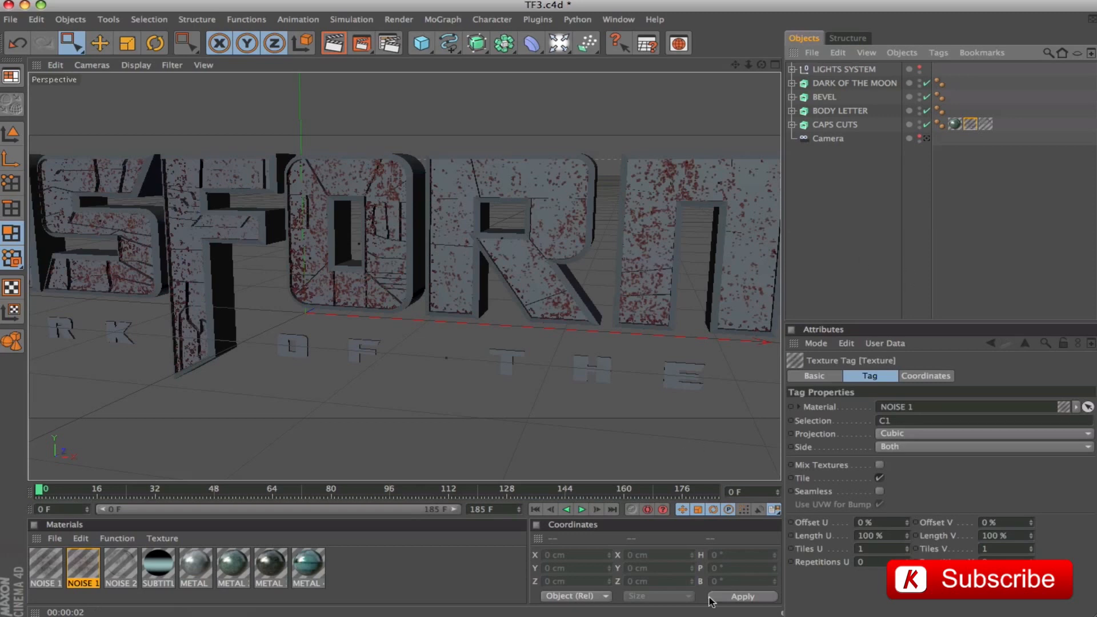
pyautogui.click(903, 536)
pyautogui.write('200')
pyautogui.press('Tab')
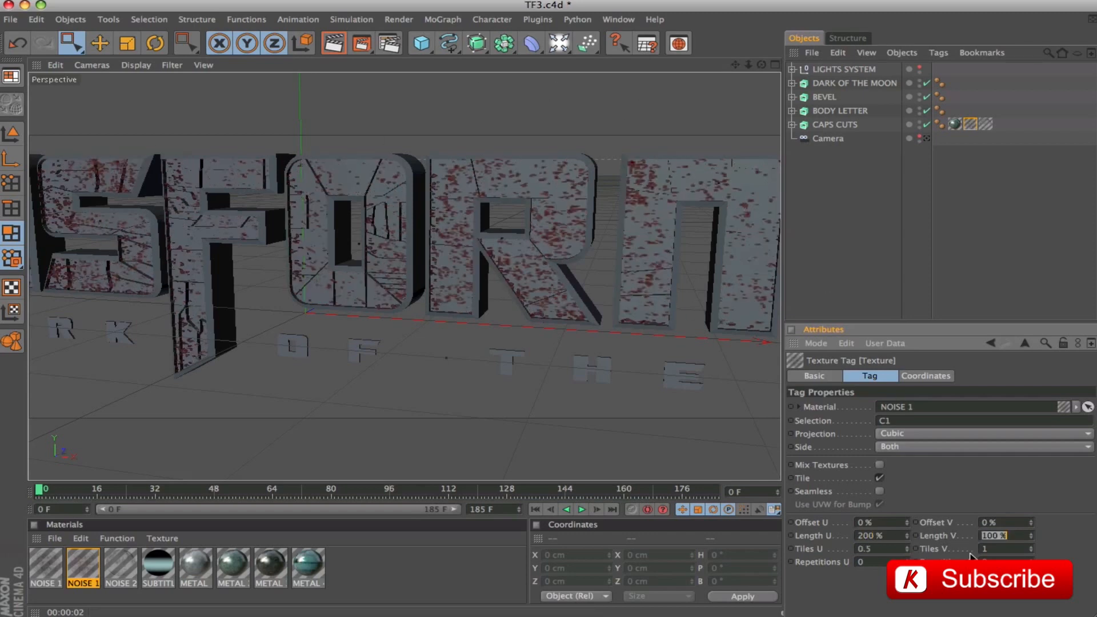
# Set Length U and Length V of the NOISE 2 texture tag on CAPS CUTS to 200% and render the view
pyautogui.click(985, 125)
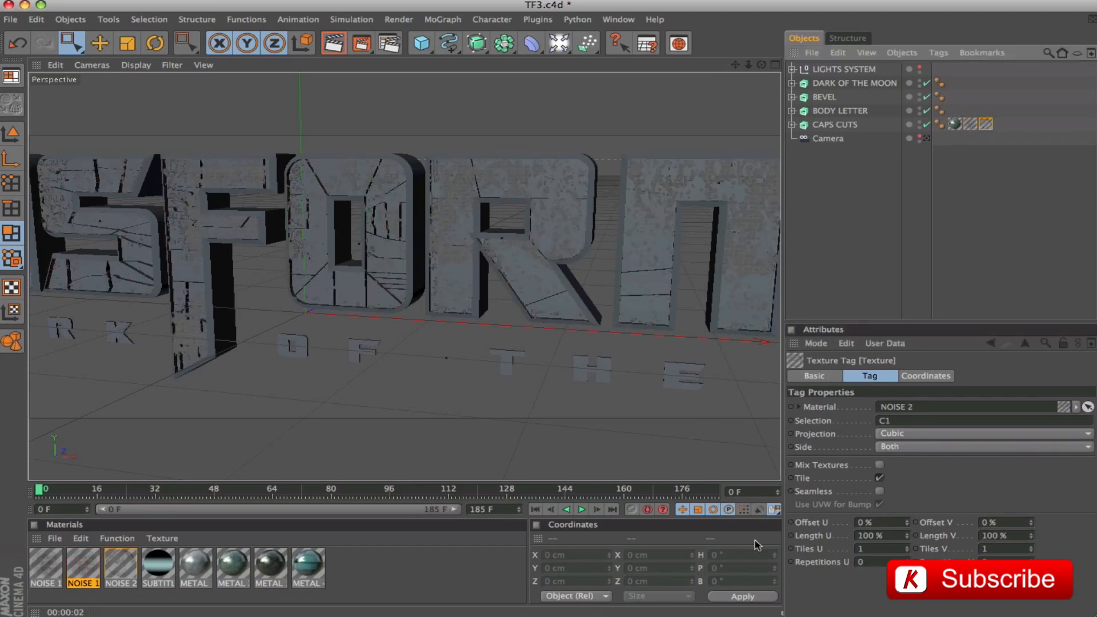
pyautogui.click(893, 535)
pyautogui.write('200')
pyautogui.press('Tab')
pyautogui.write('200')
pyautogui.press('Return')
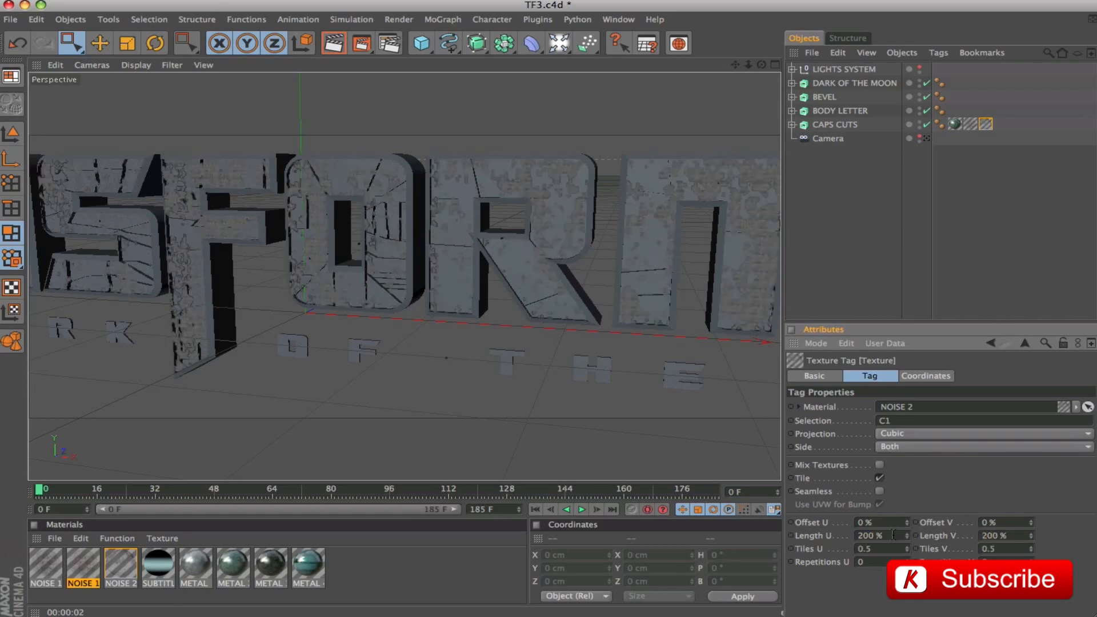
pyautogui.click(862, 204)
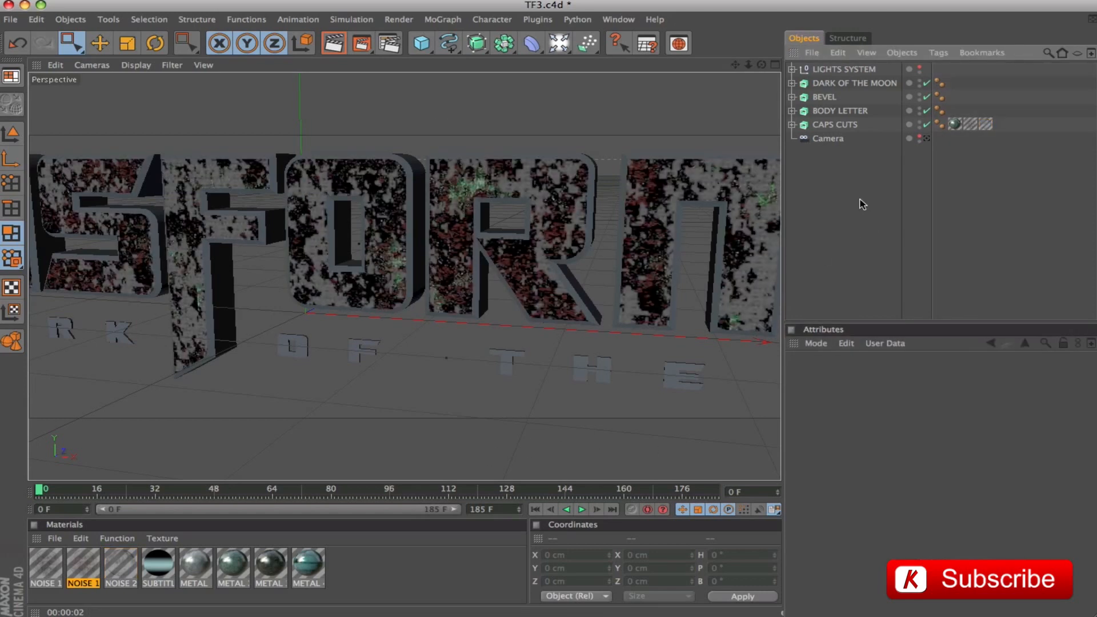
pyautogui.hotkey('ctrl', 'r')
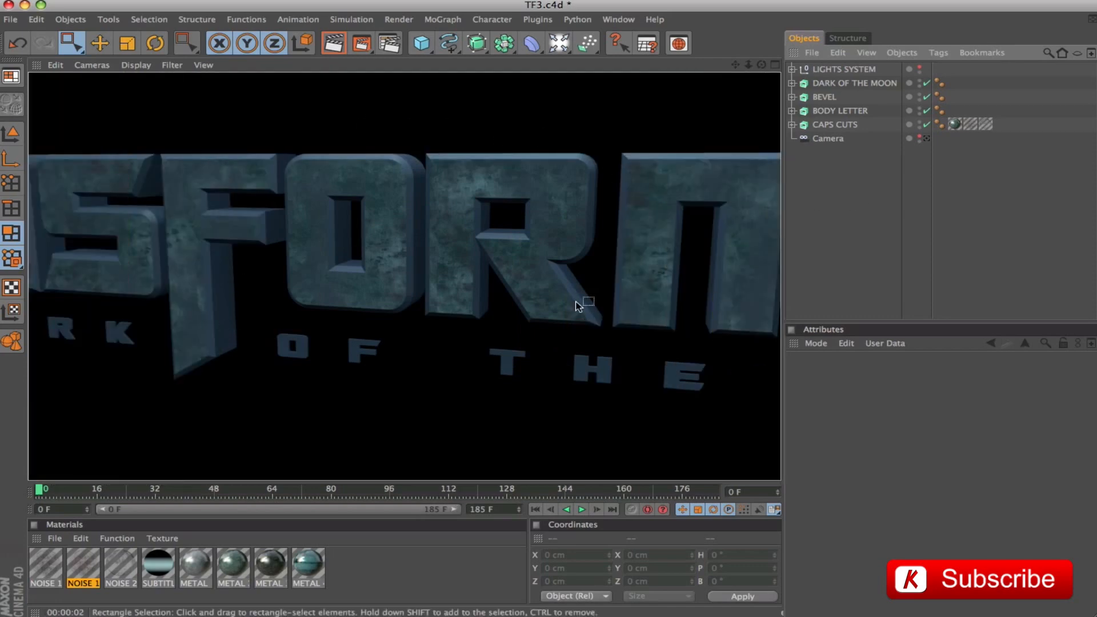
# Set the NOISE 2 material's color to black (R 0, G 0, B 0) and render the view
pyautogui.click(83, 564)
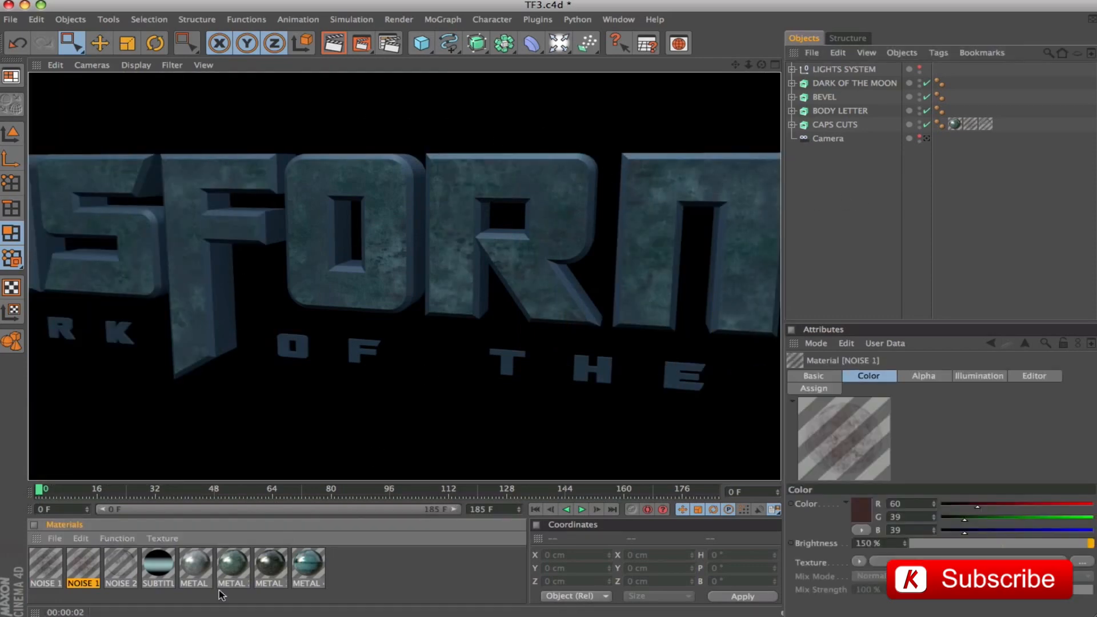
pyautogui.click(123, 571)
pyautogui.click(863, 514)
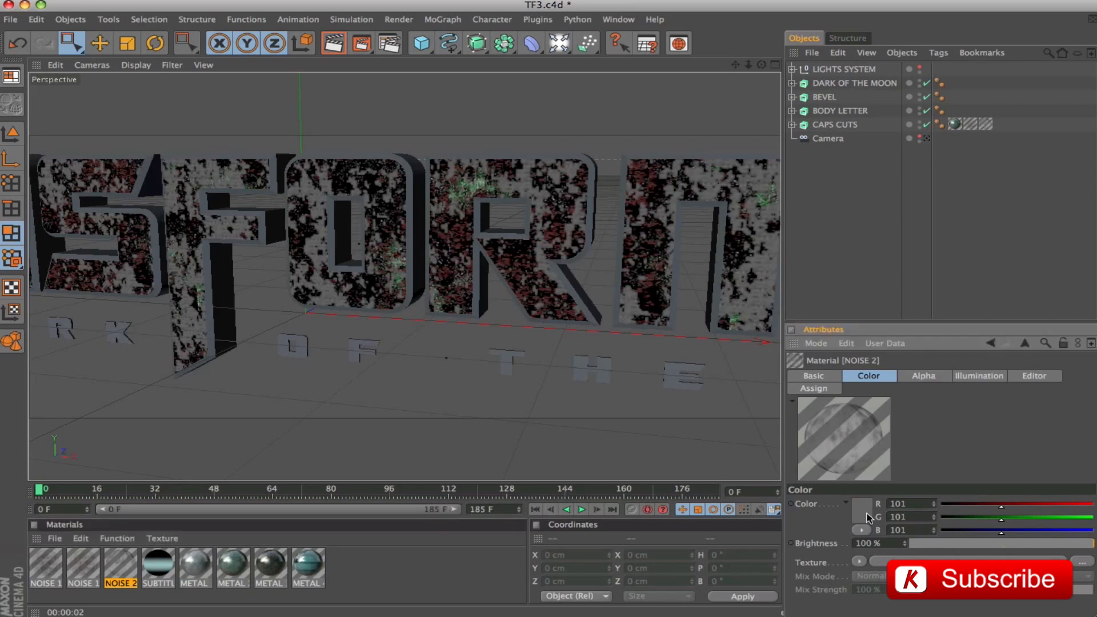
pyautogui.click(881, 573)
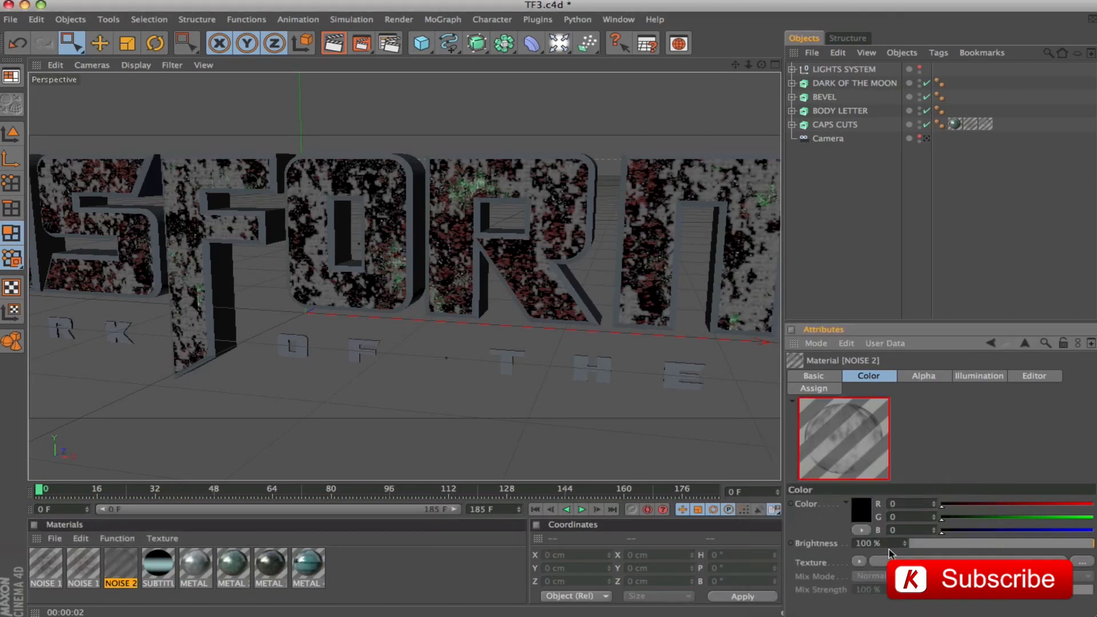
pyautogui.press('super+r')
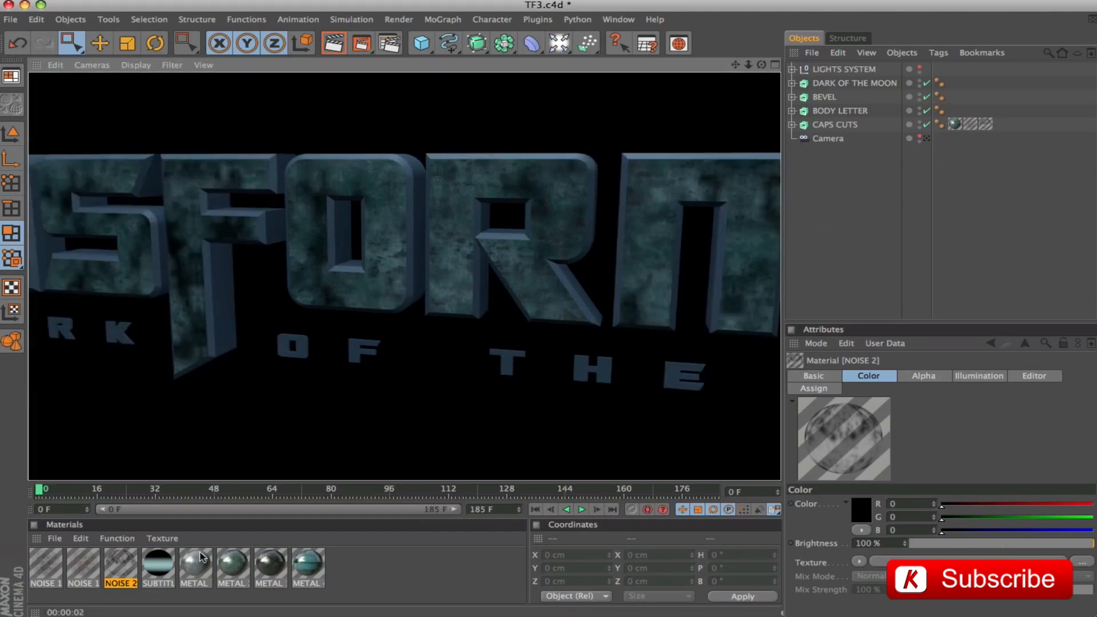
# Set the NOISE 2 material's color back to R 101, G 101, B 101 and save the scene
pyautogui.doubleClick(906, 504)
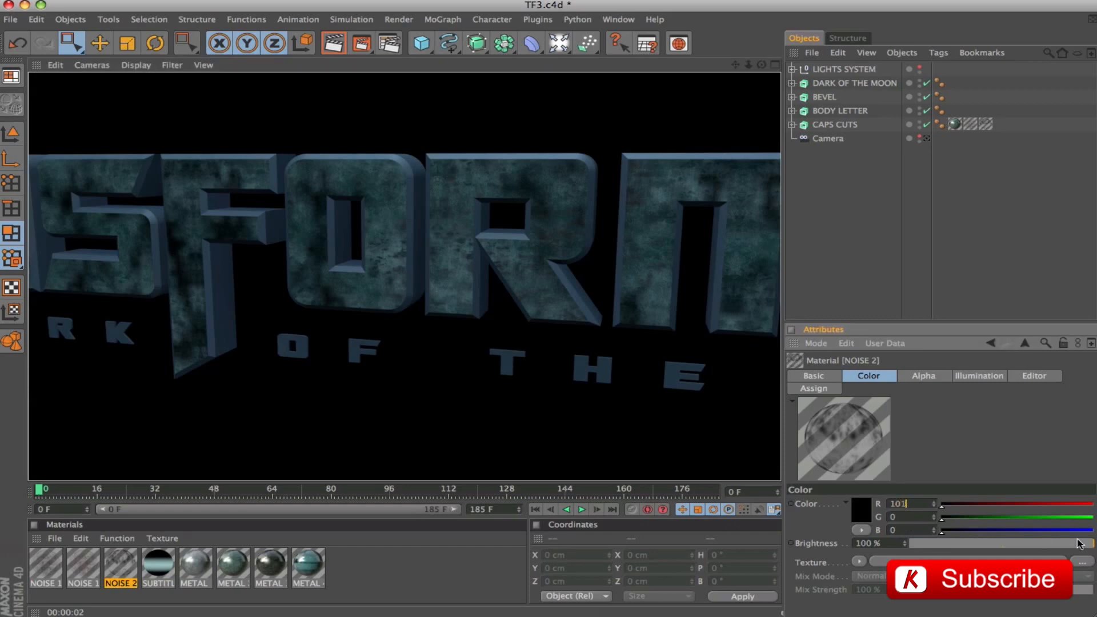
pyautogui.press('Tab')
pyautogui.write('1')
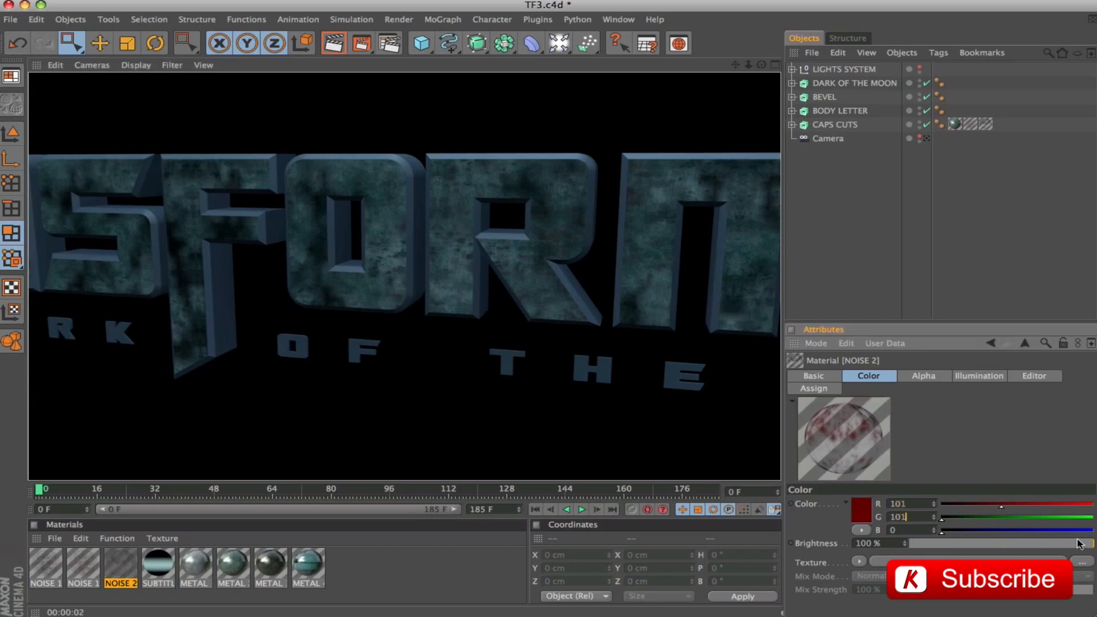
pyautogui.press('Tab')
pyautogui.press('Return')
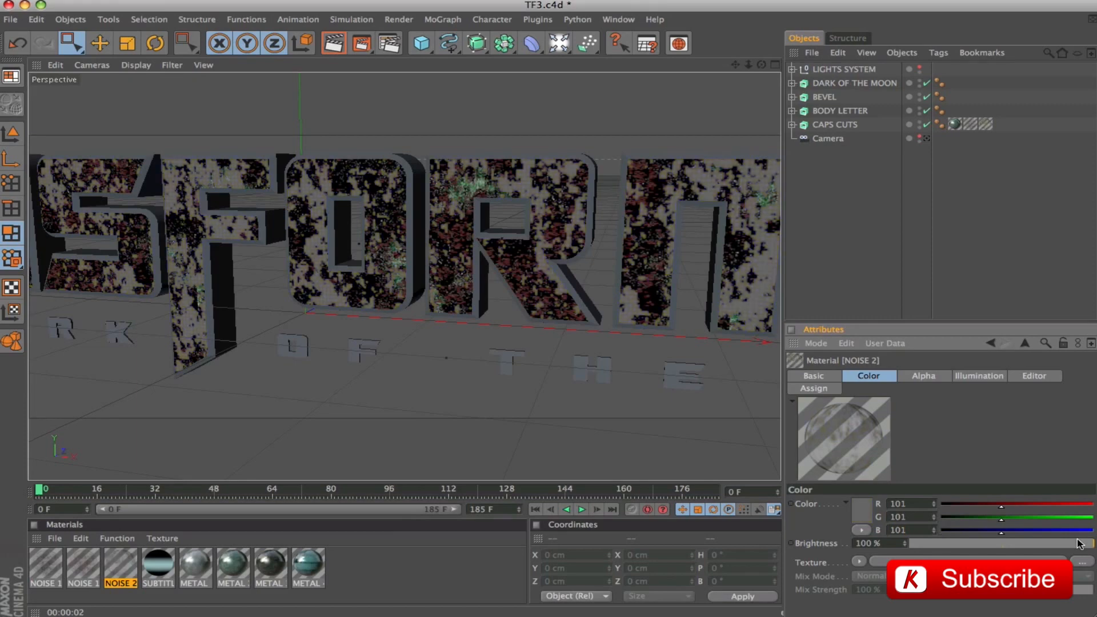
pyautogui.click(813, 263)
pyautogui.press('super+s')
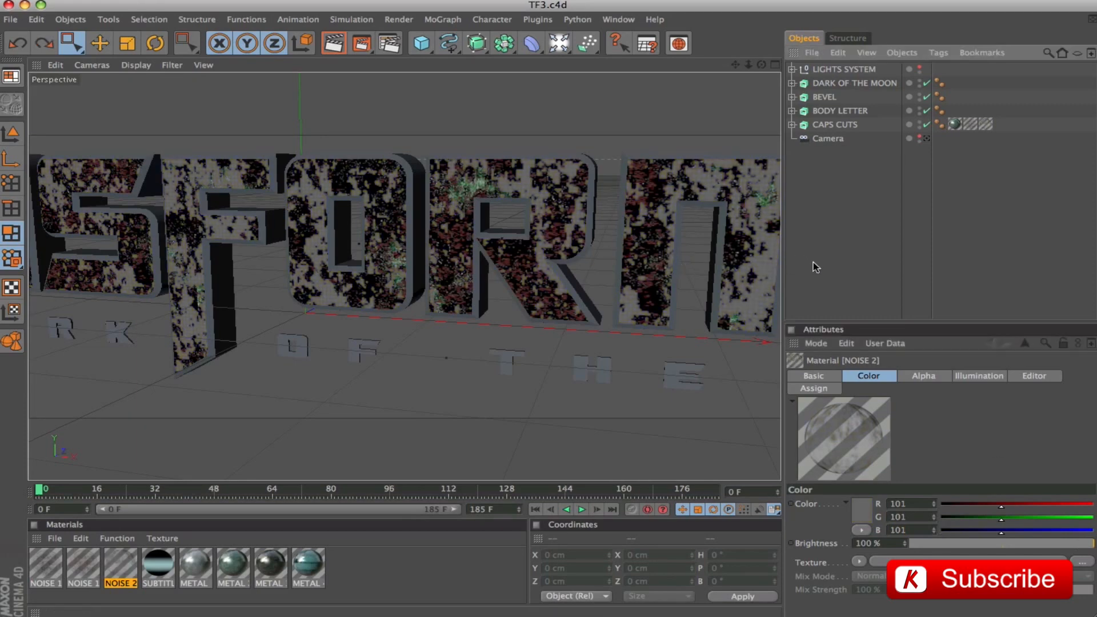
# Apply the METAL 1 material to BEVEL, restricted to selection R1, with Cubic projection and Seamless enabled
pyautogui.click(833, 97)
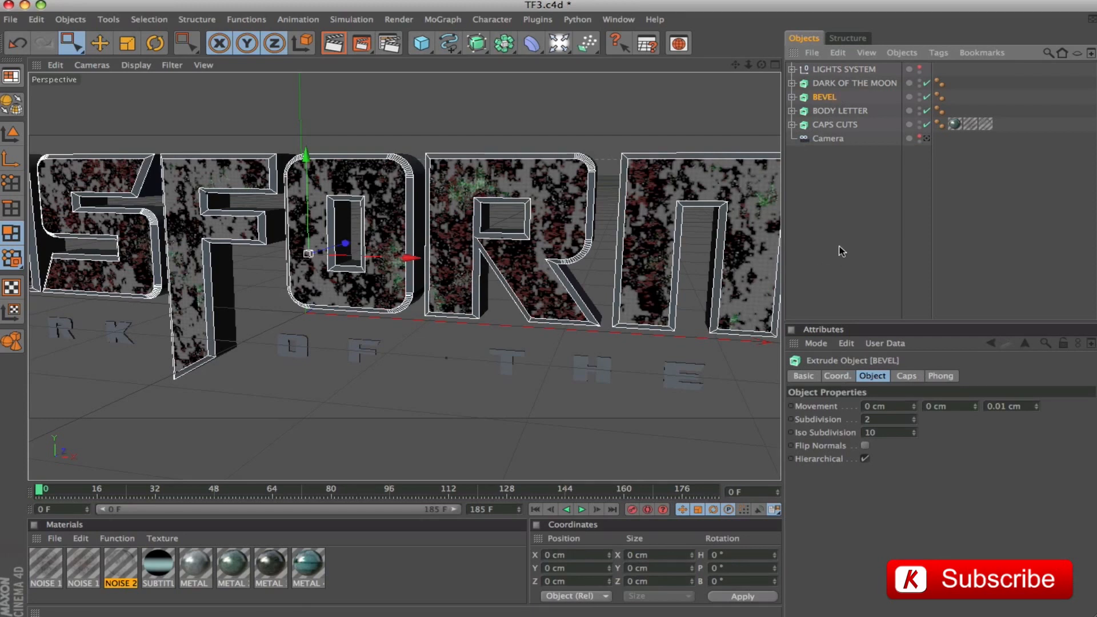
pyautogui.moveTo(194, 564); pyautogui.dragTo(821, 100)
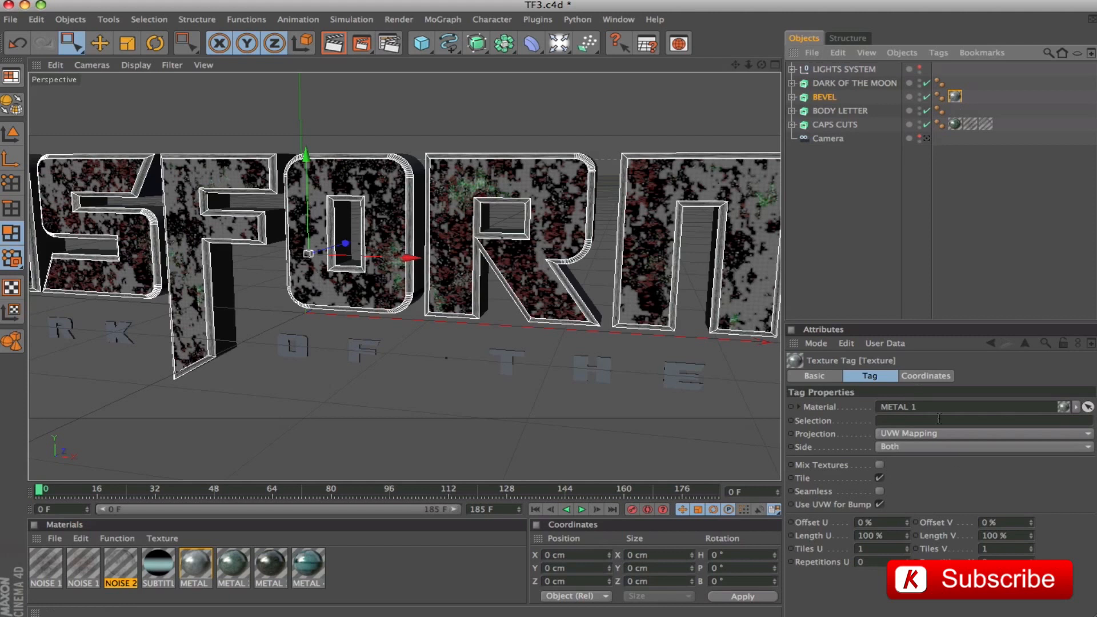
pyautogui.click(911, 423)
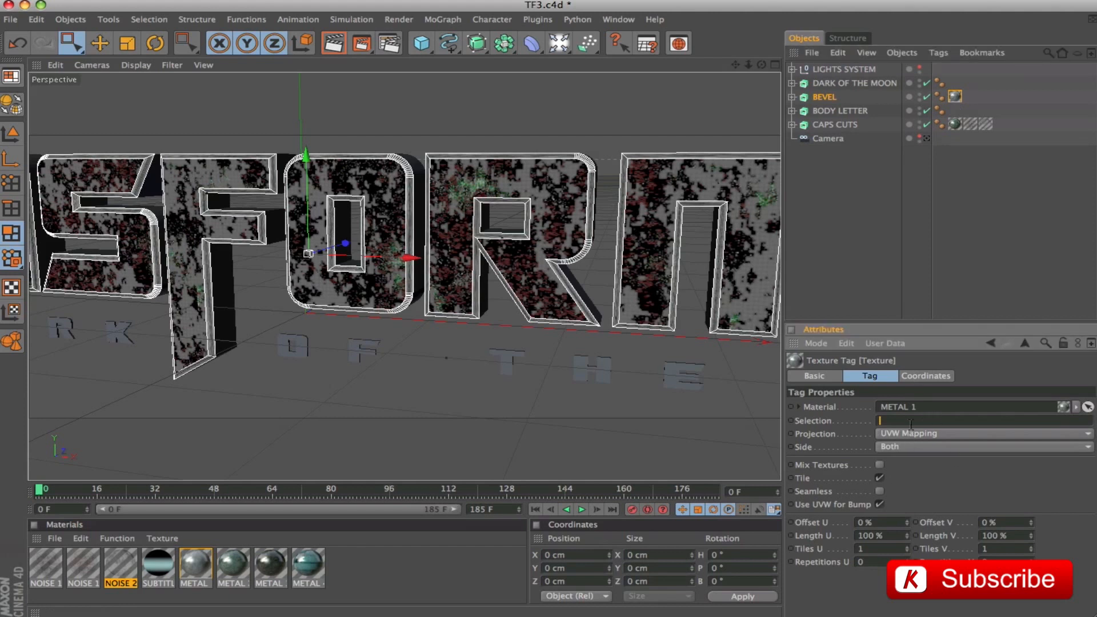
pyautogui.press('Return')
pyautogui.click(918, 433)
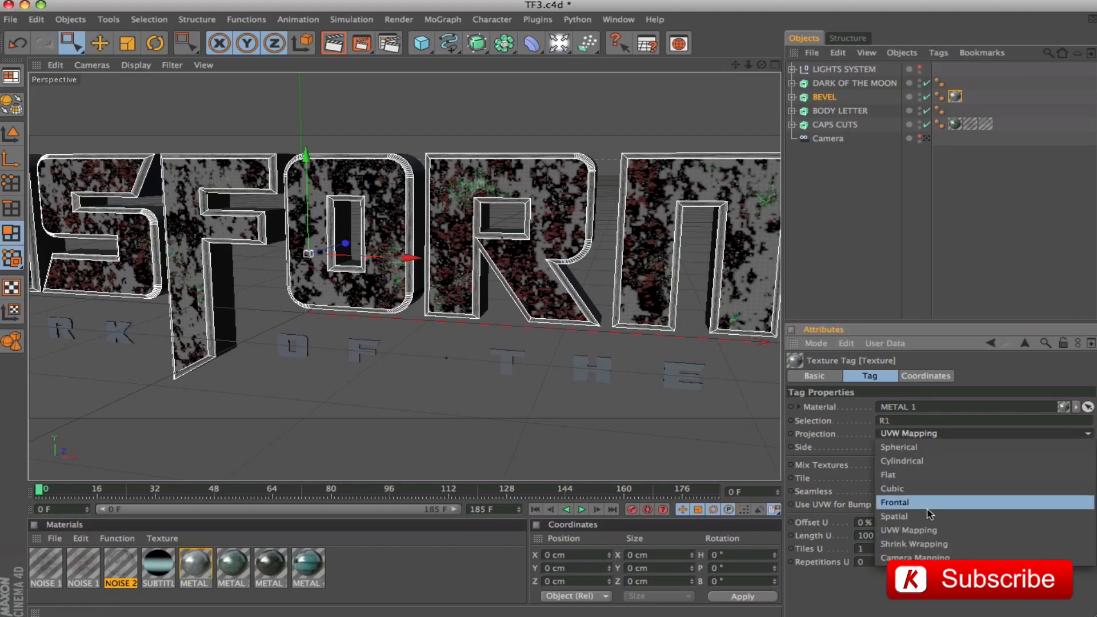
pyautogui.click(926, 491)
pyautogui.click(878, 491)
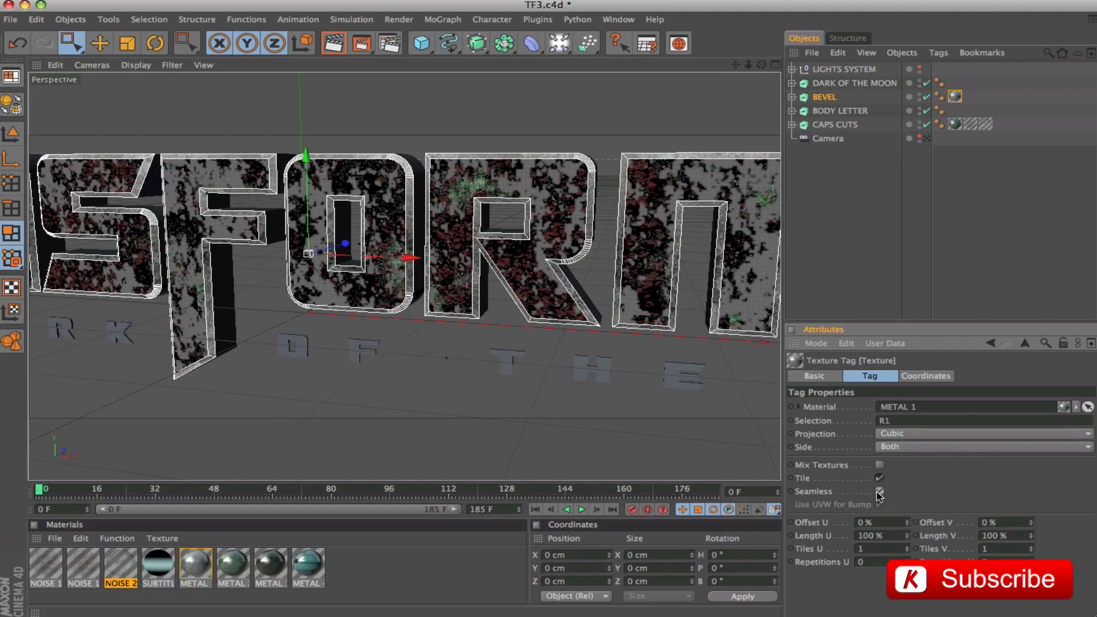
pyautogui.click(852, 188)
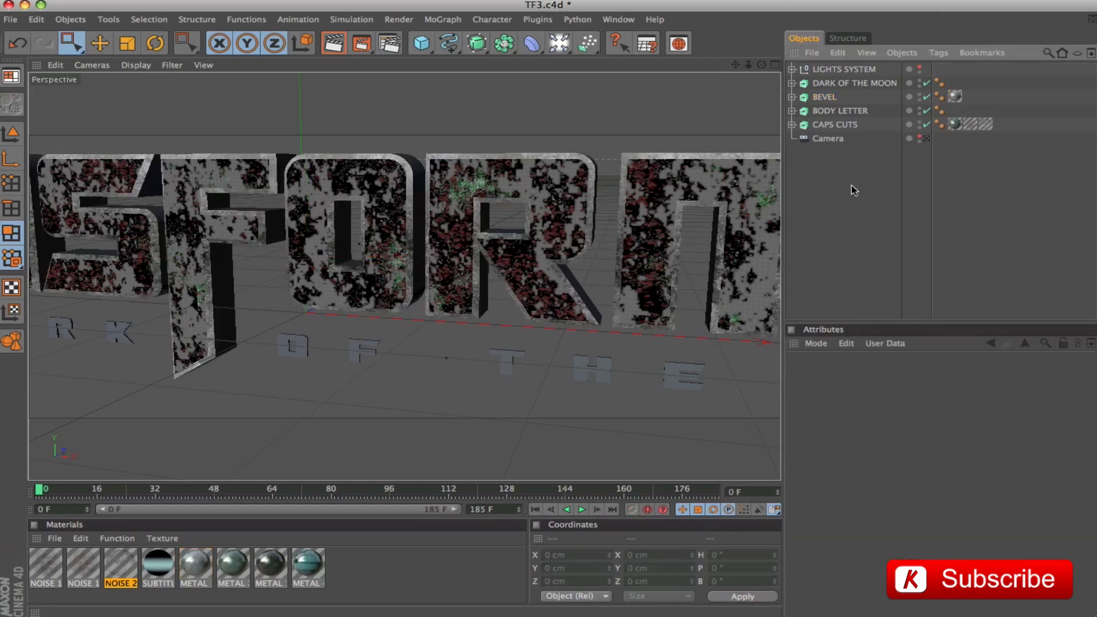
# Copy the NOISE 1 and NOISE 2 texture tags from CAPS CUTS to BEVEL, restrict them to selection R1 and render the view
pyautogui.click(986, 124)
pyautogui.keyDown('shift'); pyautogui.click(971, 125); pyautogui.keyUp('shift')
pyautogui.keyDown('ctrl'); pyautogui.moveTo(971, 128); pyautogui.dragTo(971, 97); pyautogui.keyUp('ctrl')
pyautogui.doubleClick(896, 420)
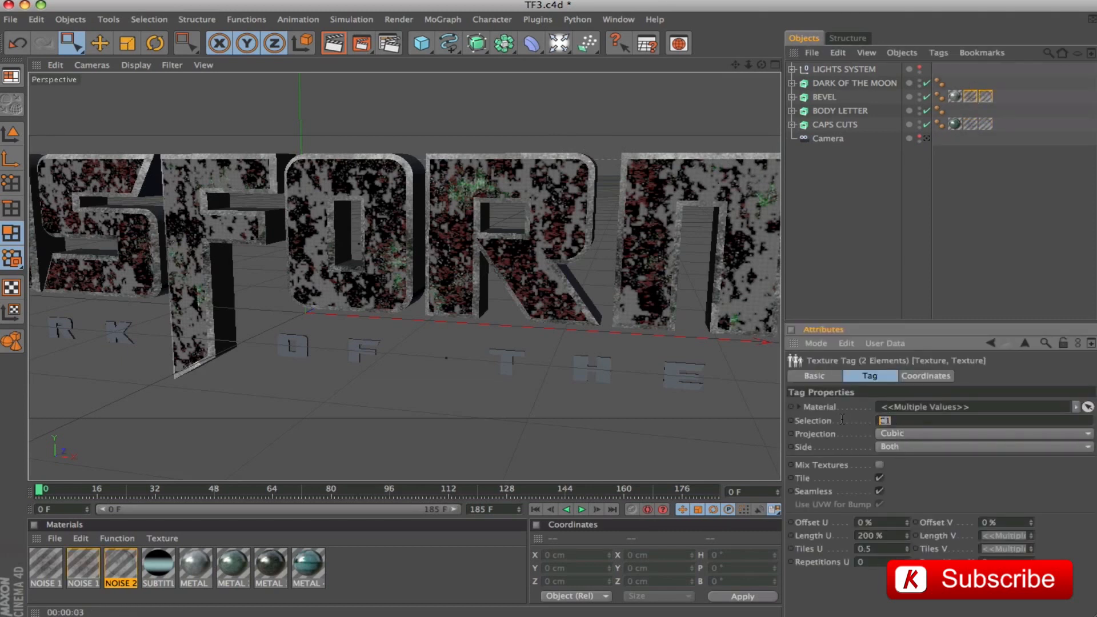
pyautogui.write('R1')
pyautogui.press('Return')
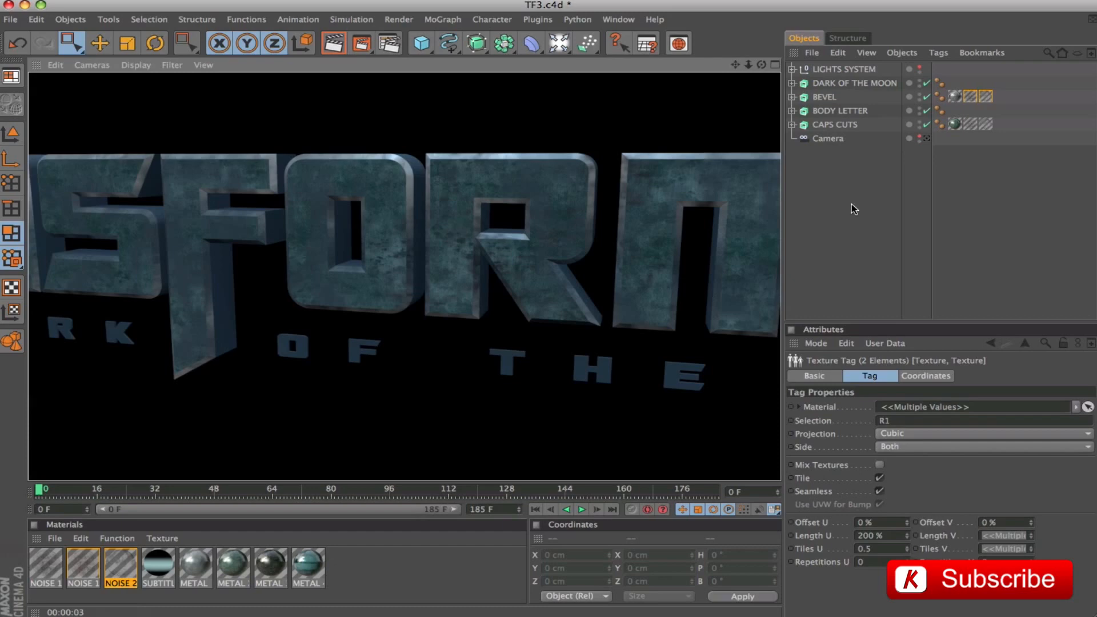
pyautogui.click(830, 217)
# Apply the METAL 4 material to the BODY LETTER extrude
pyautogui.click(827, 108)
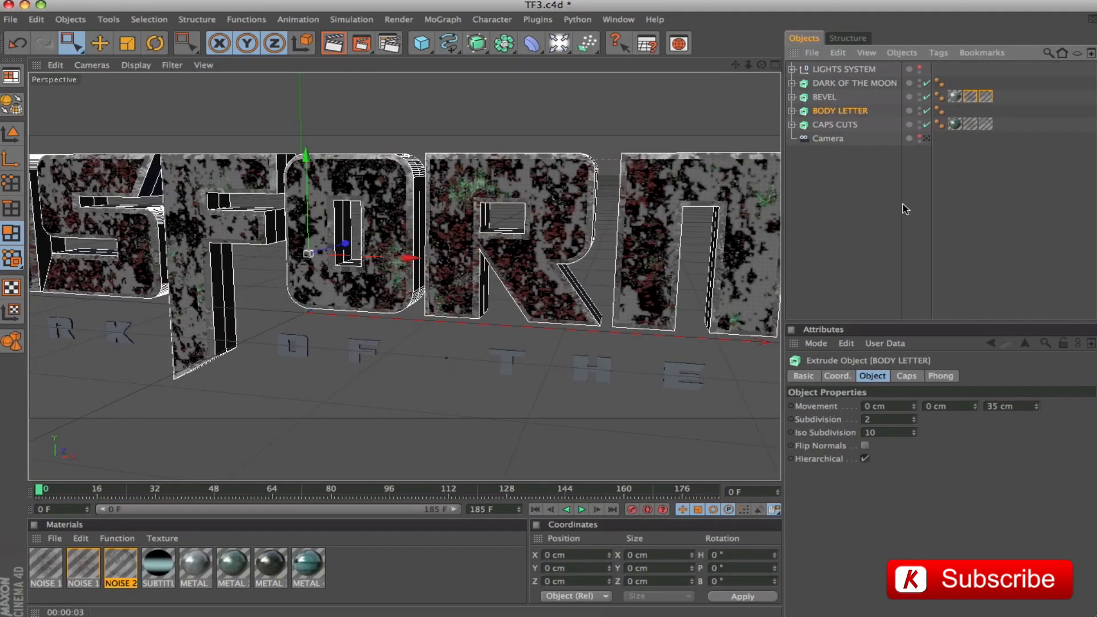
pyautogui.click(393, 573)
pyautogui.moveTo(309, 574); pyautogui.dragTo(1004, 110)
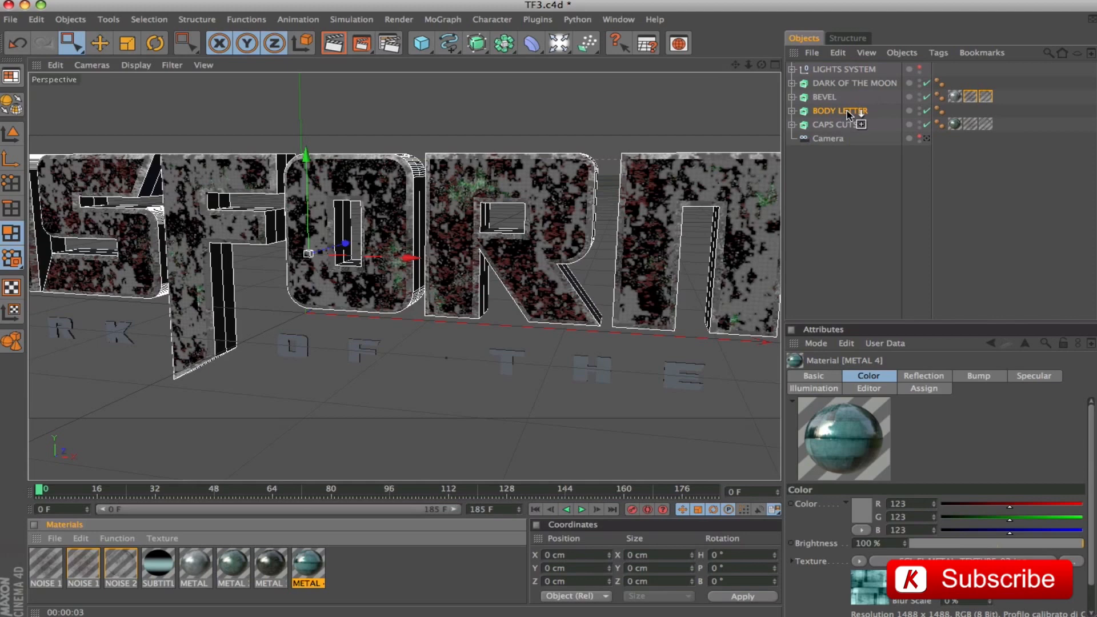
pyautogui.moveTo(847, 111); pyautogui.dragTo(846, 111)
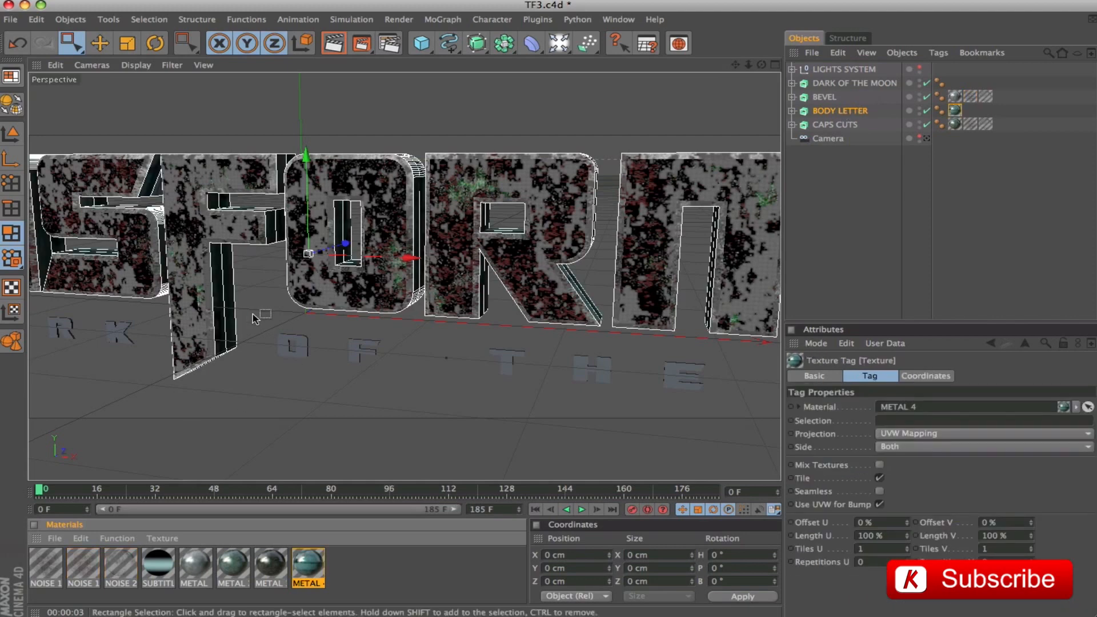
# Set Offset U of the METAL 4 texture tag on BODY LETTER to 14%
pyautogui.scroll(5, 407, 283)
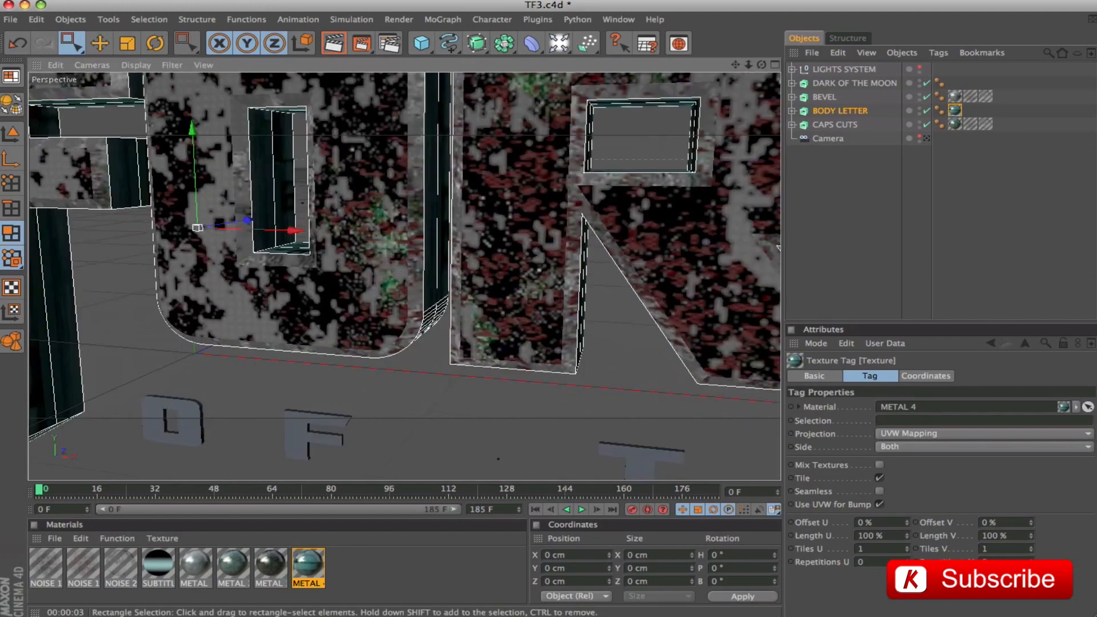
pyautogui.keyDown('alt'); pyautogui.moveTo(280, 283); pyautogui.dragTo(235, 284, button='right'); pyautogui.keyUp('alt')
pyautogui.keyDown('alt'); pyautogui.moveTo(280, 284); pyautogui.dragTo(305, 257); pyautogui.keyUp('alt')
pyautogui.moveTo(734, 64); pyautogui.dragTo(759, 64)
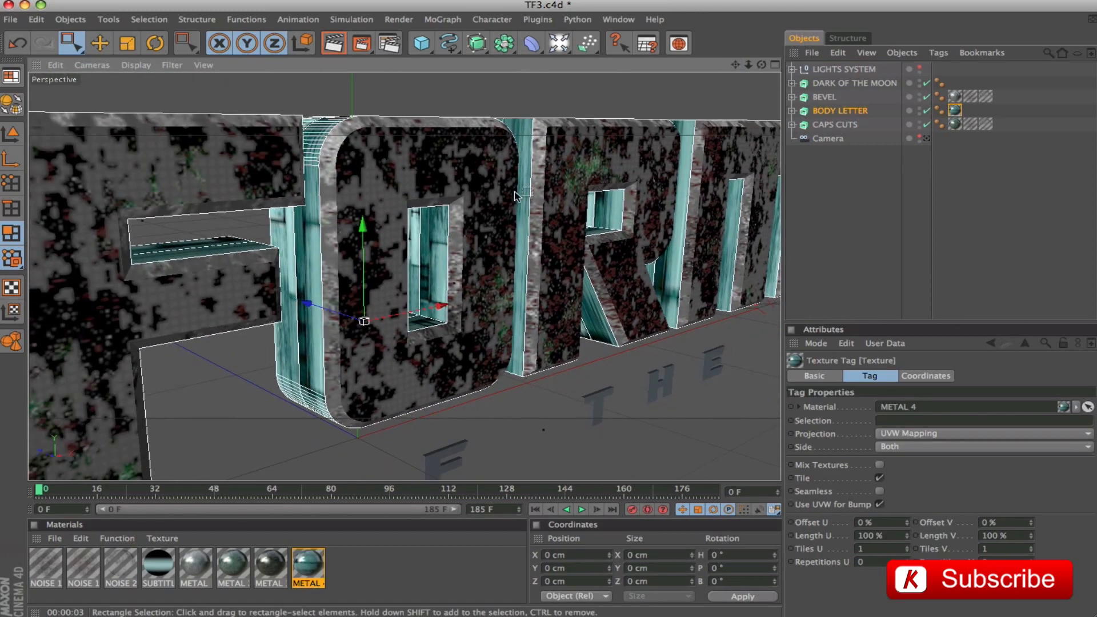
pyautogui.click(887, 524)
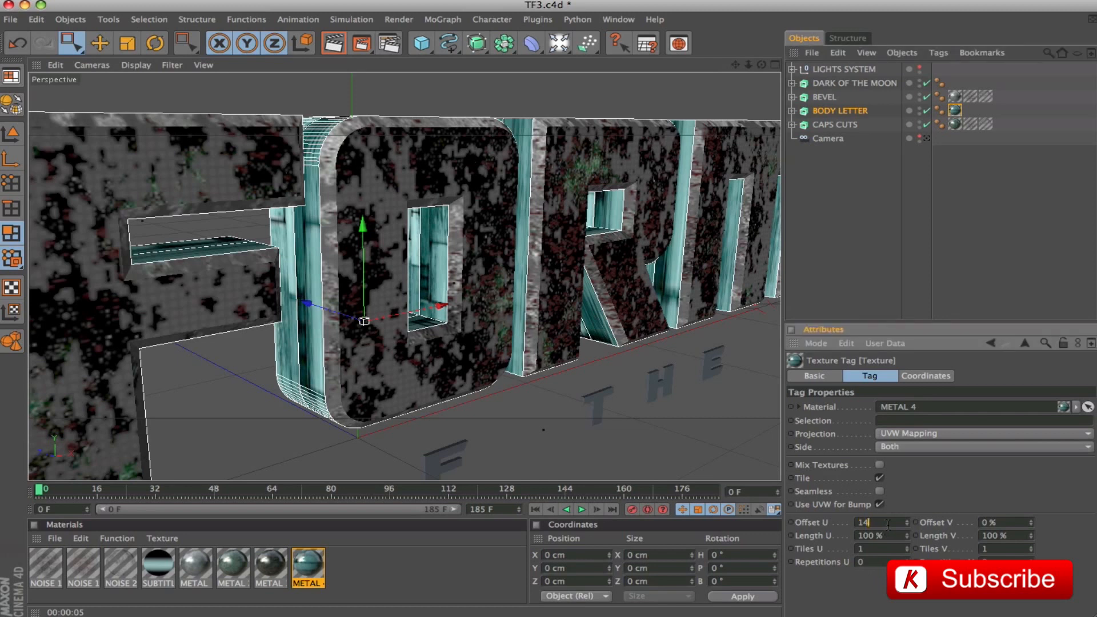
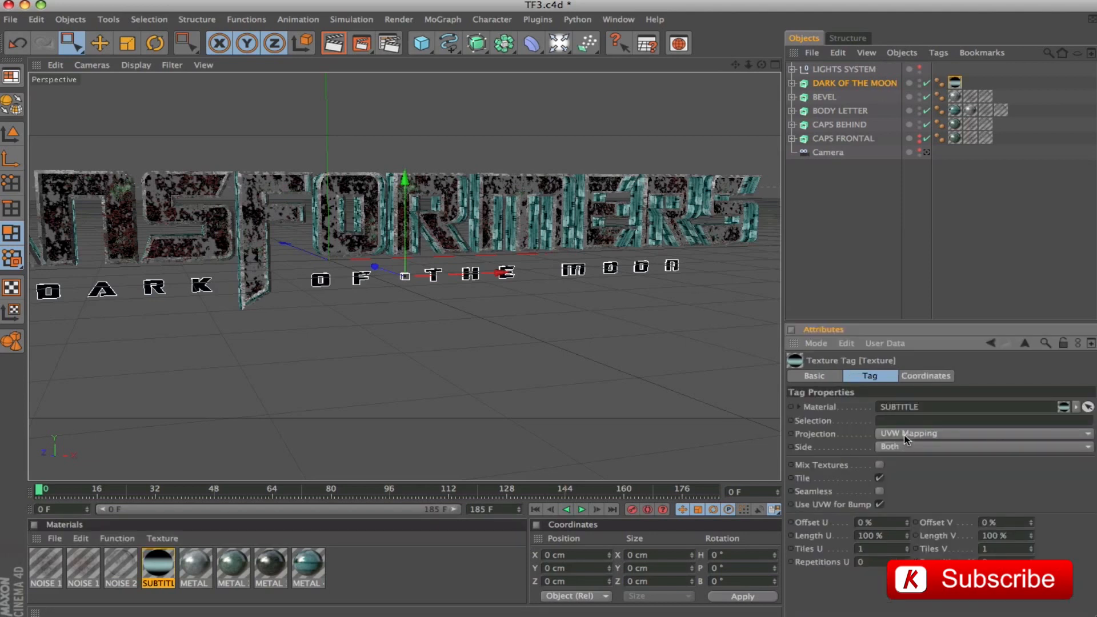
# Set the SUBTITLE texture tag on DARK OF THE MOON to Cubic projection
pyautogui.click(906, 435)
pyautogui.click(906, 492)
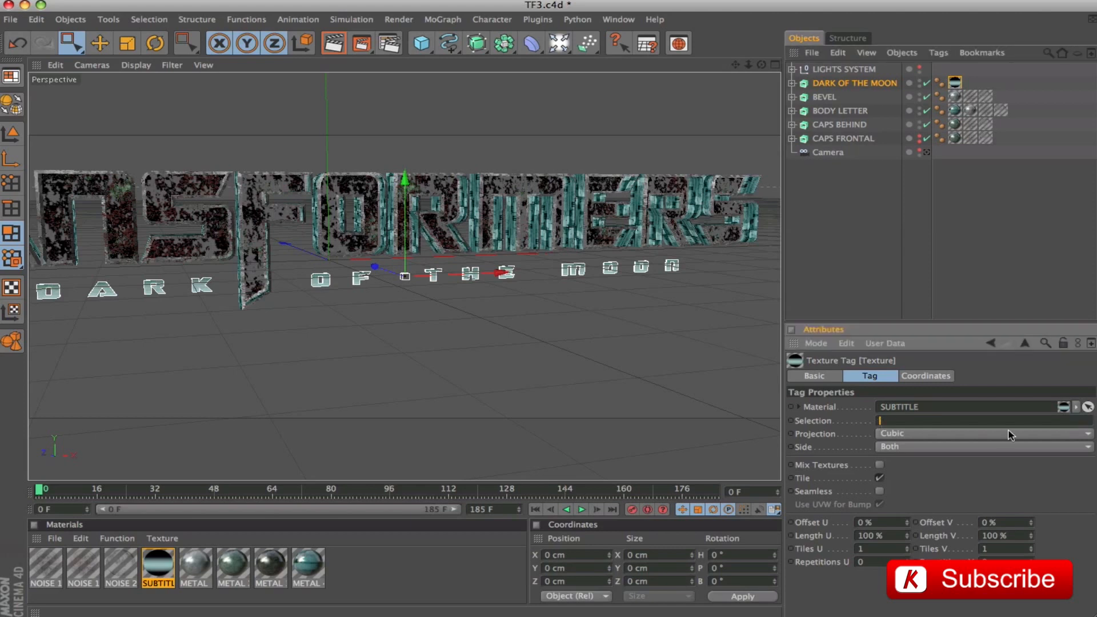
pyautogui.click(835, 183)
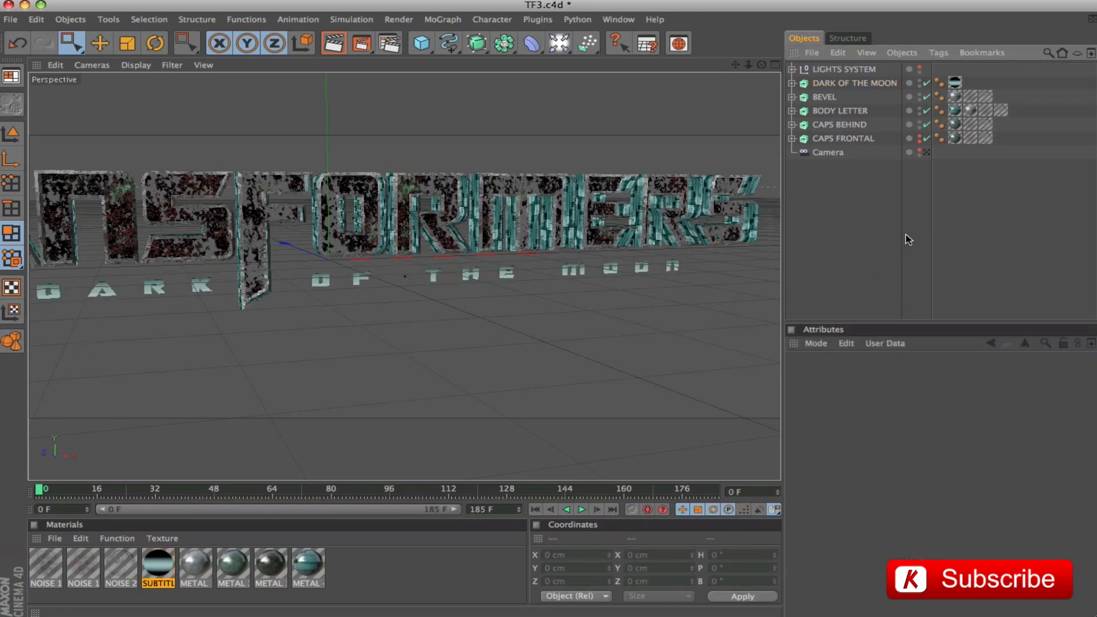
# Look through the scene's Camera and render the full title with LIGHTS SYSTEM enabled
pyautogui.click(926, 152)
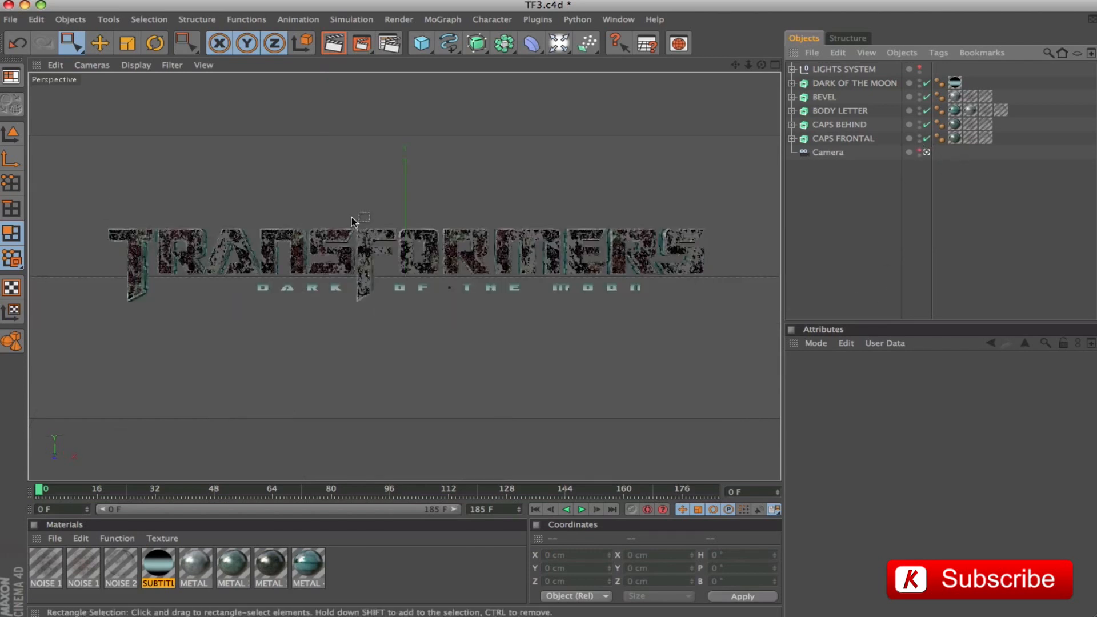
pyautogui.click(919, 69)
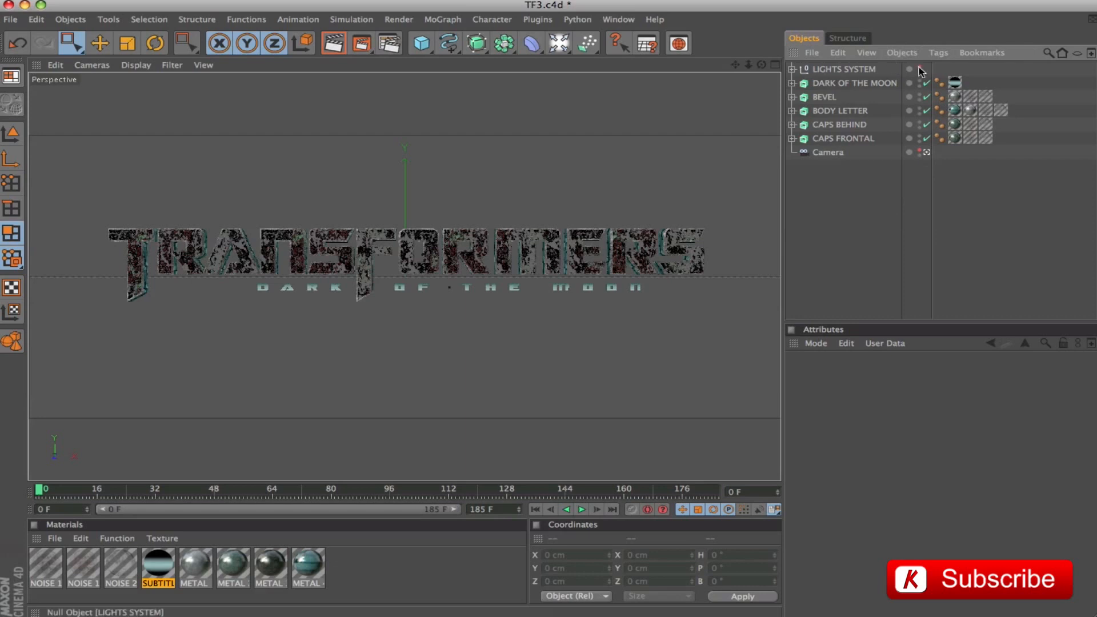
pyautogui.press('super+r')
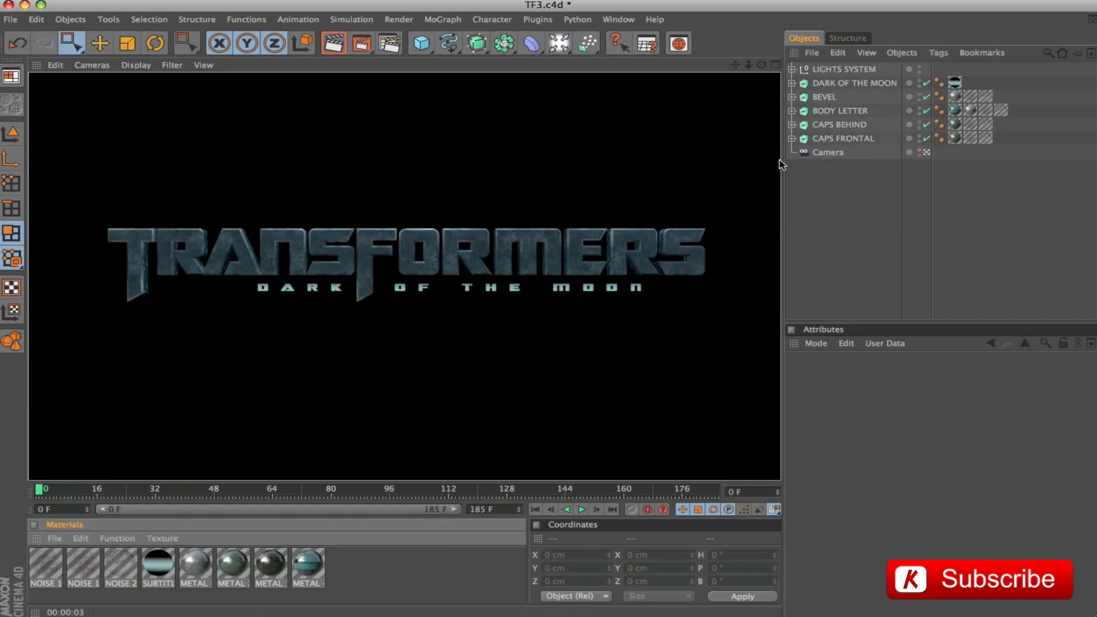
# Check the letter groups under CAPS FRONTAL and make the CAPS FRONTAL extrude editable
pyautogui.click(792, 138)
pyautogui.click(800, 152)
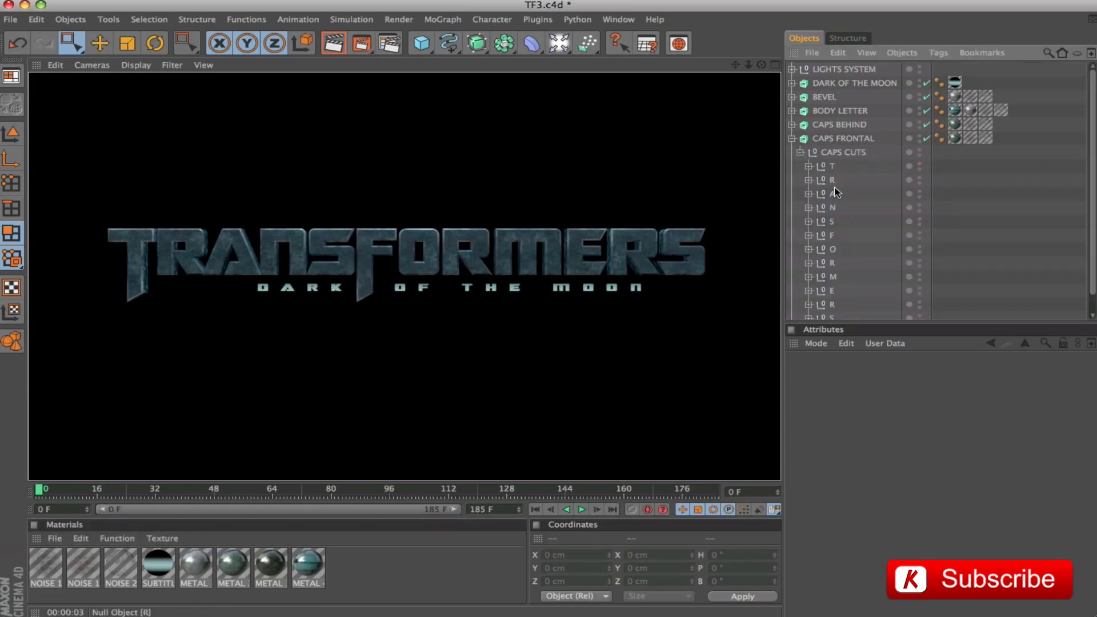
pyautogui.click(792, 138)
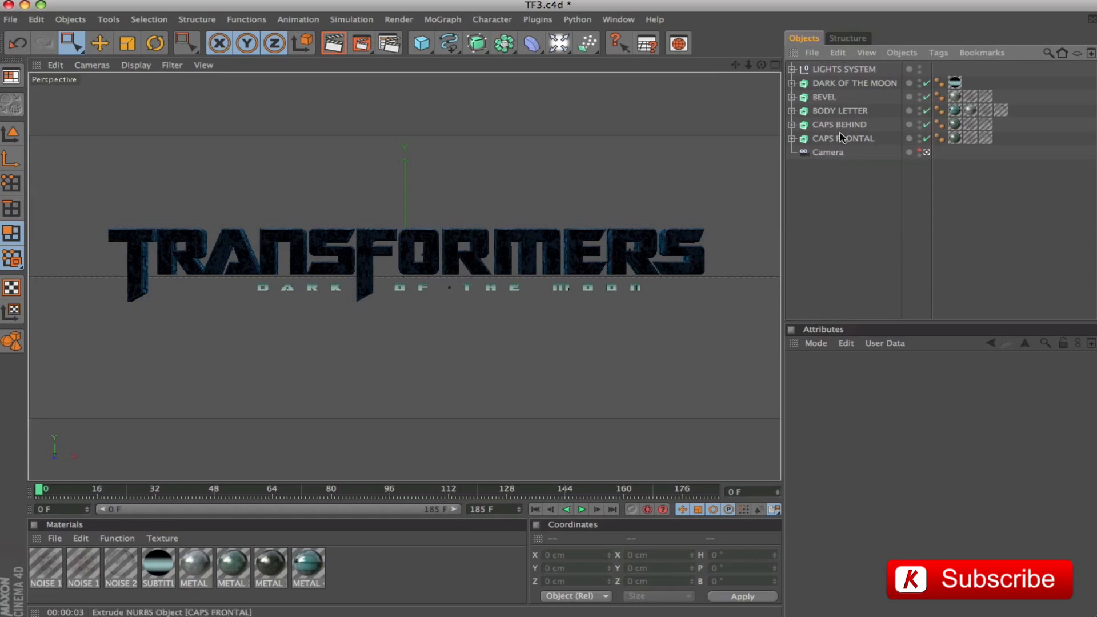
pyautogui.click(839, 139)
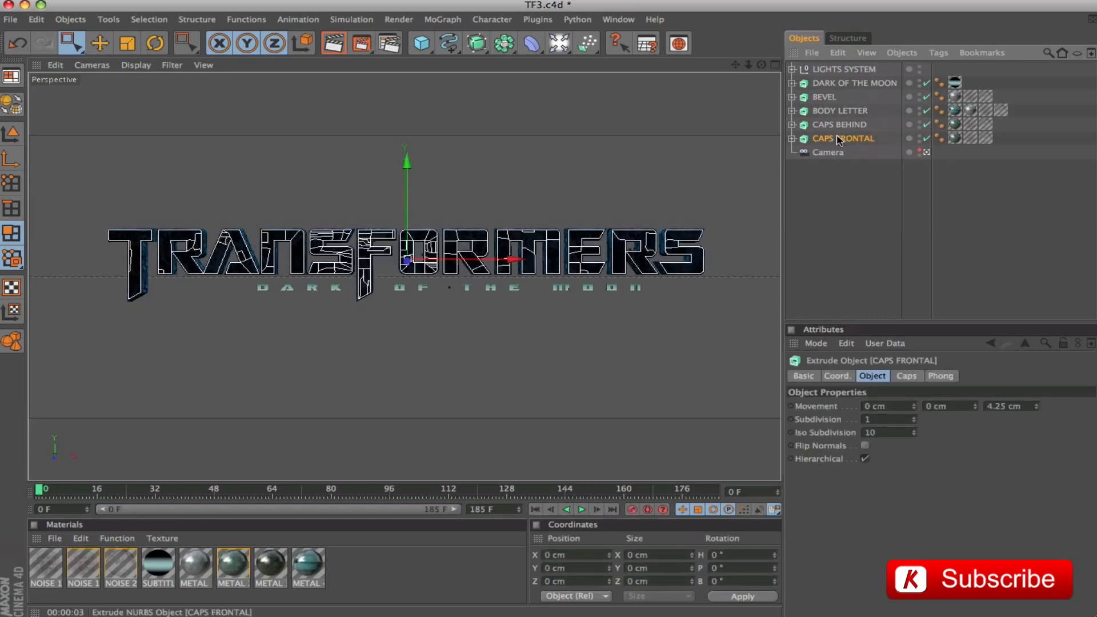
pyautogui.press('c')
# Examine the converted CAPS FRONTAL hierarchy down to the separate path extrudes of the letter T
pyautogui.click(792, 139)
pyautogui.click(799, 152)
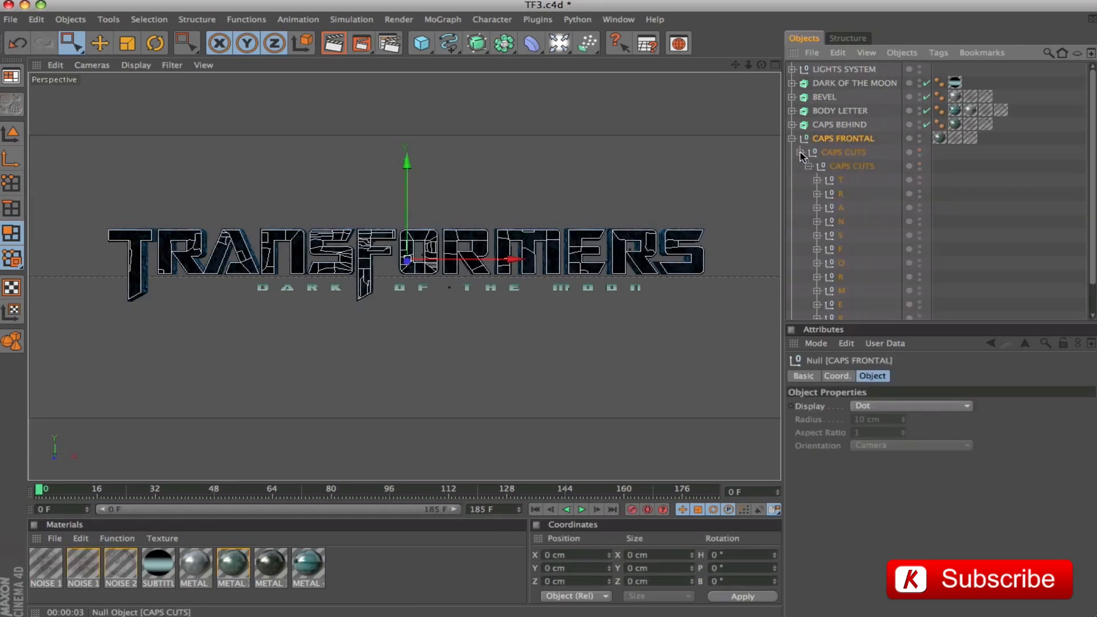
pyautogui.click(817, 180)
pyautogui.click(817, 180)
pyautogui.click(818, 181)
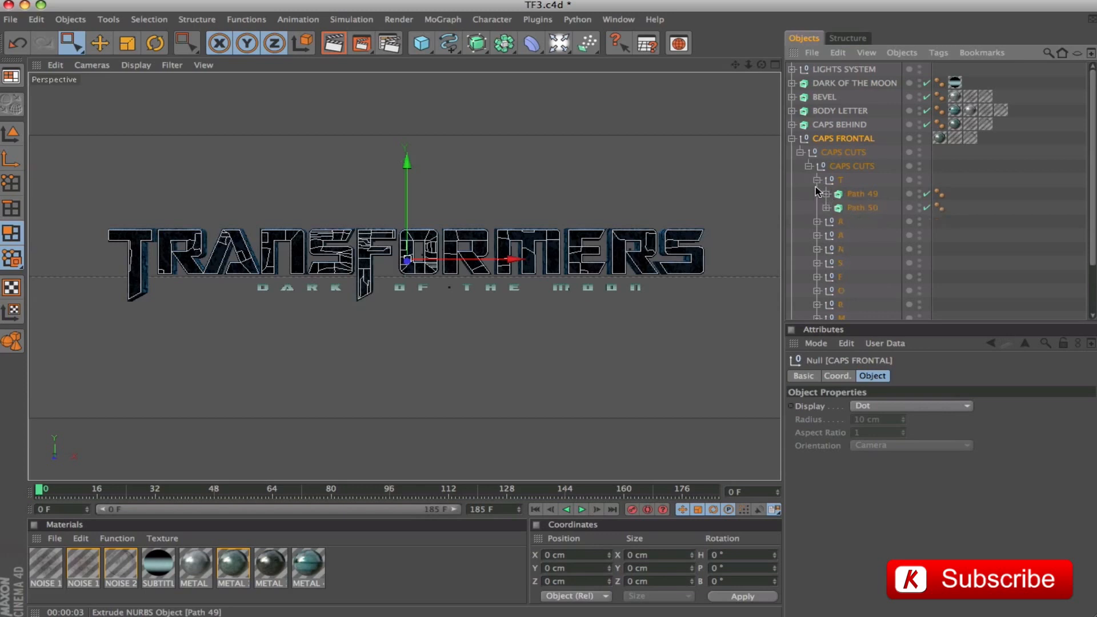
pyautogui.click(817, 180)
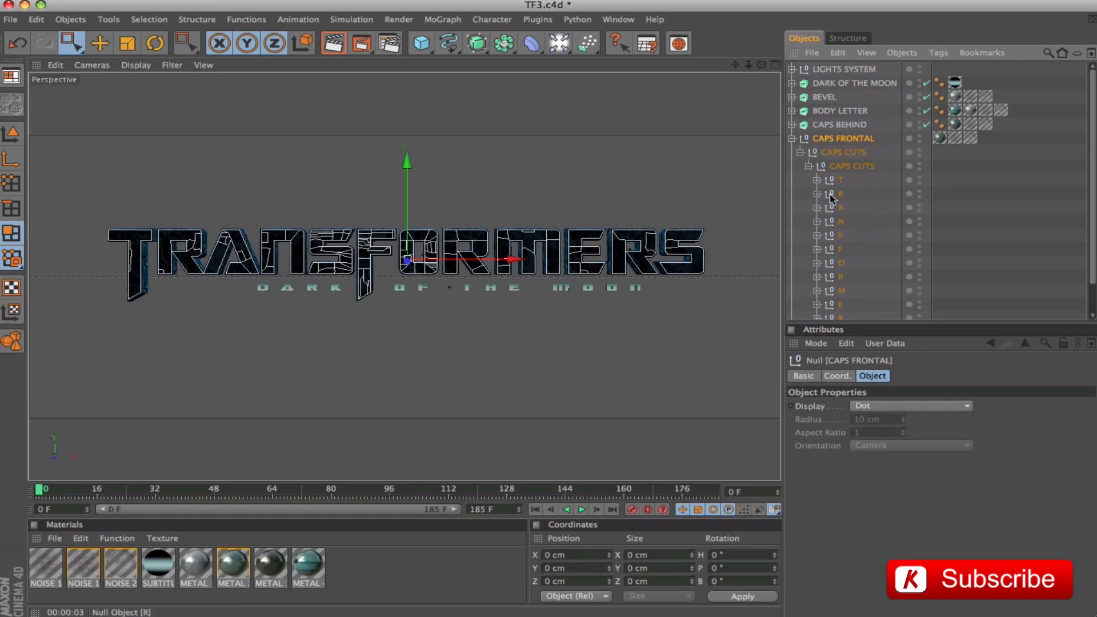
pyautogui.click(808, 167)
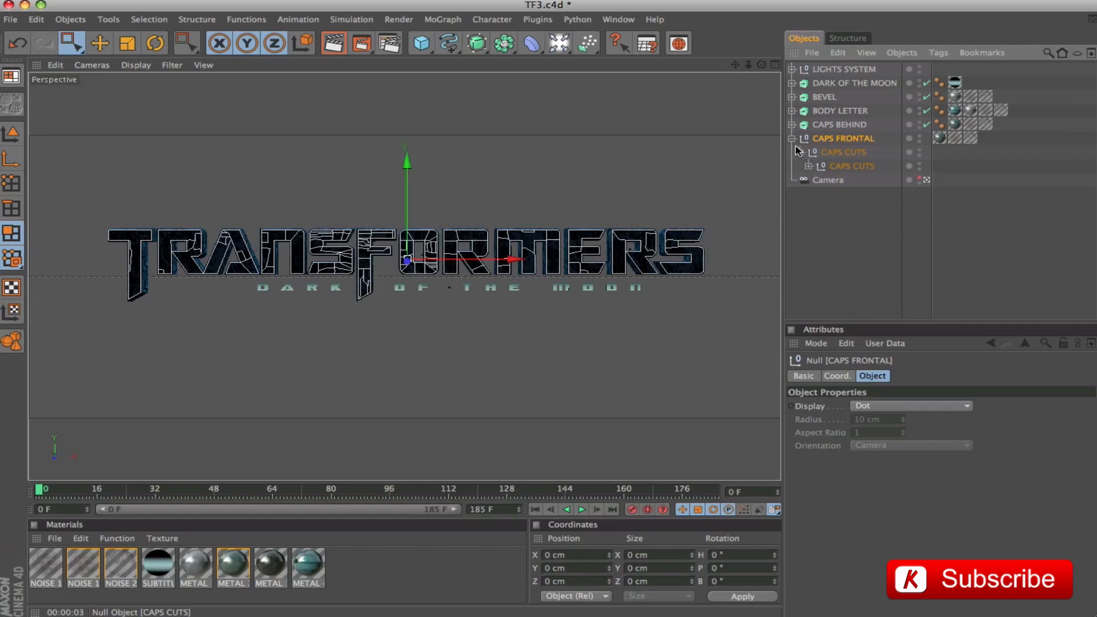
# Collapse the CAPS FRONTAL hierarchy and make the CAPS BEHIND, BODY LETTER and BEVEL extrudes editable
pyautogui.click(800, 153)
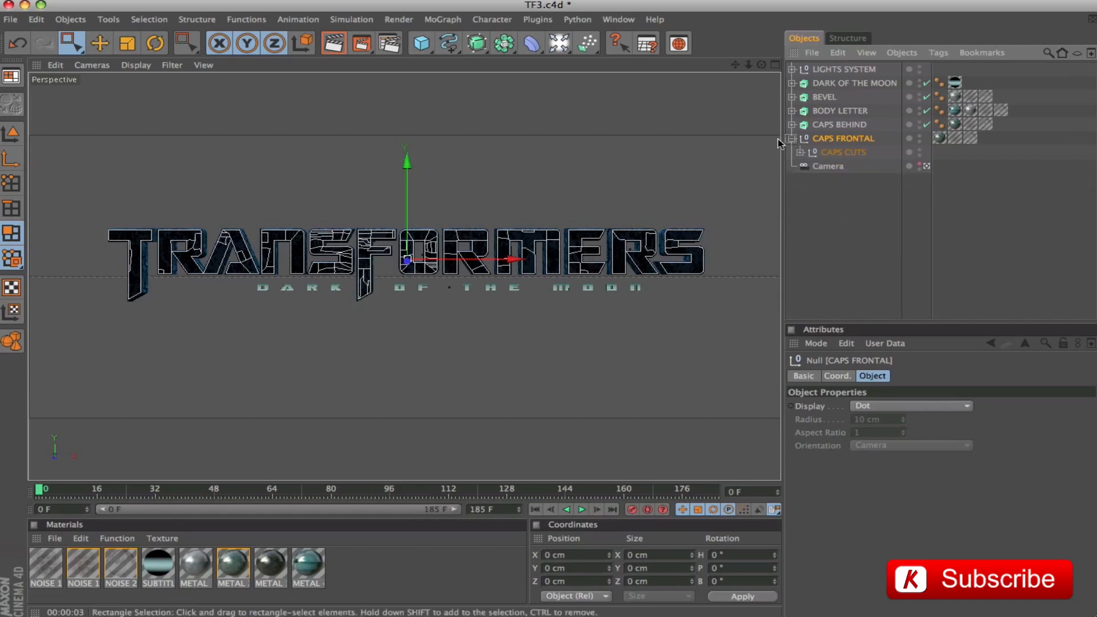
pyautogui.click(792, 138)
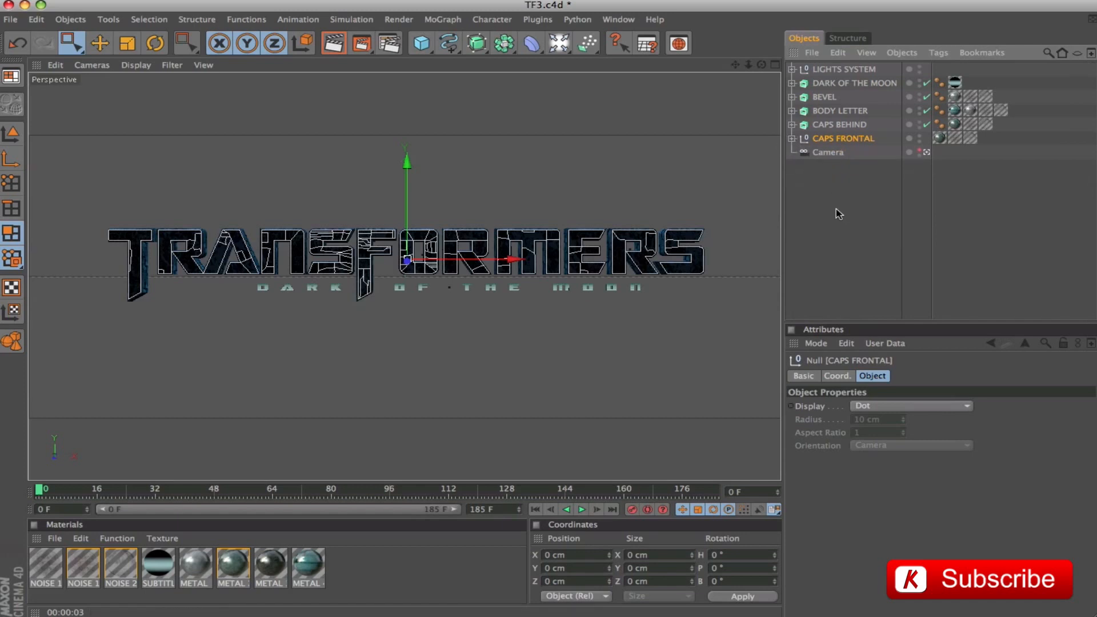
pyautogui.click(834, 125)
pyautogui.press('c')
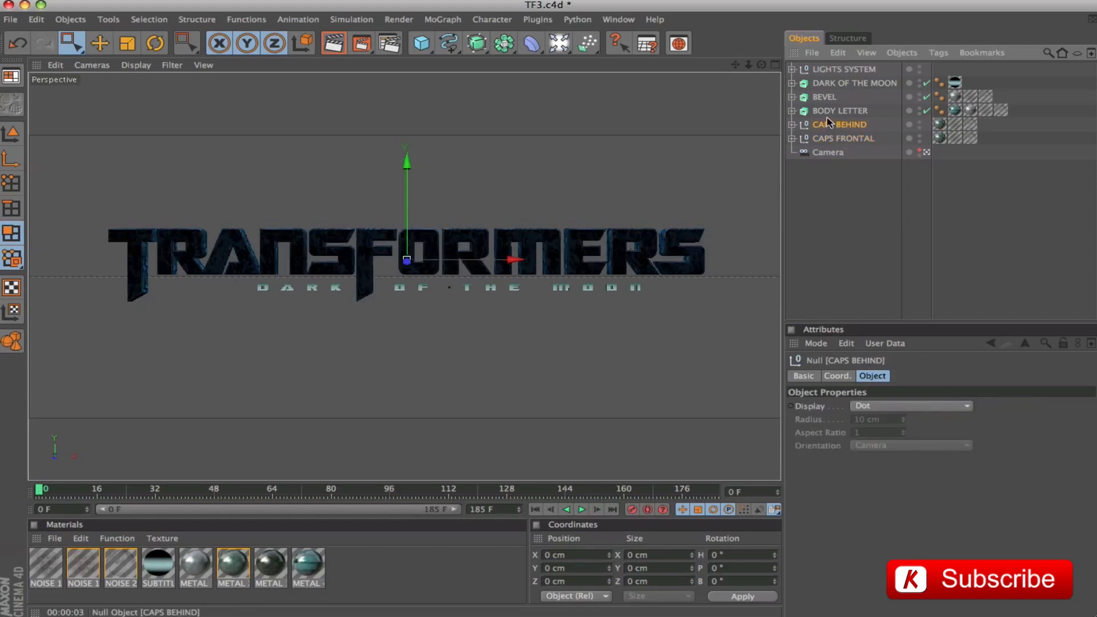
pyautogui.click(839, 111)
pyautogui.press('c')
pyautogui.press('c')
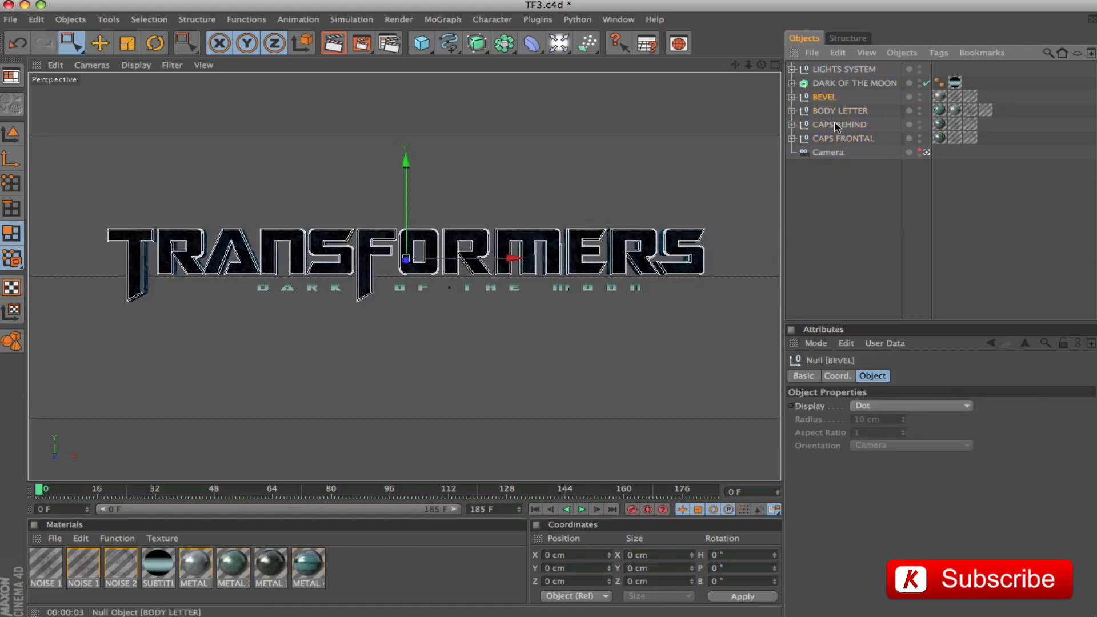
# Duplicate BEVEL, BODY LETTER, CAPS BEHIND and CAPS FRONTAL, and group the four copies under a null named T LETTER
pyautogui.keyDown('shift'); pyautogui.click(845, 138); pyautogui.keyUp('shift')
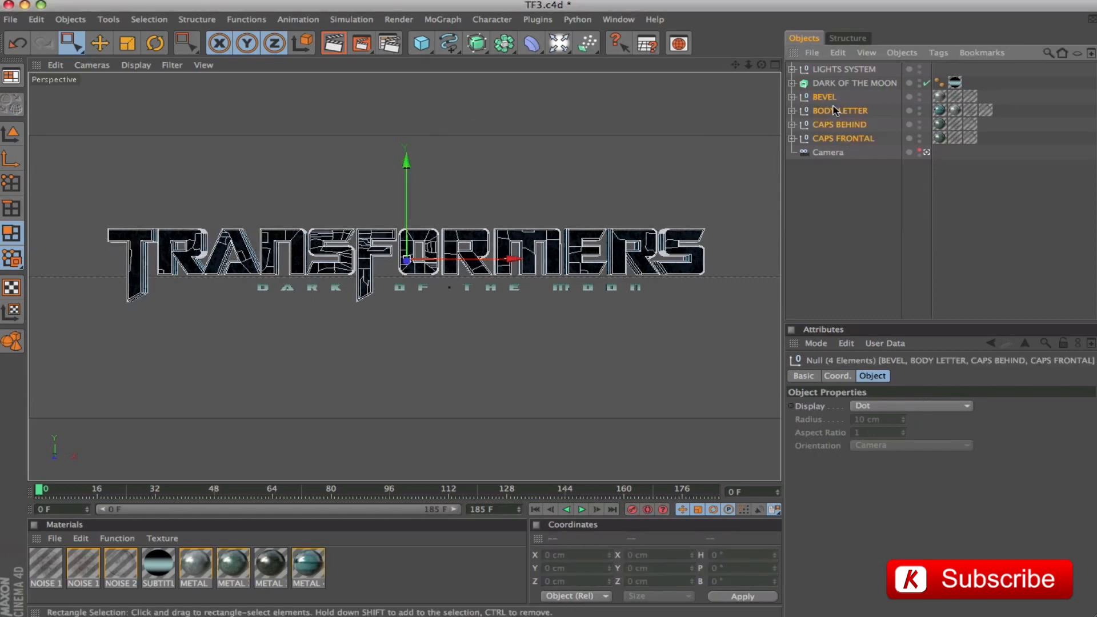
pyautogui.keyDown('ctrl'); pyautogui.moveTo(823, 70); pyautogui.dragTo(823, 66); pyautogui.keyUp('ctrl')
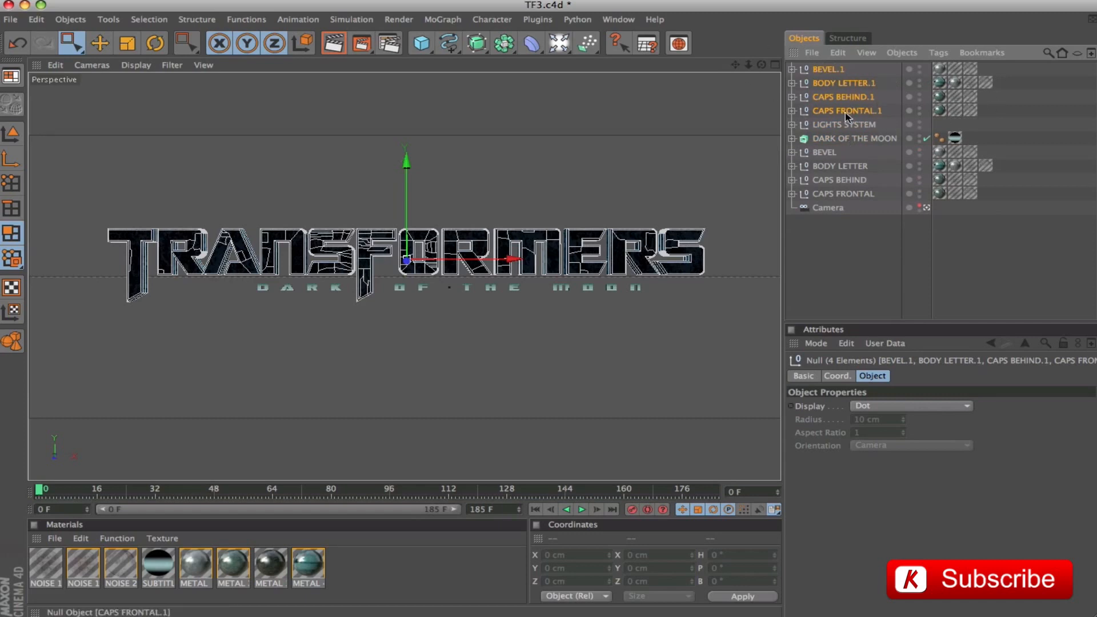
pyautogui.hotkey('alt', 'g')
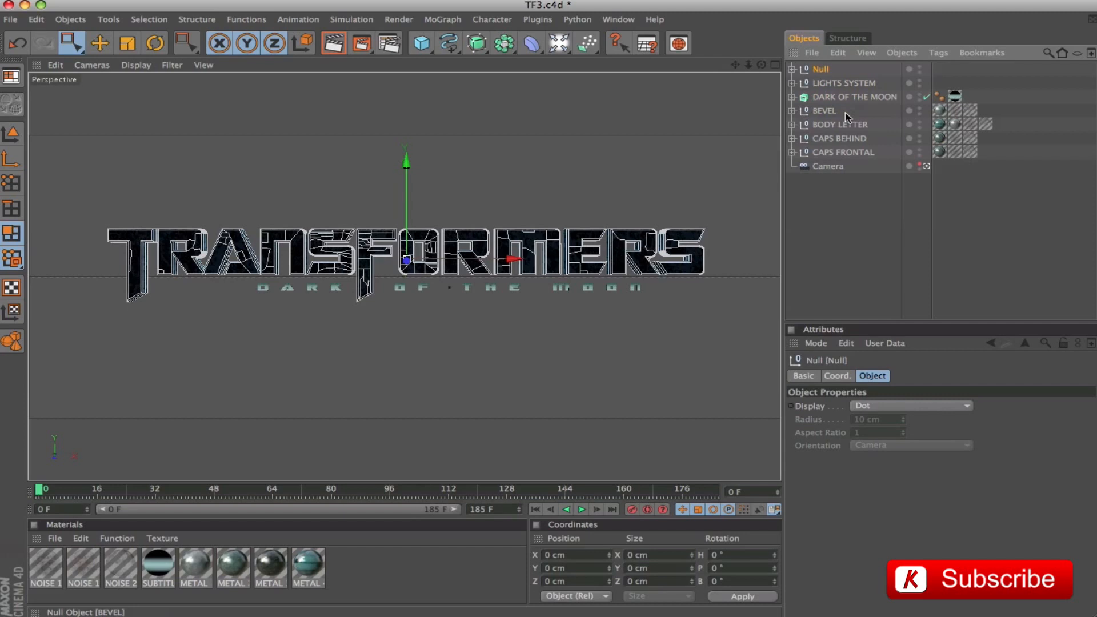
pyautogui.doubleClick(823, 69)
pyautogui.write('TTER')
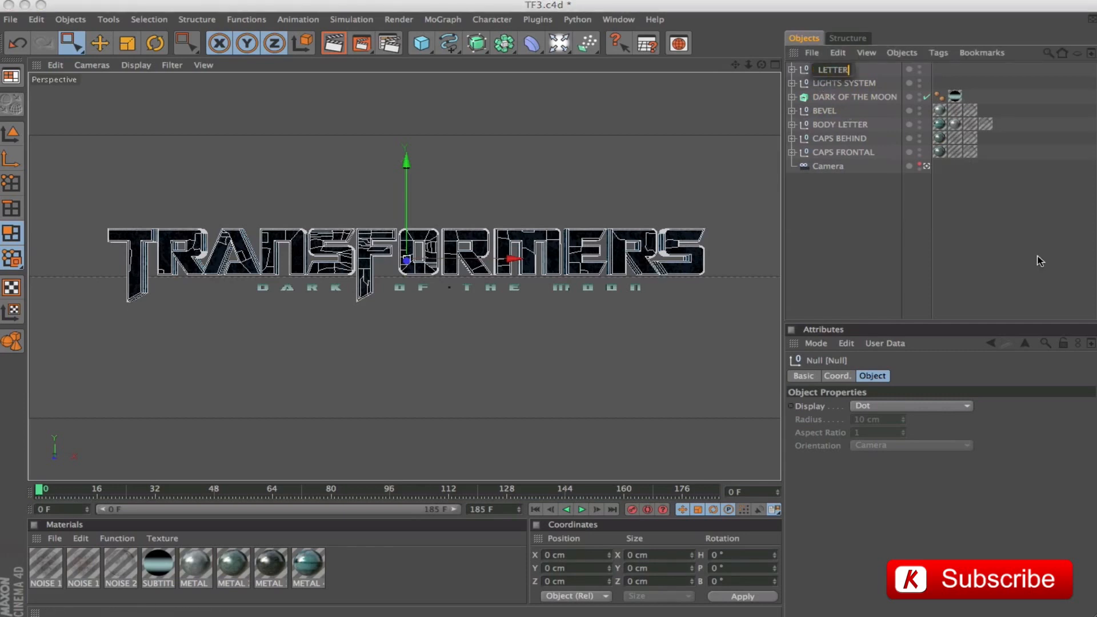
pyautogui.press('Return')
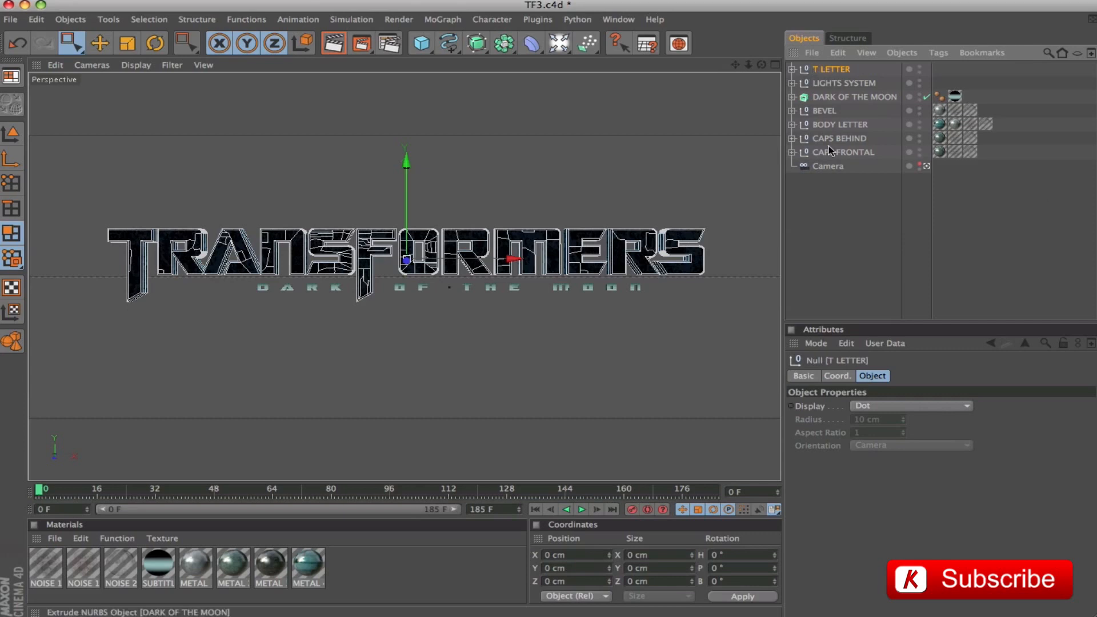
# Delete every letter except T from CAPS FRONTAL.1 in T LETTER, and move T out of the inner CAPS CUTS null, deleting that null
pyautogui.click(792, 69)
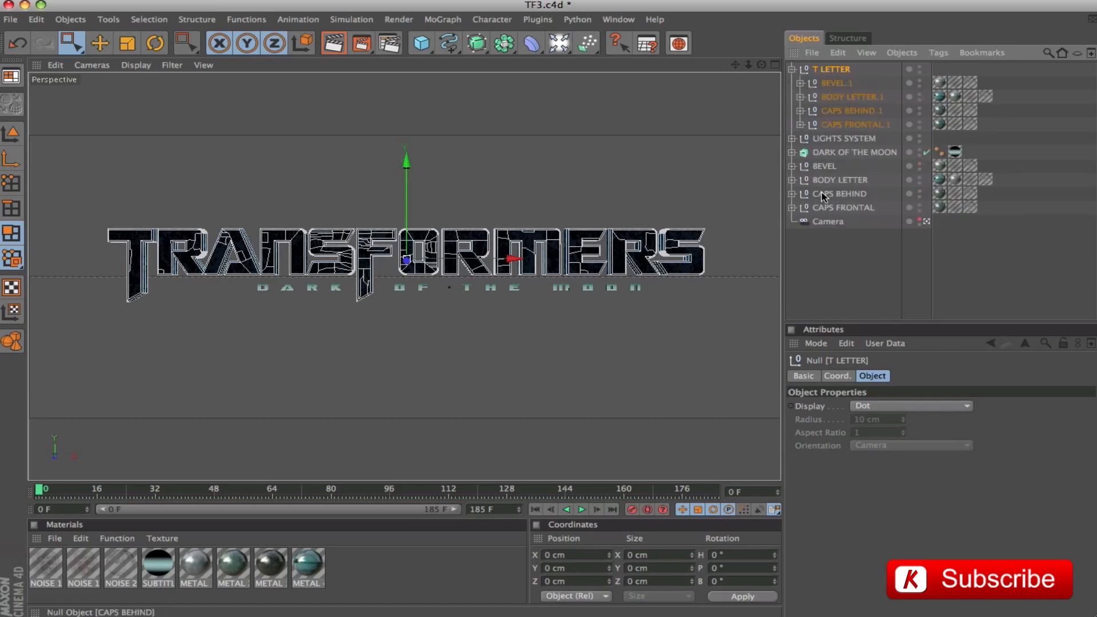
pyautogui.click(801, 125)
pyautogui.click(809, 139)
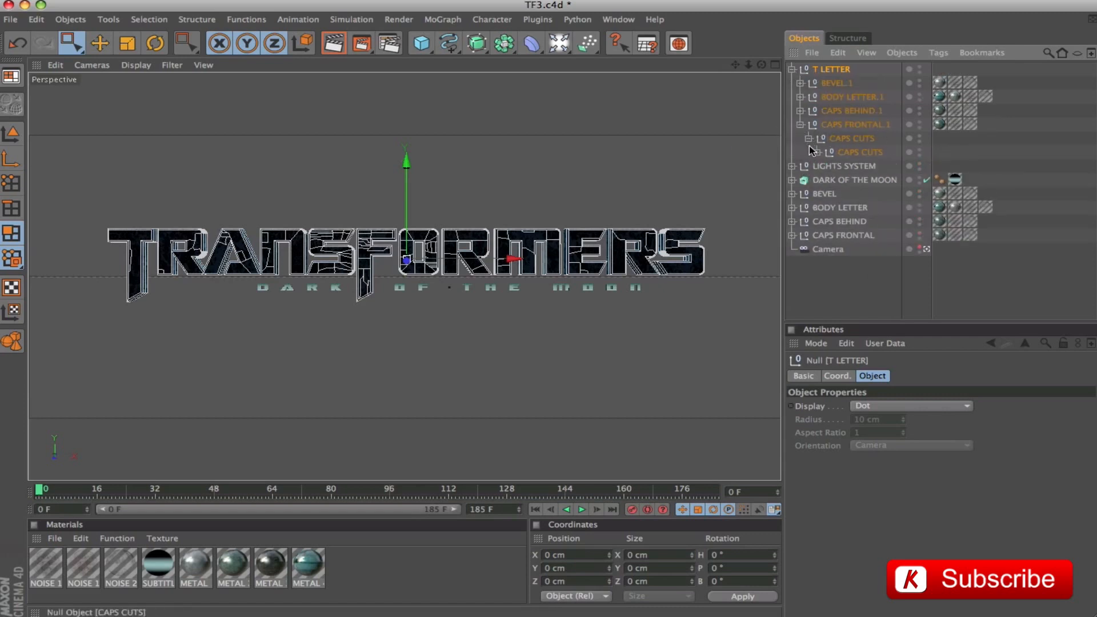
pyautogui.click(817, 152)
pyautogui.click(837, 181)
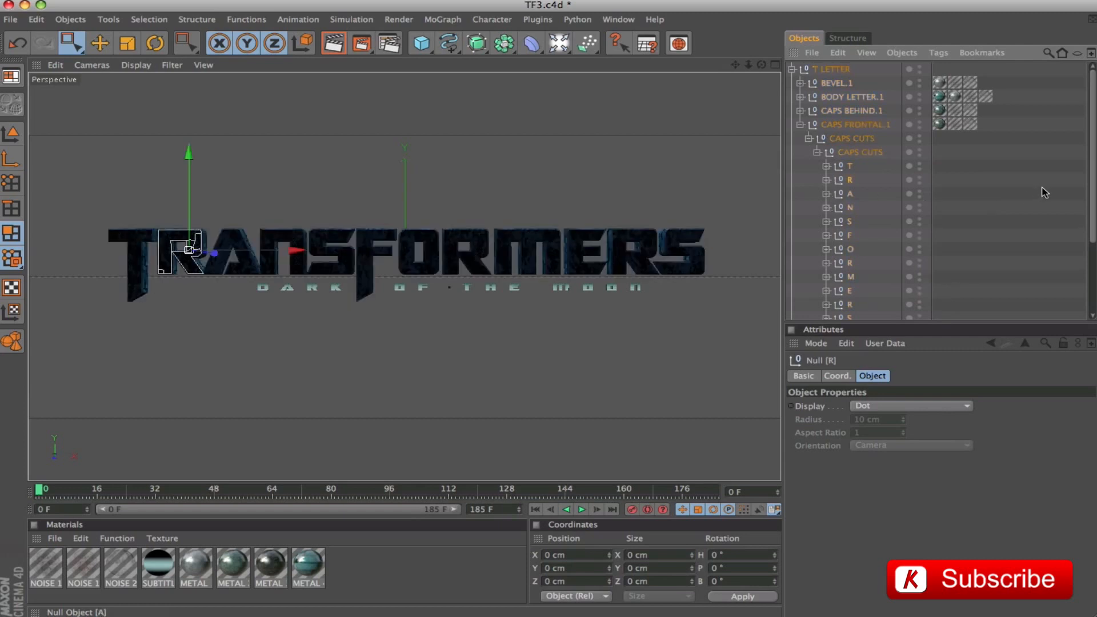
pyautogui.scroll(-3, 850, 214)
pyautogui.keyDown('shift'); pyautogui.click(850, 209); pyautogui.keyUp('shift')
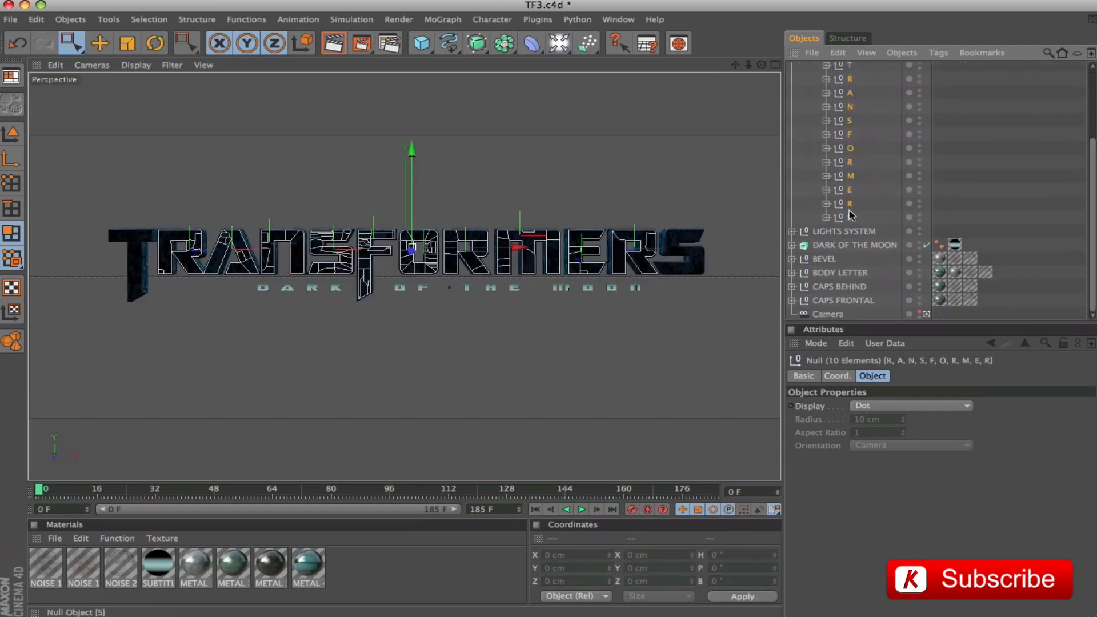
pyautogui.press('Delete')
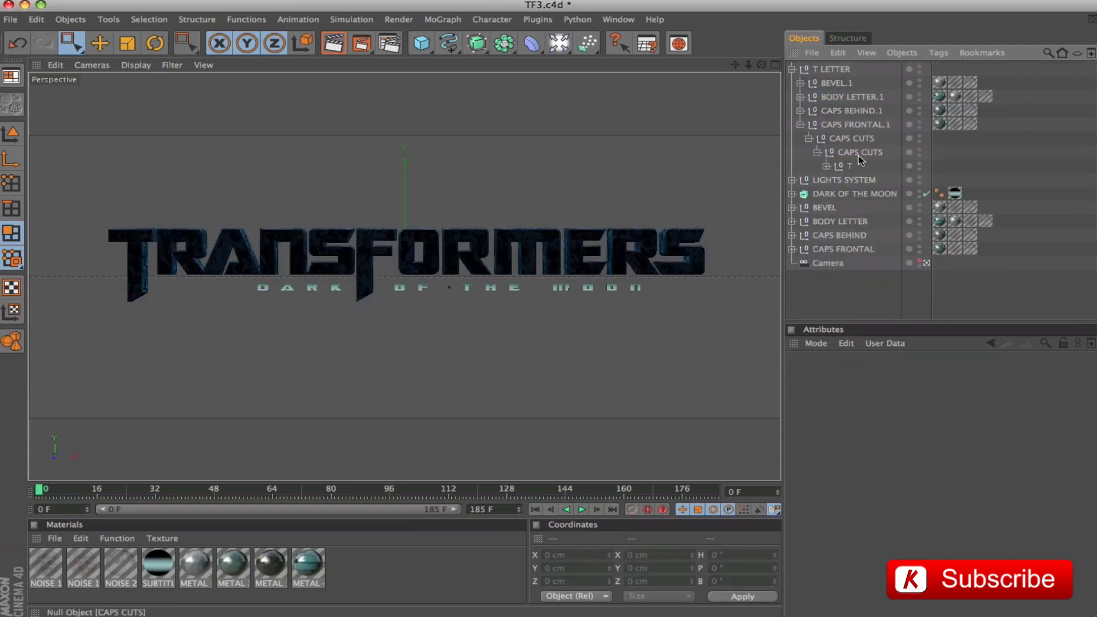
pyautogui.moveTo(850, 138); pyautogui.dragTo(829, 170)
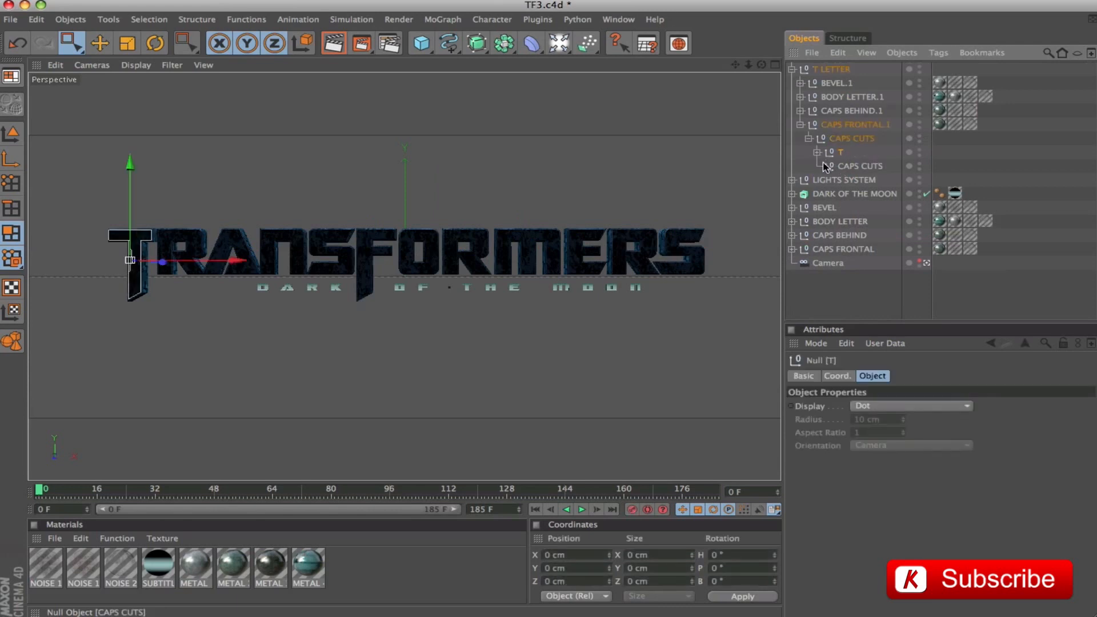
pyautogui.press('Delete')
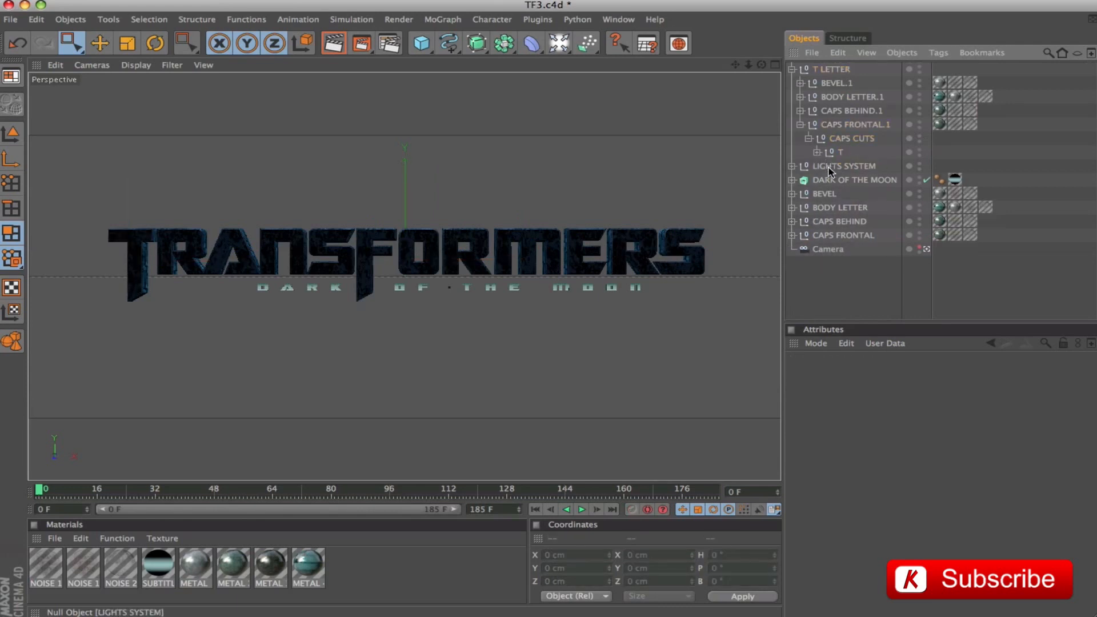
# Reduce CAPS BEHIND.1 to the letter T, placing T directly under it and deleting the nested CAPS CUTS nulls
pyautogui.click(800, 125)
pyautogui.click(800, 111)
pyautogui.click(809, 125)
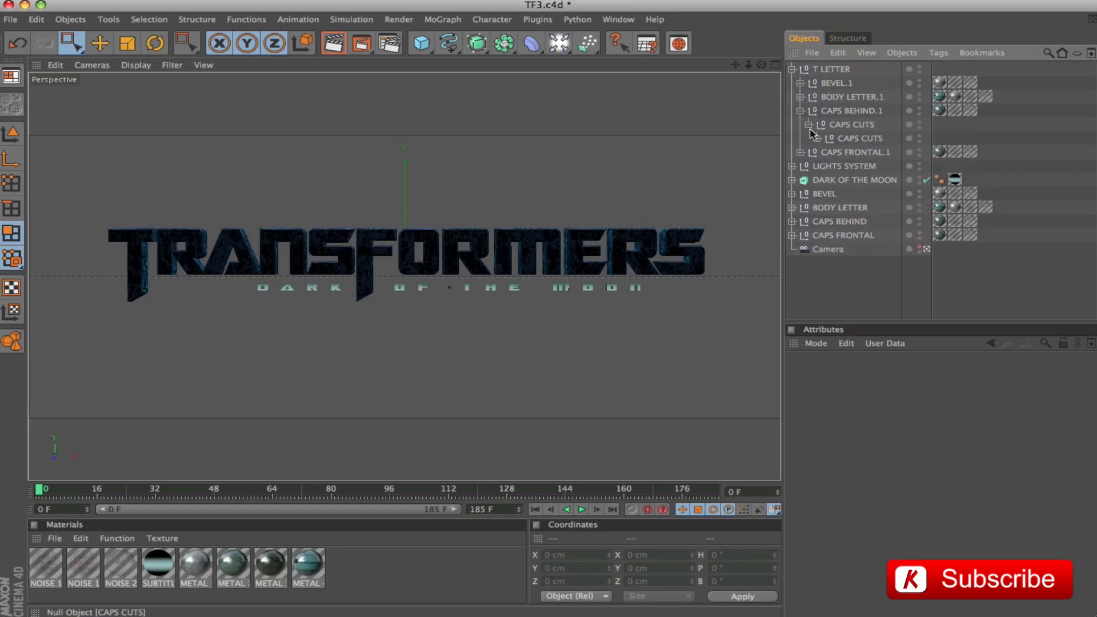
pyautogui.click(817, 138)
pyautogui.click(849, 167)
pyautogui.keyDown('shift'); pyautogui.click(843, 307); pyautogui.keyUp('shift')
pyautogui.press('Delete')
pyautogui.click(838, 153)
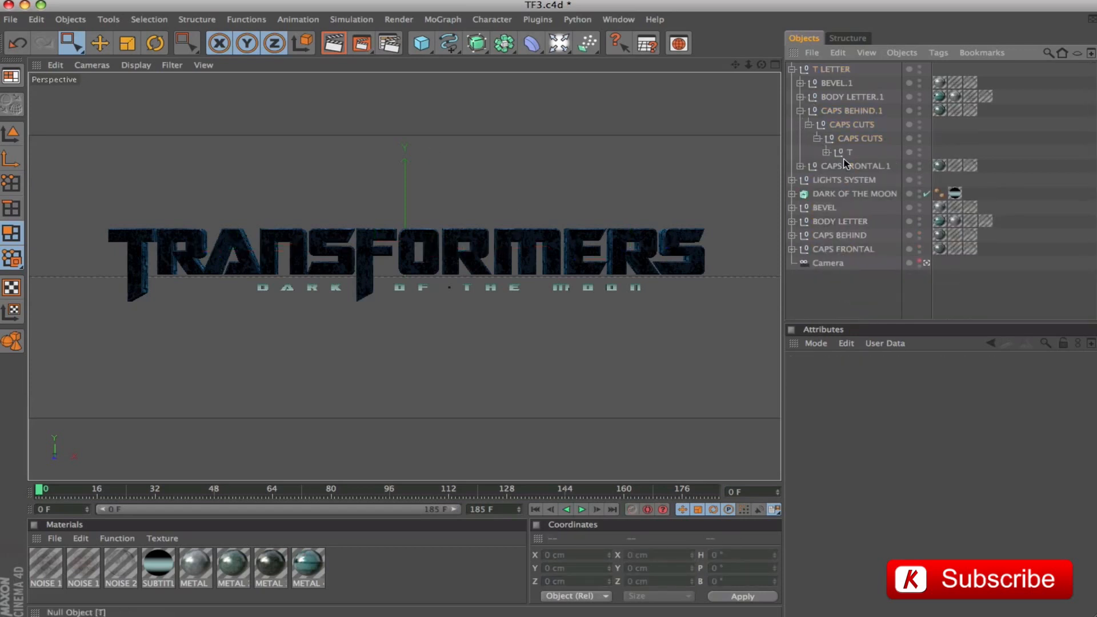
pyautogui.moveTo(838, 152); pyautogui.dragTo(840, 121)
pyautogui.click(834, 142)
pyautogui.press('Delete')
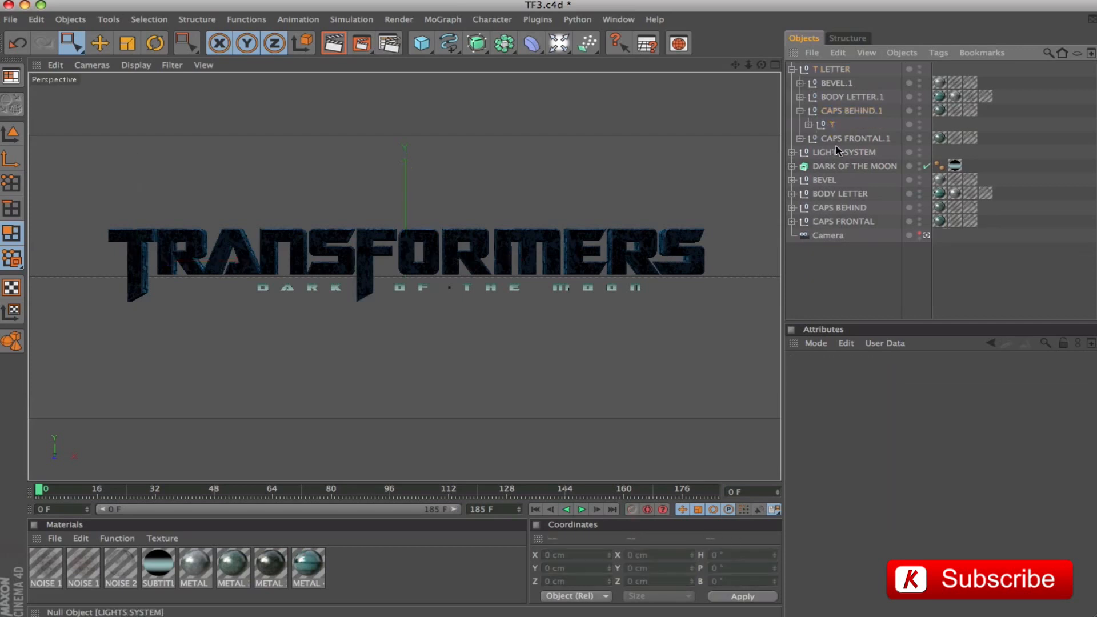
# Move T directly under CAPS FRONTAL.1 and delete the leftover CAPS CUTS null
pyautogui.click(799, 138)
pyautogui.moveTo(839, 165)
pyautogui.mouseDown()
pyautogui.moveTo(847, 142)
pyautogui.moveTo(835, 147)
pyautogui.mouseUp()
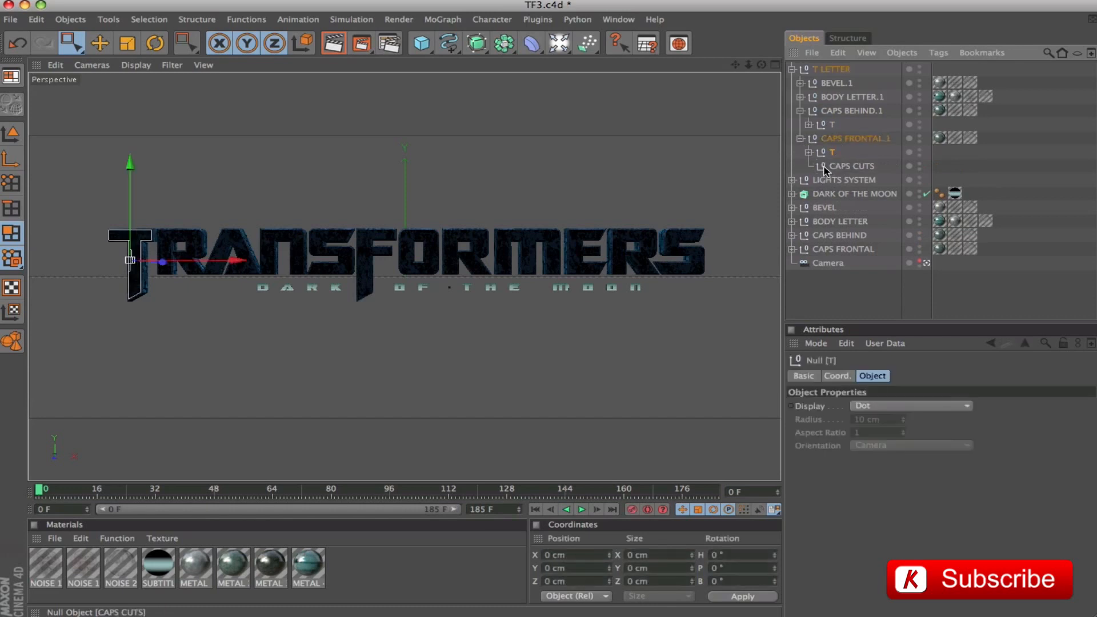
pyautogui.click(825, 167)
pyautogui.press('Delete')
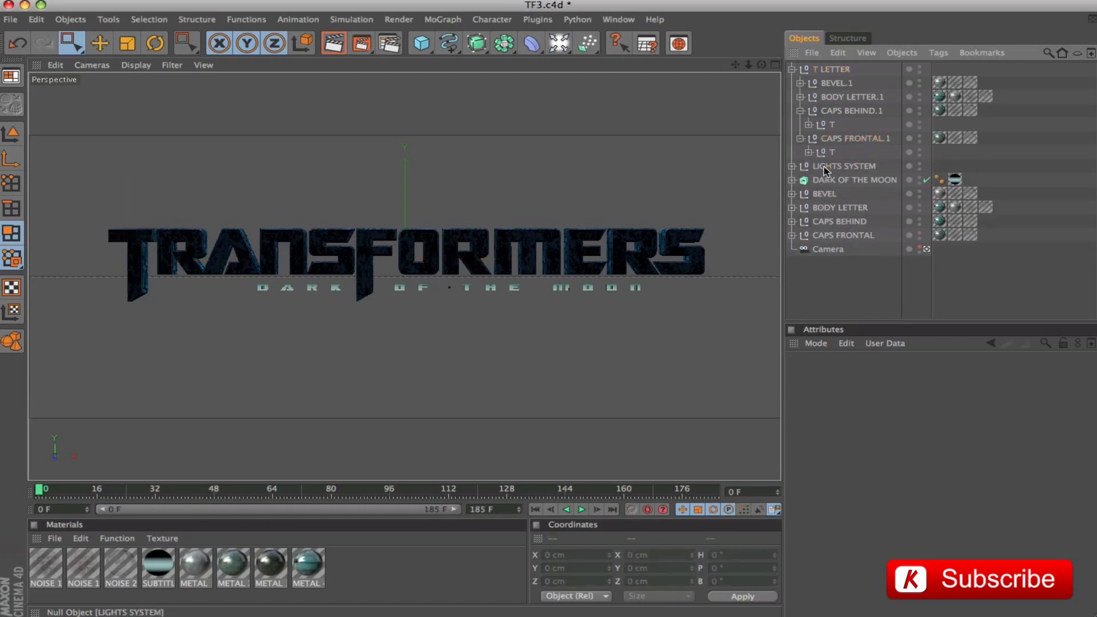
# Reduce BODY LETTER.1 to the letter T, placing T directly under it and deleting the nested BODY LETTER nulls
pyautogui.click(801, 98)
pyautogui.click(808, 110)
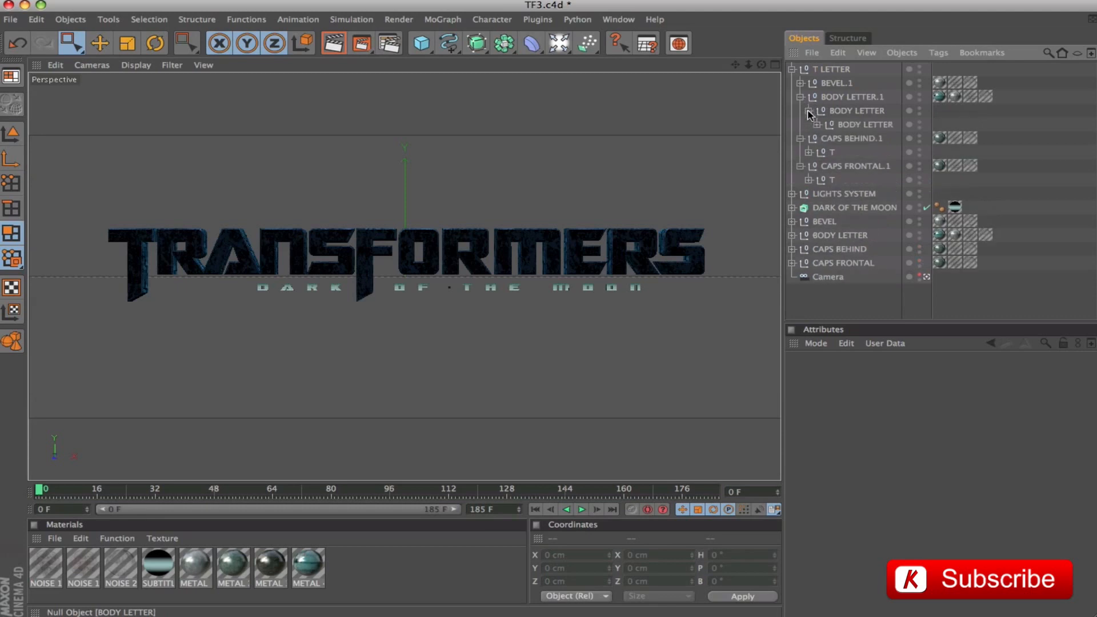
pyautogui.click(817, 124)
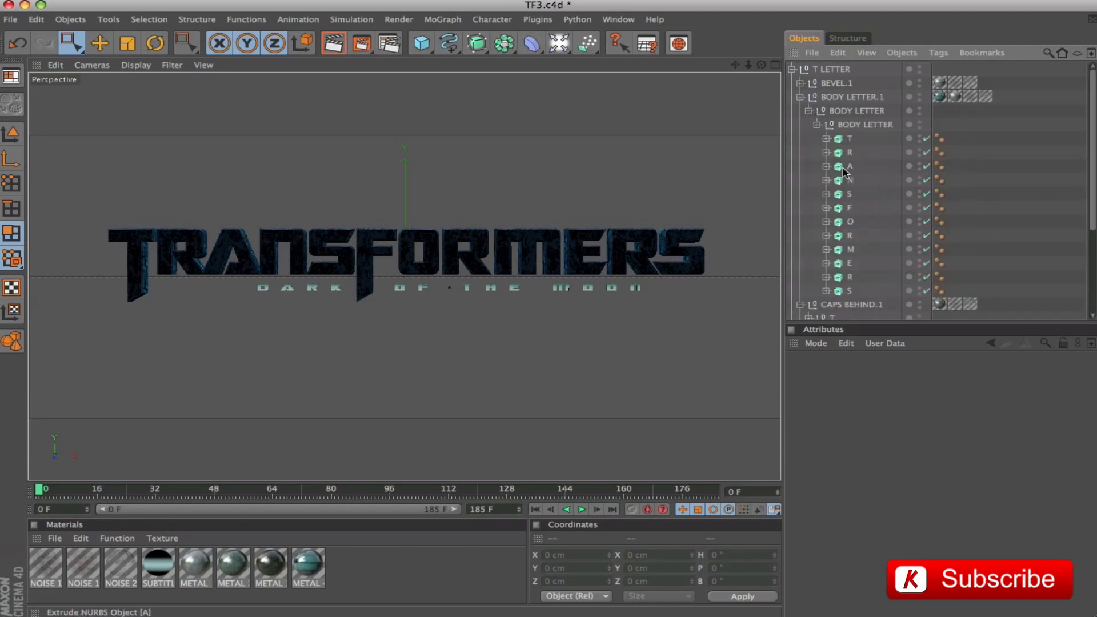
pyautogui.keyDown('shift'); pyautogui.click(849, 290); pyautogui.keyUp('shift')
pyautogui.press('Delete')
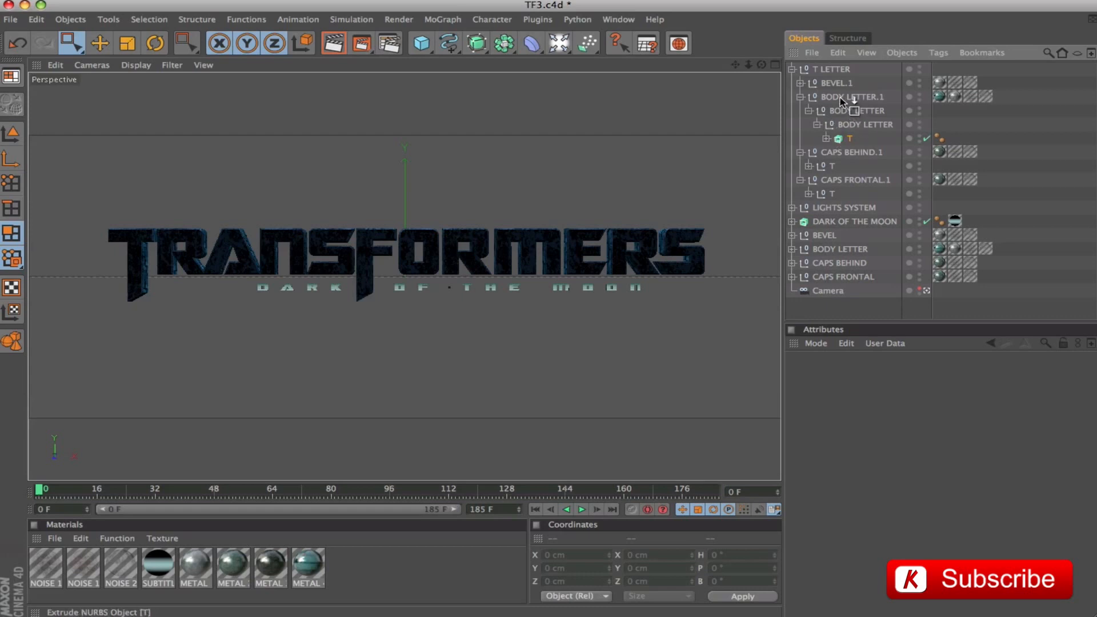
pyautogui.moveTo(839, 97); pyautogui.dragTo(840, 97)
pyautogui.click(829, 125)
pyautogui.press('Delete')
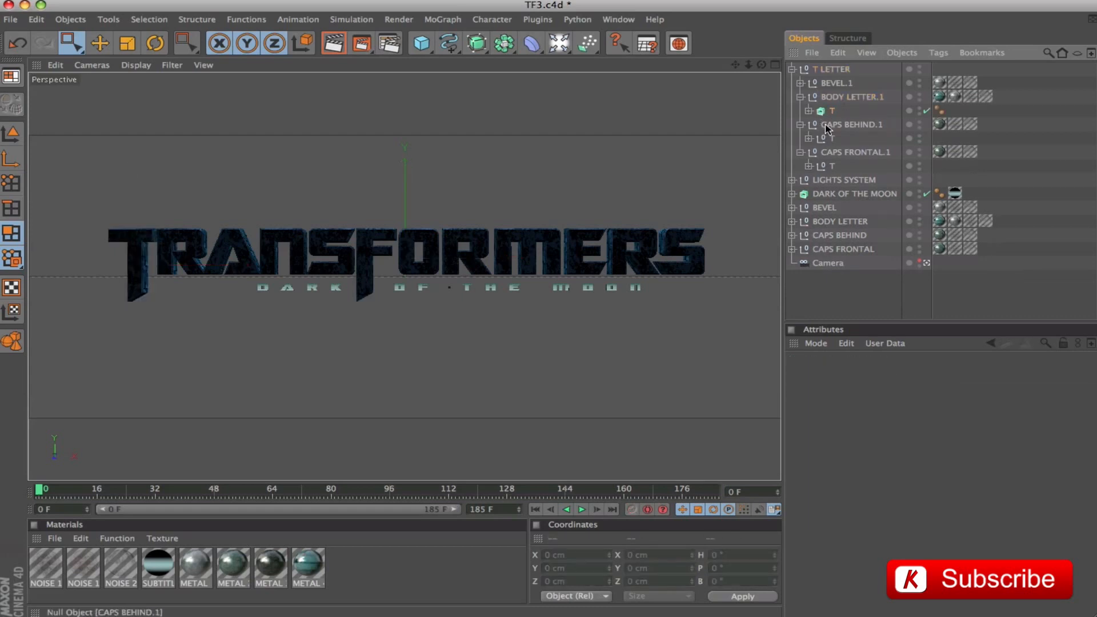
# Reduce BEVEL.1 to the letter T, placing T directly under it and deleting the nested BEVEL nulls
pyautogui.click(800, 83)
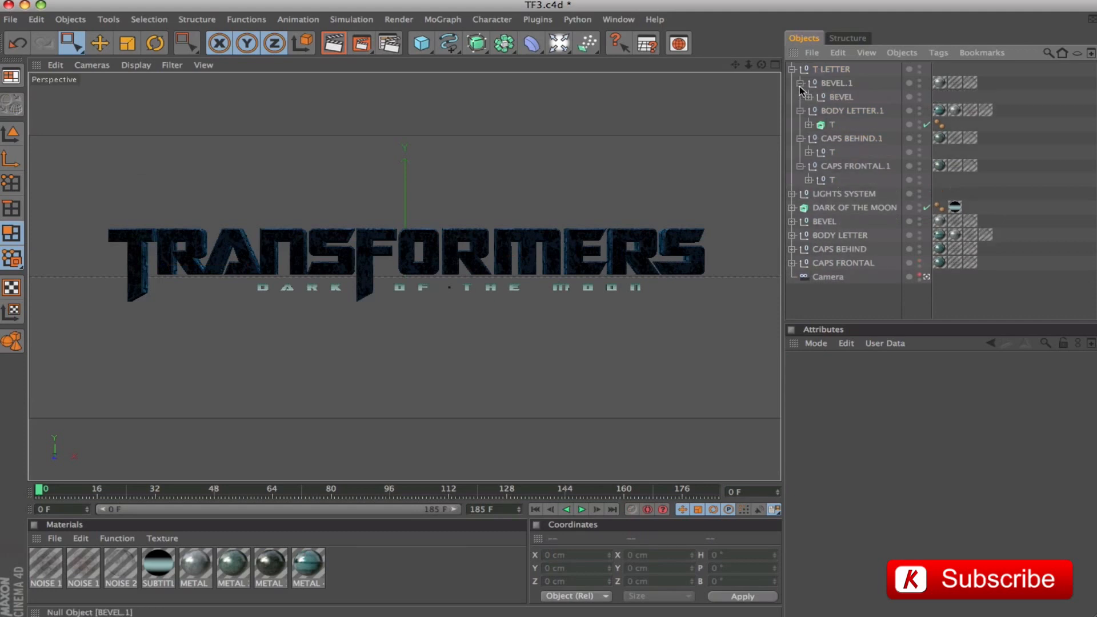
pyautogui.click(807, 97)
pyautogui.click(816, 111)
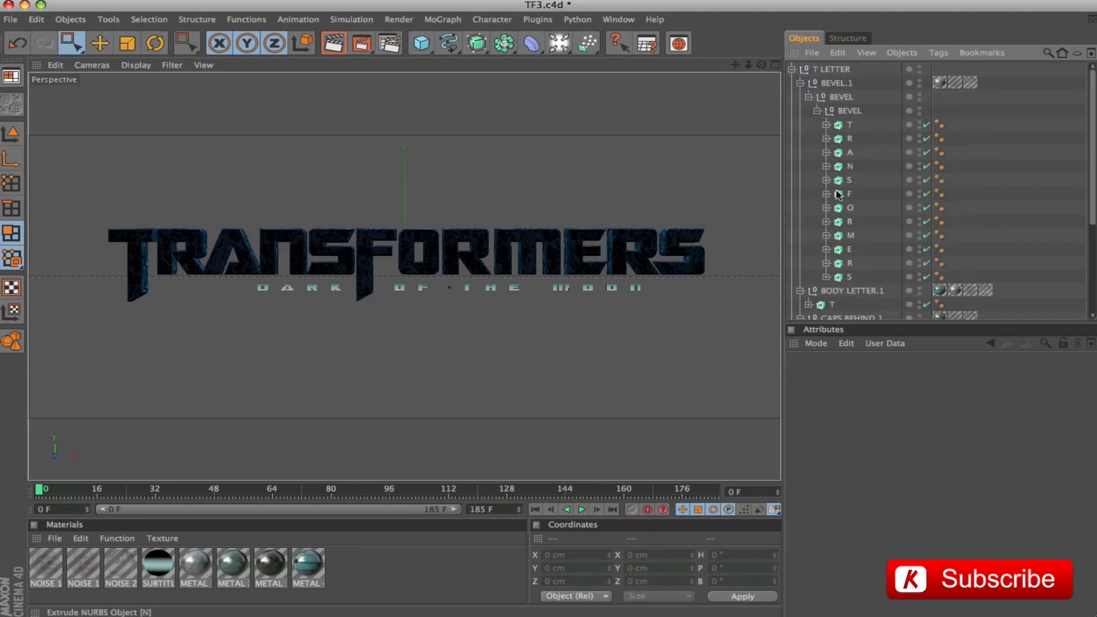
pyautogui.click(841, 140)
pyautogui.keyDown('shift'); pyautogui.click(843, 276); pyautogui.keyUp('shift')
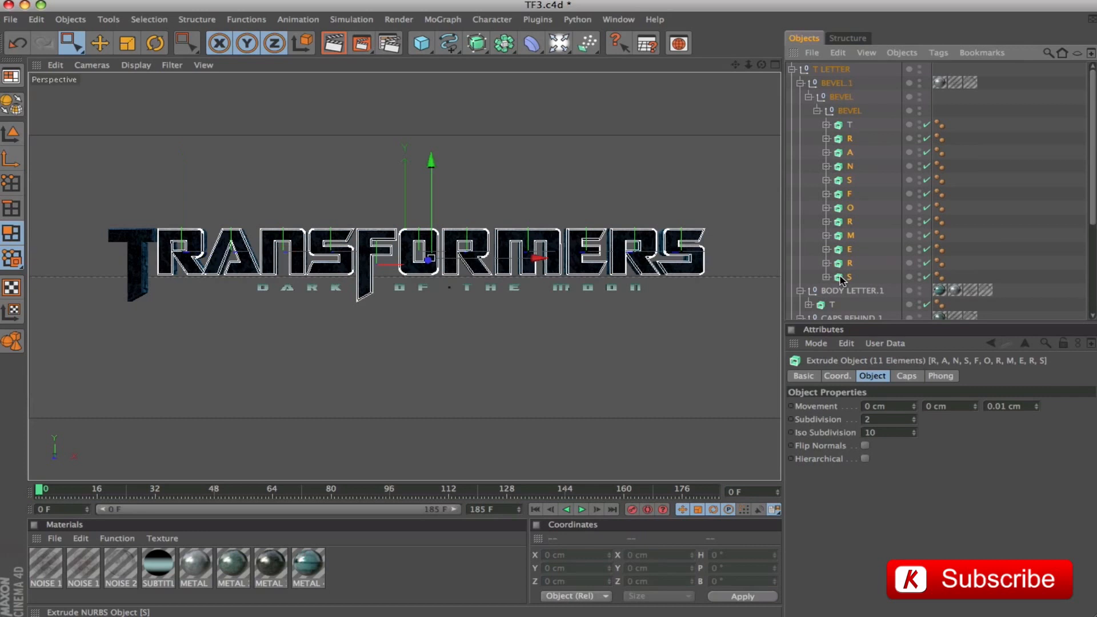
pyautogui.press('Delete')
pyautogui.moveTo(842, 125); pyautogui.dragTo(833, 84)
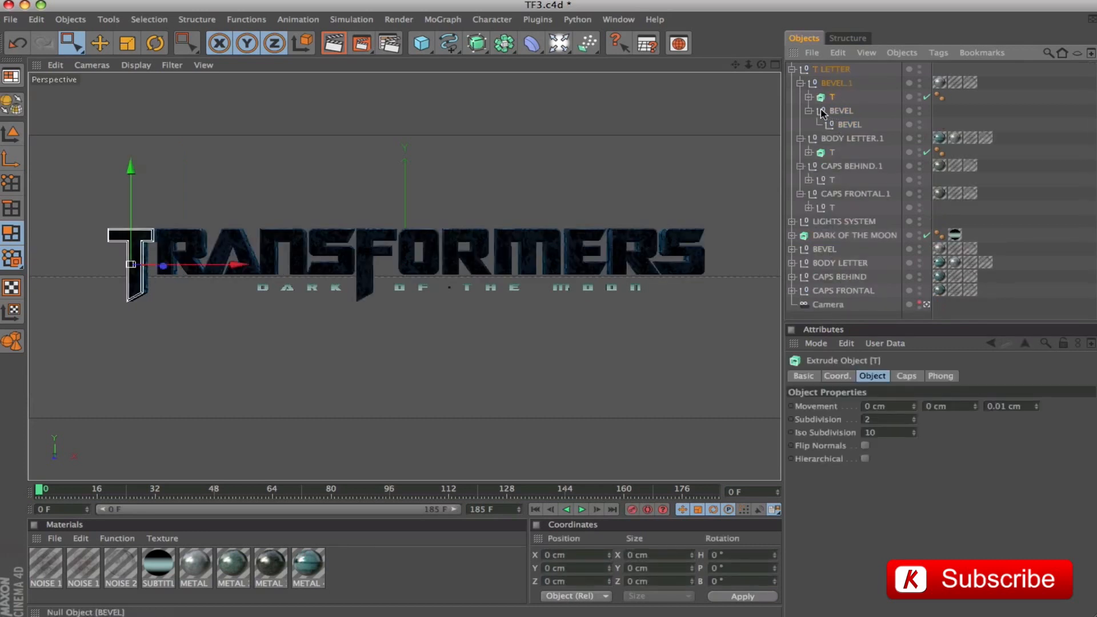
pyautogui.click(837, 111)
pyautogui.press('Delete')
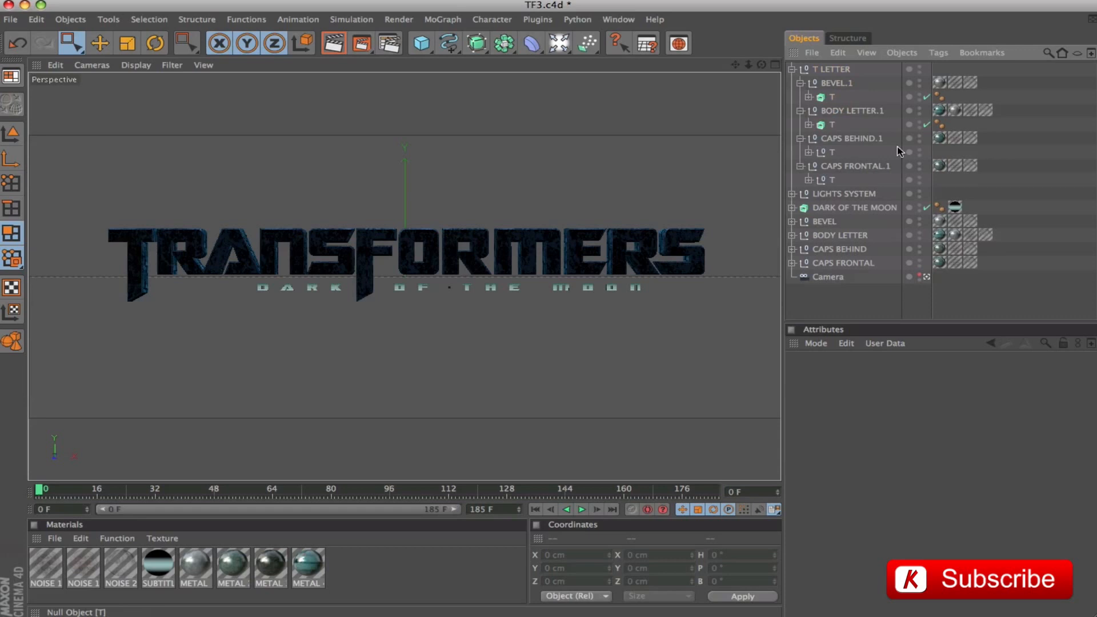
# Rename BEVEL.1 as BEVEL T and BODY LETTER.1 as BODY LETTER T inside the T LETTER group
pyautogui.doubleClick(837, 83)
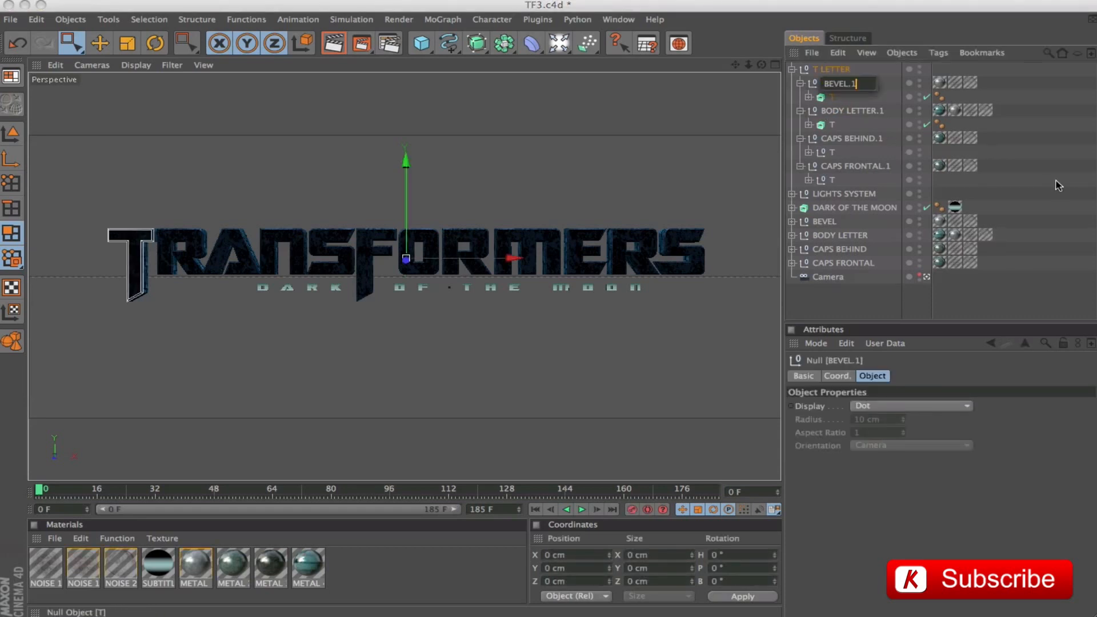
pyautogui.press('Return')
pyautogui.doubleClick(879, 112)
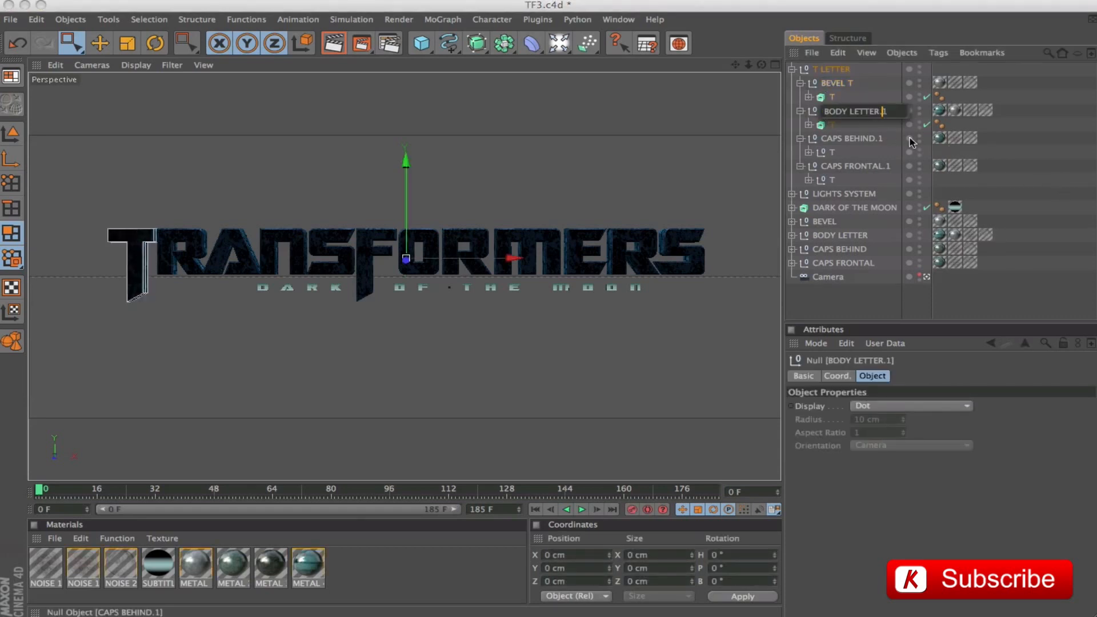
pyautogui.write('T')
pyautogui.press('Return')
# Rename CAPS BEHIND.1 as CAPS BEHIND T and CAPS FRONTAL.1 as CAPS FRONTAL T, and collapse the T LETTER group
pyautogui.doubleClick(880, 139)
pyautogui.press('BackSpace')
pyautogui.press('BackSpace')
pyautogui.write('T')
pyautogui.press('Return')
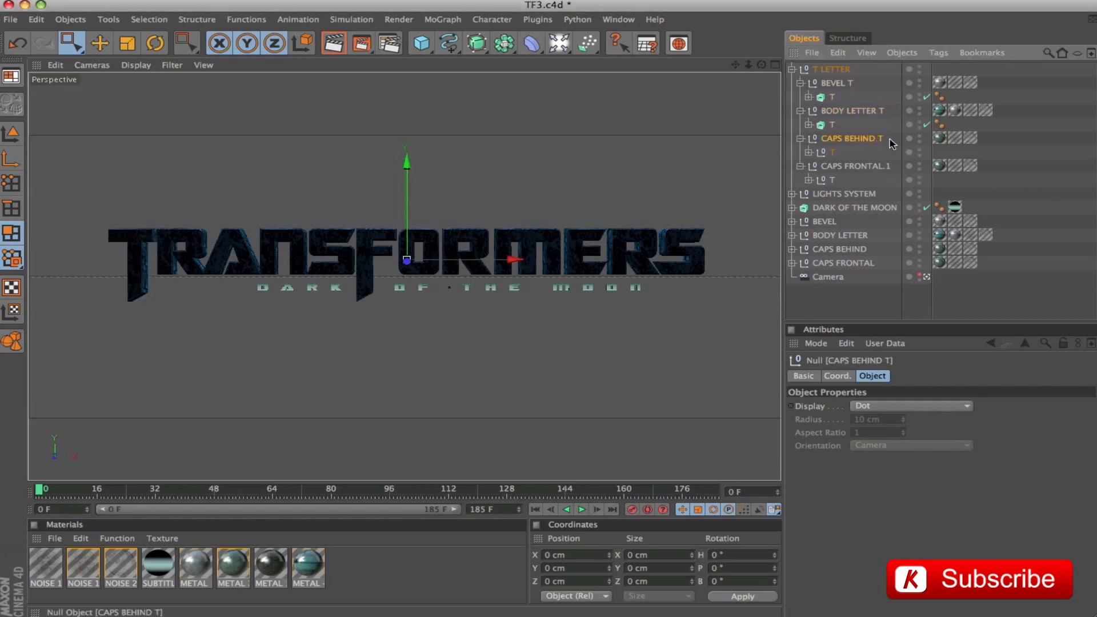
pyautogui.doubleClick(891, 167)
pyautogui.press('BackSpace')
pyautogui.press('BackSpace')
pyautogui.write('T')
pyautogui.press('Return')
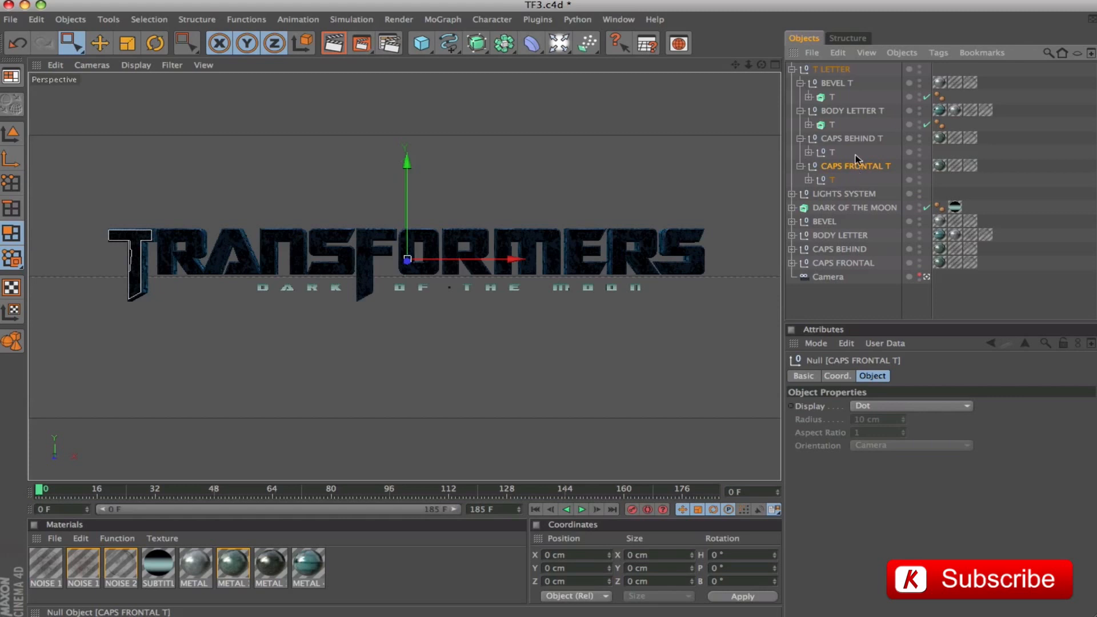
pyautogui.click(792, 70)
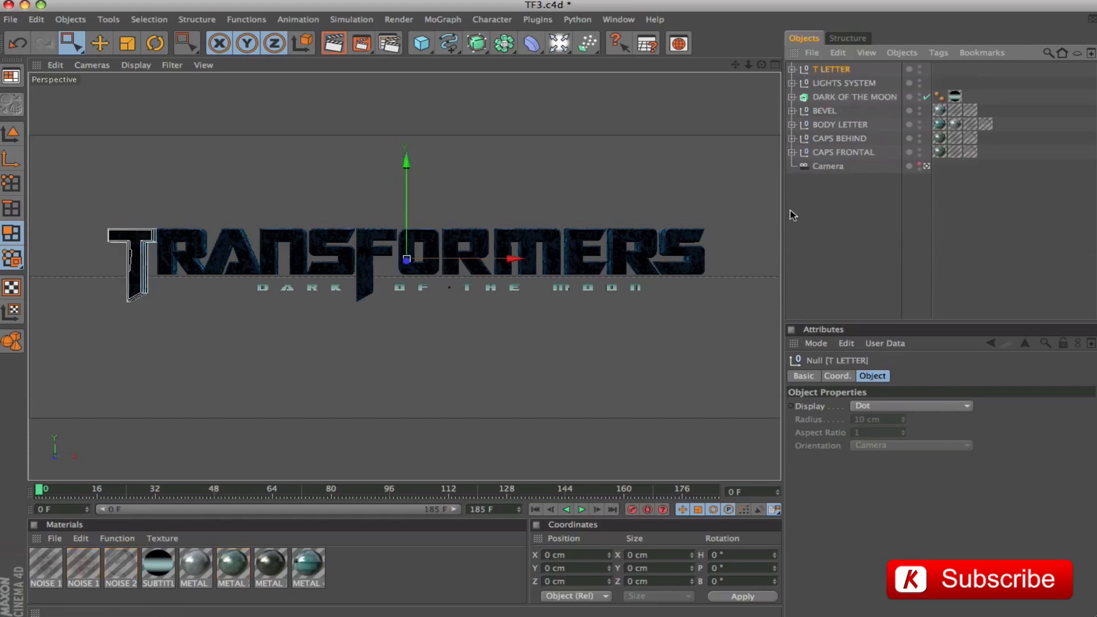
# Duplicate BEVEL, BODY LETTER, CAPS BEHIND and CAPS FRONTAL to the top of the object list and group the copies as R LETTER
pyautogui.click(823, 111)
pyautogui.keyDown('shift'); pyautogui.click(834, 153); pyautogui.keyUp('shift')
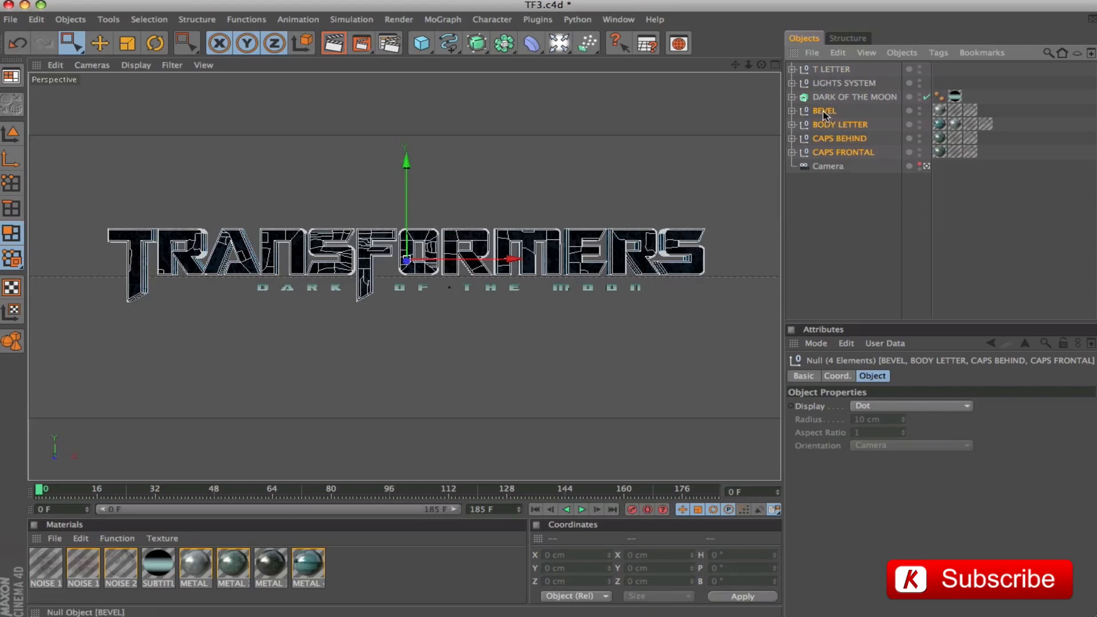
pyautogui.keyDown('ctrl'); pyautogui.moveTo(824, 84); pyautogui.dragTo(830, 66); pyautogui.keyUp('ctrl')
pyautogui.hotkey('alt', 'g')
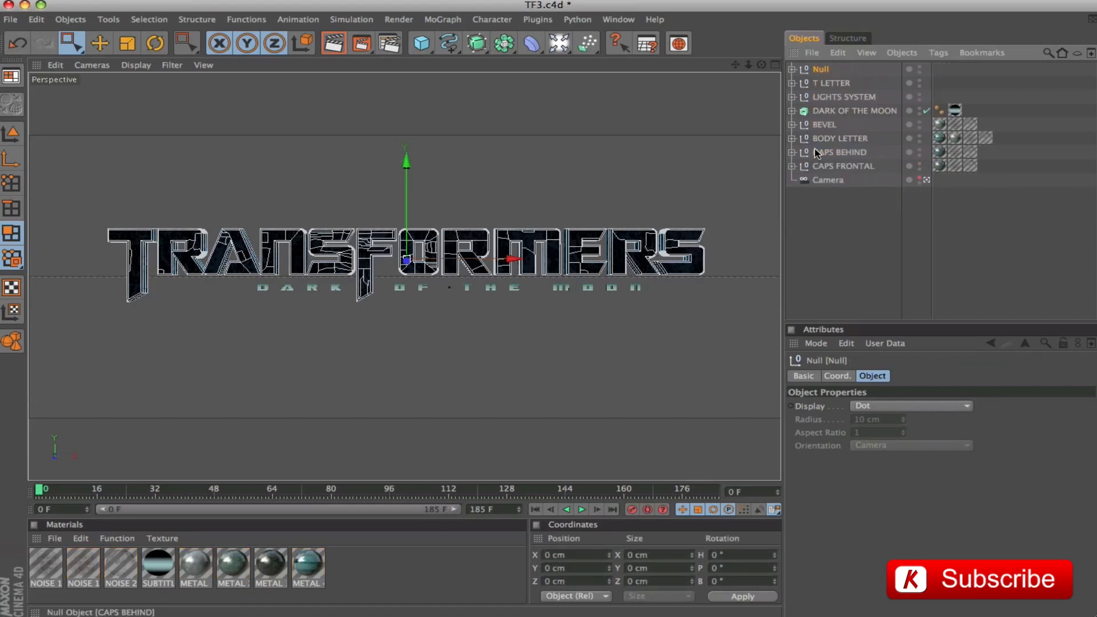
pyautogui.doubleClick(825, 69)
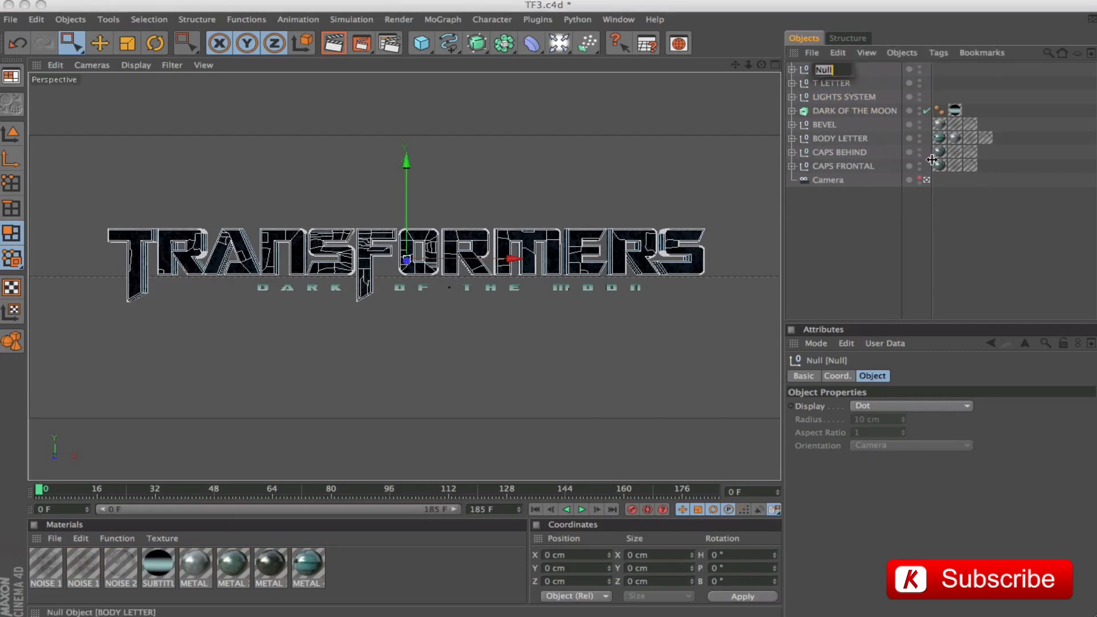
pyautogui.write('R LETTER')
pyautogui.press('Return')
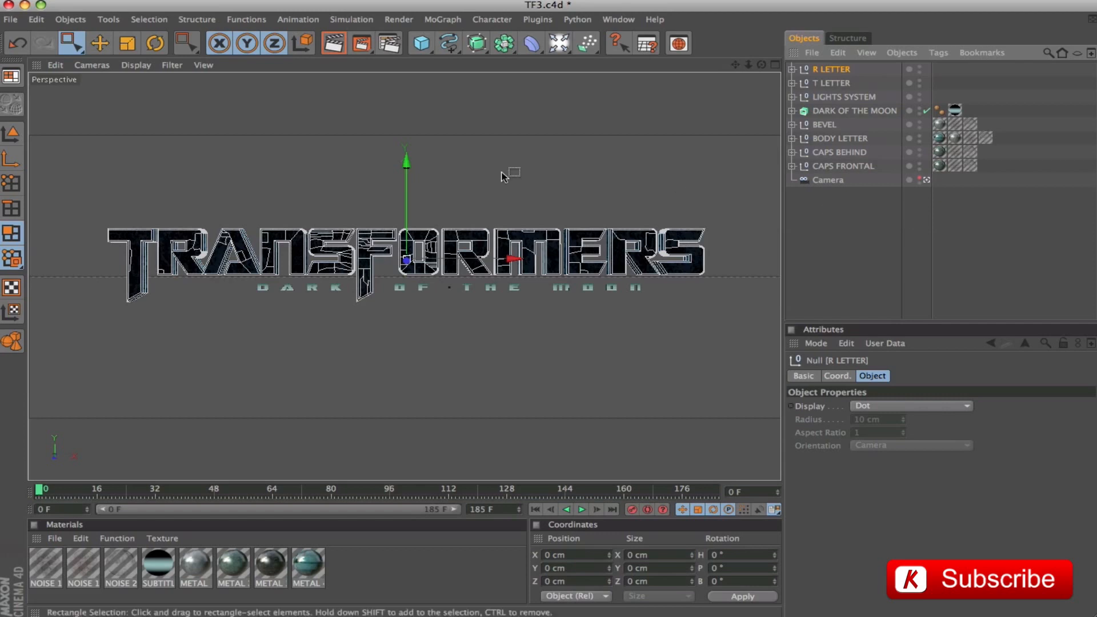
# Reduce CAPS FRONTAL.1 to the first R, placing R directly under it and deleting the nested CAPS CUTS nulls
pyautogui.click(792, 69)
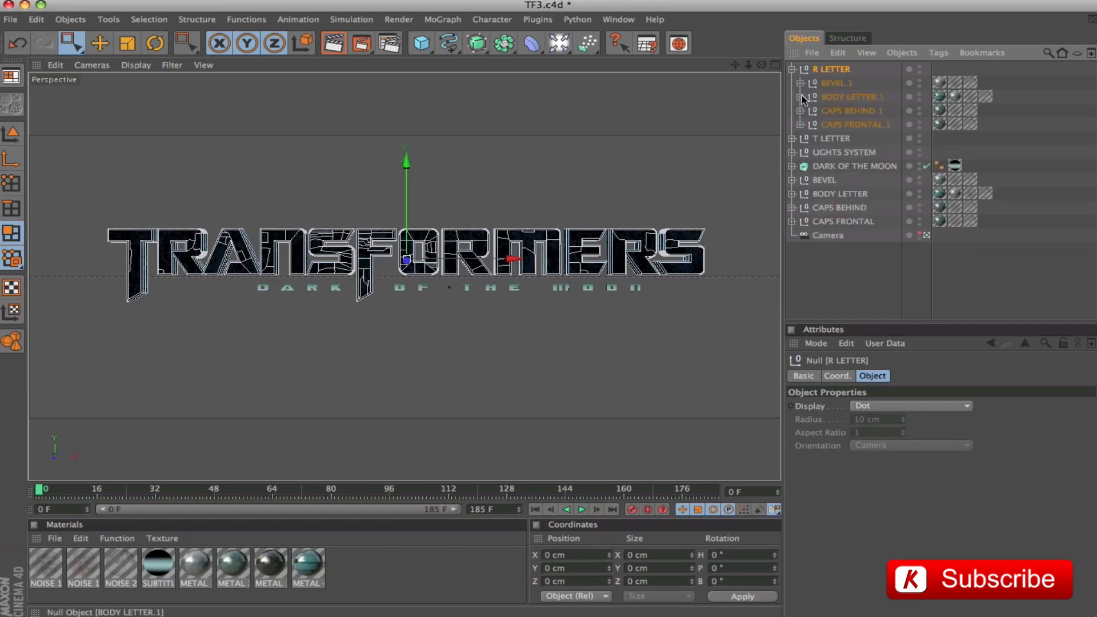
pyautogui.click(800, 125)
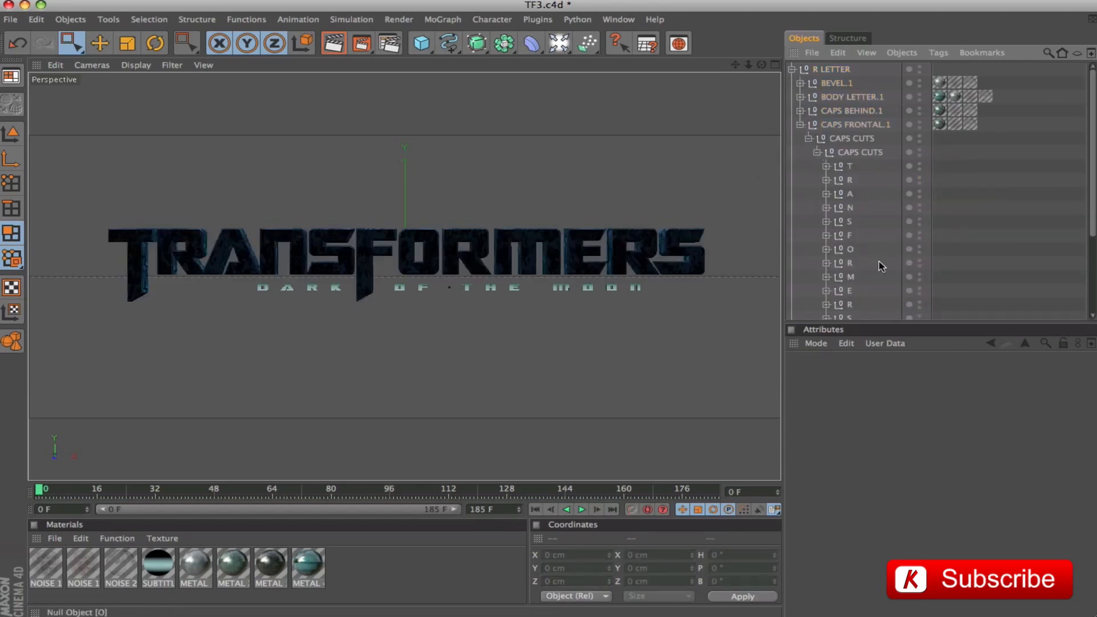
pyautogui.moveTo(842, 182); pyautogui.dragTo(842, 122)
pyautogui.click(823, 153)
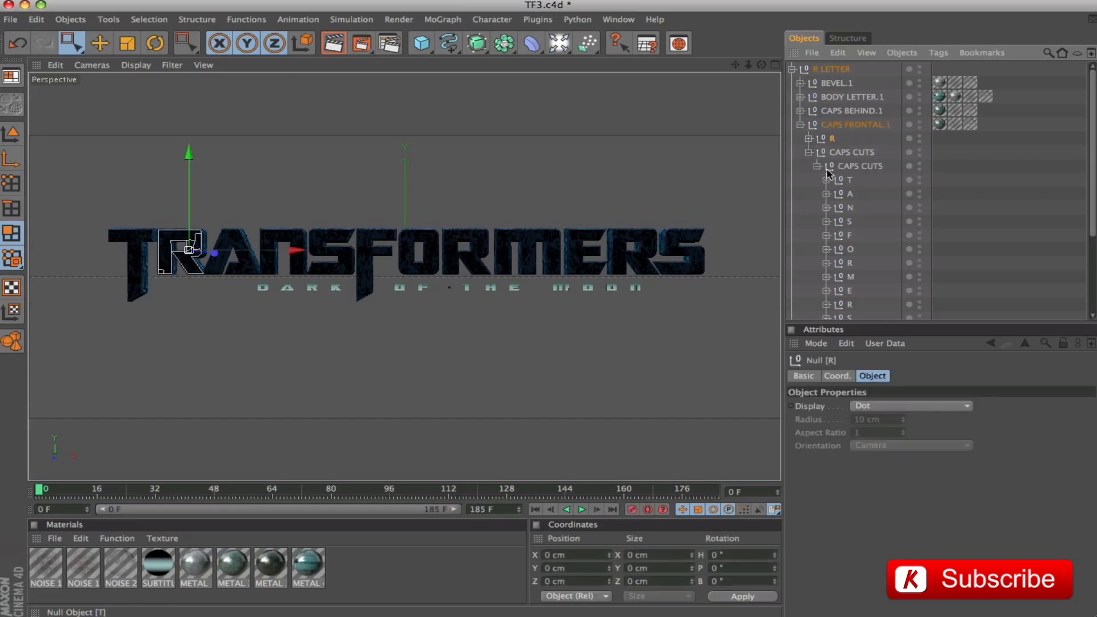
pyautogui.press('Delete')
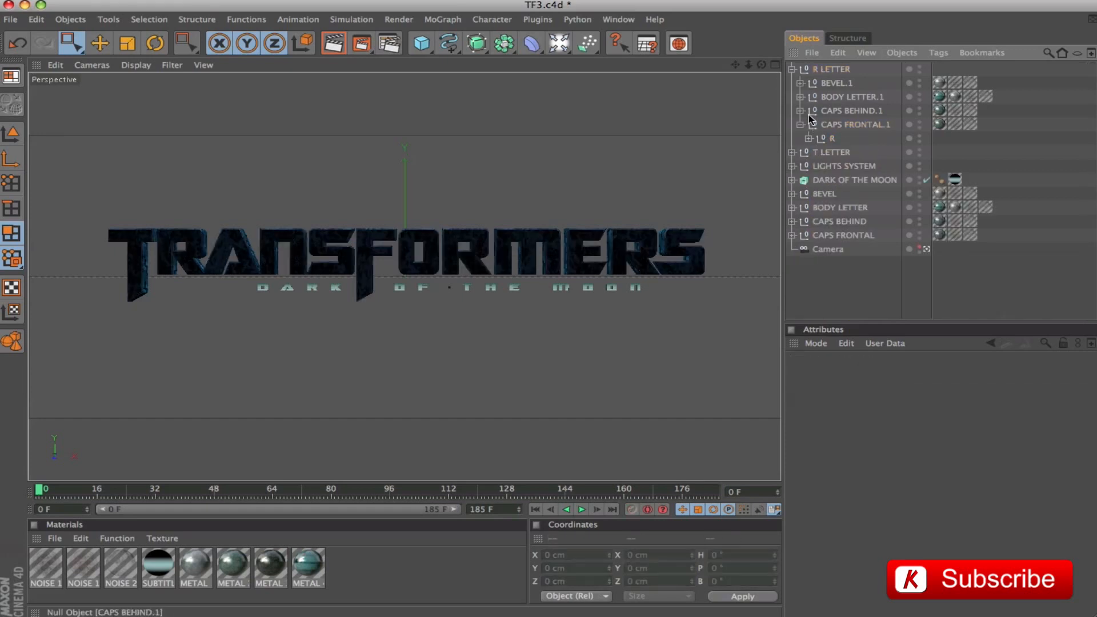
# Reduce CAPS BEHIND.1 to the first R, placing R directly under it and deleting its nested CAPS CUTS nulls
pyautogui.click(799, 111)
pyautogui.moveTo(838, 169); pyautogui.dragTo(838, 123)
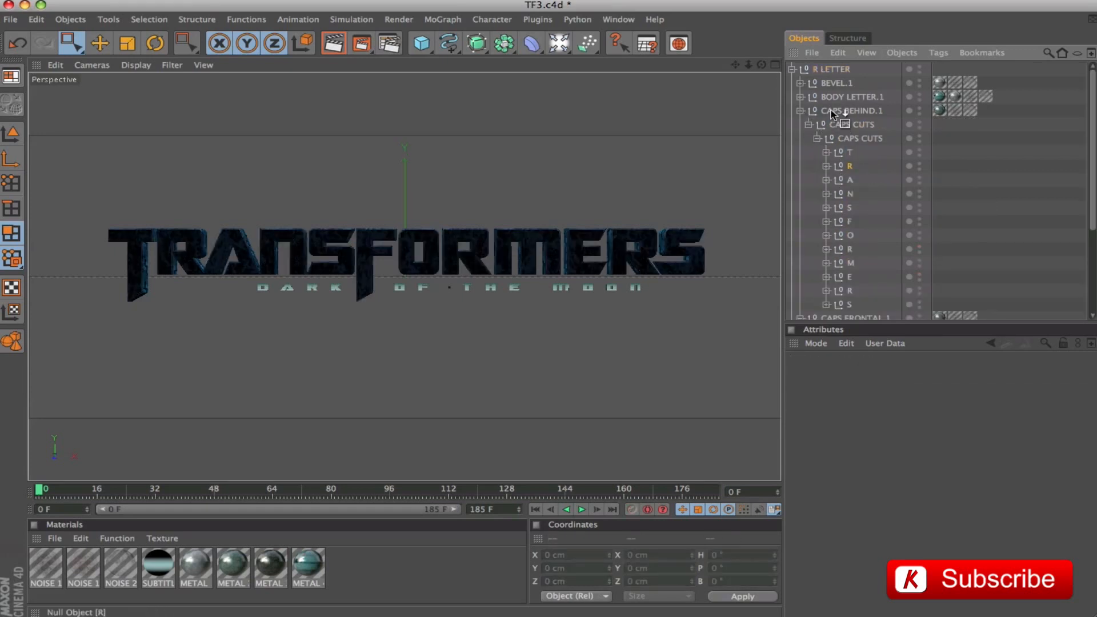
pyautogui.click(825, 139)
pyautogui.press('Delete')
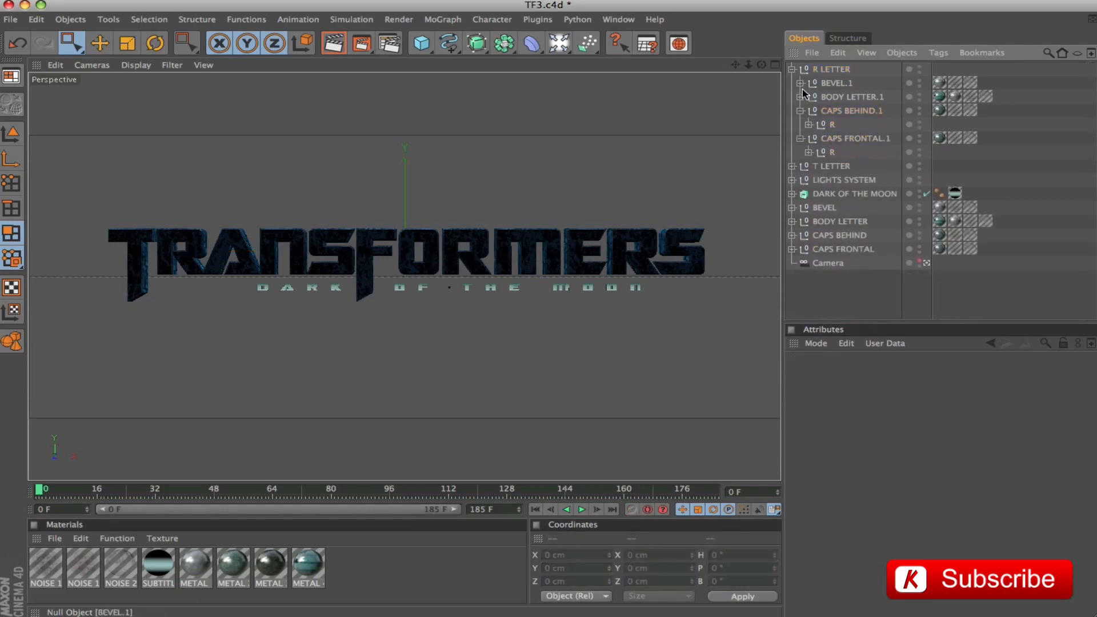
# Reduce BODY LETTER.1 to the first R, placing R directly under it and deleting the remaining nested nulls
pyautogui.click(800, 96)
pyautogui.moveTo(820, 93); pyautogui.dragTo(821, 95)
pyautogui.click(840, 124)
pyautogui.press('Delete')
# Reduce BEVEL.1 to the first R, placing R directly under it and deleting the remaining nested nulls
pyautogui.click(801, 83)
pyautogui.click(845, 138)
pyautogui.moveTo(828, 85); pyautogui.dragTo(826, 91)
pyautogui.click(840, 110)
pyautogui.press('Delete')
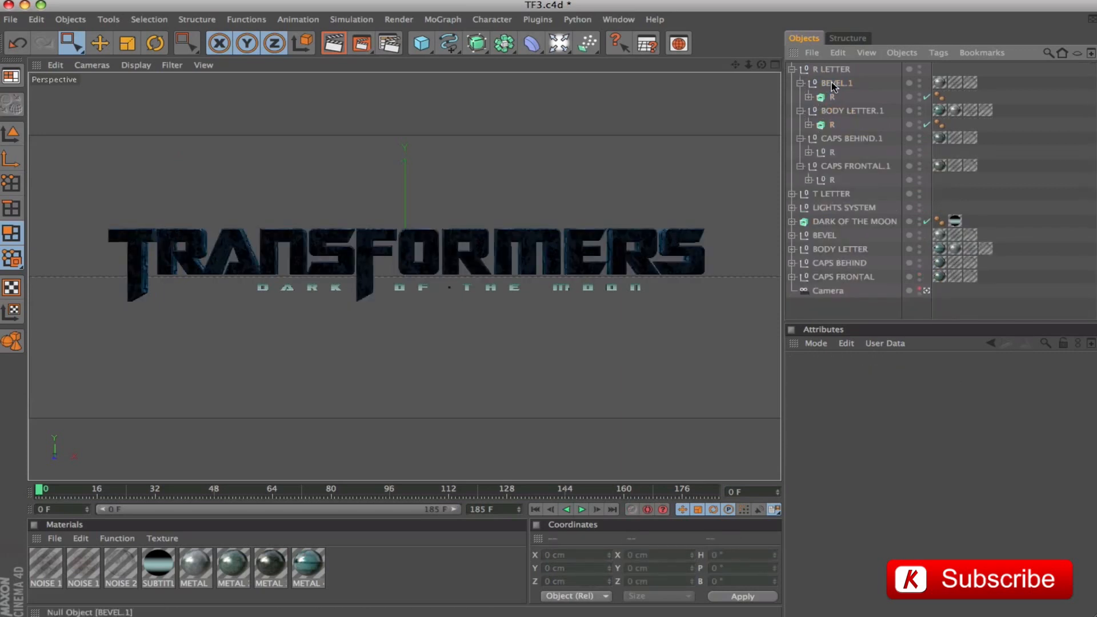
# Rename BEVEL.1 as BEVEL R and BODY LETTER.1 as BODY LETTER R inside the R LETTER group
pyautogui.click(848, 86)
pyautogui.doubleClick(848, 84)
pyautogui.press('BackSpace')
pyautogui.press('BackSpace')
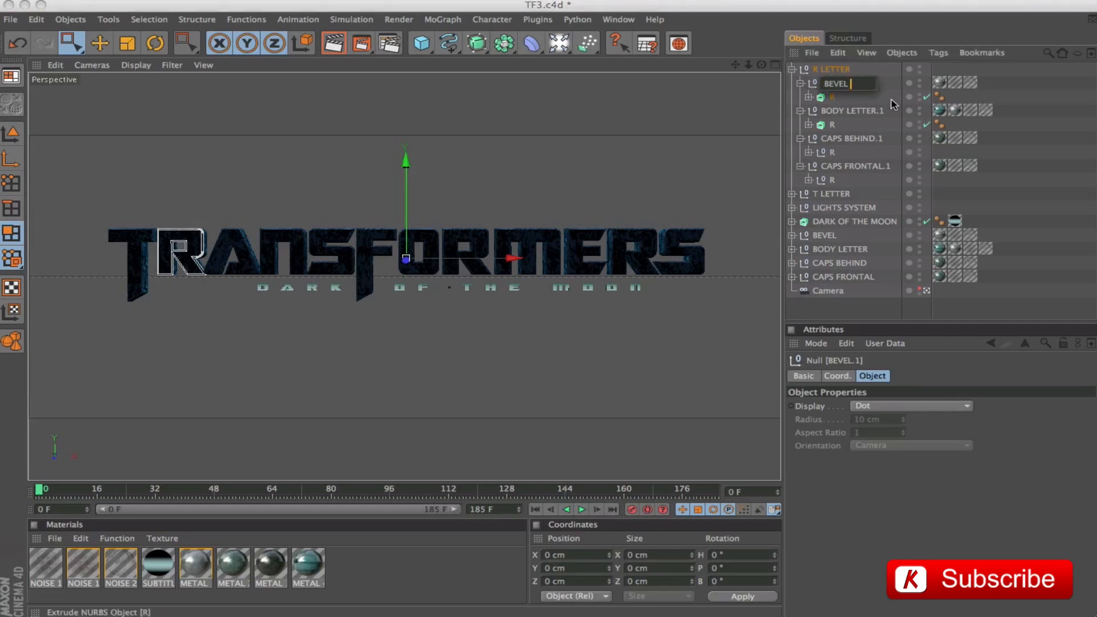
pyautogui.write('R')
pyautogui.press('Tab')
pyautogui.write('R')
pyautogui.press('Tab')
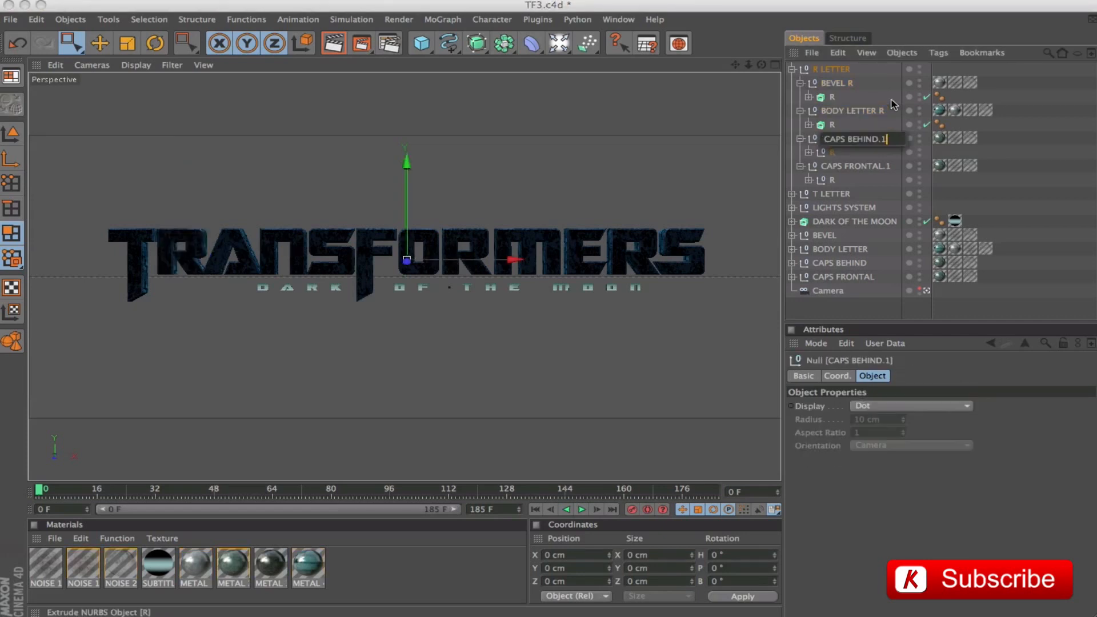
# Rename CAPS BEHIND.1 as CAPS BEHIND R and CAPS FRONTAL.1 as CAPS FRONTAL R, and collapse the R LETTER group
pyautogui.write('R')
pyautogui.press('Tab')
pyautogui.write('R')
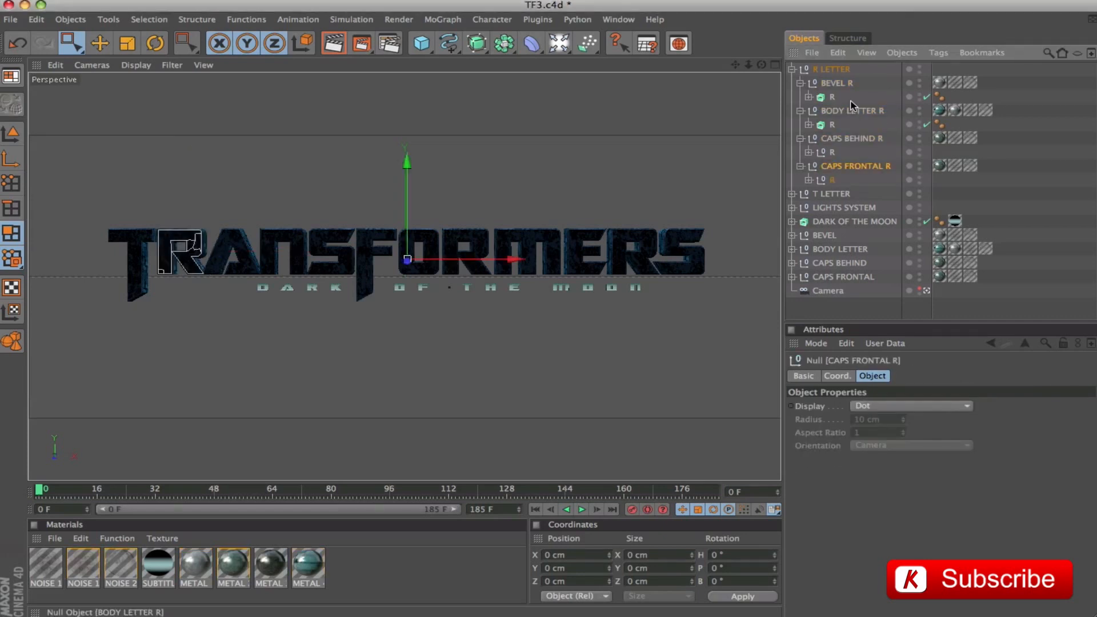
pyautogui.click(791, 69)
pyautogui.click(831, 69)
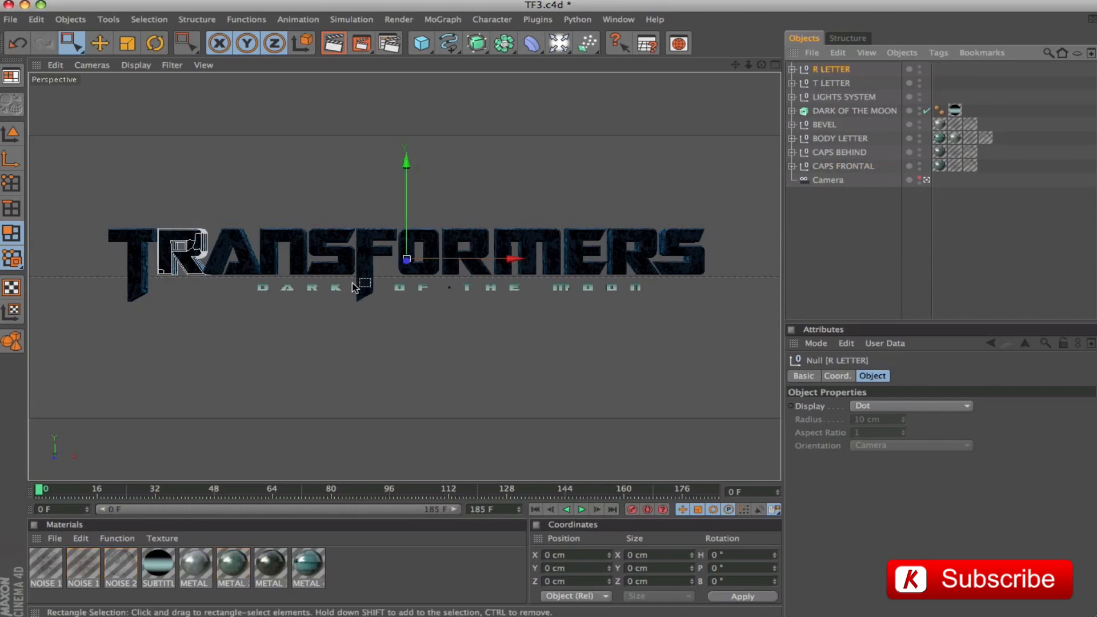
# Duplicate BEVEL, BODY LETTER, CAPS BEHIND and CAPS FRONTAL to the top of the object list for the next letter
pyautogui.click(812, 263)
pyautogui.click(836, 125)
pyautogui.keyDown('shift'); pyautogui.click(835, 164); pyautogui.keyUp('shift')
pyautogui.moveTo(832, 134); pyautogui.dragTo(828, 108)
pyautogui.moveTo(829, 108); pyautogui.dragTo(829, 68)
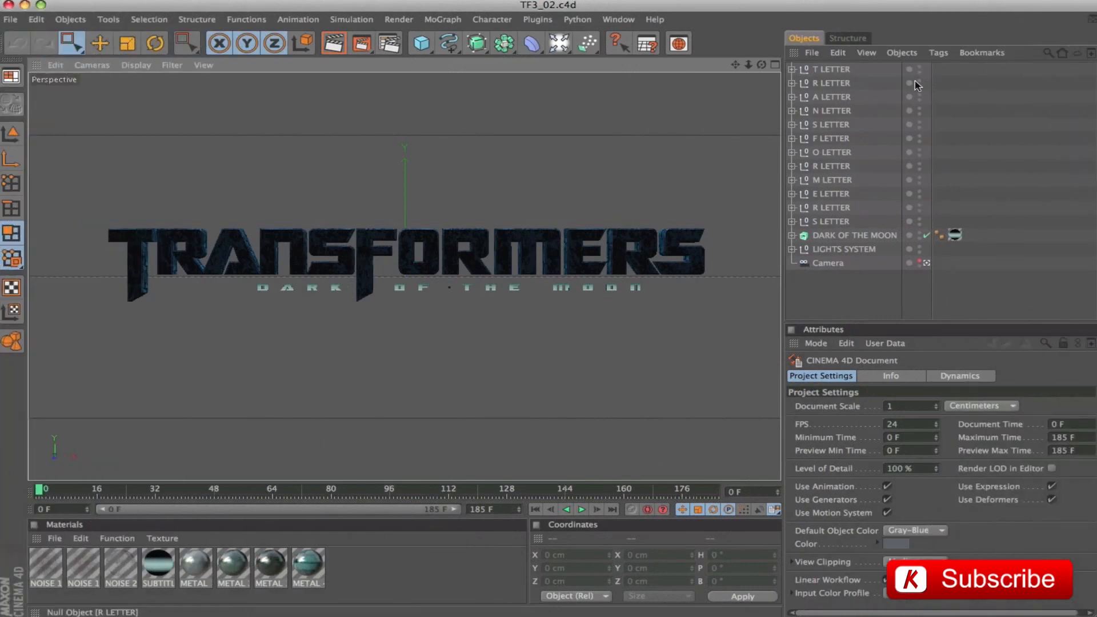
# Step through the letter nulls from T LETTER down to the last S LETTER to check which part of the title each holds
pyautogui.click(831, 69)
pyautogui.press('Down')
pyautogui.press('Down')
pyautogui.press('Down')
pyautogui.press('Down')
pyautogui.press('Down')
pyautogui.press('Down')
pyautogui.press('Down')
pyautogui.press('Down')
pyautogui.press('Down')
pyautogui.press('Down')
pyautogui.press('Down')
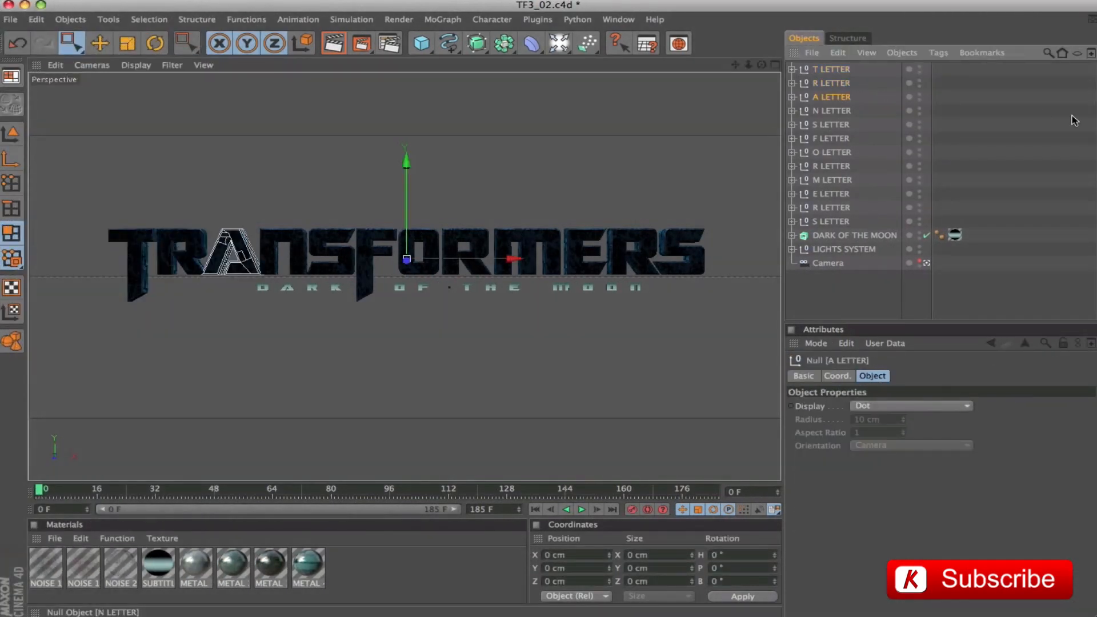
# Examine the parts inside the last S LETTER and R LETTER nulls, collapse them, and go back up through the letters to T LETTER
pyautogui.press('Right')
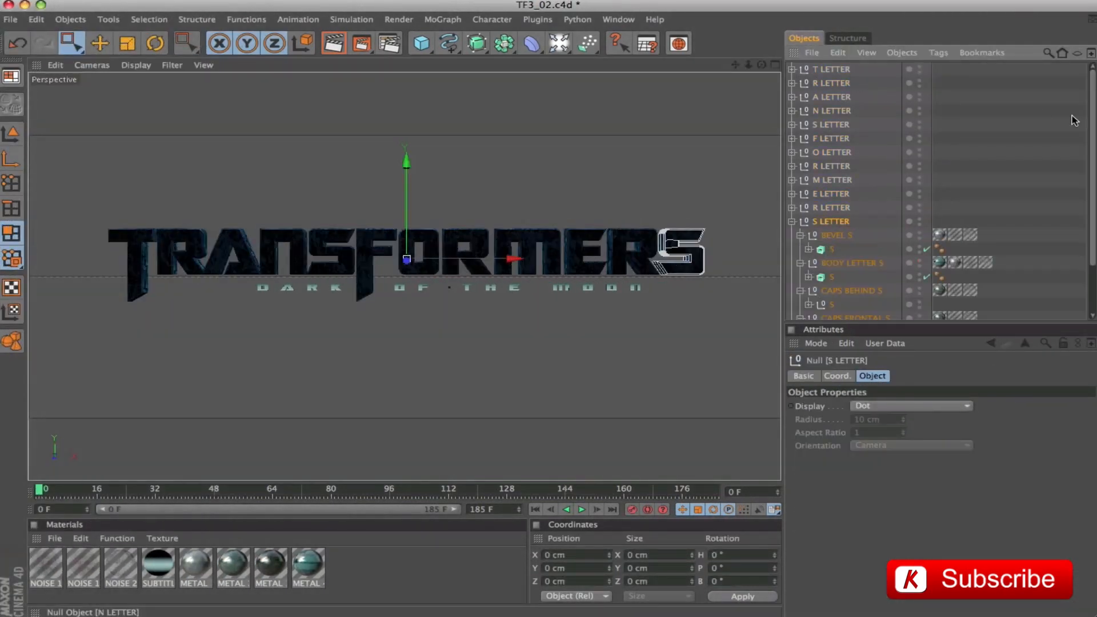
pyautogui.press('Left')
pyautogui.press('Up')
pyautogui.press('Right')
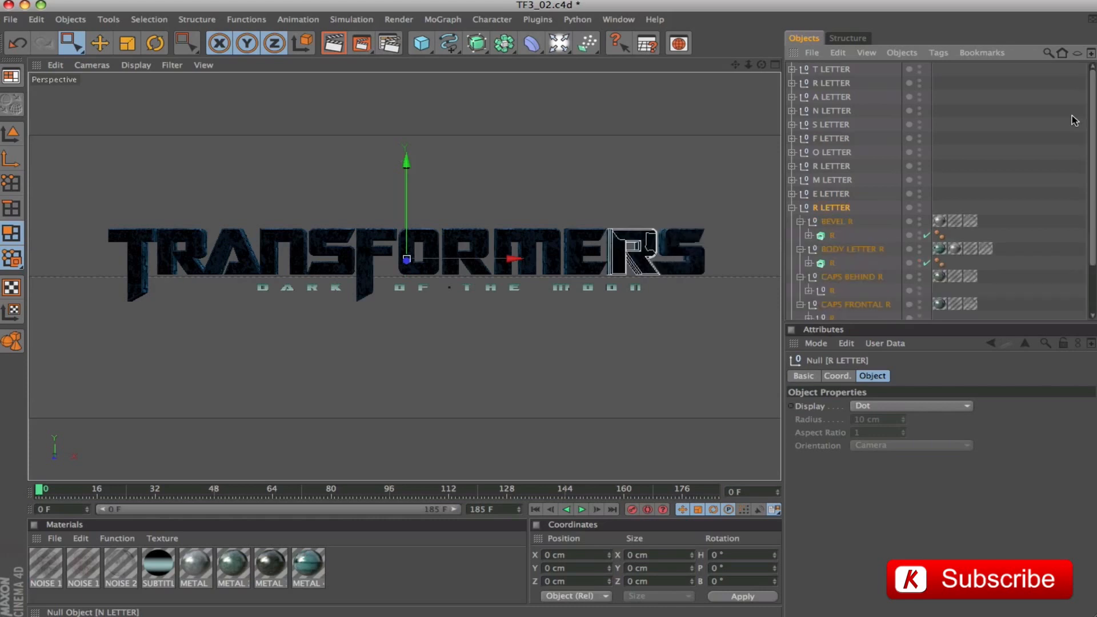
pyautogui.press('Left')
pyautogui.press('Up')
pyautogui.press('Right')
pyautogui.press('Up')
pyautogui.press('Up')
pyautogui.press('Up')
pyautogui.press('Up')
pyautogui.press('Up')
pyautogui.press('Up')
pyautogui.press('Up')
pyautogui.press('Up')
pyautogui.press('Up')
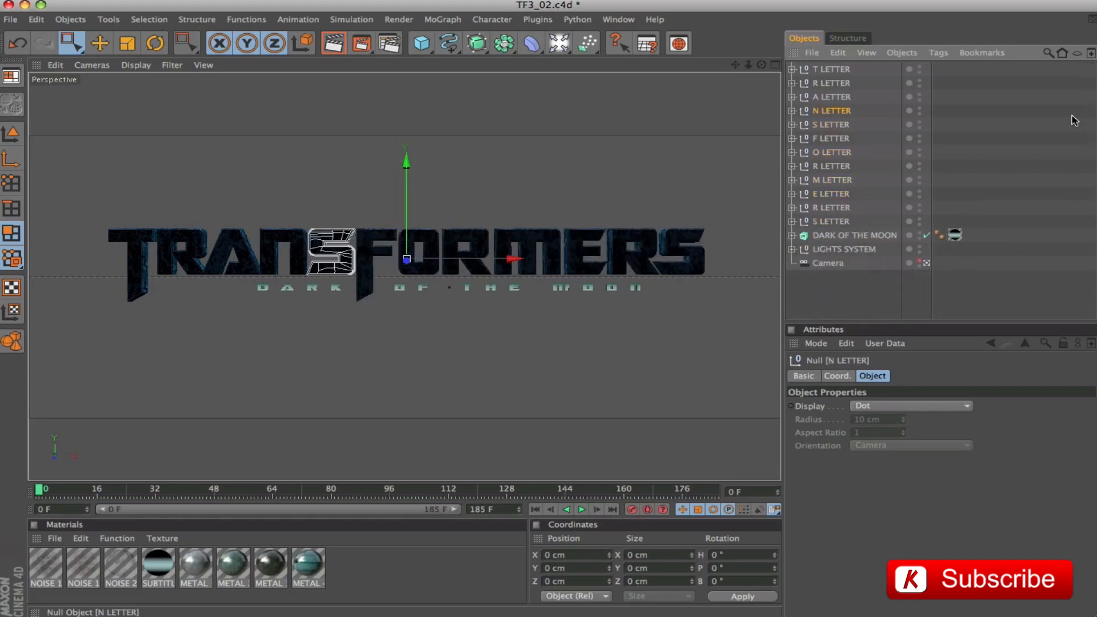
# Examine the bevel, body and cap parts inside T LETTER one by one, and collapse the group
pyautogui.press('Right')
pyautogui.press('Down')
pyautogui.press('Down')
pyautogui.press('Down')
pyautogui.press('Down')
pyautogui.press('Down')
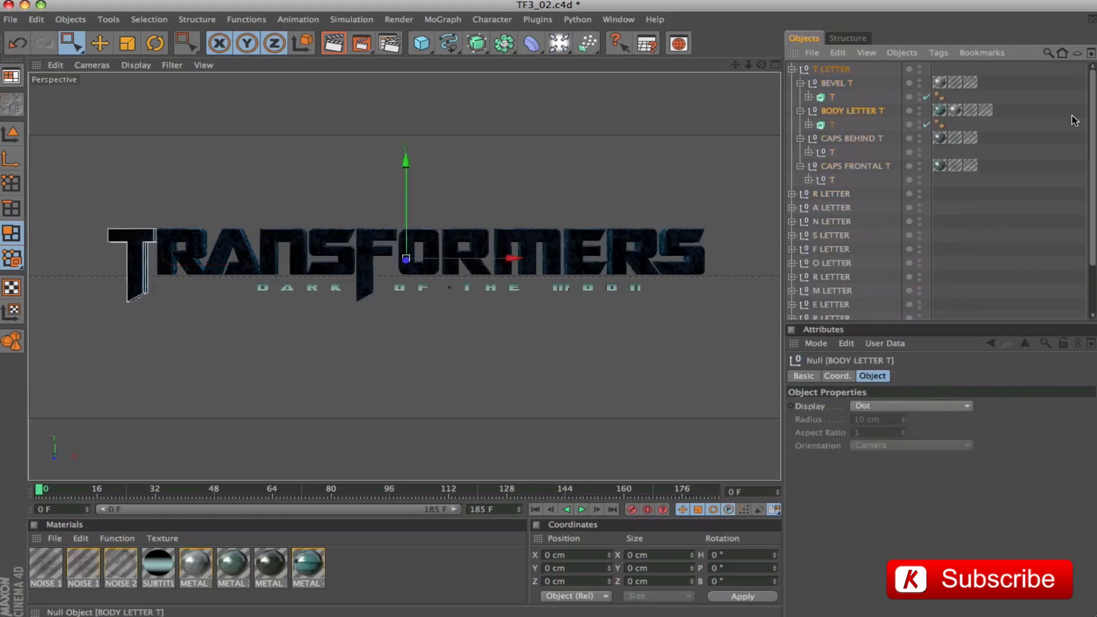
pyautogui.press('Up')
pyautogui.press('Up')
pyautogui.press('Up')
pyautogui.press('Up')
pyautogui.press('Up')
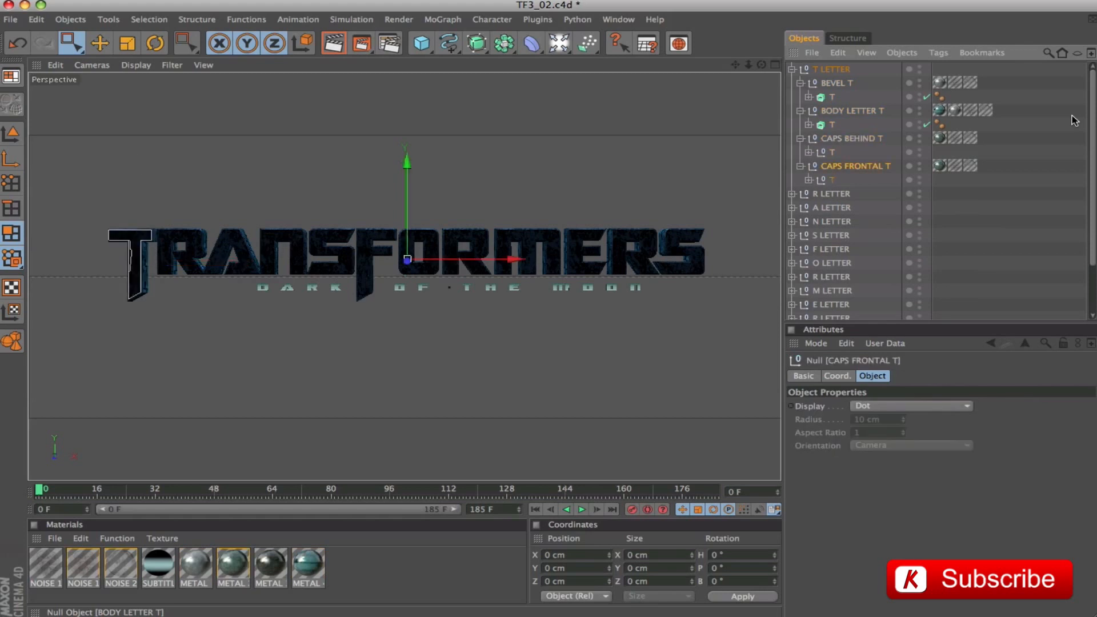
pyautogui.press('Left')
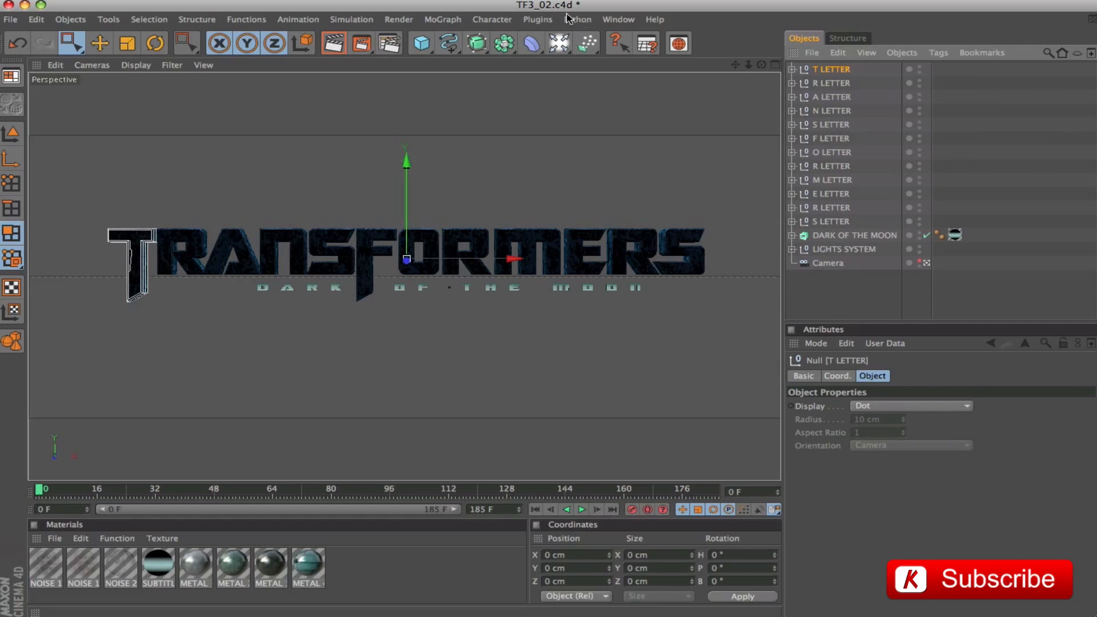
# Clear the selection, hide LIGHTS SYSTEM, and leave the scene camera's view for the free editor view
pyautogui.click(360, 293)
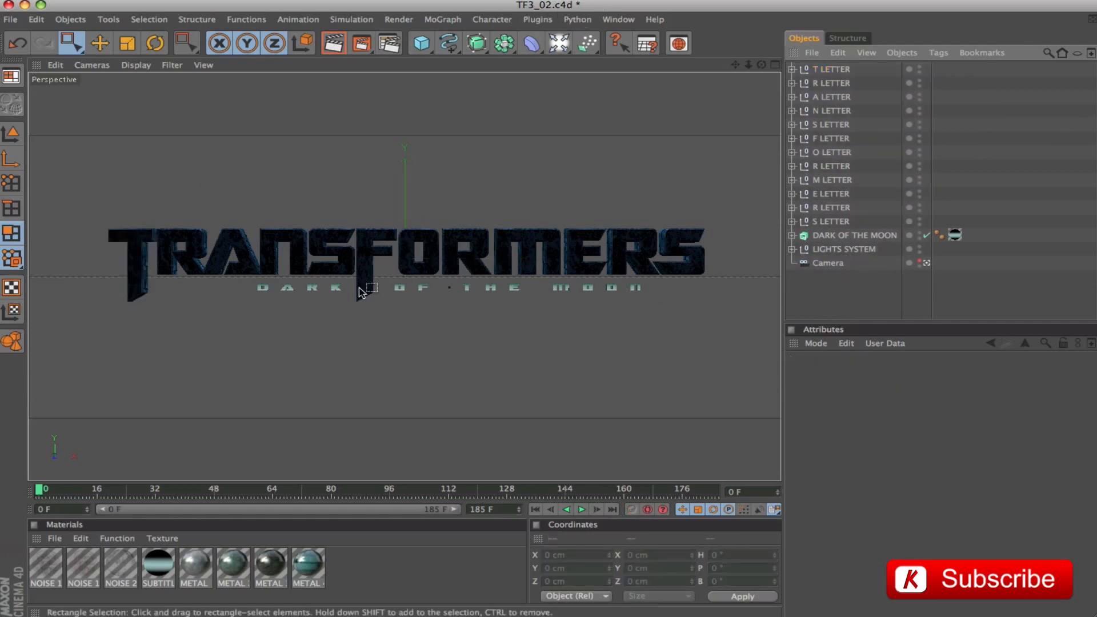
pyautogui.press('super+Tab')
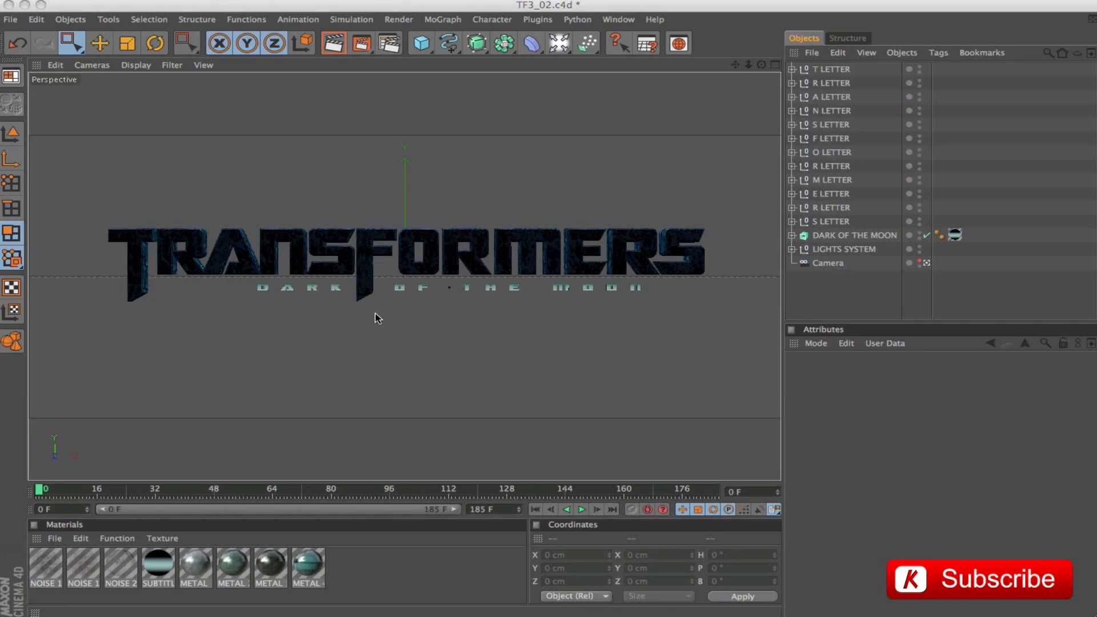
pyautogui.doubleClick(919, 246)
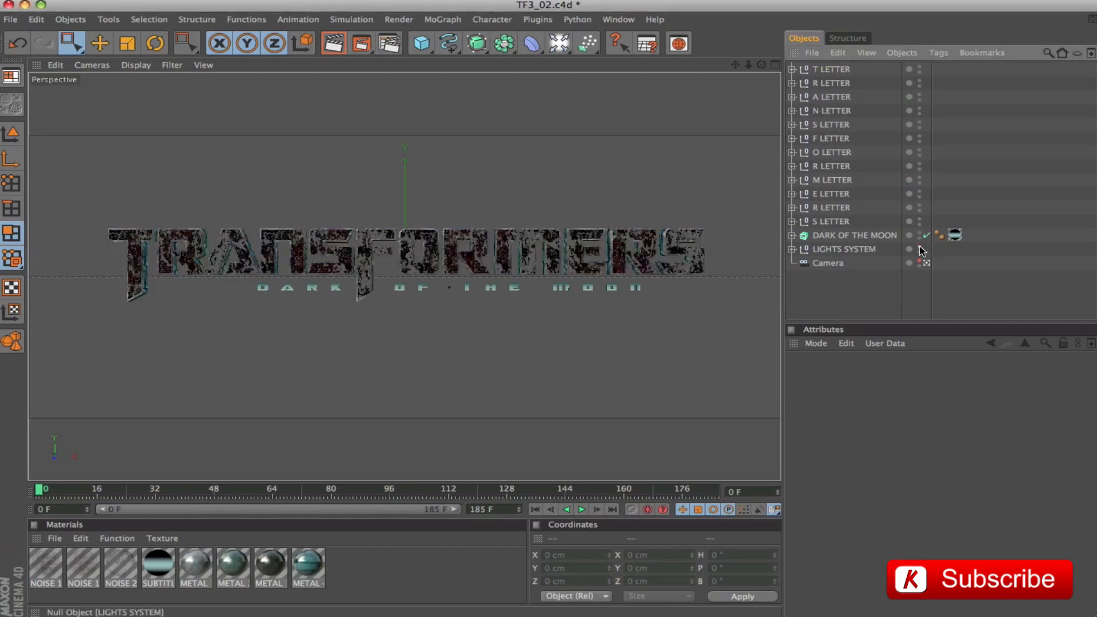
pyautogui.click(926, 262)
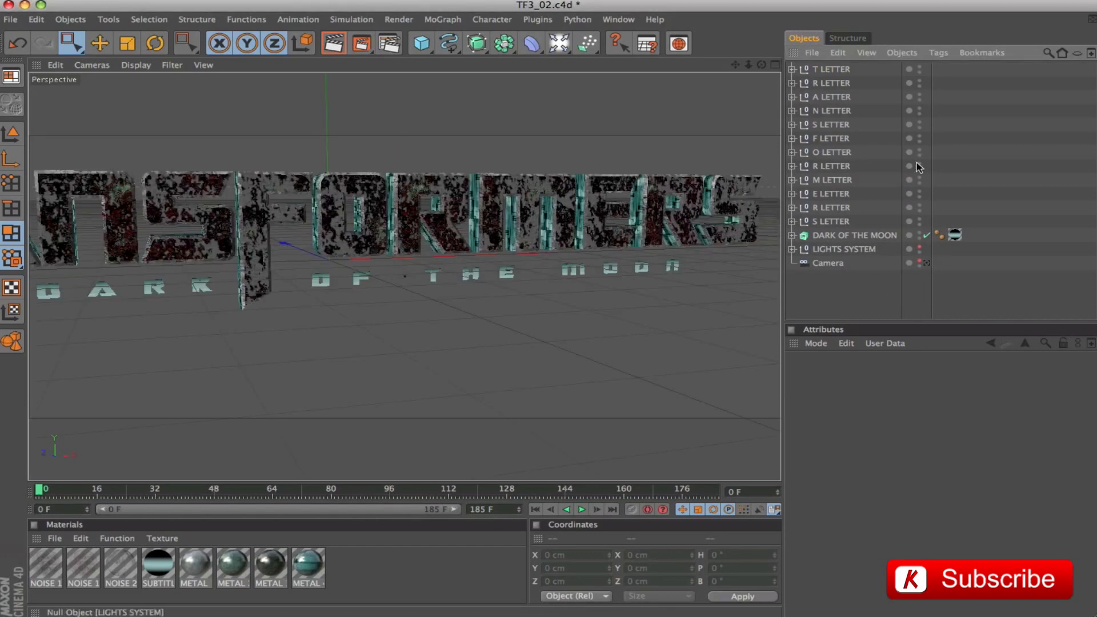
# Frame the T inside CAPS FRONTAL T in the viewport and render a preview of its texture
pyautogui.click(831, 70)
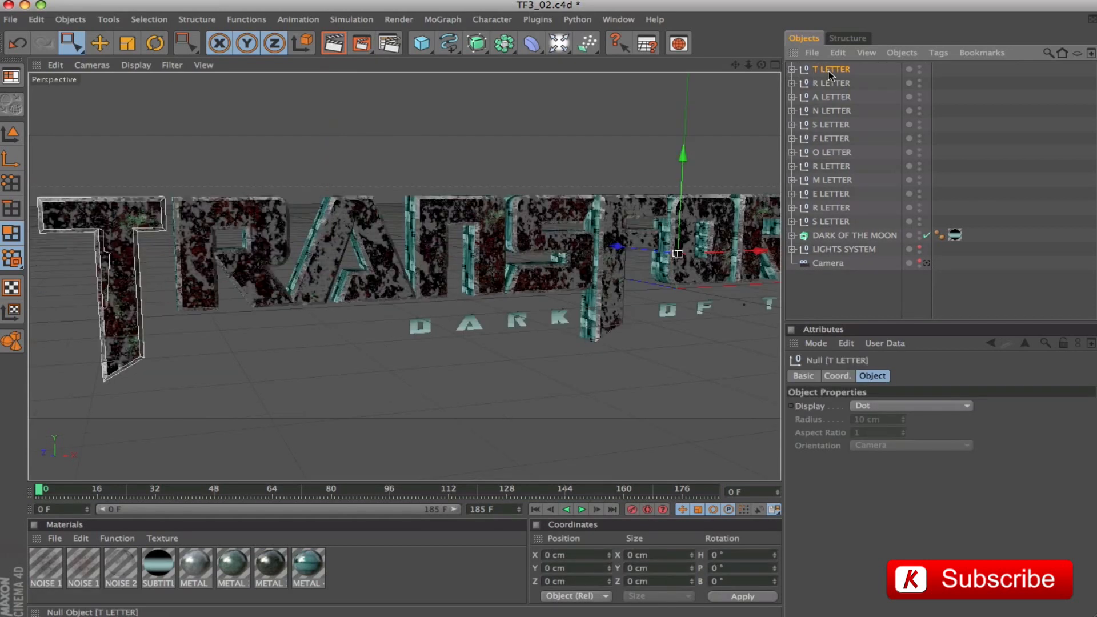
pyautogui.click(791, 69)
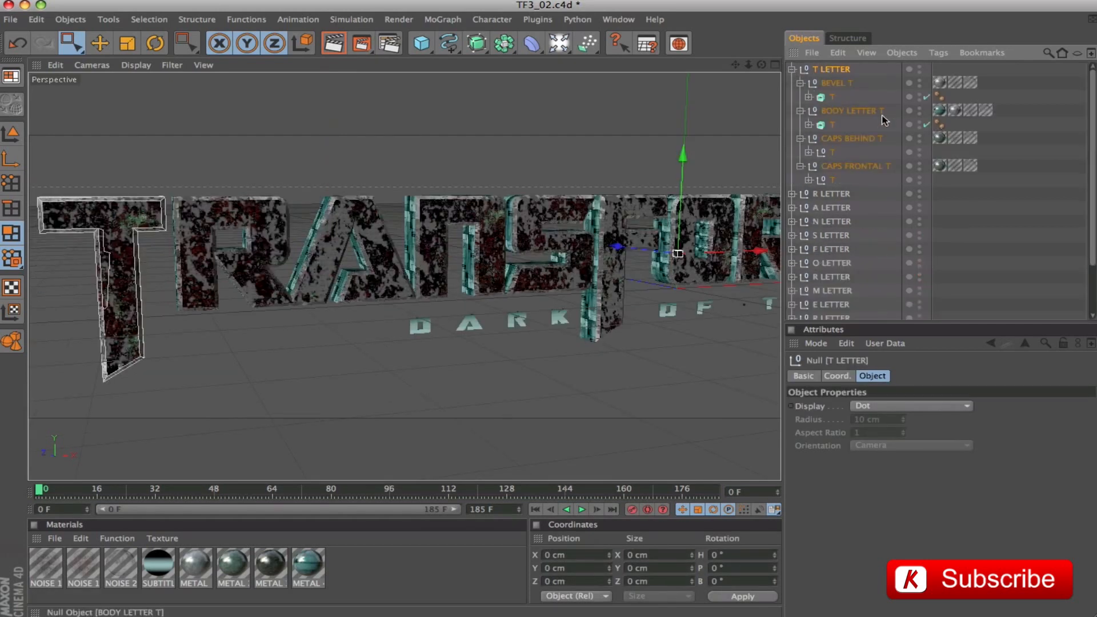
pyautogui.click(831, 180)
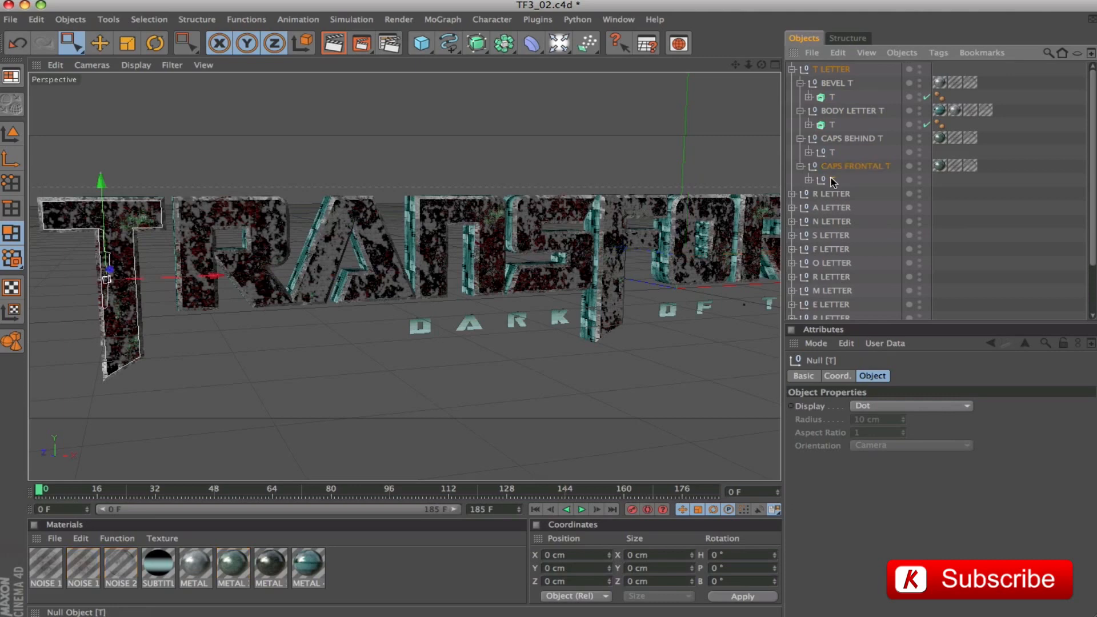
pyautogui.press('o')
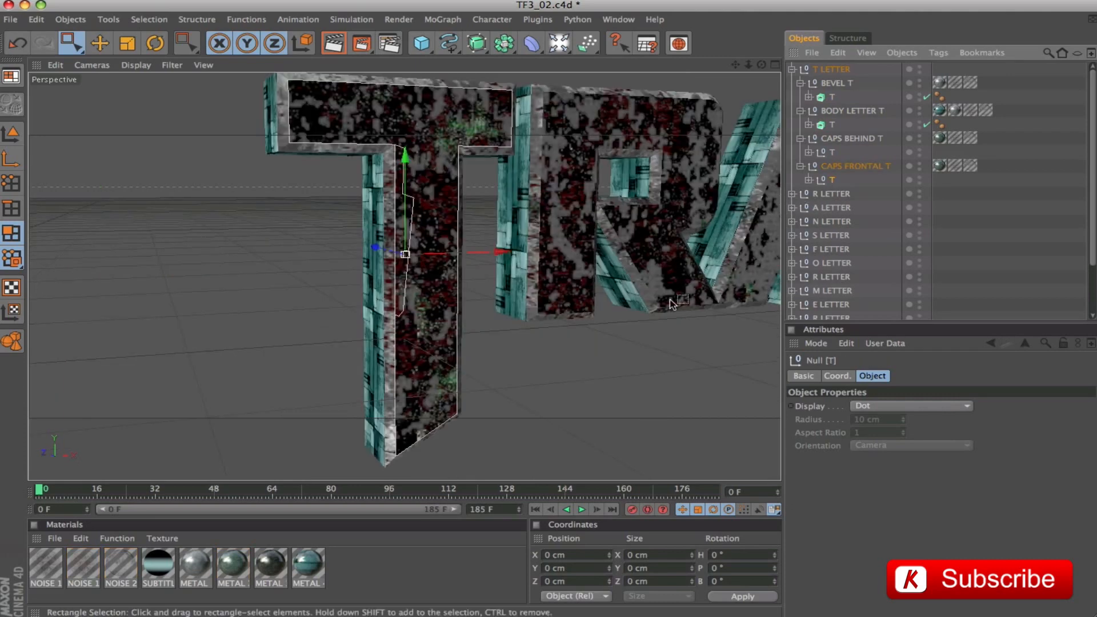
pyautogui.scroll(-3, 1091, 191)
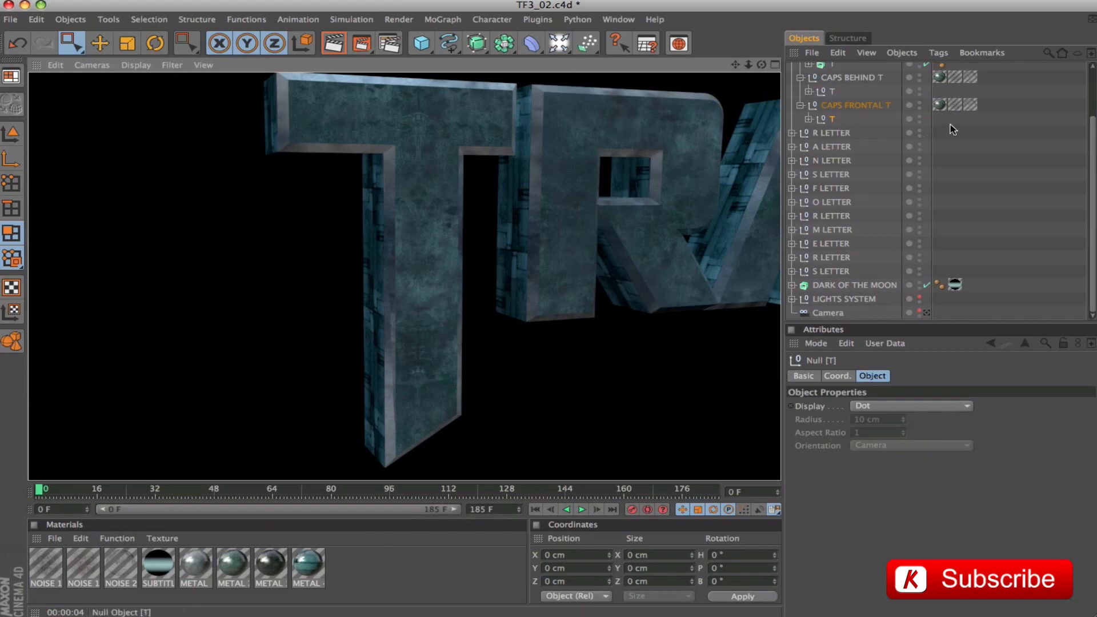
# Set Offset U to 38% and Offset V to 9% on the METAL 2 texture tag of CAPS FRONTAL T
pyautogui.click(940, 105)
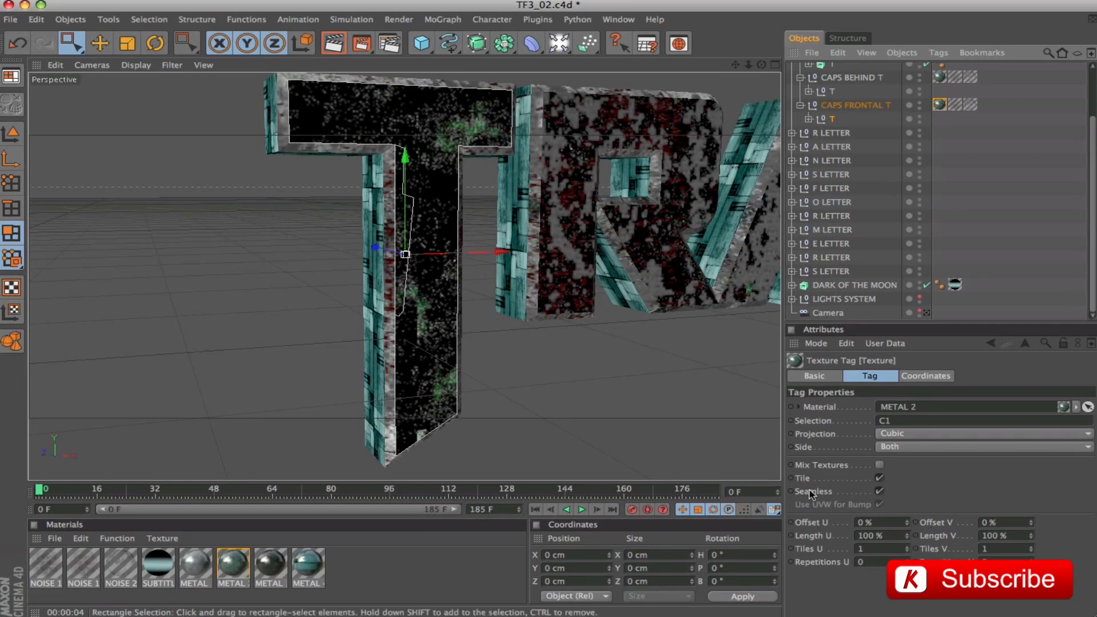
pyautogui.click(903, 524)
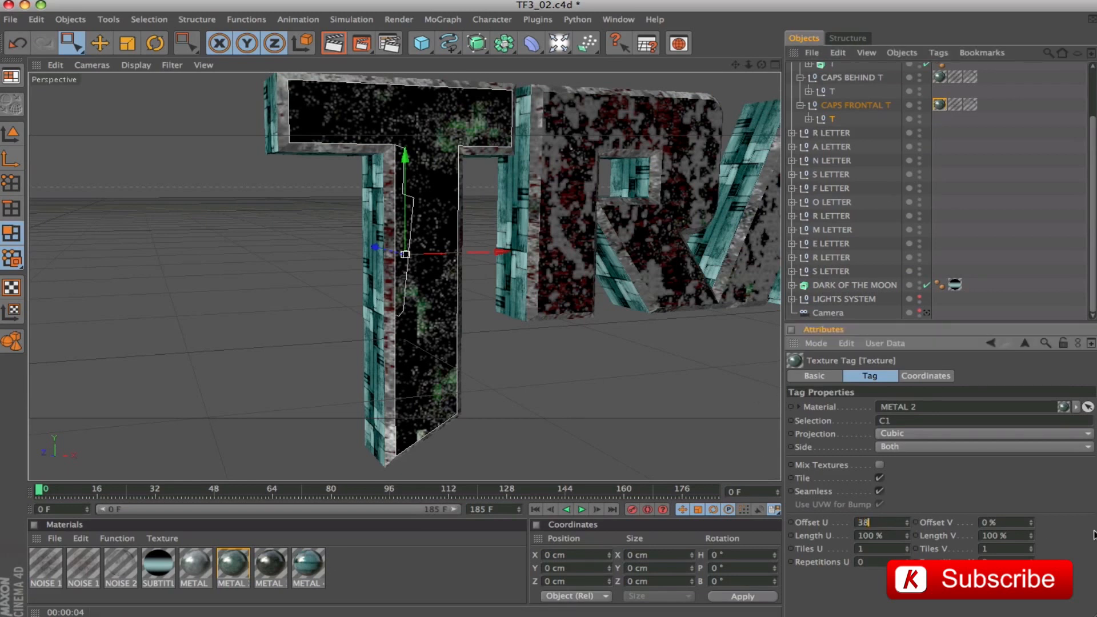
pyautogui.press('Tab')
pyautogui.write('9')
pyautogui.press('Tab')
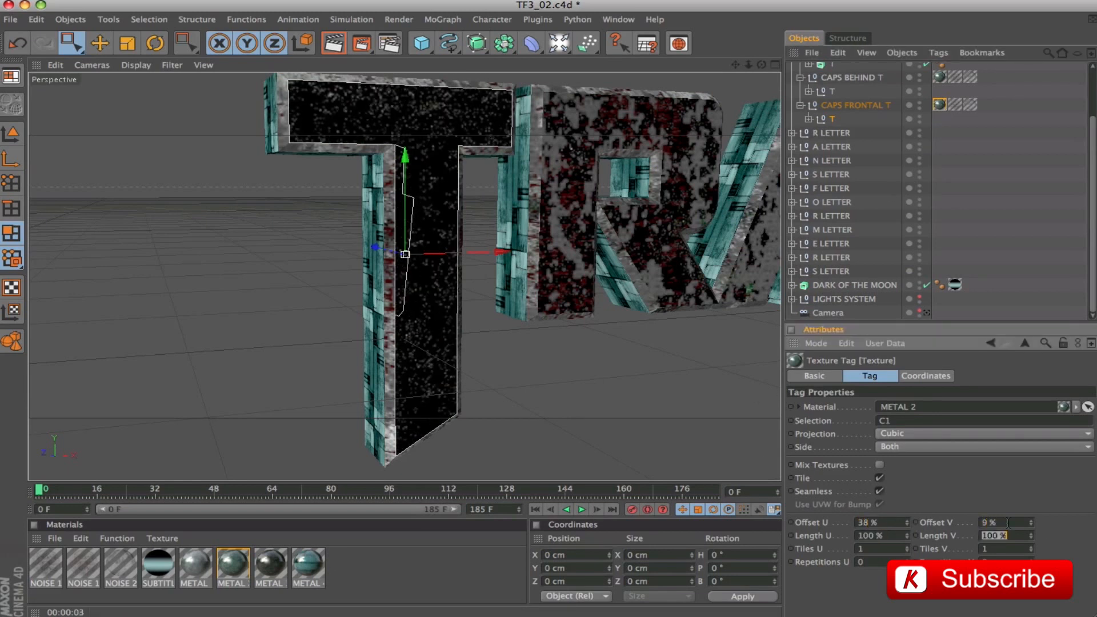
# Set Length V to 105% on the METAL 2 texture tag of CAPS FRONTAL T and collapse T LETTER
pyautogui.write('105')
pyautogui.press('Return')
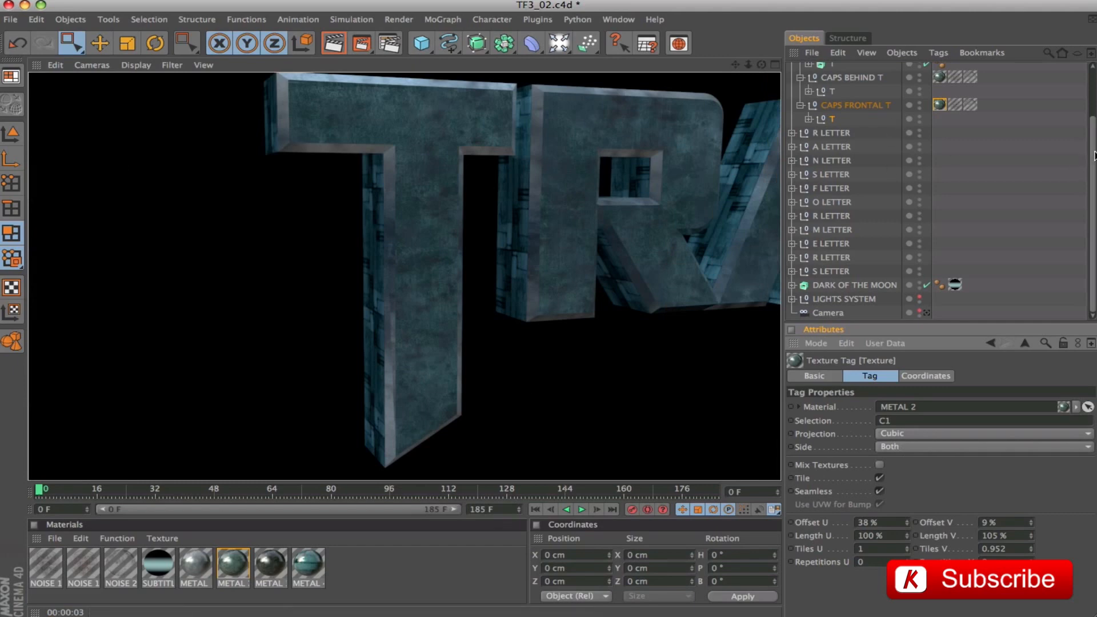
pyautogui.scroll(5, 1095, 156)
pyautogui.click(792, 69)
# Frame the R inside CAPS FRONTAL R of the first R LETTER and render a preview of its texture
pyautogui.click(792, 83)
pyautogui.click(832, 194)
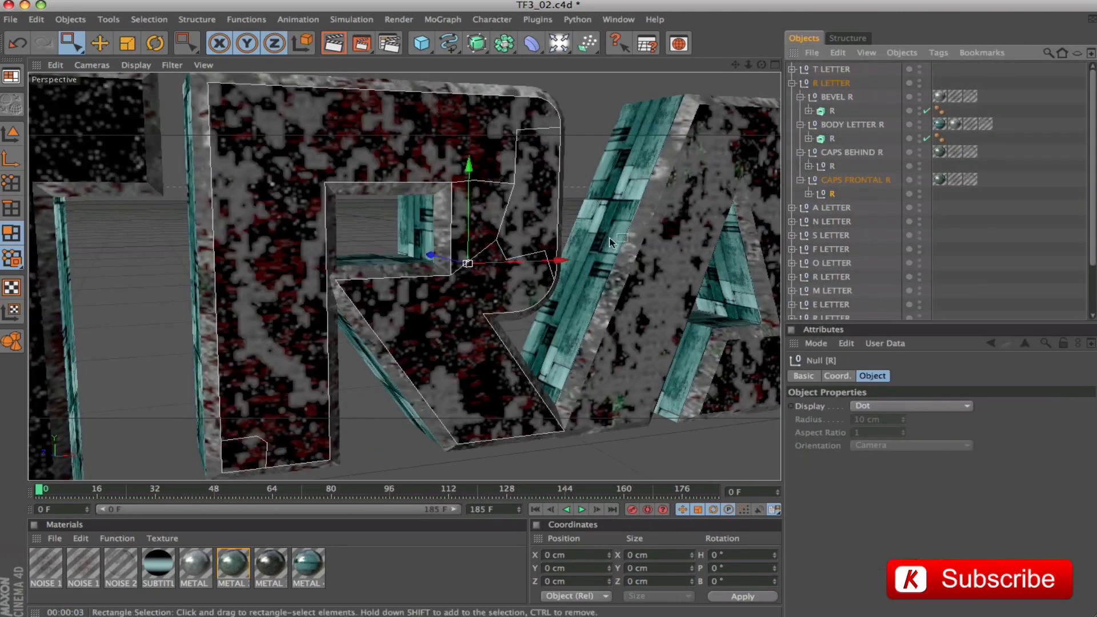
pyautogui.press('super+r')
# Frame the A inside CAPS FRONTAL A, preview its render, and check the settings of its METAL 2 texture tag
pyautogui.click(792, 83)
pyautogui.click(791, 97)
pyautogui.click(832, 195)
pyautogui.press('o')
pyautogui.click(800, 194)
pyautogui.click(817, 208)
pyautogui.press('o')
pyautogui.press('super+r')
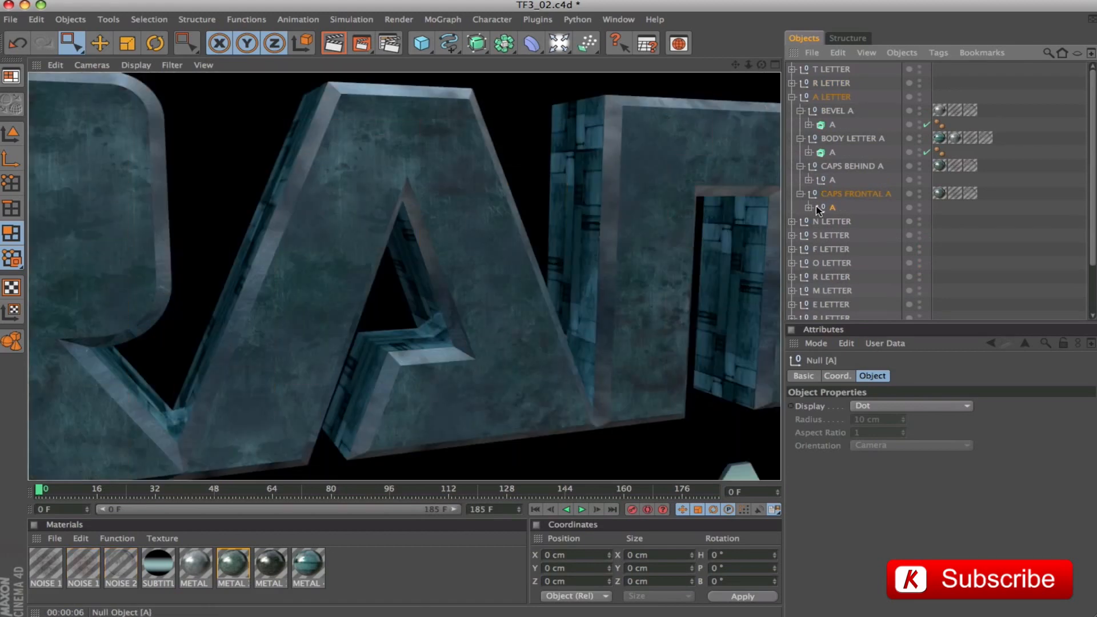
pyautogui.click(939, 193)
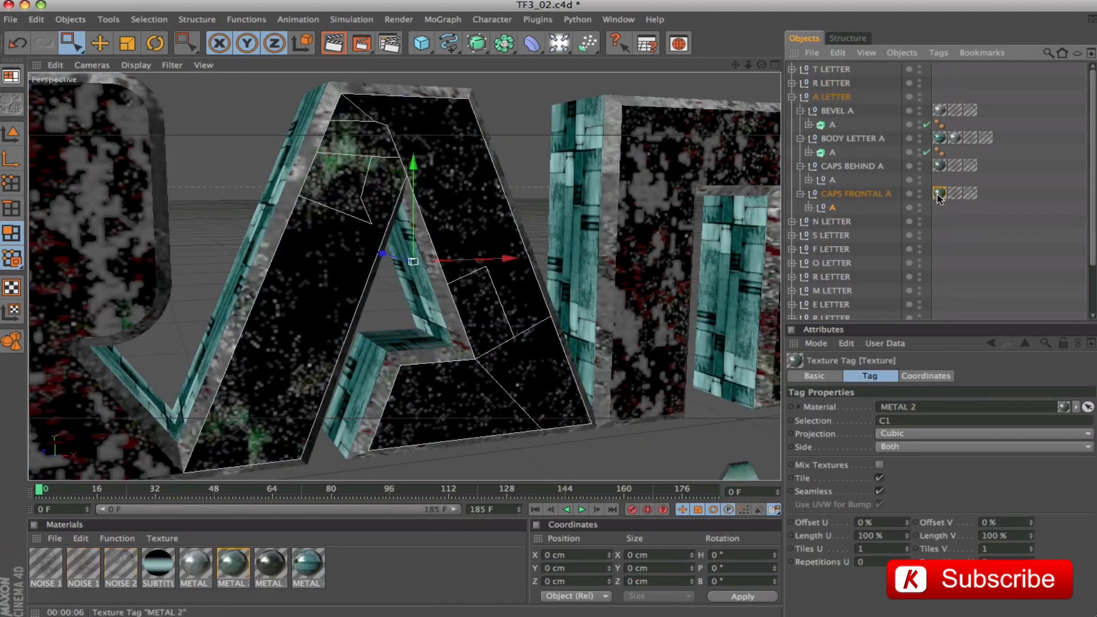
pyautogui.press('super+r')
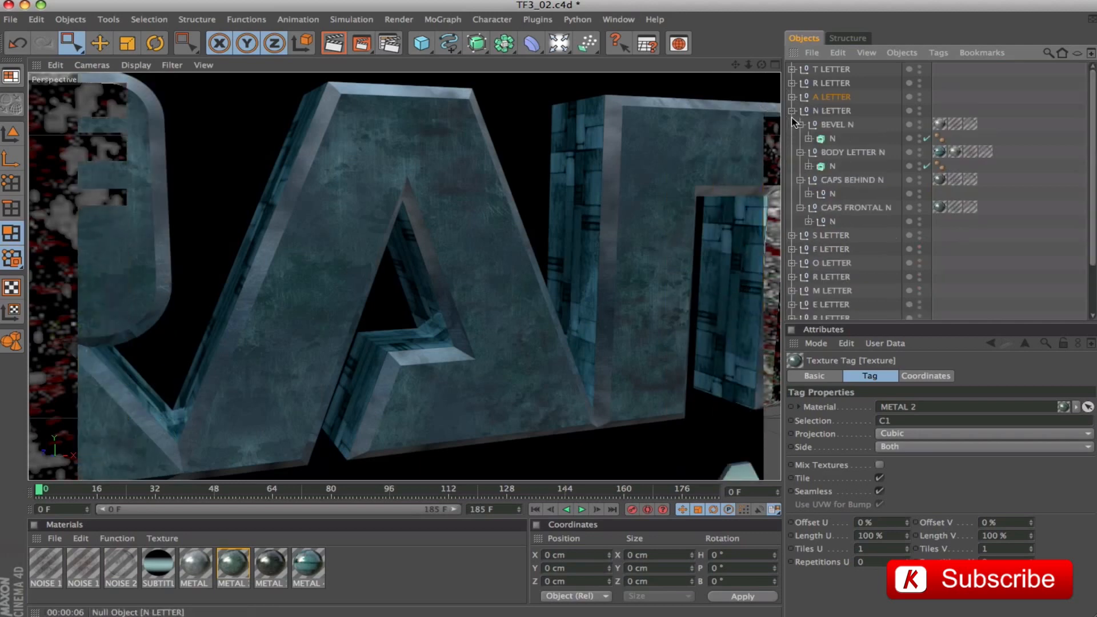
# Frame and preview the front caps of N LETTER and the first S LETTER one after the other
pyautogui.click(822, 222)
pyautogui.press('o')
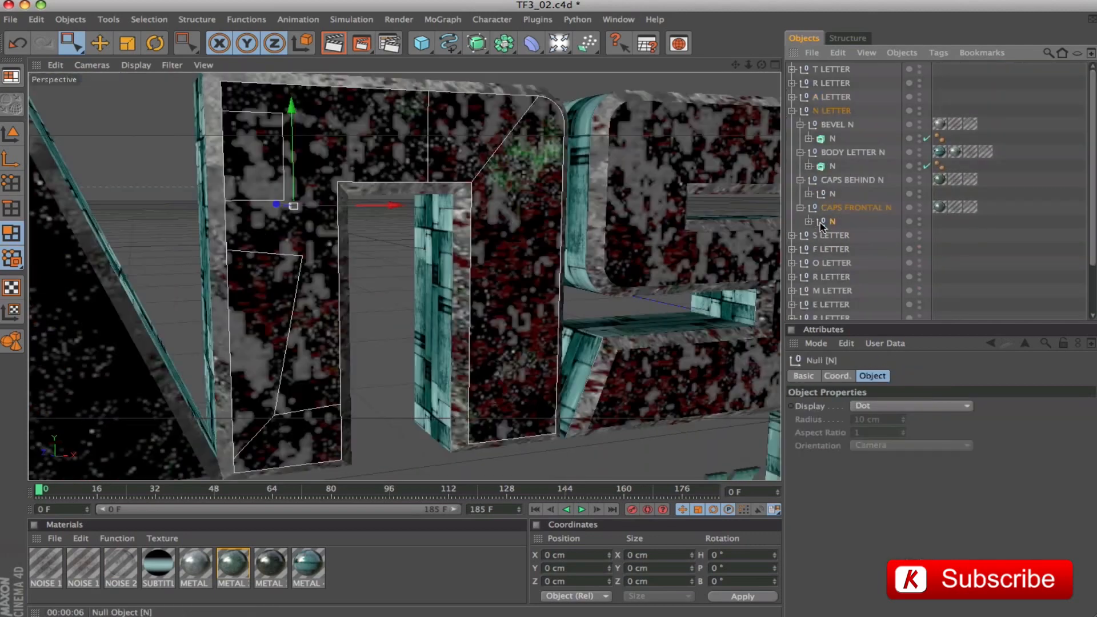
pyautogui.press('super+r')
pyautogui.click(822, 235)
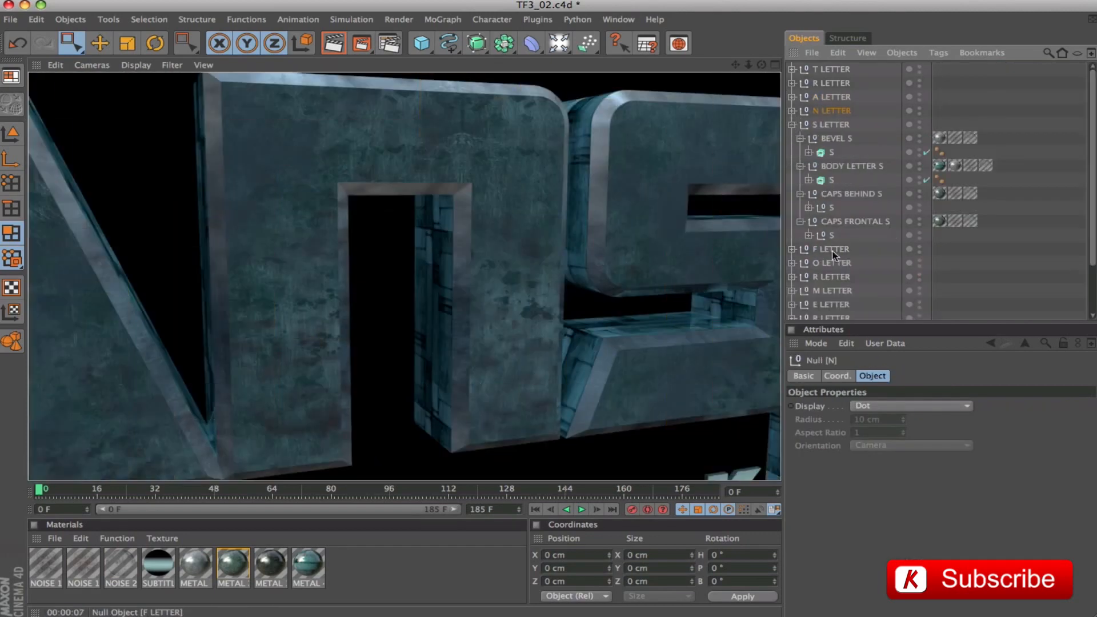
pyautogui.press('o')
pyautogui.press('super+r')
# Frame the F inside CAPS FRONTAL F and render a preview of its texture
pyautogui.click(830, 250)
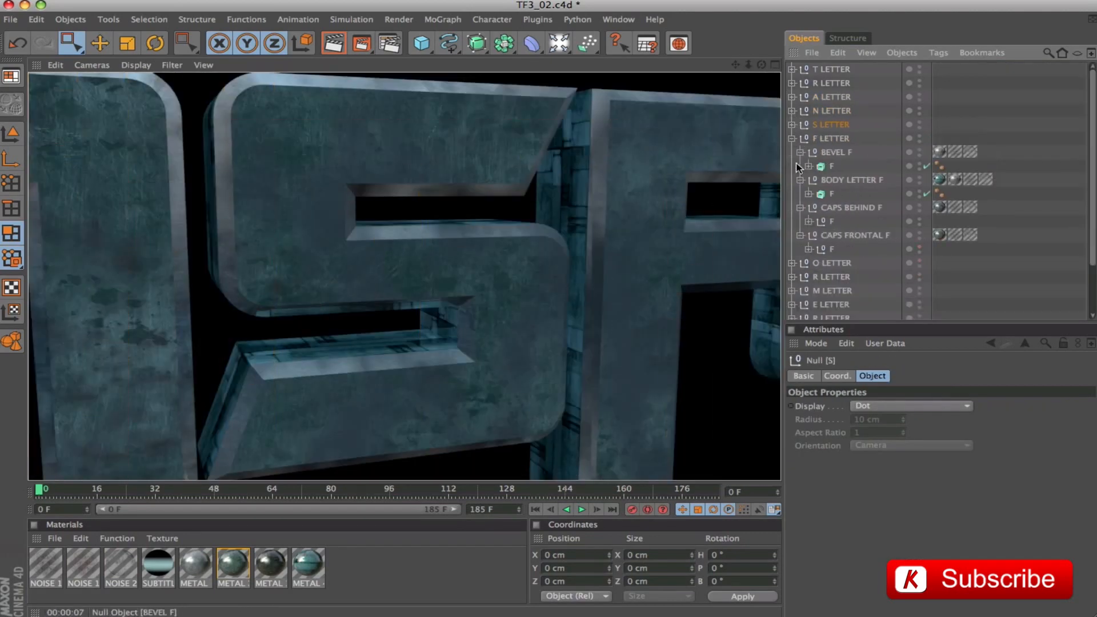
pyautogui.press('o')
pyautogui.press('super+r')
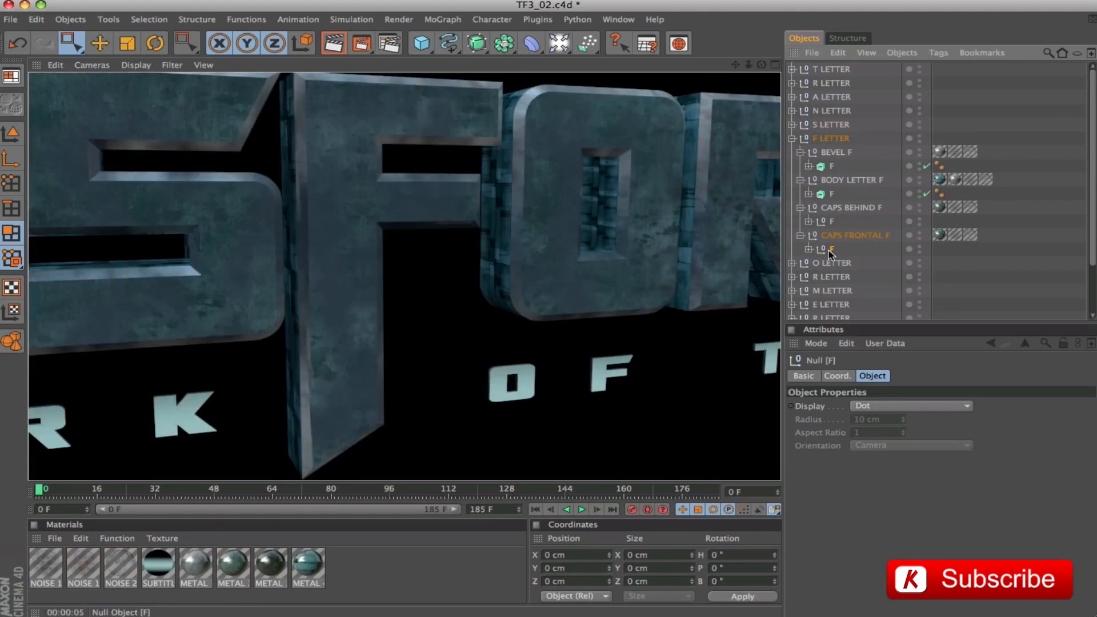
# Try Offset U 38%, Offset V 16% and Length V 105% on the METAL 2 texture tag of CAPS FRONTAL F
pyautogui.click(940, 235)
pyautogui.doubleClick(870, 523)
pyautogui.write('38')
pyautogui.doubleClick(994, 523)
pyautogui.write('16')
pyautogui.doubleClick(998, 536)
pyautogui.write('105')
pyautogui.press('super+r')
pyautogui.press('super+z')
pyautogui.press('super+r')
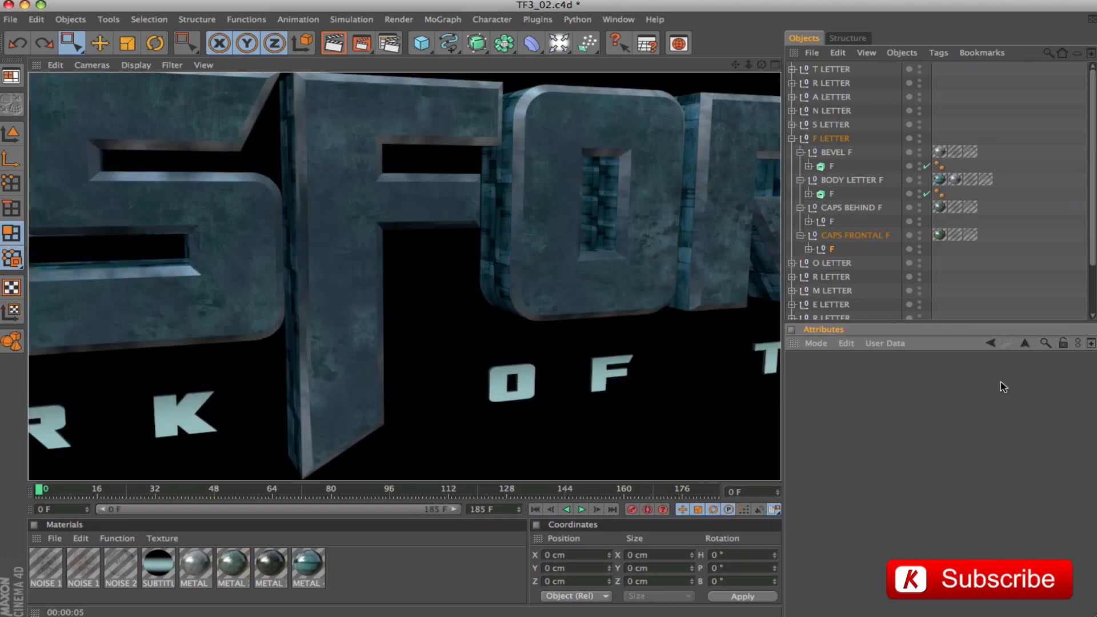
# Set Offset U to 5% on the METAL 2 texture tag of CAPS FRONTAL F and collapse F LETTER
pyautogui.click(940, 235)
pyautogui.click(907, 521)
pyautogui.press('super+r')
pyautogui.click(907, 521)
pyautogui.press('super+r')
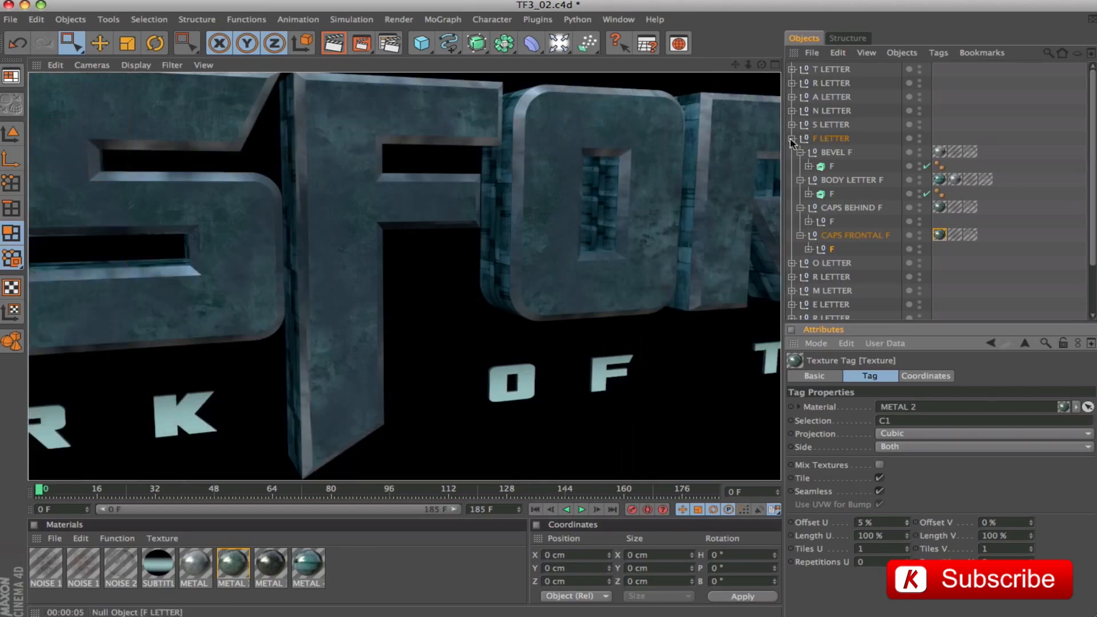
pyautogui.click(793, 139)
# Frame and preview the front caps of O LETTER and the R LETTER that follows it
pyautogui.click(792, 152)
pyautogui.click(831, 262)
pyautogui.press('s')
pyautogui.press('super+r')
pyautogui.click(792, 152)
pyautogui.click(791, 167)
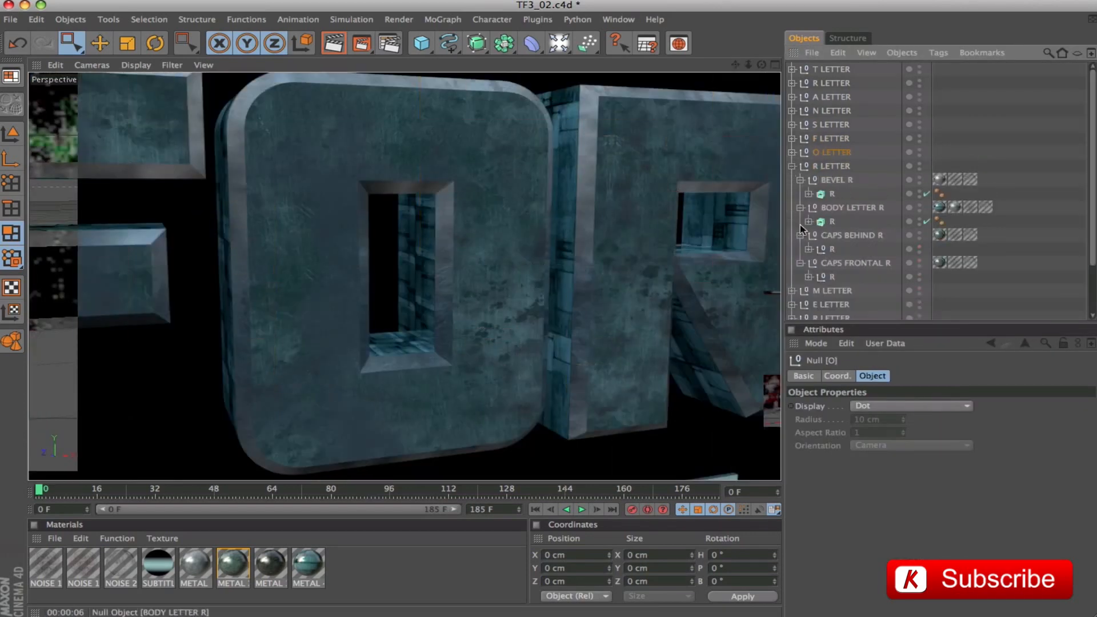
pyautogui.click(832, 277)
pyautogui.press('s')
pyautogui.press('super+r')
# Frame and preview the front caps of M LETTER and E LETTER one after the other
pyautogui.click(792, 166)
pyautogui.click(792, 180)
pyautogui.click(833, 291)
pyautogui.press('s')
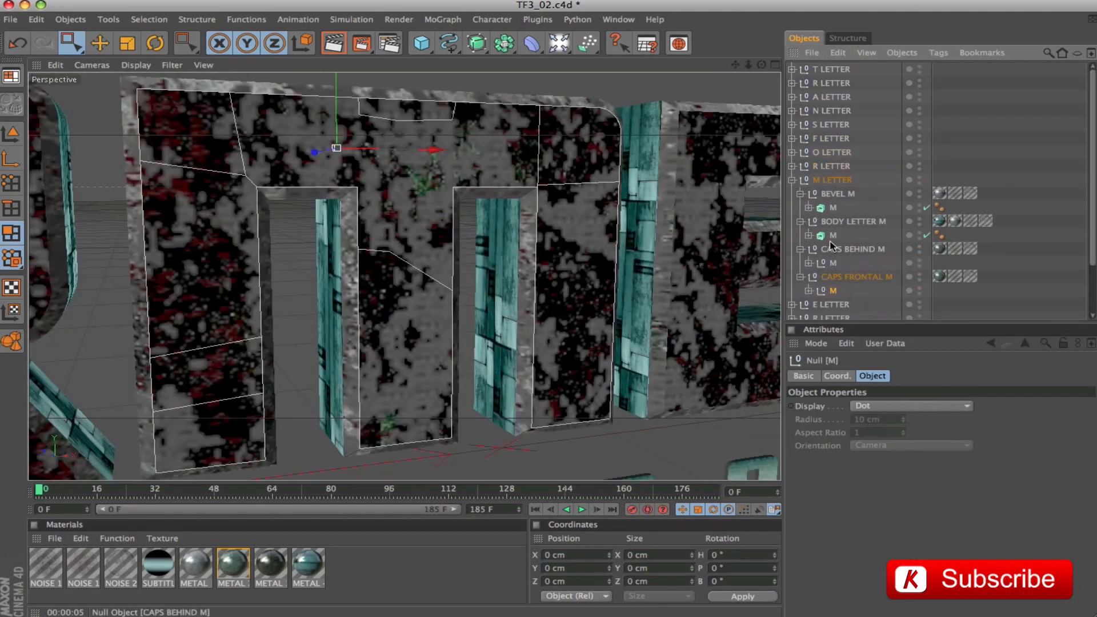
pyautogui.press('super+r')
pyautogui.click(792, 180)
pyautogui.click(792, 194)
pyautogui.click(831, 304)
pyautogui.press('s')
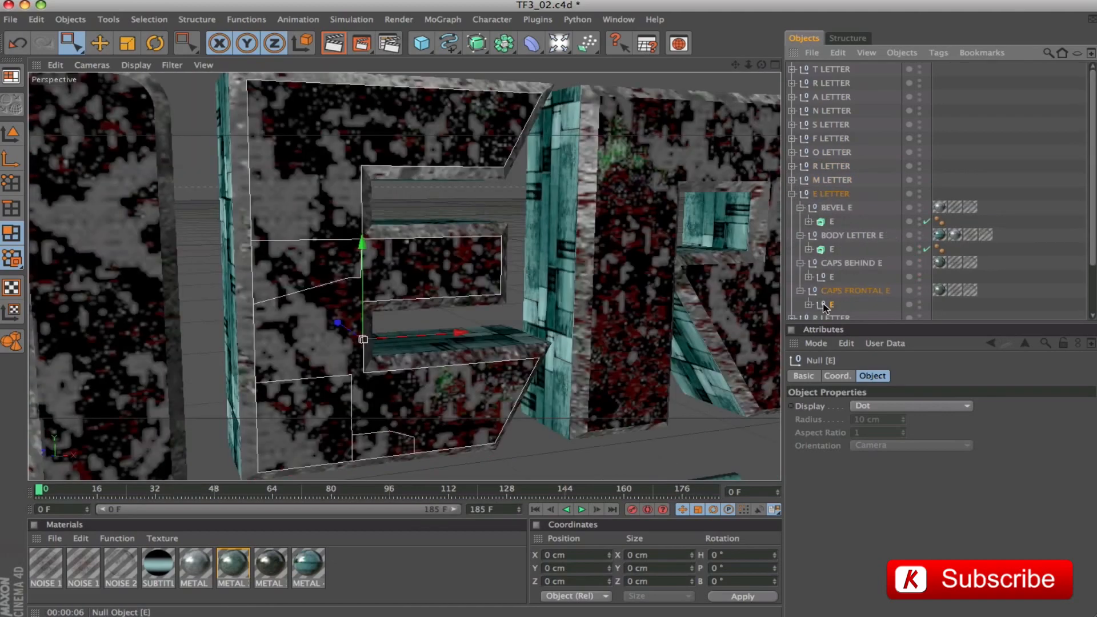
pyautogui.press('super+r')
# Collapse E LETTER, frame the front cap of the last R LETTER and render a preview of its texture
pyautogui.click(792, 194)
pyautogui.click(792, 207)
pyautogui.click(826, 309)
pyautogui.click(826, 314)
pyautogui.press('s')
pyautogui.press('super+r')
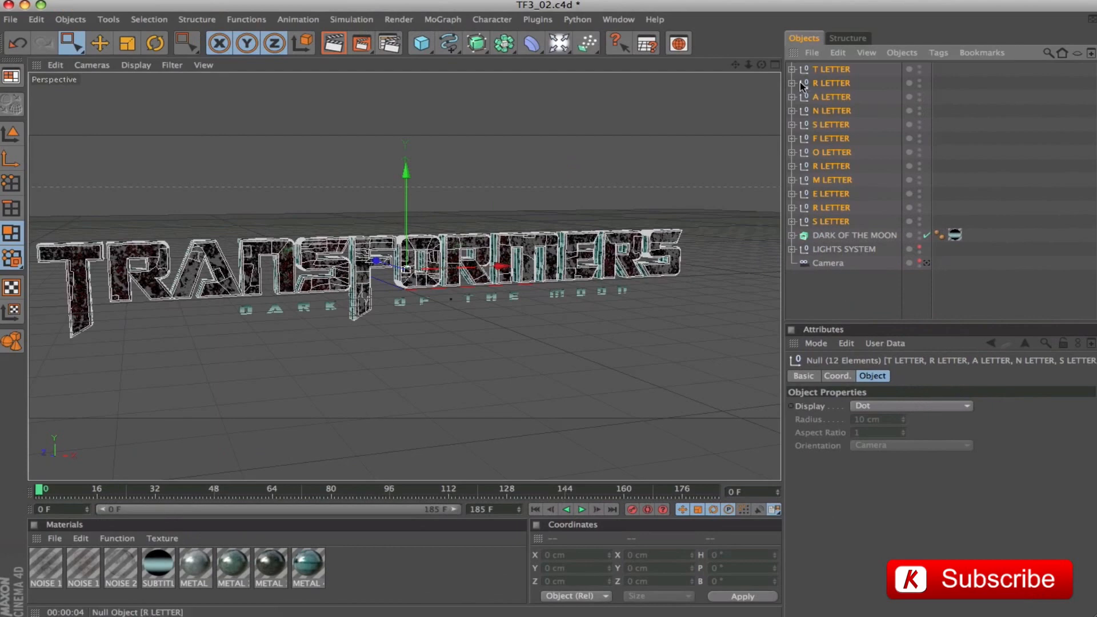
# Center the whole title in the view, render a preview with nothing selected, and save the project
pyautogui.moveTo(737, 66); pyautogui.dragTo(771, 63)
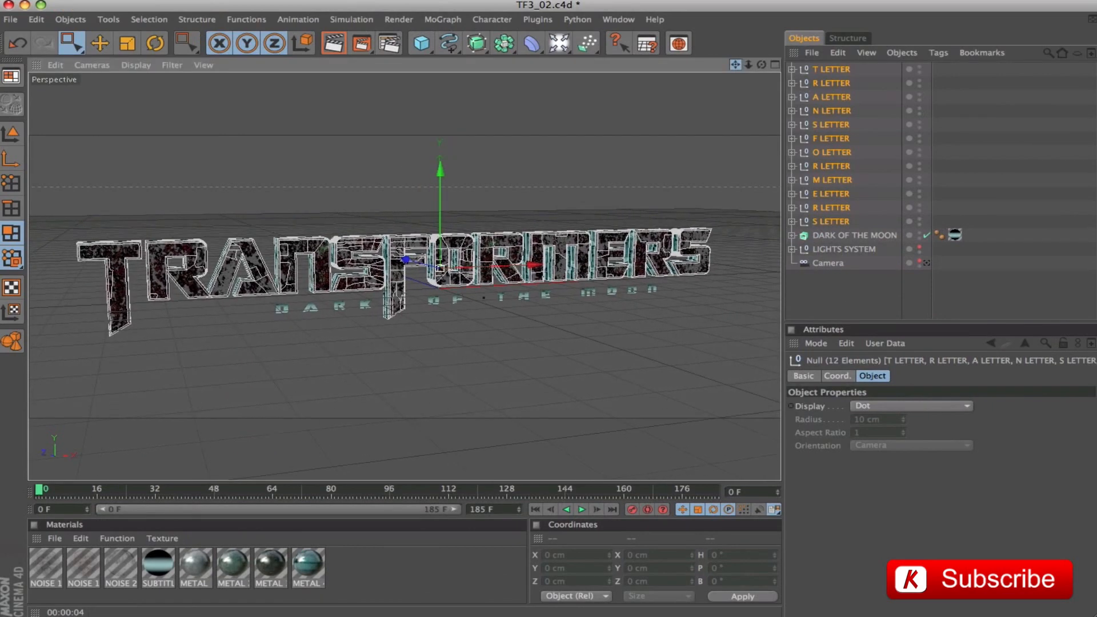
pyautogui.click(840, 301)
pyautogui.press('super+r')
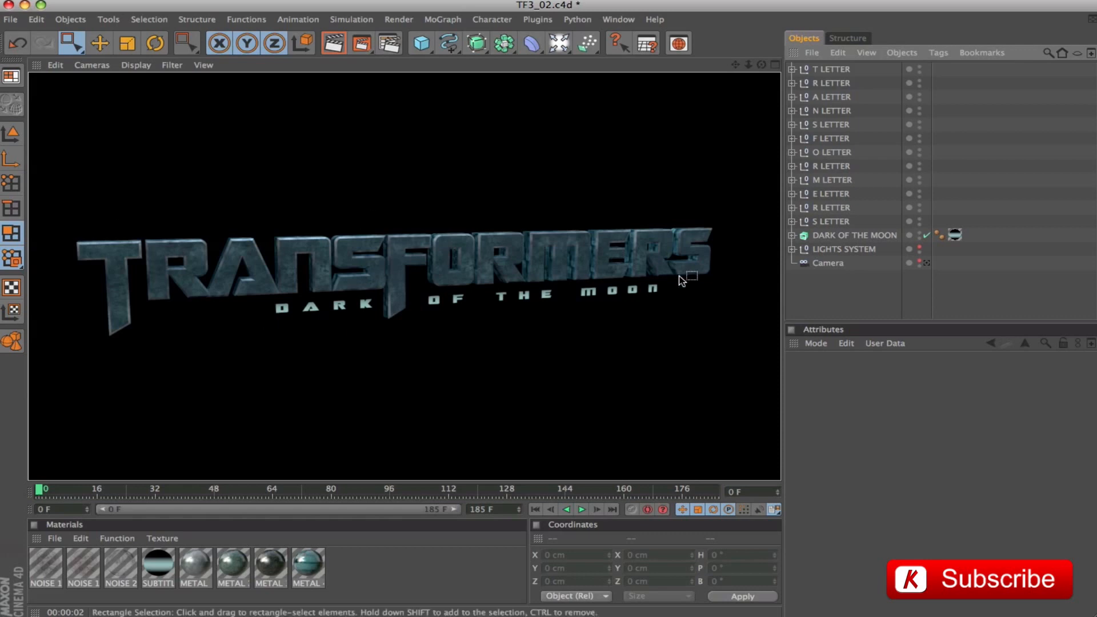
pyautogui.press('super+s')
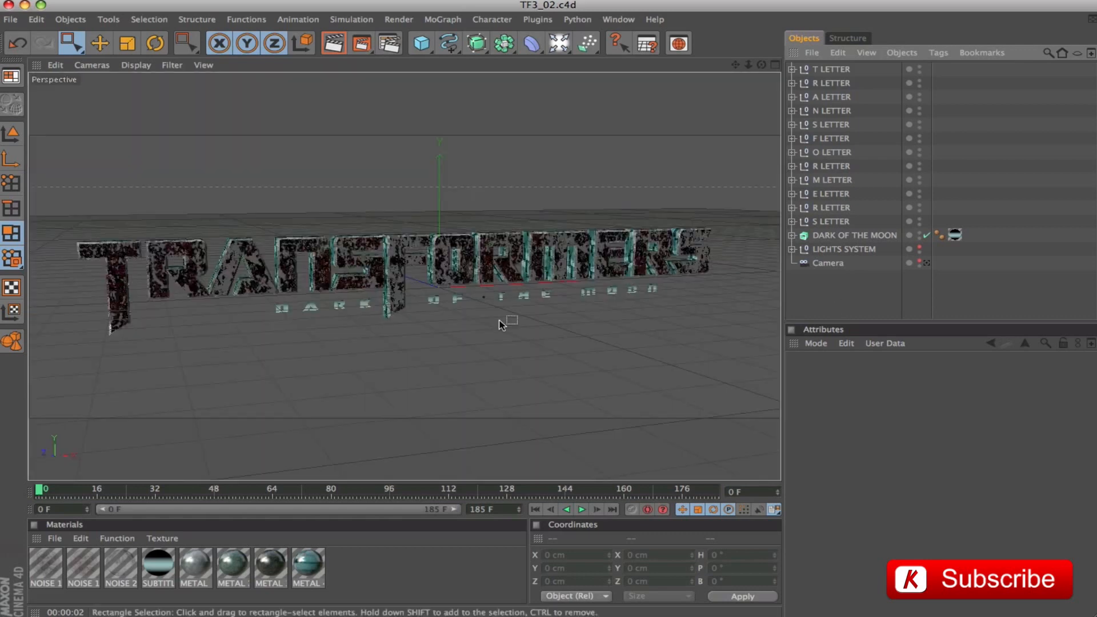
# Return to the scene camera's view with LIGHTS SYSTEM shown again, and save the project as TF3_03.c4d
pyautogui.click(928, 263)
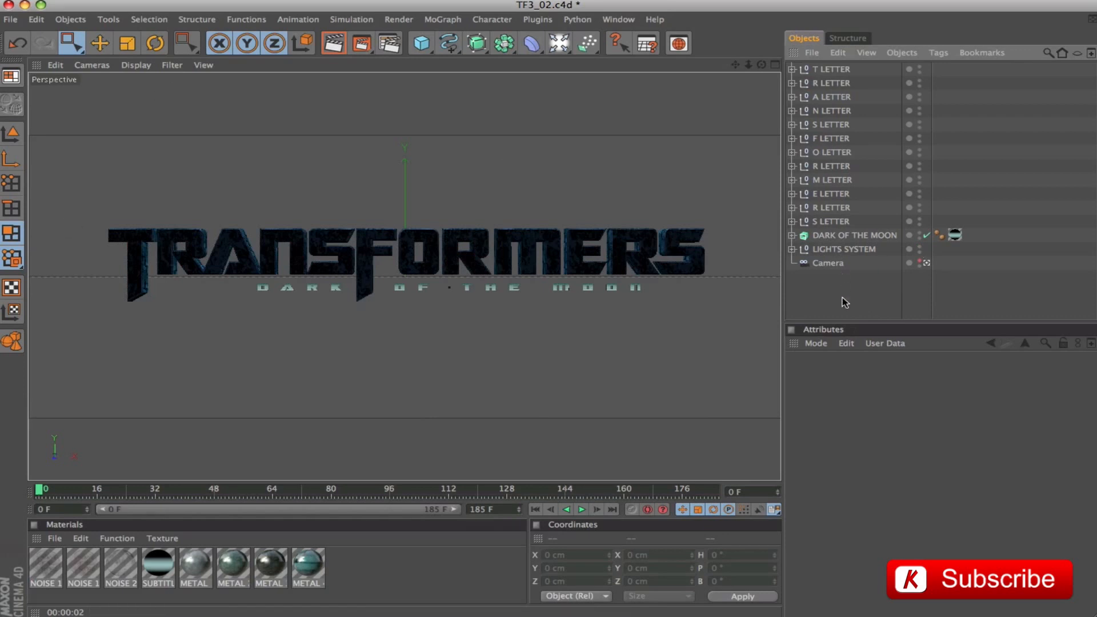
pyautogui.press('super+s')
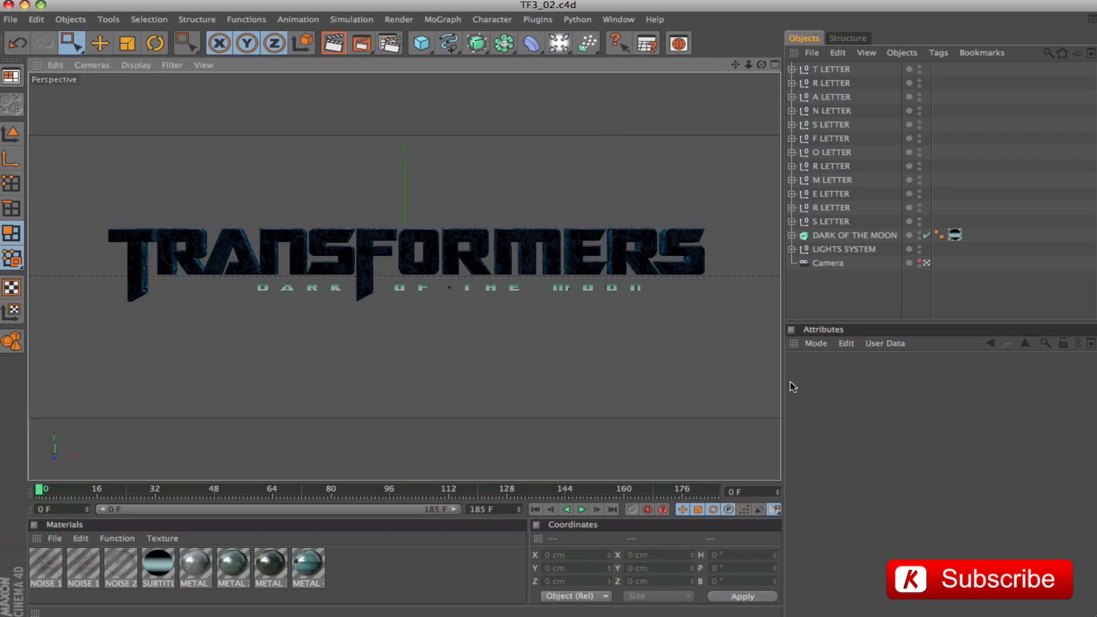
pyautogui.press('super+shift+s')
pyautogui.click(483, 51)
pyautogui.press('BackSpace')
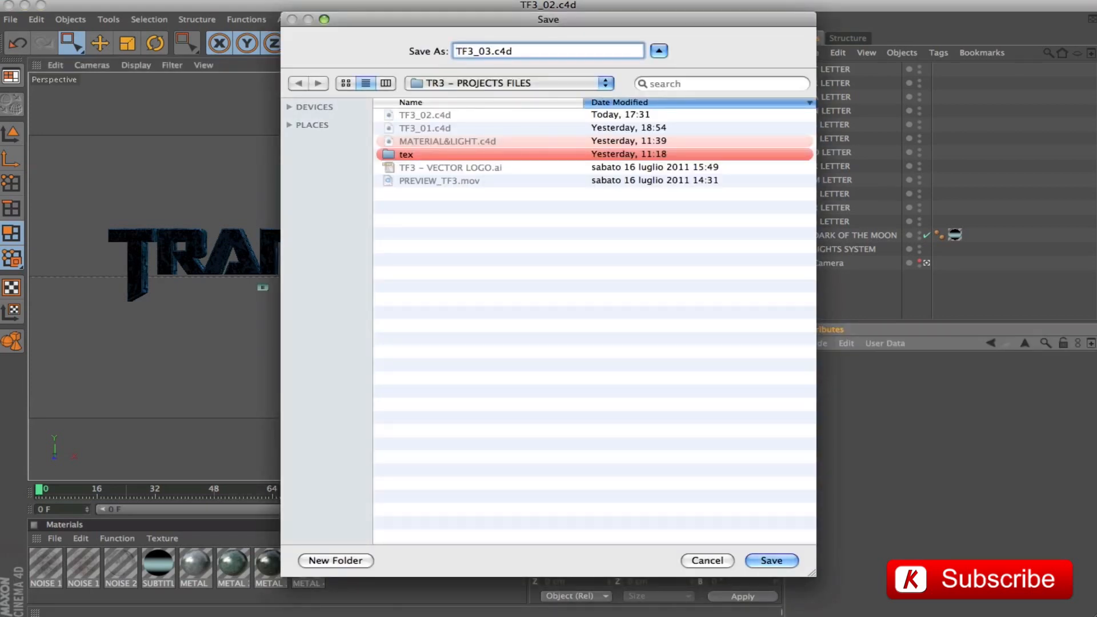
pyautogui.press('Return')
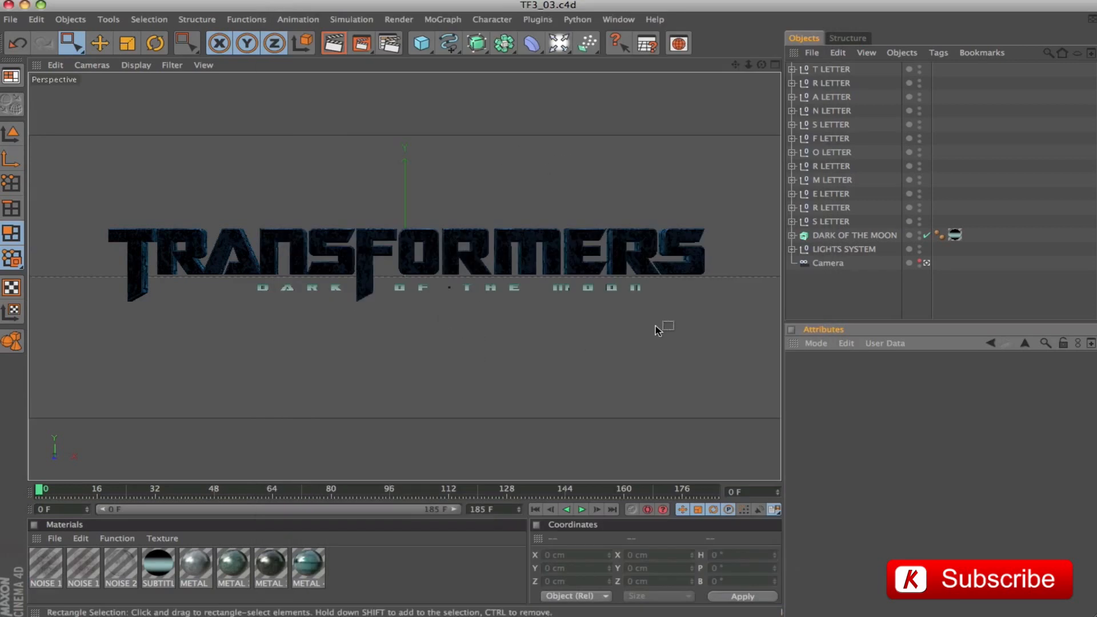
# Open TF3_03_LETTER_O_SAMPLE.c4d from the TR3 - PROJECTS FILES folder and make it the active document
pyautogui.click(800, 286)
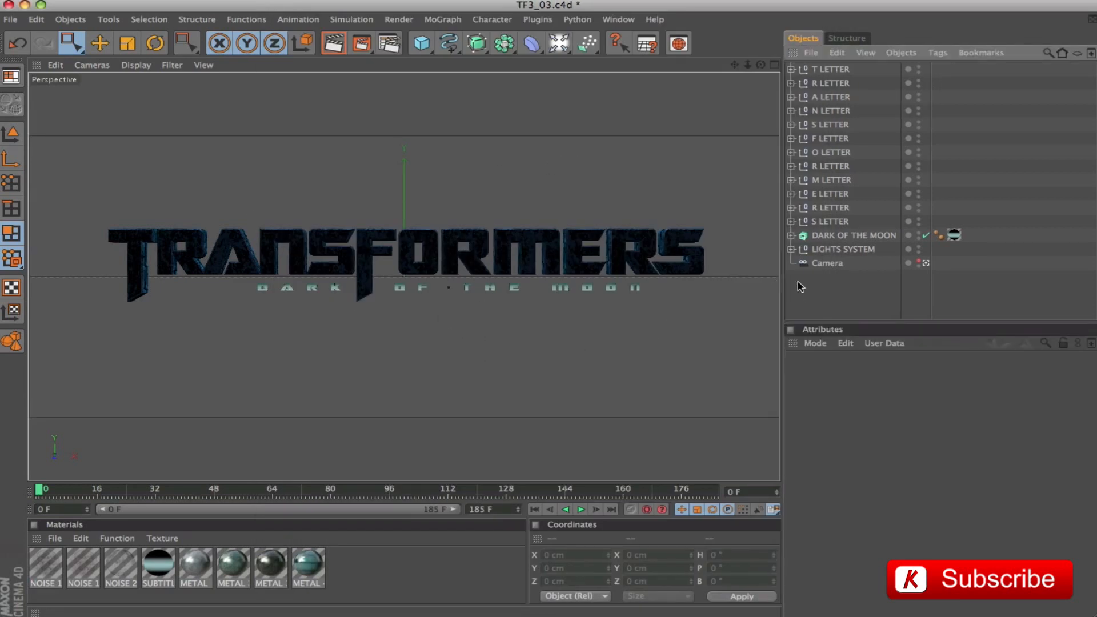
pyautogui.press('super+o')
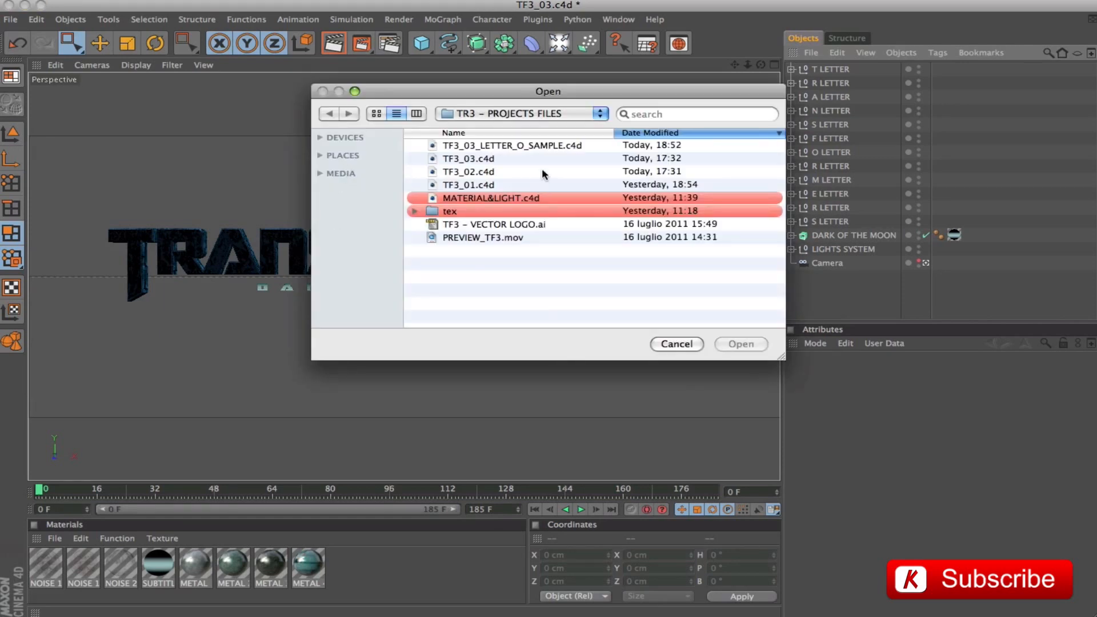
pyautogui.click(521, 148)
pyautogui.click(748, 348)
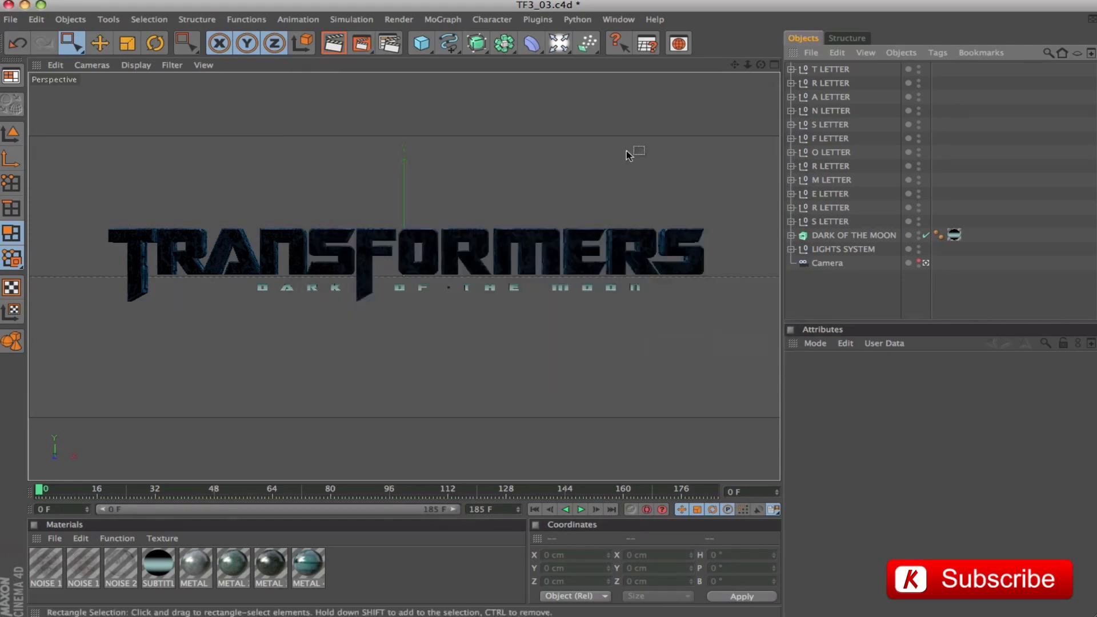
pyautogui.click(618, 18)
pyautogui.click(651, 400)
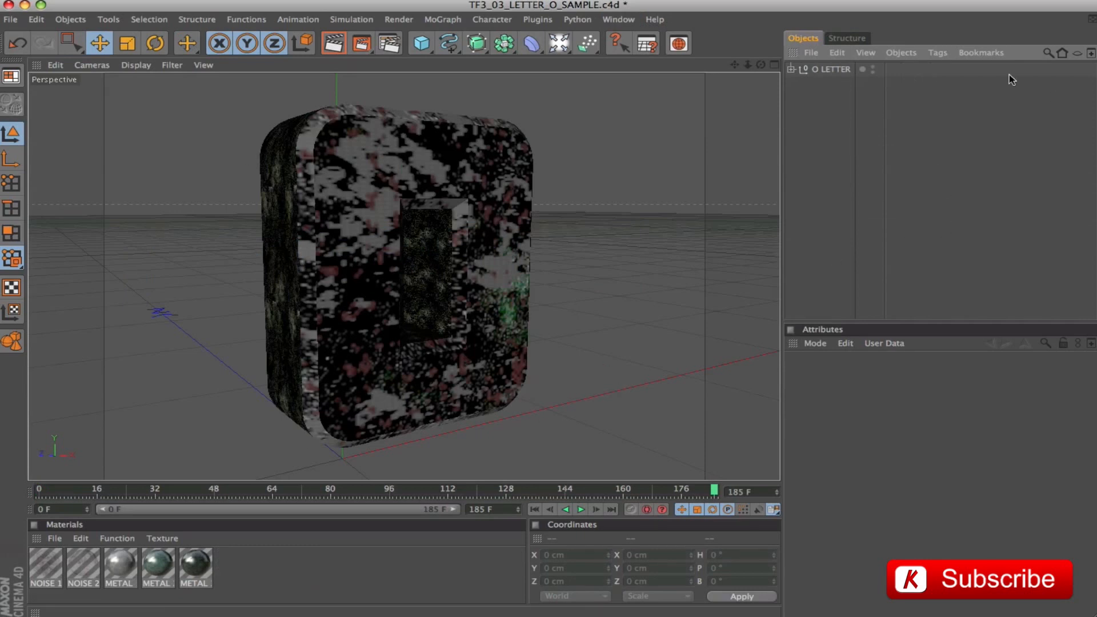
# Expand O LETTER and examine its front cap, rear cap, bevel, body and border parts one by one
pyautogui.click(835, 69)
pyautogui.click(792, 69)
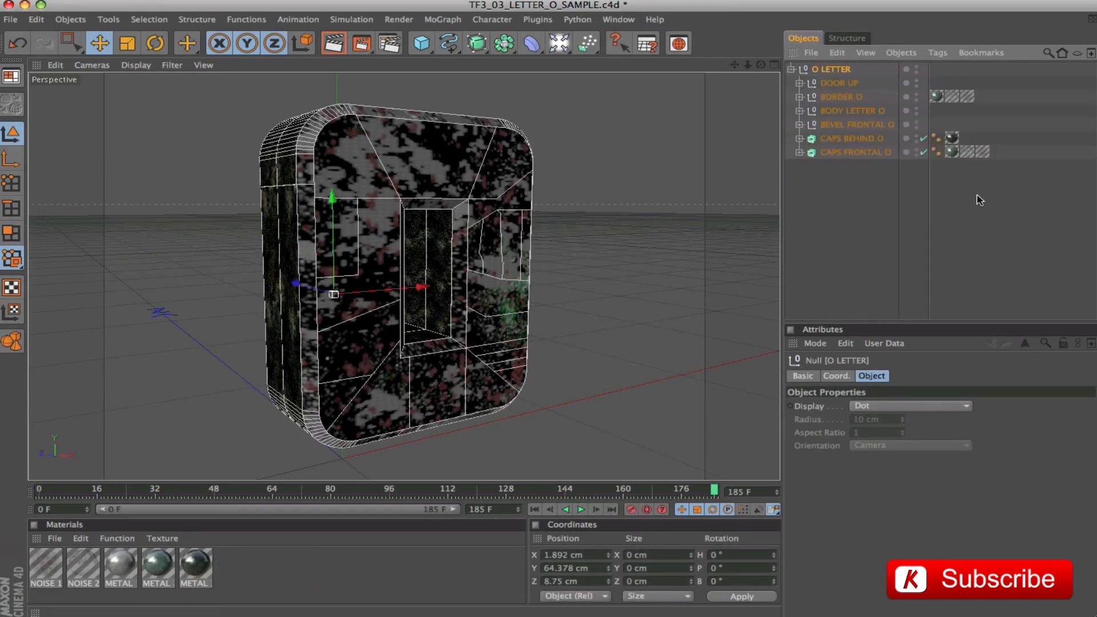
pyautogui.click(860, 152)
pyautogui.click(855, 138)
pyautogui.click(857, 125)
pyautogui.click(856, 111)
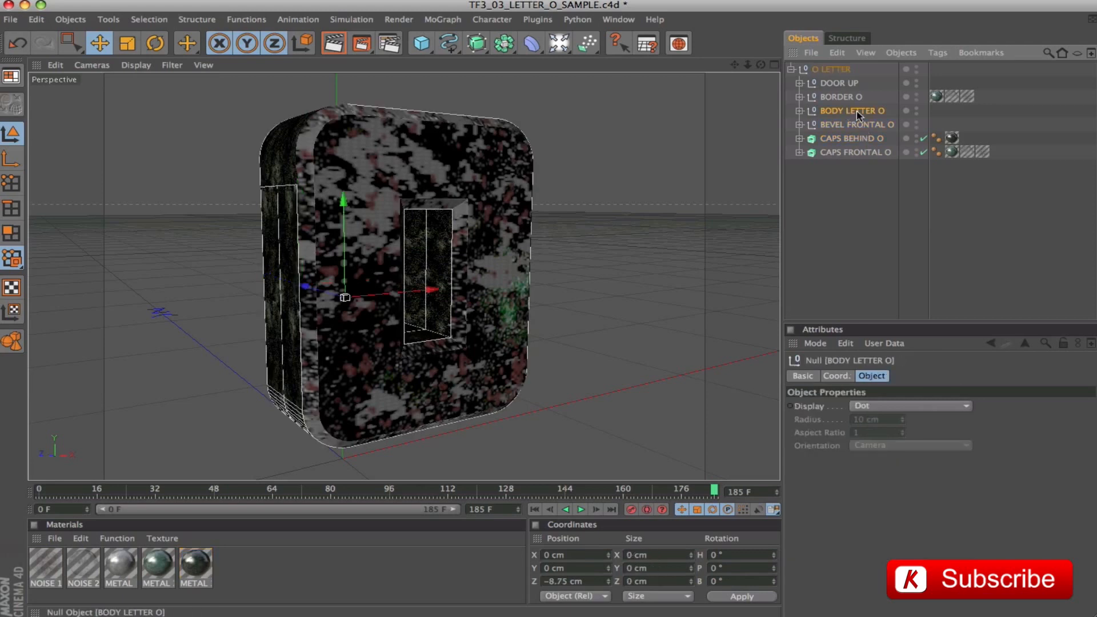
pyautogui.click(841, 98)
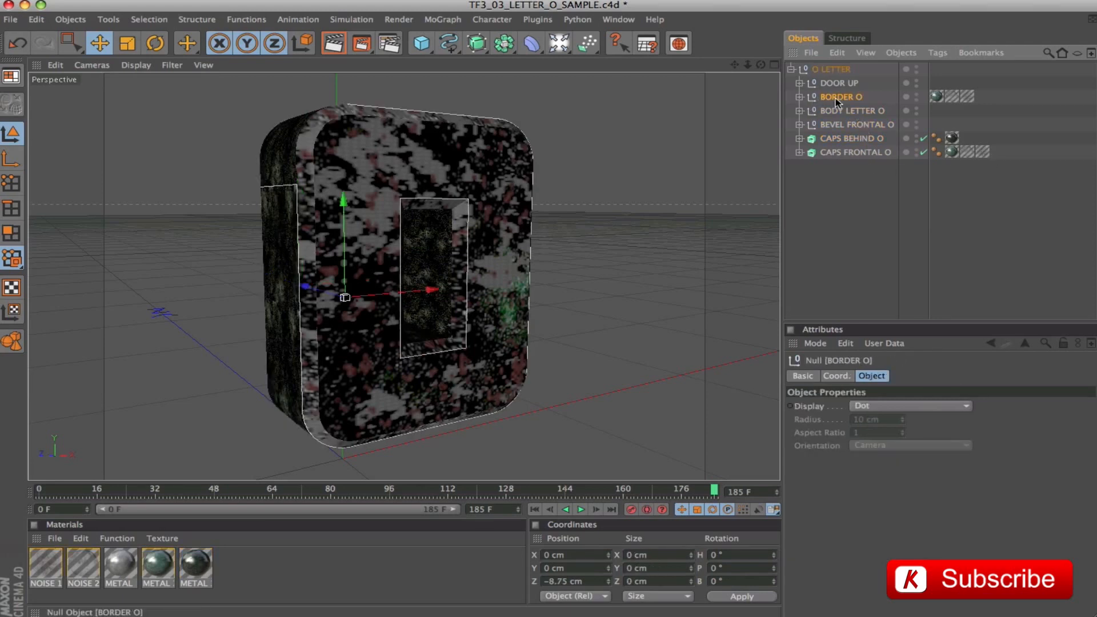
# Hide BORDER O and scrub the O's animation from the beginning to frame 118
pyautogui.click(917, 95)
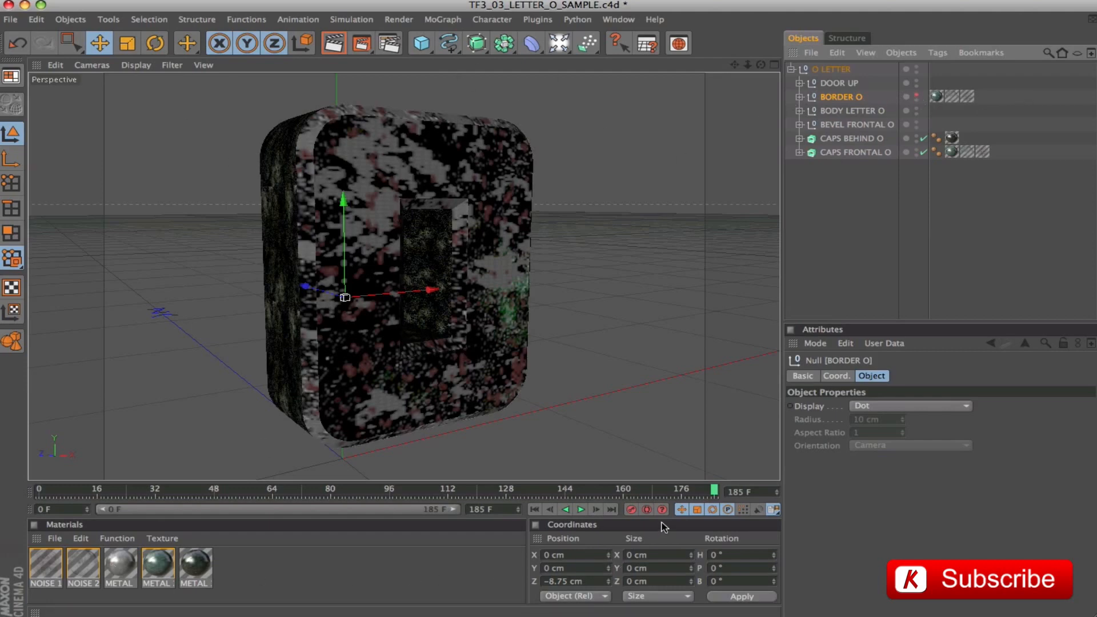
pyautogui.moveTo(714, 490); pyautogui.dragTo(64, 478)
pyautogui.moveTo(166, 484); pyautogui.dragTo(469, 490)
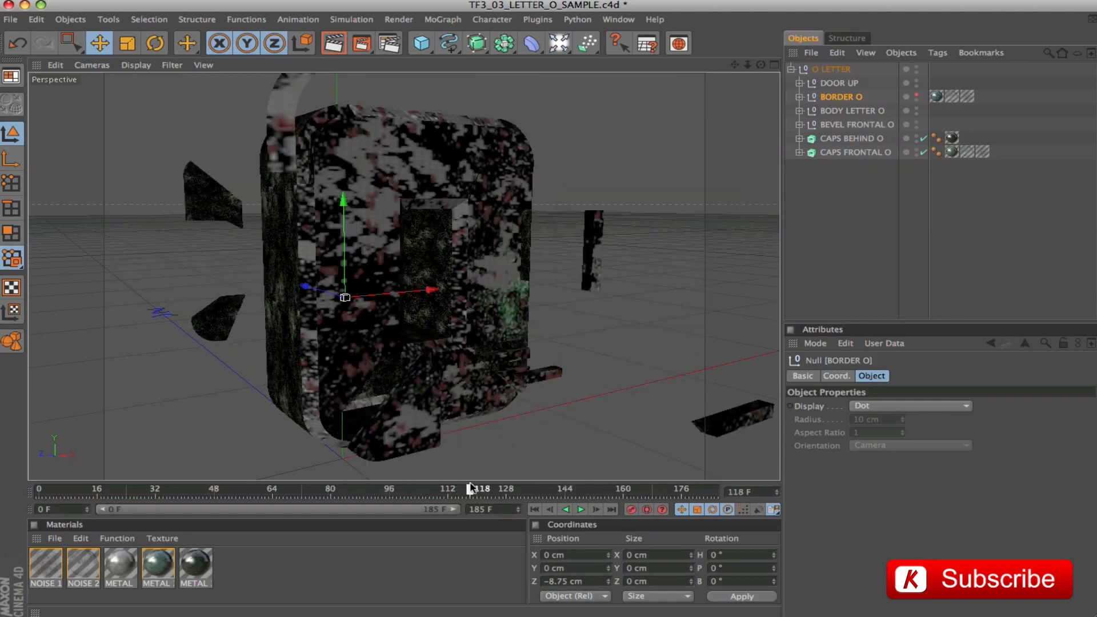
# Expand CAPS FRONTAL O and its nested null, and select the Path 176 spline among its pieces
pyautogui.click(850, 152)
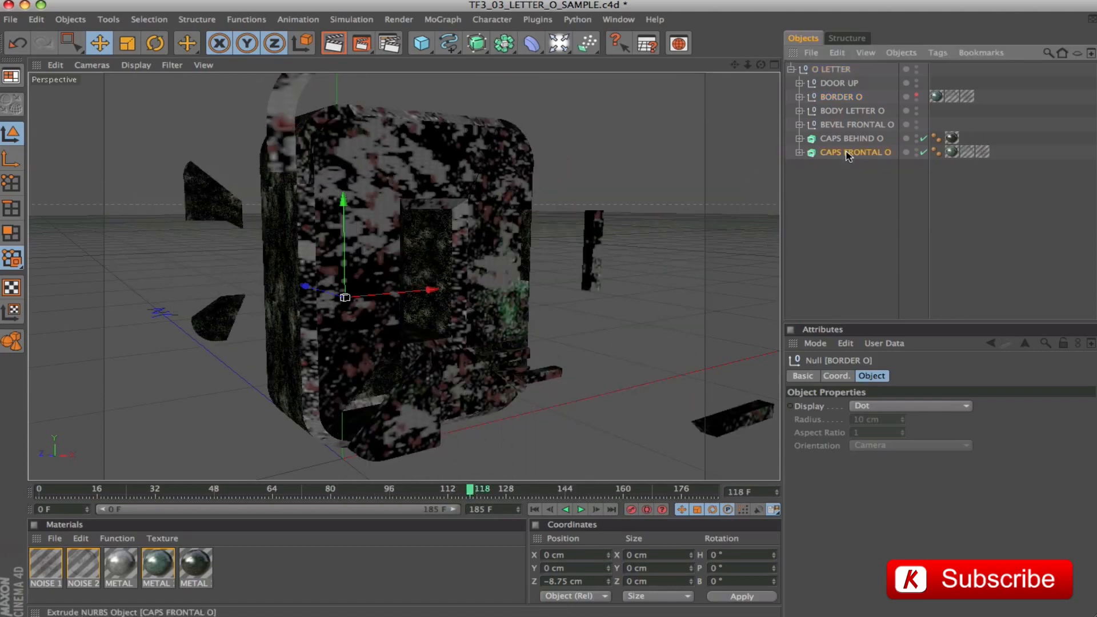
pyautogui.click(799, 153)
pyautogui.click(817, 187)
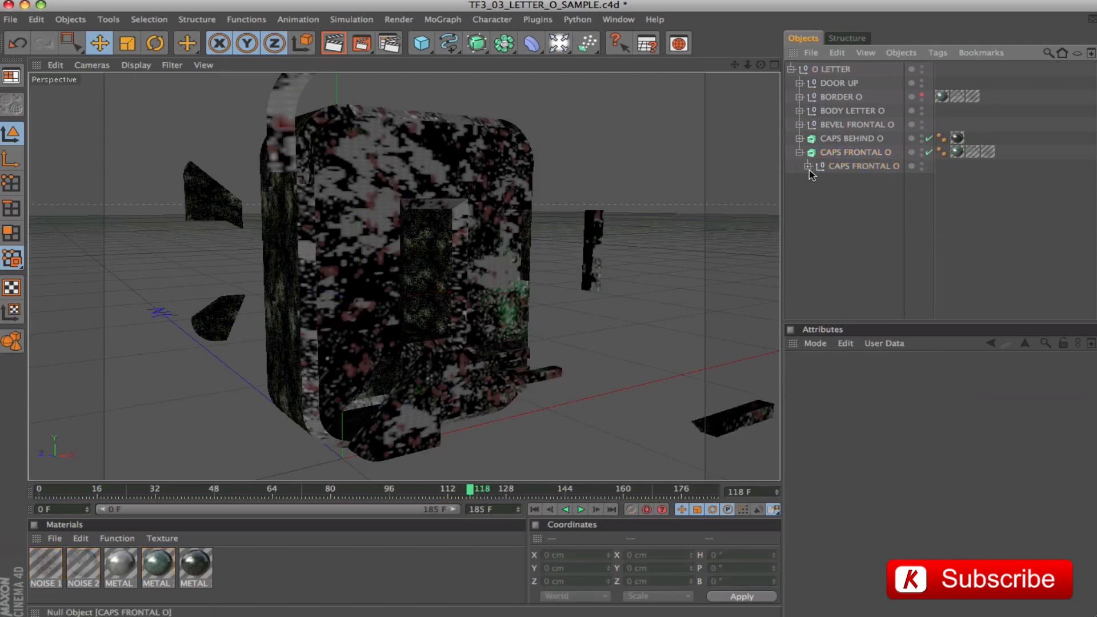
pyautogui.click(808, 167)
pyautogui.click(844, 184)
pyautogui.press('Down')
pyautogui.press('Down')
pyautogui.press('Down')
pyautogui.press('Down')
pyautogui.press('Up')
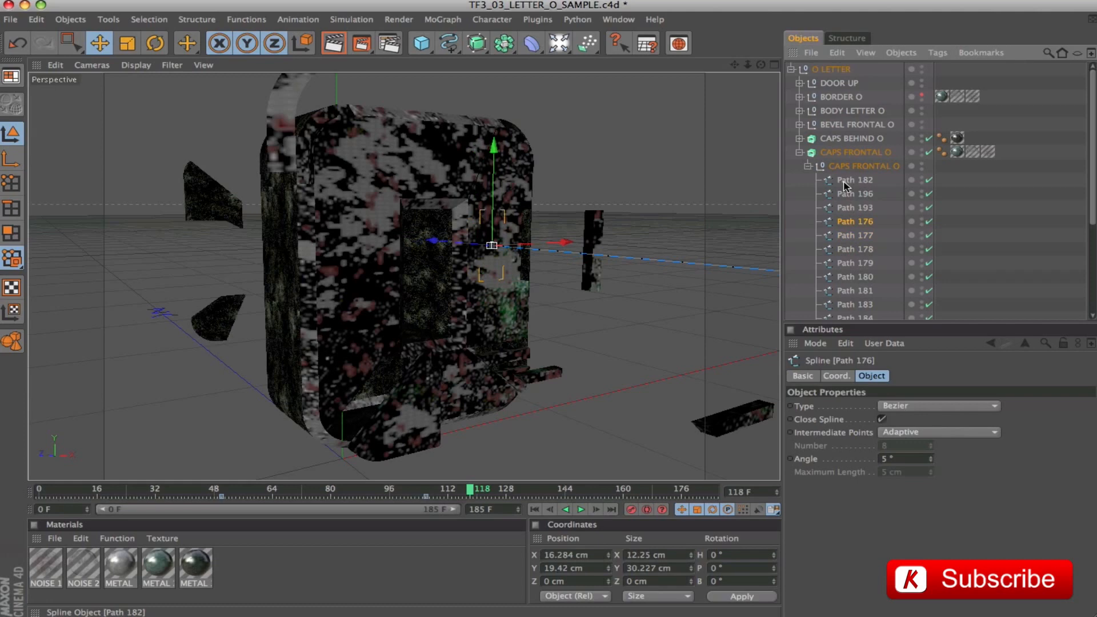
# Examine the full motion path of Path 176 in the viewport
pyautogui.press('o')
pyautogui.keyDown('alt'); pyautogui.moveTo(709, 174); pyautogui.dragTo(617, 174, button='right'); pyautogui.keyUp('alt')
pyautogui.moveTo(750, 66); pyautogui.dragTo(695, 62)
pyautogui.keyDown('alt'); pyautogui.moveTo(477, 229); pyautogui.dragTo(529, 229, button='right'); pyautogui.keyUp('alt')
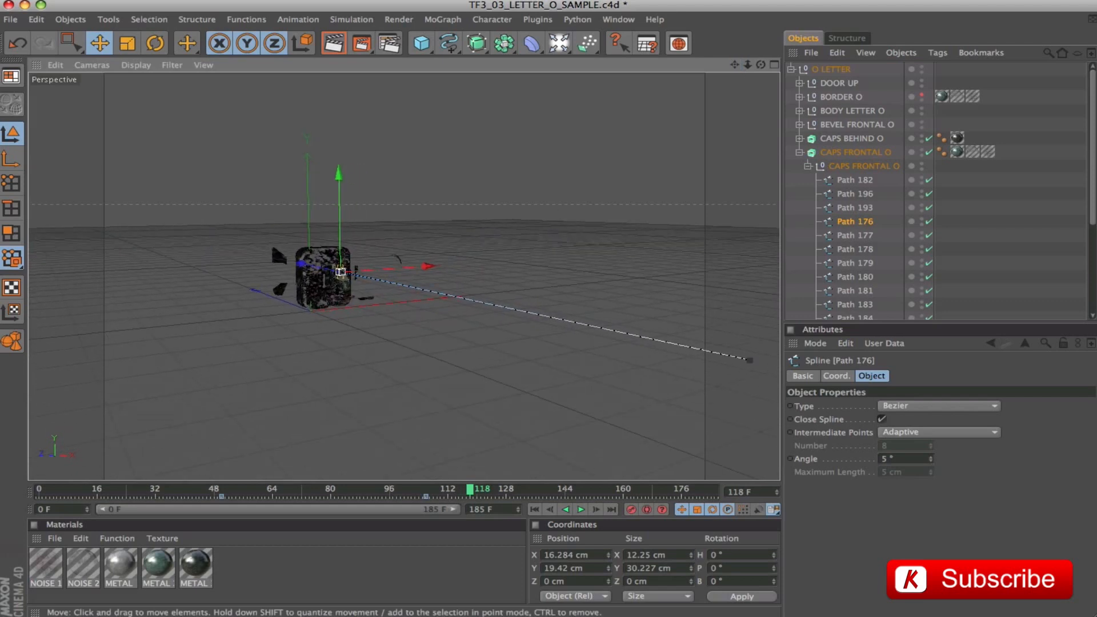
# Step through the Path splines in CAPS FRONTAL O to compare their individual motion paths, and collapse the nested null
pyautogui.click(854, 180)
pyautogui.click(855, 207)
pyautogui.press('Down')
pyautogui.press('Down')
pyautogui.press('Down')
pyautogui.press('Down')
pyautogui.press('Down')
pyautogui.press('Down')
pyautogui.press('Down')
pyautogui.press('Down')
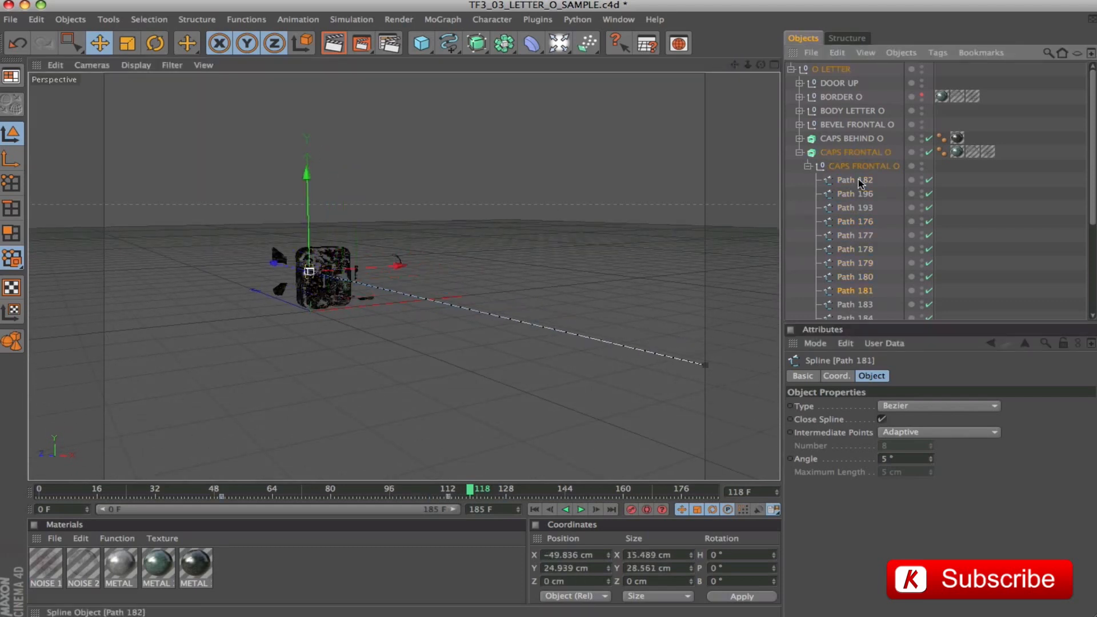
pyautogui.press('Down')
pyautogui.press('Down')
pyautogui.press('Down')
pyautogui.press('Down')
pyautogui.press('Down')
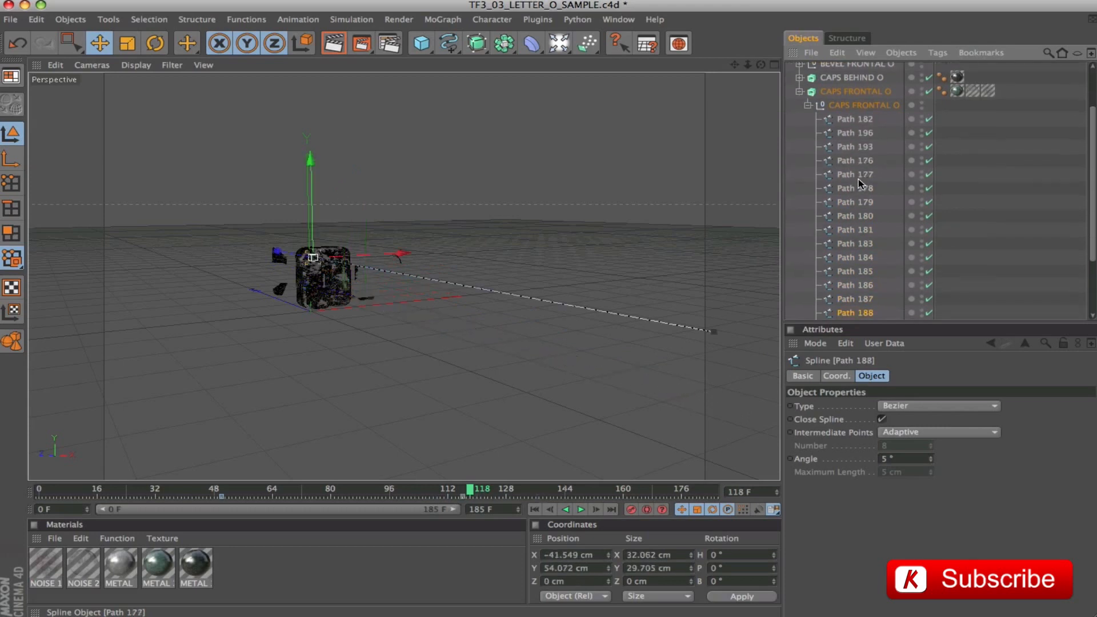
pyautogui.press('Down')
pyautogui.press('Down')
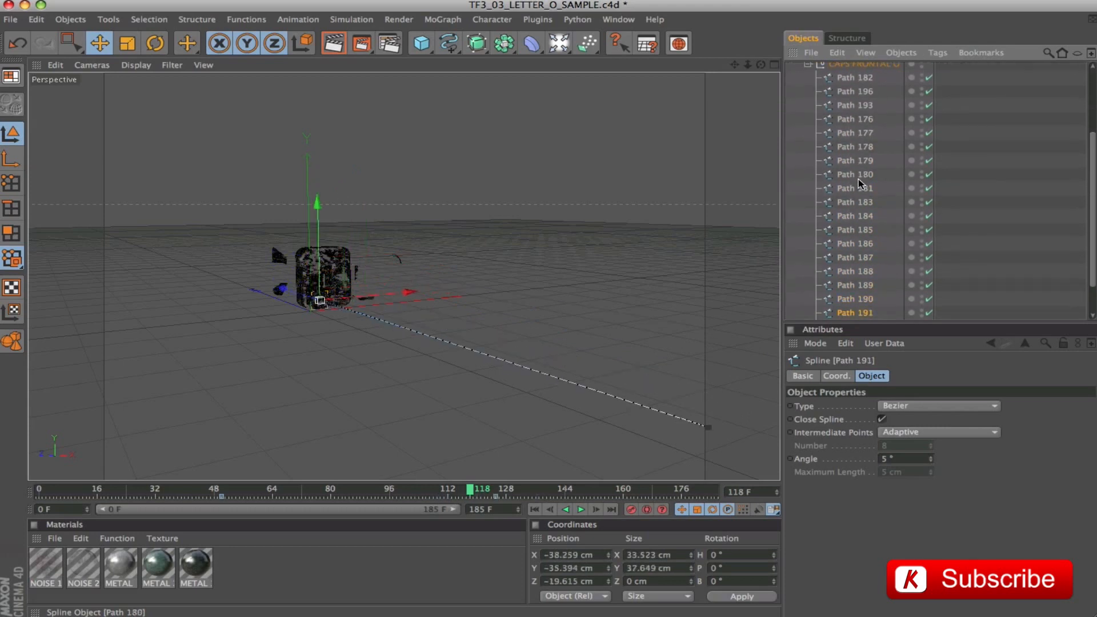
pyautogui.click(807, 62)
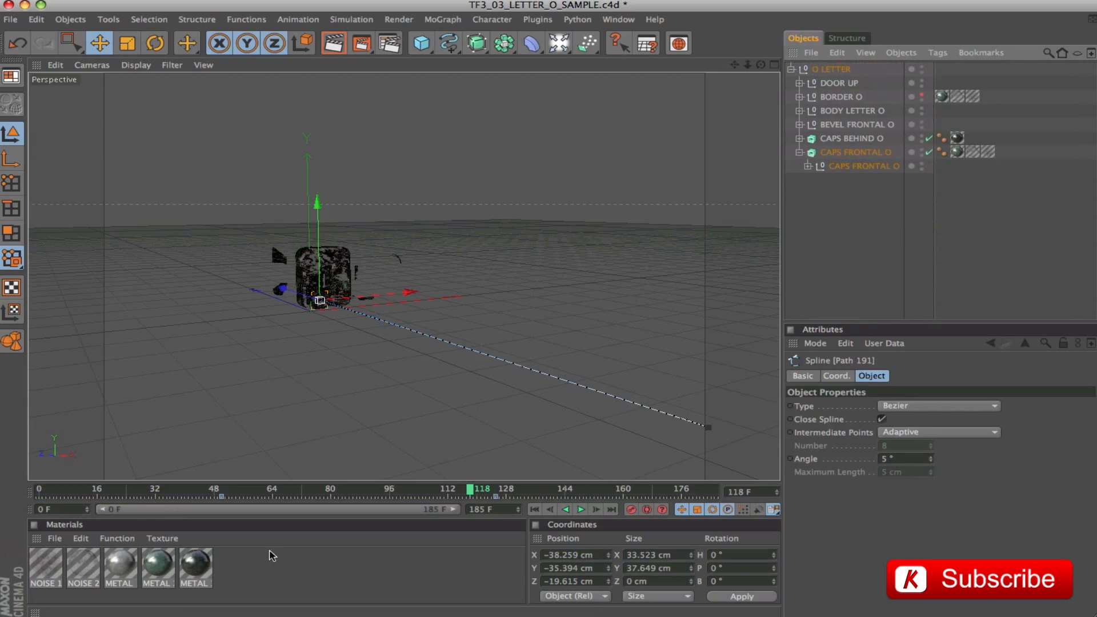
# Scrub the animation forward to frame 149 with CAPS BEHIND O selected and examine the assembled O letter up close
pyautogui.moveTo(468, 491); pyautogui.dragTo(493, 506)
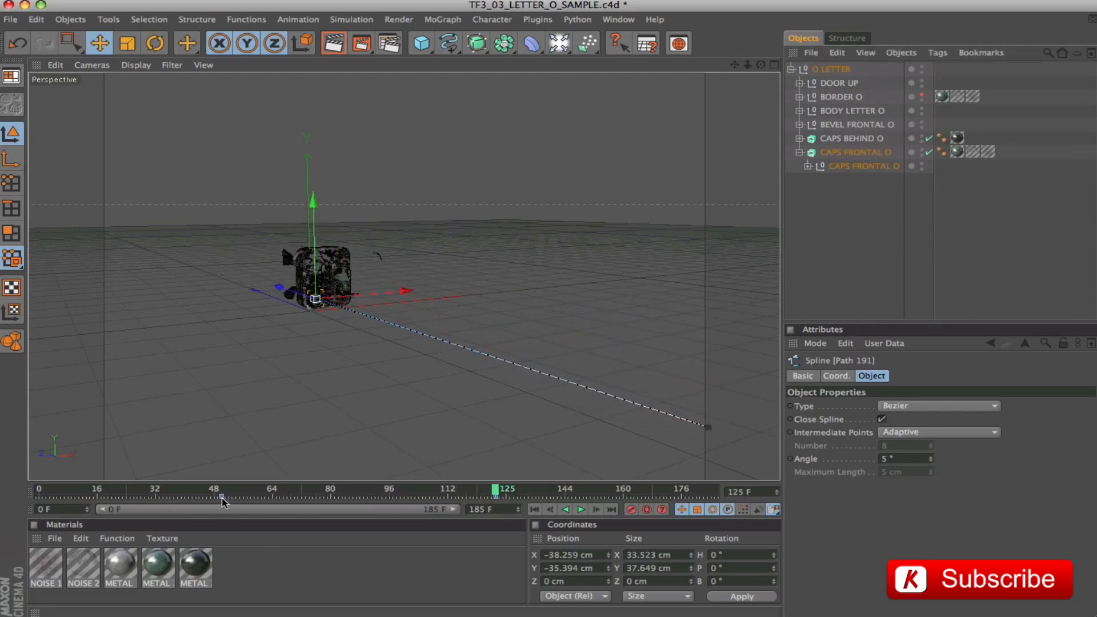
pyautogui.click(849, 141)
pyautogui.keyDown('alt'); pyautogui.moveTo(423, 321); pyautogui.dragTo(541, 315); pyautogui.keyUp('alt')
pyautogui.moveTo(487, 483); pyautogui.dragTo(591, 490)
pyautogui.keyDown('alt'); pyautogui.moveTo(503, 354); pyautogui.dragTo(380, 343); pyautogui.keyUp('alt')
pyautogui.keyDown('alt'); pyautogui.moveTo(320, 368); pyautogui.dragTo(275, 368, button='right'); pyautogui.keyUp('alt')
pyautogui.keyDown('alt'); pyautogui.moveTo(321, 367); pyautogui.dragTo(326, 334); pyautogui.keyUp('alt')
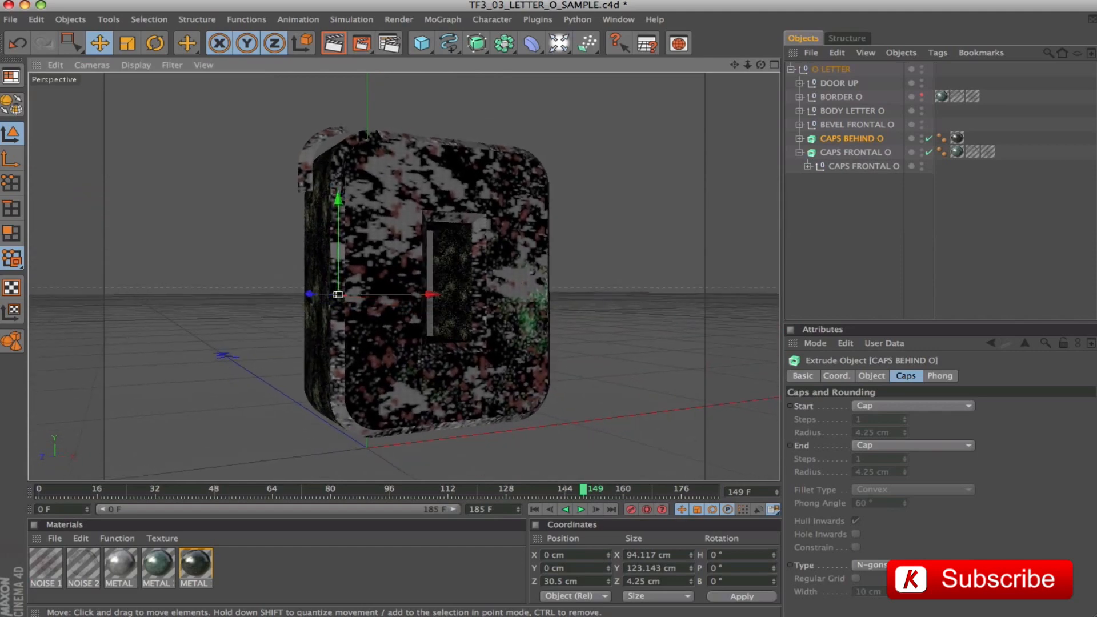
# Hide CAPS BEHIND O and CAPS FRONTAL O in the viewport to expose the inside of the letter
pyautogui.doubleClick(921, 135)
pyautogui.doubleClick(922, 151)
pyautogui.keyDown('alt'); pyautogui.moveTo(345, 153); pyautogui.dragTo(354, 314); pyautogui.keyUp('alt')
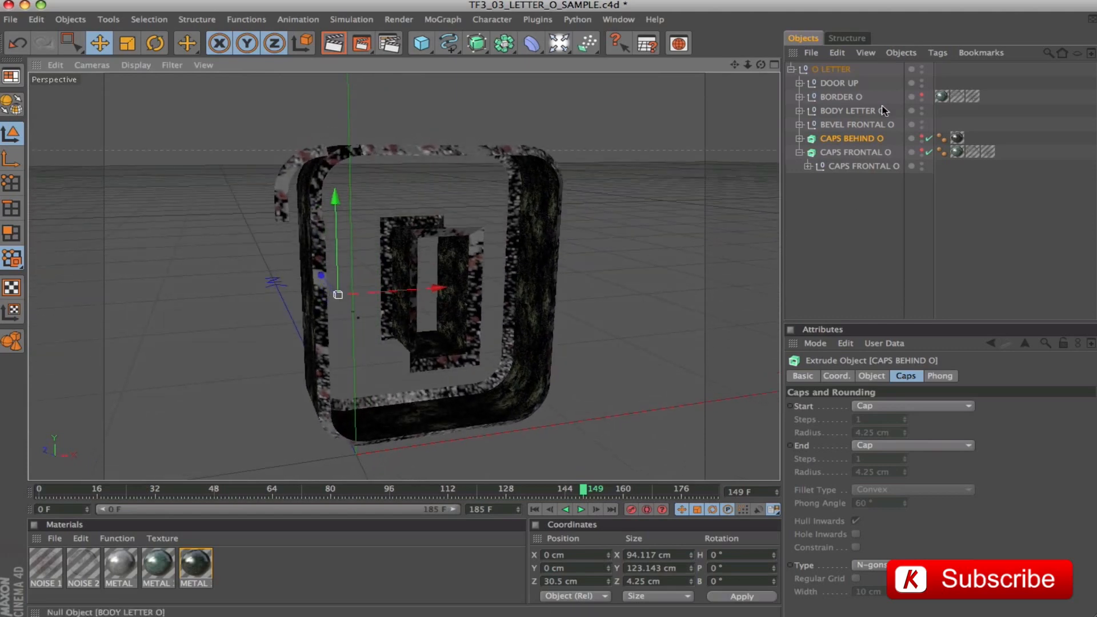
# Examine the separate BEVEL FRONTAL pieces inside BEVEL FRONTAL O, and highlight the BODY LETTER O part
pyautogui.click(865, 125)
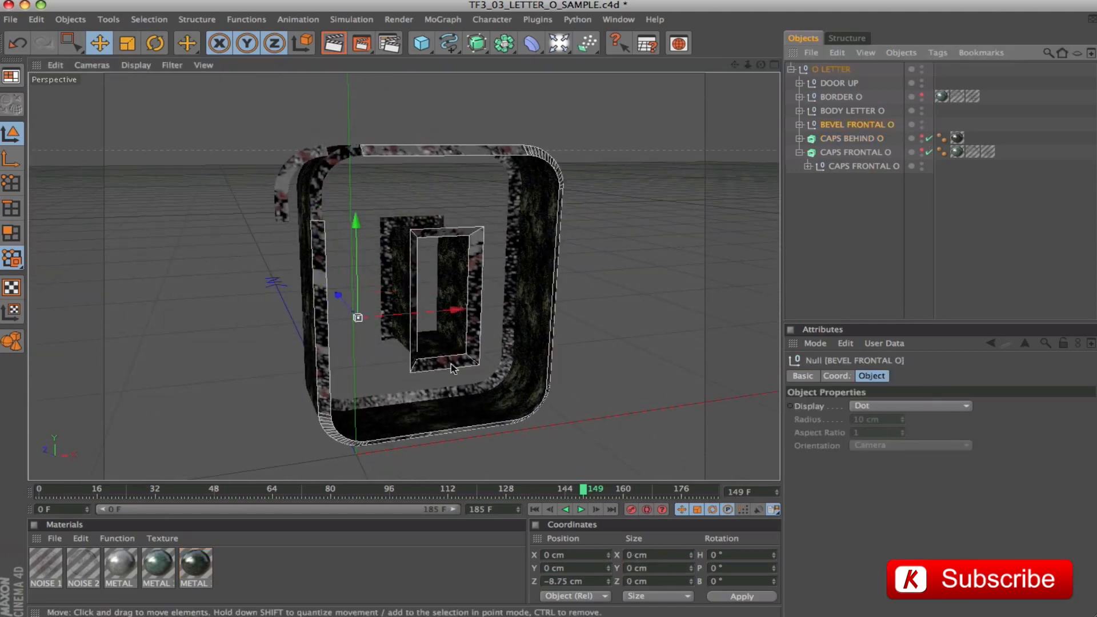
pyautogui.click(801, 125)
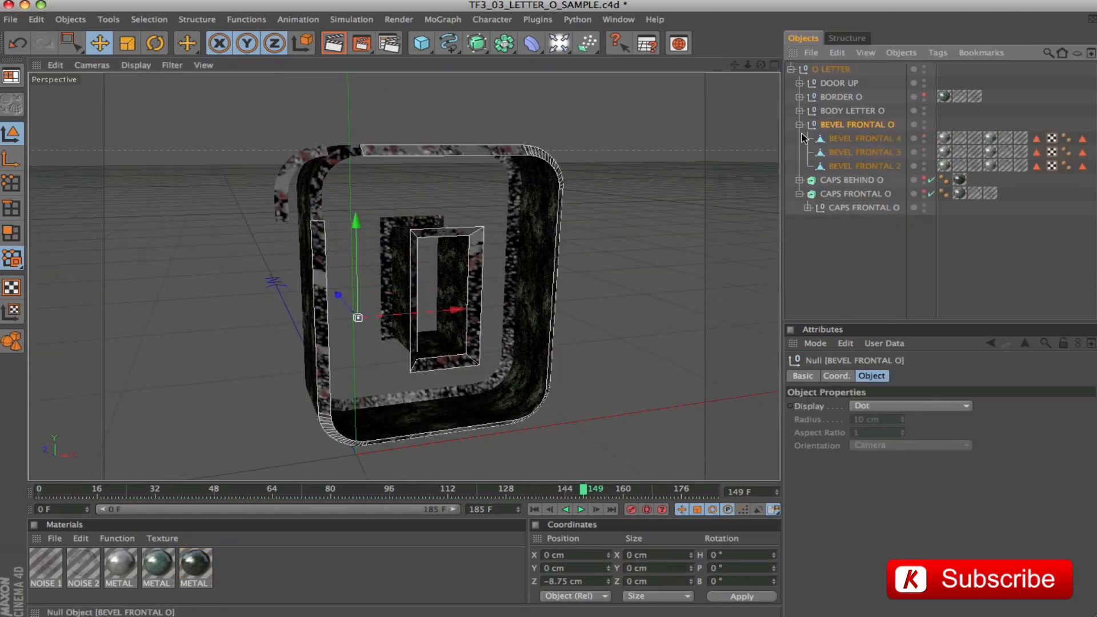
pyautogui.click(841, 139)
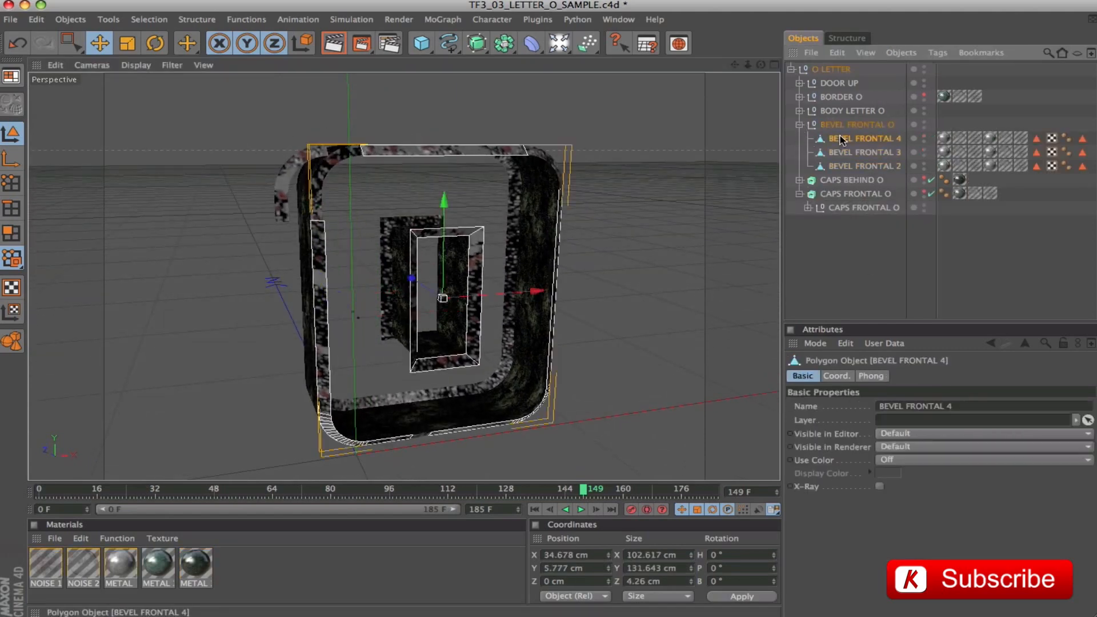
pyautogui.click(845, 167)
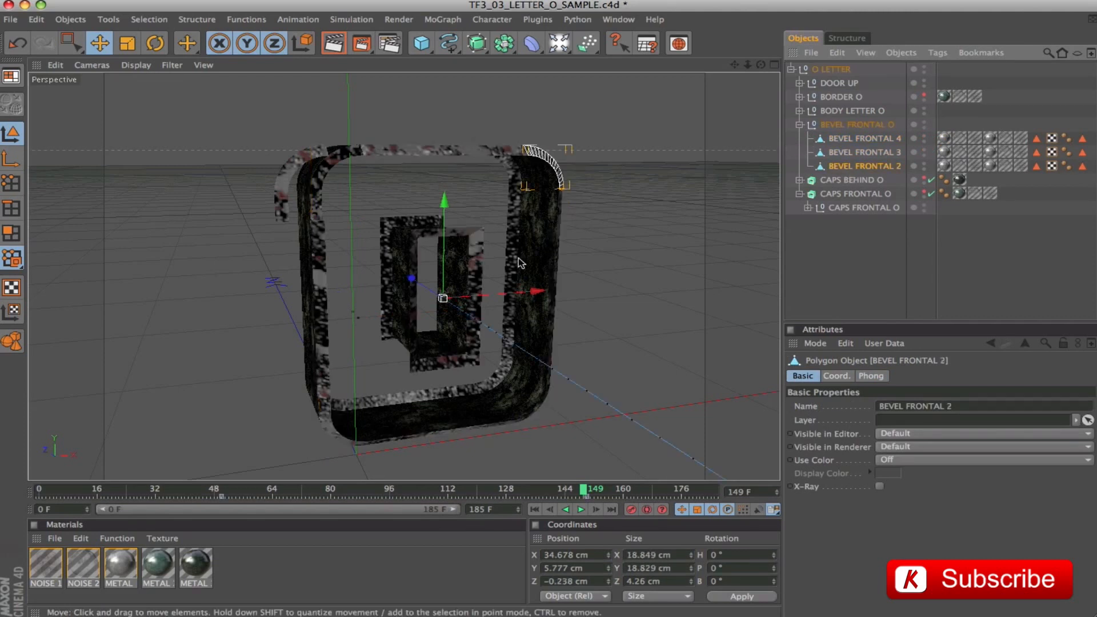
pyautogui.click(800, 125)
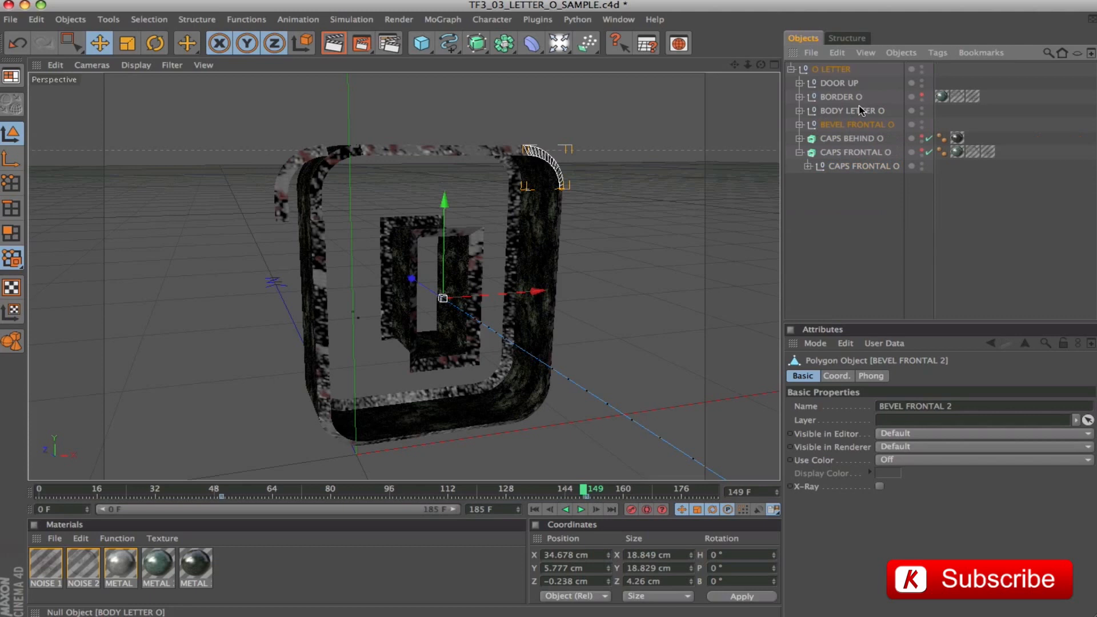
pyautogui.click(851, 111)
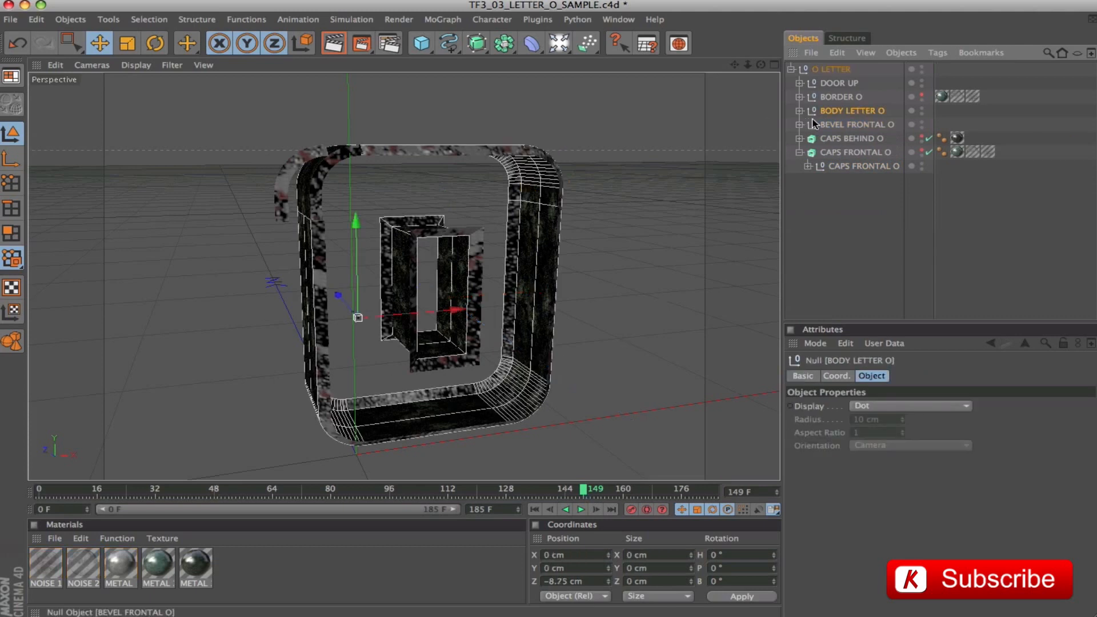
# Make BORDER O visible again and inspect the polygon pieces it contains
pyautogui.click(837, 97)
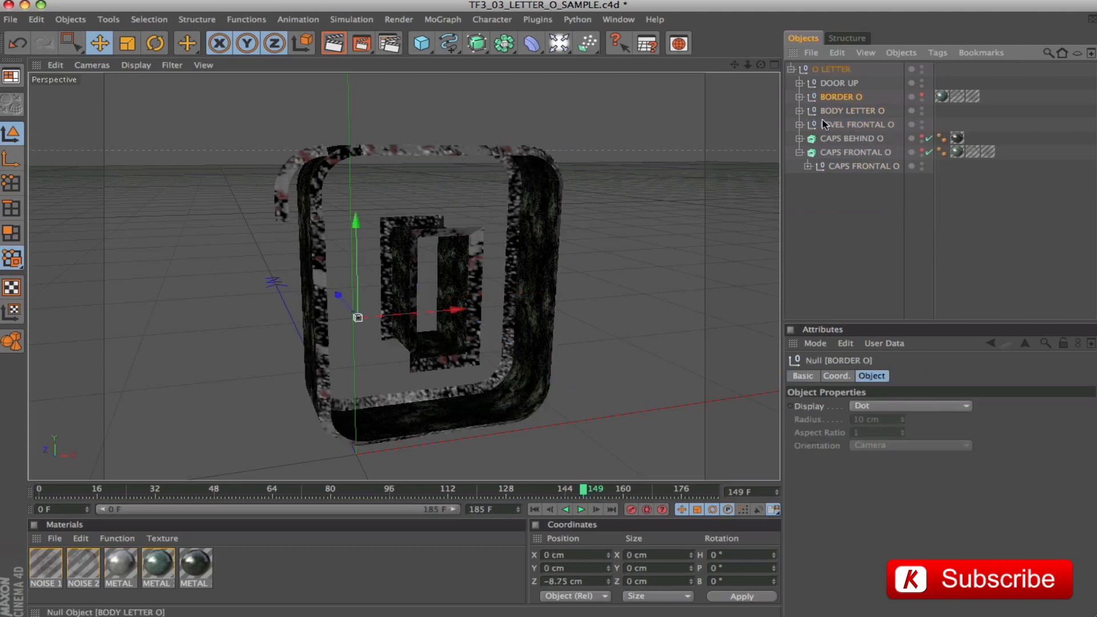
pyautogui.click(921, 94)
pyautogui.moveTo(590, 276)
pyautogui.keyDown('alt'); pyautogui.mouseDown()
pyautogui.moveTo(620, 300)
pyautogui.moveTo(590, 277)
pyautogui.mouseUp(); pyautogui.keyUp('alt')
pyautogui.keyDown('alt'); pyautogui.moveTo(591, 277); pyautogui.dragTo(566, 303, button='right'); pyautogui.keyUp('alt')
pyautogui.keyDown('alt'); pyautogui.moveTo(566, 303); pyautogui.dragTo(531, 408); pyautogui.keyUp('alt')
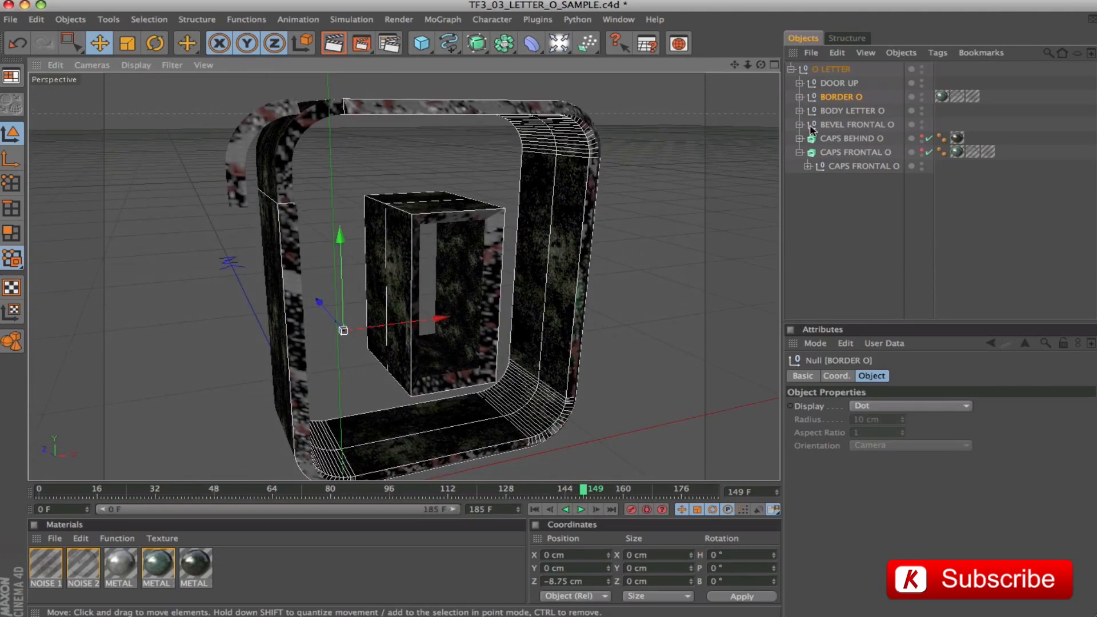
pyautogui.click(799, 96)
pyautogui.click(827, 111)
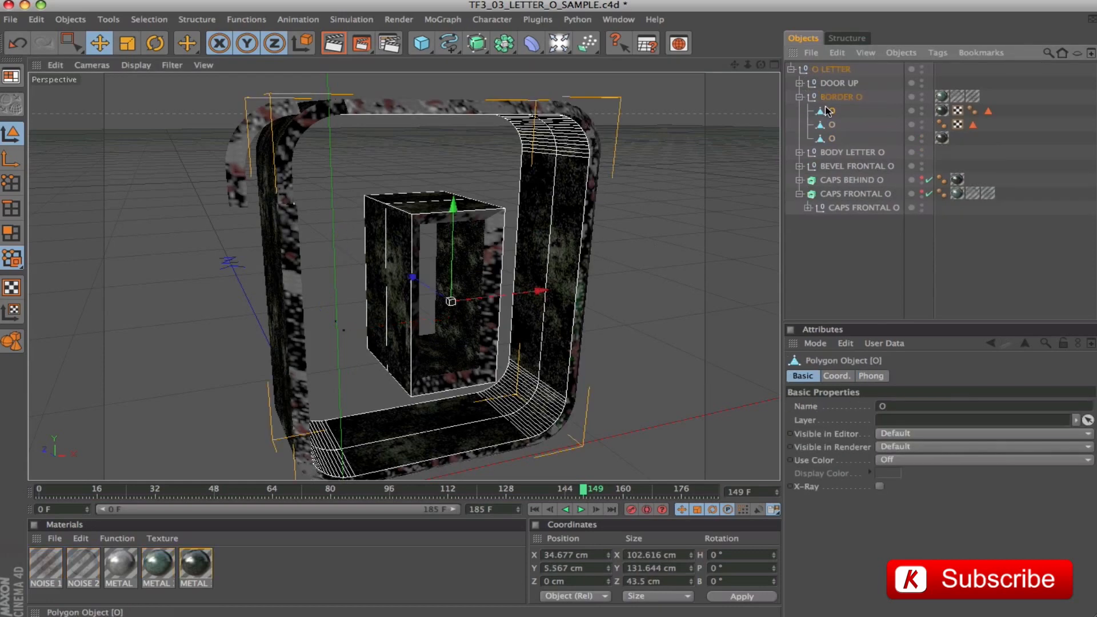
pyautogui.click(799, 97)
# Expand DOOR UP and examine its border, door and bevel pieces one by one on the letter's upper corner
pyautogui.click(847, 82)
pyautogui.keyDown('alt'); pyautogui.moveTo(577, 240); pyautogui.dragTo(691, 247); pyautogui.keyUp('alt')
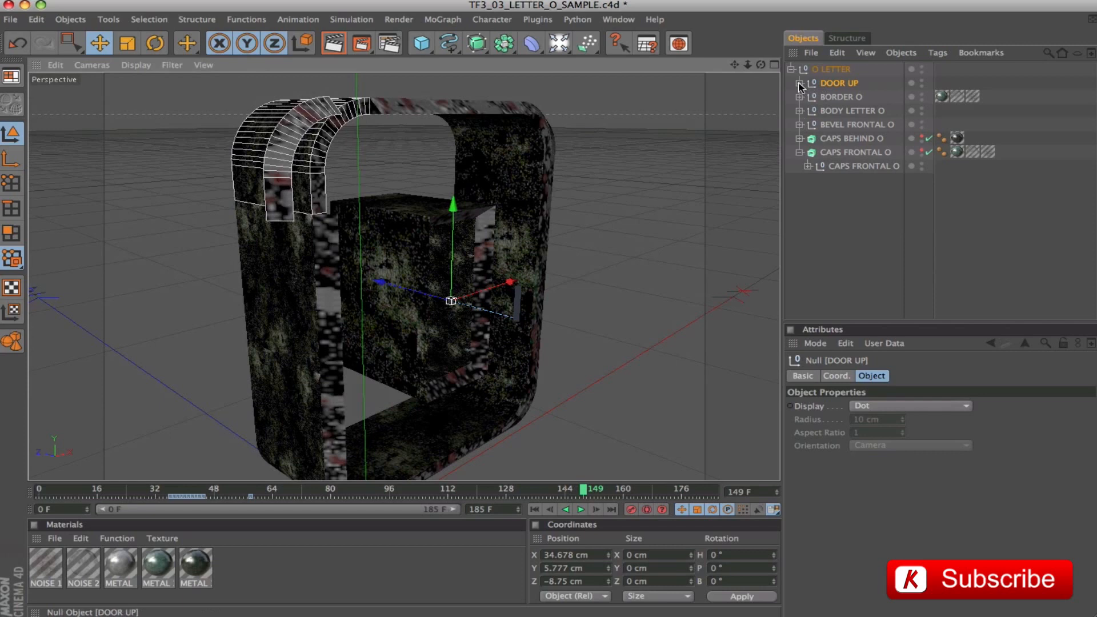
pyautogui.click(799, 83)
pyautogui.click(848, 98)
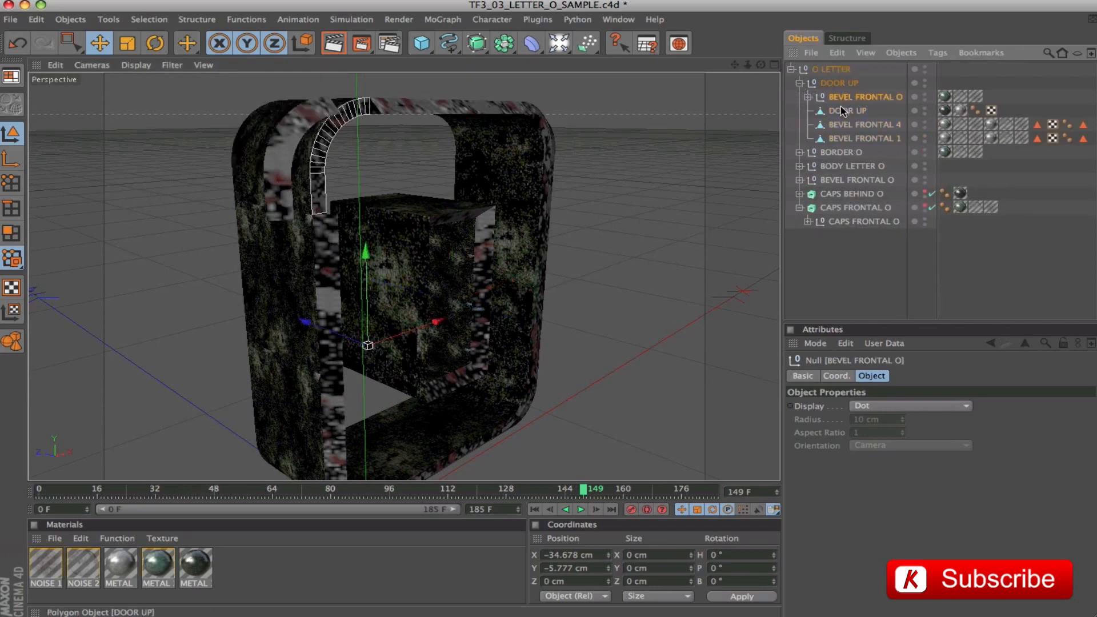
pyautogui.click(808, 98)
pyautogui.click(839, 111)
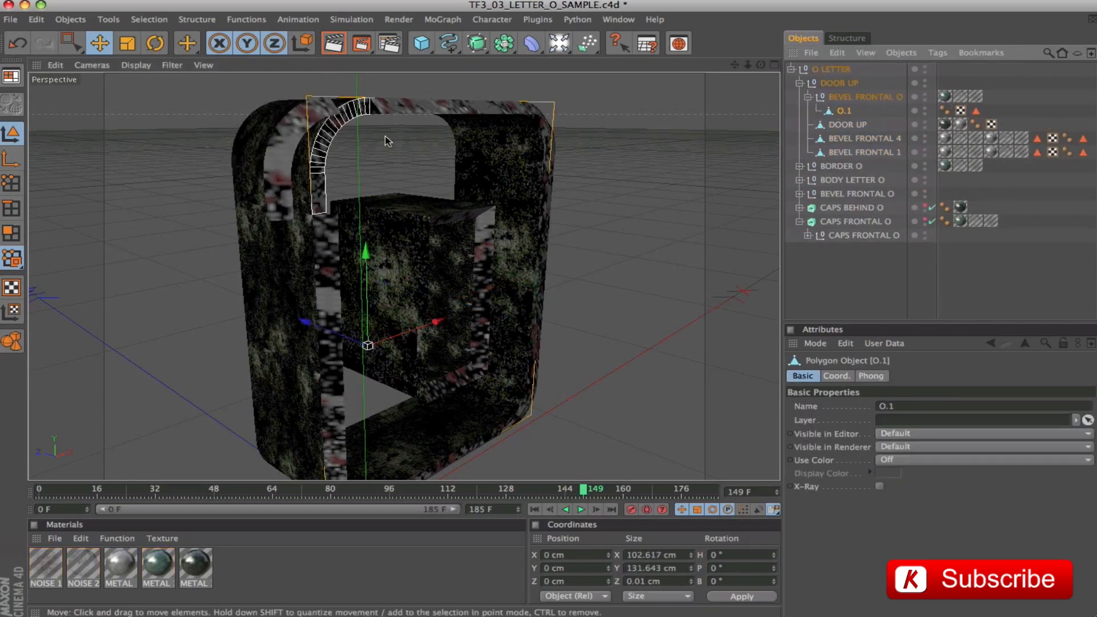
pyautogui.click(316, 136)
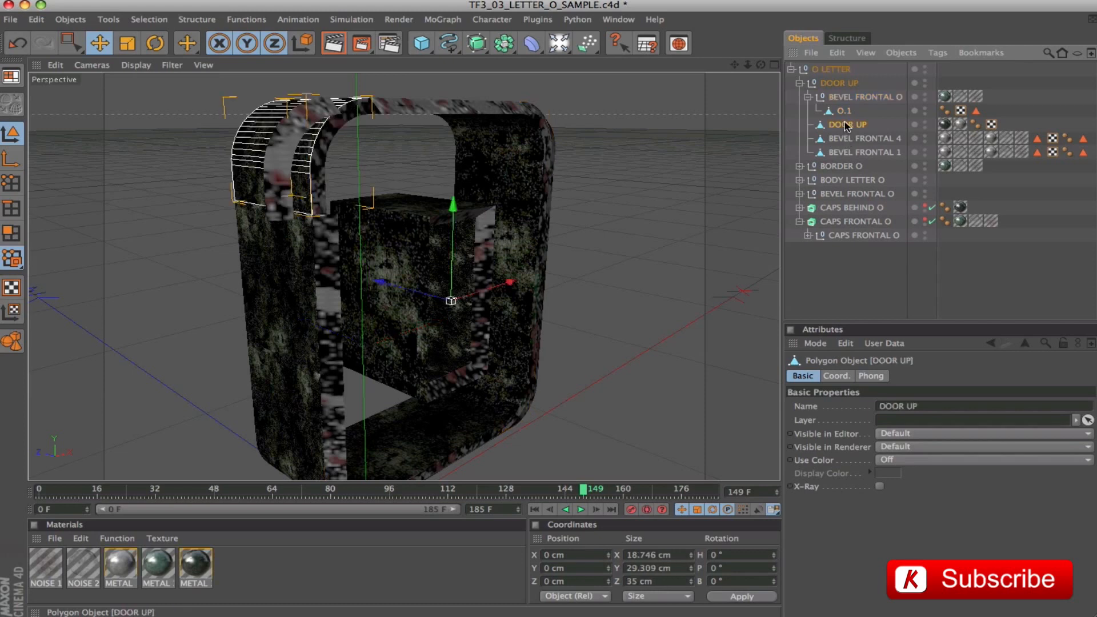
pyautogui.click(275, 183)
pyautogui.click(273, 166)
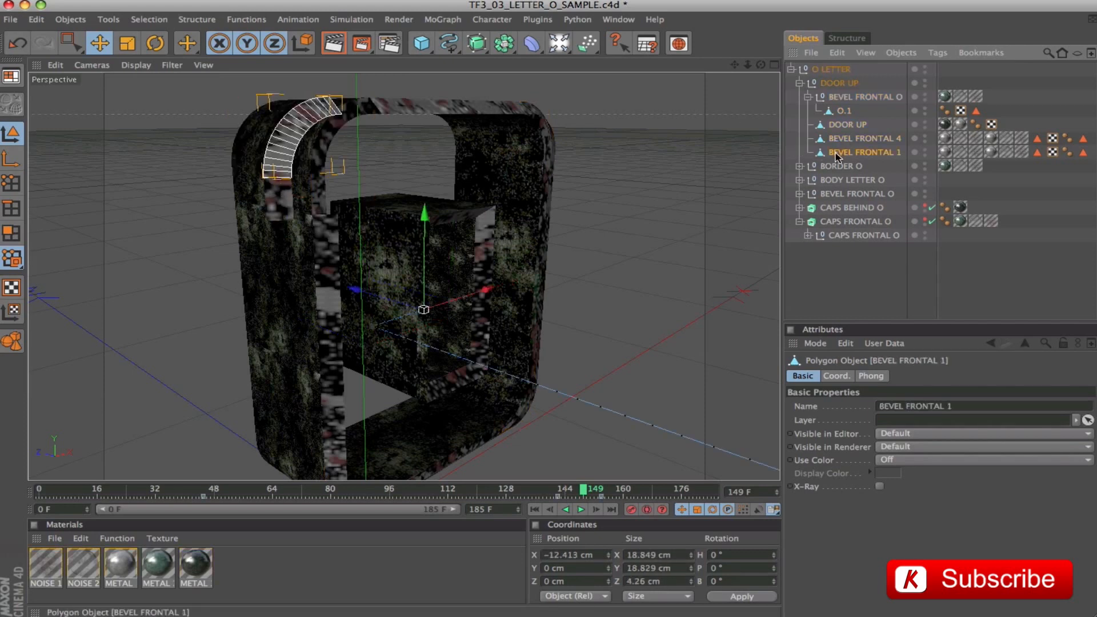
# Scrub the door's animation from frame 9 to frame 69 and watch how its pieces move into place
pyautogui.moveTo(583, 490); pyautogui.dragTo(71, 482)
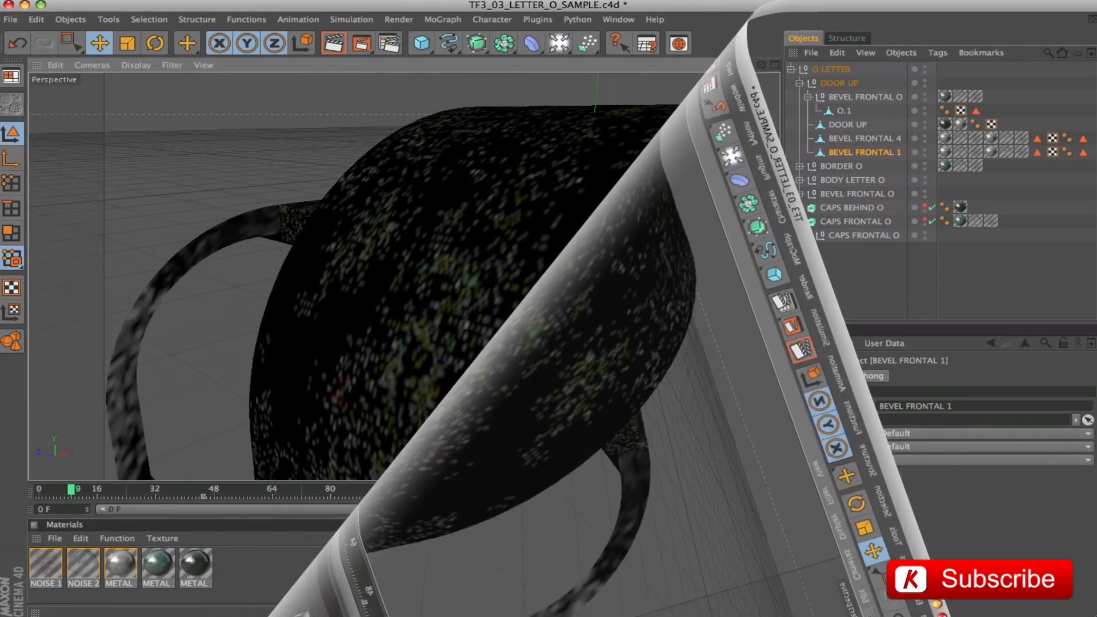
pyautogui.keyDown('alt'); pyautogui.moveTo(583, 228); pyautogui.dragTo(669, 201); pyautogui.keyUp('alt')
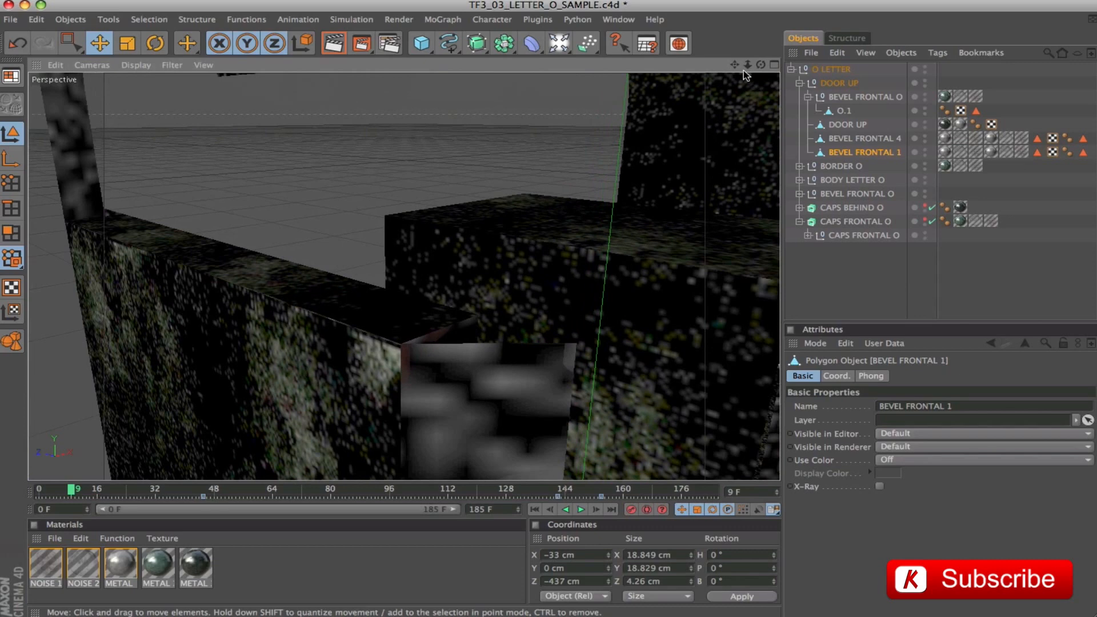
pyautogui.moveTo(735, 65); pyautogui.dragTo(674, 108)
pyautogui.keyDown('alt'); pyautogui.moveTo(527, 349); pyautogui.dragTo(551, 329, button='middle'); pyautogui.keyUp('alt')
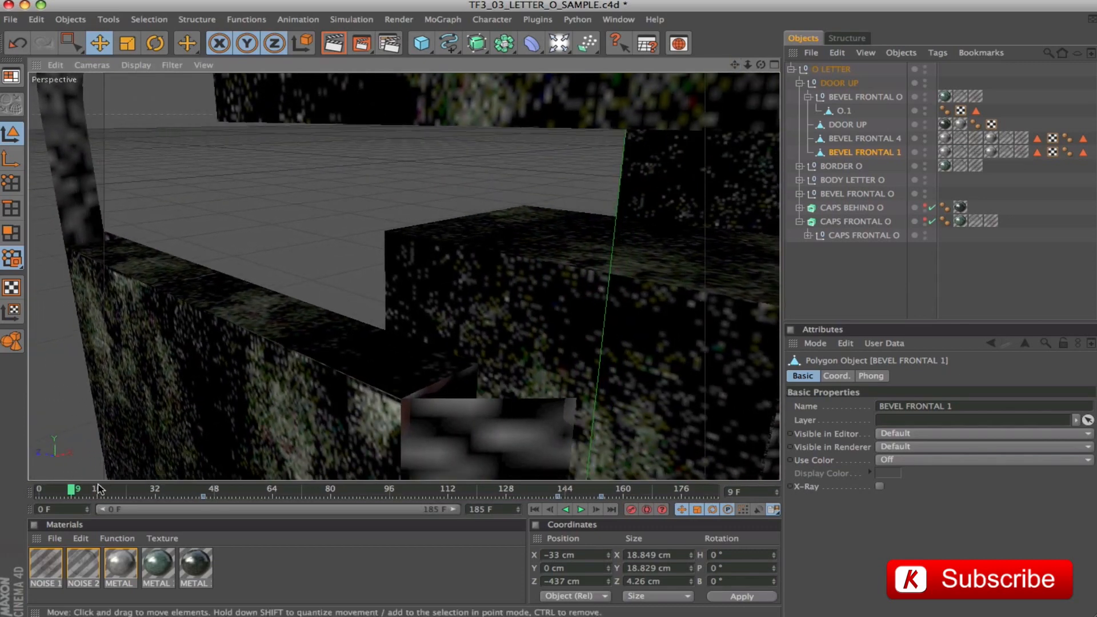
pyautogui.moveTo(98, 490); pyautogui.dragTo(291, 497)
pyautogui.scroll(-10, 550, 337)
pyautogui.keyDown('alt'); pyautogui.moveTo(550, 337); pyautogui.dragTo(486, 335); pyautogui.keyUp('alt')
# Collapse the O LETTER hierarchy and inspect the whole letter highlighted in the viewport
pyautogui.click(823, 274)
pyautogui.click(791, 70)
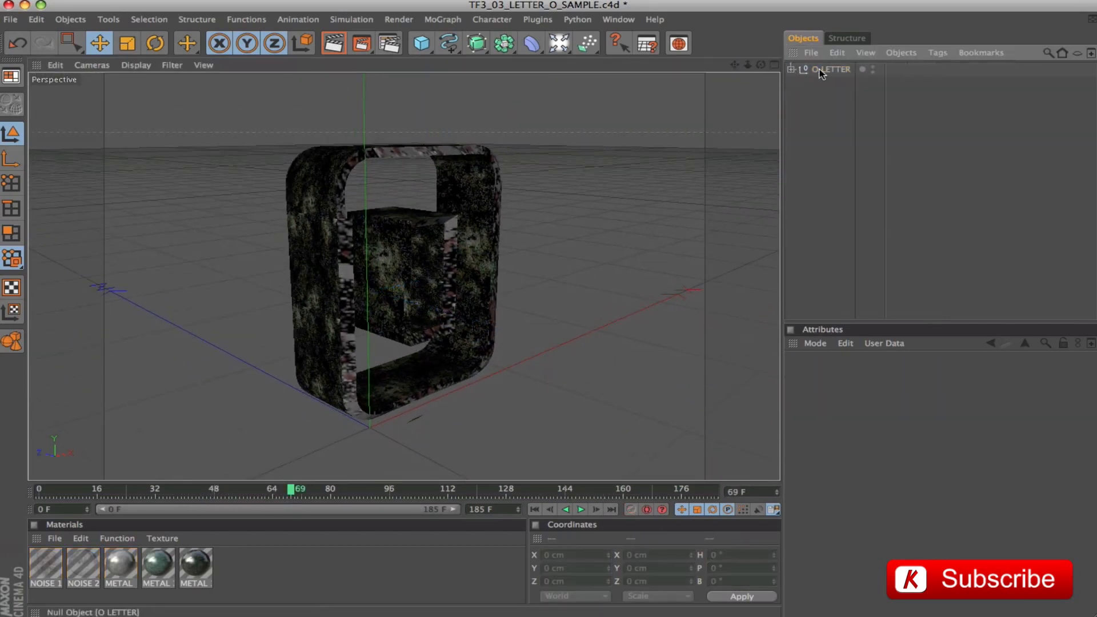
pyautogui.click(823, 70)
pyautogui.keyDown('alt'); pyautogui.moveTo(610, 140); pyautogui.dragTo(575, 123); pyautogui.keyUp('alt')
pyautogui.moveTo(732, 65); pyautogui.dragTo(699, 58)
pyautogui.keyDown('alt'); pyautogui.moveTo(547, 236); pyautogui.dragTo(546, 241); pyautogui.keyUp('alt')
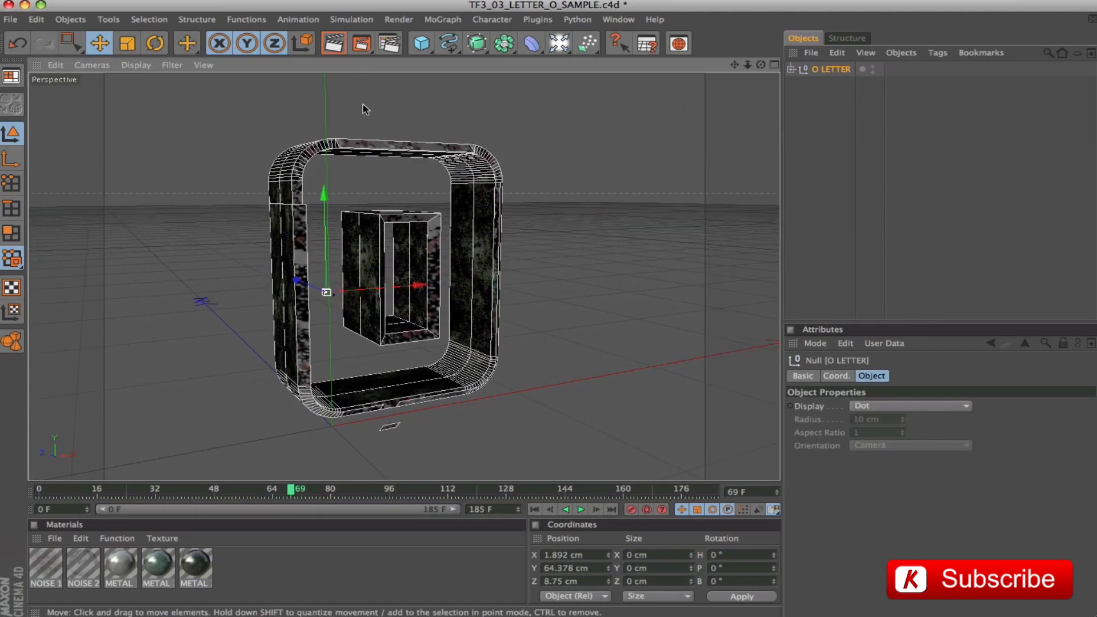
pyautogui.click(830, 117)
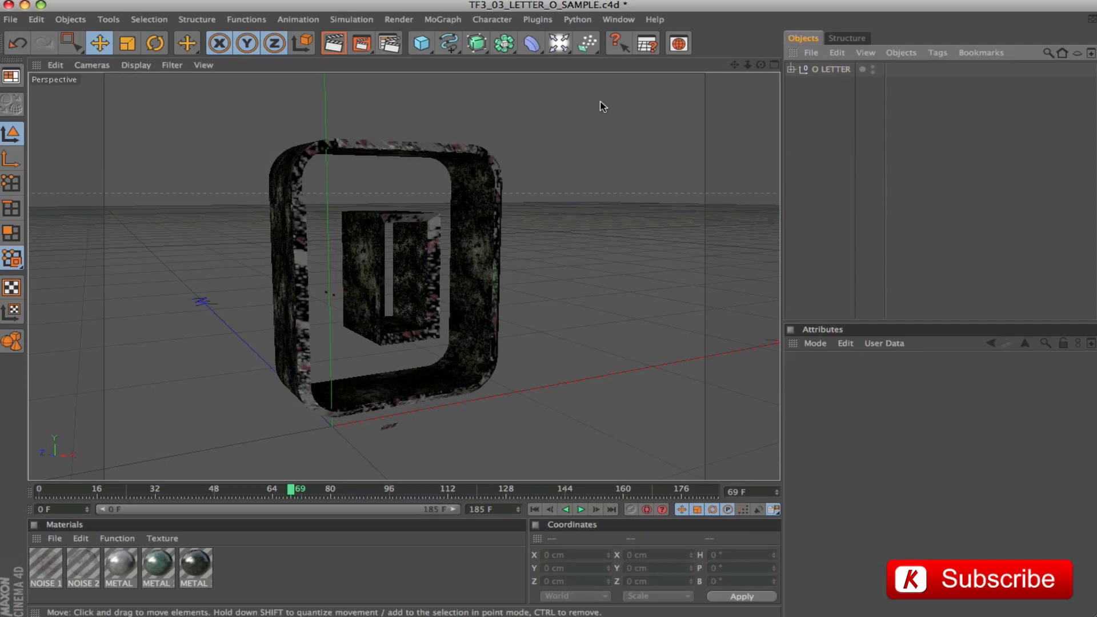
# Switch to the TF3_03.c4d document and hide every letter except O LETTER in the viewport
pyautogui.click(618, 18)
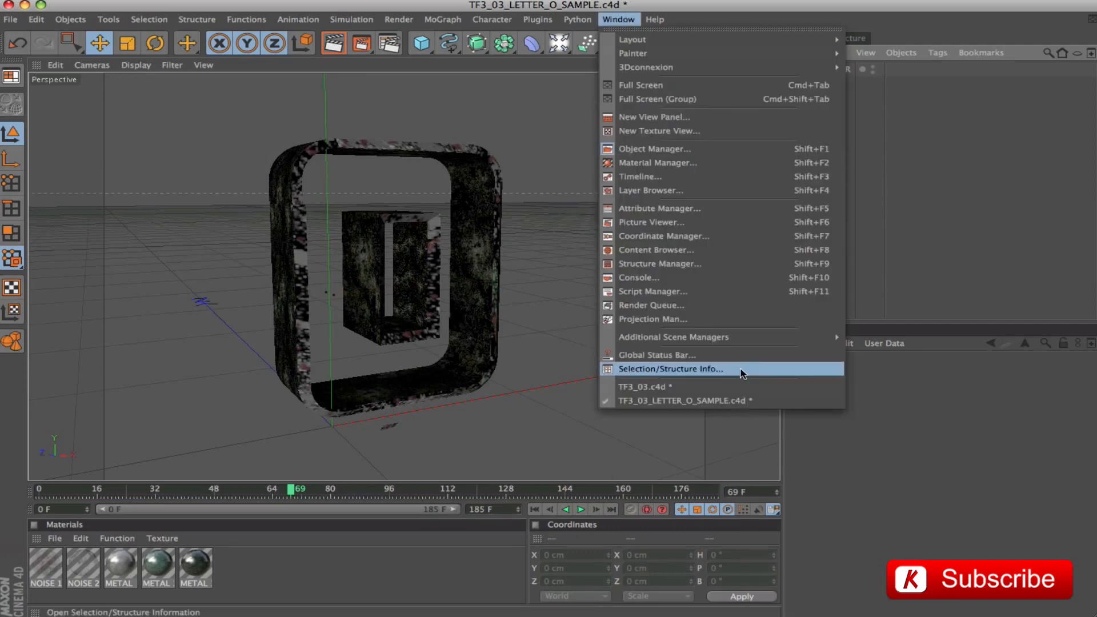
pyautogui.click(706, 384)
pyautogui.click(831, 152)
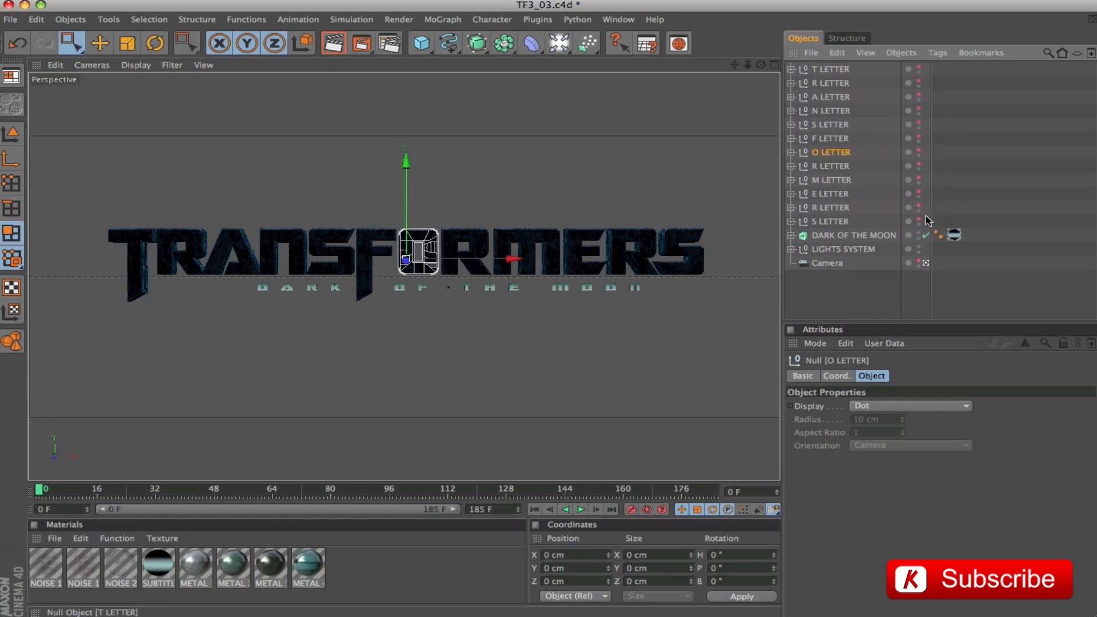
pyautogui.click(919, 151)
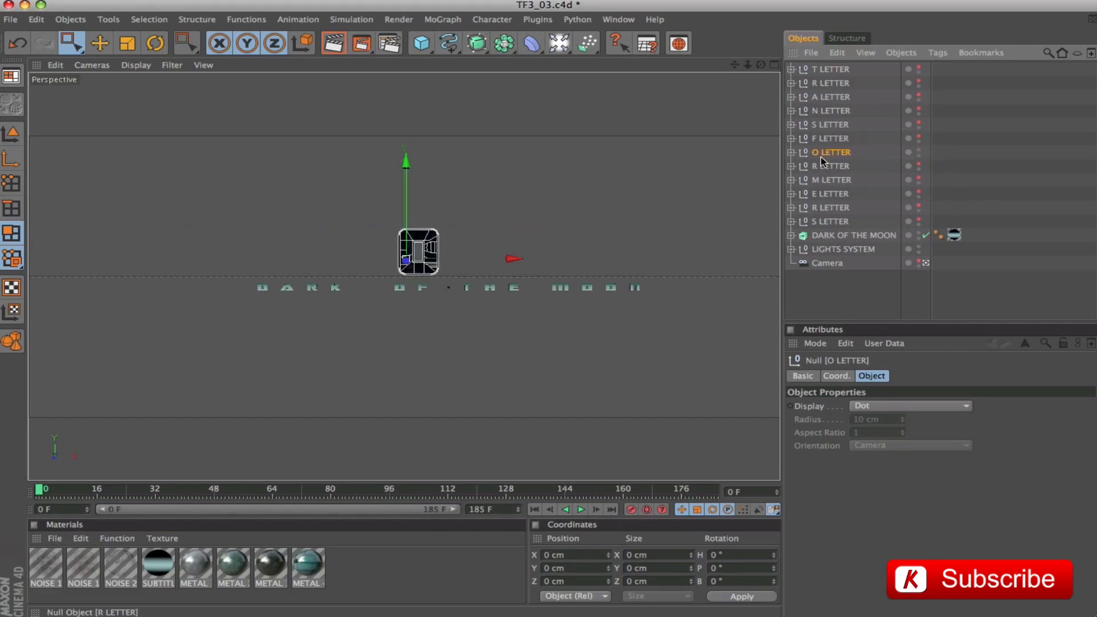
# Leave the scene camera's view and hide the DARK OF THE MOON subtitle
pyautogui.click(925, 263)
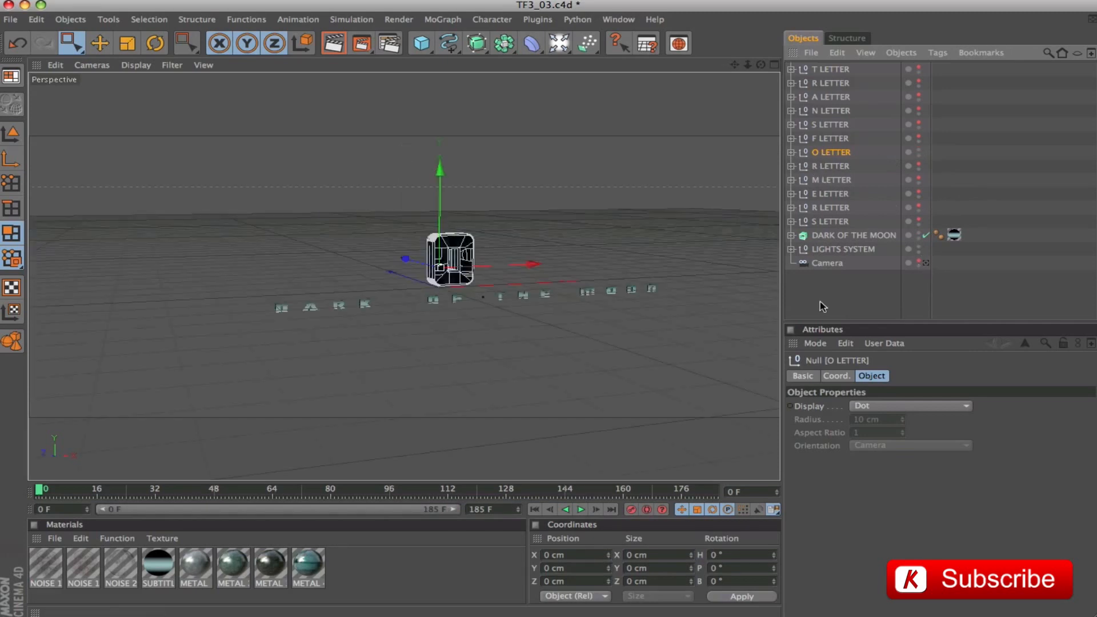
pyautogui.click(917, 233)
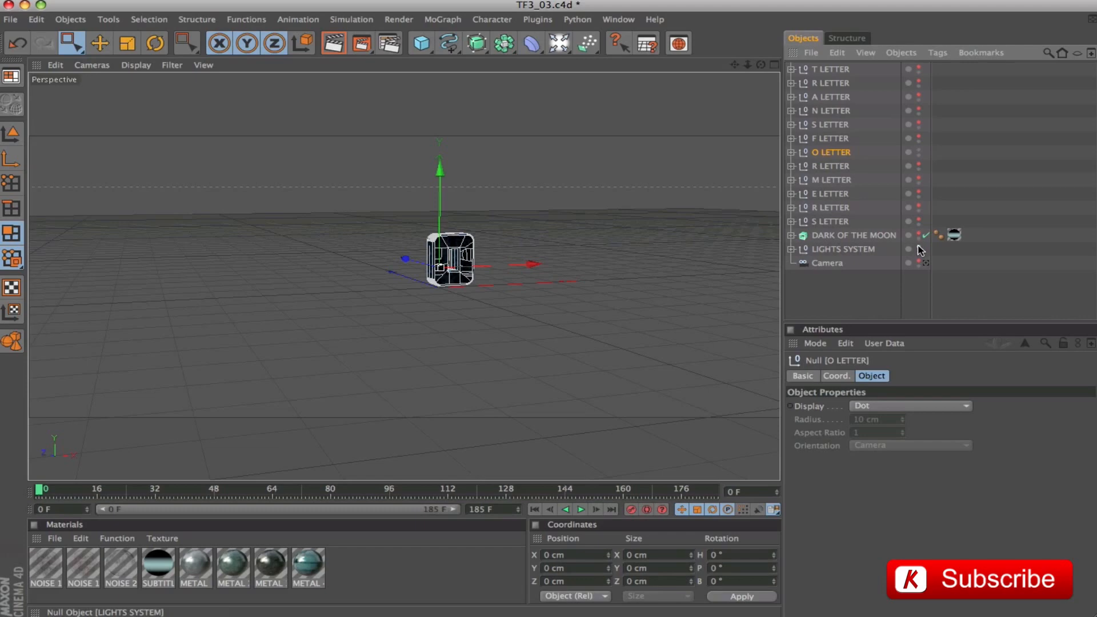
# Frame the O letter in the viewport at an angle and expand O LETTER to list its bevel, body and caps groups
pyautogui.press('o')
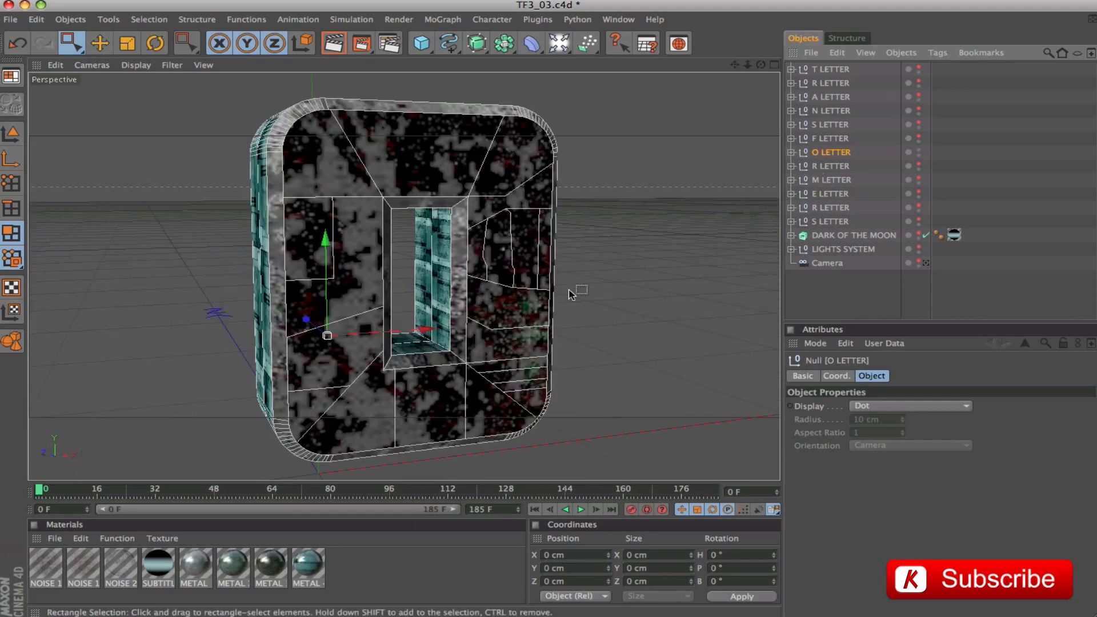
pyautogui.keyDown('alt'); pyautogui.moveTo(569, 294); pyautogui.dragTo(644, 227); pyautogui.keyUp('alt')
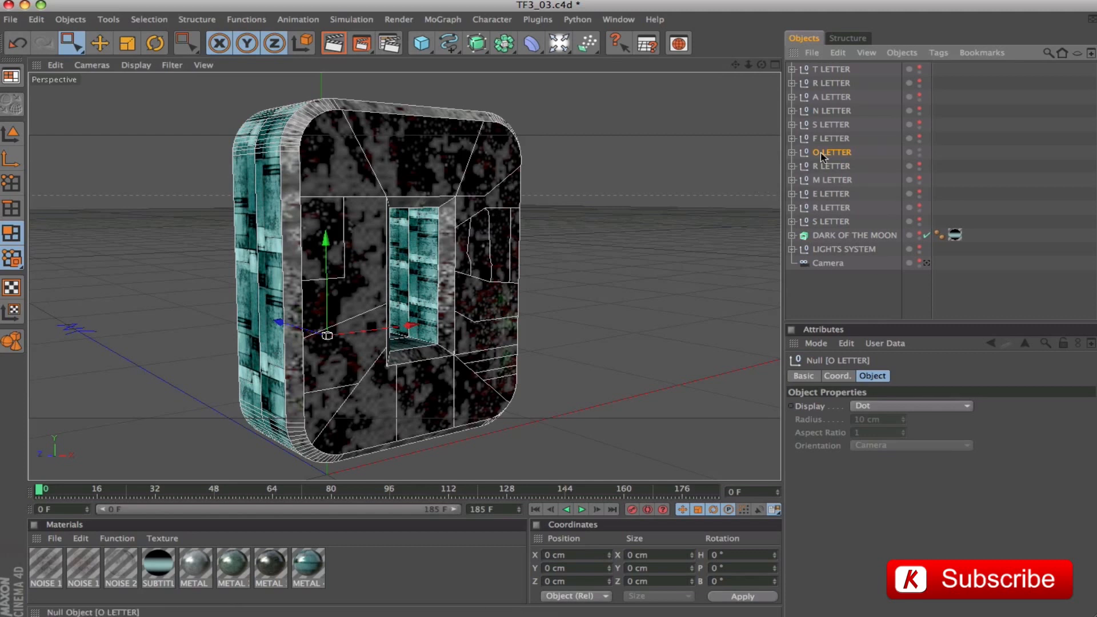
pyautogui.click(792, 153)
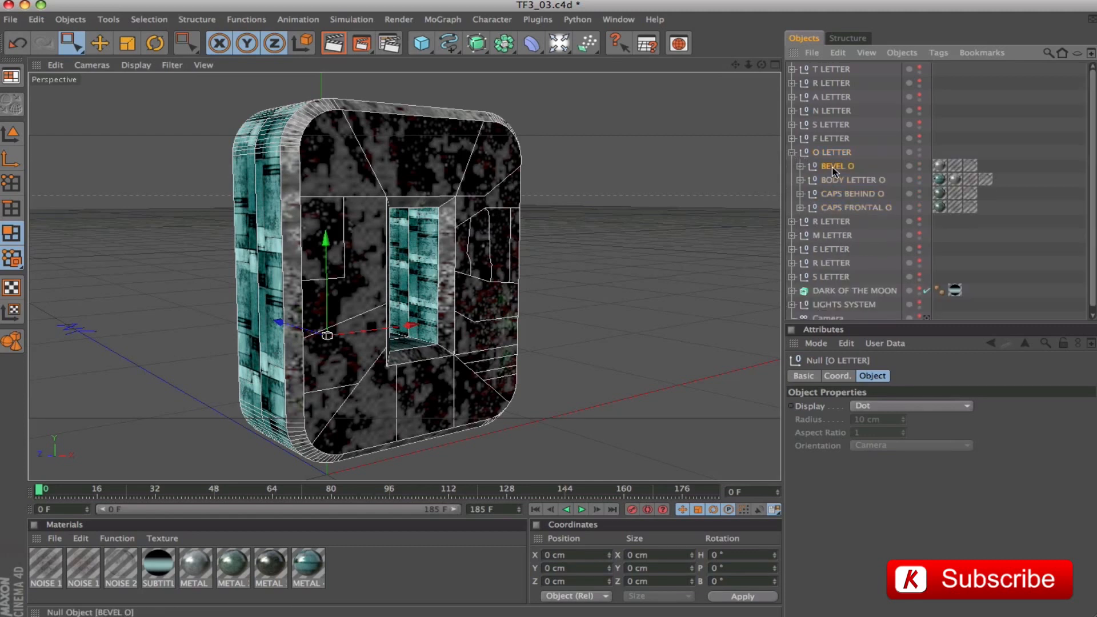
# Expand BEVEL O and hide the O letter's body and both cap groups, leaving just the bevel in the viewport
pyautogui.click(797, 168)
pyautogui.click(799, 166)
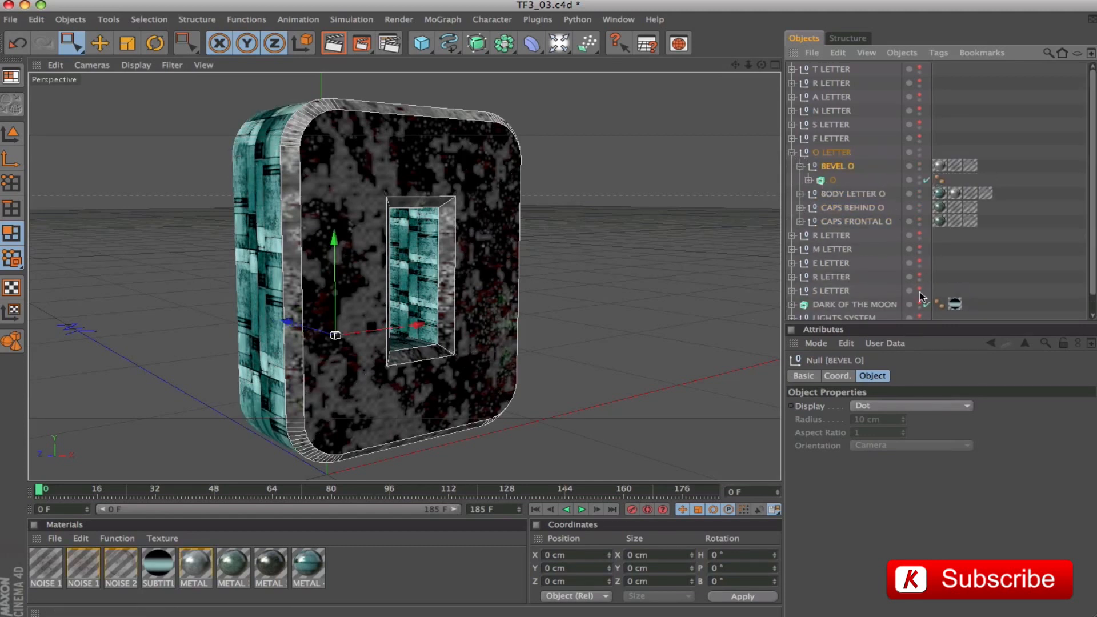
pyautogui.click(919, 177)
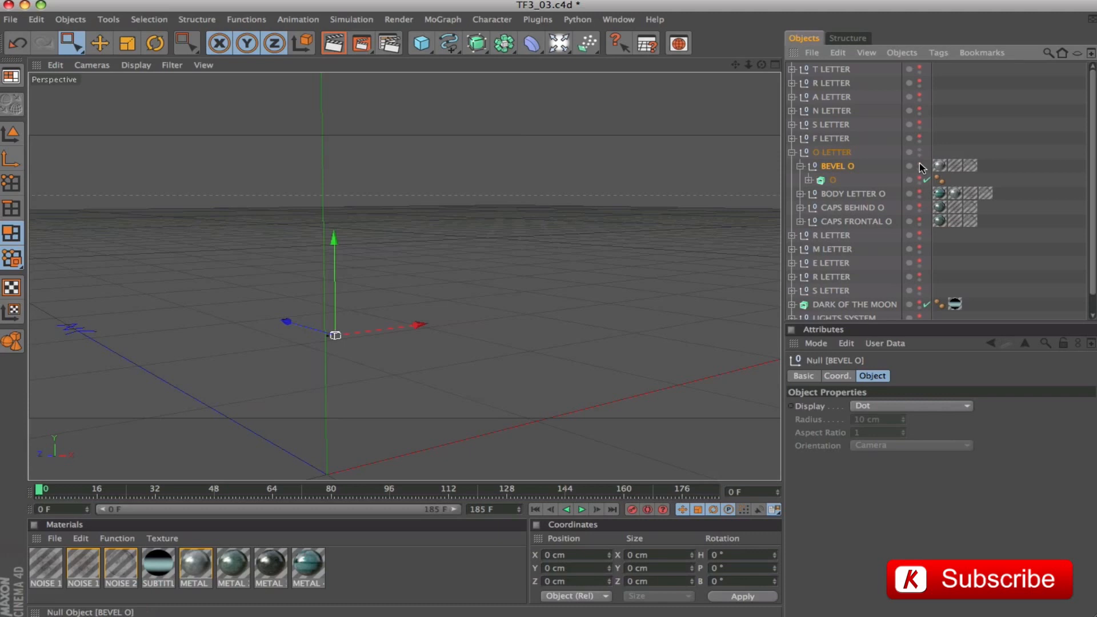
pyautogui.click(919, 177)
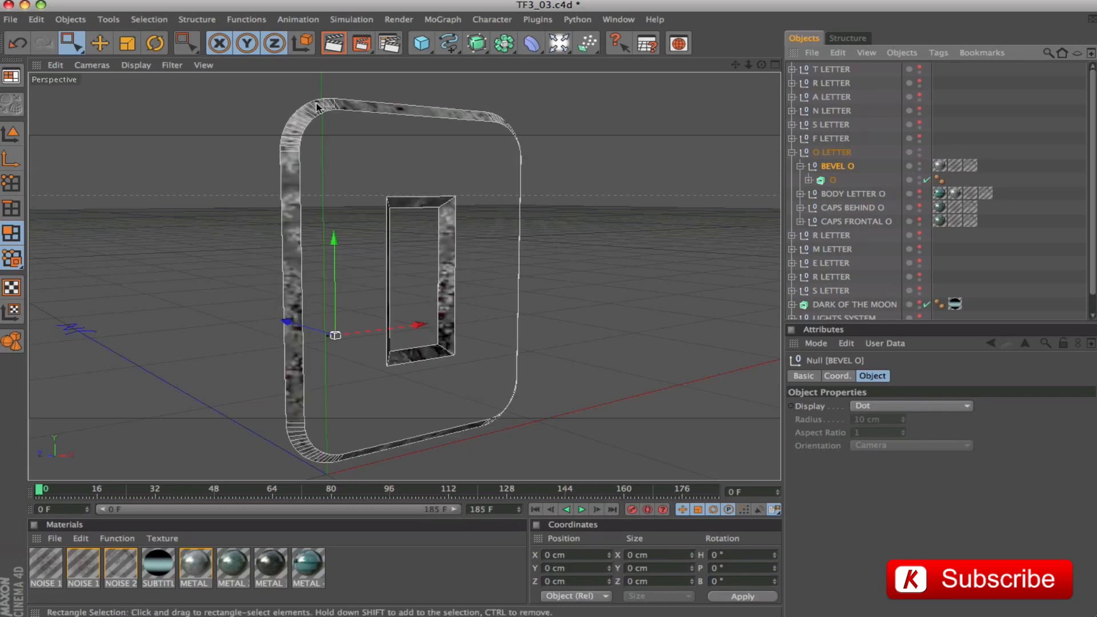
# Make the bevel's O object editable and merge it with Rounding and the BEVEL O null into one polygon object, deleting the originals
pyautogui.click(824, 180)
pyautogui.press('c')
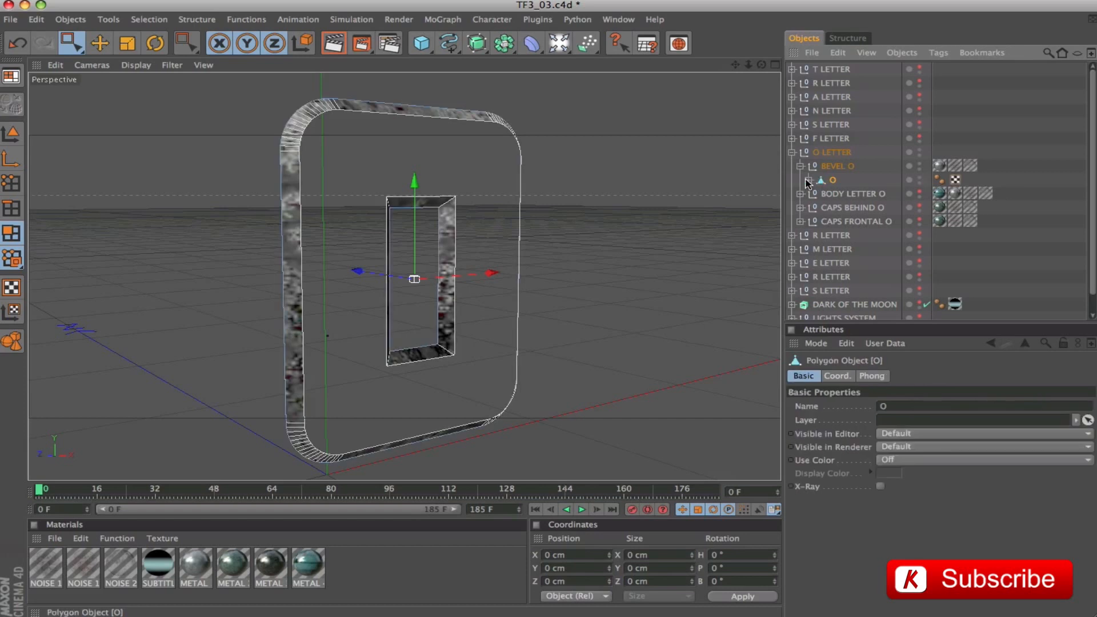
pyautogui.click(808, 180)
pyautogui.keyDown('ctrl'); pyautogui.click(855, 194); pyautogui.keyUp('ctrl')
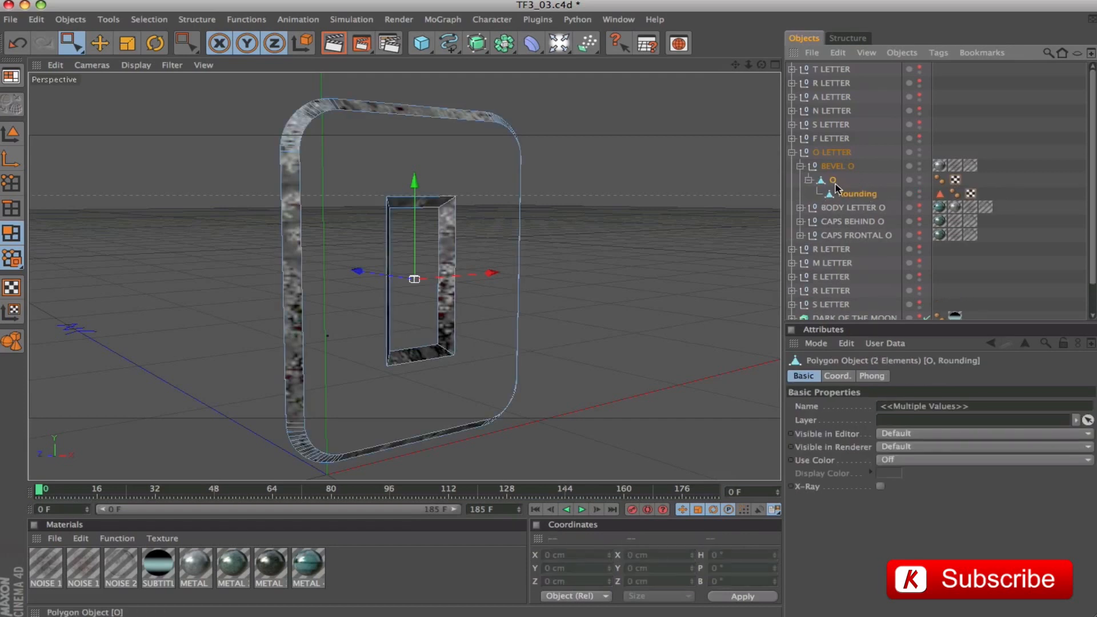
pyautogui.rightClick(840, 194)
pyautogui.click(885, 475)
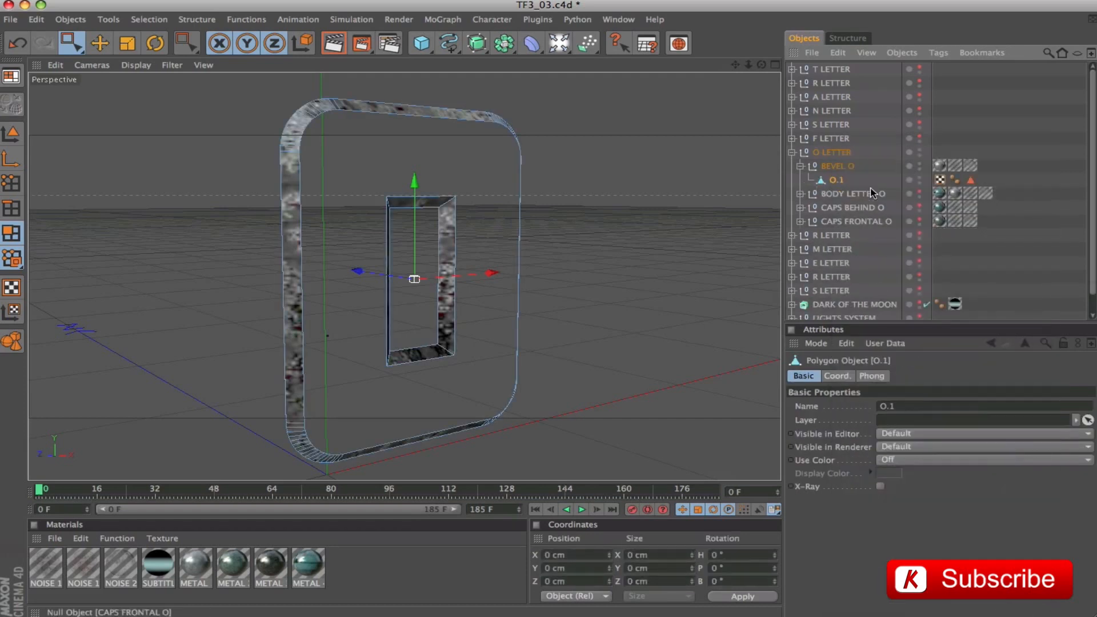
pyautogui.rightClick(839, 174)
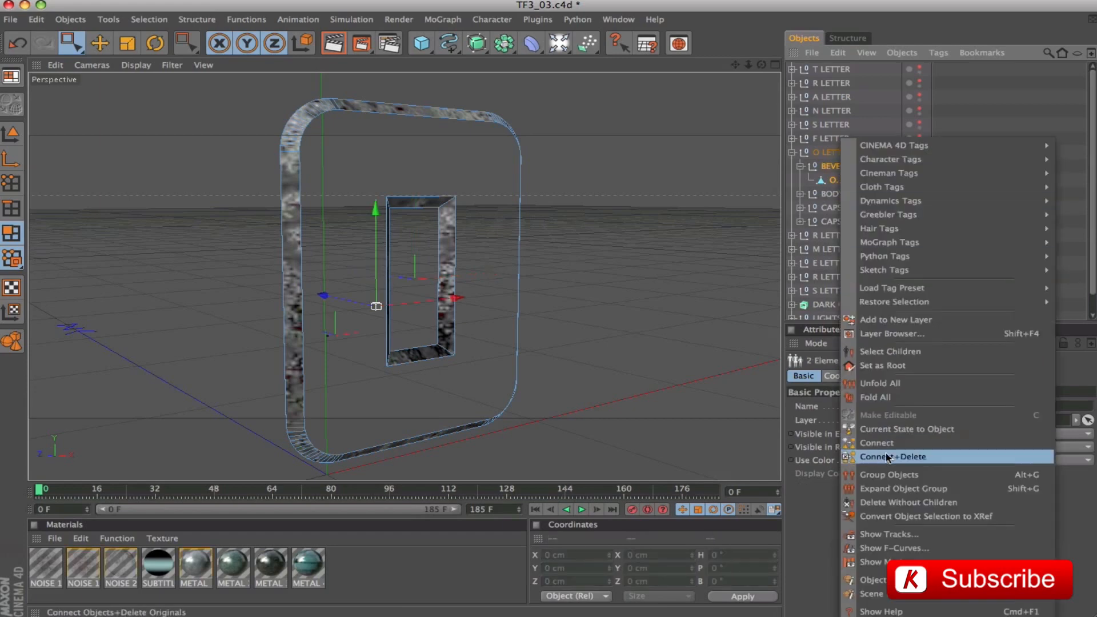
pyautogui.click(886, 455)
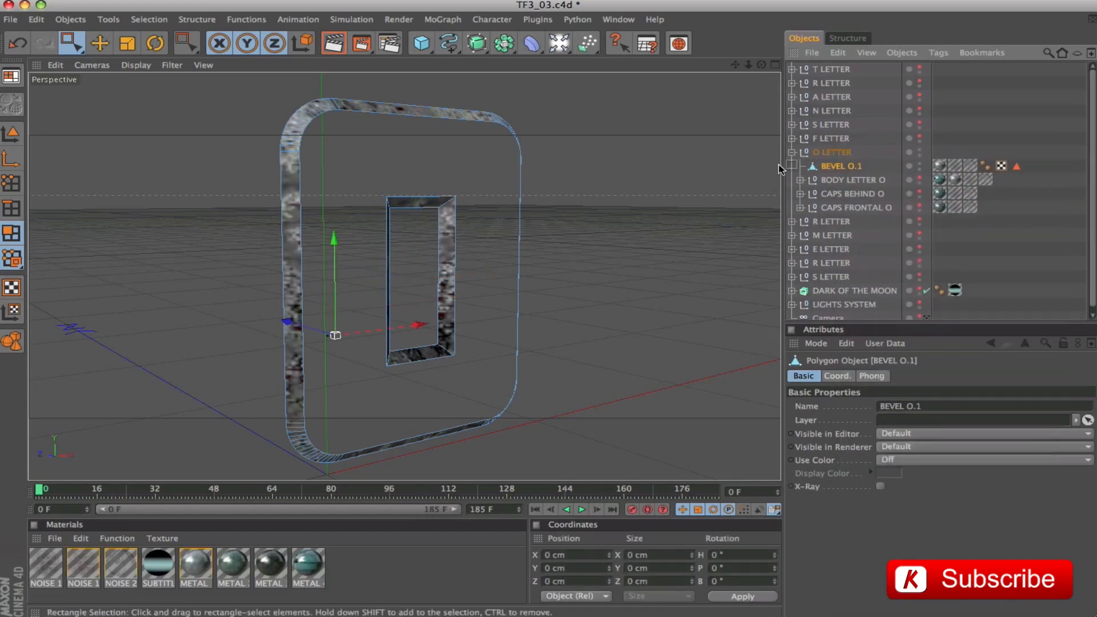
# Select all polygons of the upper-right rounded corner of BEVEL O.1's outer frame with Rectangle Selection
pyautogui.keyDown('alt'); pyautogui.moveTo(507, 206); pyautogui.dragTo(469, 183); pyautogui.keyUp('alt')
pyautogui.moveTo(570, 196)
pyautogui.keyDown('alt'); pyautogui.mouseDown()
pyautogui.moveTo(595, 207)
pyautogui.moveTo(563, 186)
pyautogui.mouseUp(); pyautogui.keyUp('alt')
pyautogui.keyDown('alt'); pyautogui.moveTo(494, 200); pyautogui.dragTo(497, 205); pyautogui.keyUp('alt')
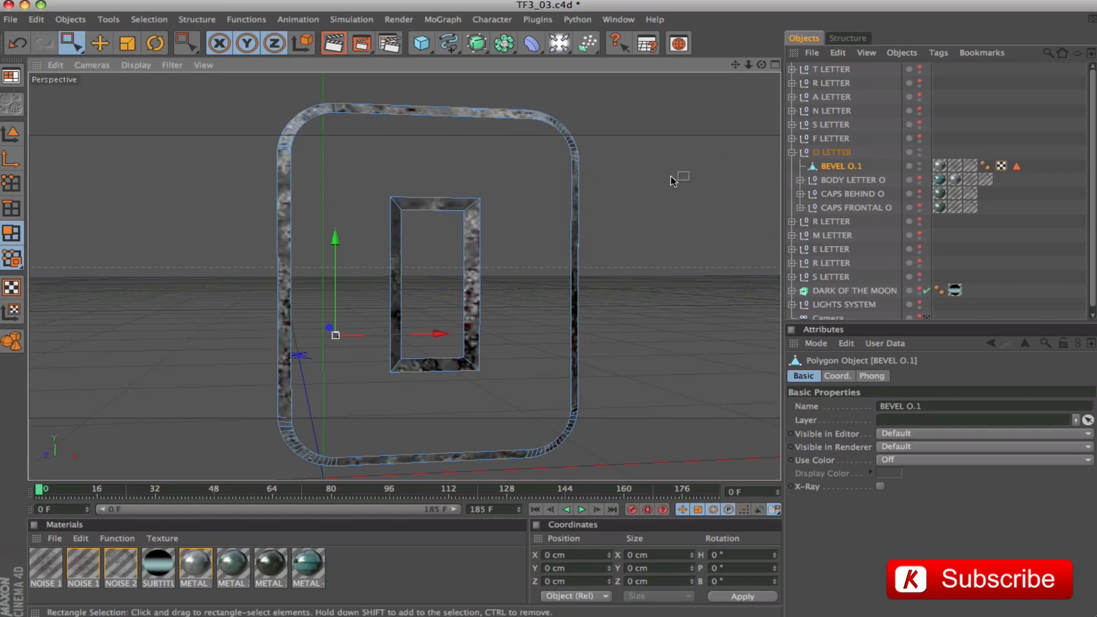
pyautogui.click(78, 51)
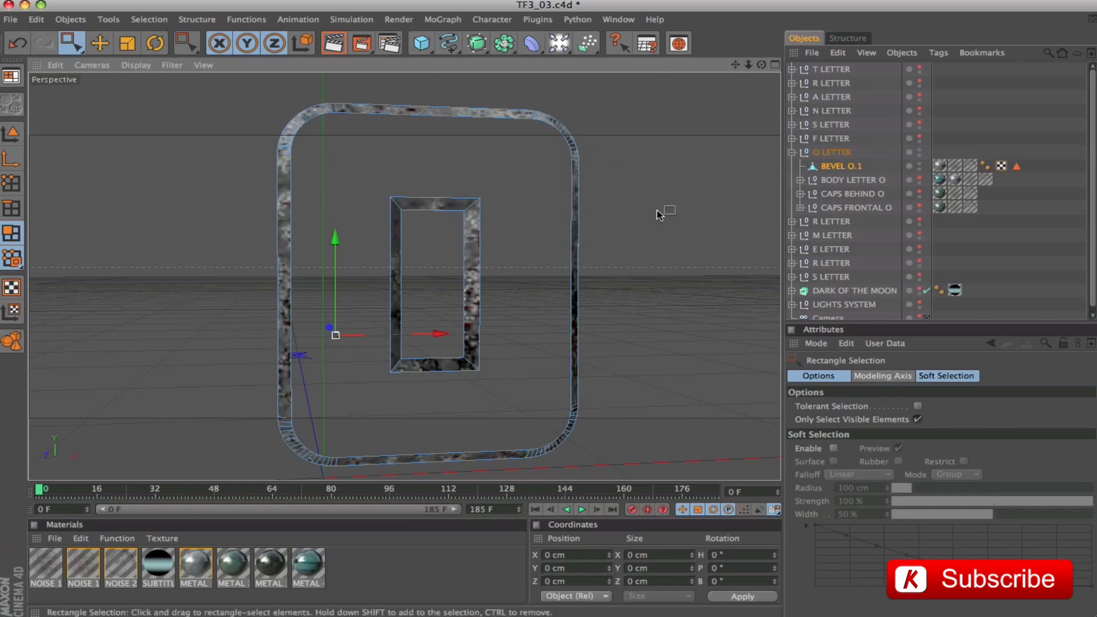
pyautogui.moveTo(644, 184); pyautogui.dragTo(471, 70)
pyautogui.keyDown('alt'); pyautogui.moveTo(474, 114); pyautogui.dragTo(571, 149); pyautogui.keyUp('alt')
pyautogui.moveTo(656, 217); pyautogui.dragTo(503, 93)
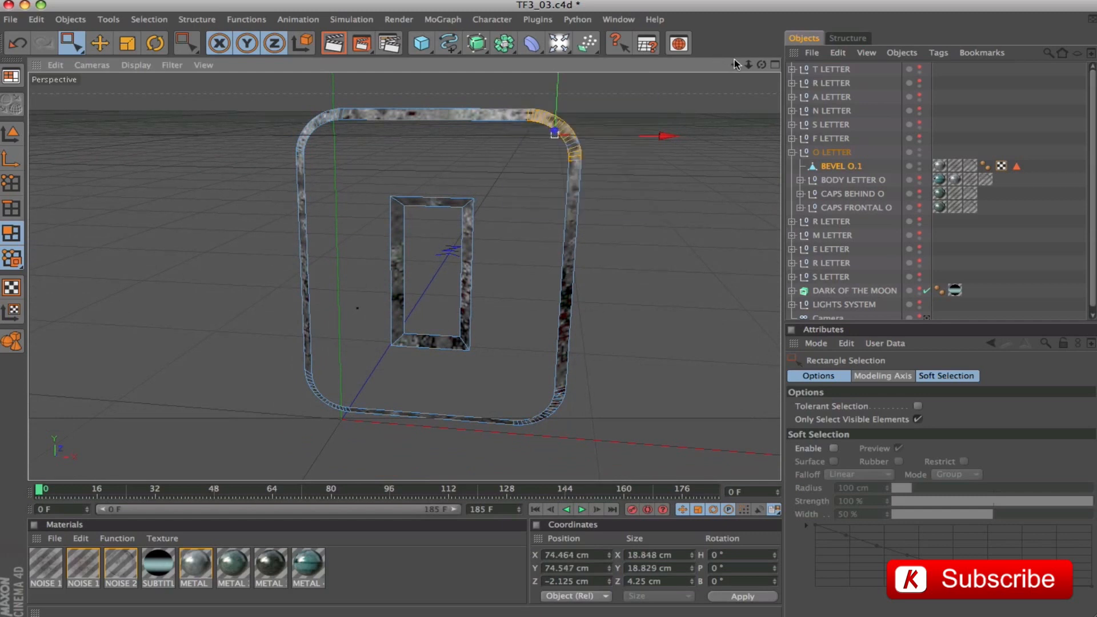
pyautogui.press('s')
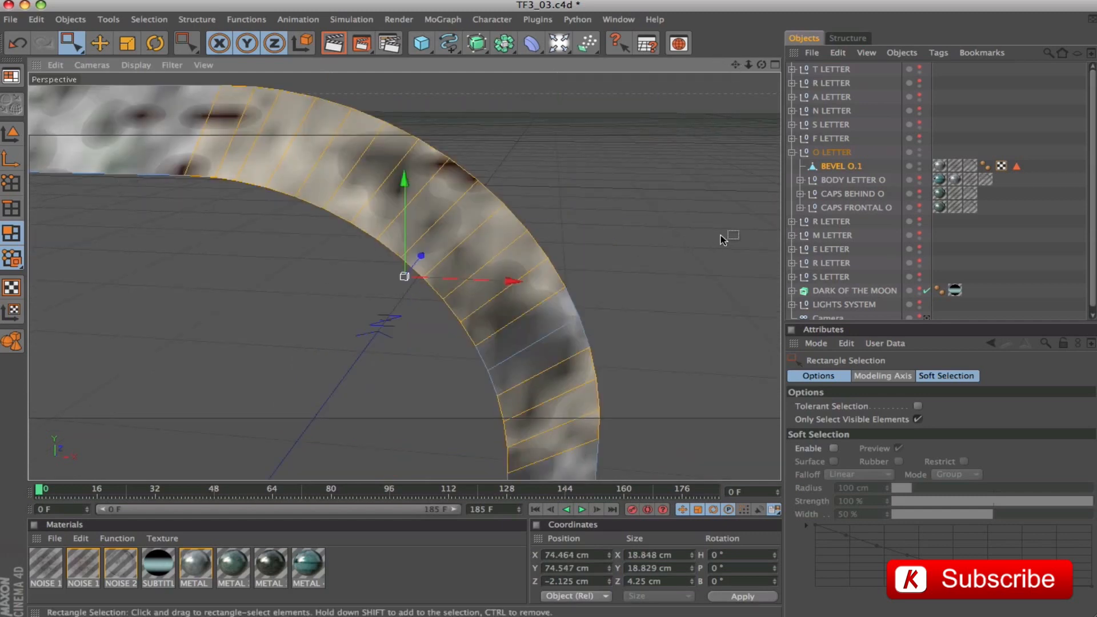
pyautogui.moveTo(712, 241); pyautogui.dragTo(423, 419)
pyautogui.scroll(-5, 714, 244)
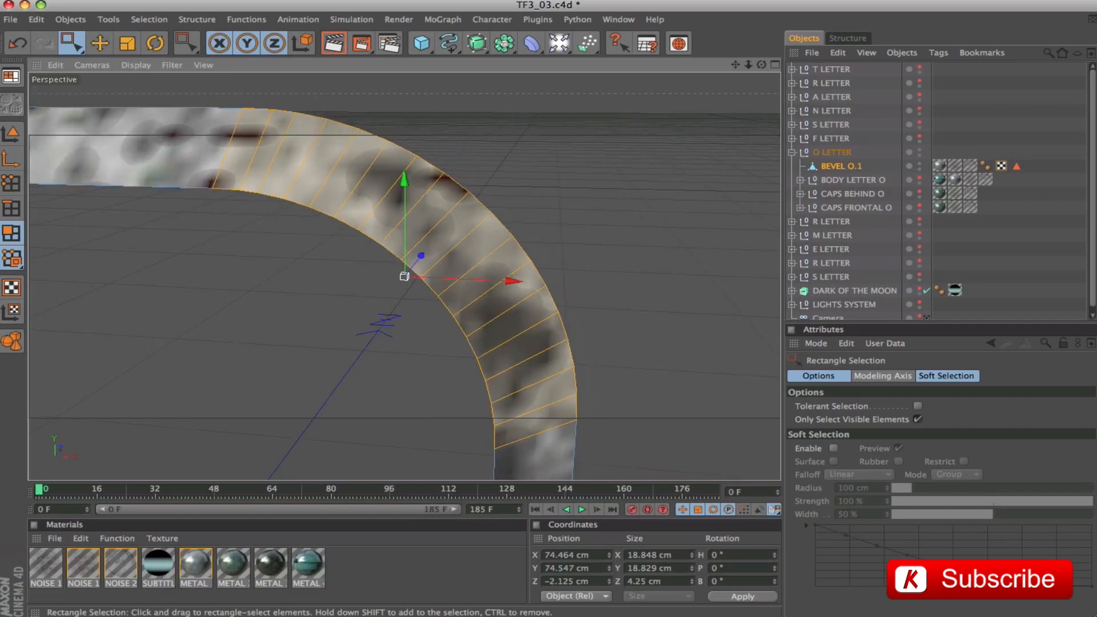
pyautogui.moveTo(736, 65); pyautogui.dragTo(735, 67)
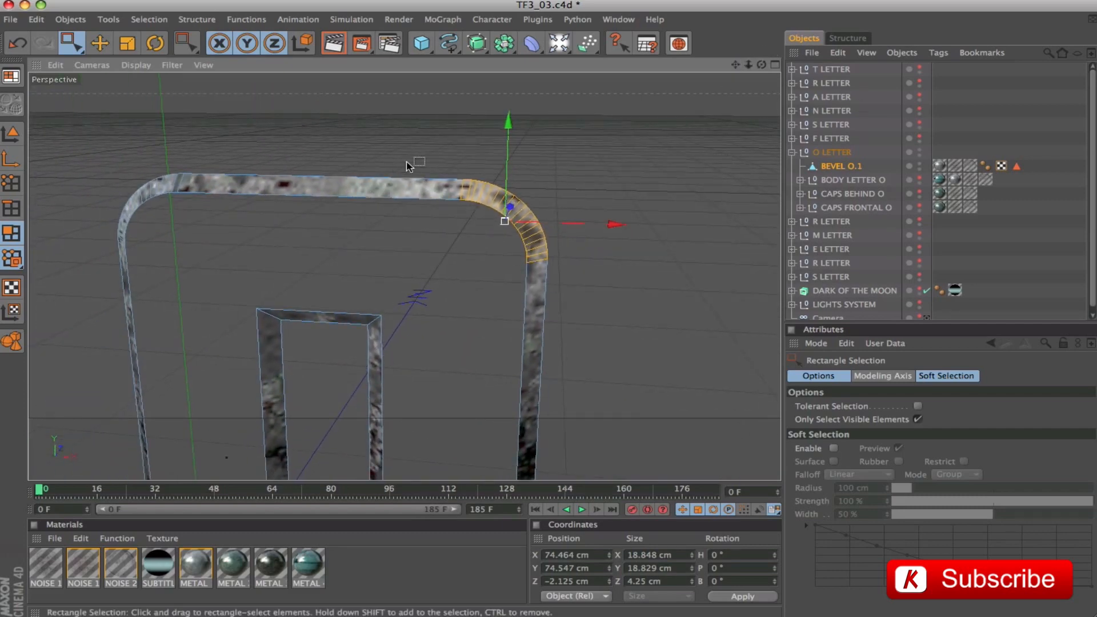
# Split the selected corner polygons into a separate object and rename it BEVEL O.2
pyautogui.rightClick(535, 247)
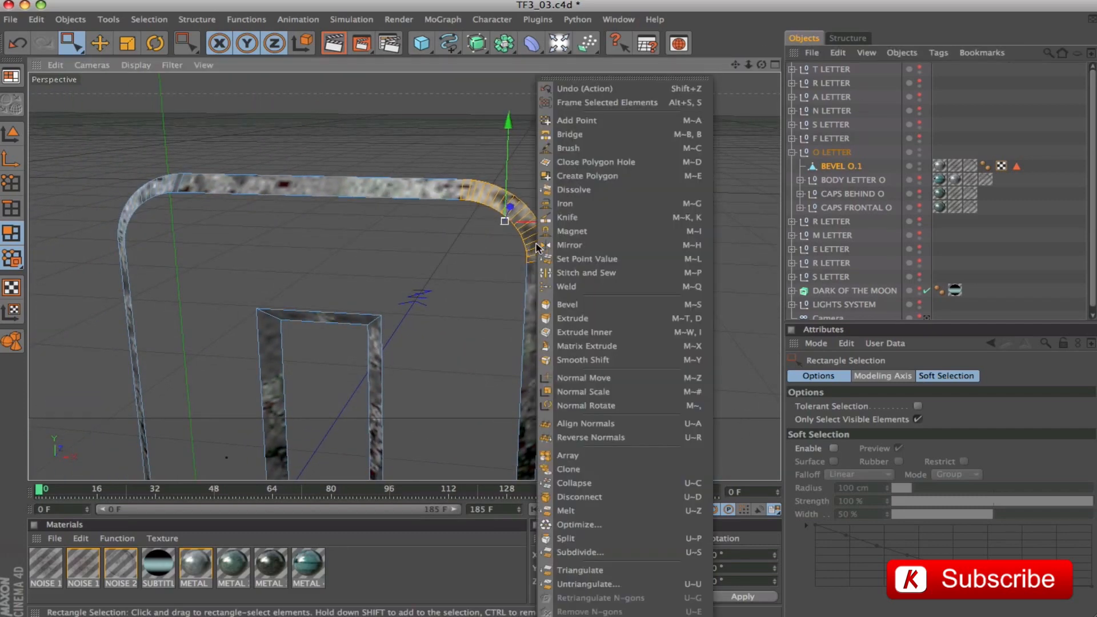
pyautogui.click(566, 538)
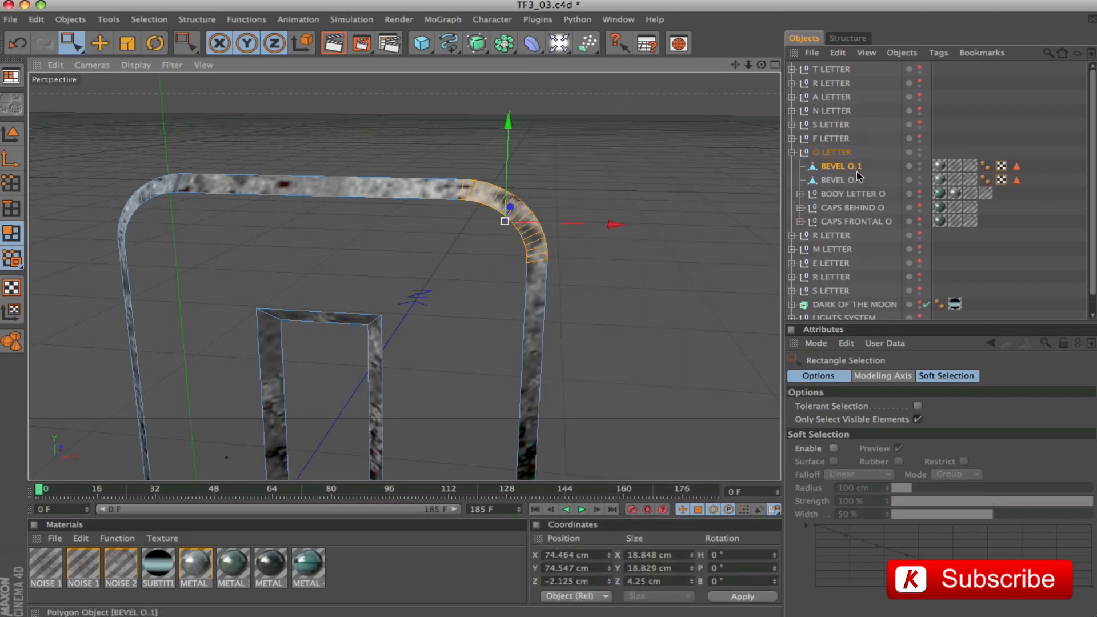
pyautogui.click(841, 180)
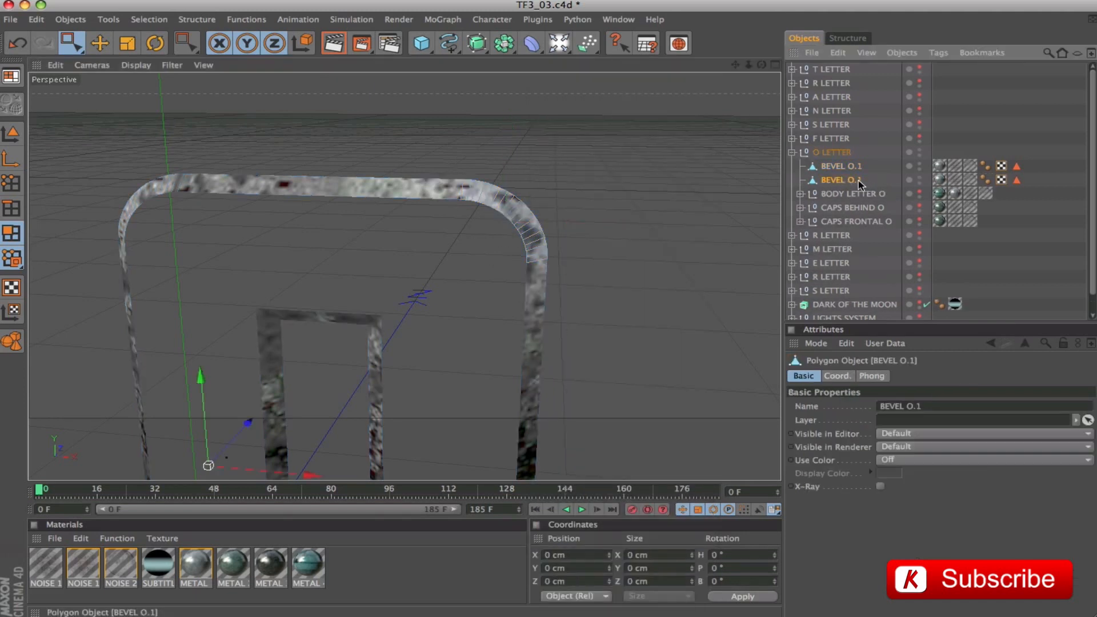
pyautogui.doubleClick(870, 182)
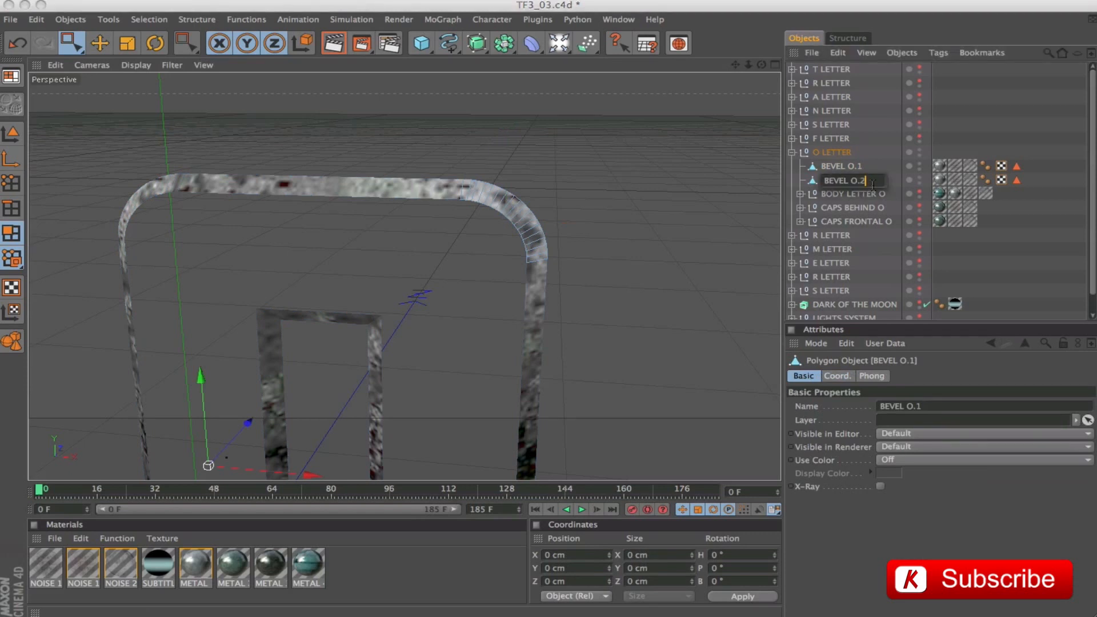
pyautogui.write('2')
pyautogui.press('Return')
# Check the split corner on its own, and leave BEVEL O.2 hidden with BEVEL O.1 shown
pyautogui.keyDown('alt'); pyautogui.doubleClick(921, 164); pyautogui.keyUp('alt')
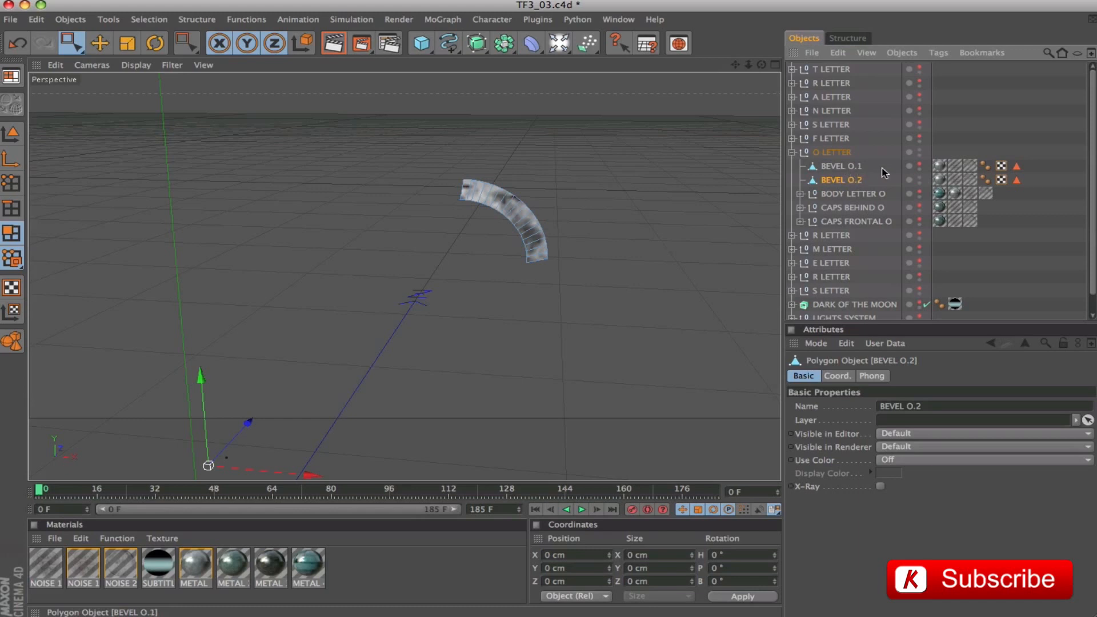
pyautogui.keyDown('alt'); pyautogui.doubleClick(920, 178); pyautogui.keyUp('alt')
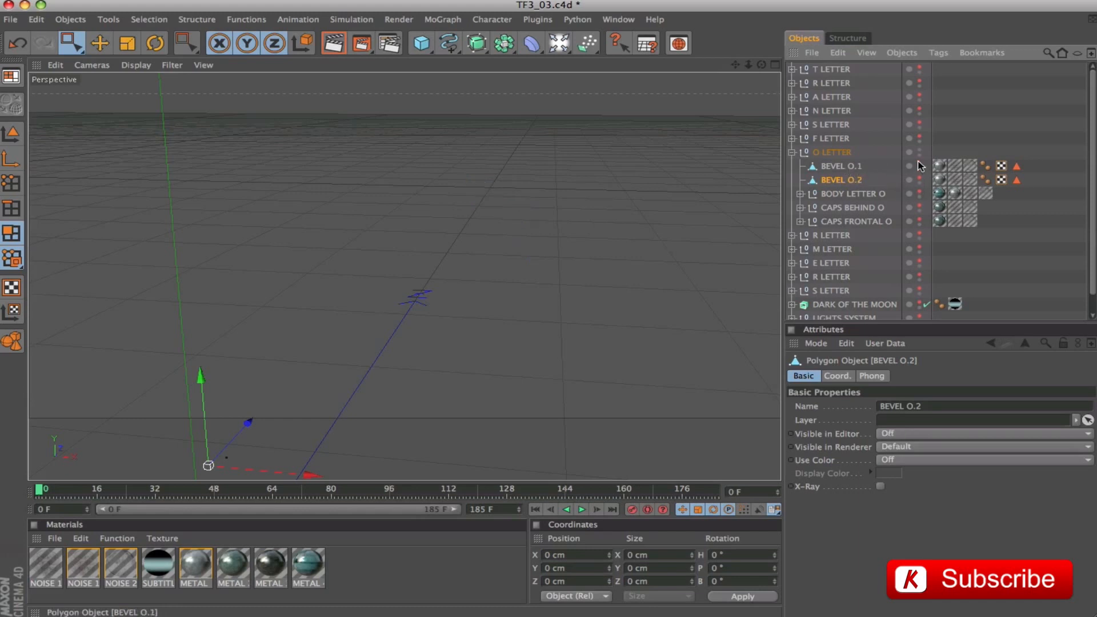
pyautogui.click(921, 163)
pyautogui.keyDown('alt'); pyautogui.click(919, 164); pyautogui.keyUp('alt')
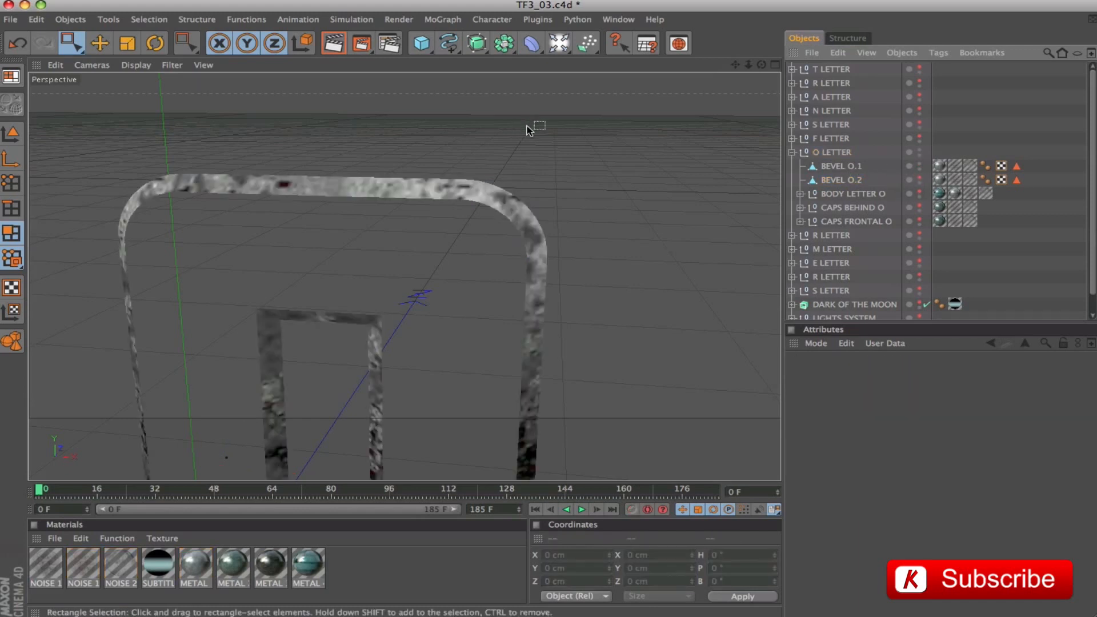
# Delete the corner polygons from BEVEL O.1 and remove the leftover edges along that outer arc
pyautogui.click(835, 167)
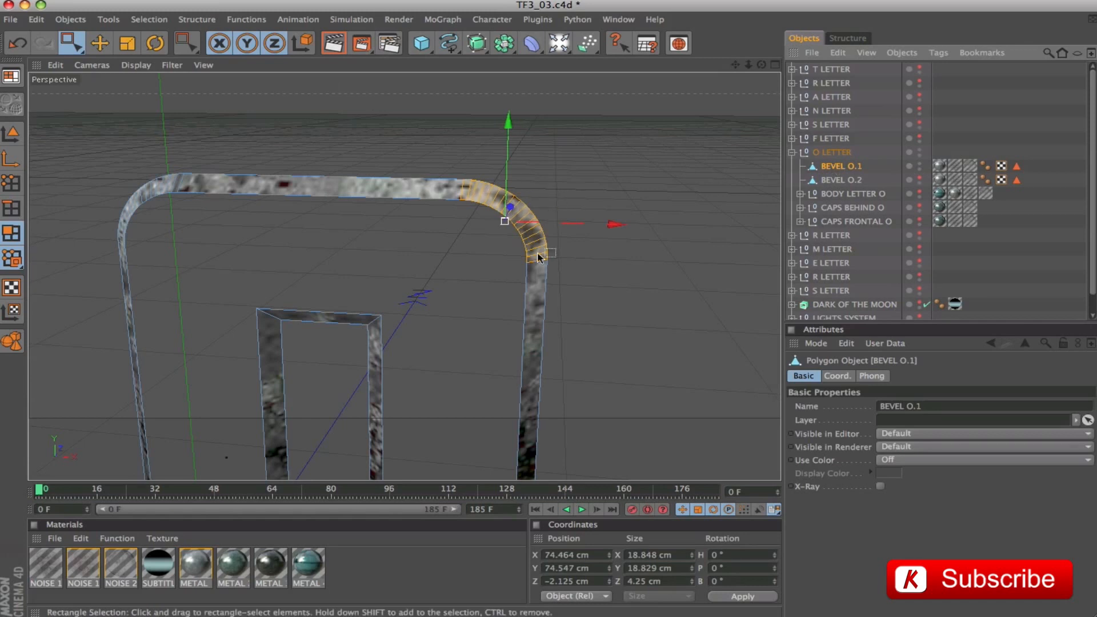
pyautogui.press('Delete')
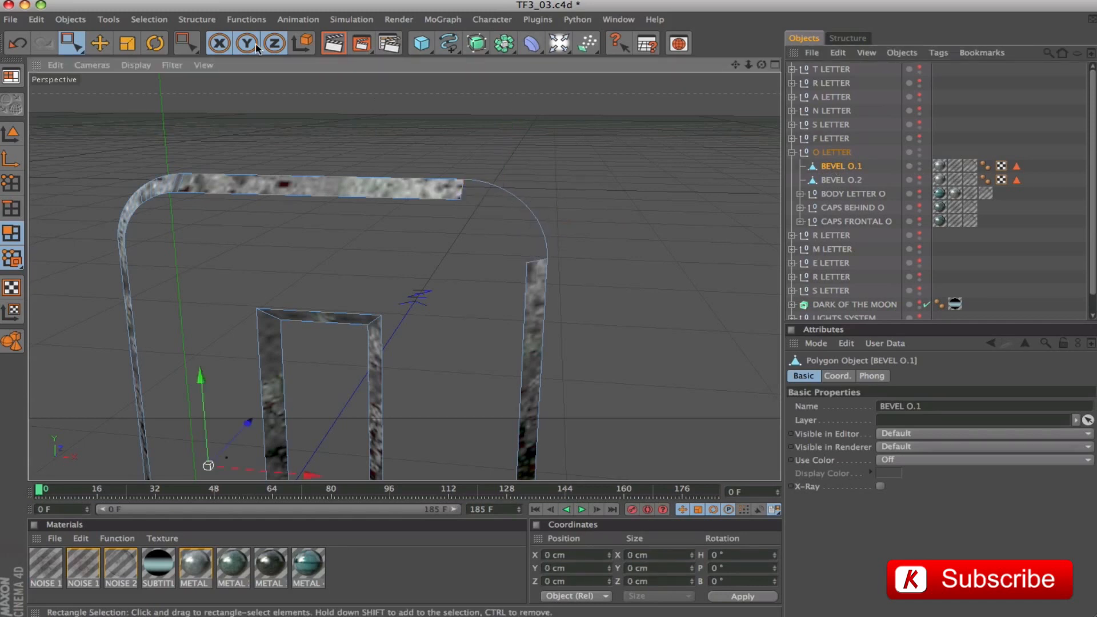
pyautogui.moveTo(71, 42); pyautogui.dragTo(86, 52)
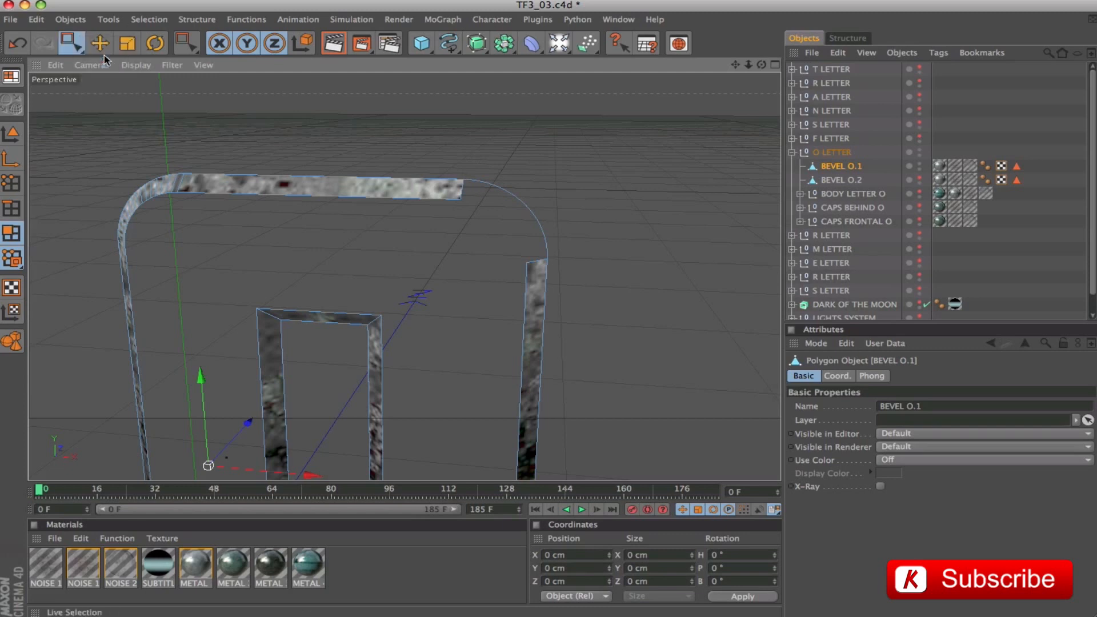
pyautogui.click(10, 209)
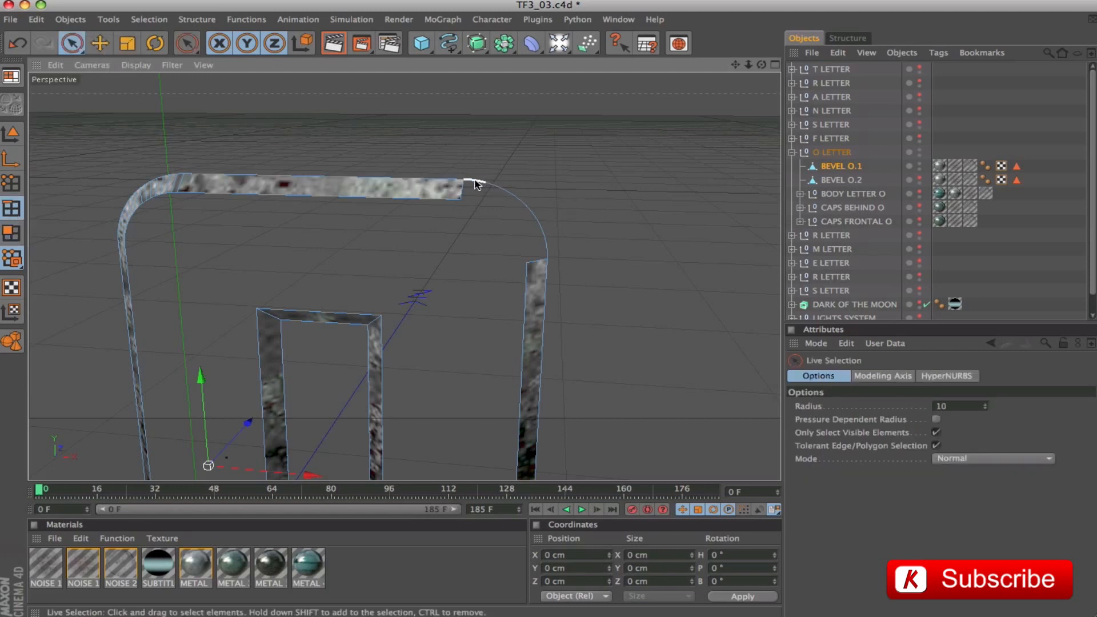
pyautogui.click(545, 245)
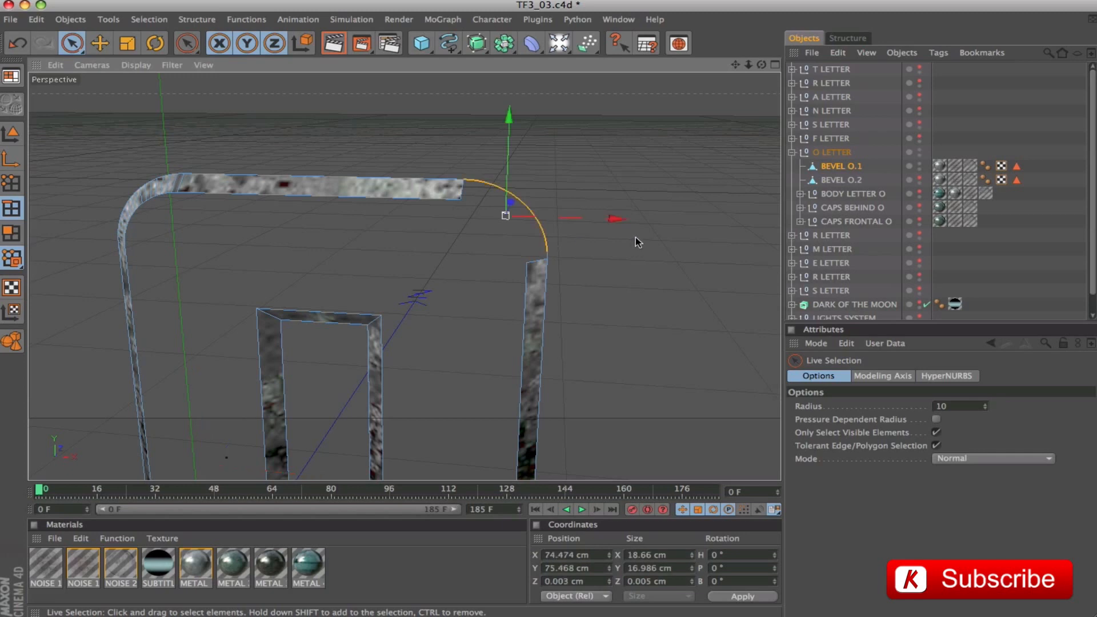
pyautogui.keyDown('shift'); pyautogui.click(549, 253); pyautogui.keyUp('shift')
pyautogui.click(611, 192)
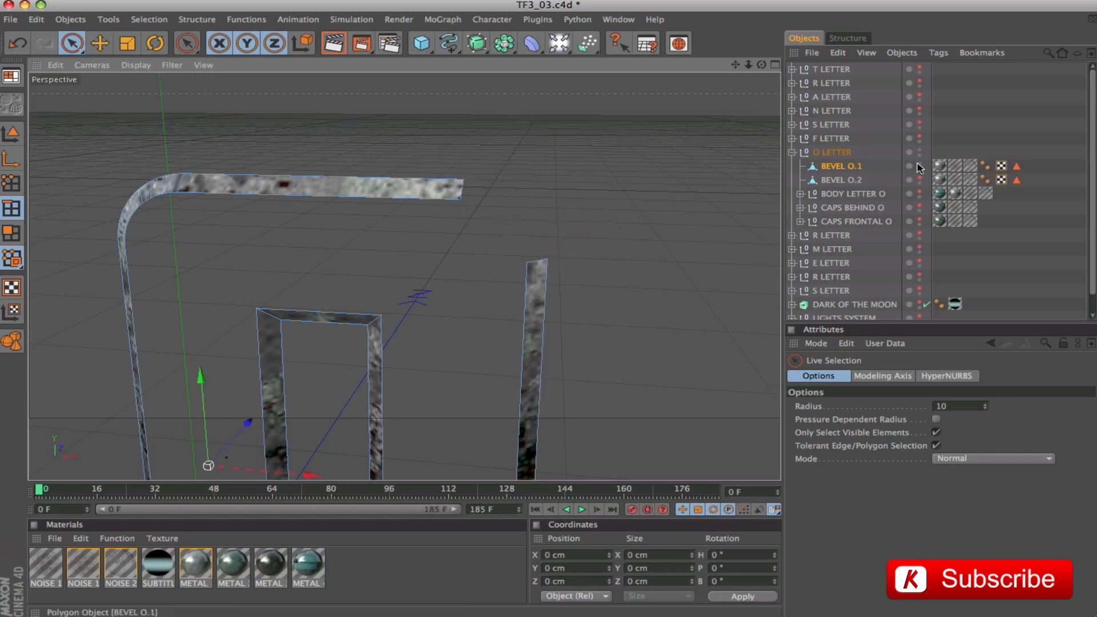
# Show BEVEL O.2 again and frame both bevel objects in the perspective view
pyautogui.click(920, 177)
pyautogui.click(834, 181)
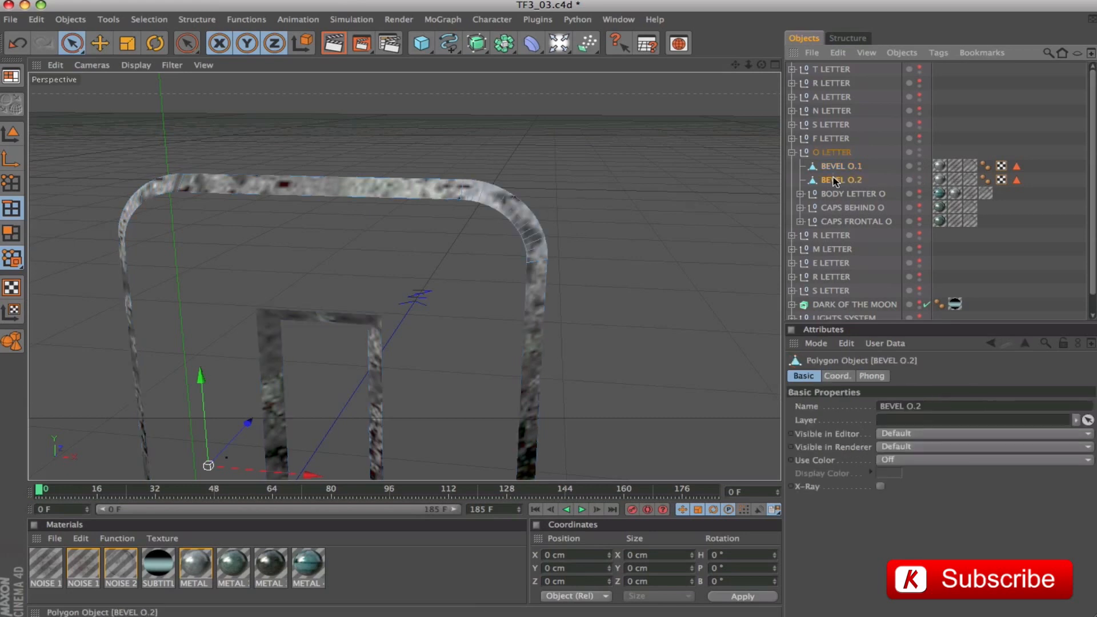
pyautogui.click(839, 167)
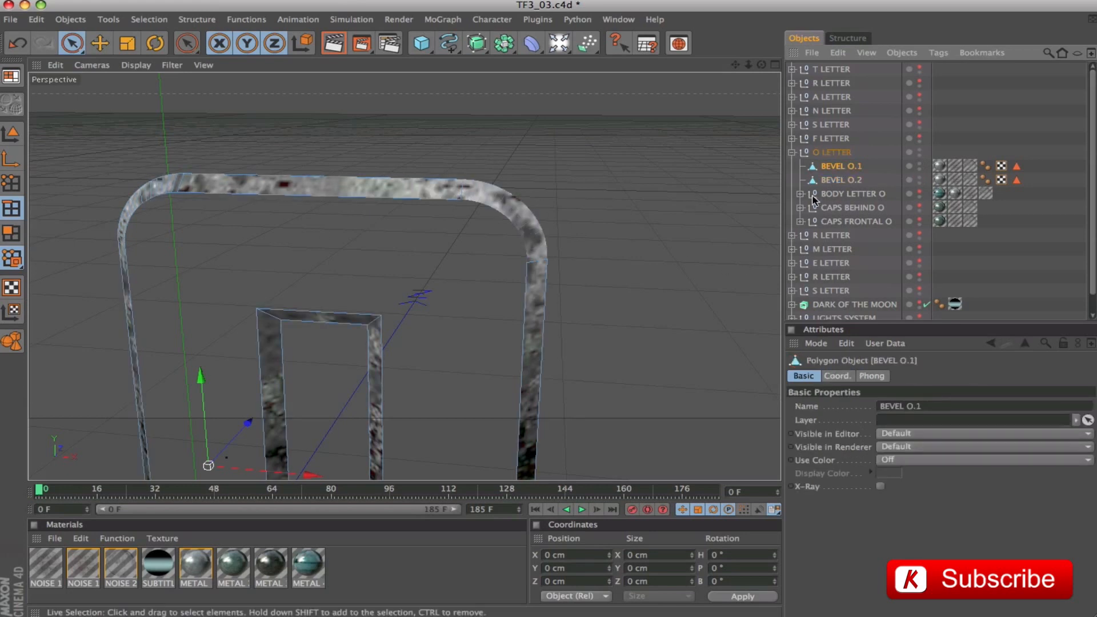
pyautogui.keyDown('ctrl'); pyautogui.click(837, 179); pyautogui.keyUp('ctrl')
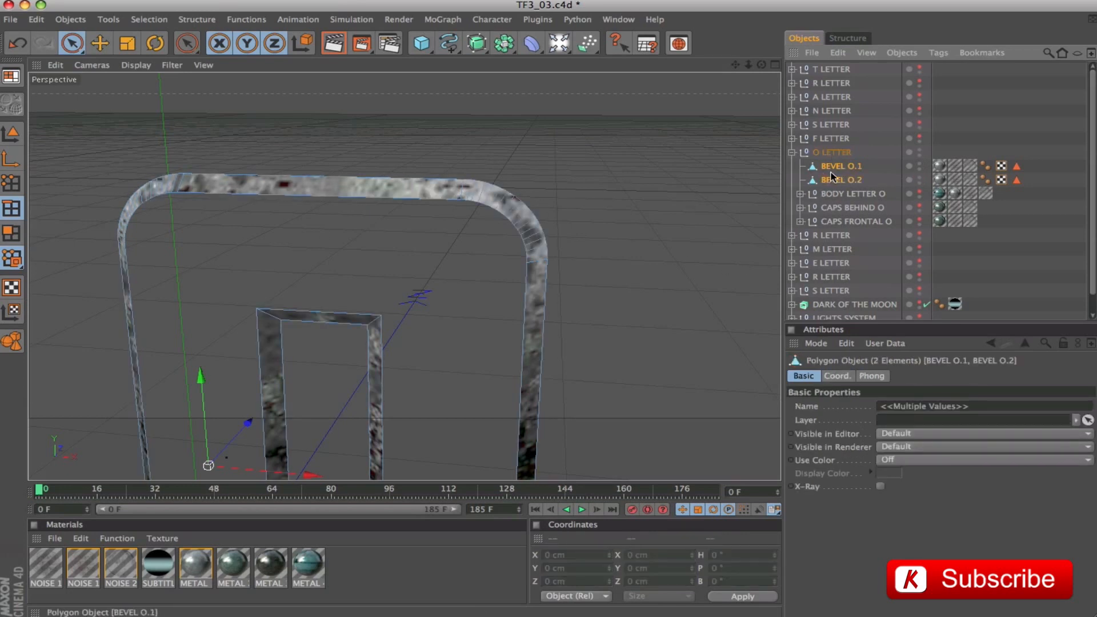
pyautogui.press('o')
pyautogui.keyDown('alt'); pyautogui.moveTo(691, 199); pyautogui.dragTo(689, 132); pyautogui.keyUp('alt')
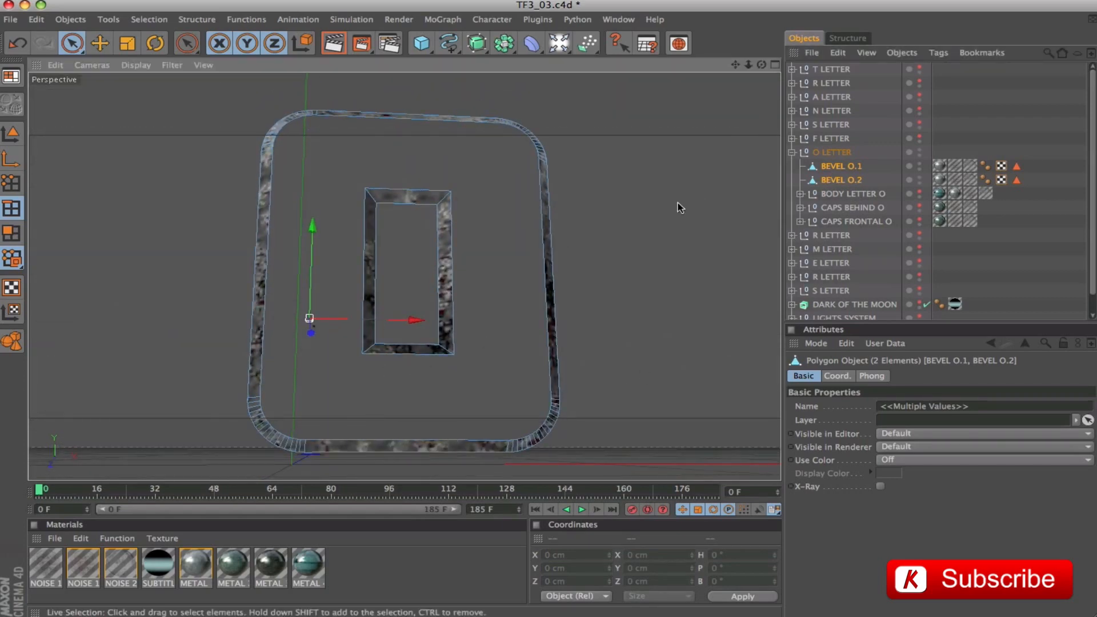
# Show CAPS FRONTAL O, enlarge the front view framed on the O letter, and switch to polygon mode
pyautogui.click(919, 219)
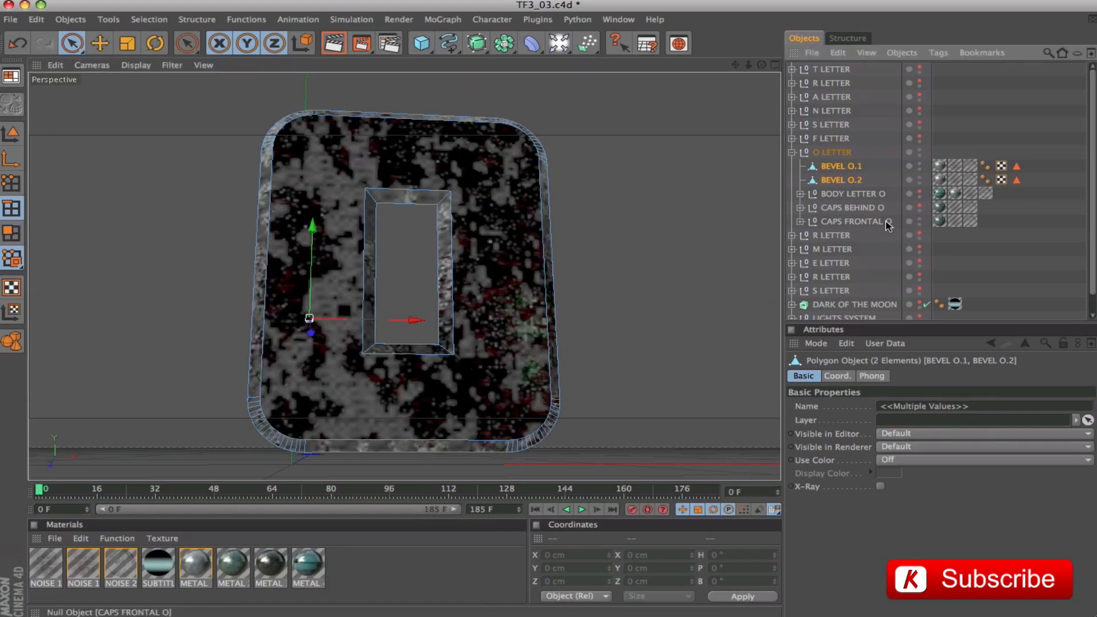
pyautogui.click(776, 65)
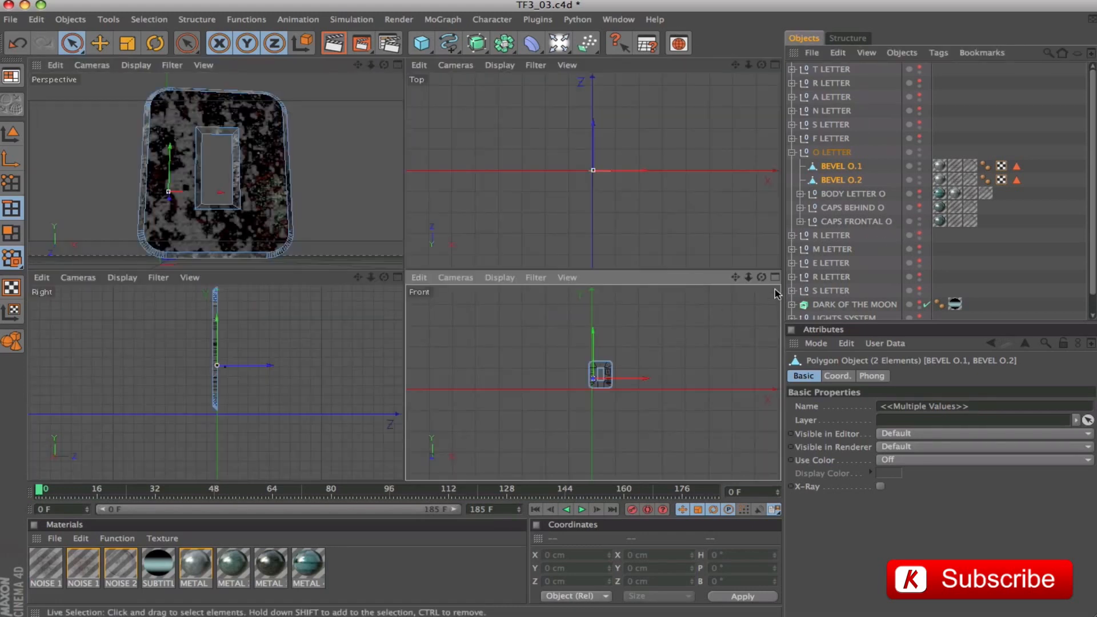
pyautogui.press('o')
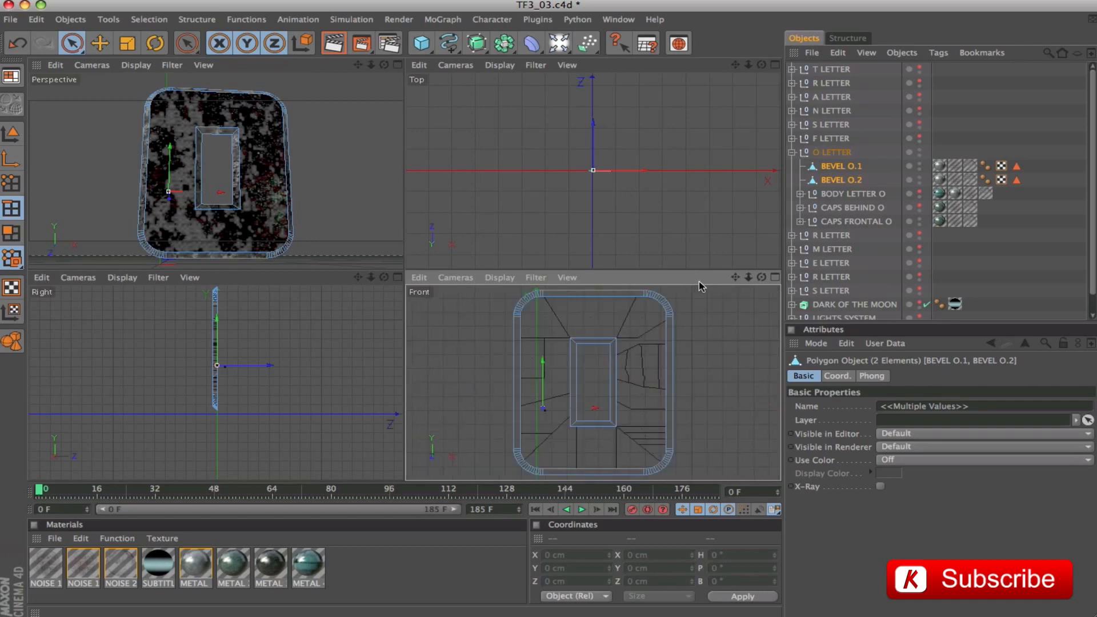
pyautogui.click(775, 278)
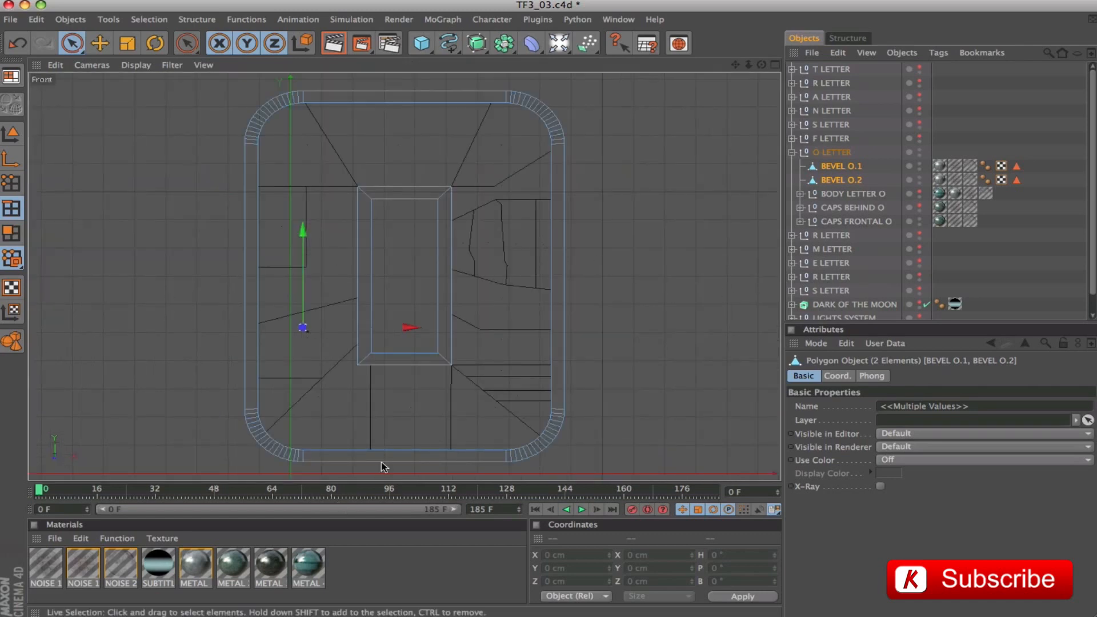
pyautogui.click(11, 233)
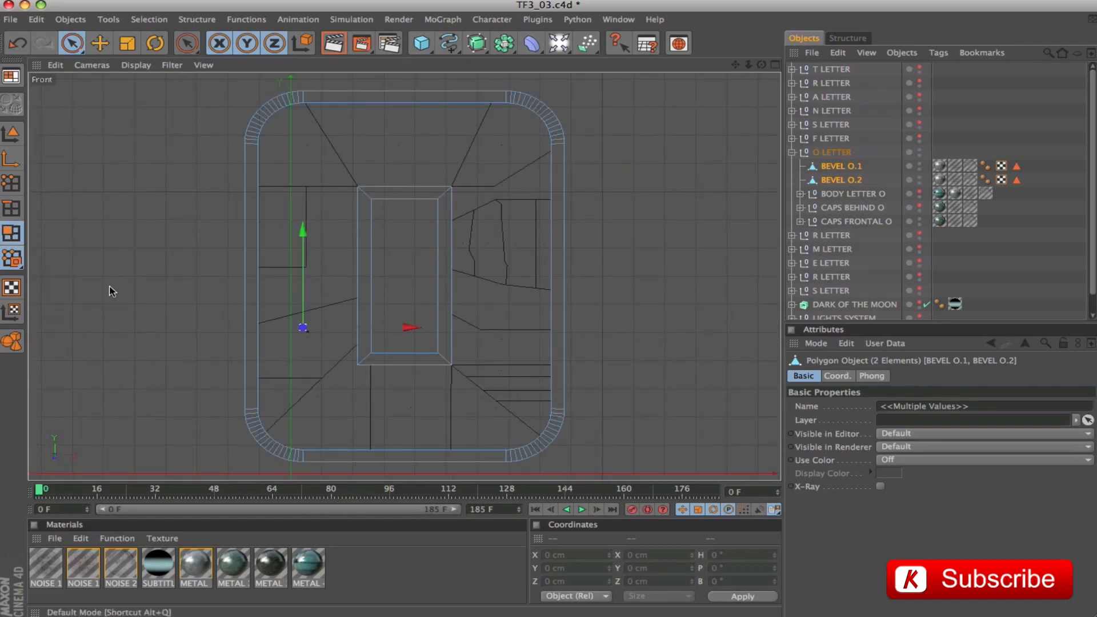
# Knife two vertical cuts across the bottom bevel segment of BEVEL O.1, isolating a middle piece about 8.1 cm wide
pyautogui.click(842, 167)
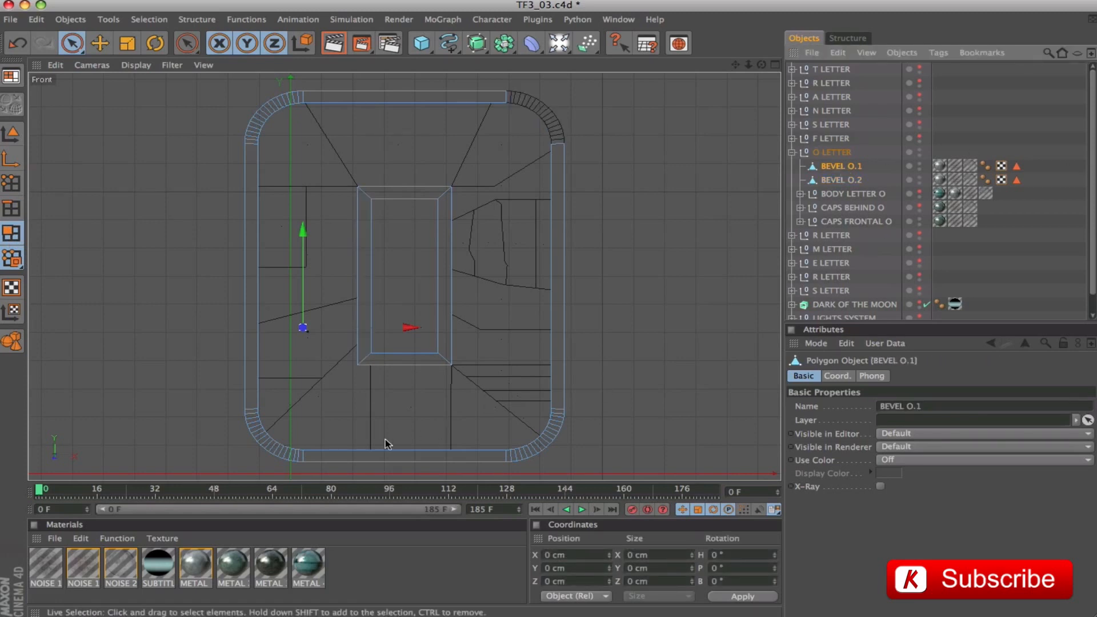
pyautogui.click(337, 460)
pyautogui.rightClick(349, 460)
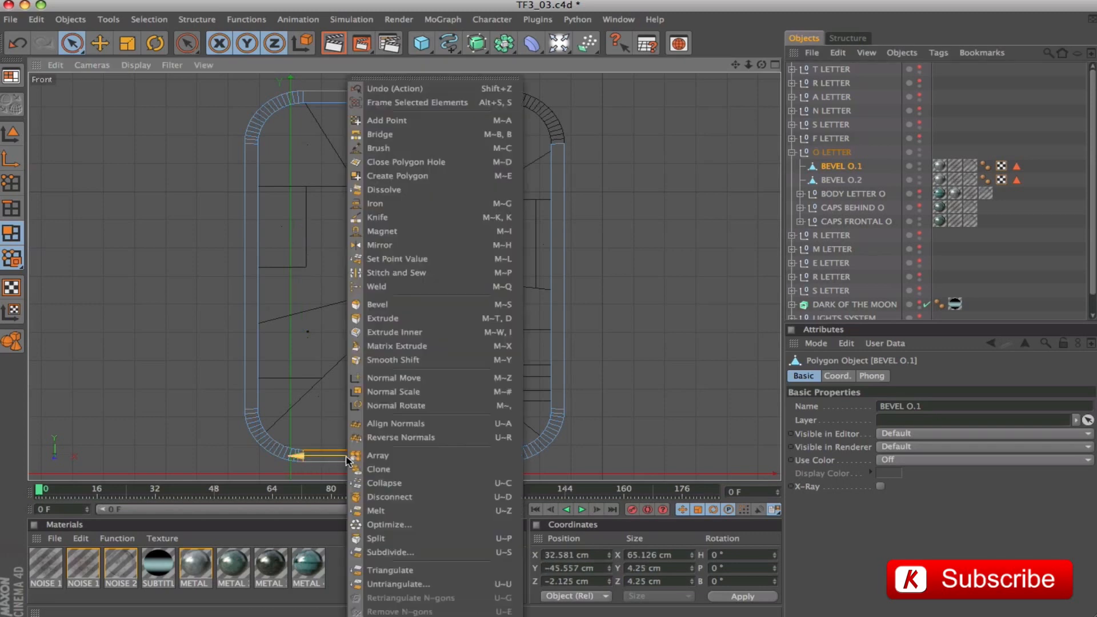
pyautogui.click(382, 219)
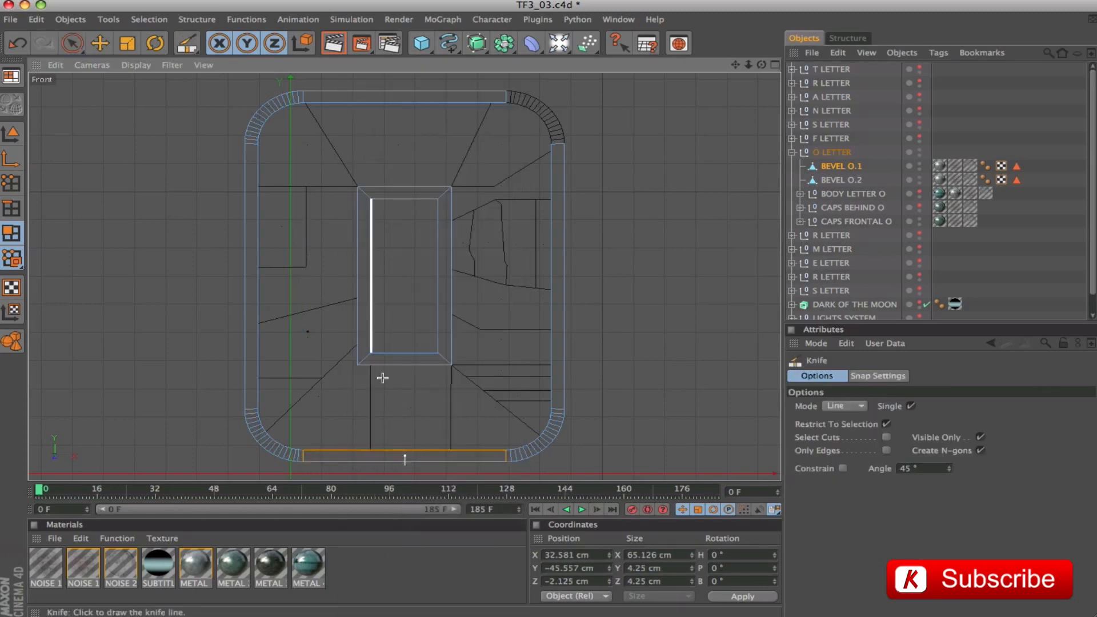
pyautogui.keyDown('shift'); pyautogui.moveTo(385, 474); pyautogui.dragTo(359, 474); pyautogui.keyUp('shift')
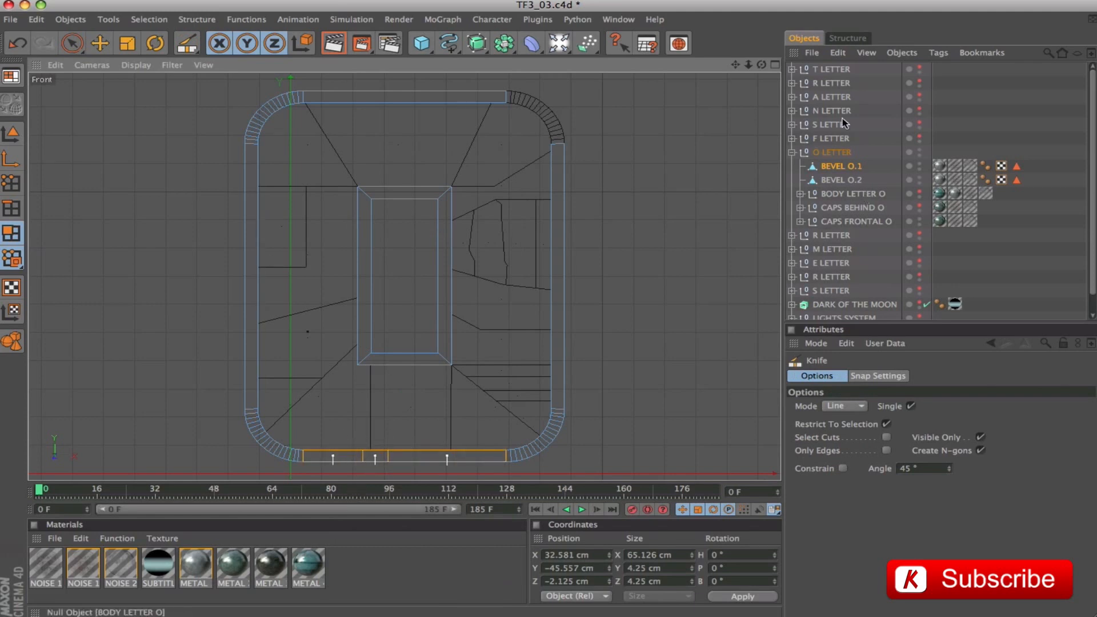
# In the perspective view, hide the letter O's body, behind caps and frontal caps in the editor, leaving the bevels
pyautogui.click(775, 65)
pyautogui.click(397, 65)
pyautogui.keyDown('alt'); pyautogui.moveTo(583, 312); pyautogui.dragTo(607, 317); pyautogui.keyUp('alt')
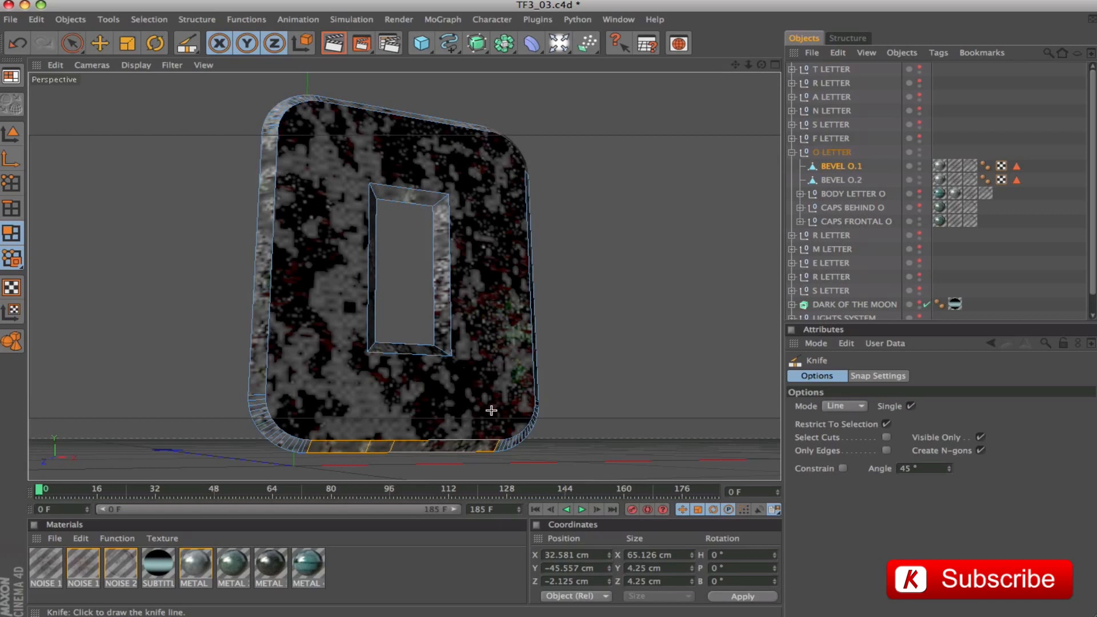
pyautogui.click(919, 219)
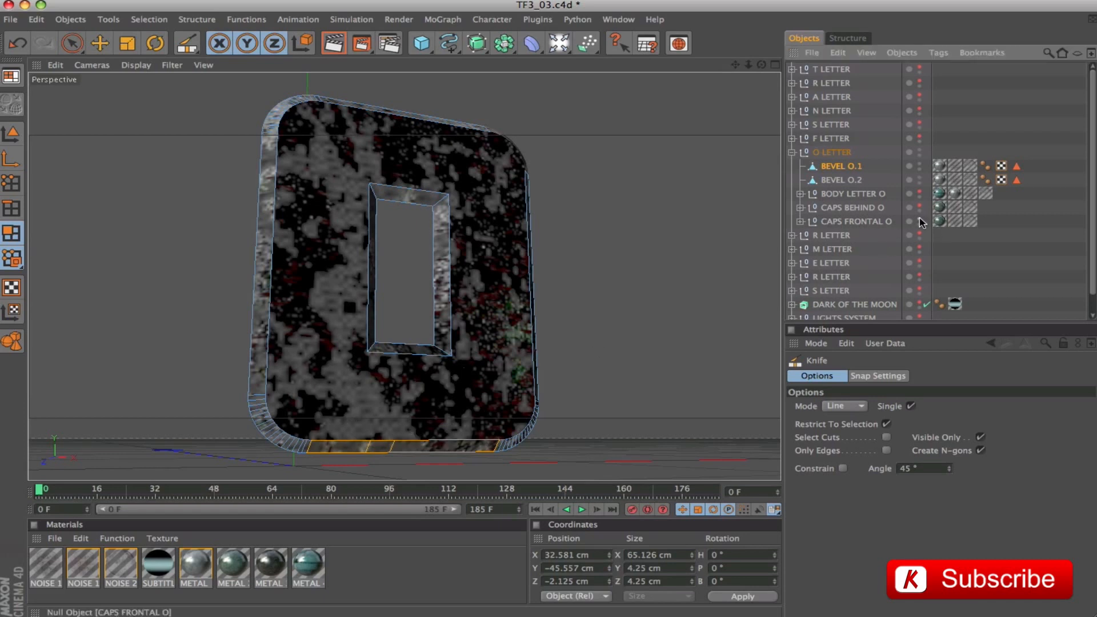
# Split the short middle piece of the bottom bevel into a separate object and rename that object BEVEL O.3
pyautogui.moveTo(71, 43); pyautogui.dragTo(137, 57)
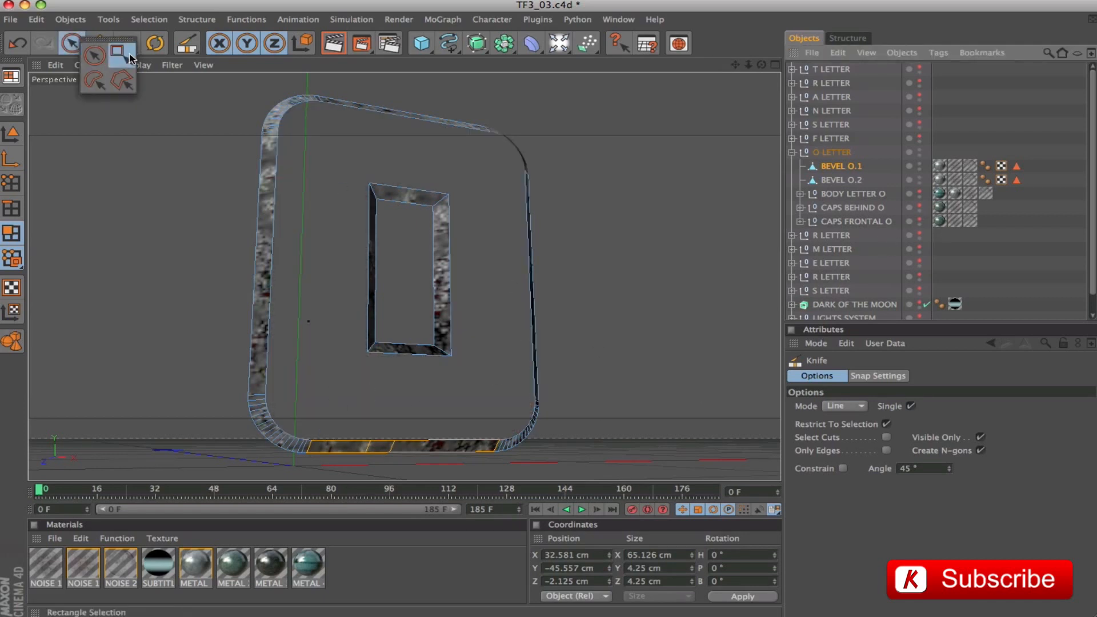
pyautogui.click(134, 56)
pyautogui.moveTo(355, 400); pyautogui.dragTo(408, 476)
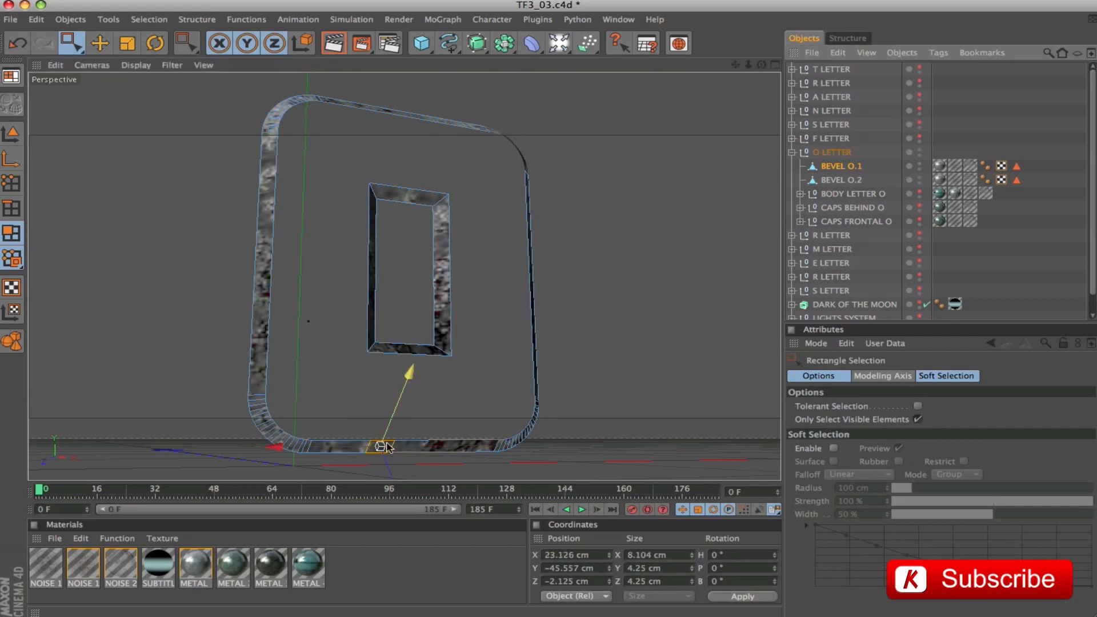
pyautogui.rightClick(391, 460)
pyautogui.click(405, 537)
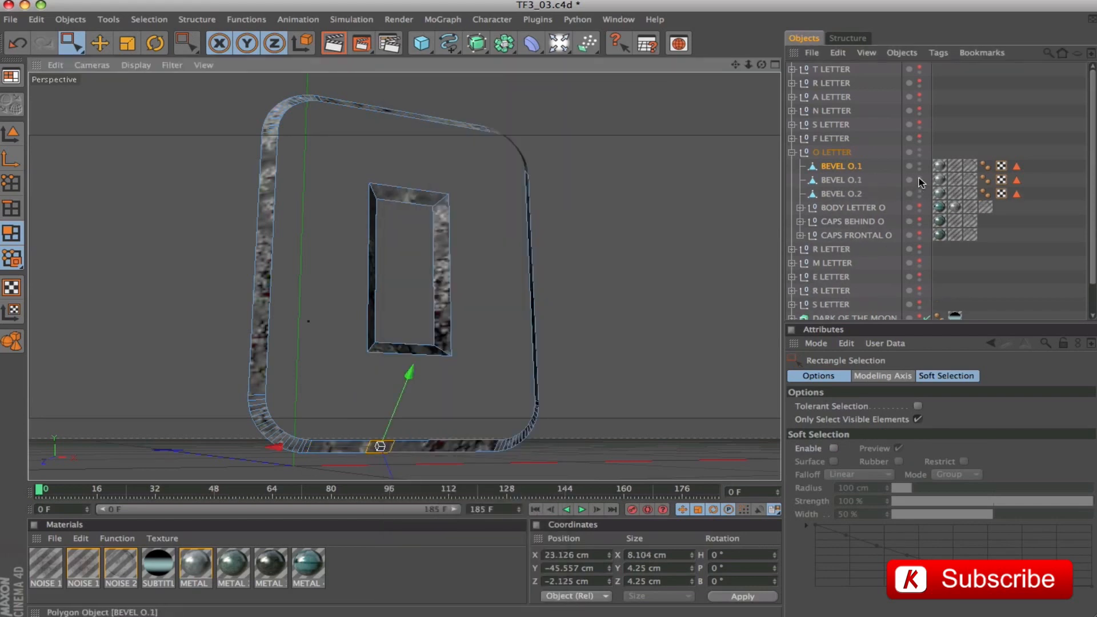
pyautogui.doubleClick(855, 181)
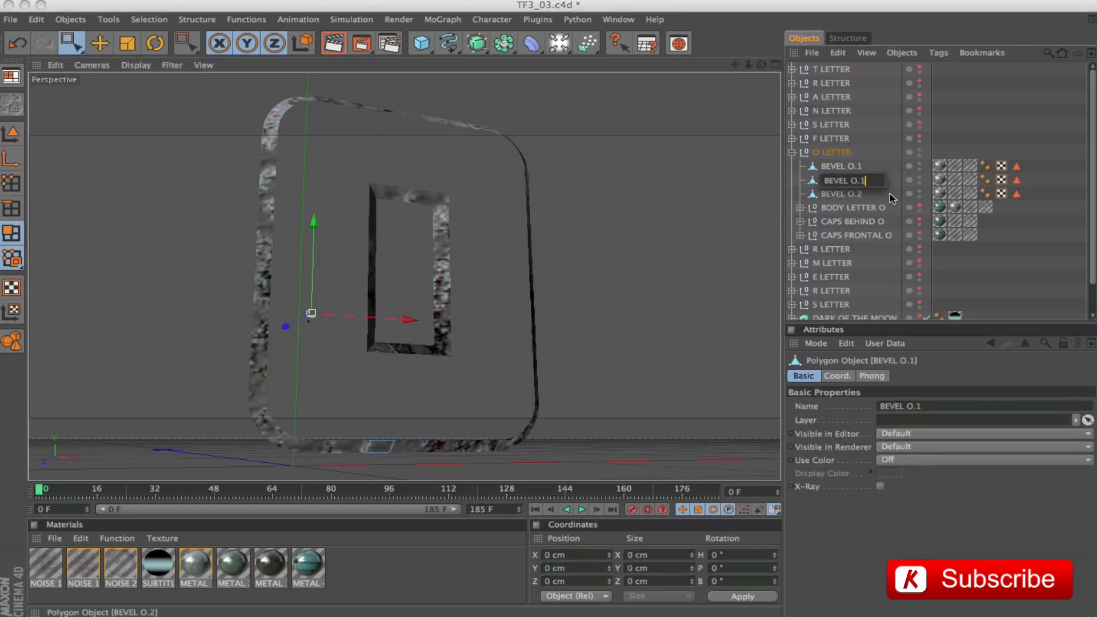
pyautogui.press('Return')
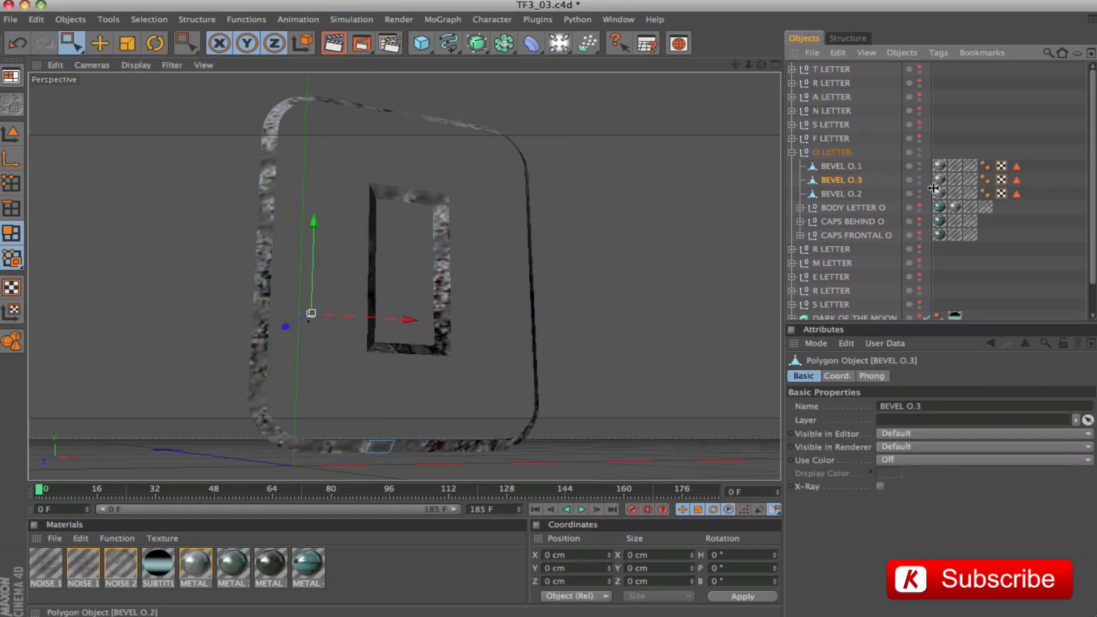
# Delete the short middle polygon and its leftover edge from the bottom bevel of BEVEL O.1
pyautogui.click(831, 166)
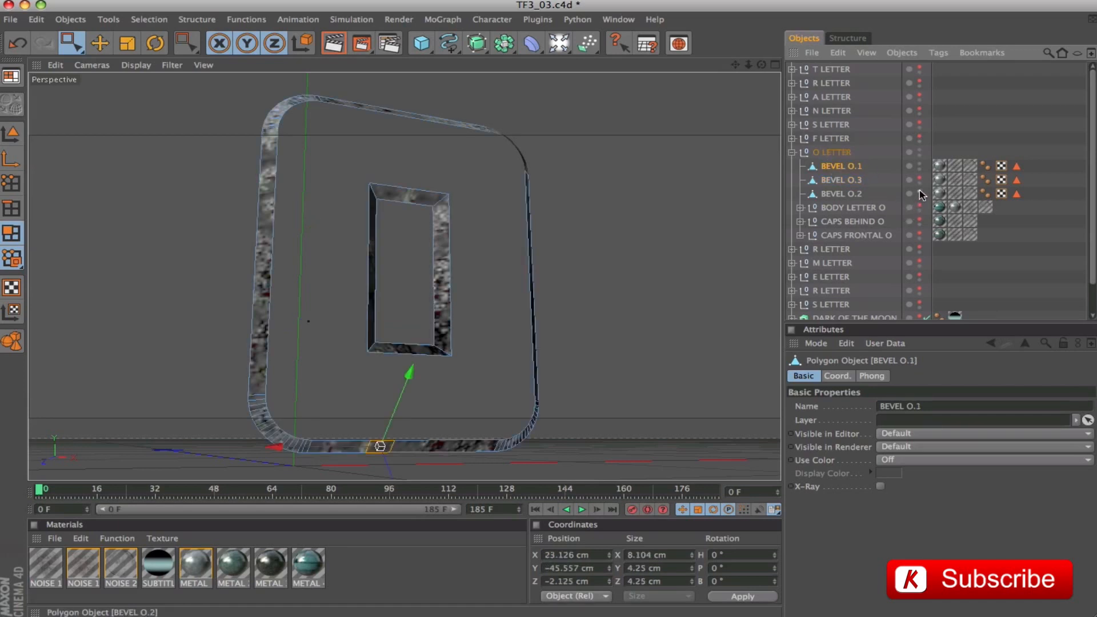
pyautogui.moveTo(334, 380); pyautogui.dragTo(408, 466)
pyautogui.press('Delete')
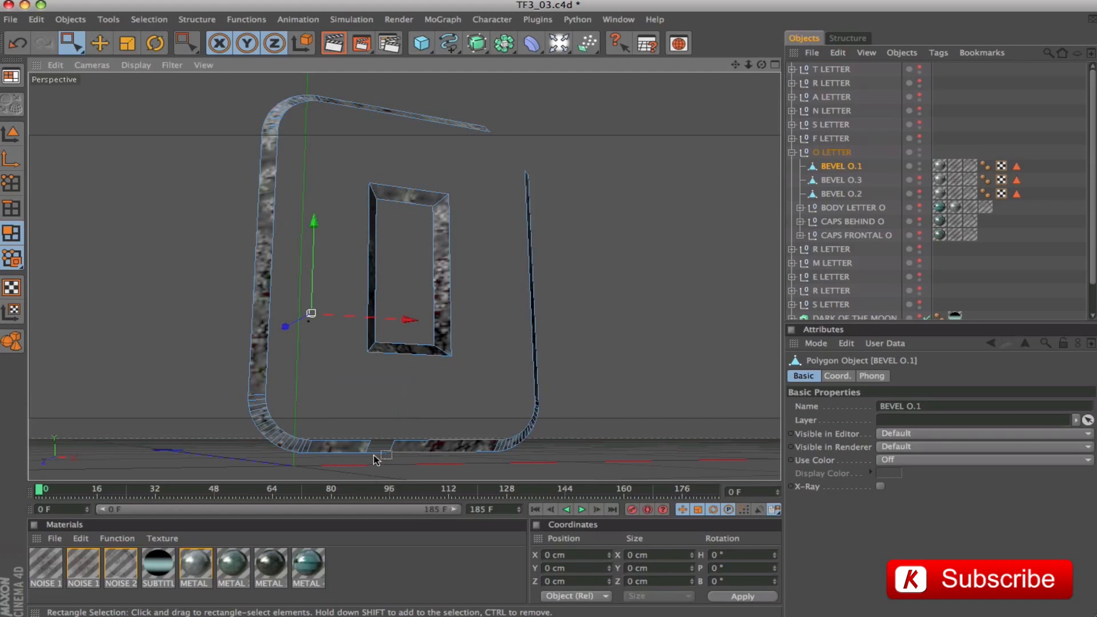
pyautogui.click(11, 208)
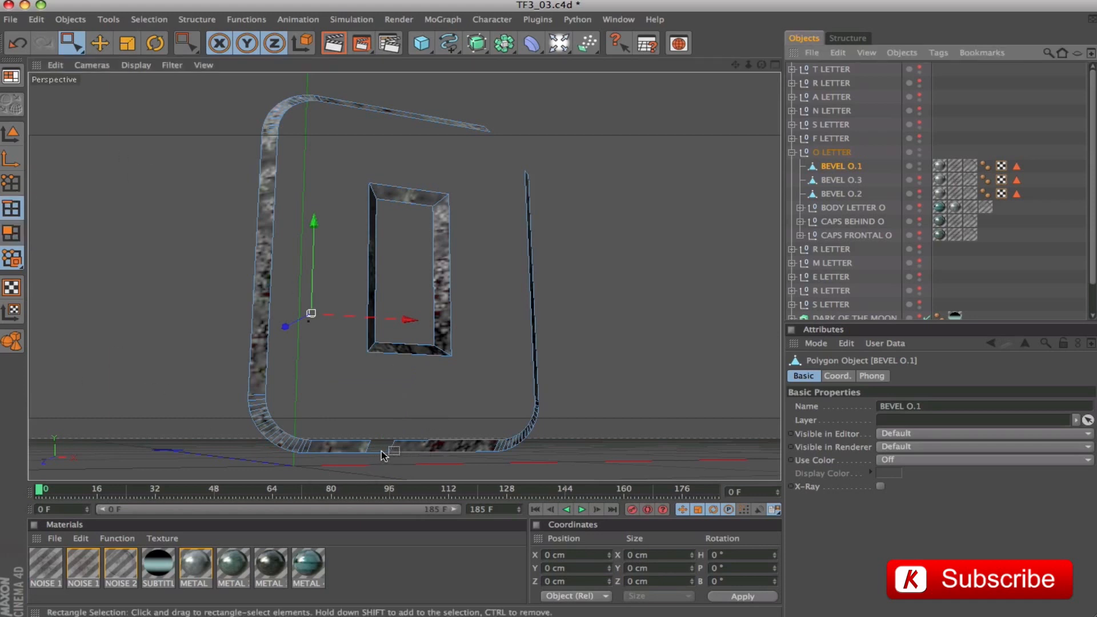
pyautogui.moveTo(70, 43); pyautogui.dragTo(80, 50)
pyautogui.click(394, 453)
pyautogui.click(379, 455)
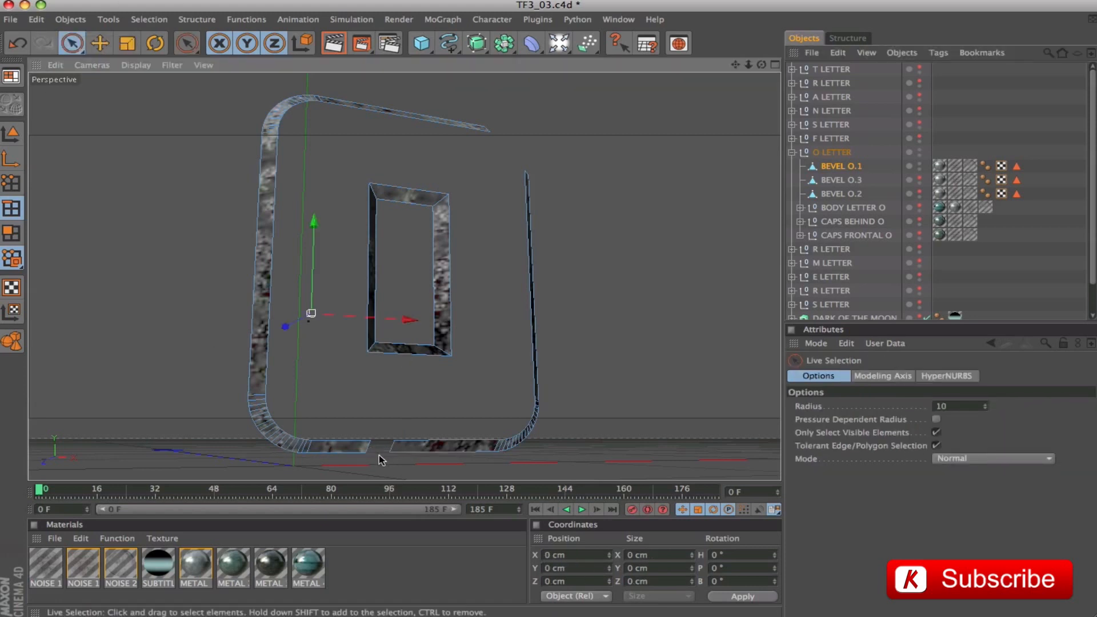
# Knife a horizontal cut across the long left bevel segment of BEVEL O.1, just below the upper-left corner, in the front view
pyautogui.click(840, 153)
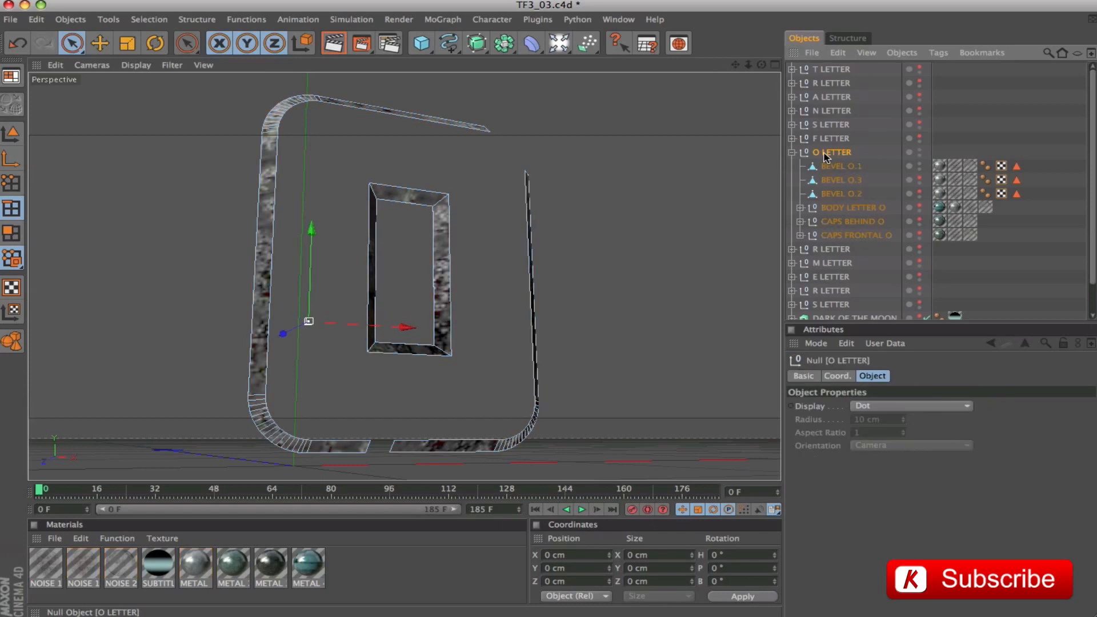
pyautogui.keyDown('alt'); pyautogui.moveTo(618, 272); pyautogui.dragTo(591, 289); pyautogui.keyUp('alt')
pyautogui.keyDown('alt'); pyautogui.moveTo(610, 271); pyautogui.dragTo(570, 271, button='right'); pyautogui.keyUp('alt')
pyautogui.click(835, 168)
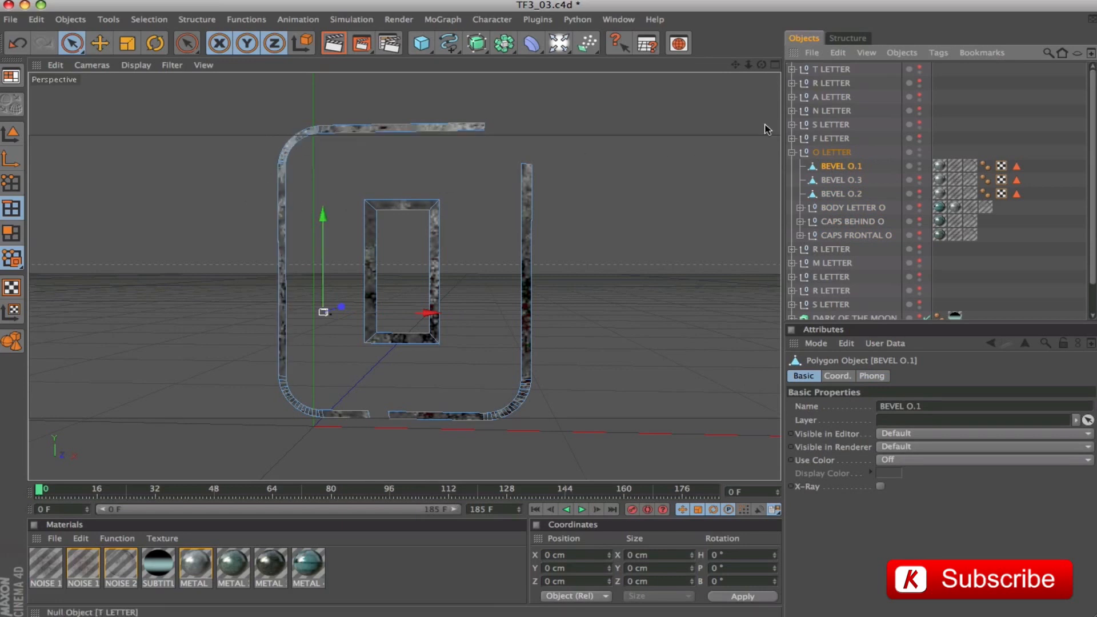
pyautogui.click(776, 65)
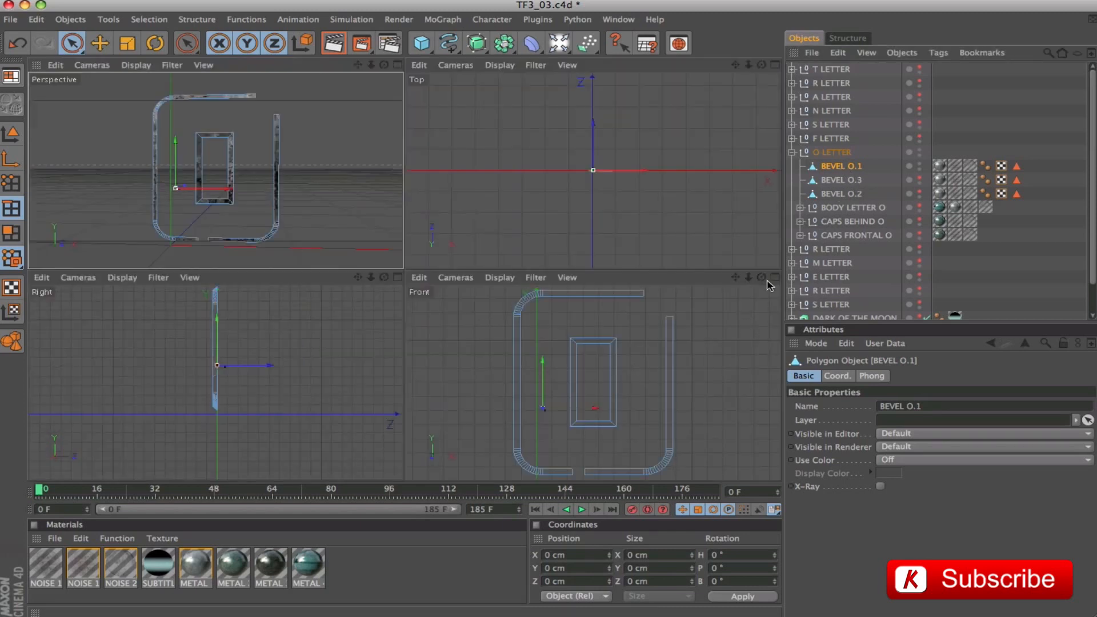
pyautogui.click(775, 278)
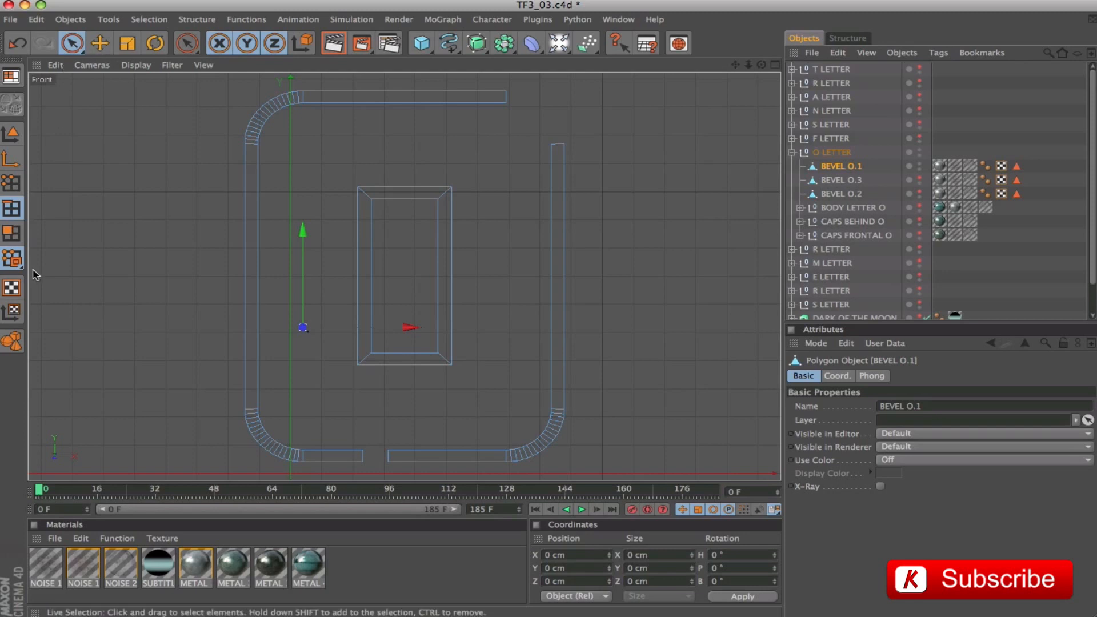
pyautogui.click(12, 233)
pyautogui.click(252, 277)
pyautogui.rightClick(255, 277)
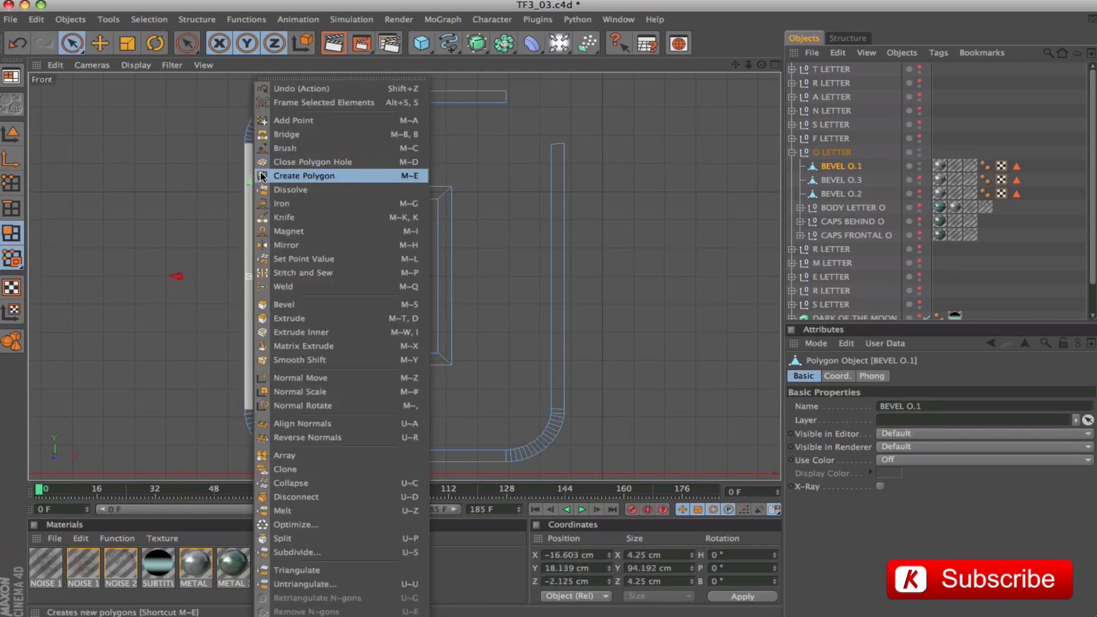
pyautogui.click(280, 219)
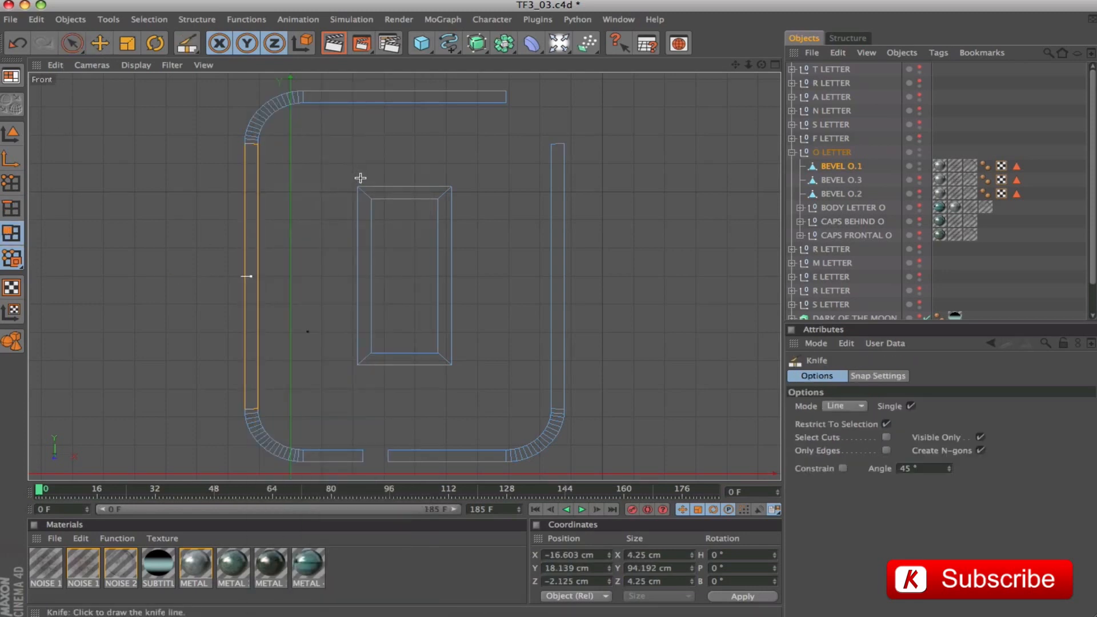
pyautogui.moveTo(361, 175); pyautogui.dragTo(171, 177)
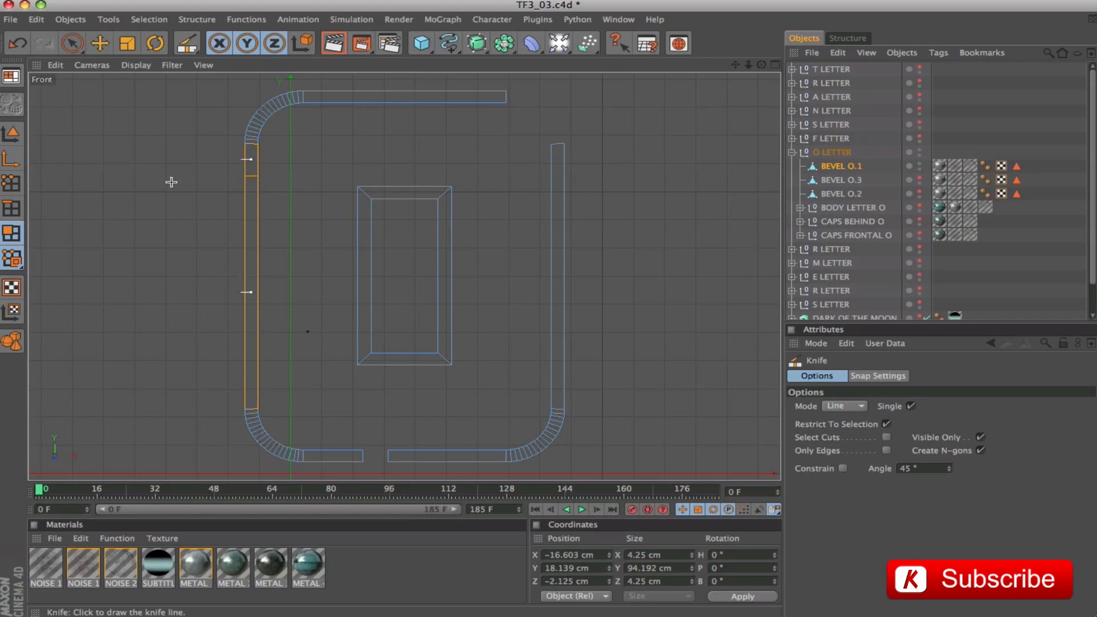
# Split the rounded upper-left corner of BEVEL O.1, including the short straight piece below it, into a separate object
pyautogui.click(775, 64)
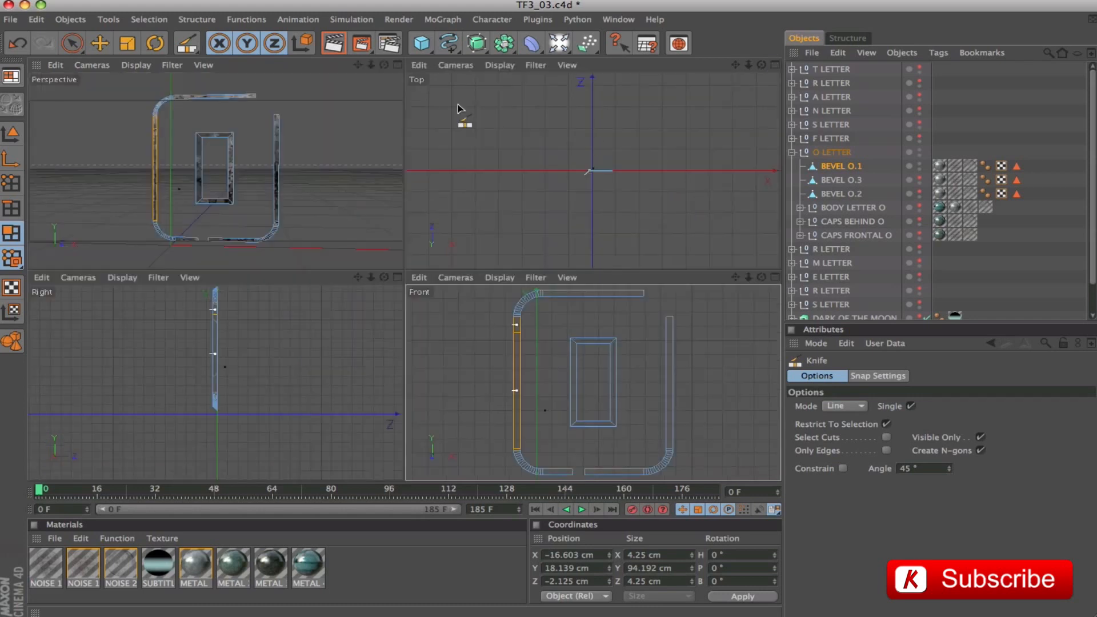
pyautogui.click(398, 65)
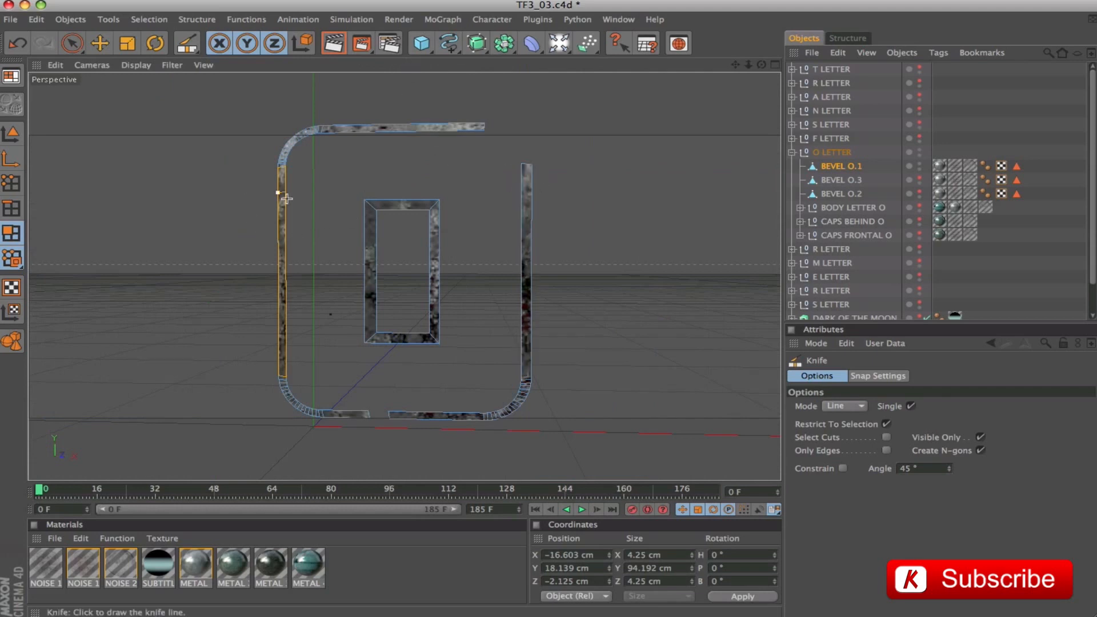
pyautogui.moveTo(457, 180)
pyautogui.keyDown('alt'); pyautogui.mouseDown()
pyautogui.moveTo(503, 197)
pyautogui.moveTo(469, 191)
pyautogui.mouseUp(); pyautogui.keyUp('alt')
pyautogui.moveTo(74, 44); pyautogui.dragTo(107, 57)
pyautogui.moveTo(328, 201); pyautogui.dragTo(224, 100)
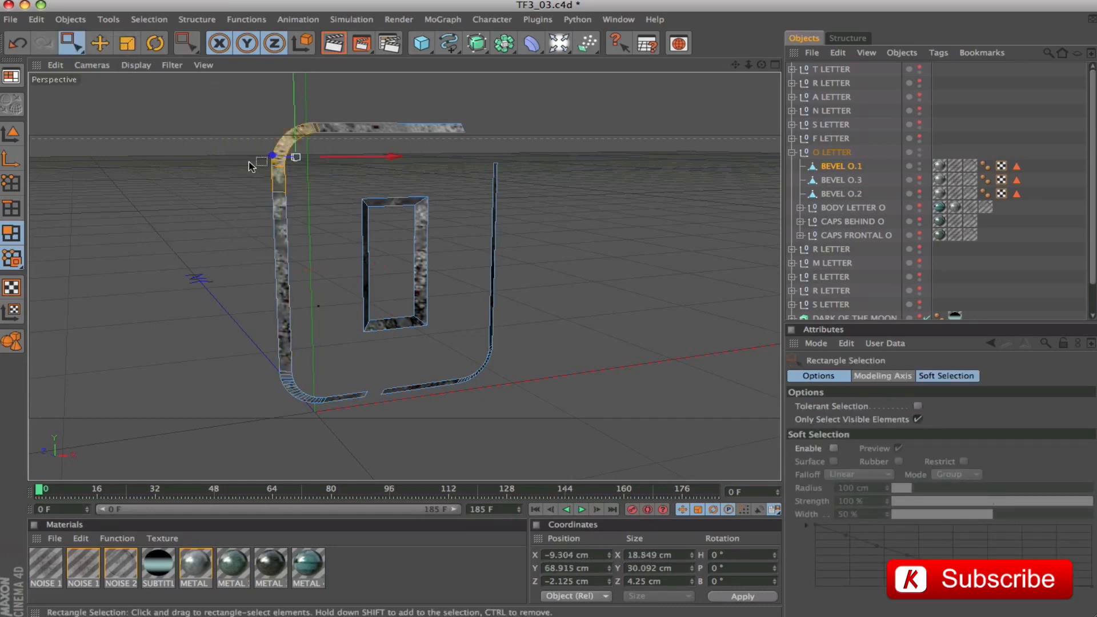
pyautogui.scroll(5, 390, 178)
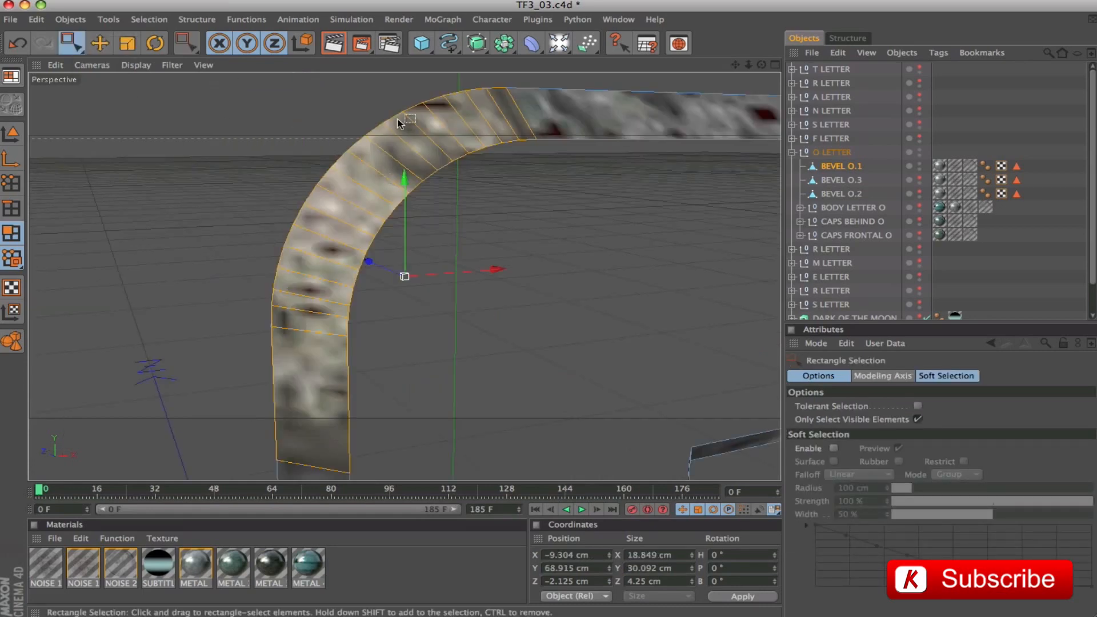
pyautogui.scroll(-3, 521, 333)
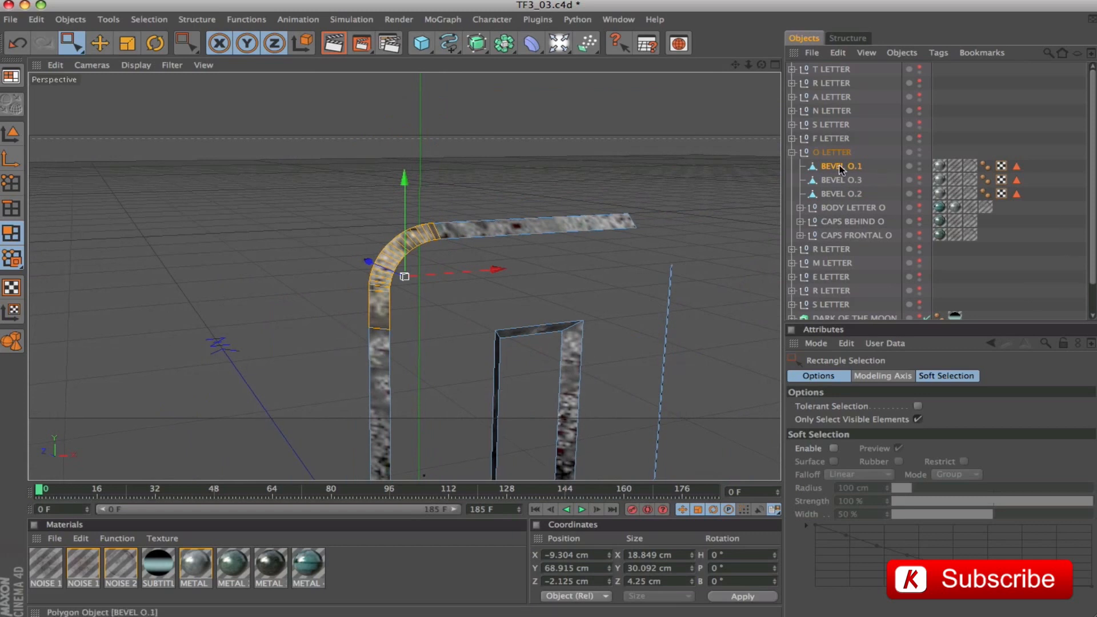
pyautogui.rightClick(376, 316)
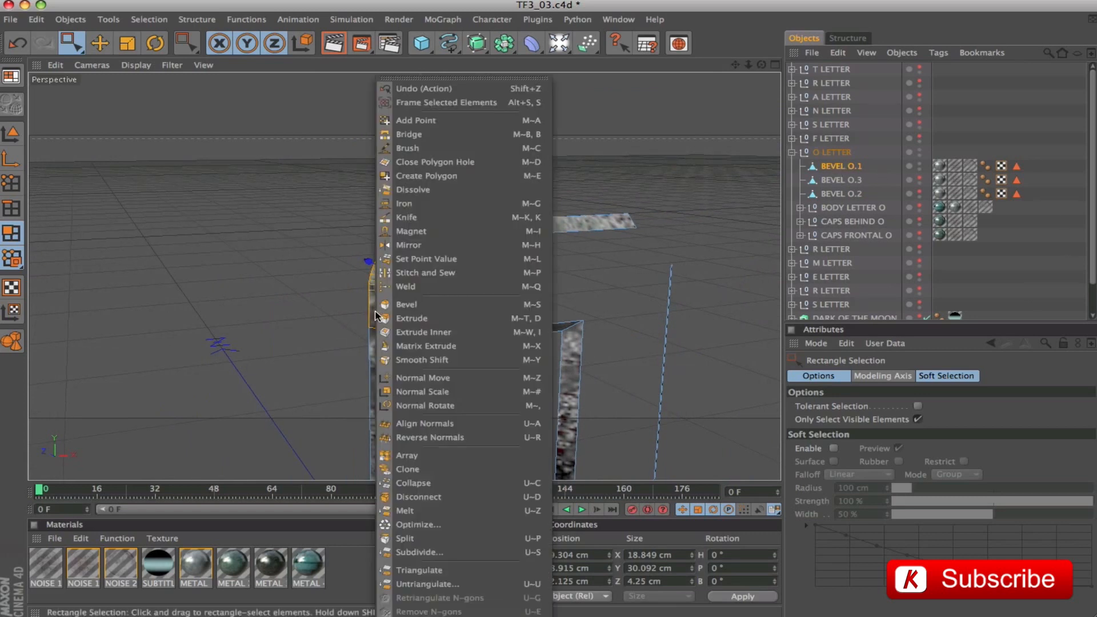
pyautogui.click(407, 538)
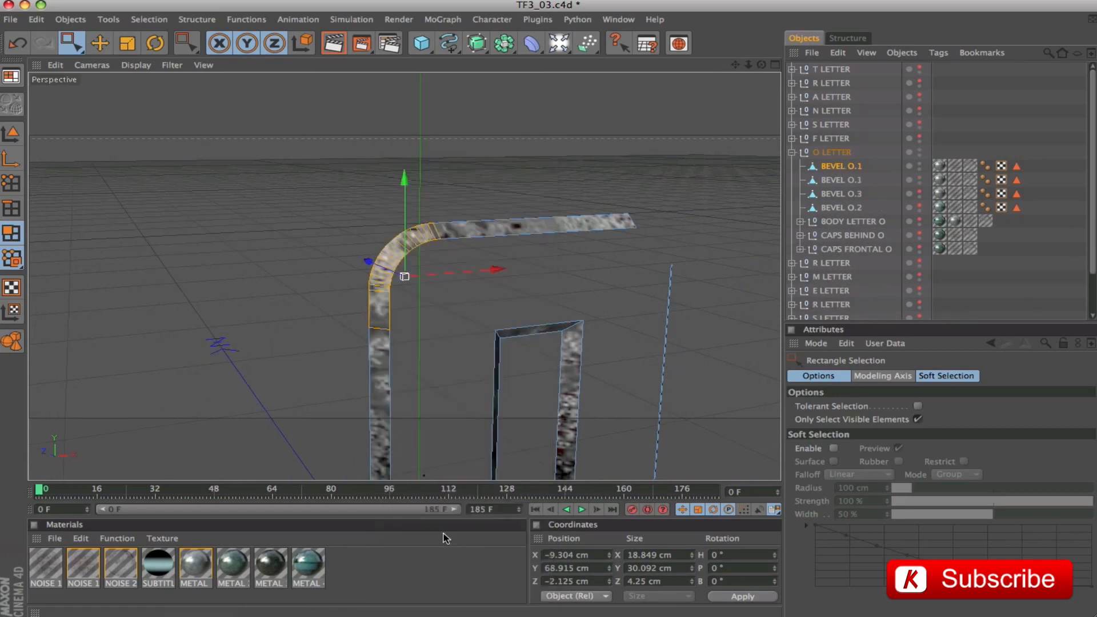
# Rename the split corner object BEVEL O.4 and hide it
pyautogui.click(847, 180)
pyautogui.doubleClick(847, 179)
pyautogui.click(868, 181)
pyautogui.write('4')
pyautogui.press('Return')
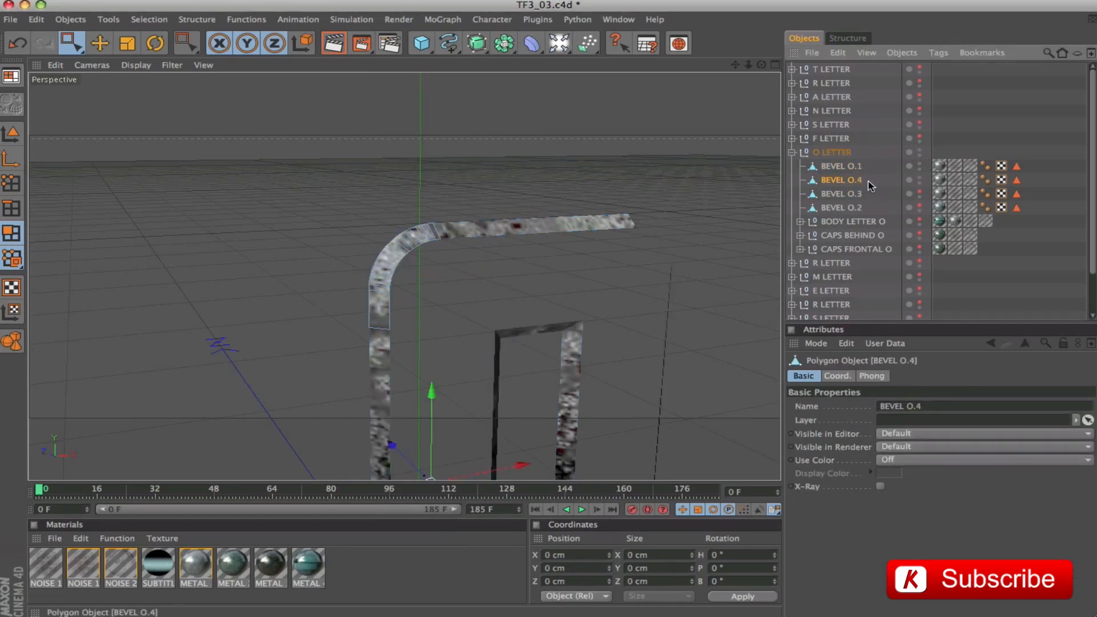
pyautogui.click(919, 180)
pyautogui.click(919, 180)
# Delete the upper-left corner polygons from BEVEL O.1, along with the leftover edges along the curve and left side
pyautogui.click(840, 166)
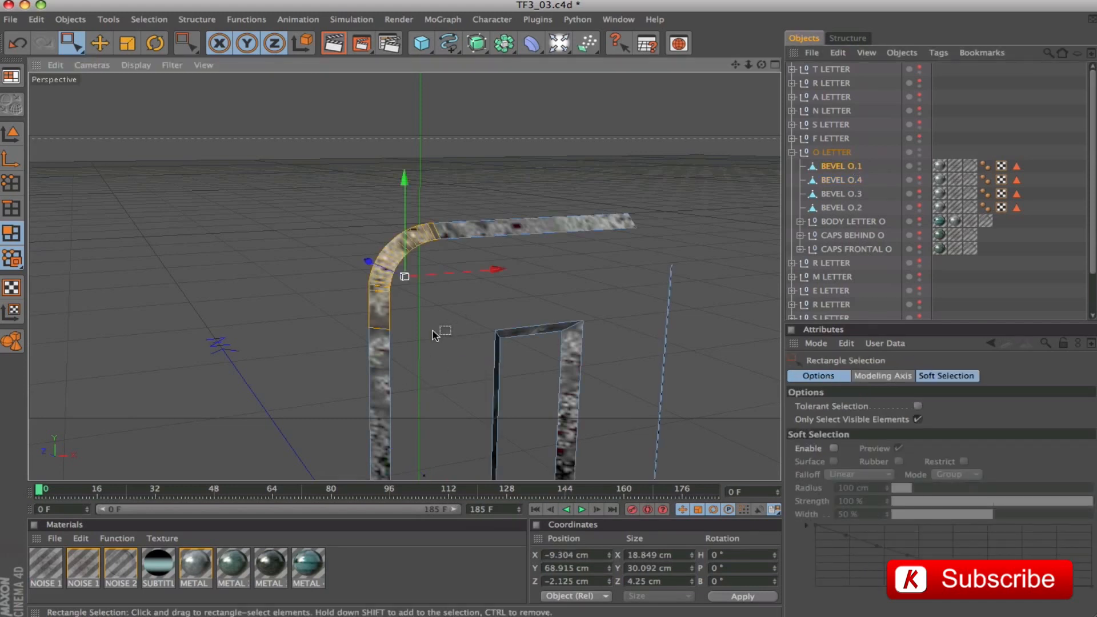
pyautogui.press('Delete')
pyautogui.keyDown('alt'); pyautogui.moveTo(493, 280); pyautogui.dragTo(417, 256); pyautogui.keyUp('alt')
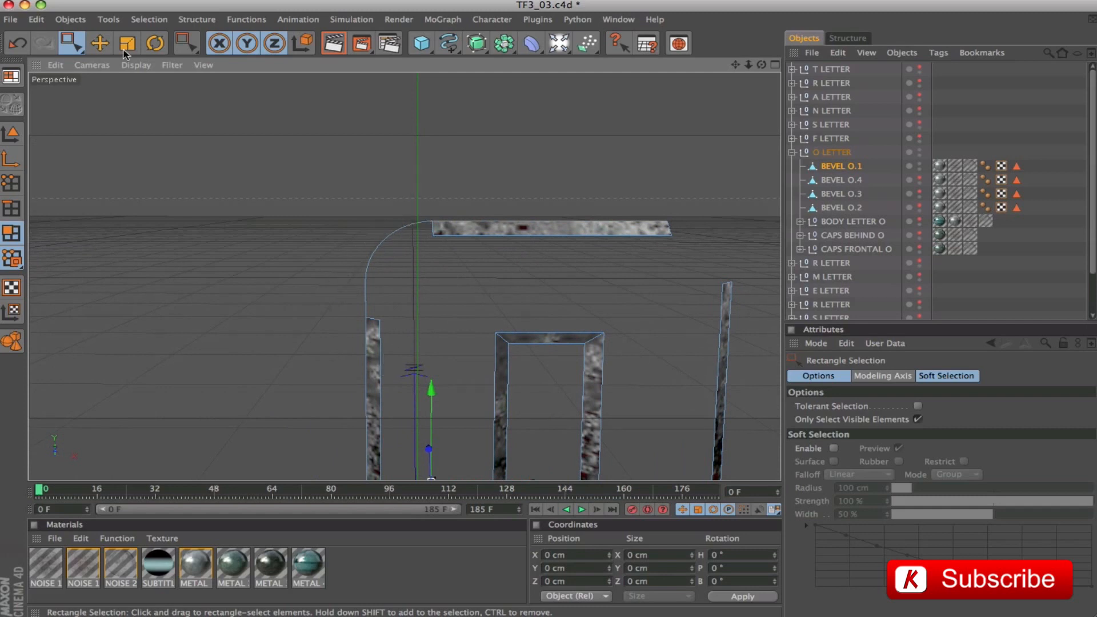
pyautogui.moveTo(71, 49); pyautogui.dragTo(96, 57)
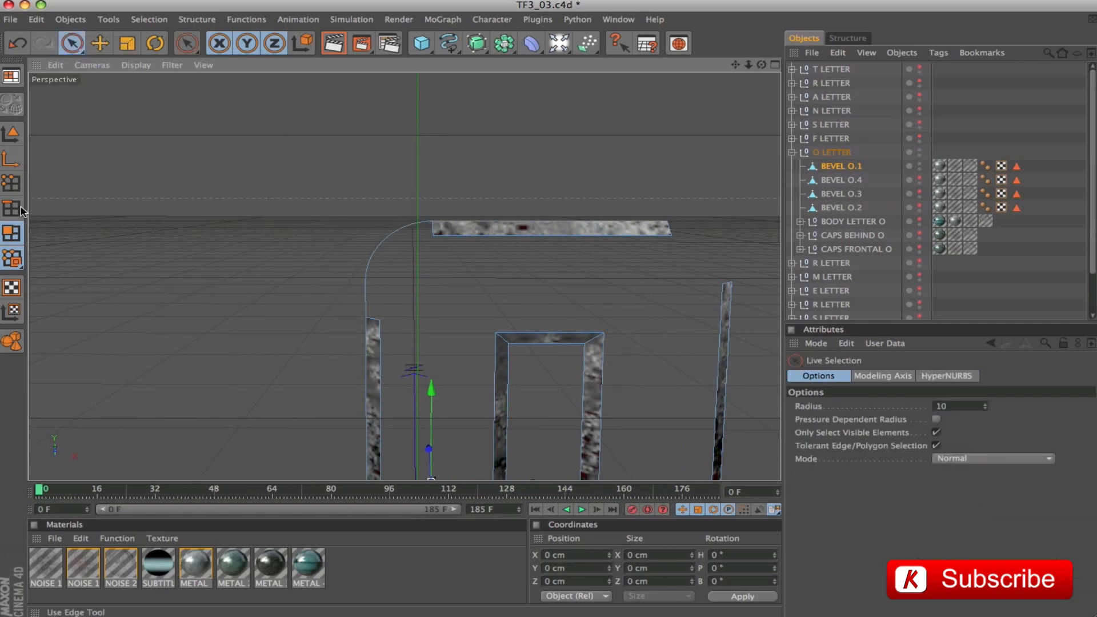
pyautogui.click(13, 209)
pyautogui.click(420, 223)
pyautogui.moveTo(360, 294); pyautogui.dragTo(358, 293)
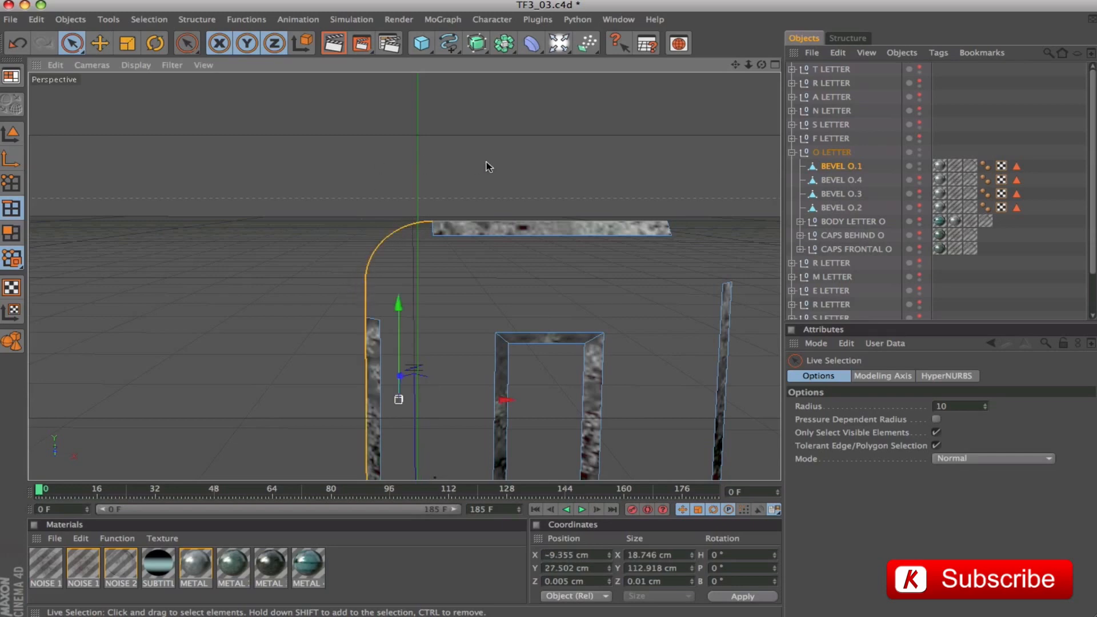
pyautogui.press('Delete')
pyautogui.keyDown('alt'); pyautogui.moveTo(608, 289); pyautogui.dragTo(661, 270); pyautogui.keyUp('alt')
pyautogui.click(844, 155)
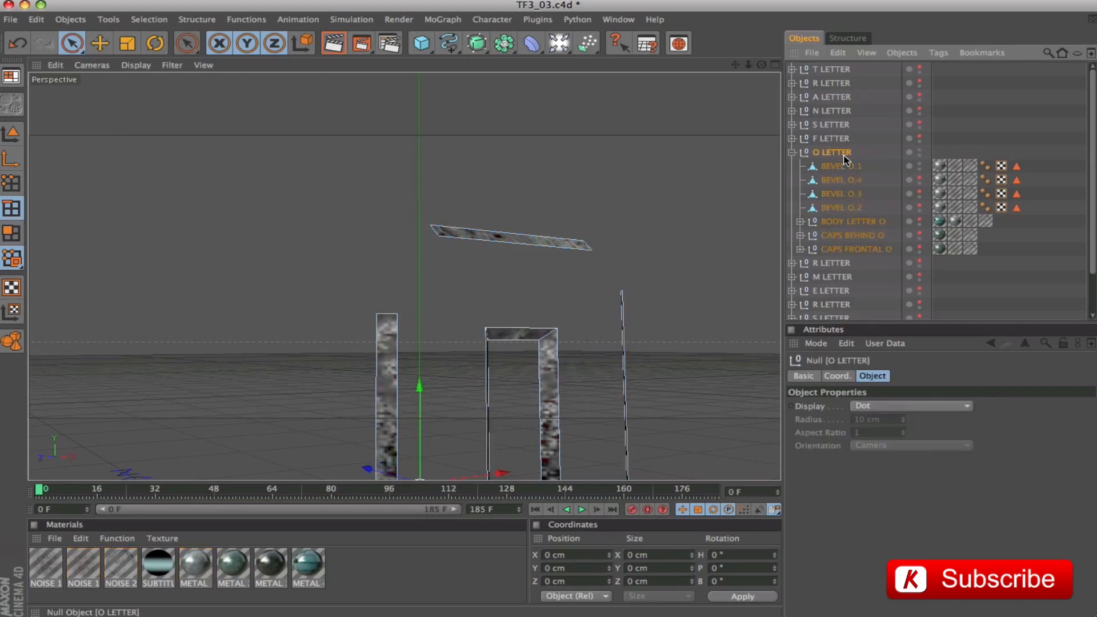
# Unhide the remaining BEVEL O fragments, the caps and BODY LETTER O to show the complete letter O
pyautogui.press('o')
pyautogui.keyDown('alt'); pyautogui.moveTo(612, 242); pyautogui.dragTo(625, 226); pyautogui.keyUp('alt')
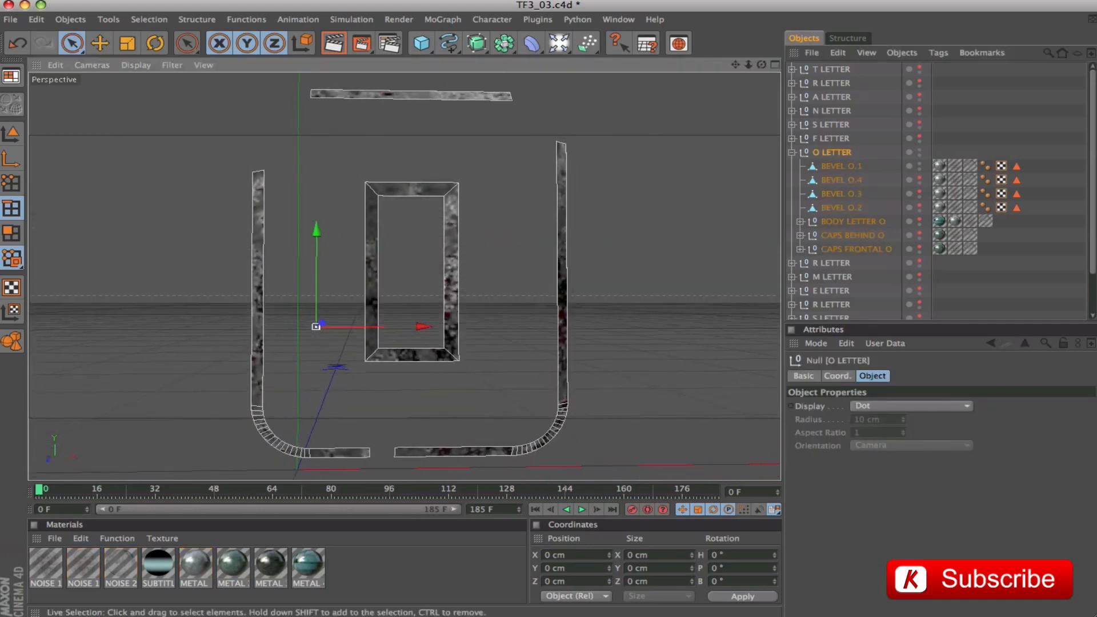
pyautogui.click(919, 178)
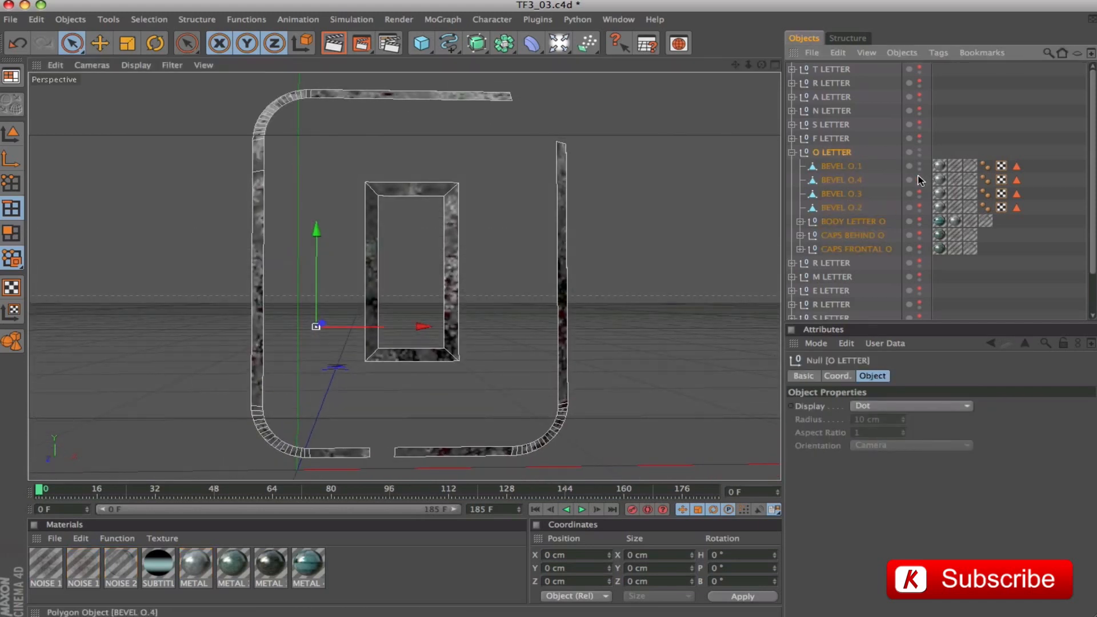
pyautogui.click(918, 205)
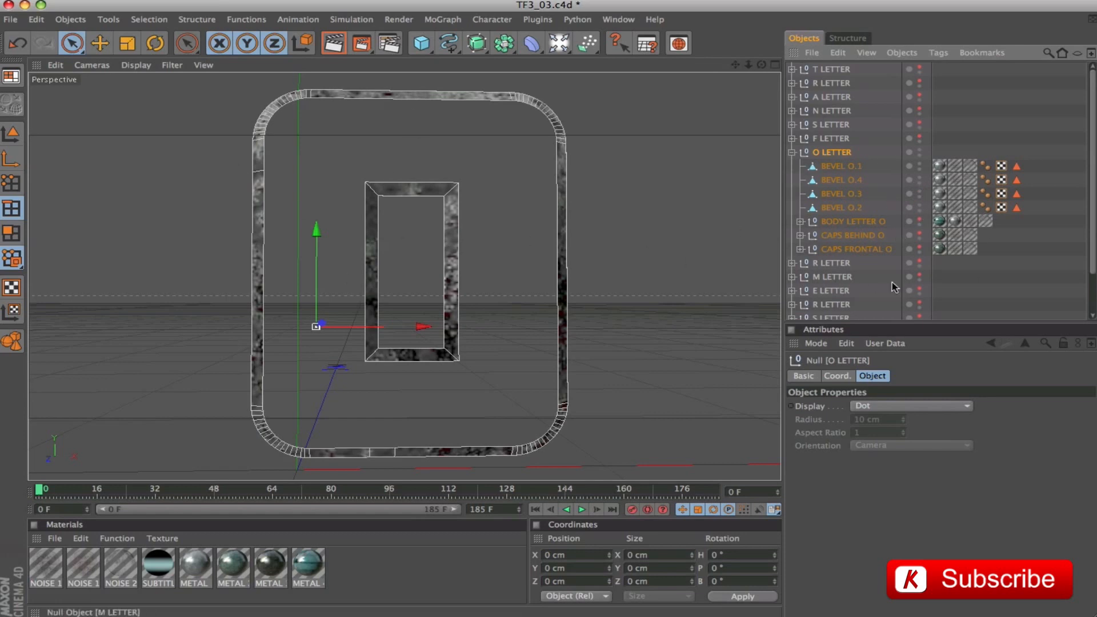
pyautogui.click(919, 247)
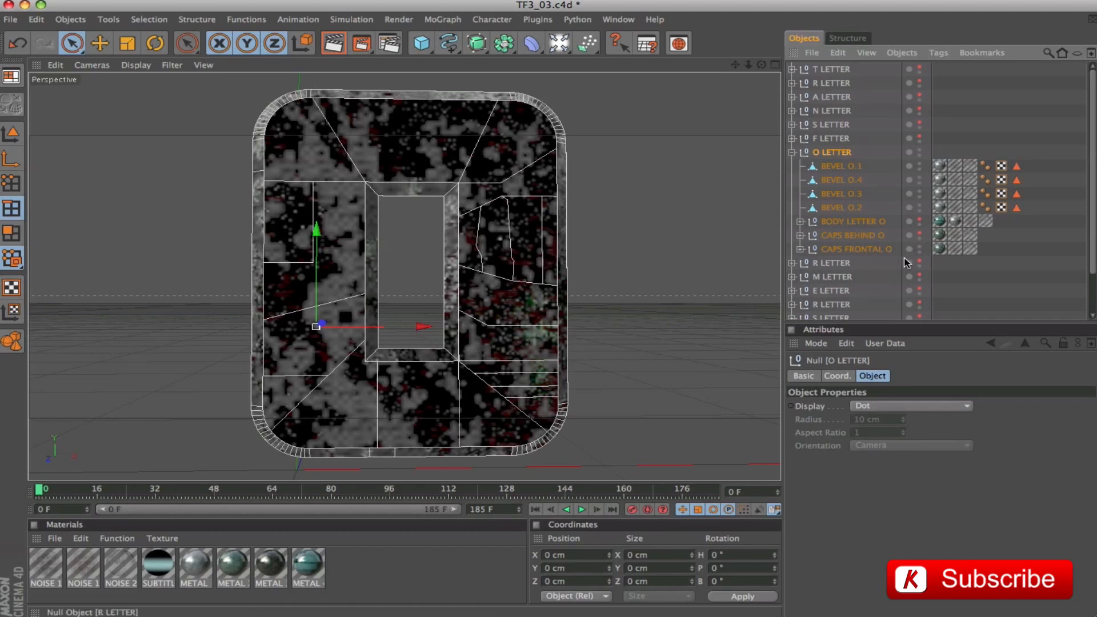
pyautogui.click(838, 223)
pyautogui.click(919, 219)
pyautogui.keyDown('alt'); pyautogui.moveTo(635, 221); pyautogui.dragTo(708, 251); pyautogui.keyUp('alt')
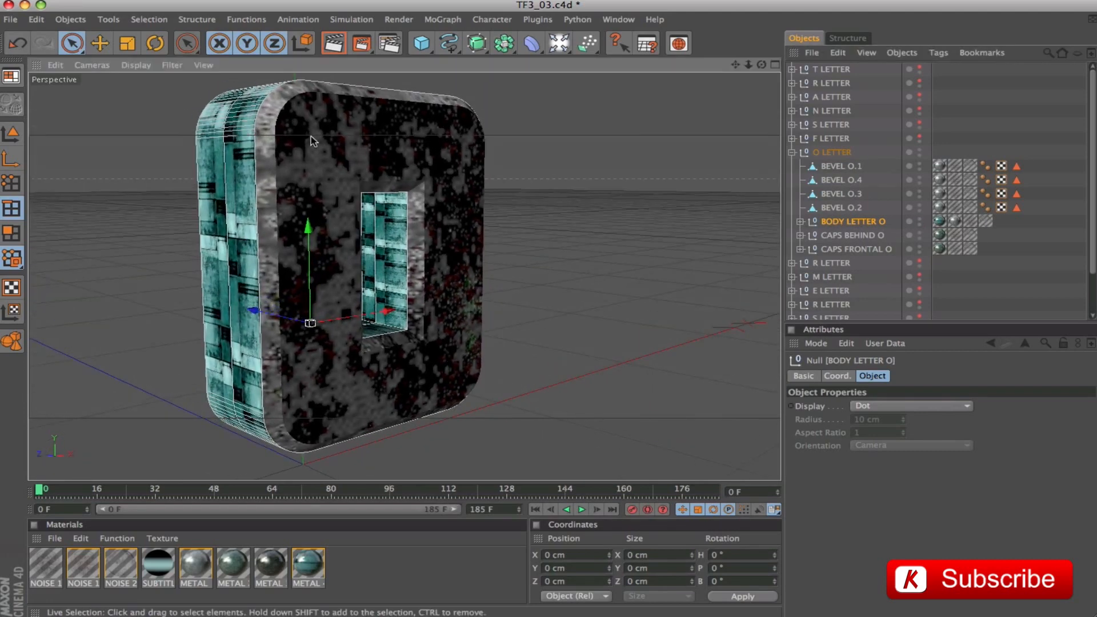
# Duplicate BODY LETTER O with its extrude and spline, placing the copy first inside O LETTER
pyautogui.click(831, 155)
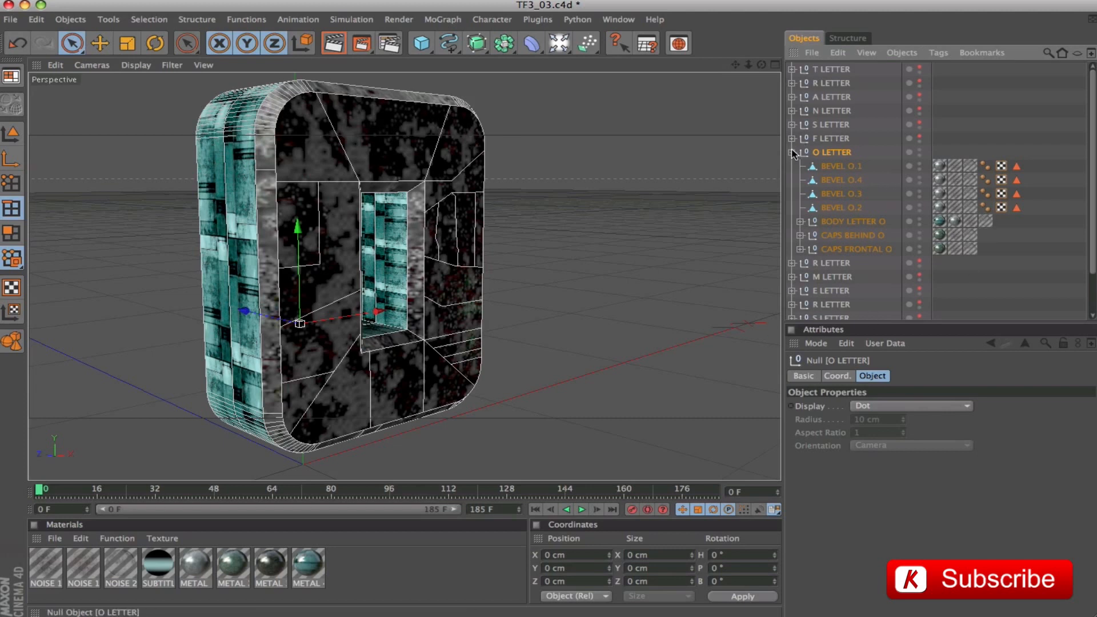
pyautogui.click(860, 222)
pyautogui.click(800, 222)
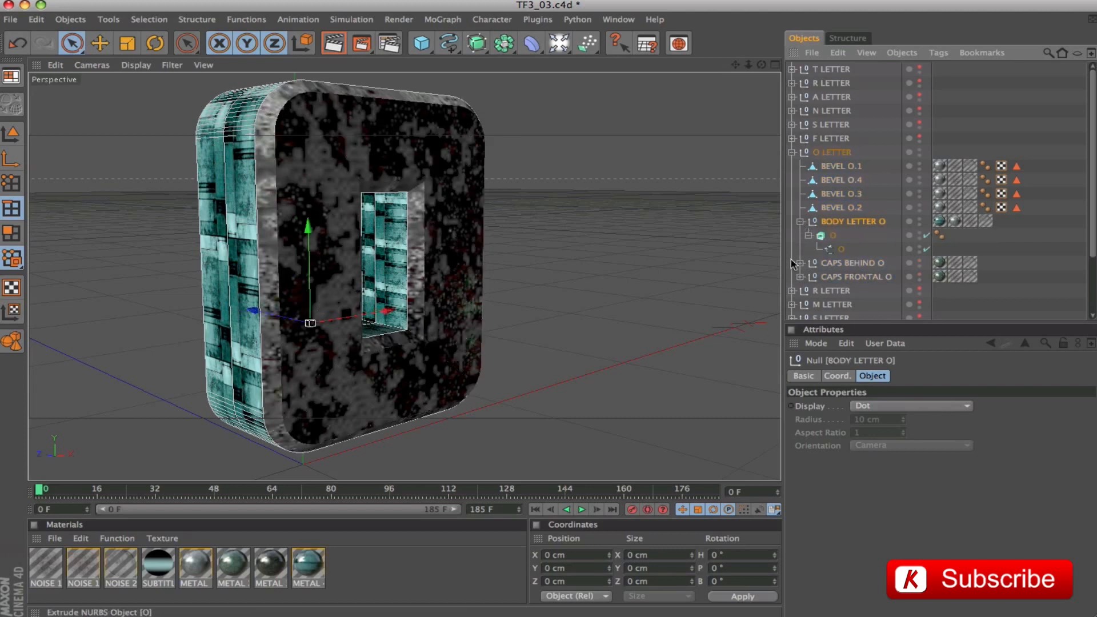
pyautogui.click(807, 235)
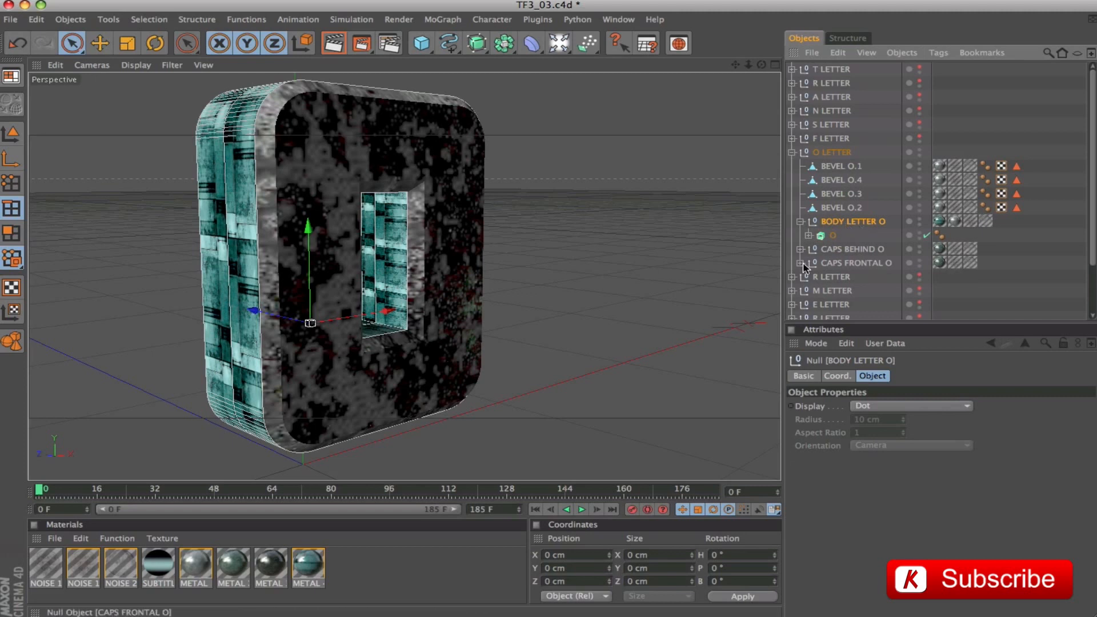
pyautogui.click(808, 236)
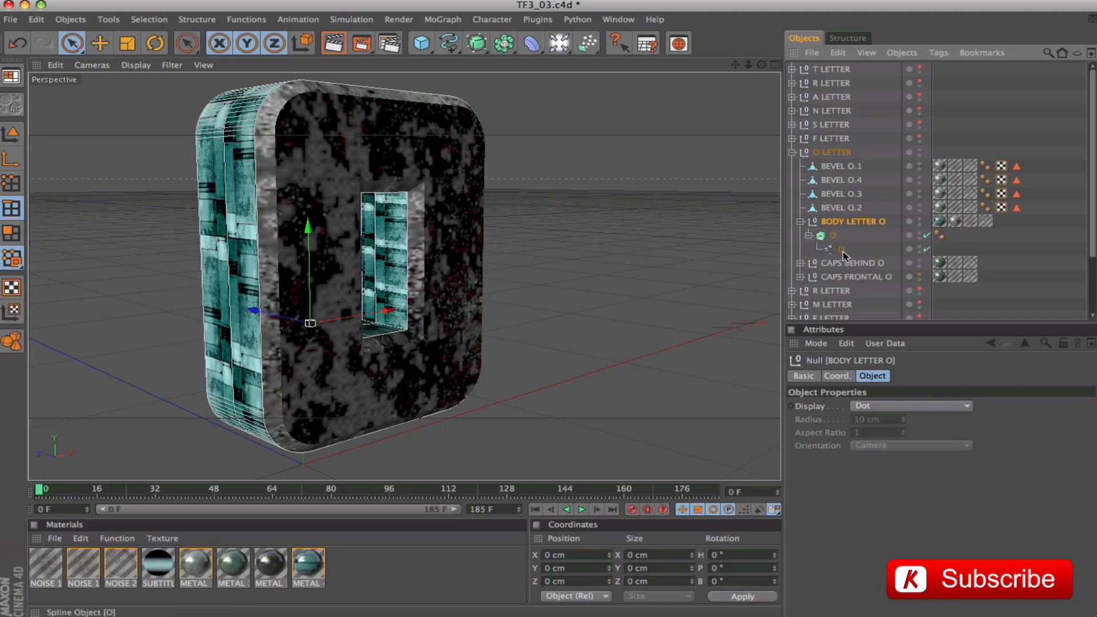
pyautogui.keyDown('ctrl'); pyautogui.moveTo(840, 161); pyautogui.dragTo(839, 162); pyautogui.keyUp('ctrl')
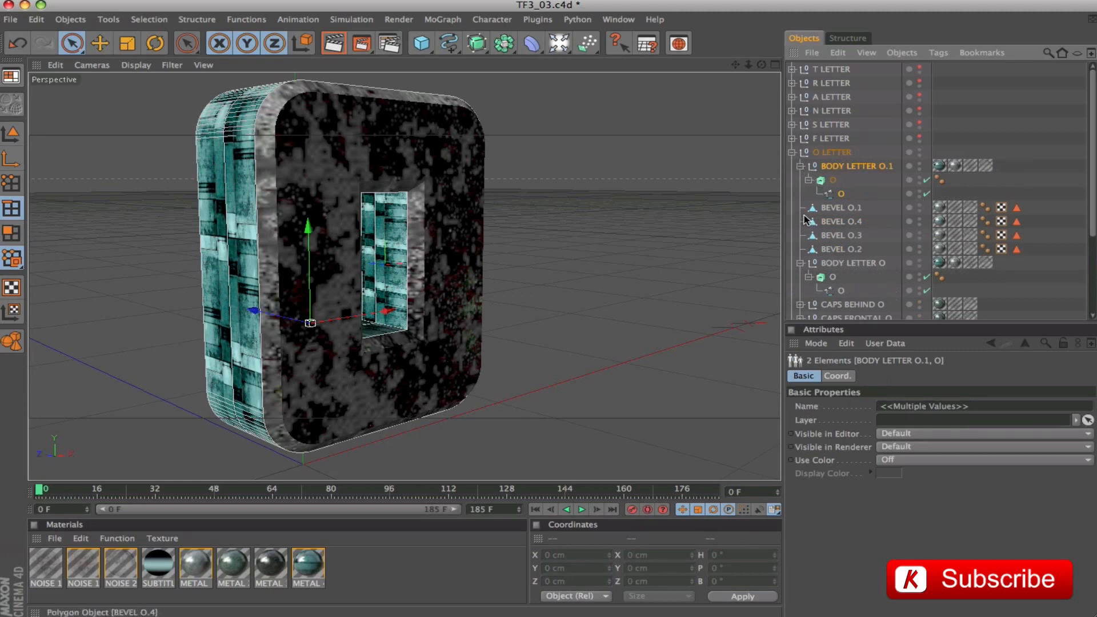
# Group the four bevel fragments BEVEL O.1 to BEVEL O.4 under a null named BEVEL O
pyautogui.click(848, 211)
pyautogui.keyDown('shift'); pyautogui.click(843, 249); pyautogui.keyUp('shift')
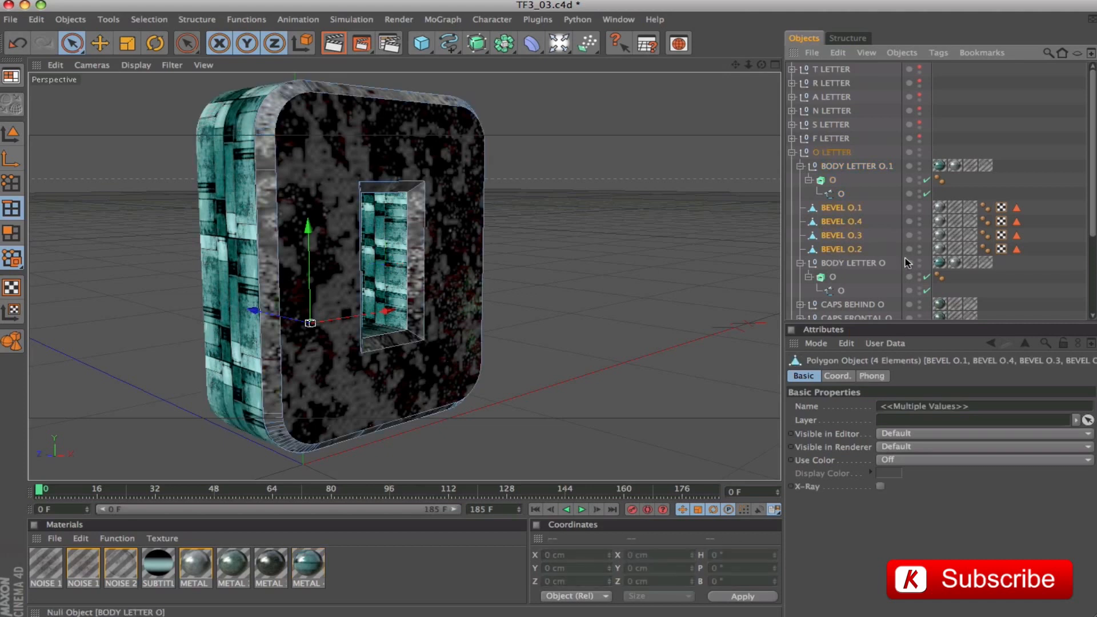
pyautogui.hotkey('alt', 'g')
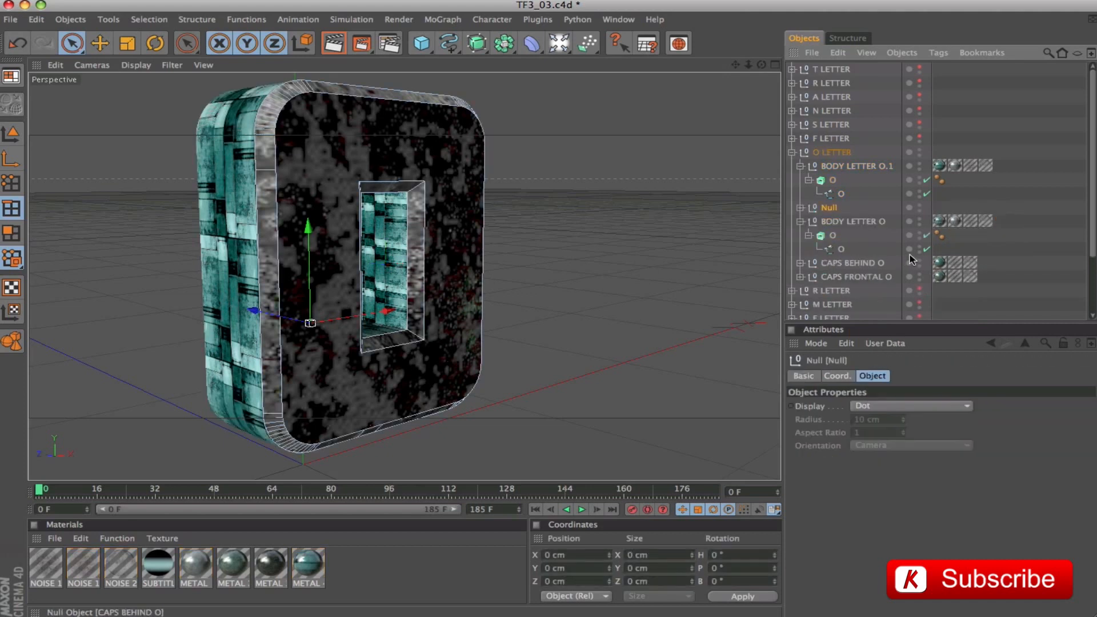
pyautogui.doubleClick(830, 208)
pyautogui.write('BEVEL O')
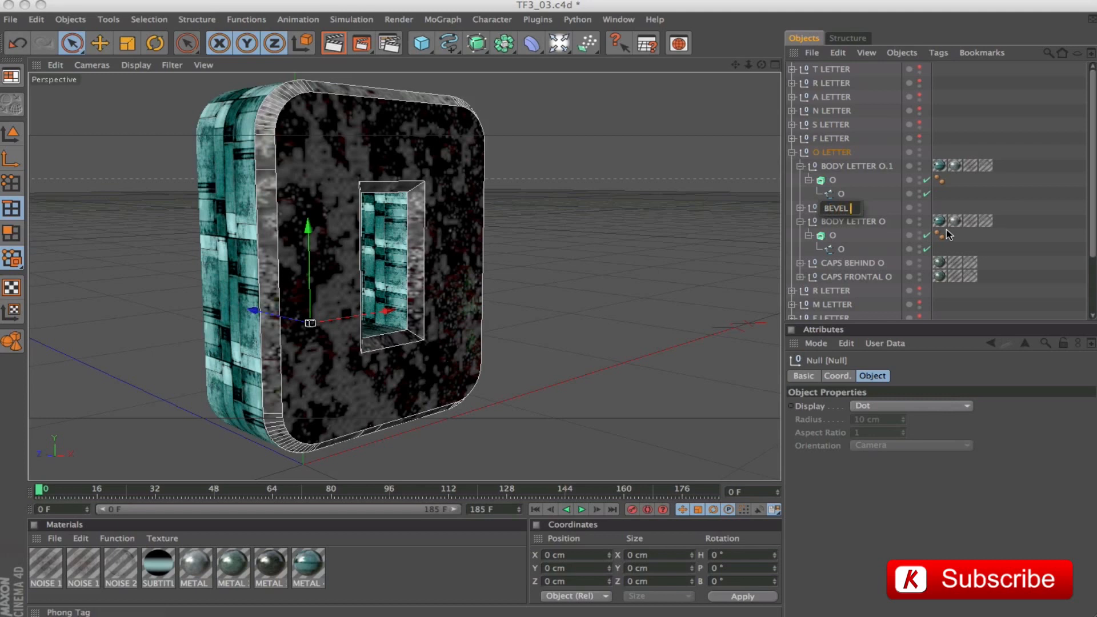
pyautogui.press('Return')
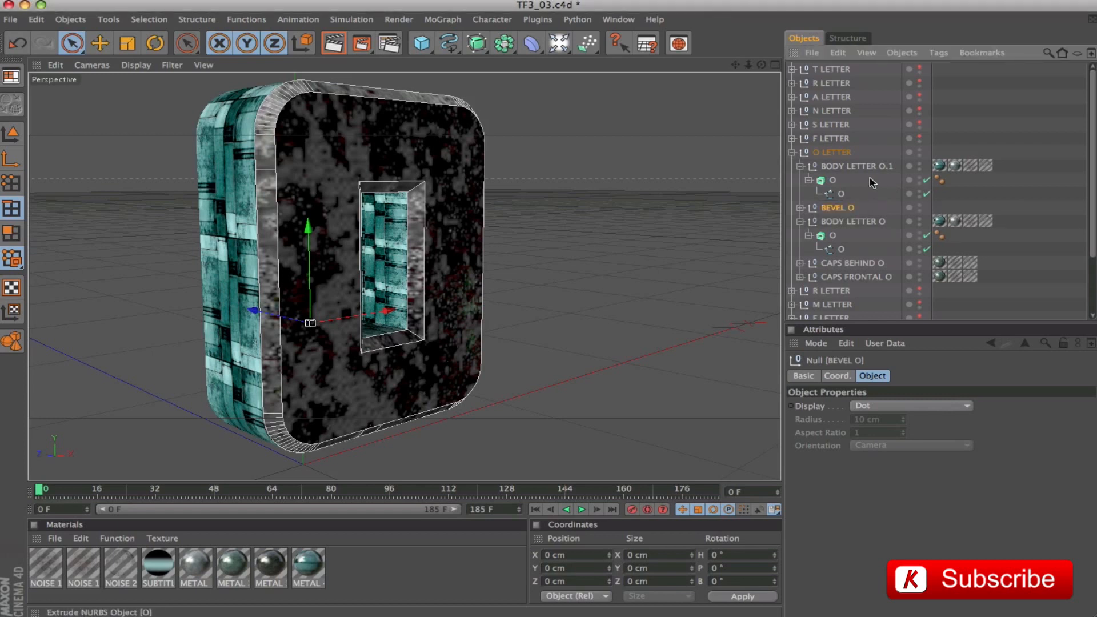
# Hide BEVEL O, the original BODY LETTER O and both caps groups, leaving only BODY LETTER O.1 visible
pyautogui.click(863, 167)
pyautogui.click(835, 194)
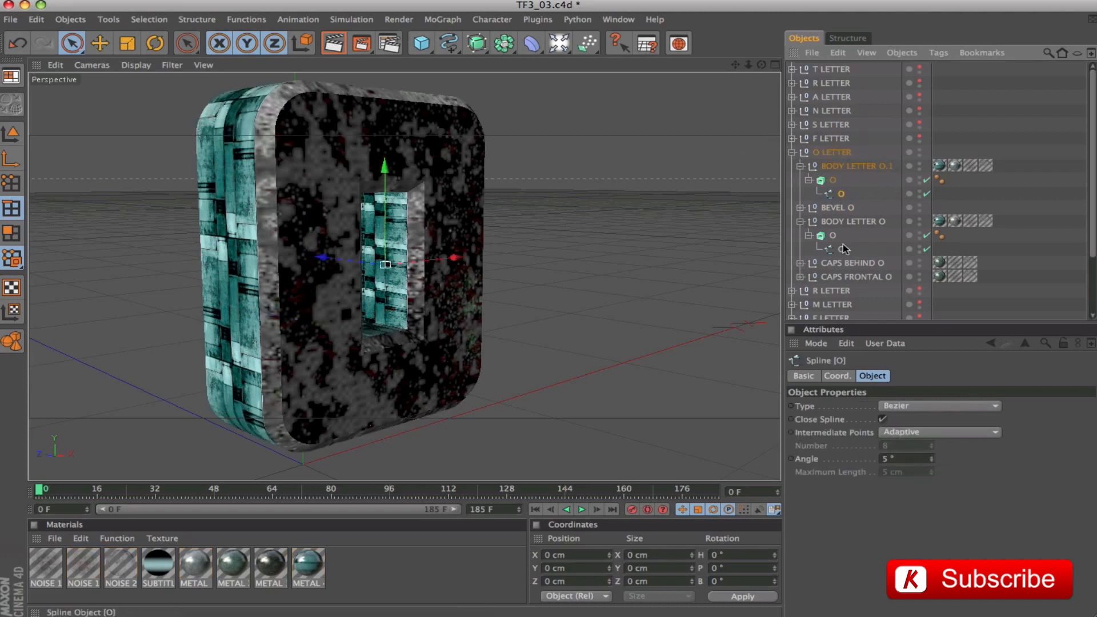
pyautogui.click(800, 222)
pyautogui.moveTo(919, 206); pyautogui.dragTo(920, 247)
pyautogui.click(920, 205)
pyautogui.moveTo(920, 210); pyautogui.dragTo(921, 251)
pyautogui.click(856, 166)
pyautogui.keyDown('alt'); pyautogui.moveTo(411, 240); pyautogui.dragTo(550, 179); pyautogui.keyUp('alt')
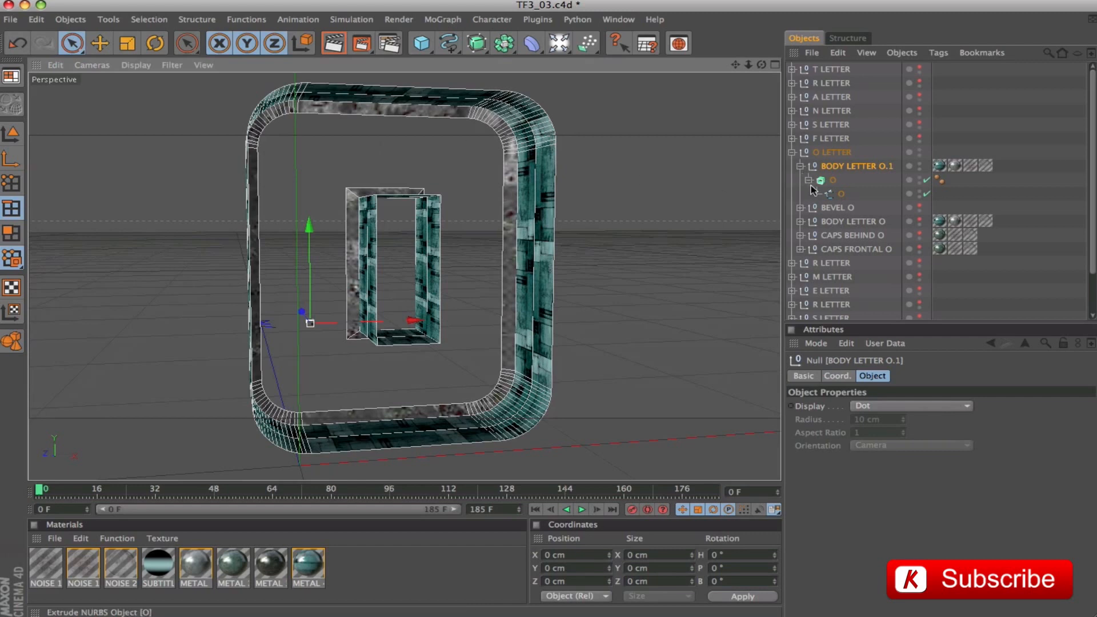
# Take the O spline out of its Extrude NURBS, placing it above the extrude within BODY LETTER O.1
pyautogui.click(840, 194)
pyautogui.moveTo(831, 194); pyautogui.dragTo(834, 175)
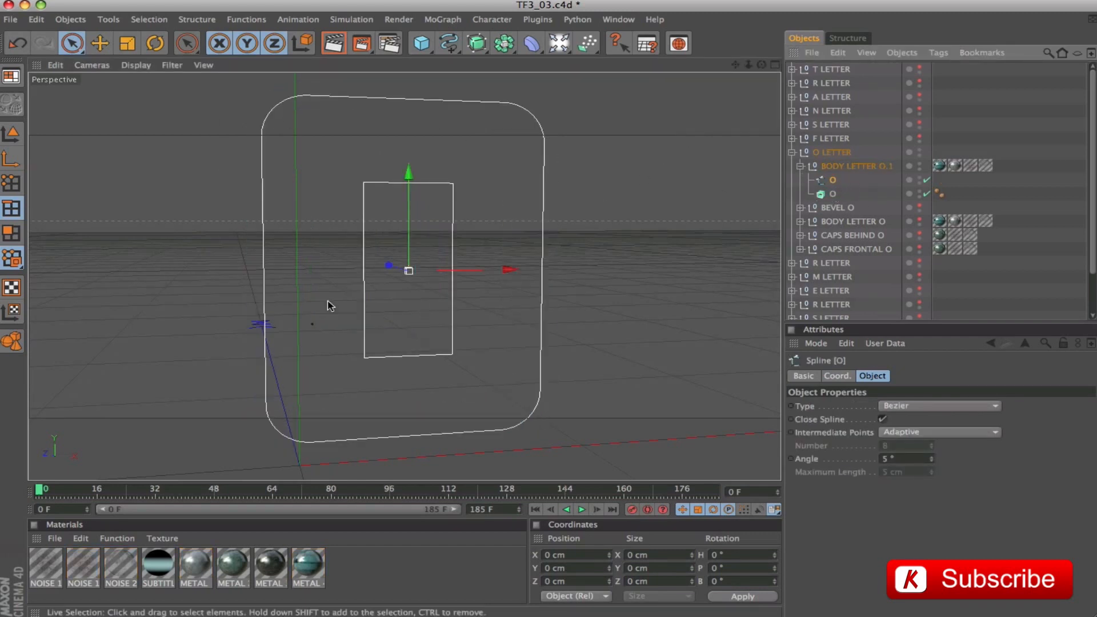
pyautogui.keyDown('alt'); pyautogui.moveTo(400, 285); pyautogui.dragTo(443, 243); pyautogui.keyUp('alt')
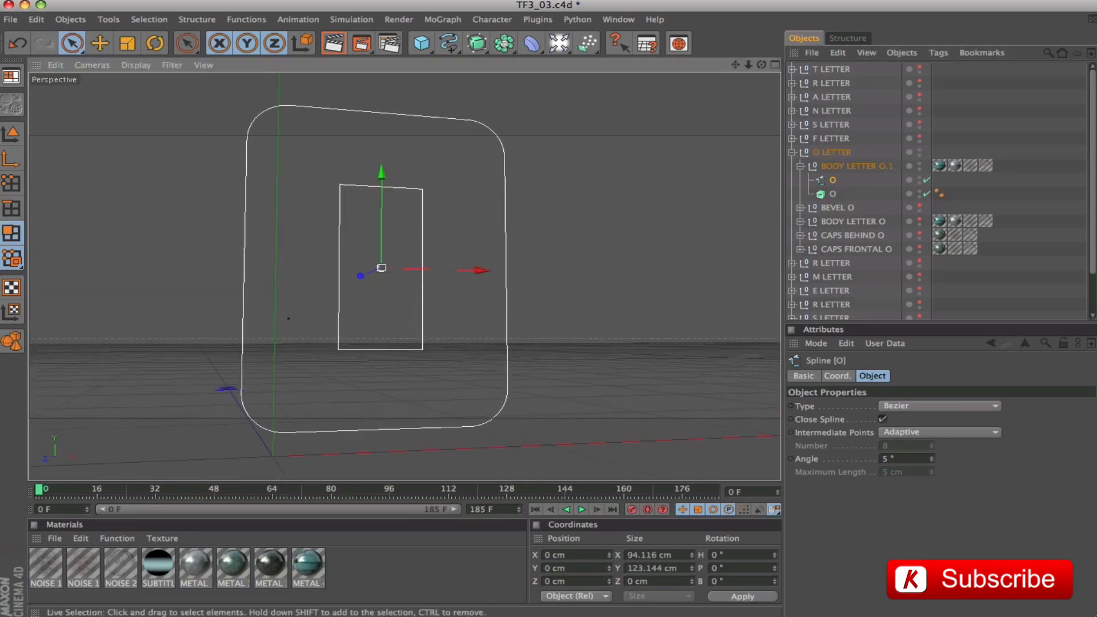
pyautogui.keyDown('alt'); pyautogui.moveTo(606, 191); pyautogui.dragTo(615, 220); pyautogui.keyUp('alt')
pyautogui.keyDown('alt'); pyautogui.moveTo(615, 219); pyautogui.dragTo(457, 253, button='right'); pyautogui.keyUp('alt')
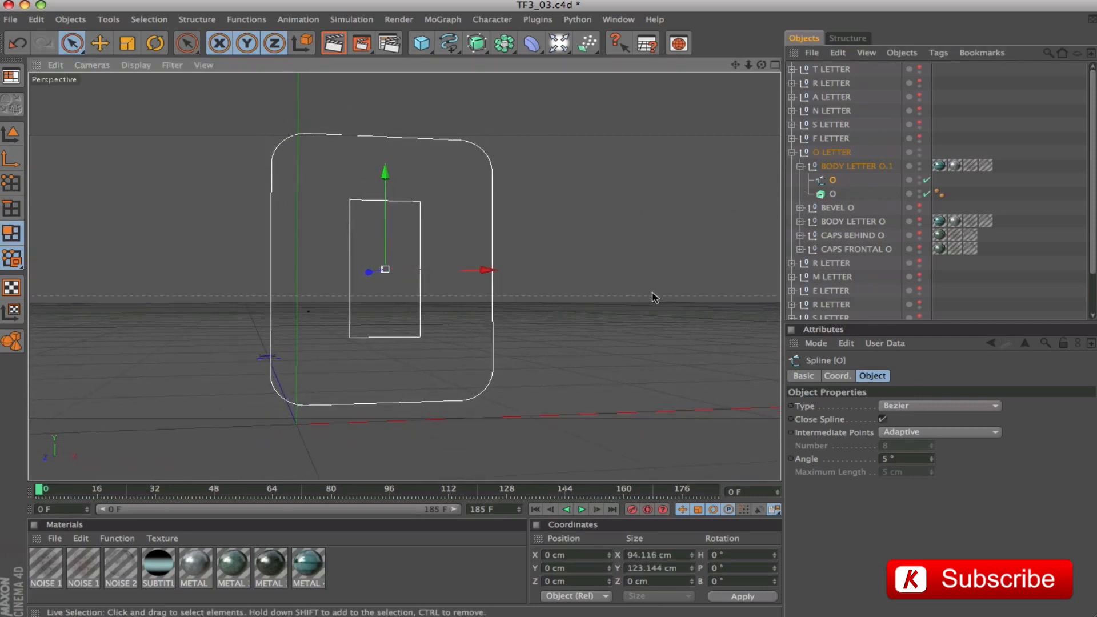
# Select all points of the O spline and create an outline at a distance of 4.25 cm
pyautogui.moveTo(74, 46); pyautogui.dragTo(123, 55)
pyautogui.click(13, 183)
pyautogui.moveTo(191, 103); pyautogui.dragTo(598, 459)
pyautogui.rightClick(491, 196)
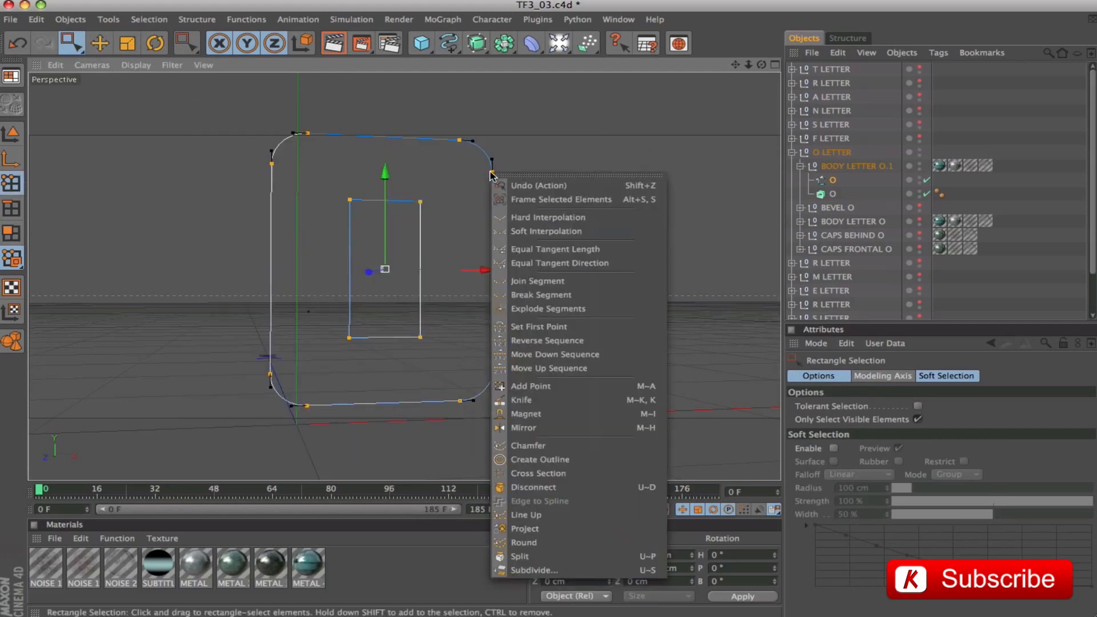
pyautogui.click(550, 454)
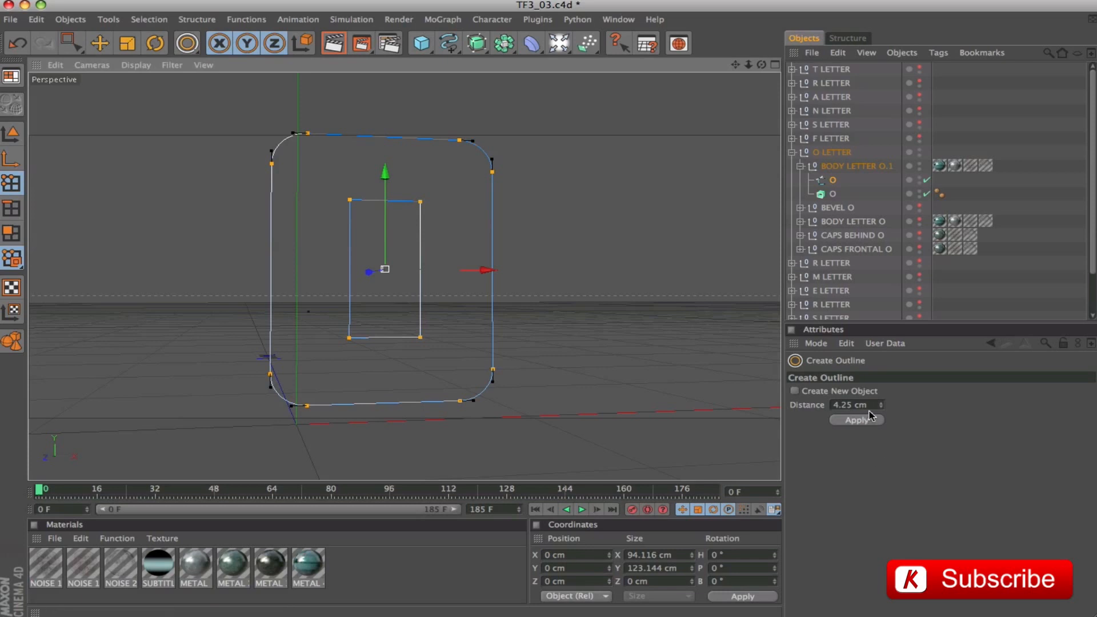
pyautogui.moveTo(870, 406); pyautogui.dragTo(805, 408)
pyautogui.click(855, 422)
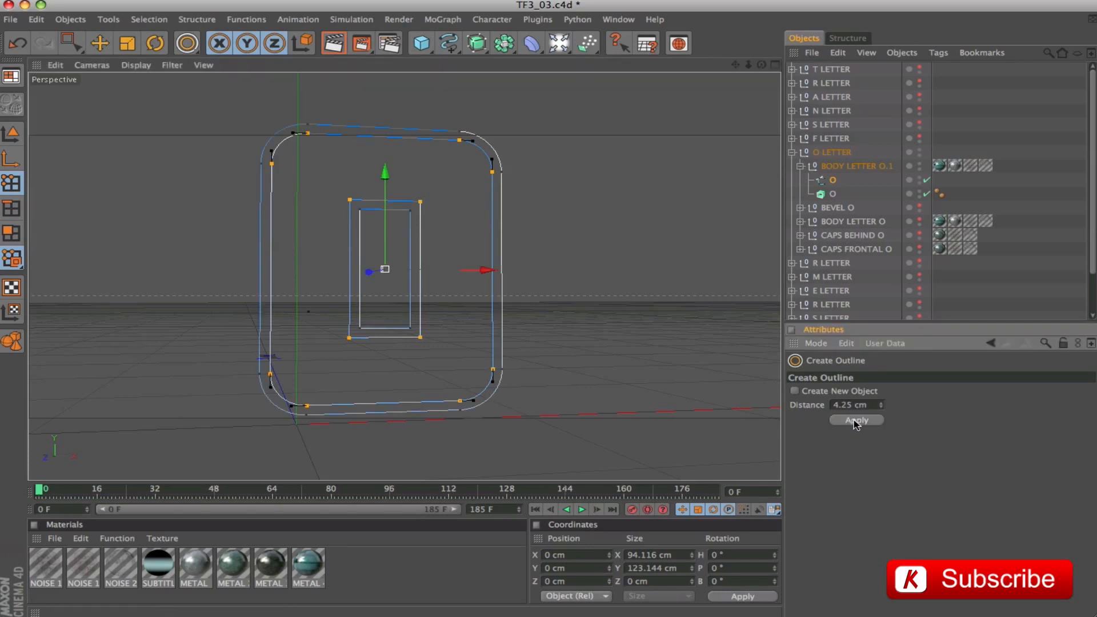
# Return to model mode and put the outlined O spline back inside the Extrude NURBS of BODY LETTER O.1
pyautogui.keyDown('alt'); pyautogui.moveTo(582, 213); pyautogui.dragTo(508, 280); pyautogui.keyUp('alt')
pyautogui.keyDown('alt'); pyautogui.moveTo(337, 209); pyautogui.dragTo(368, 188); pyautogui.keyUp('alt')
pyautogui.click(99, 43)
pyautogui.click(11, 134)
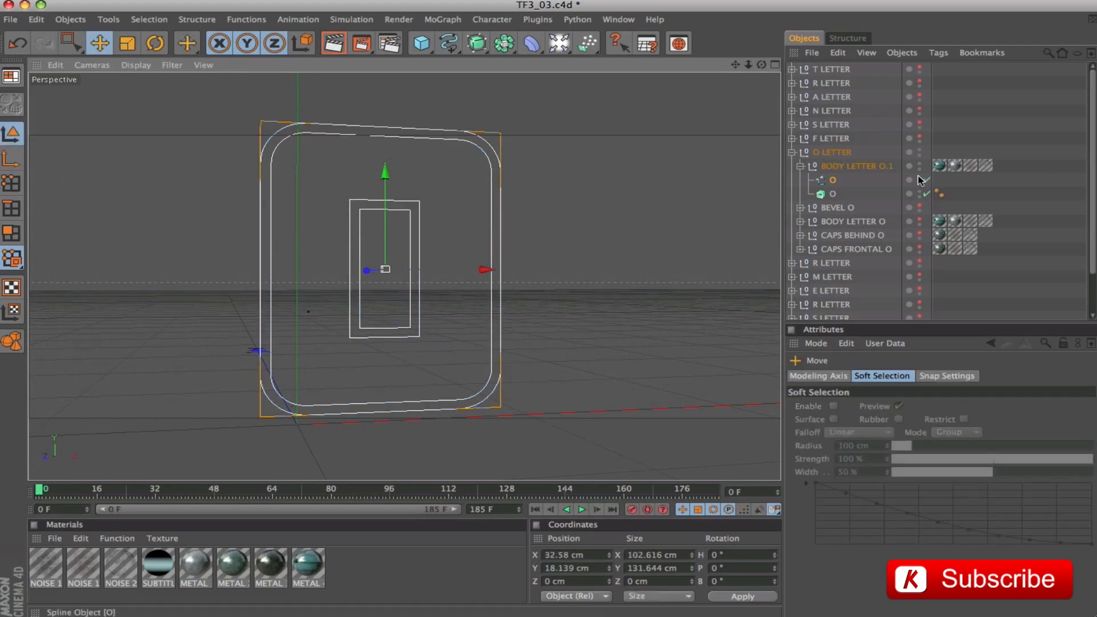
pyautogui.moveTo(824, 181); pyautogui.dragTo(832, 193)
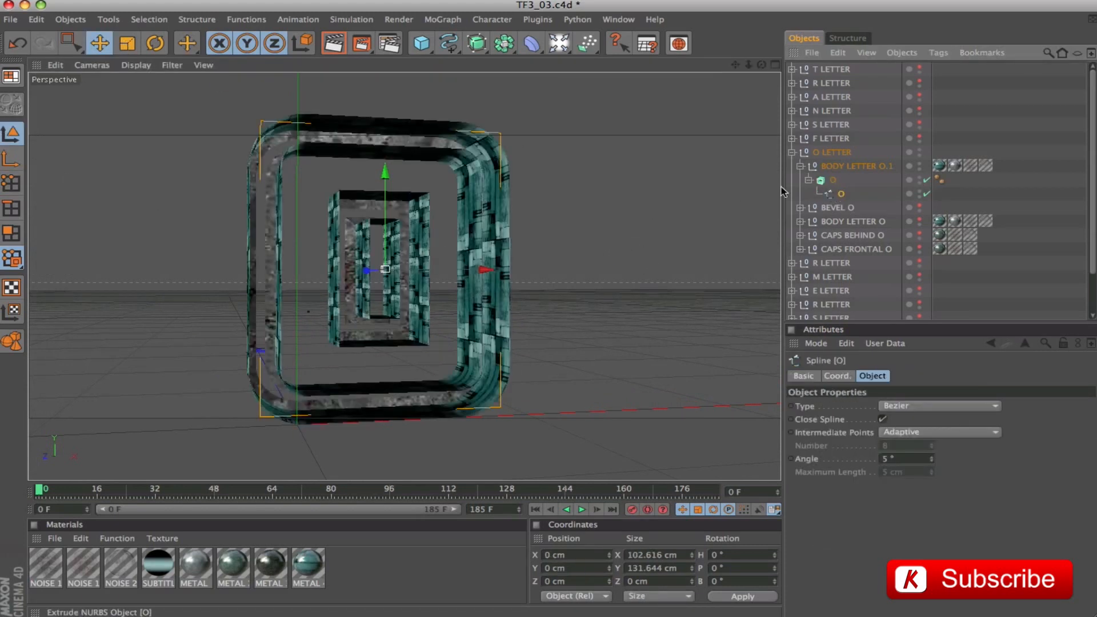
# Set both the start and end of the O extrude in BODY LETTER O.1 to Cap
pyautogui.click(832, 180)
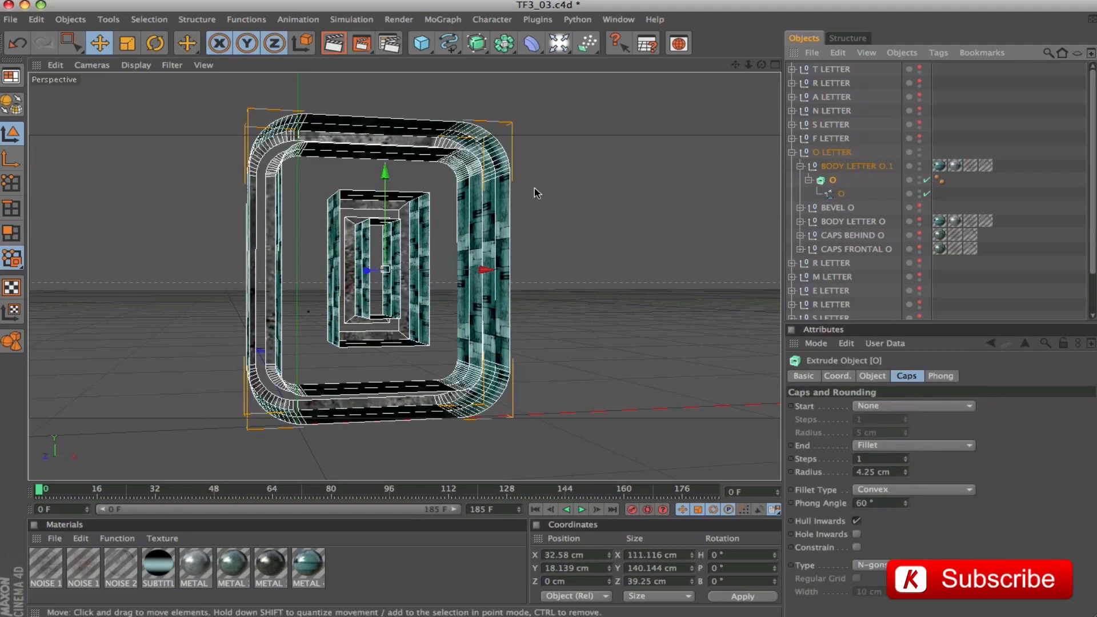
pyautogui.click(905, 377)
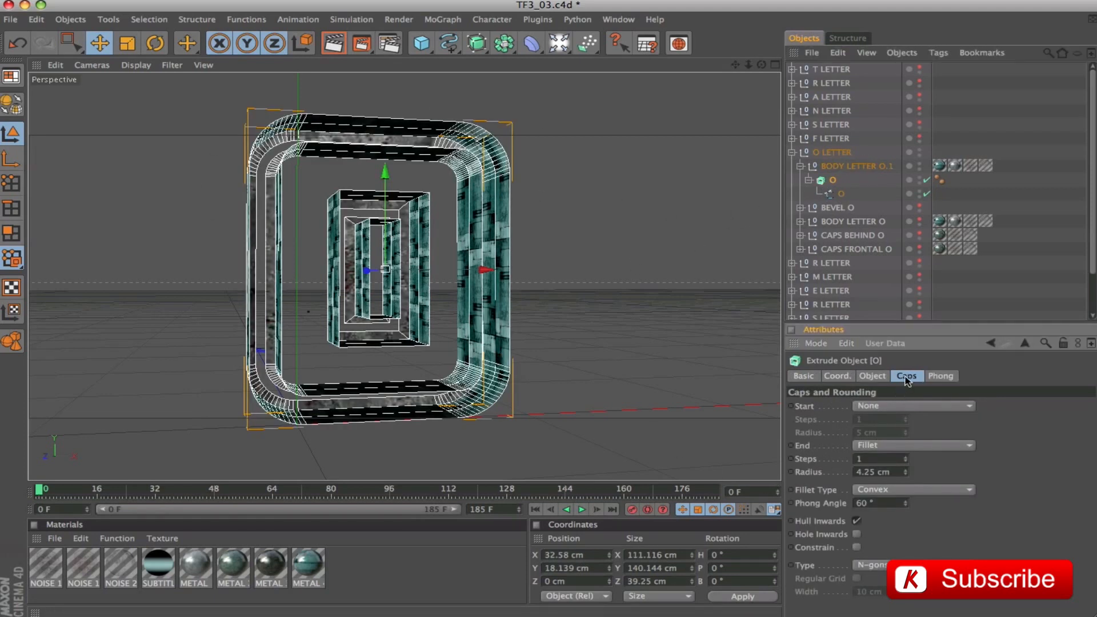
pyautogui.click(894, 449)
pyautogui.click(895, 459)
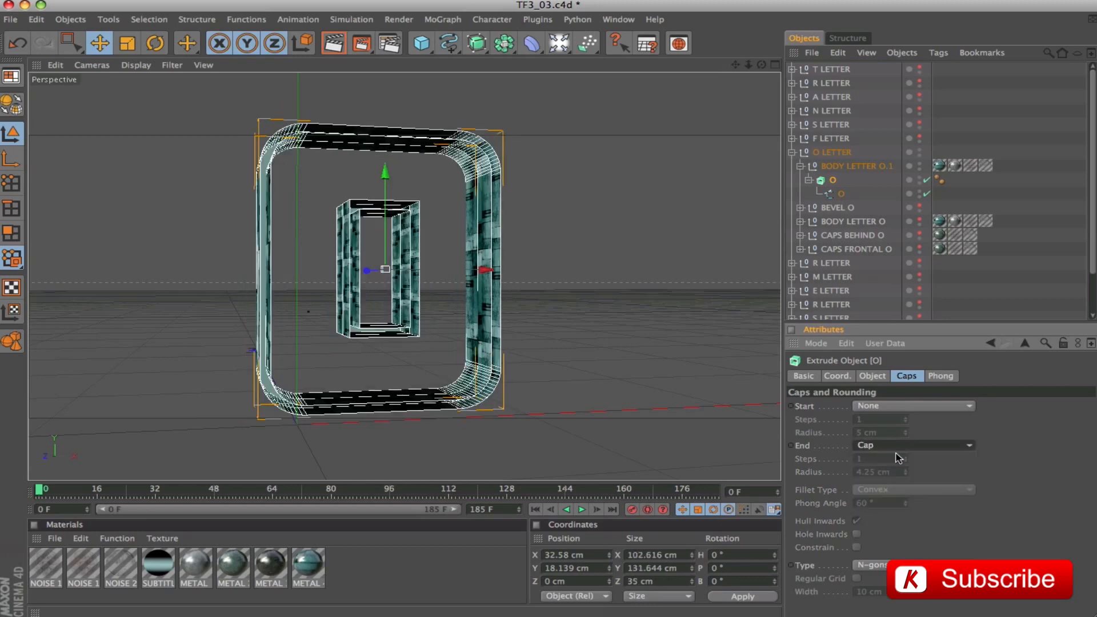
pyautogui.click(900, 407)
pyautogui.click(874, 429)
pyautogui.moveTo(761, 65); pyautogui.dragTo(794, 67)
pyautogui.keyDown('alt'); pyautogui.moveTo(327, 367); pyautogui.dragTo(281, 378); pyautogui.keyUp('alt')
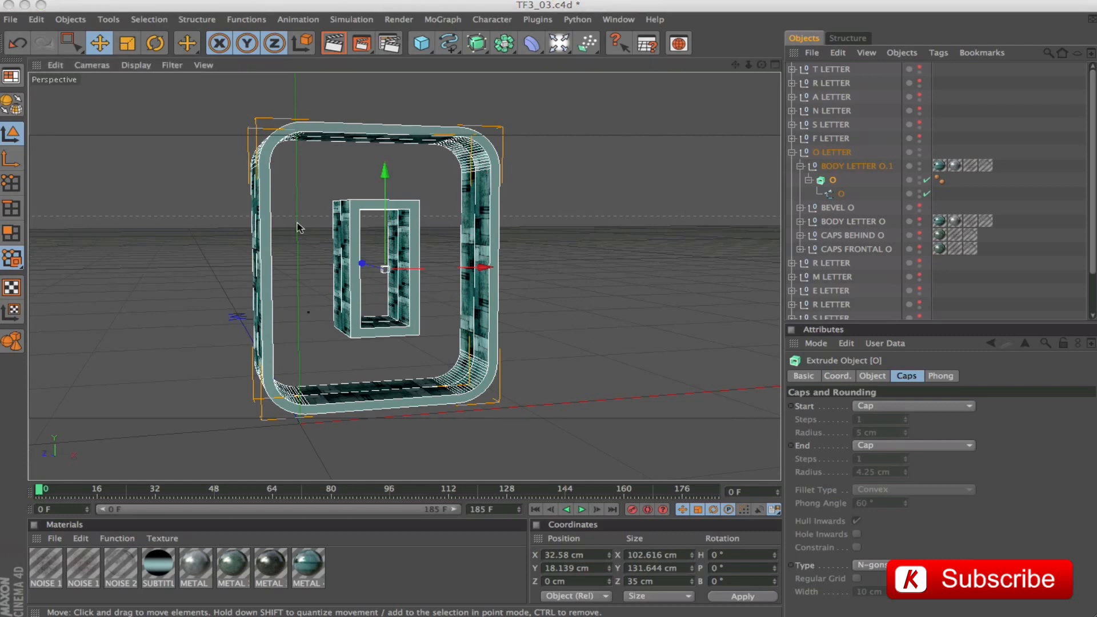
# Restrict the METAL 1 and two noise texture tags of BODY LETTER O.1 to selection C1
pyautogui.moveTo(1001, 164); pyautogui.dragTo(950, 167)
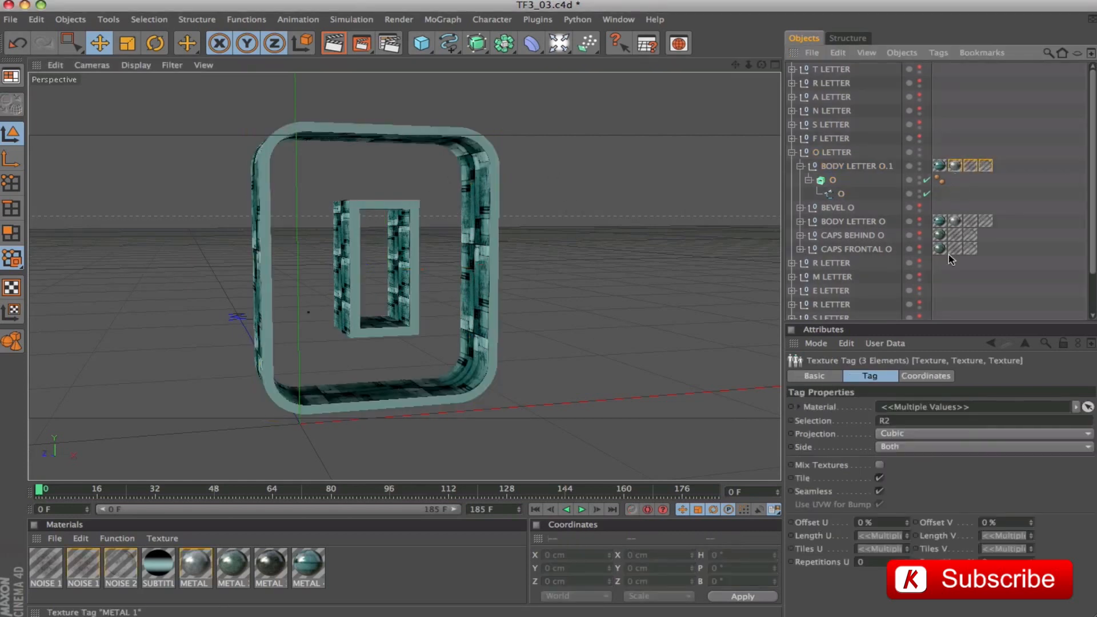
pyautogui.click(912, 422)
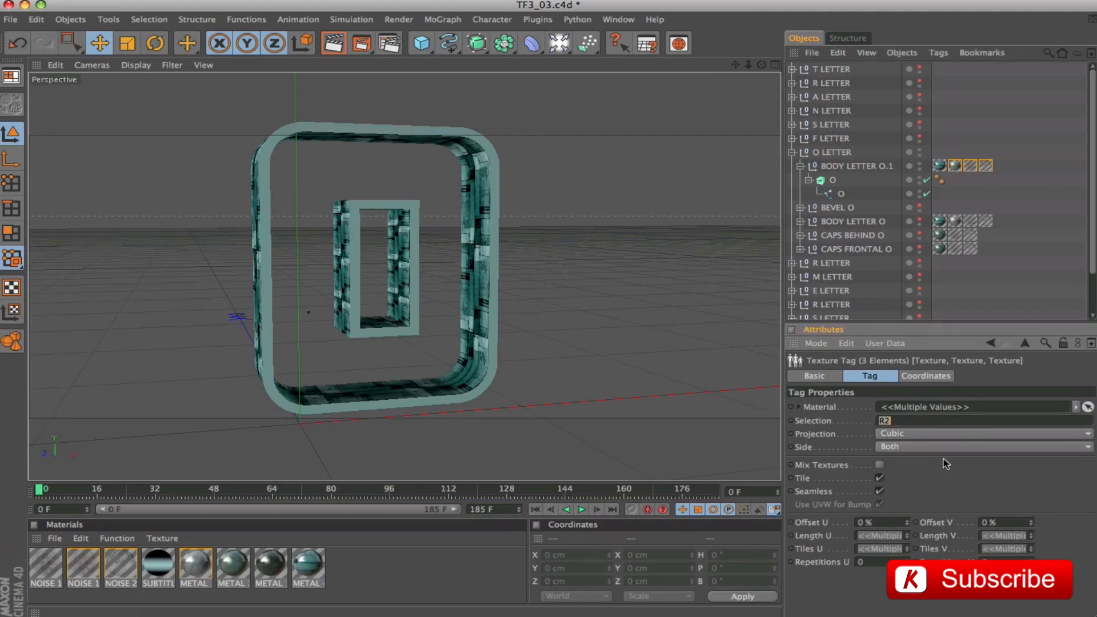
pyautogui.press('Return')
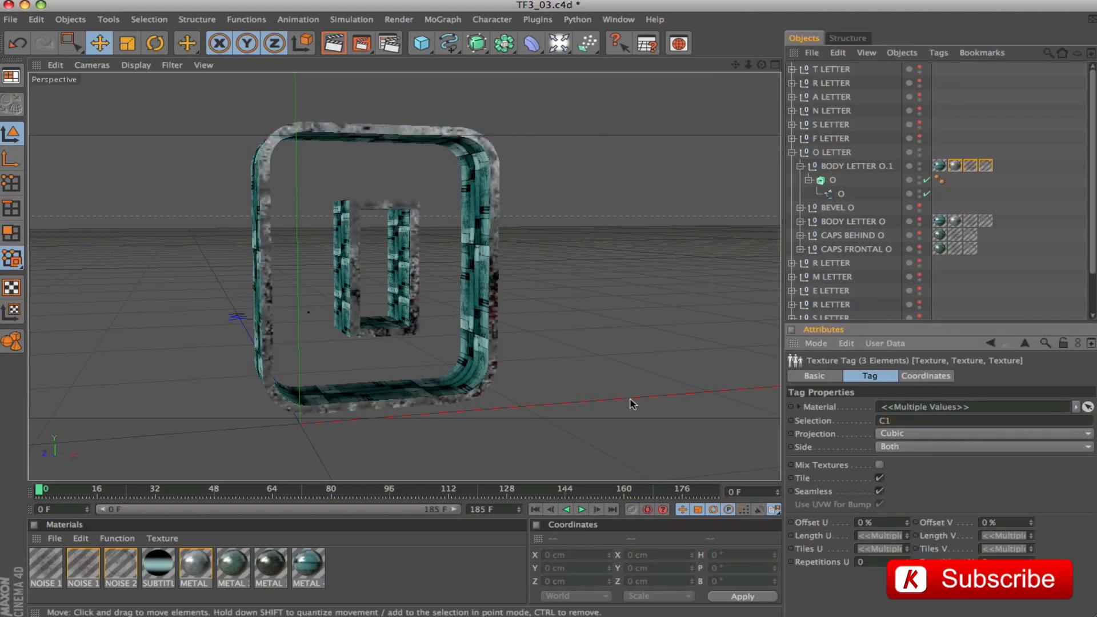
# Replace the METAL 1 material on the C1 texture tag of BODY LETTER O.1 with METAL 2
pyautogui.click(955, 166)
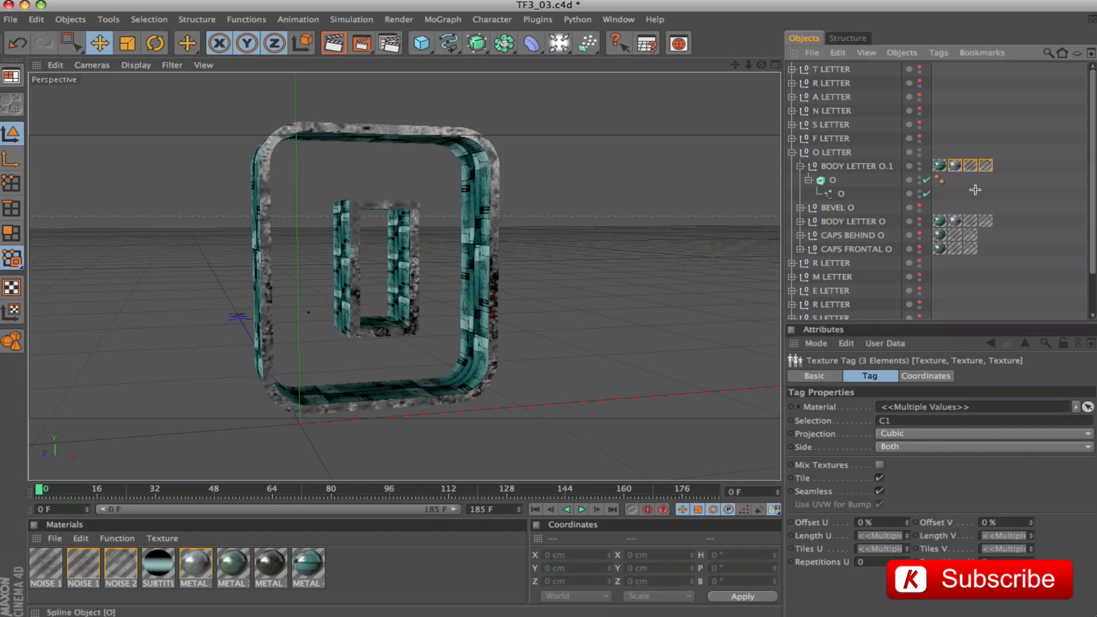
pyautogui.keyDown('alt'); pyautogui.moveTo(421, 356); pyautogui.dragTo(557, 480); pyautogui.keyUp('alt')
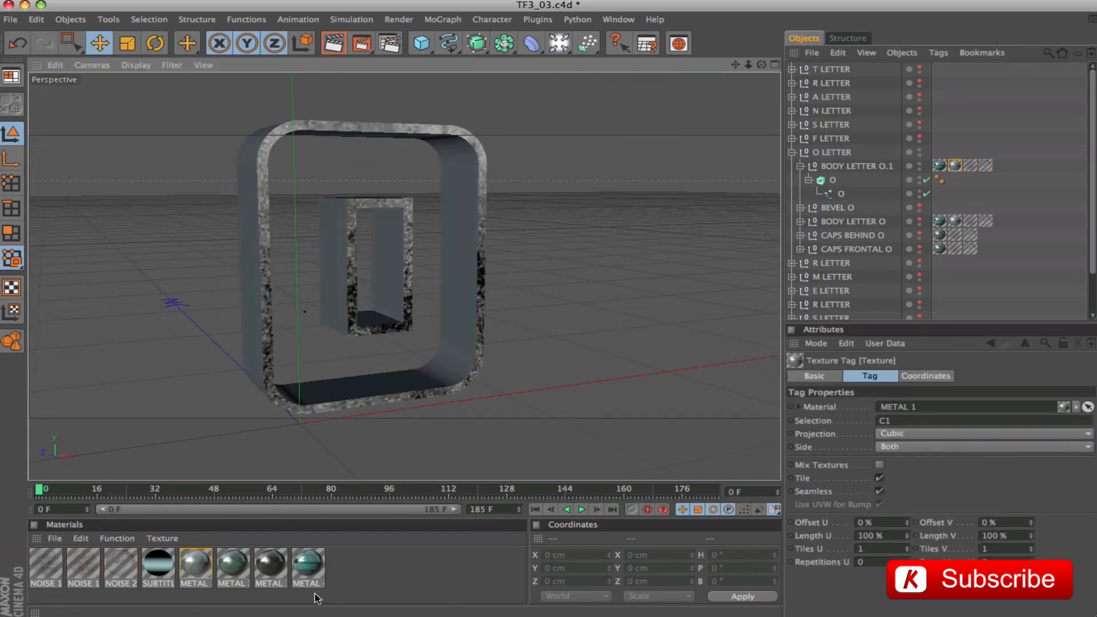
pyautogui.moveTo(247, 570); pyautogui.dragTo(451, 511)
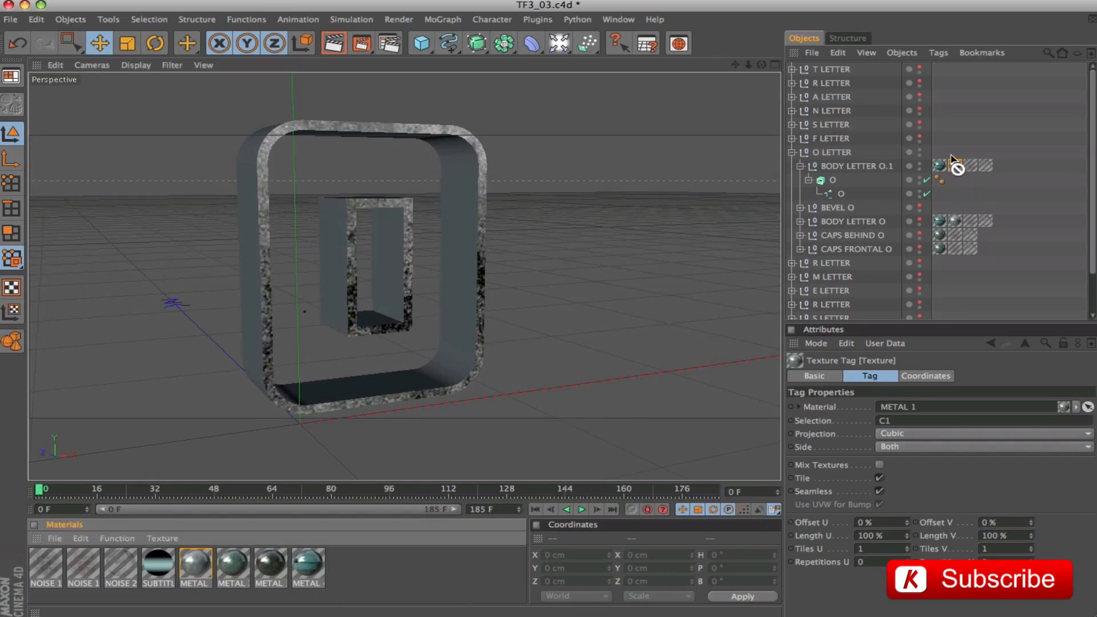
pyautogui.moveTo(954, 166); pyautogui.dragTo(955, 166)
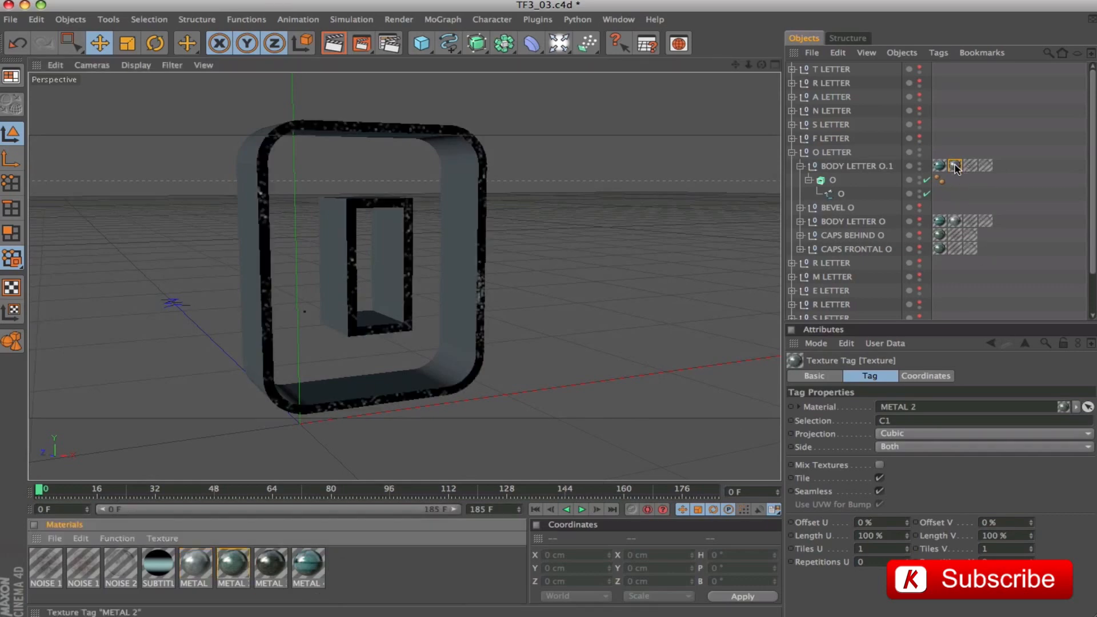
# Duplicate the METAL 2 and two noise texture tags of BODY LETTER O.1 and restrict the copies to selection C2
pyautogui.click(578, 280)
pyautogui.keyDown('alt'); pyautogui.moveTo(578, 280); pyautogui.dragTo(161, 359); pyautogui.keyUp('alt')
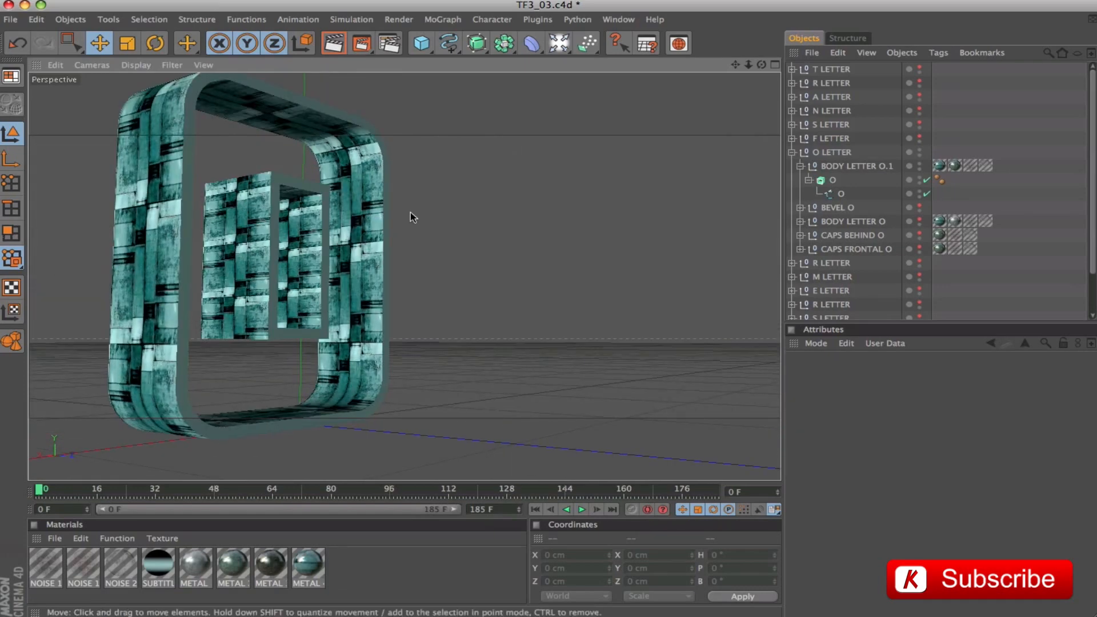
pyautogui.keyDown('alt'); pyautogui.moveTo(528, 259); pyautogui.dragTo(707, 279); pyautogui.keyUp('alt')
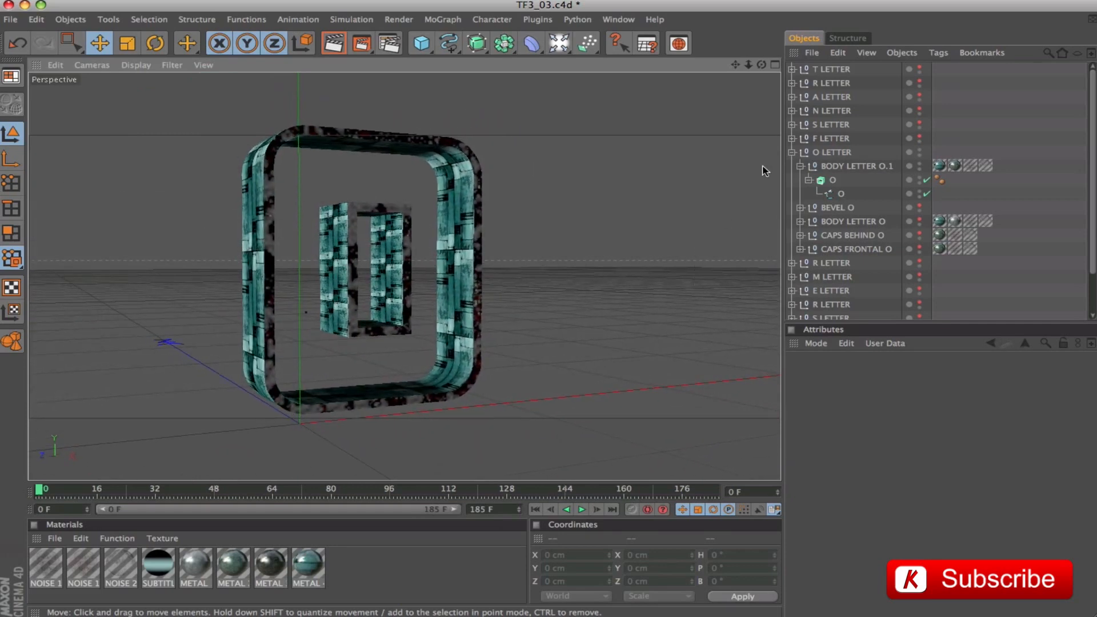
pyautogui.moveTo(1012, 167); pyautogui.dragTo(960, 169)
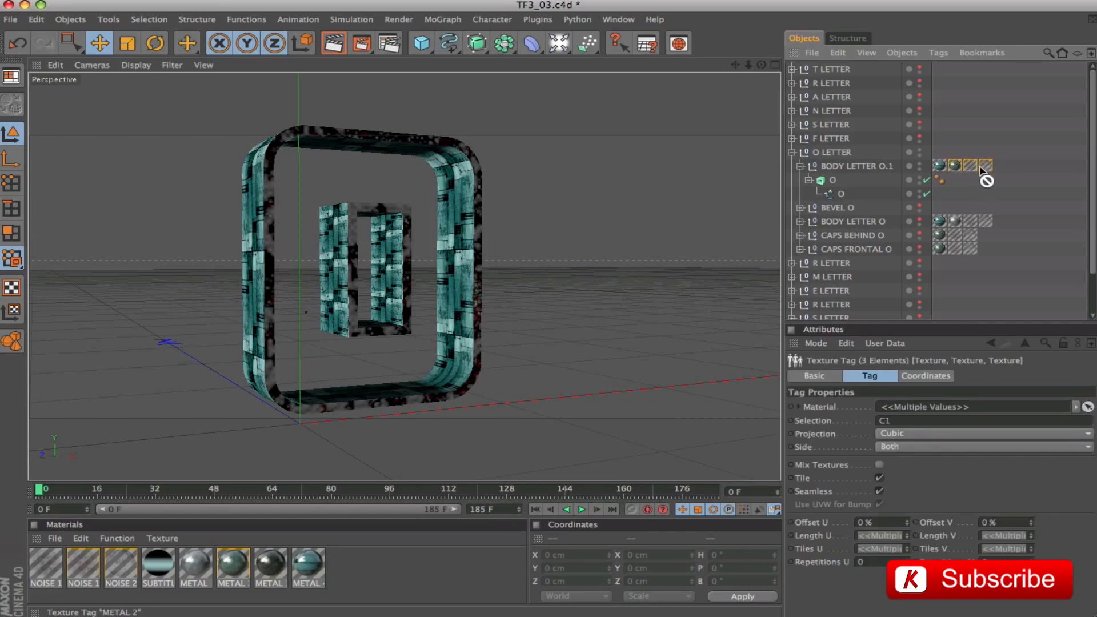
pyautogui.keyDown('ctrl'); pyautogui.moveTo(1001, 171); pyautogui.dragTo(1005, 169); pyautogui.keyUp('ctrl')
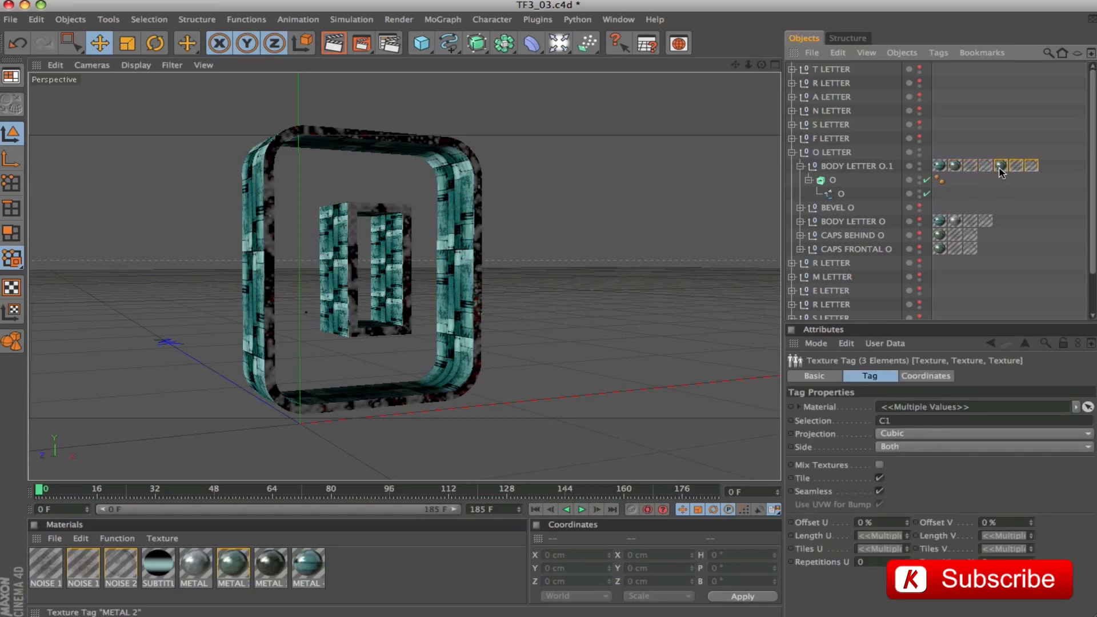
pyautogui.click(909, 421)
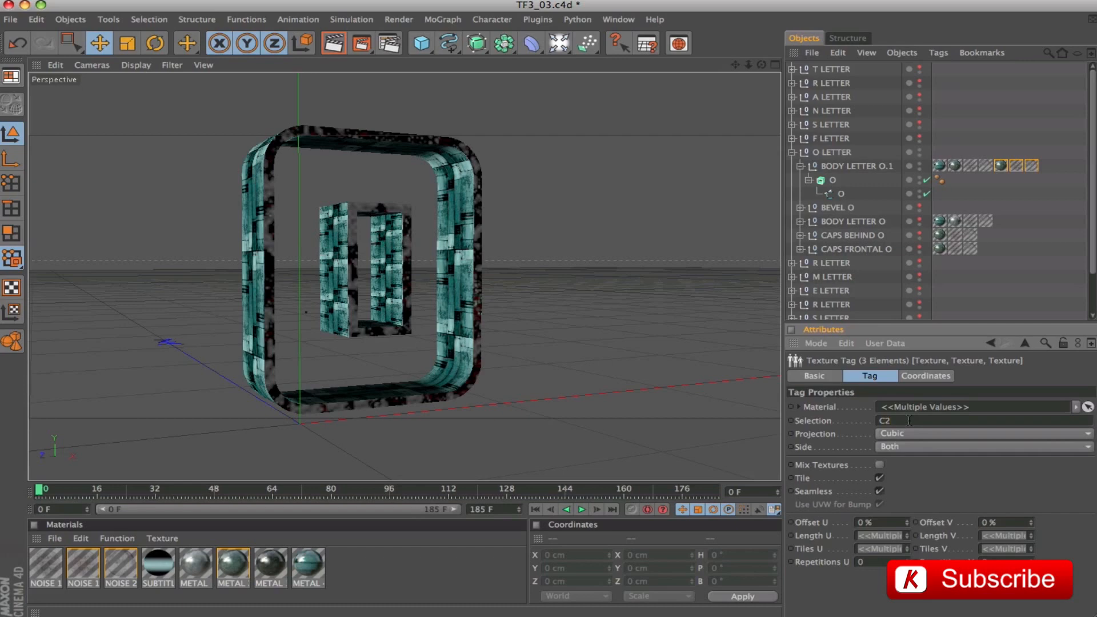
pyautogui.keyDown('alt'); pyautogui.moveTo(400, 257); pyautogui.dragTo(403, 197); pyautogui.keyUp('alt')
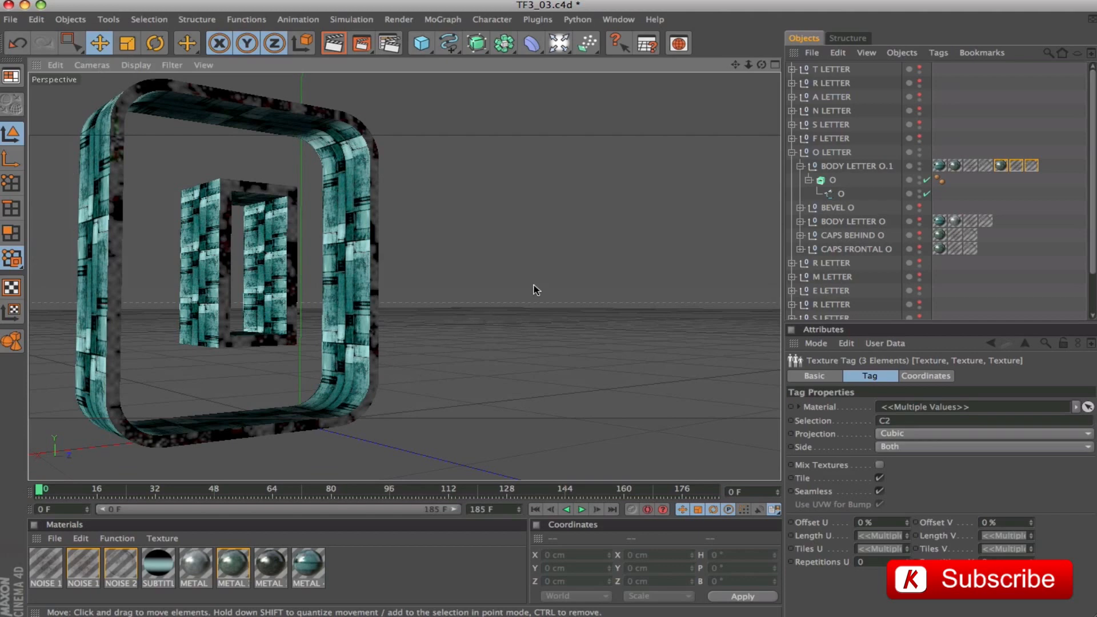
pyautogui.moveTo(653, 245)
pyautogui.keyDown('alt'); pyautogui.mouseDown()
pyautogui.moveTo(763, 257)
pyautogui.moveTo(650, 239)
pyautogui.mouseUp(); pyautogui.keyUp('alt')
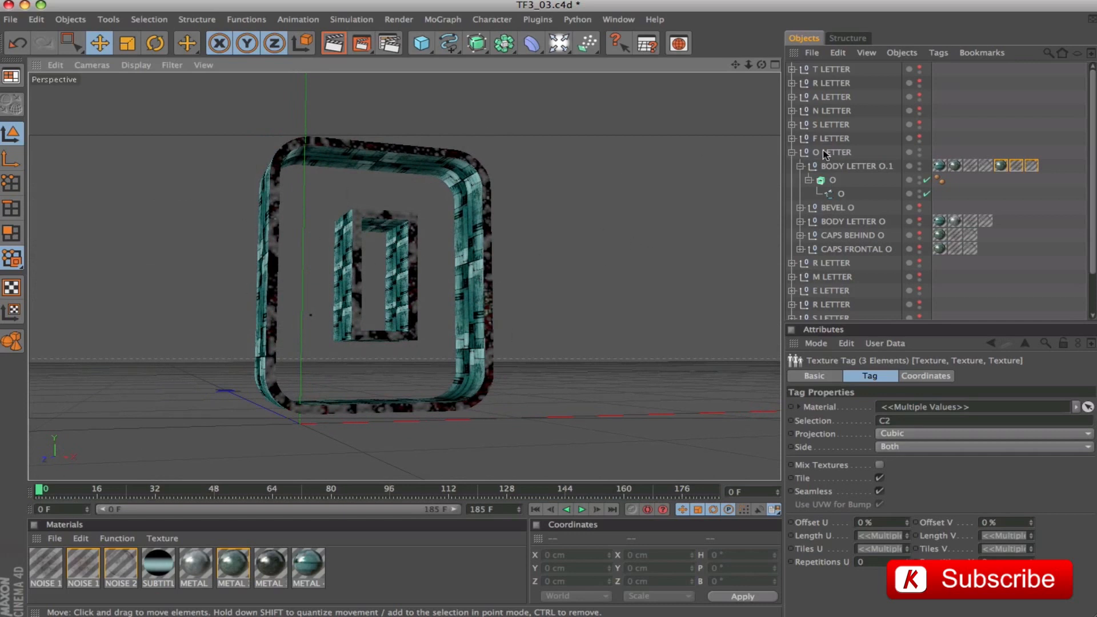
# Make the O extrude in BODY LETTER O.1 editable and merge it with Cap 1 and Cap 2 into a single polygon object
pyautogui.click(403, 222)
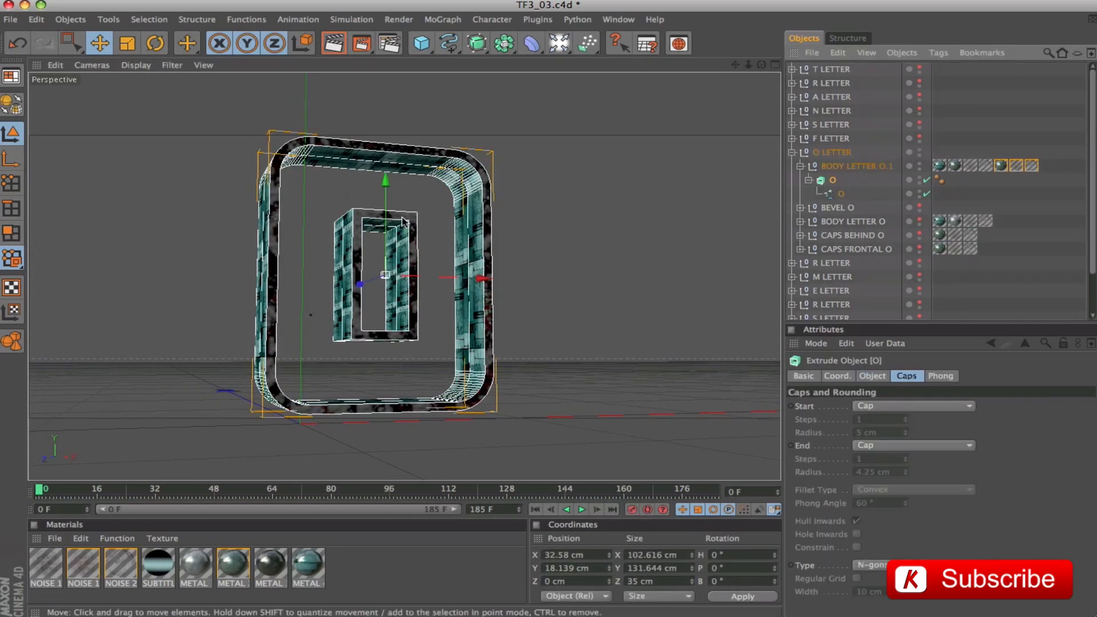
pyautogui.press('c')
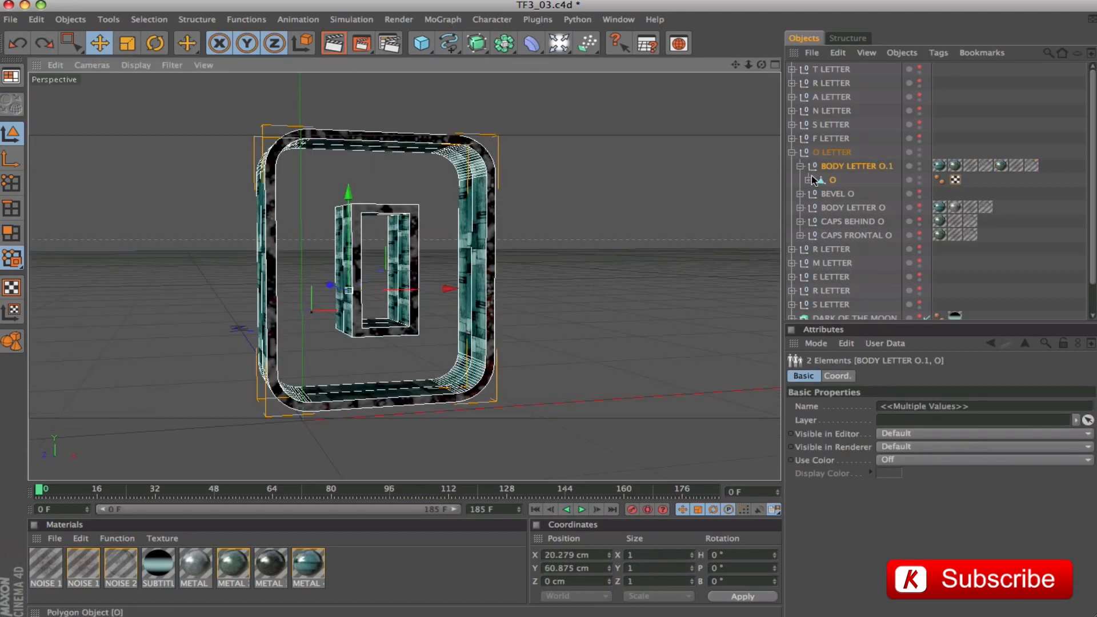
pyautogui.click(808, 180)
pyautogui.moveTo(852, 189); pyautogui.dragTo(823, 215)
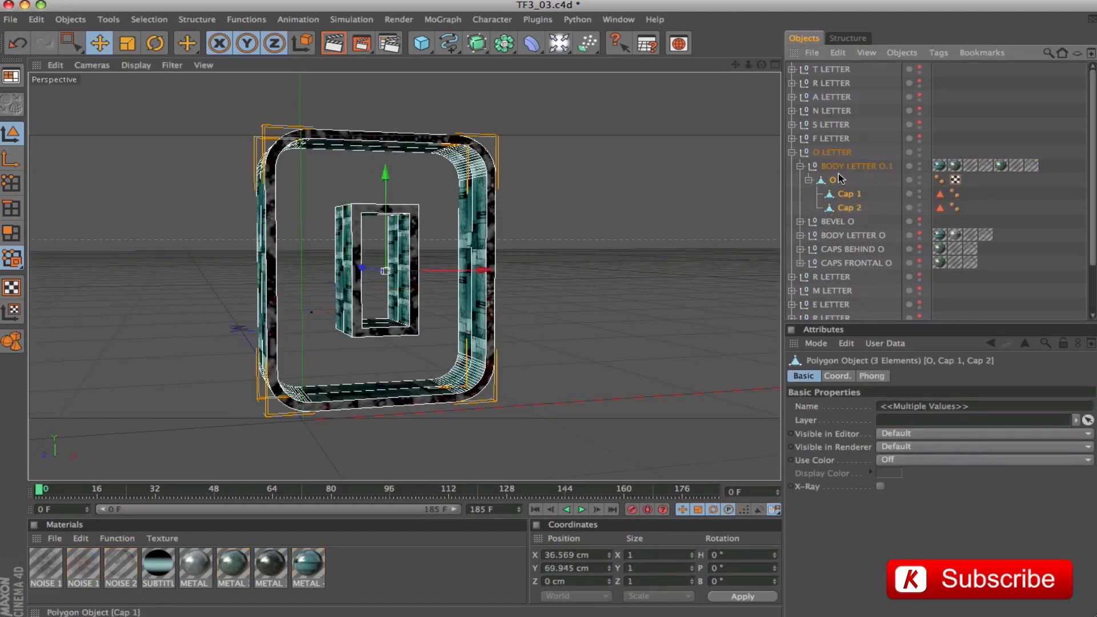
pyautogui.rightClick(833, 180)
pyautogui.click(891, 457)
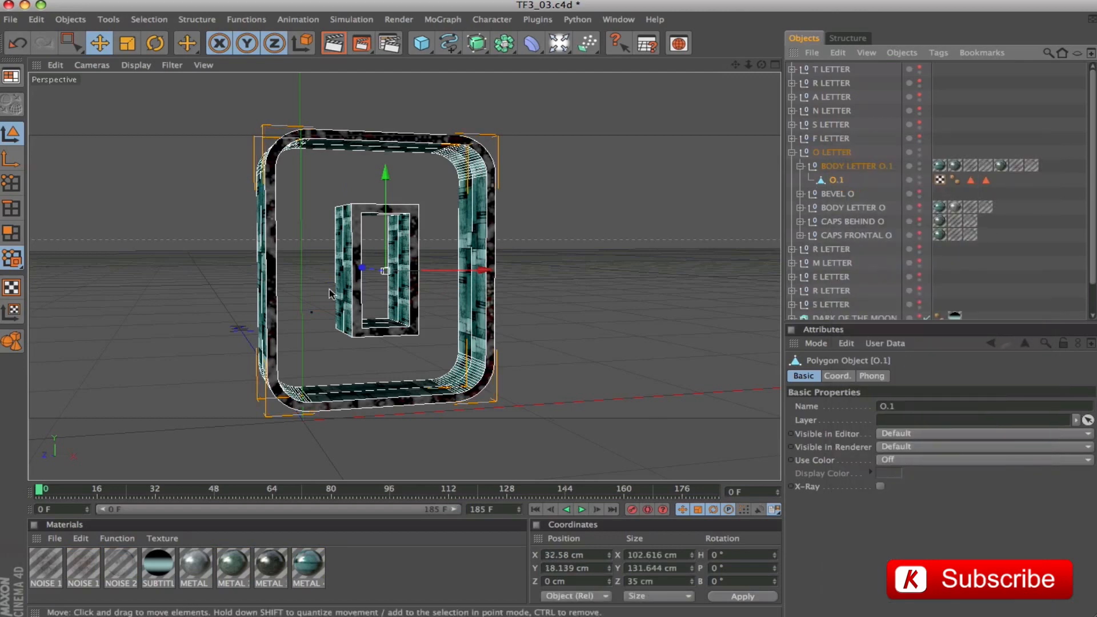
# Merge the BODY LETTER O.1 null and its mesh into one object and name it BORDER O
pyautogui.moveTo(898, 164); pyautogui.dragTo(813, 184)
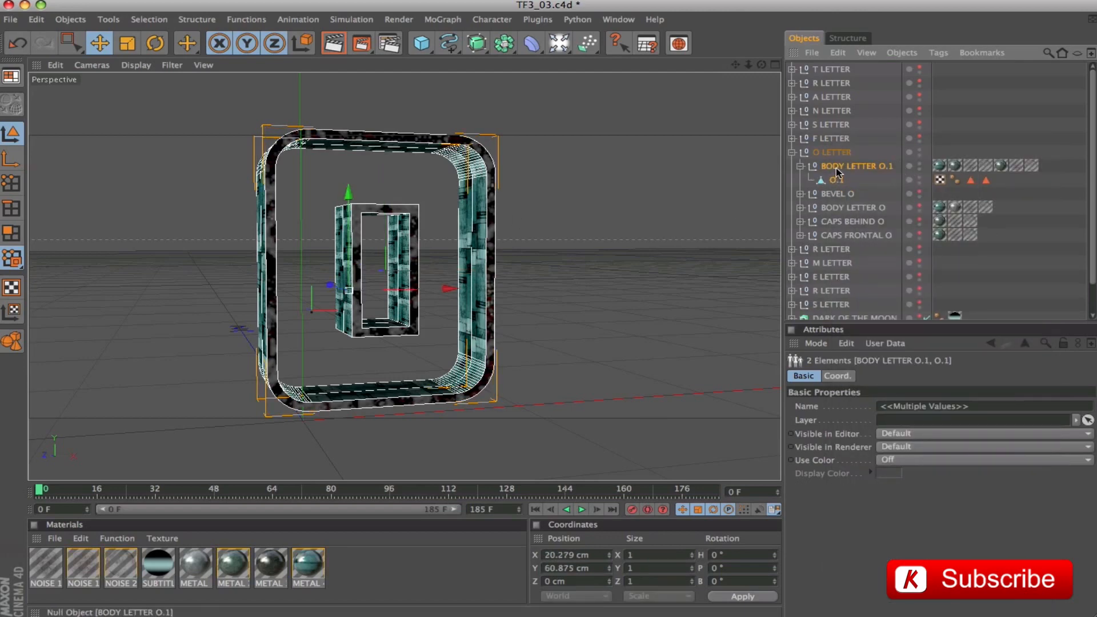
pyautogui.rightClick(835, 169)
pyautogui.click(890, 457)
pyautogui.keyDown('alt'); pyautogui.moveTo(586, 283); pyautogui.dragTo(568, 303); pyautogui.keyUp('alt')
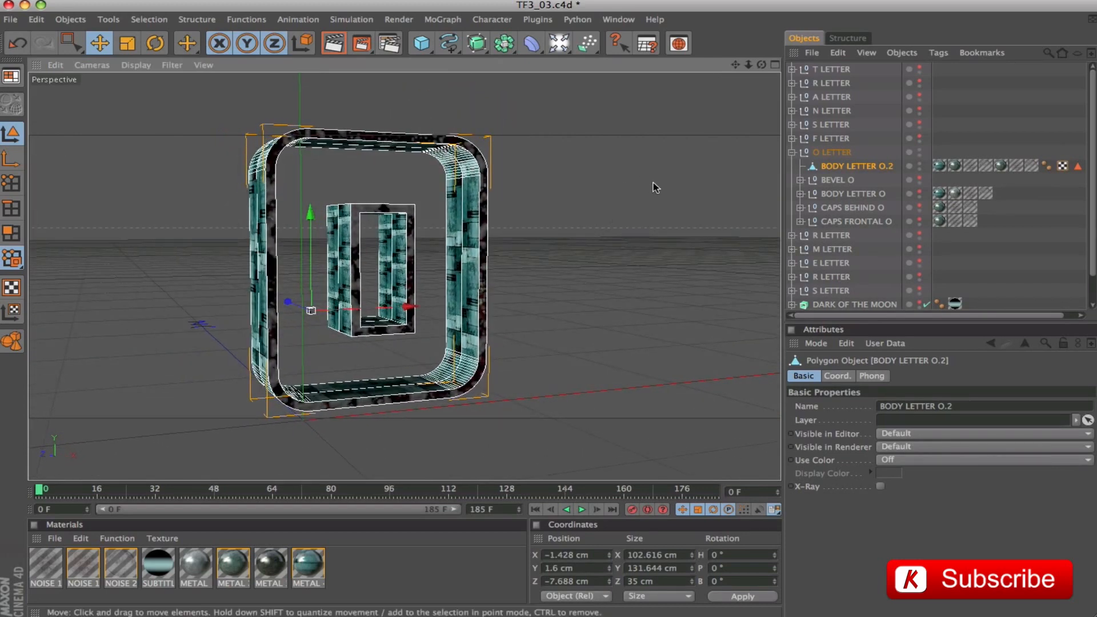
pyautogui.doubleClick(838, 166)
pyautogui.write('BORDER O')
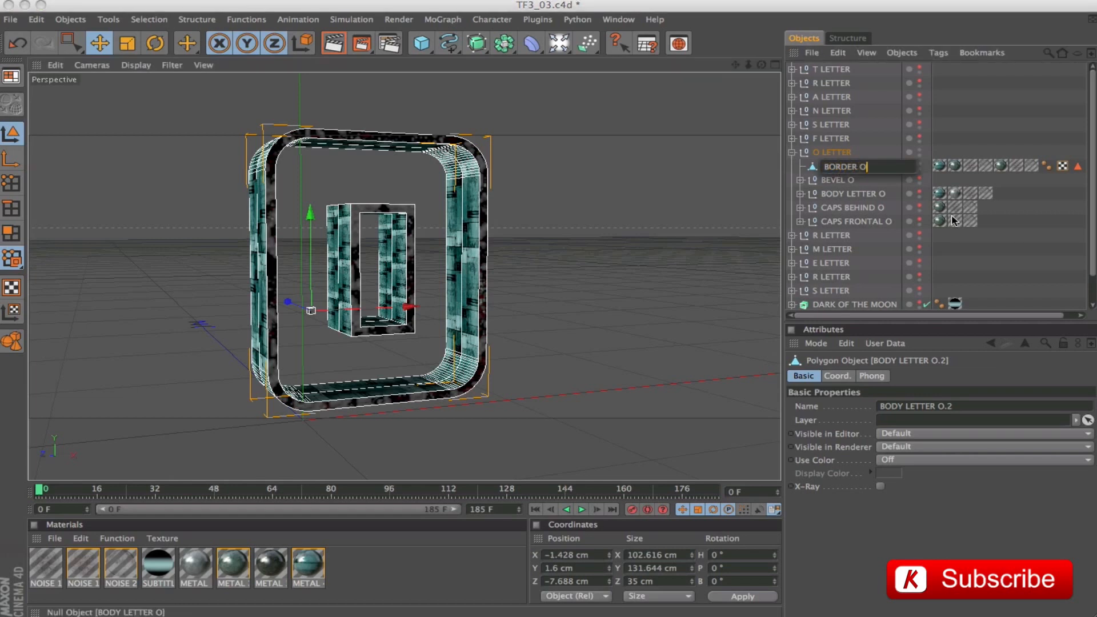
pyautogui.press('Return')
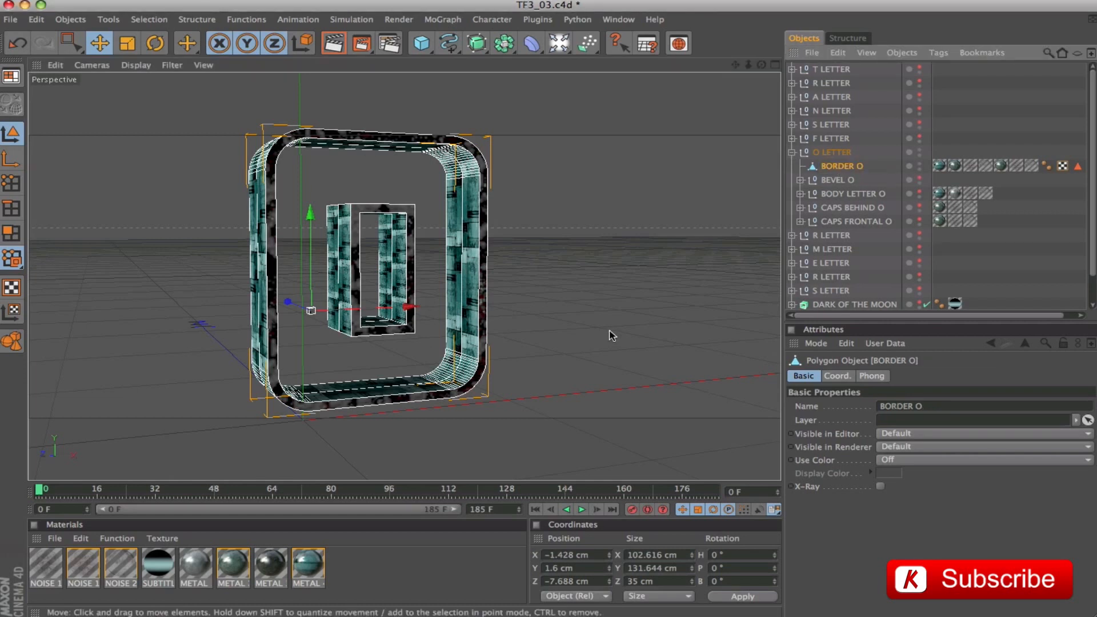
# In polygon mode, delete the front and back cap faces of the small inner ring of BORDER O
pyautogui.click(836, 167)
pyautogui.keyDown('alt'); pyautogui.moveTo(577, 251); pyautogui.dragTo(657, 226); pyautogui.keyUp('alt')
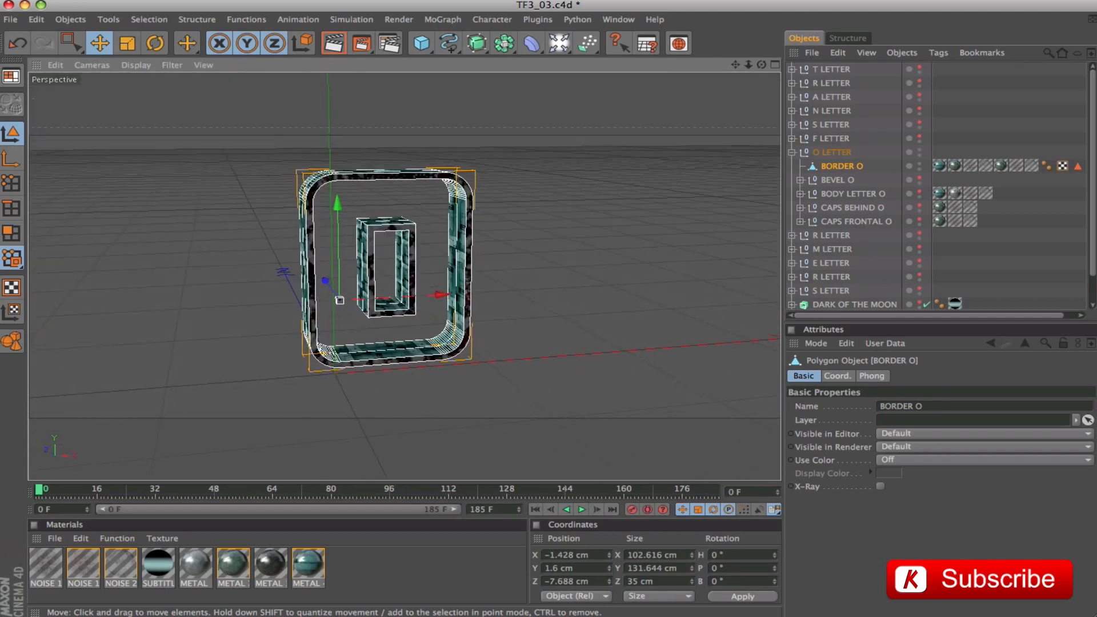
pyautogui.click(11, 233)
pyautogui.keyDown('alt'); pyautogui.moveTo(527, 253); pyautogui.dragTo(562, 248); pyautogui.keyUp('alt')
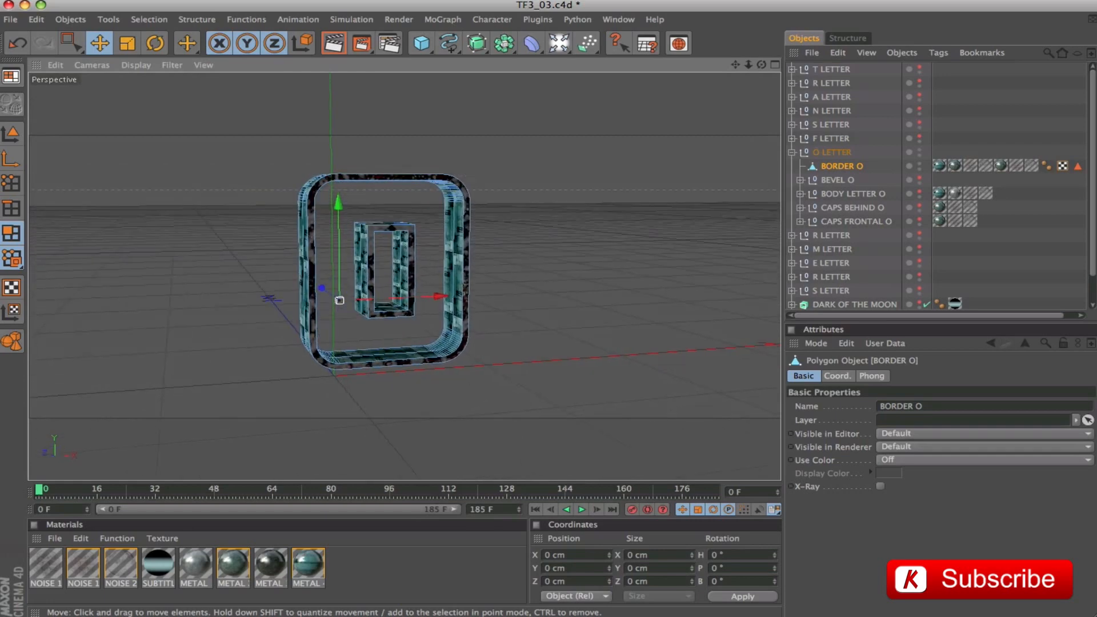
pyautogui.click(404, 231)
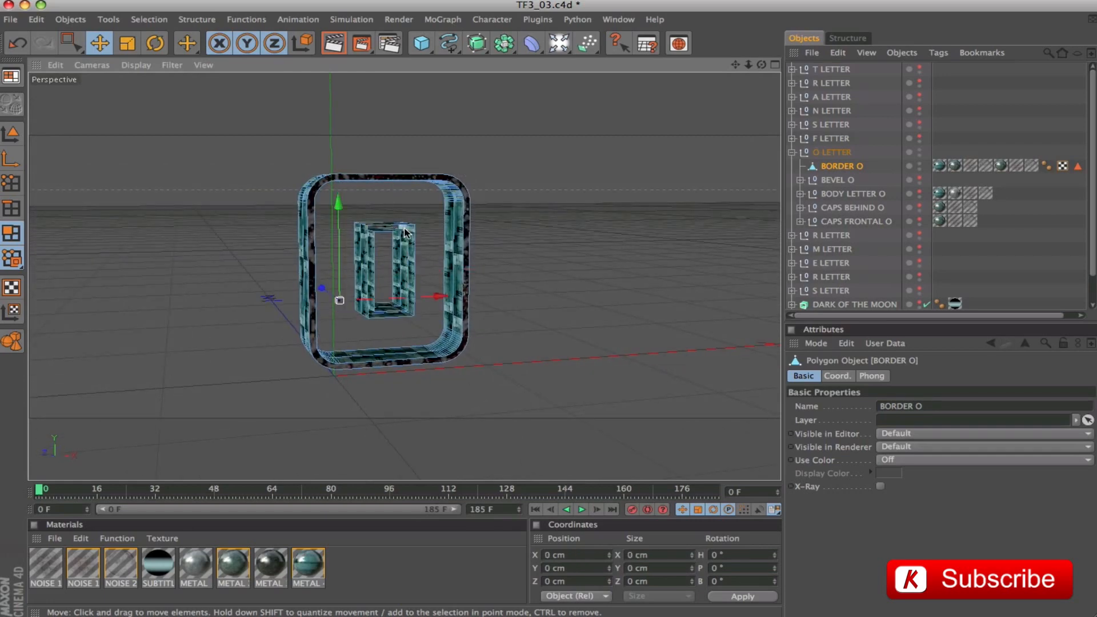
pyautogui.keyDown('alt'); pyautogui.moveTo(509, 237); pyautogui.dragTo(301, 232); pyautogui.keyUp('alt')
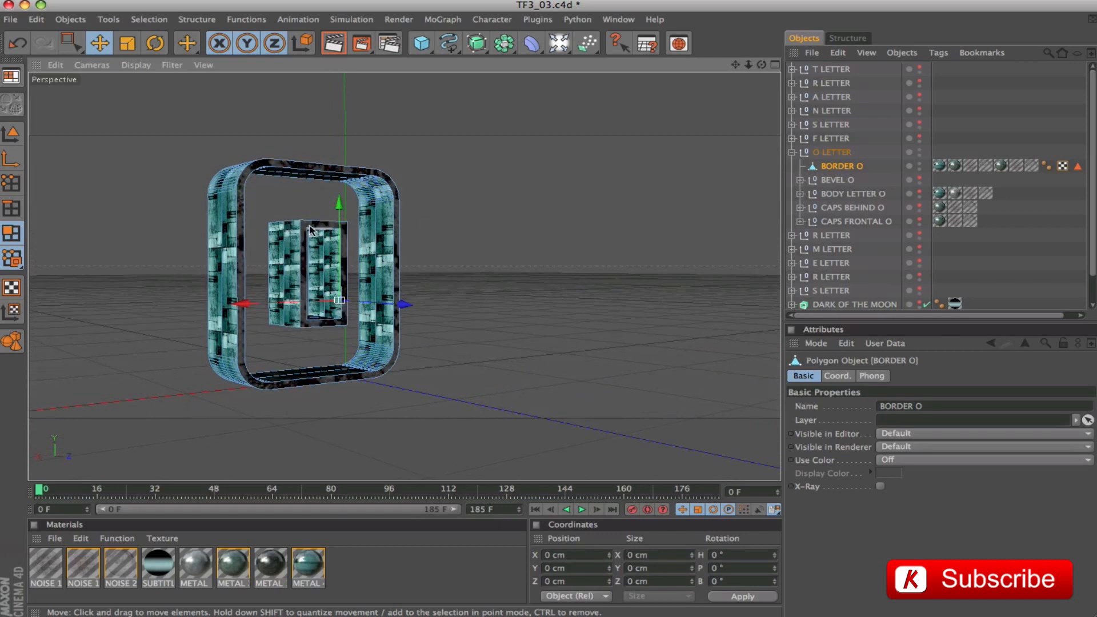
pyautogui.click(308, 224)
pyautogui.press('Delete')
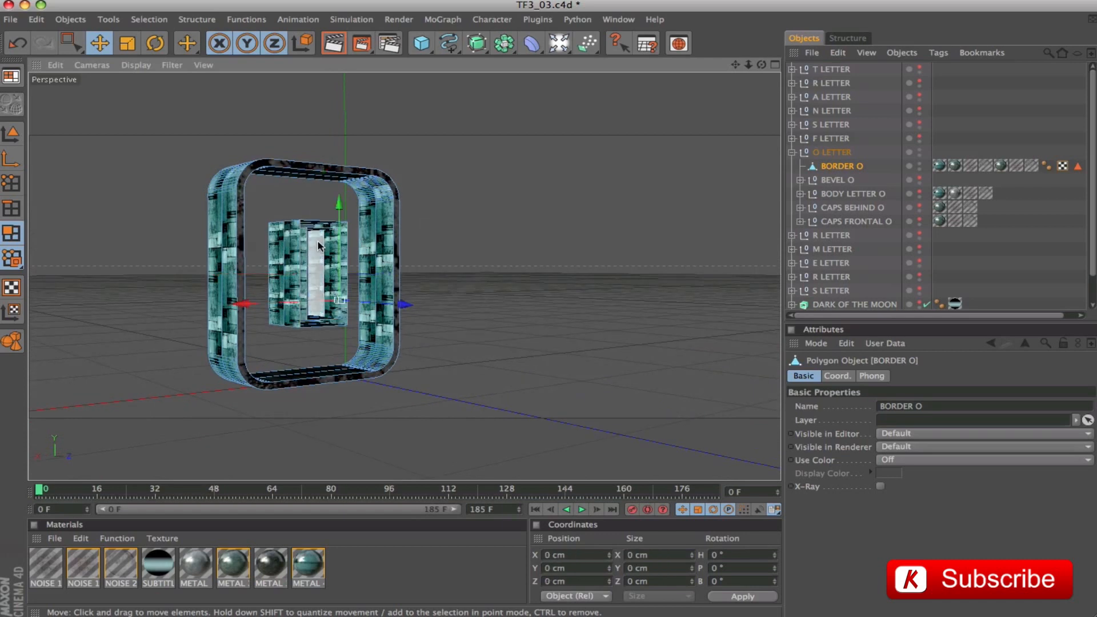
# Select the innermost wall faces lining the hole of BORDER O's small inner ring and delete them
pyautogui.click(316, 274)
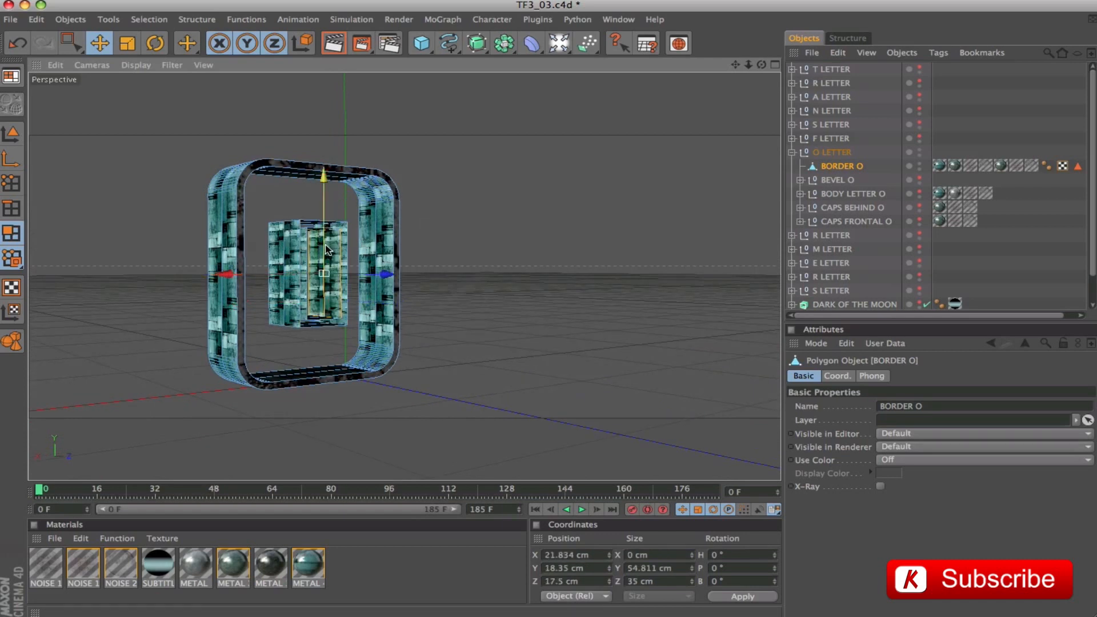
pyautogui.keyDown('alt'); pyautogui.moveTo(479, 278); pyautogui.dragTo(393, 313); pyautogui.keyUp('alt')
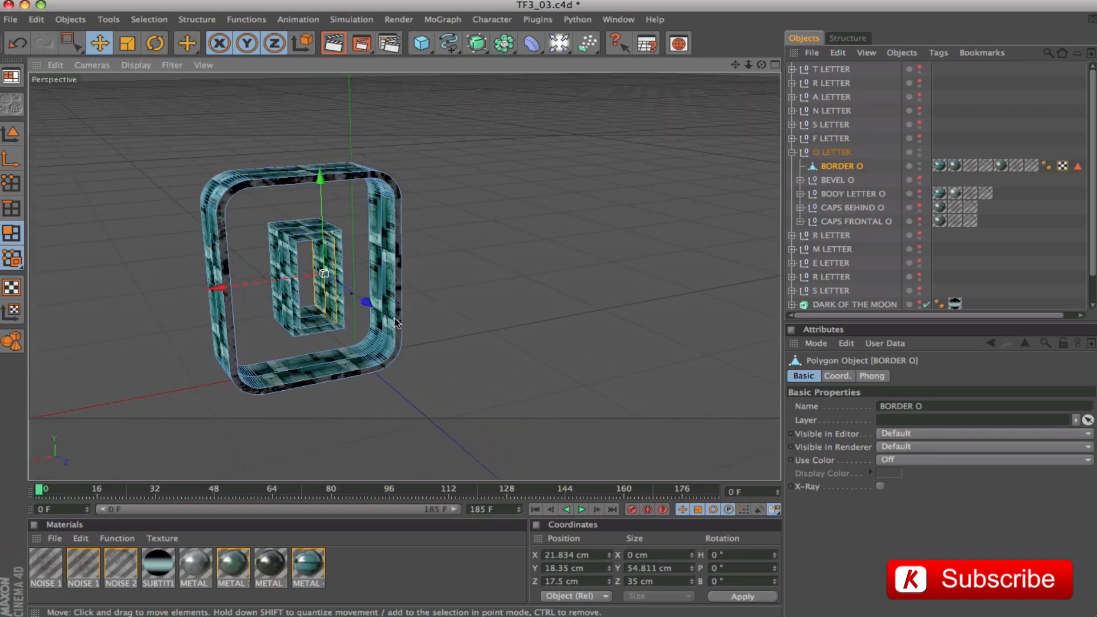
pyautogui.keyDown('shift'); pyautogui.click(308, 318); pyautogui.keyUp('shift')
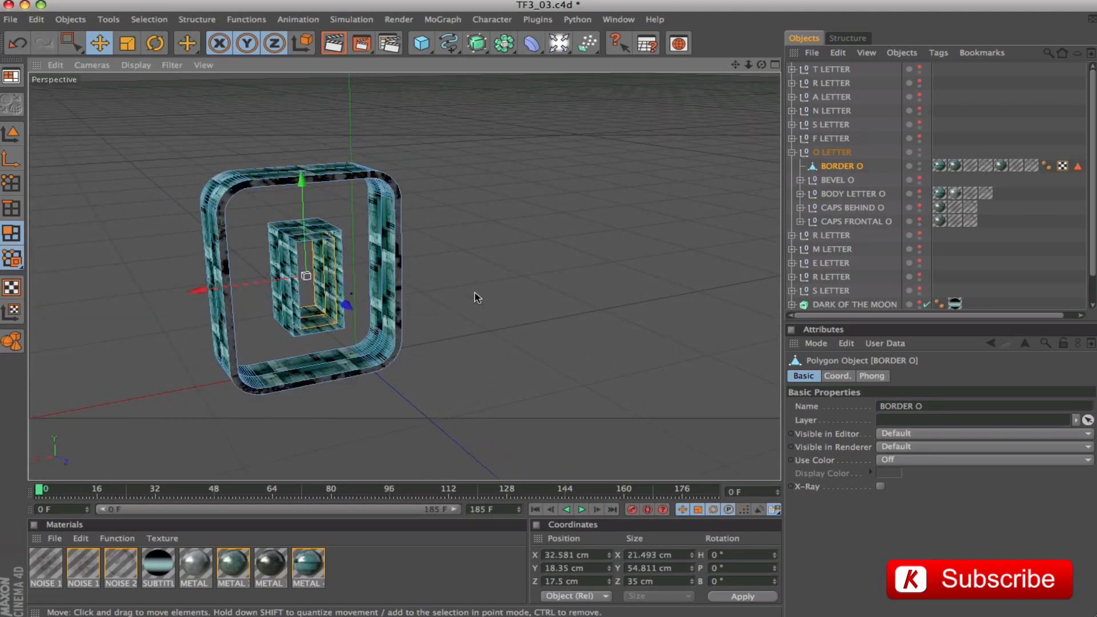
pyautogui.keyDown('alt'); pyautogui.moveTo(477, 297); pyautogui.dragTo(309, 285); pyautogui.keyUp('alt')
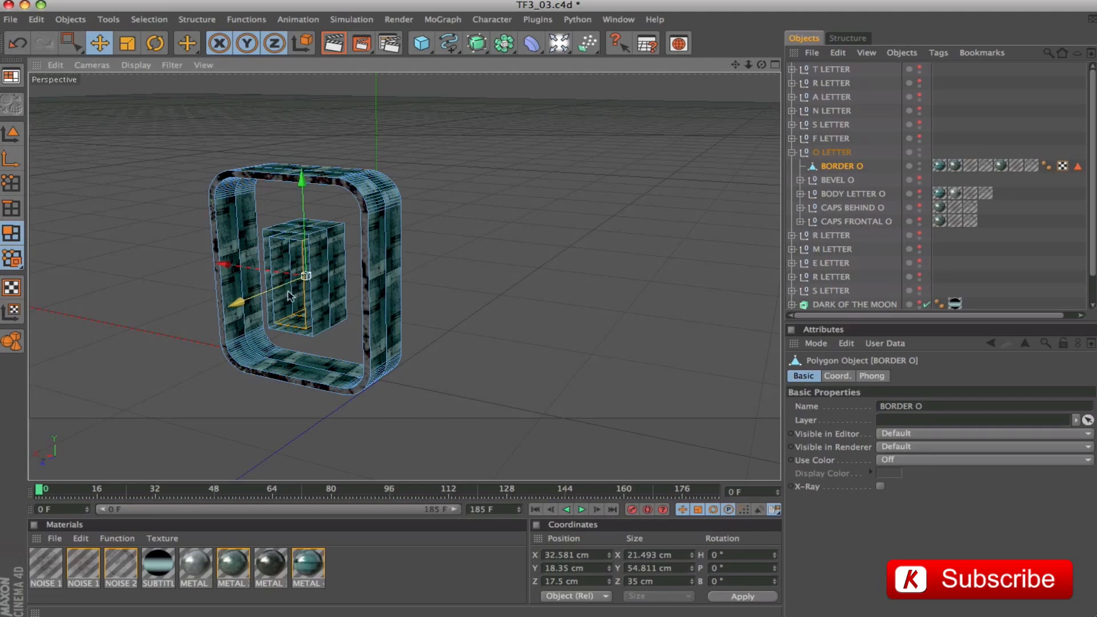
pyautogui.keyDown('alt'); pyautogui.moveTo(320, 285); pyautogui.dragTo(420, 195); pyautogui.keyUp('alt')
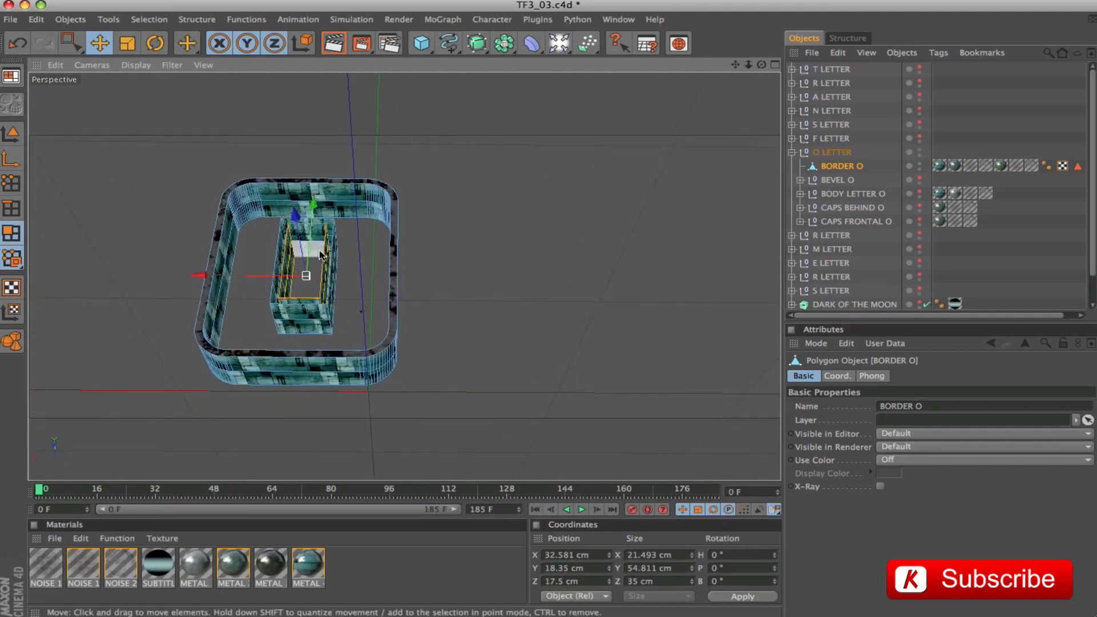
pyautogui.keyDown('alt'); pyautogui.moveTo(319, 252); pyautogui.dragTo(280, 328); pyautogui.keyUp('alt')
pyautogui.click(558, 243)
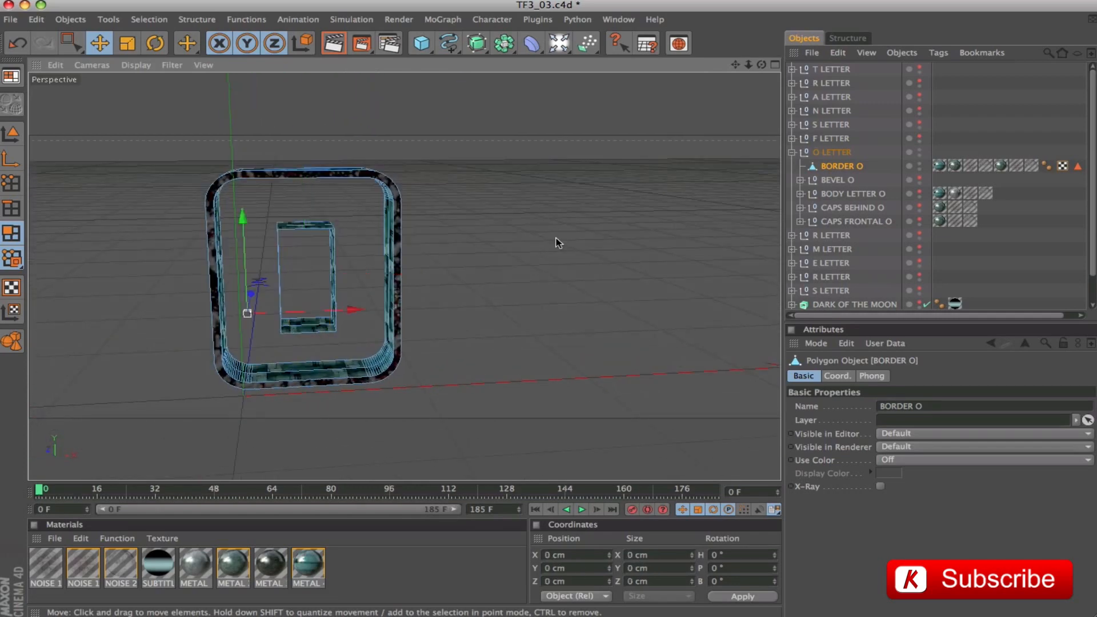
# Select the flat top face on the outside of BORDER O's large outer ring
pyautogui.keyDown('alt'); pyautogui.moveTo(554, 260); pyautogui.dragTo(273, 203); pyautogui.keyUp('alt')
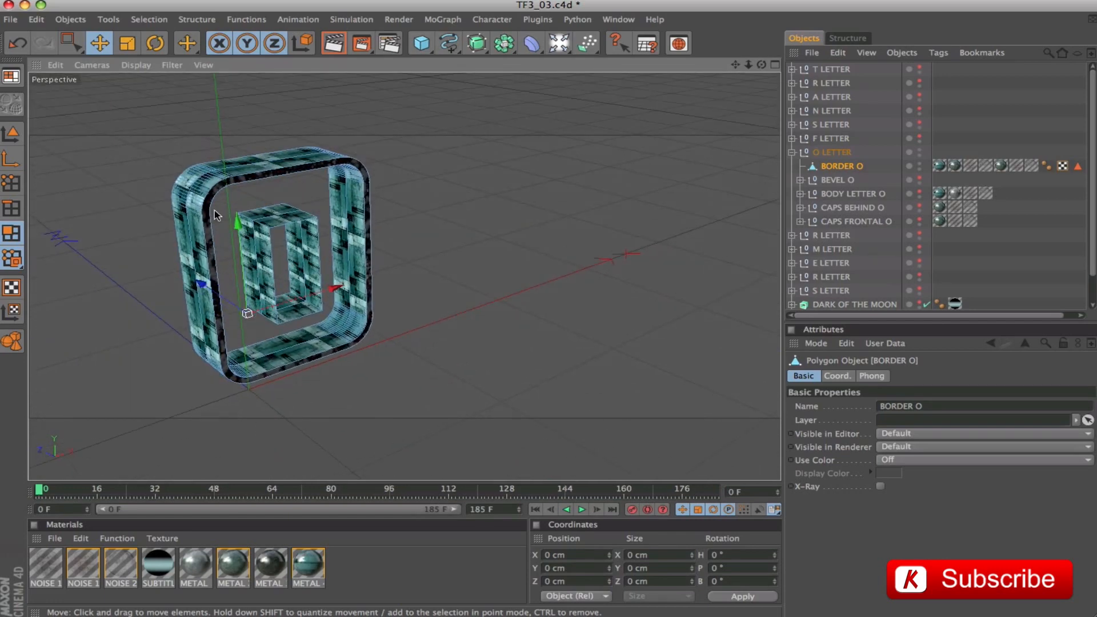
pyautogui.click(232, 172)
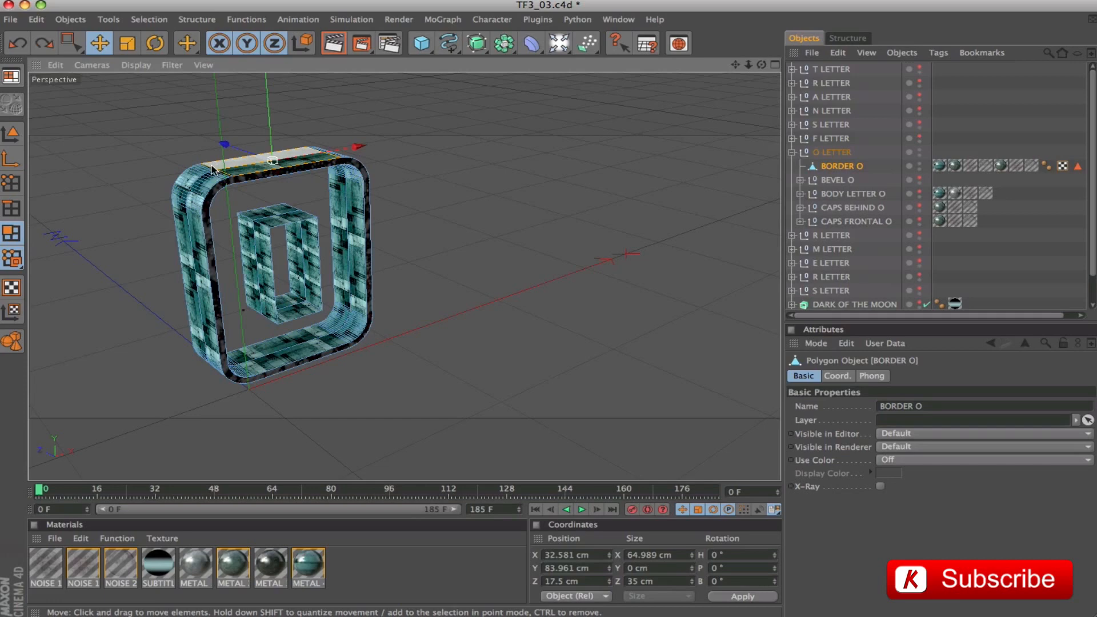
pyautogui.keyDown('alt'); pyautogui.moveTo(392, 197); pyautogui.dragTo(541, 182); pyautogui.keyUp('alt')
pyautogui.moveTo(736, 64); pyautogui.dragTo(854, 103)
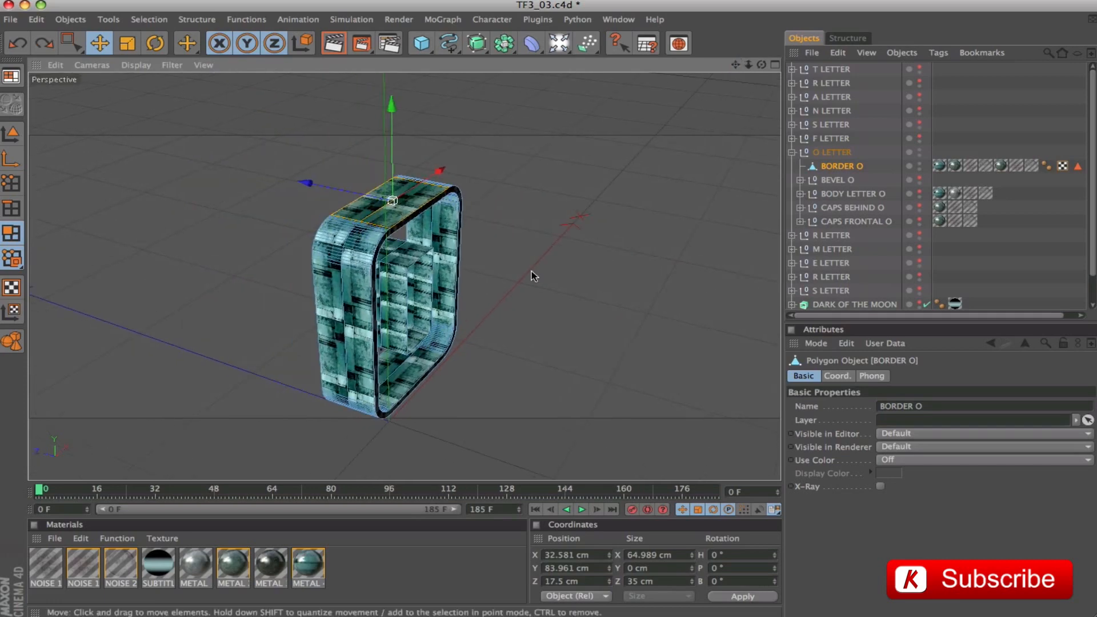
pyautogui.scroll(5, 534, 274)
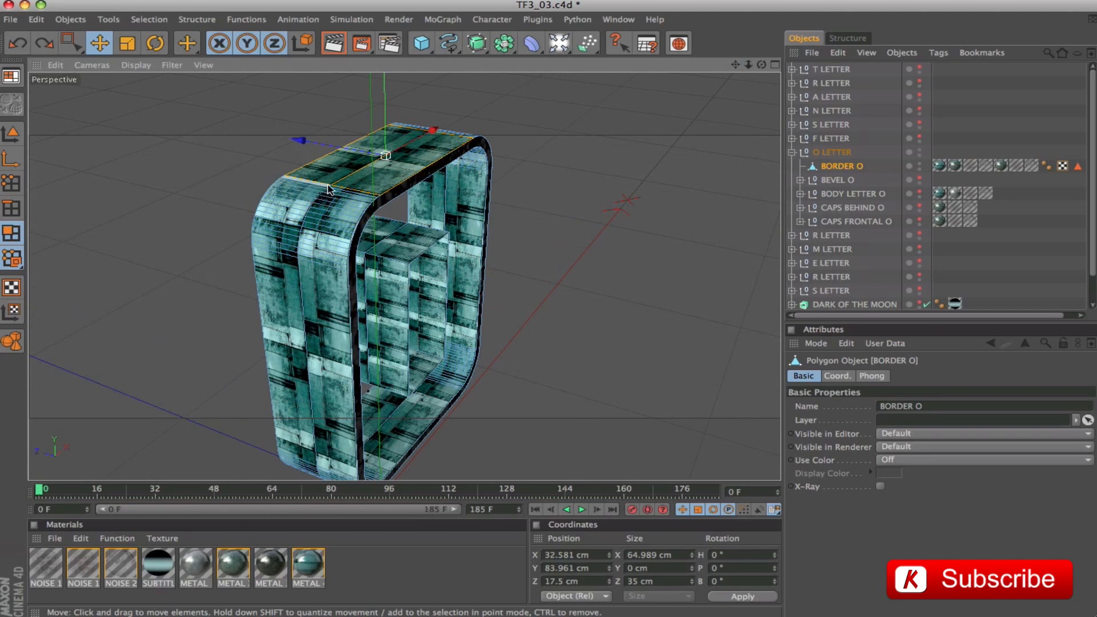
# Use Live Selection to select the outside walls and rounded corners of BORDER O's large outer ring and delete them
pyautogui.click(68, 41)
pyautogui.moveTo(67, 41); pyautogui.dragTo(105, 58)
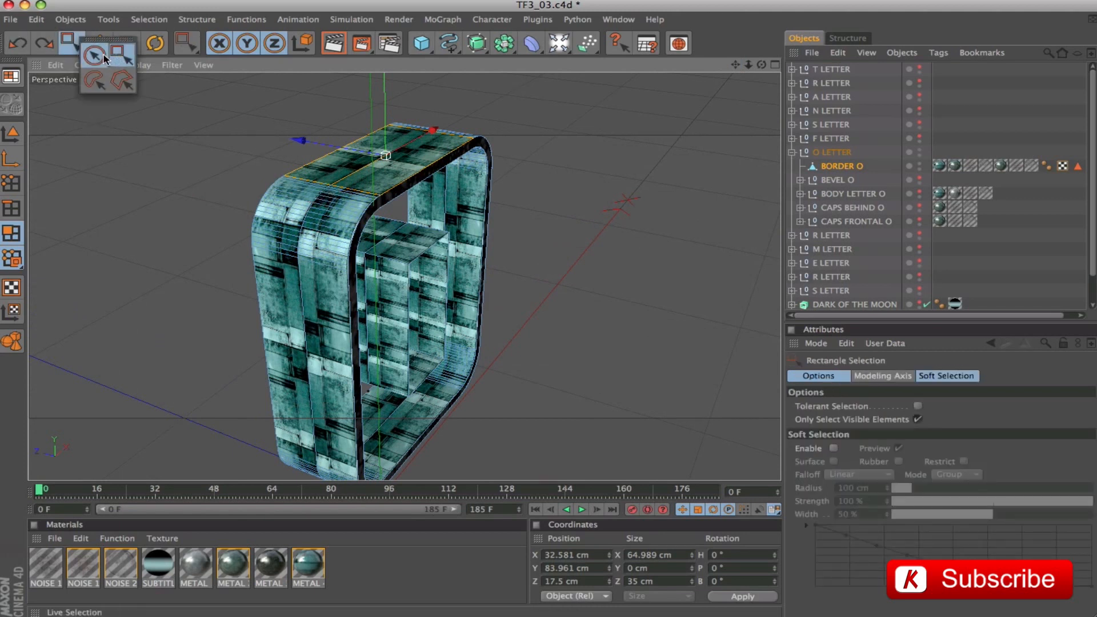
pyautogui.click(104, 56)
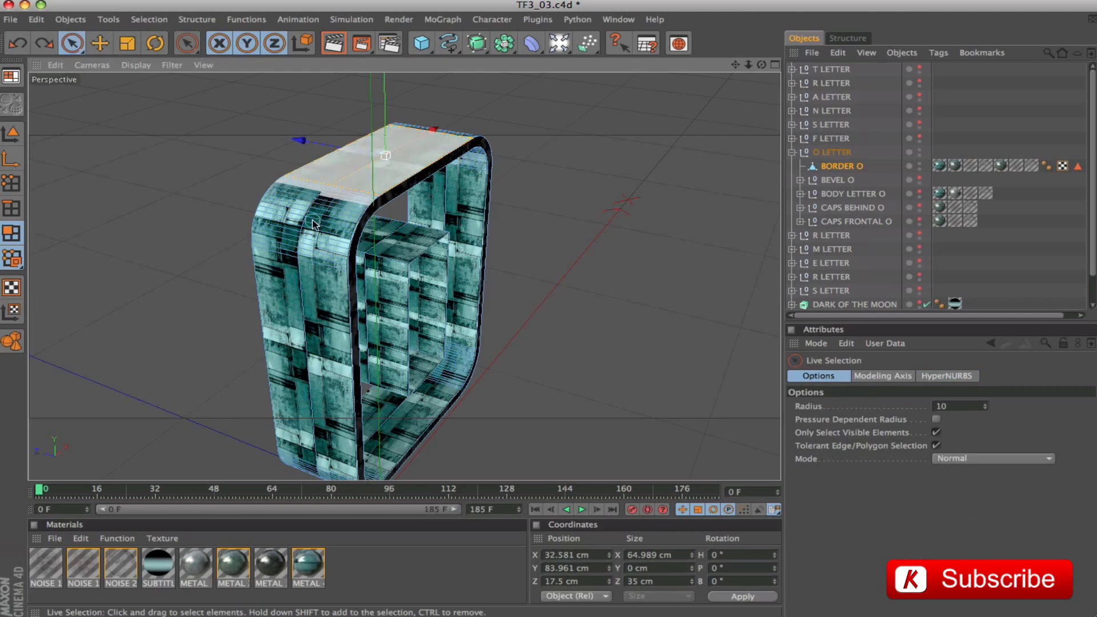
pyautogui.moveTo(303, 249); pyautogui.dragTo(306, 280)
pyautogui.keyDown('alt'); pyautogui.moveTo(605, 210); pyautogui.dragTo(525, 242); pyautogui.keyUp('alt')
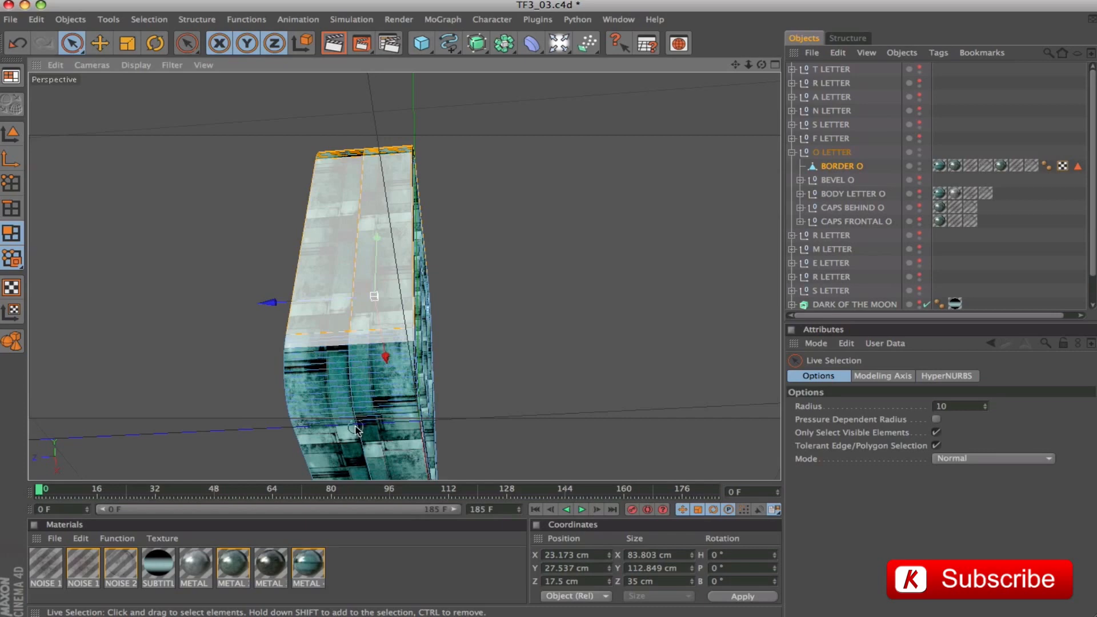
pyautogui.keyDown('alt'); pyautogui.moveTo(526, 367); pyautogui.dragTo(492, 367); pyautogui.keyUp('alt')
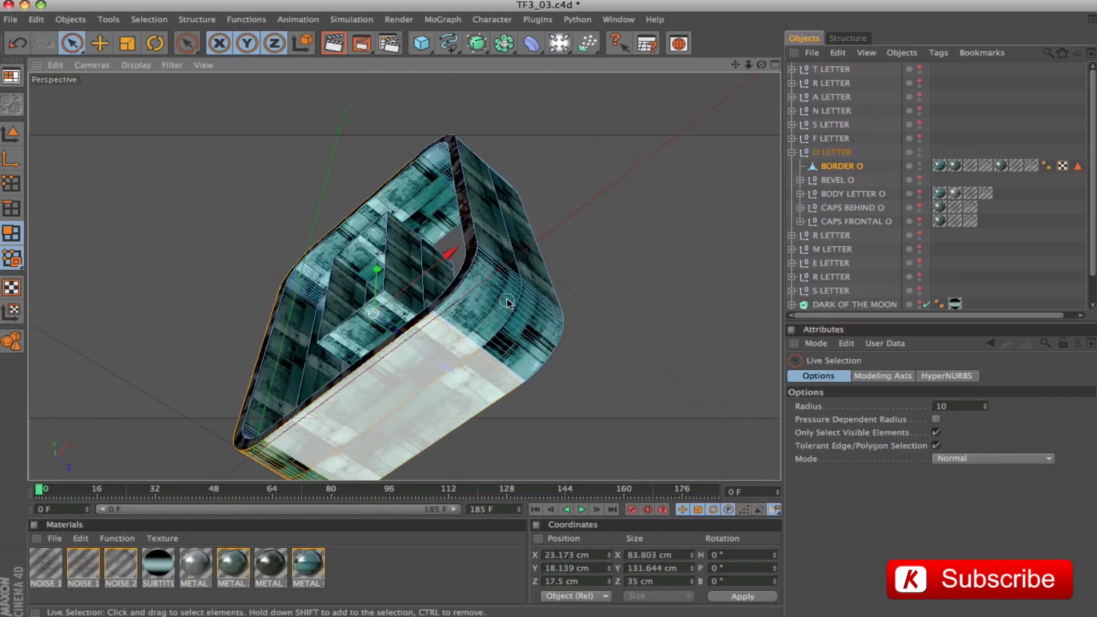
pyautogui.keyDown('shift'); pyautogui.moveTo(517, 280); pyautogui.dragTo(510, 243); pyautogui.keyUp('shift')
pyautogui.keyDown('alt'); pyautogui.moveTo(600, 255); pyautogui.dragTo(554, 365); pyautogui.keyUp('alt')
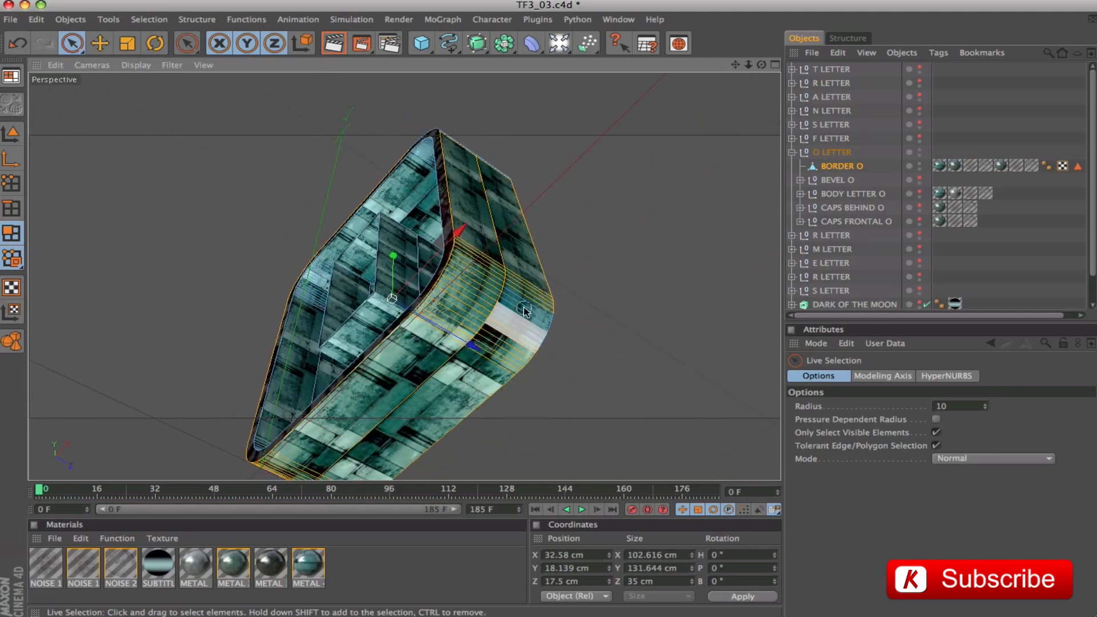
pyautogui.keyDown('alt'); pyautogui.moveTo(624, 360); pyautogui.dragTo(468, 343); pyautogui.keyUp('alt')
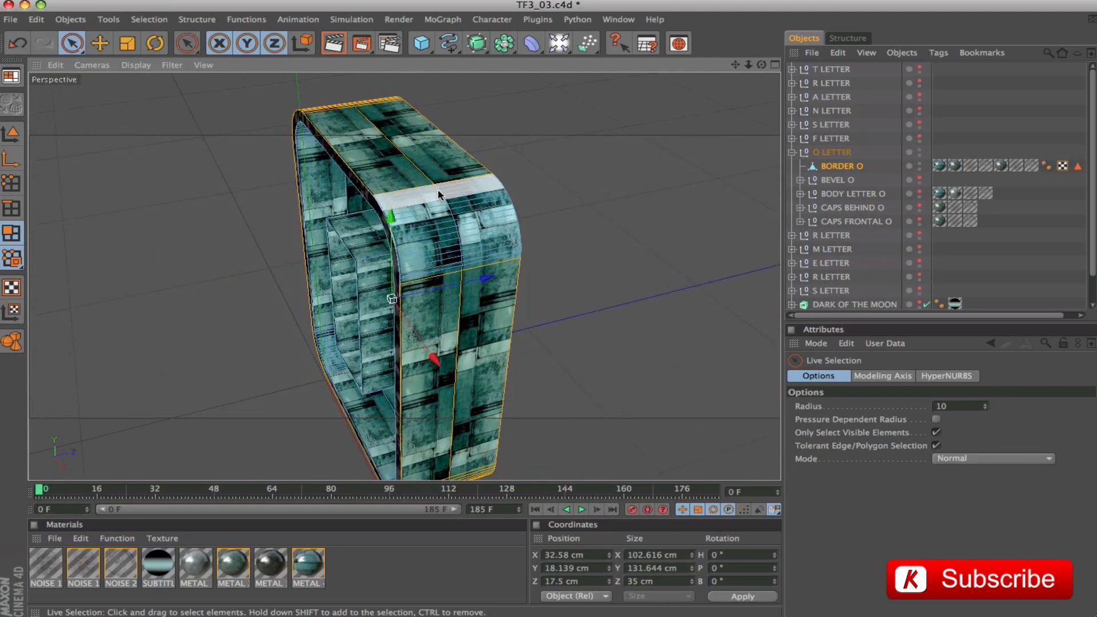
pyautogui.click(461, 271)
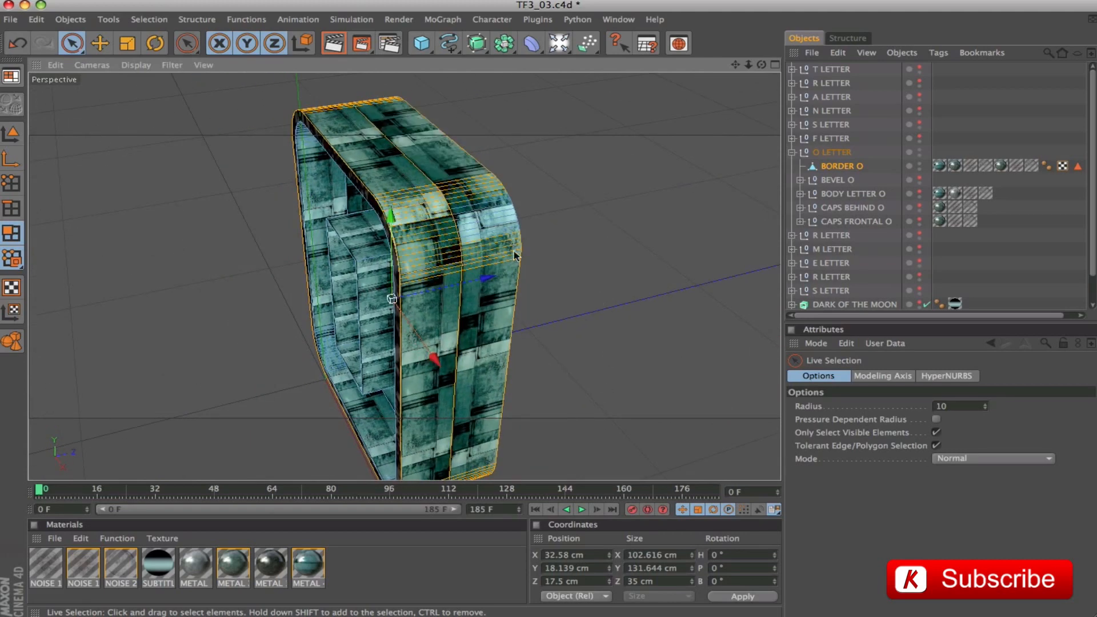
pyautogui.keyDown('alt'); pyautogui.moveTo(548, 311); pyautogui.dragTo(669, 312); pyautogui.keyUp('alt')
pyautogui.click(649, 241)
# Select the leftover outside polygon at the rounded upper corner of the large outer ring and delete it
pyautogui.scroll(10, 385, 184)
pyautogui.moveTo(736, 64); pyautogui.dragTo(800, 208)
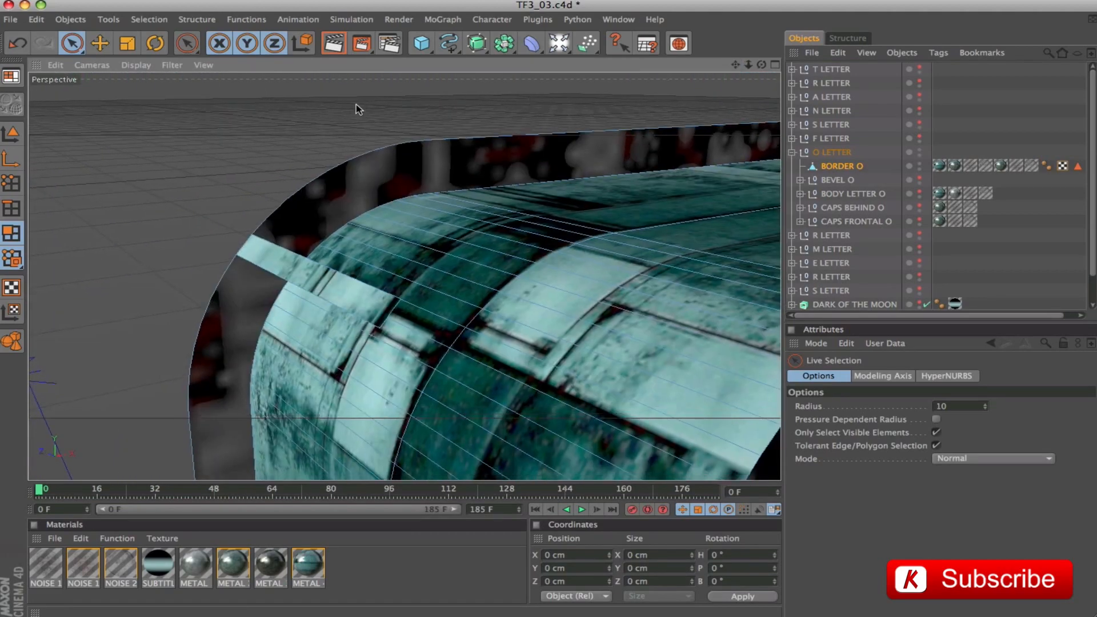
pyautogui.click(325, 278)
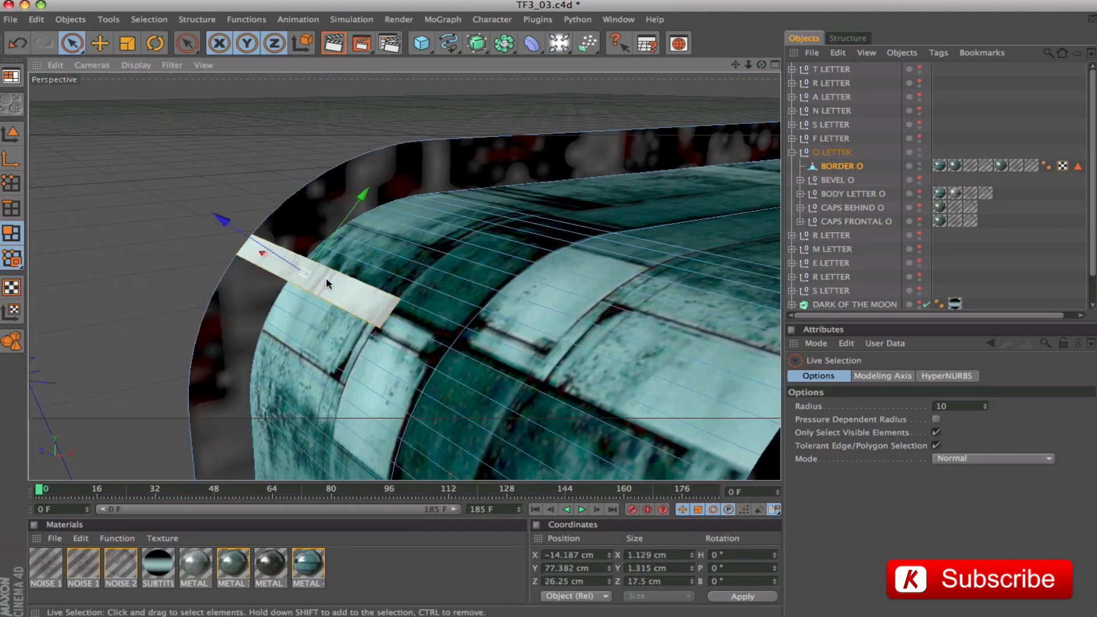
pyautogui.press('super+z')
pyautogui.press('super+shift+z')
pyautogui.press('super+shift+z')
pyautogui.press('super+shift+z')
pyautogui.press('super+shift+z')
pyautogui.press('super+shift+z')
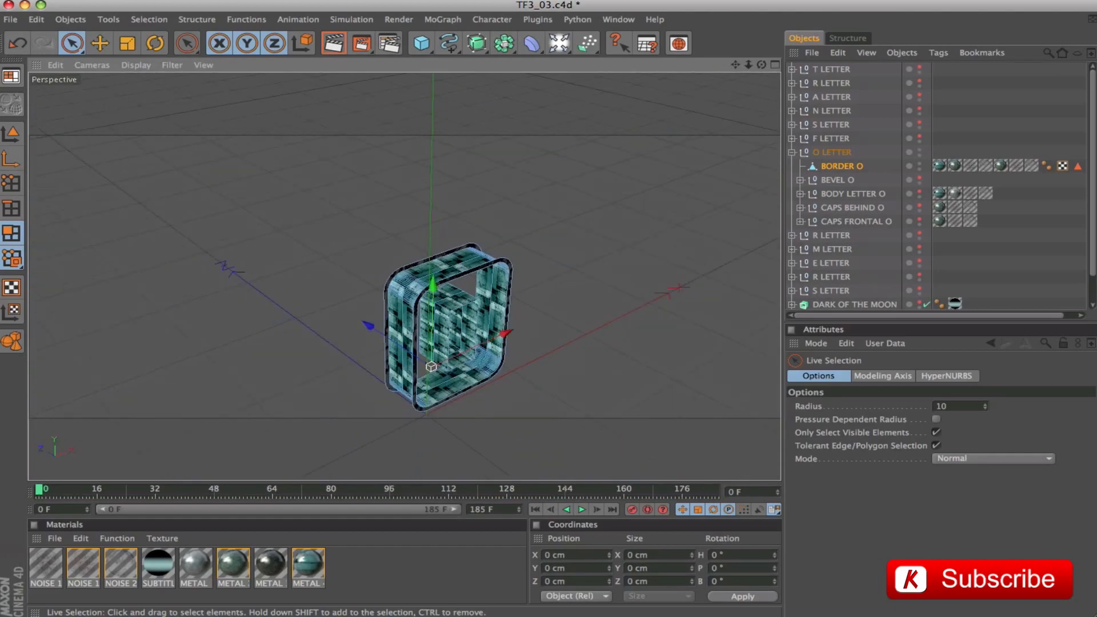
# In edge mode, select the front outline edges of BORDER O's small inner ring and set their Z position to -4.25 cm
pyautogui.moveTo(748, 65); pyautogui.dragTo(842, 162)
pyautogui.moveTo(735, 65); pyautogui.dragTo(769, 54)
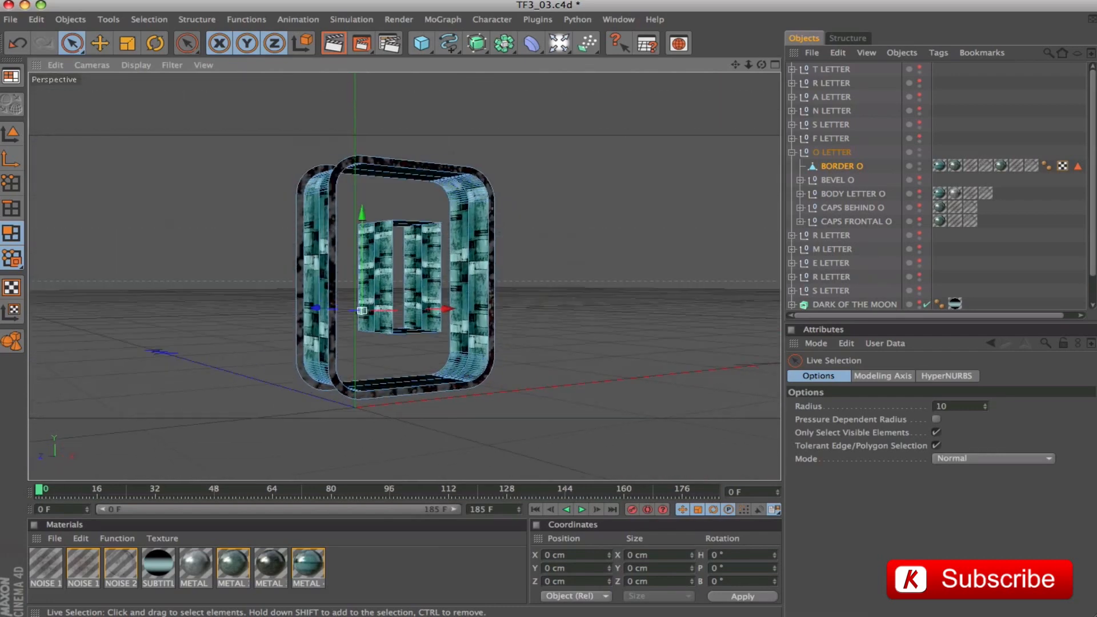
pyautogui.click(12, 208)
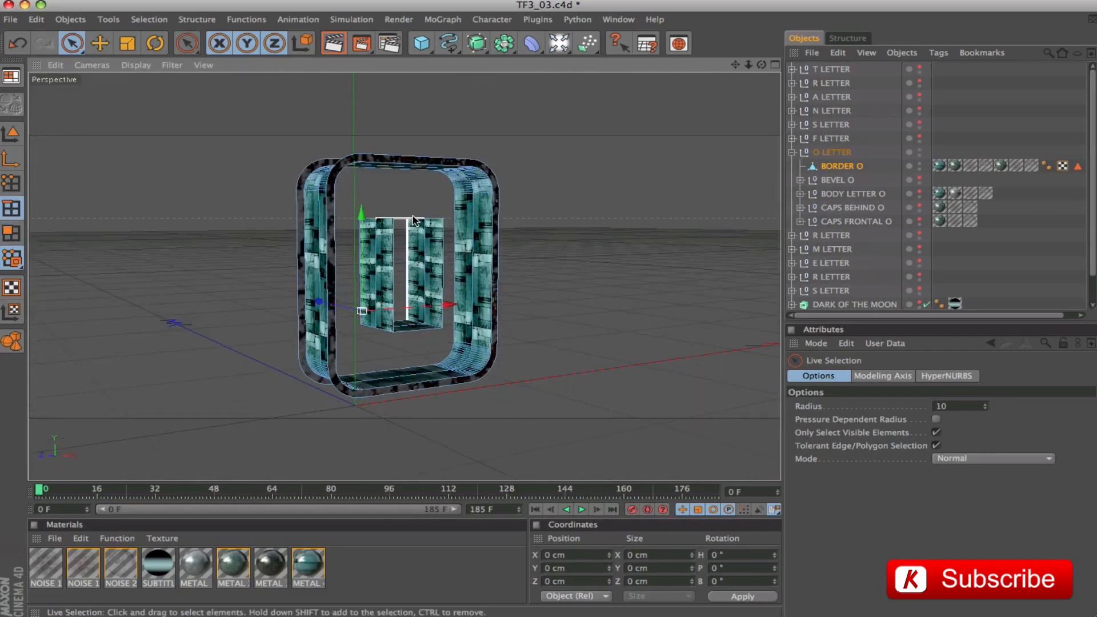
pyautogui.keyDown('alt'); pyautogui.moveTo(614, 223); pyautogui.dragTo(577, 234); pyautogui.keyUp('alt')
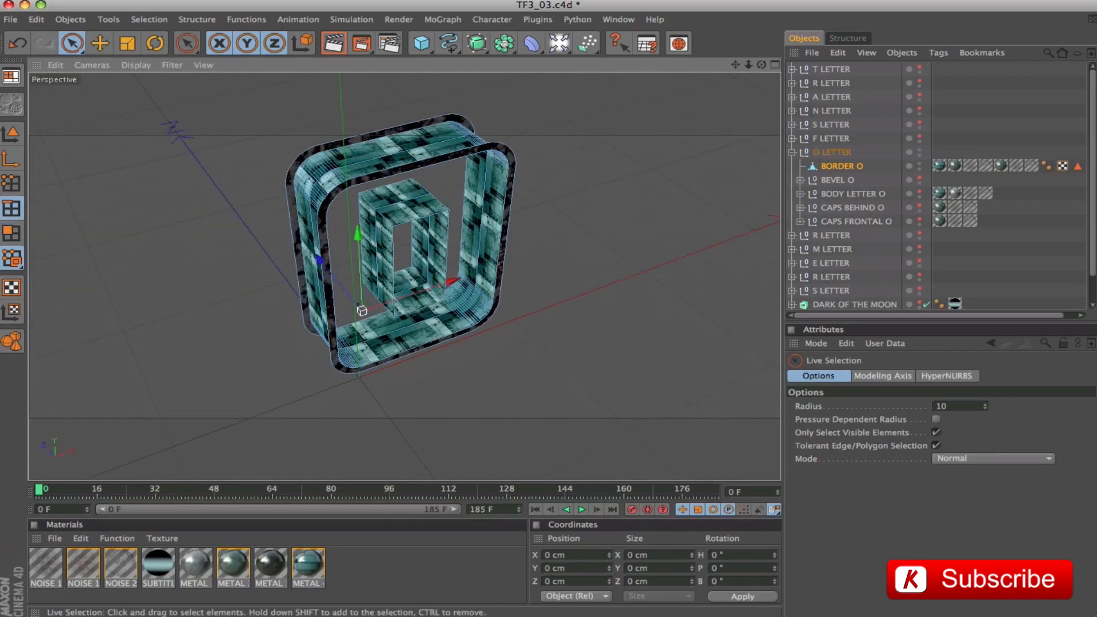
pyautogui.click(424, 220)
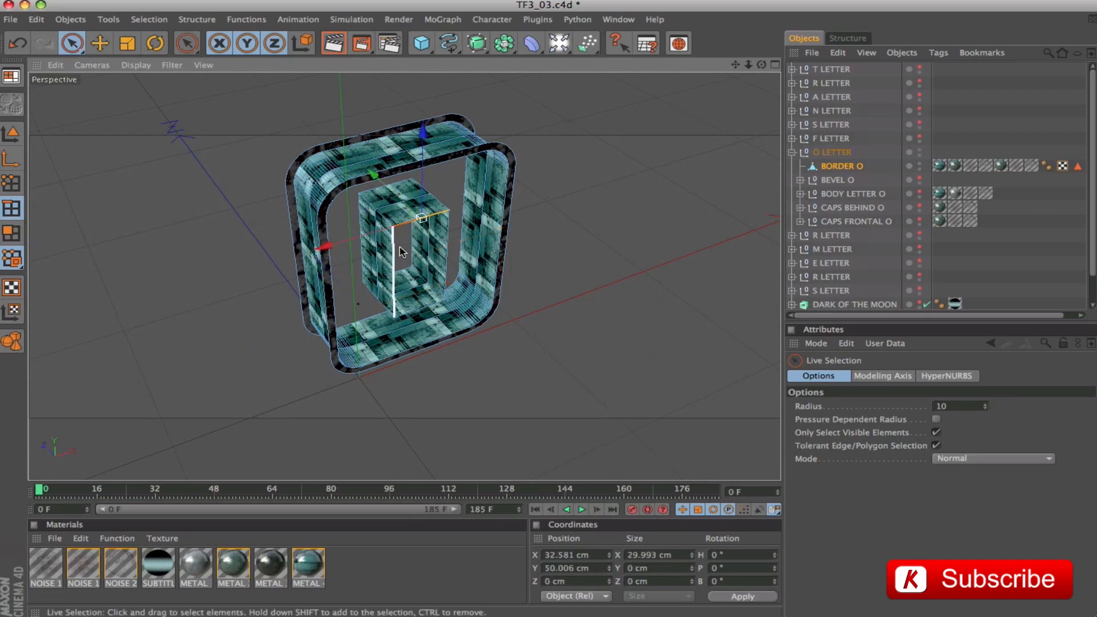
pyautogui.keyDown('shift'); pyautogui.click(395, 249); pyautogui.keyUp('shift')
pyautogui.keyDown('shift'); pyautogui.click(408, 311); pyautogui.keyUp('shift')
pyautogui.keyDown('alt'); pyautogui.moveTo(580, 197); pyautogui.dragTo(571, 111); pyautogui.keyUp('alt')
pyautogui.click(574, 581)
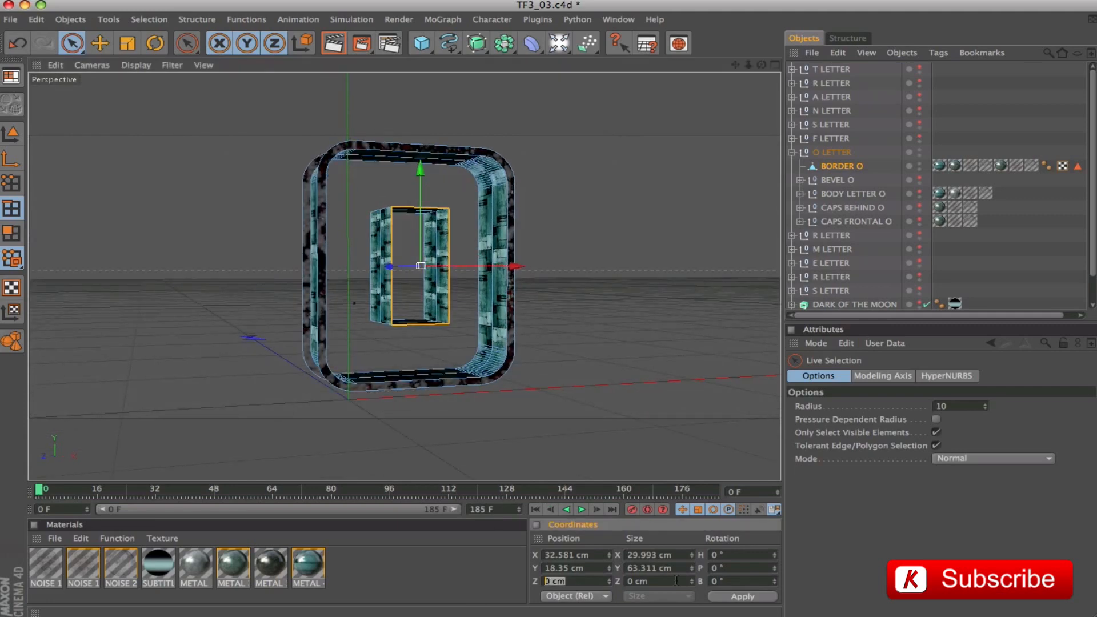
pyautogui.write('-4,25')
pyautogui.press('Return')
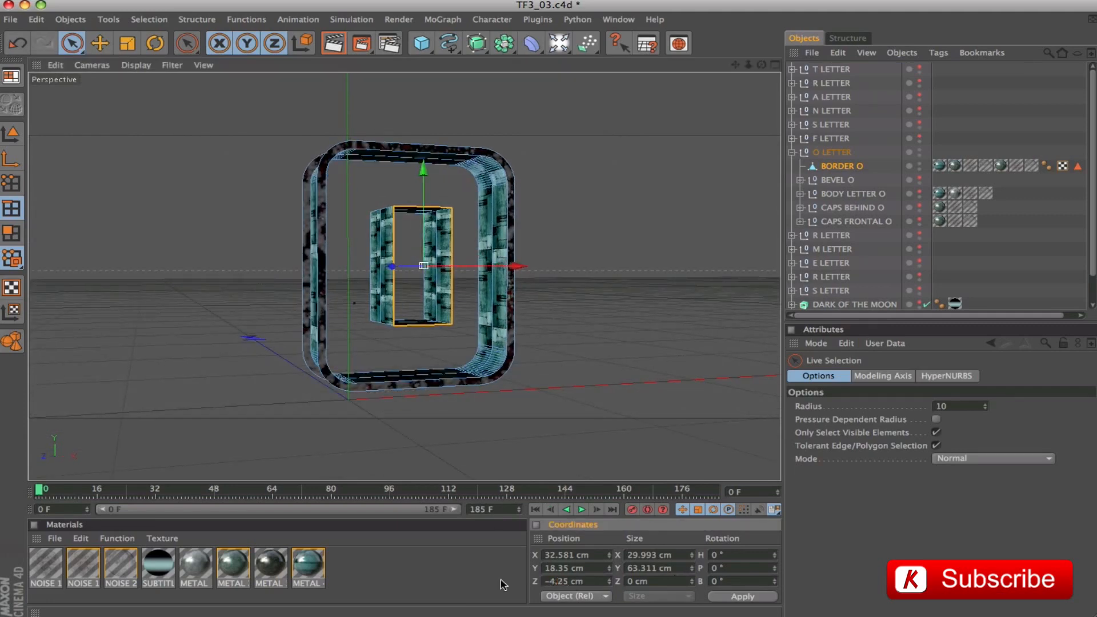
# Select only the back outline edges of the small inner ring and set their Z position to 39.25 cm
pyautogui.keyDown('alt'); pyautogui.moveTo(544, 279); pyautogui.dragTo(545, 226); pyautogui.keyUp('alt')
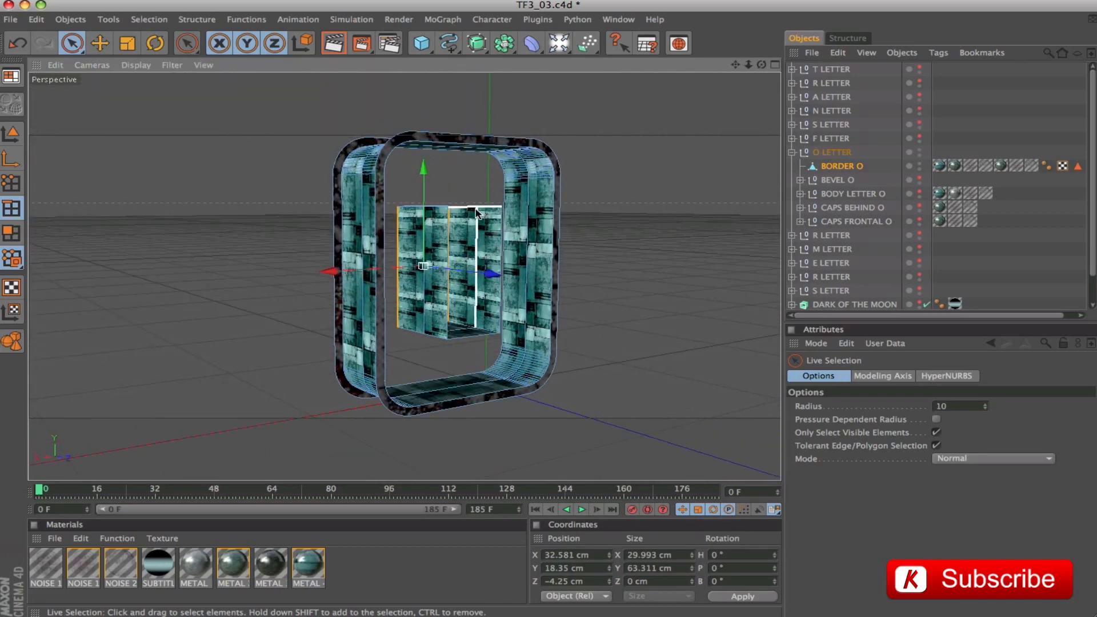
pyautogui.keyDown('alt'); pyautogui.moveTo(491, 210); pyautogui.dragTo(475, 251); pyautogui.keyUp('alt')
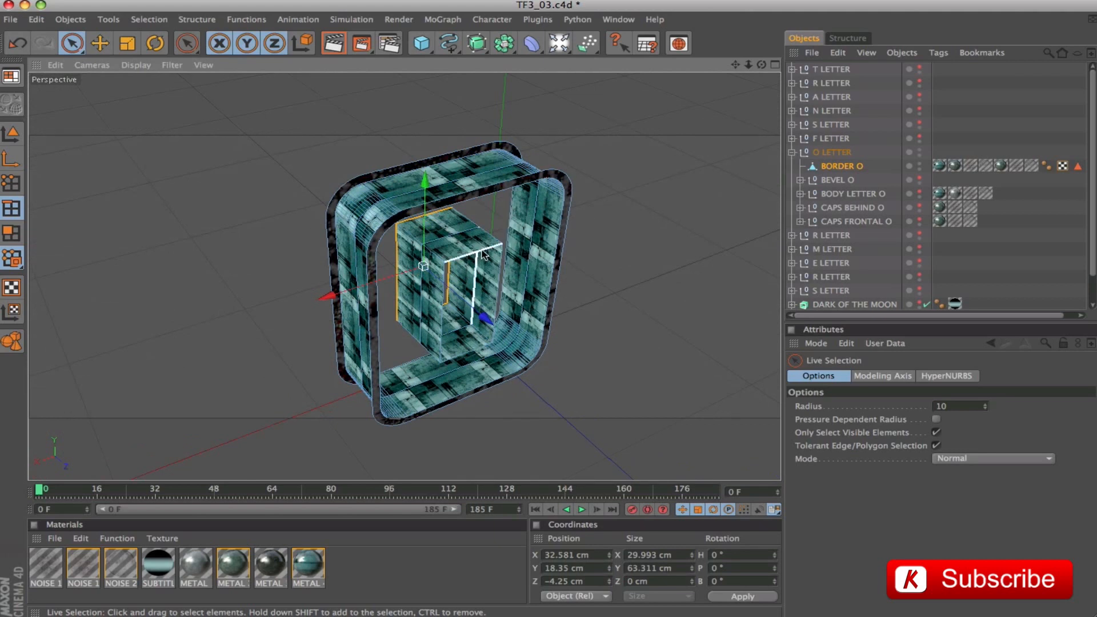
pyautogui.keyDown('shift'); pyautogui.click(466, 261); pyautogui.keyUp('shift')
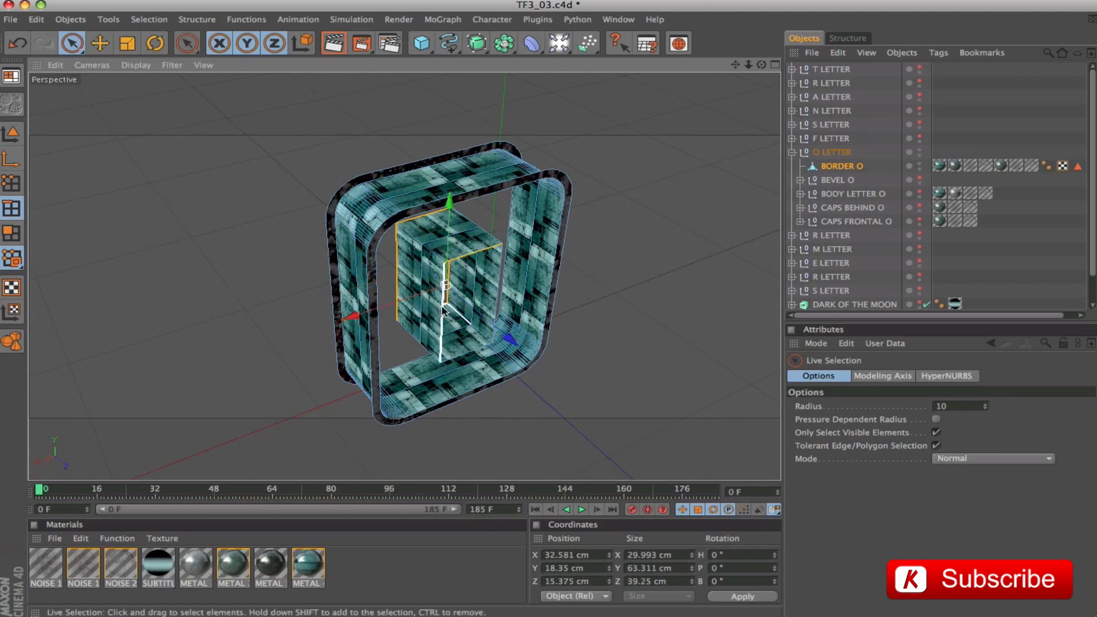
pyautogui.click(633, 265)
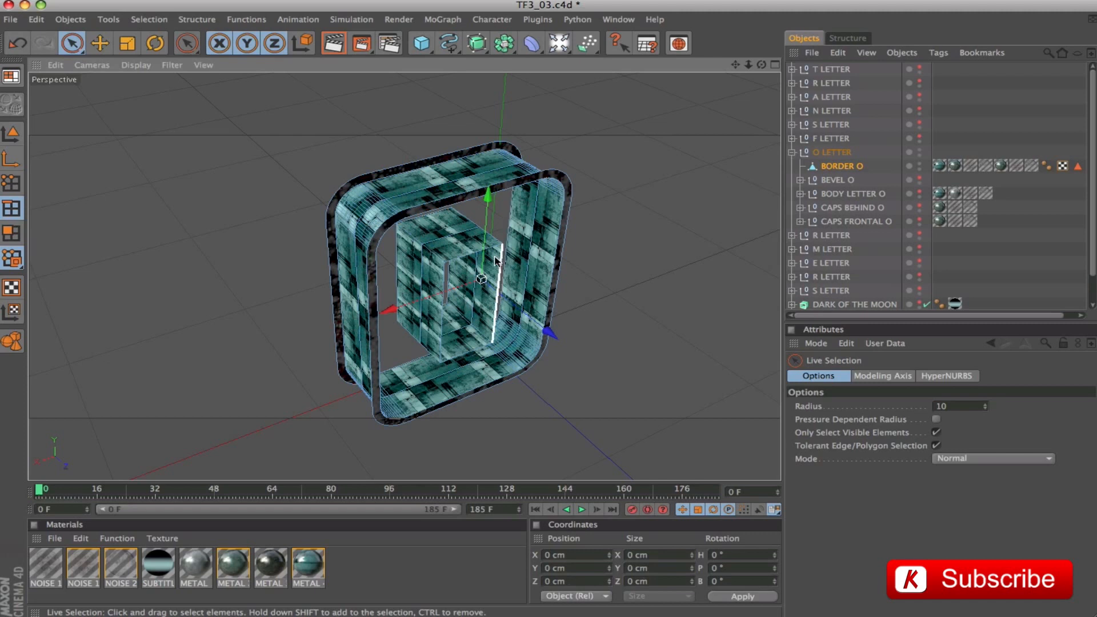
pyautogui.click(444, 294)
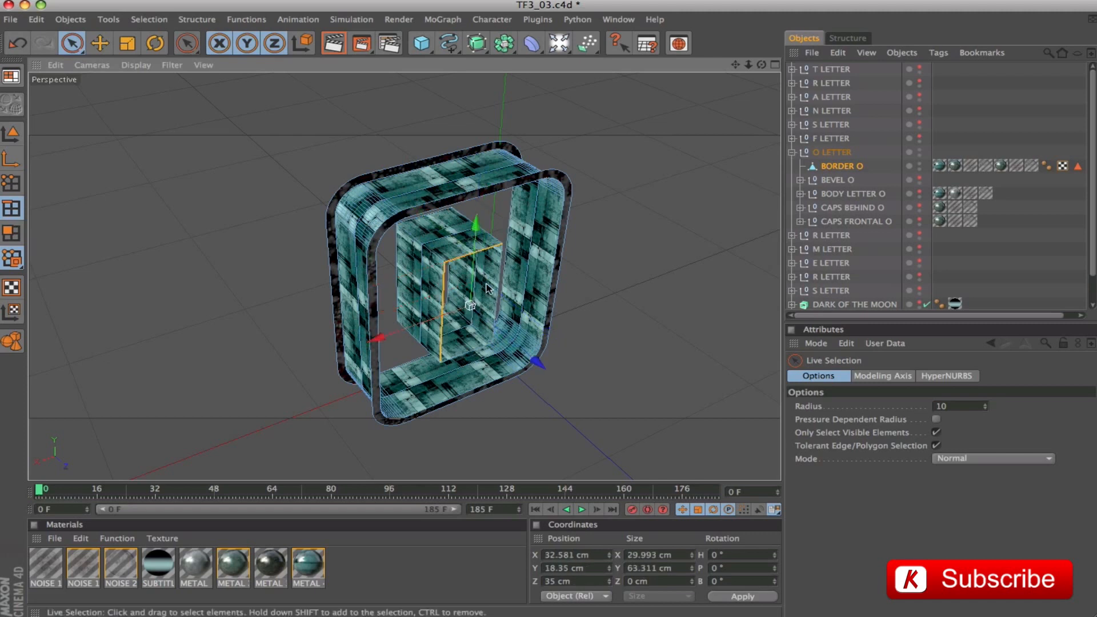
pyautogui.keyDown('alt'); pyautogui.moveTo(680, 280); pyautogui.dragTo(701, 318); pyautogui.keyUp('alt')
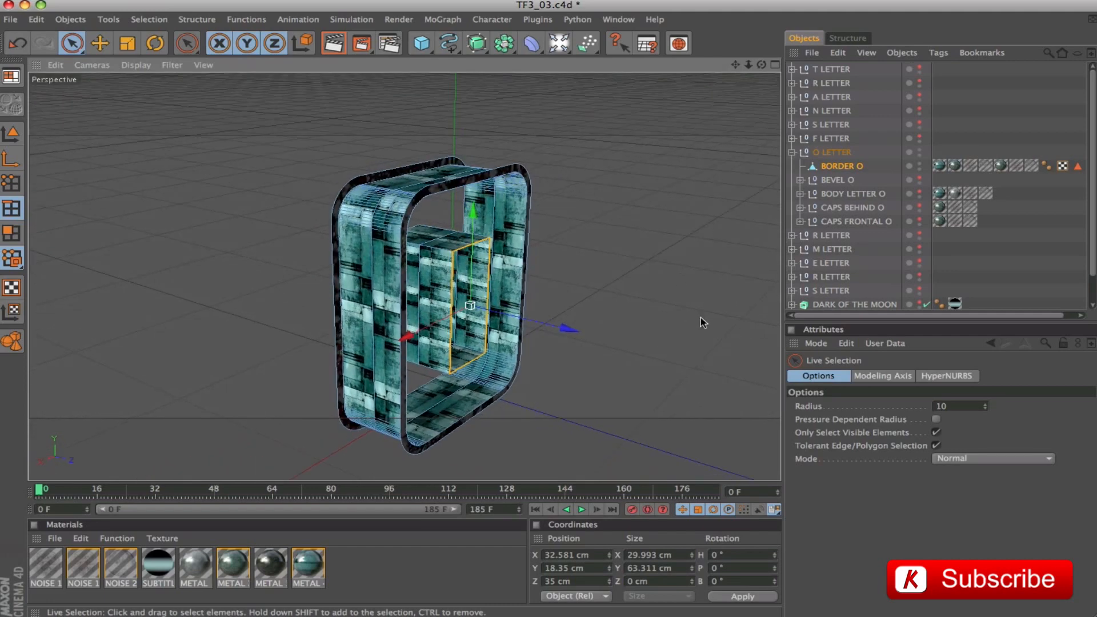
pyautogui.click(583, 581)
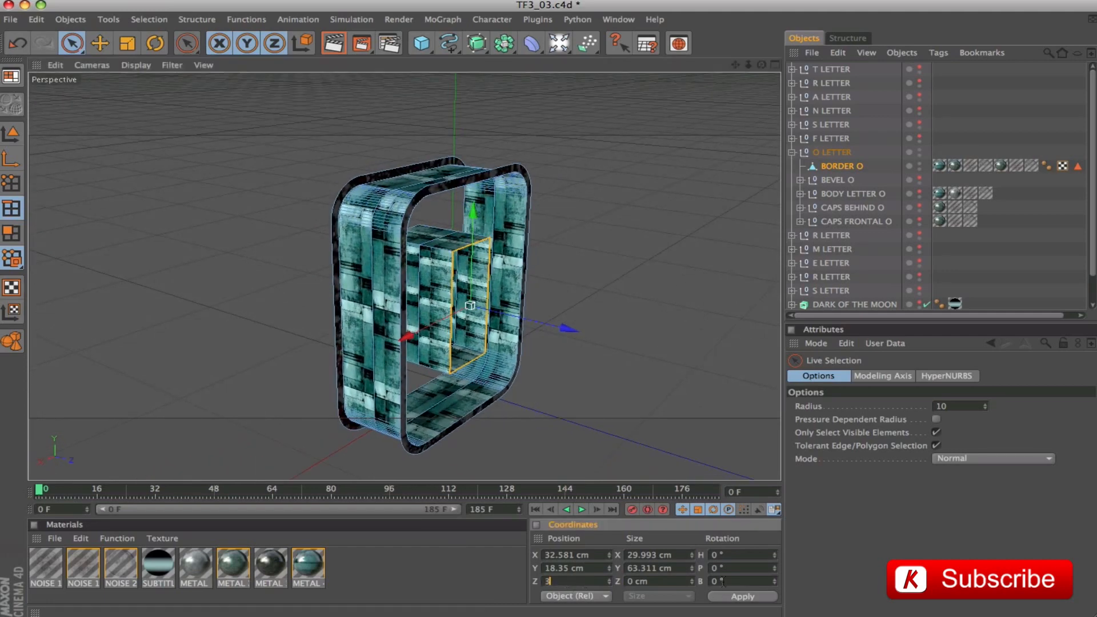
pyautogui.write('39,25')
pyautogui.press('Return')
# Examine how BORDER O's rings fit the other O pieces from several angles, toggling the visibility of BODY LETTER O
pyautogui.keyDown('alt'); pyautogui.moveTo(311, 400); pyautogui.dragTo(437, 361); pyautogui.keyUp('alt')
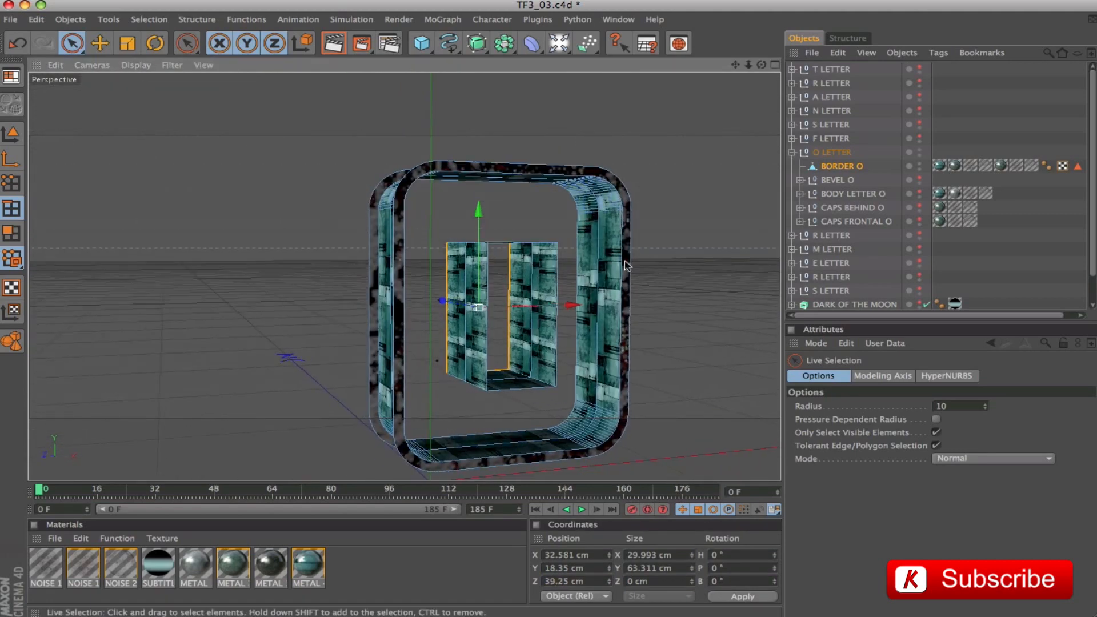
pyautogui.moveTo(737, 66); pyautogui.dragTo(647, 47)
pyautogui.keyDown('alt'); pyautogui.moveTo(661, 223); pyautogui.dragTo(628, 245); pyautogui.keyUp('alt')
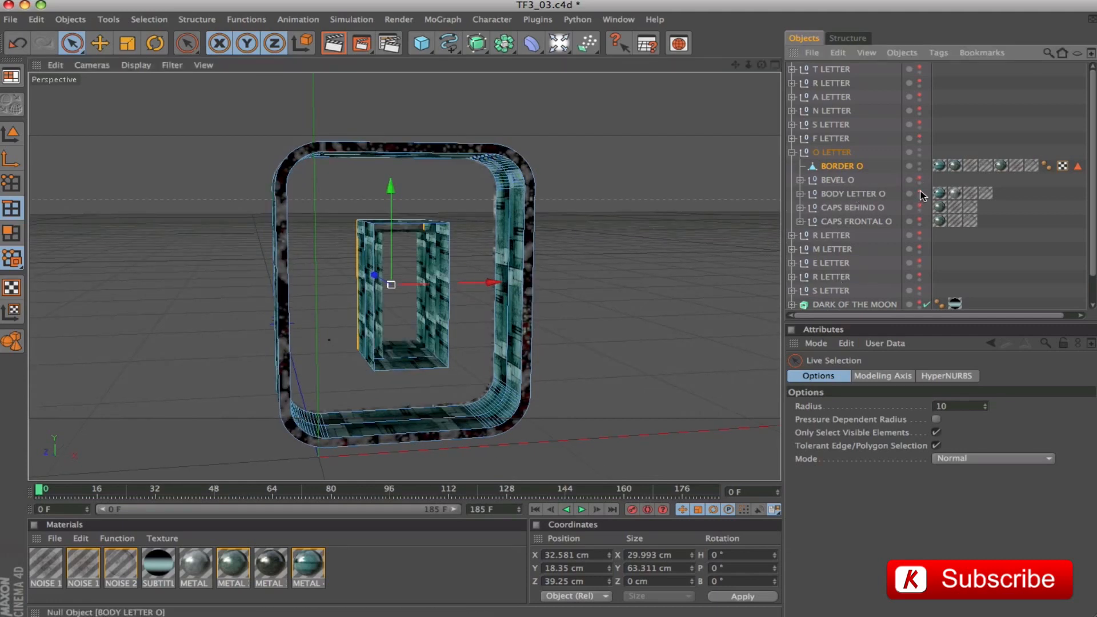
pyautogui.keyDown('alt'); pyautogui.moveTo(605, 216); pyautogui.dragTo(668, 274); pyautogui.keyUp('alt')
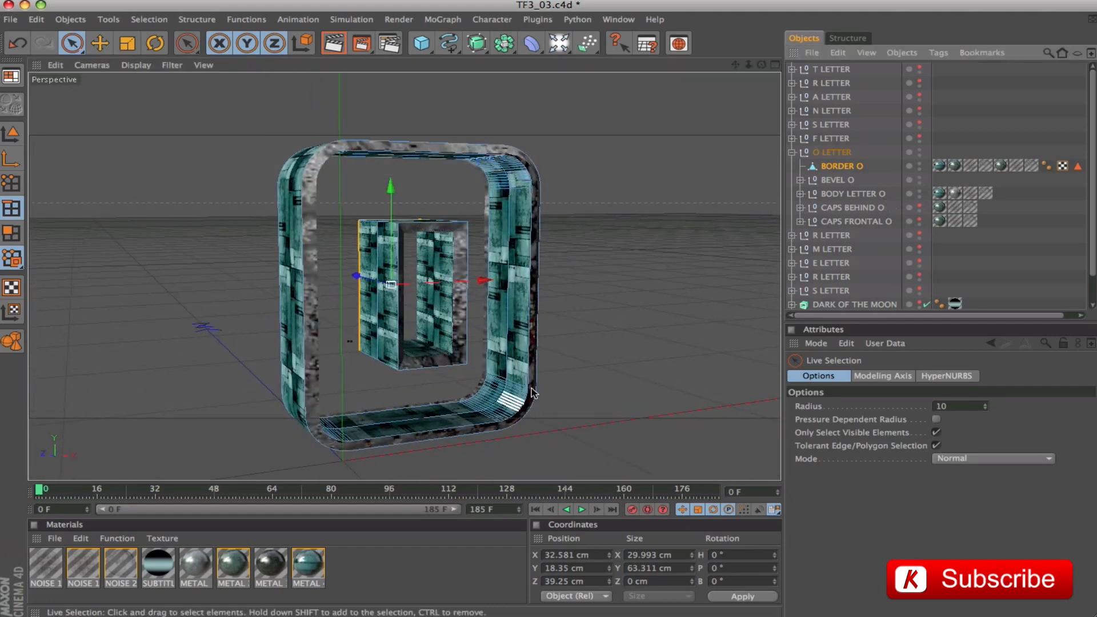
pyautogui.keyDown('alt'); pyautogui.moveTo(653, 214); pyautogui.dragTo(686, 217); pyautogui.keyUp('alt')
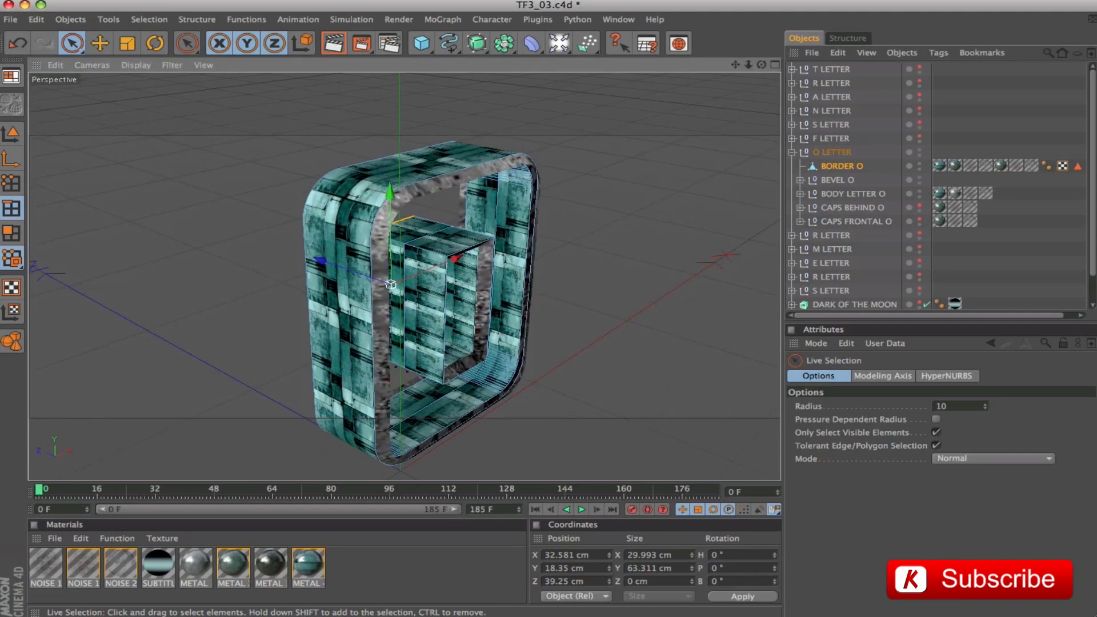
pyautogui.keyDown('alt'); pyautogui.moveTo(611, 251); pyautogui.dragTo(669, 304); pyautogui.keyUp('alt')
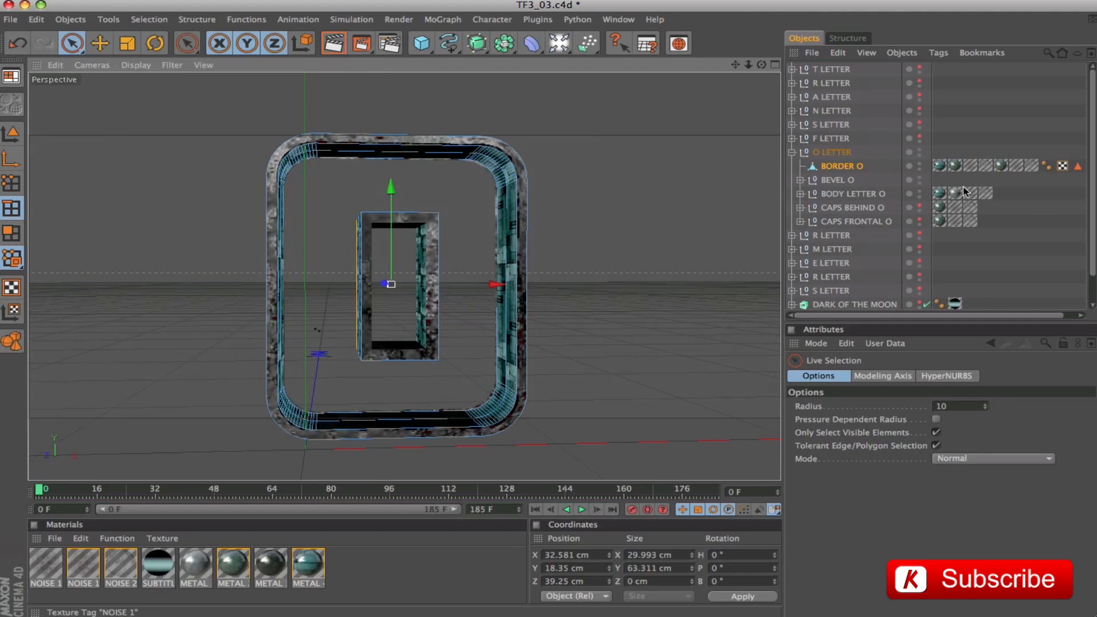
pyautogui.click(919, 193)
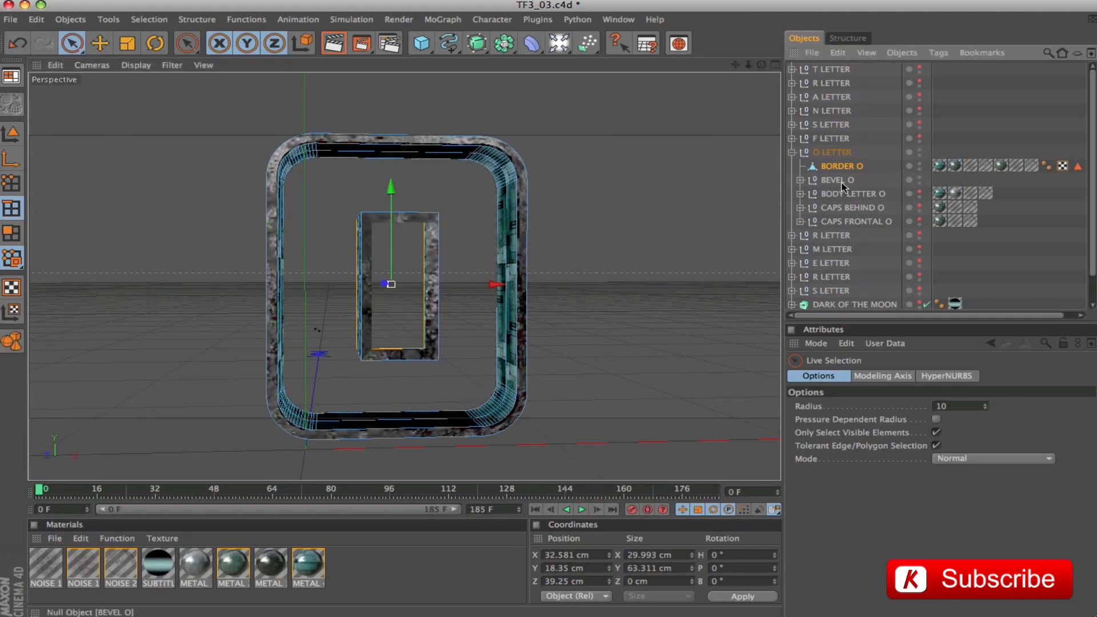
pyautogui.keyDown('alt'); pyautogui.moveTo(662, 208); pyautogui.dragTo(506, 230); pyautogui.keyUp('alt')
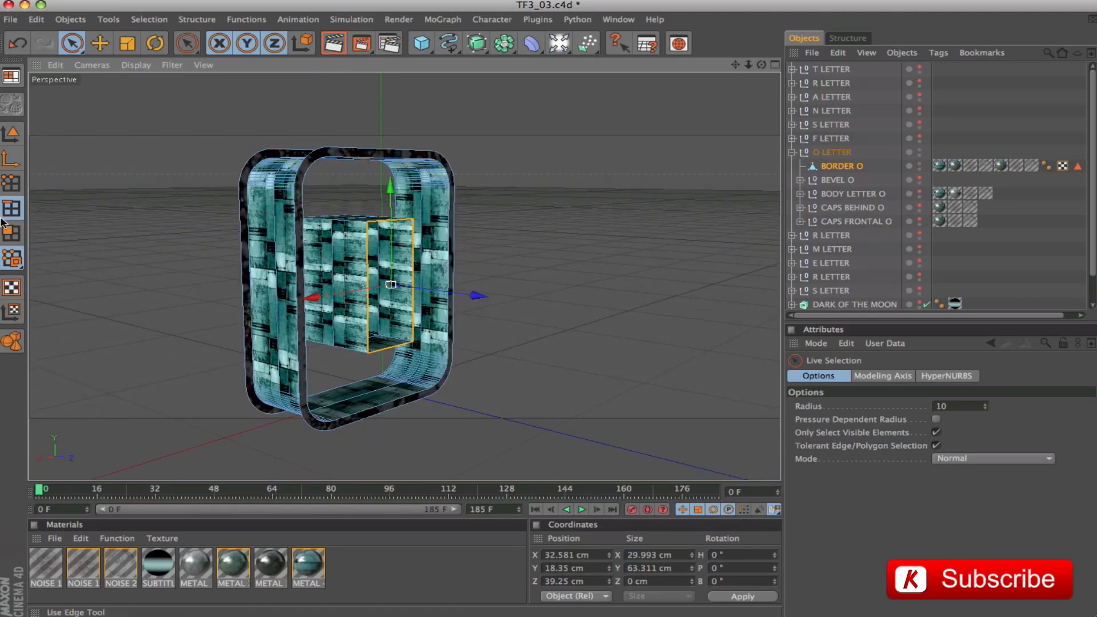
# Try to reposition the back rim faces of BORDER O's large outer ring along Z in polygon mode
pyautogui.click(12, 233)
pyautogui.click(323, 161)
pyautogui.moveTo(324, 161)
pyautogui.keyDown('alt'); pyautogui.mouseDown()
pyautogui.moveTo(371, 162)
pyautogui.moveTo(312, 172)
pyautogui.mouseUp(); pyautogui.keyUp('alt')
pyautogui.keyDown('alt'); pyautogui.moveTo(543, 149); pyautogui.dragTo(565, 138); pyautogui.keyUp('alt')
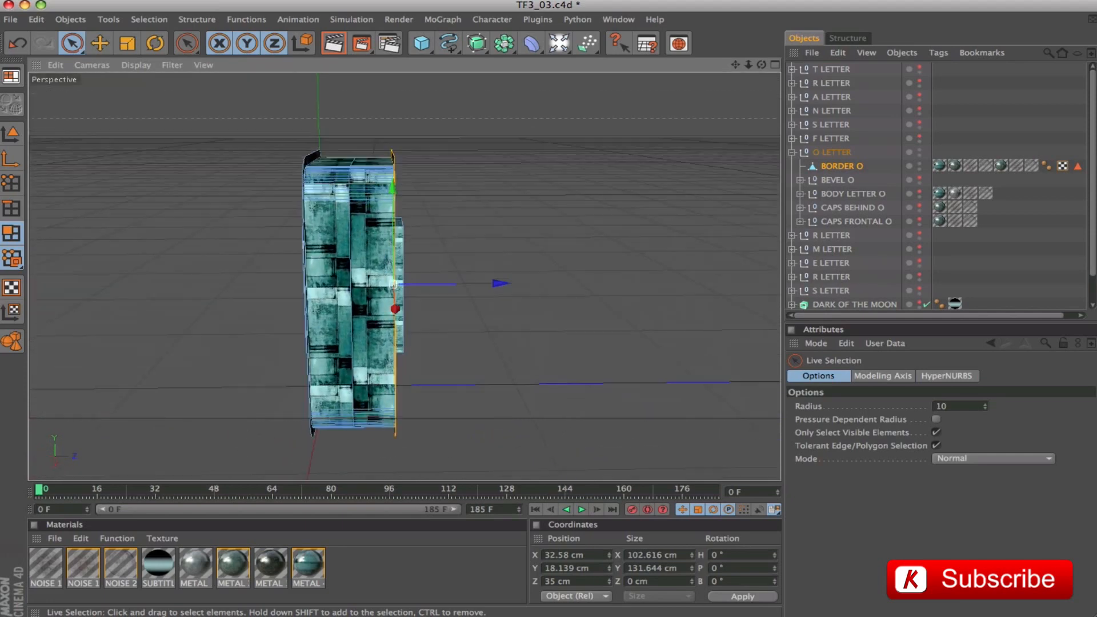
pyautogui.click(575, 581)
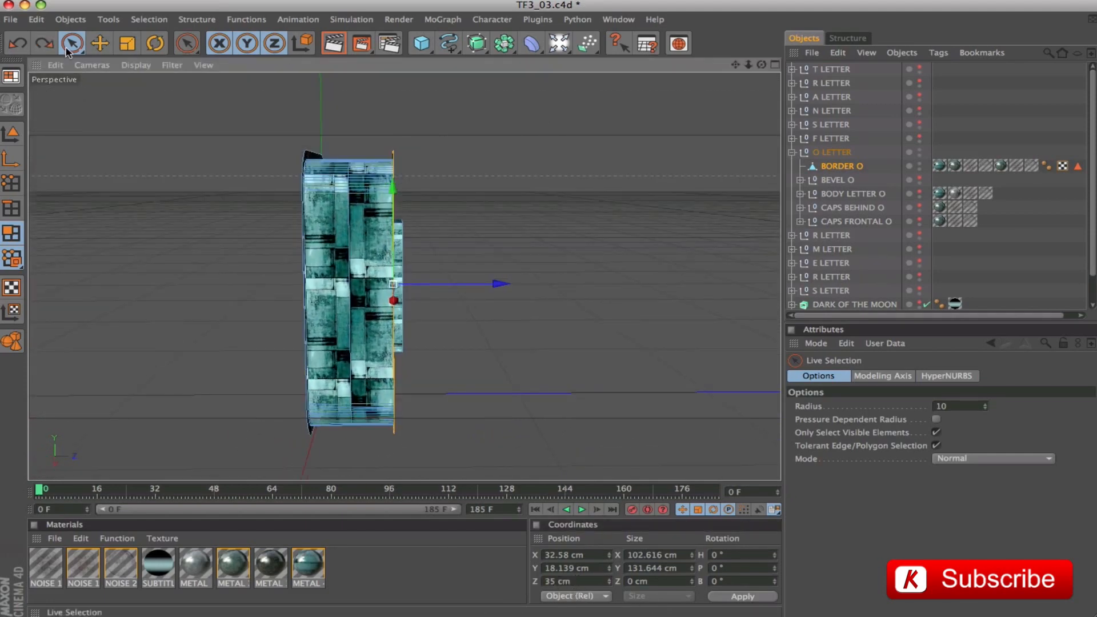
# Select all back rim edges of BORDER O's large outer ring, including hidden ones, and set their Z position to 39.25 cm
pyautogui.click(68, 51)
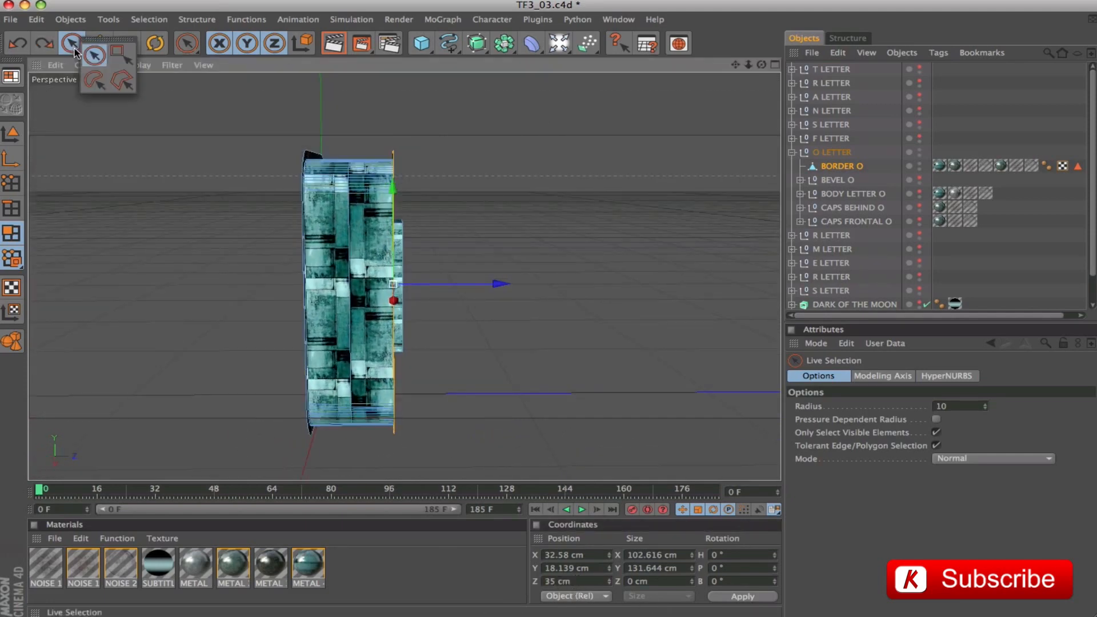
pyautogui.click(116, 53)
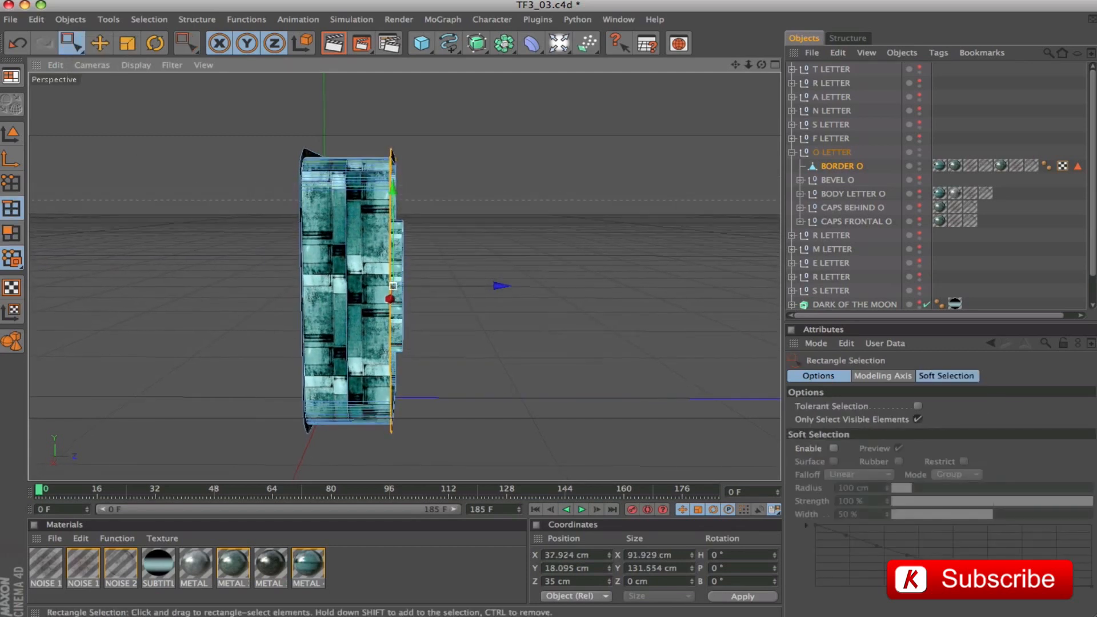
pyautogui.click(917, 420)
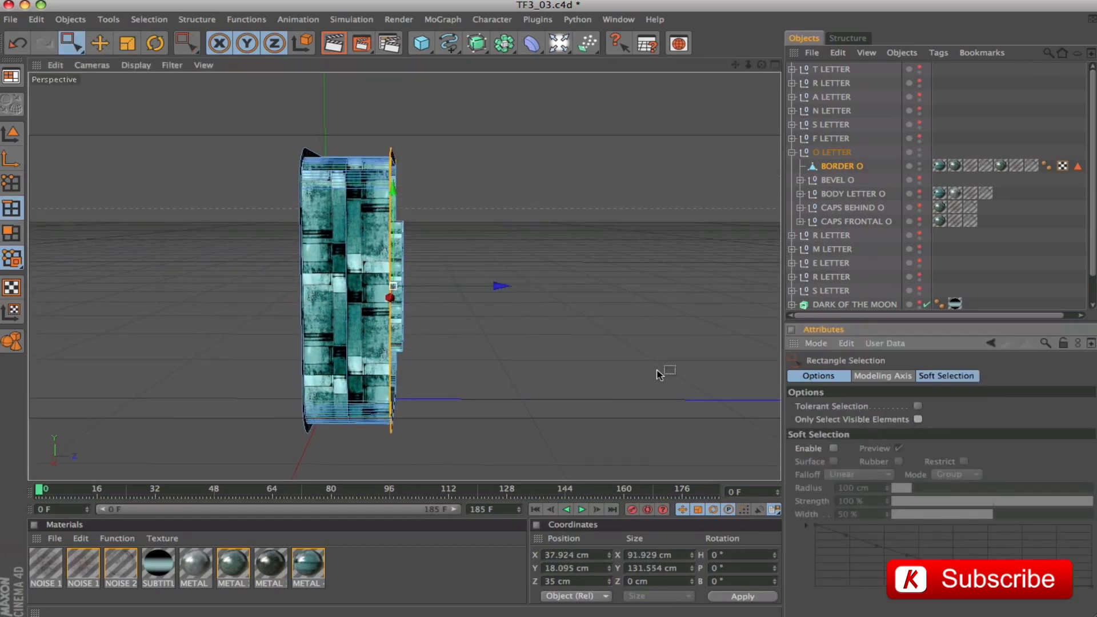
pyautogui.moveTo(381, 140); pyautogui.dragTo(398, 445)
pyautogui.keyDown('alt'); pyautogui.moveTo(499, 287); pyautogui.dragTo(280, 314); pyautogui.keyUp('alt')
pyautogui.keyDown('alt'); pyautogui.moveTo(457, 303); pyautogui.dragTo(552, 312); pyautogui.keyUp('alt')
pyautogui.click(568, 581)
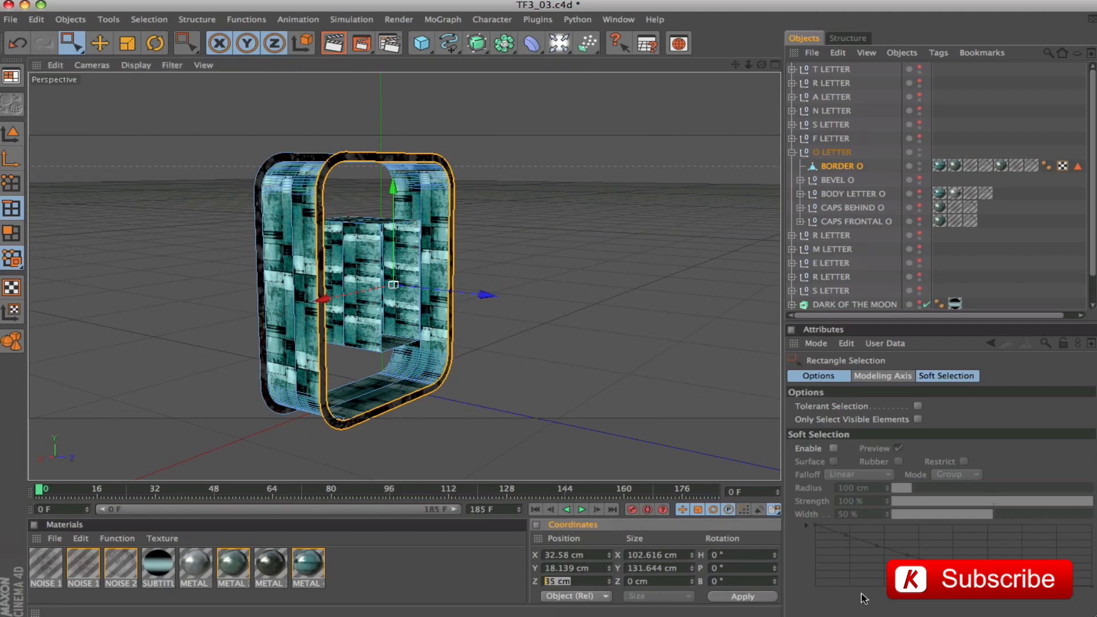
pyautogui.write('39.25')
pyautogui.press('Return')
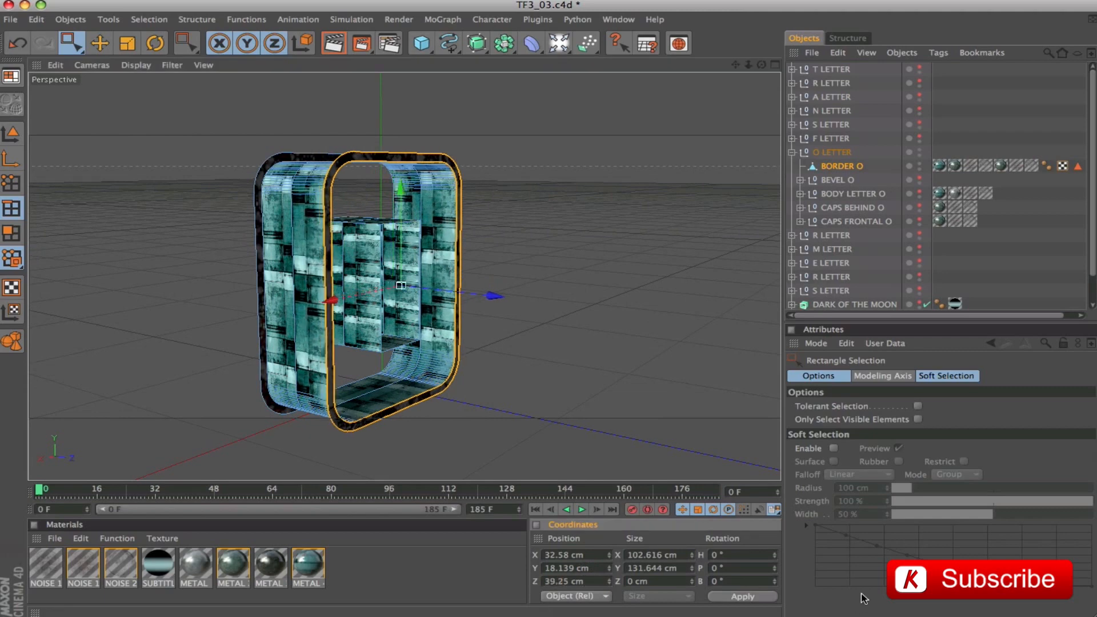
# Examine how BORDER O's back rim fits from several angles, toggling the visibility of BODY LETTER O, CAPS BEHIND O and BEVEL O
pyautogui.keyDown('alt'); pyautogui.moveTo(422, 320); pyautogui.dragTo(651, 280); pyautogui.keyUp('alt')
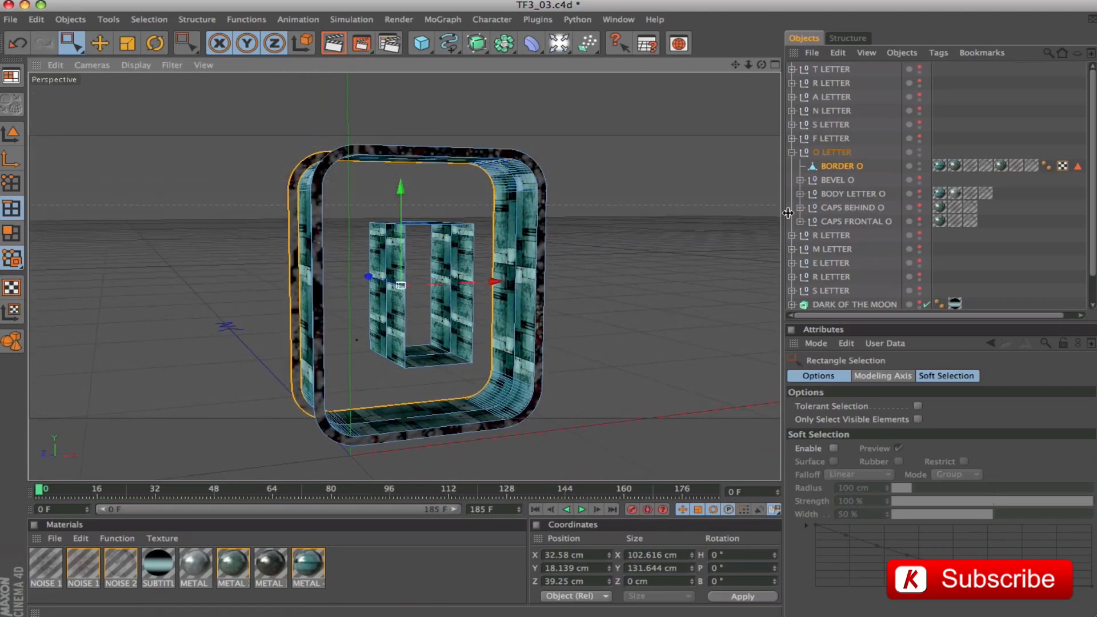
pyautogui.keyDown('alt'); pyautogui.click(920, 193); pyautogui.keyUp('alt')
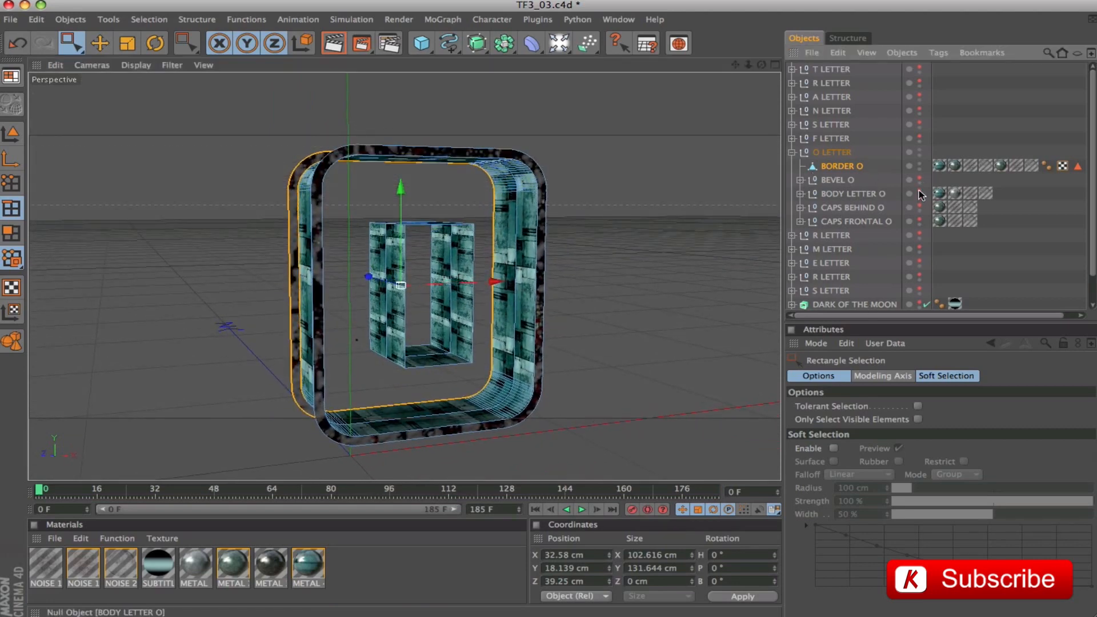
pyautogui.keyDown('alt'); pyautogui.moveTo(653, 213); pyautogui.dragTo(651, 246); pyautogui.keyUp('alt')
pyautogui.keyDown('alt'); pyautogui.moveTo(412, 343); pyautogui.dragTo(411, 376); pyautogui.keyUp('alt')
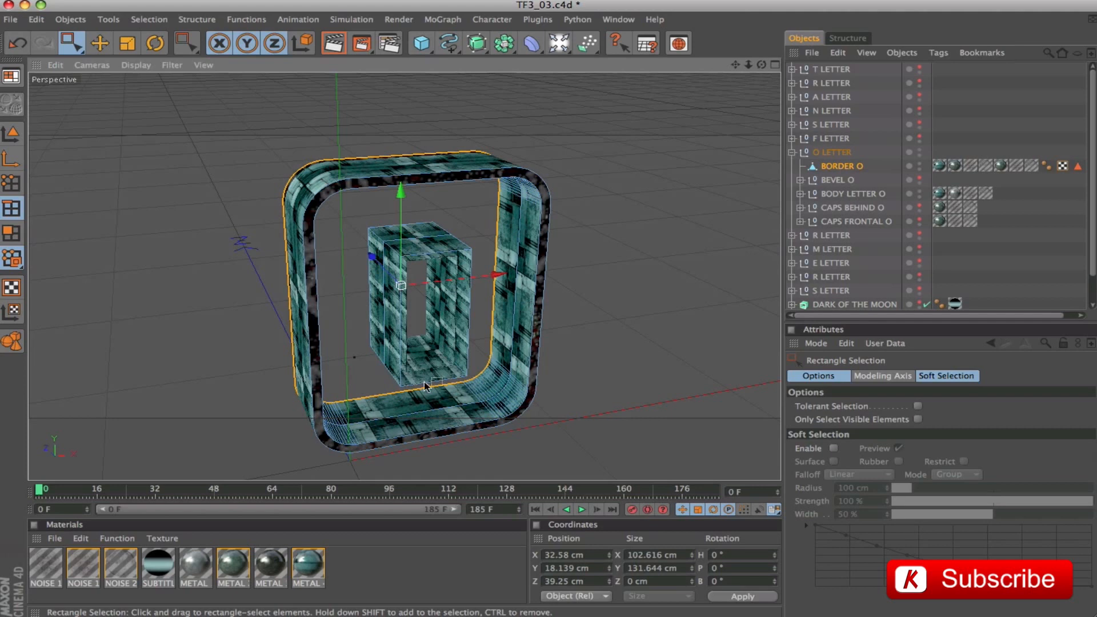
pyautogui.keyDown('alt'); pyautogui.click(919, 207); pyautogui.keyUp('alt')
pyautogui.keyDown('alt'); pyautogui.click(920, 208); pyautogui.keyUp('alt')
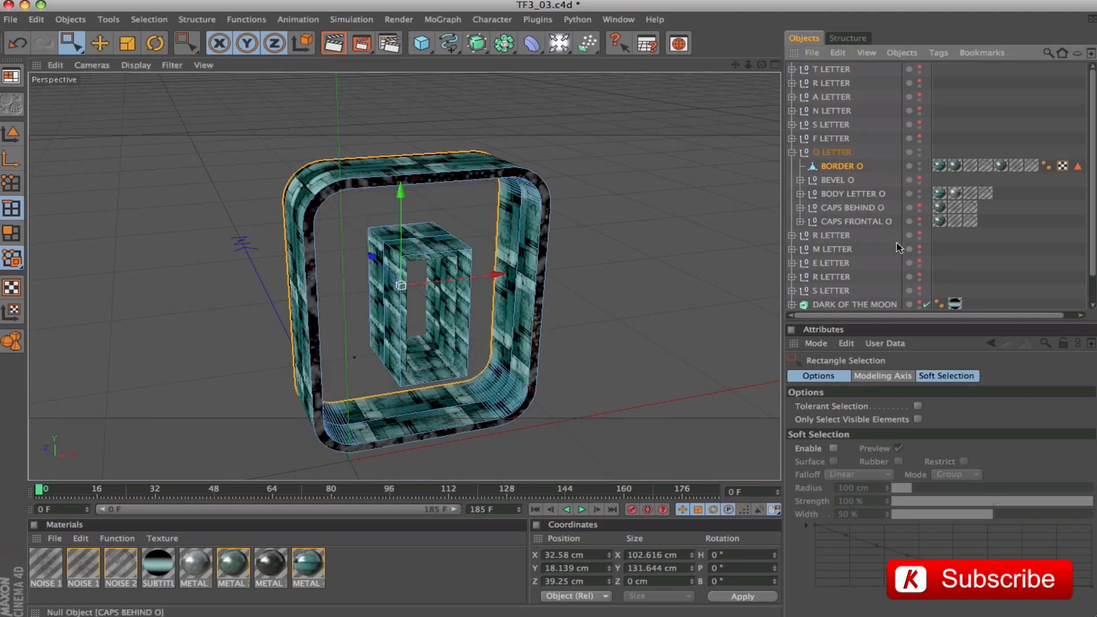
pyautogui.keyDown('alt'); pyautogui.click(919, 180); pyautogui.keyUp('alt')
pyautogui.keyDown('alt'); pyautogui.moveTo(640, 223); pyautogui.dragTo(574, 209); pyautogui.keyUp('alt')
pyautogui.keyDown('alt'); pyautogui.moveTo(669, 234); pyautogui.dragTo(571, 367); pyautogui.keyUp('alt')
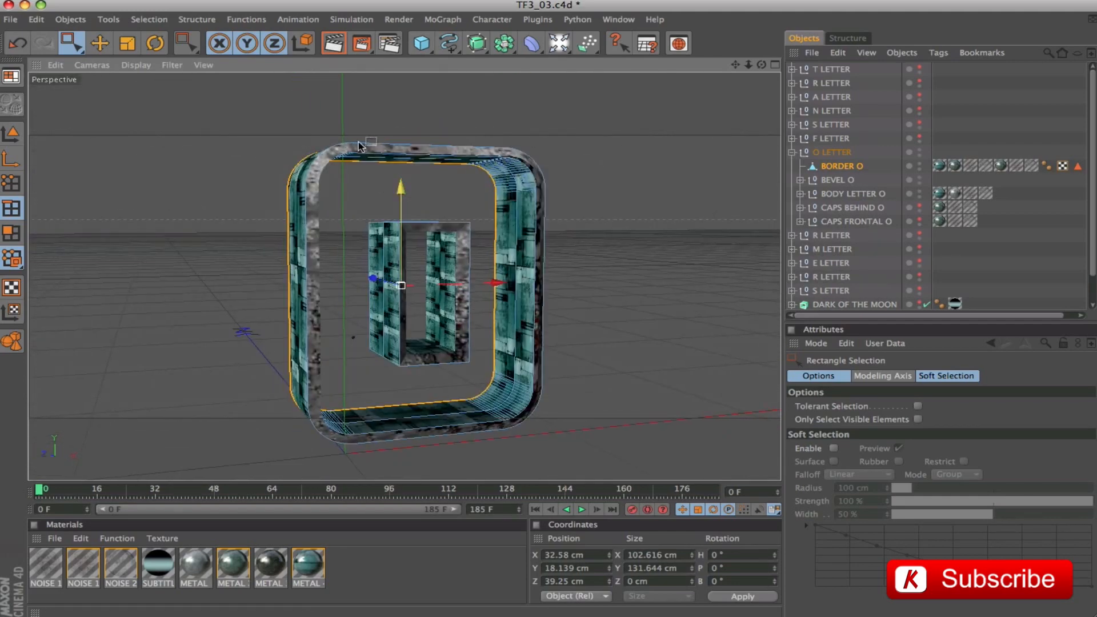
pyautogui.keyDown('alt'); pyautogui.moveTo(637, 331); pyautogui.dragTo(568, 307); pyautogui.keyUp('alt')
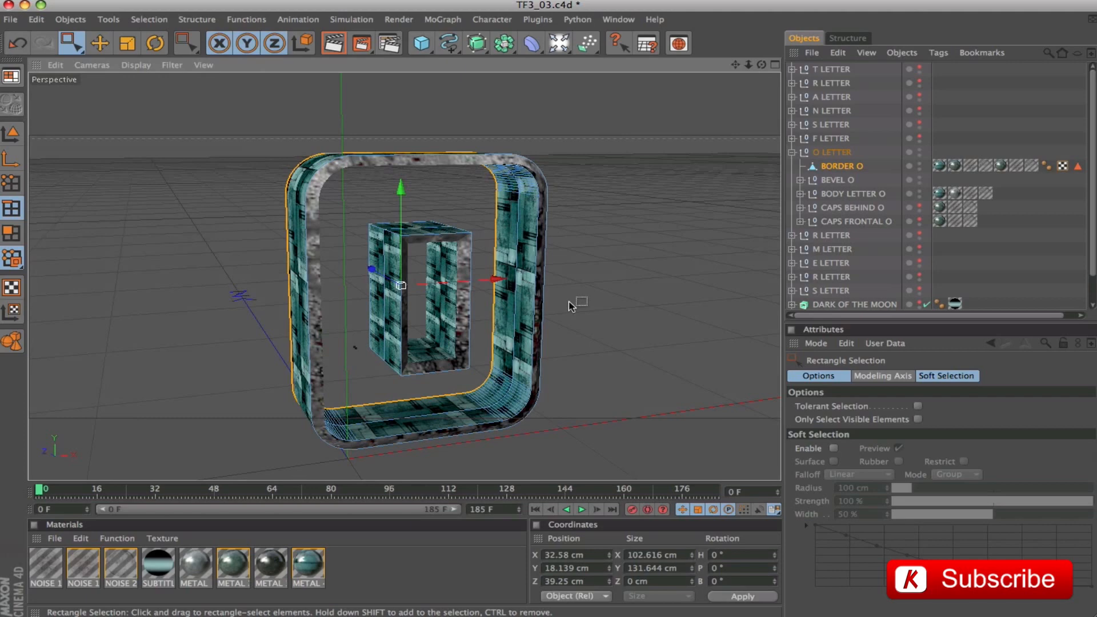
pyautogui.doubleClick(918, 178)
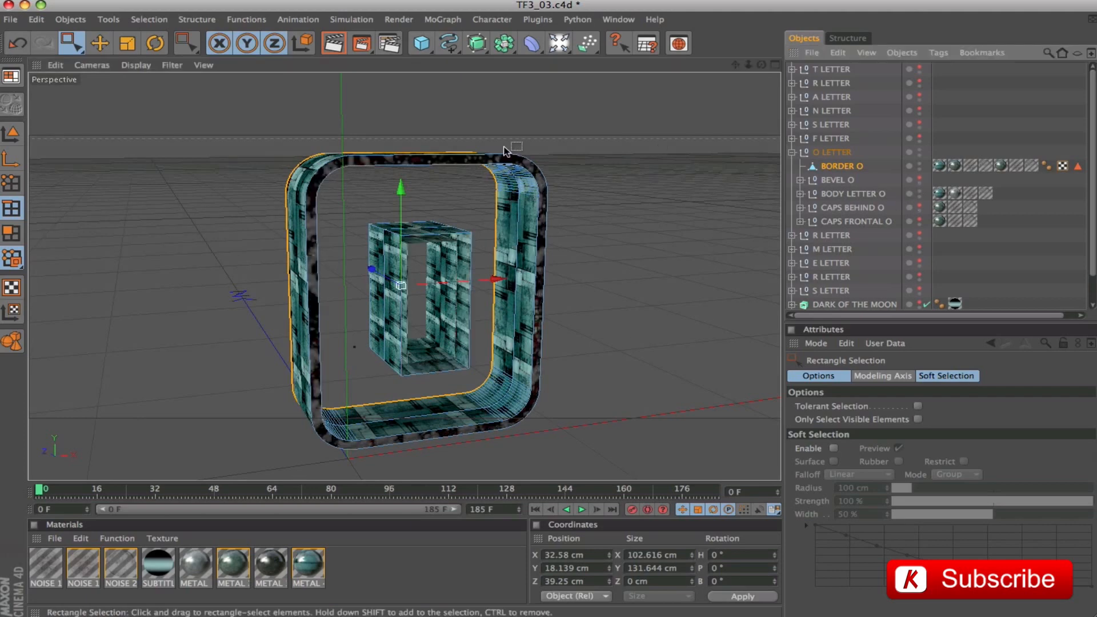
pyautogui.keyDown('alt'); pyautogui.moveTo(608, 377); pyautogui.dragTo(476, 352); pyautogui.keyUp('alt')
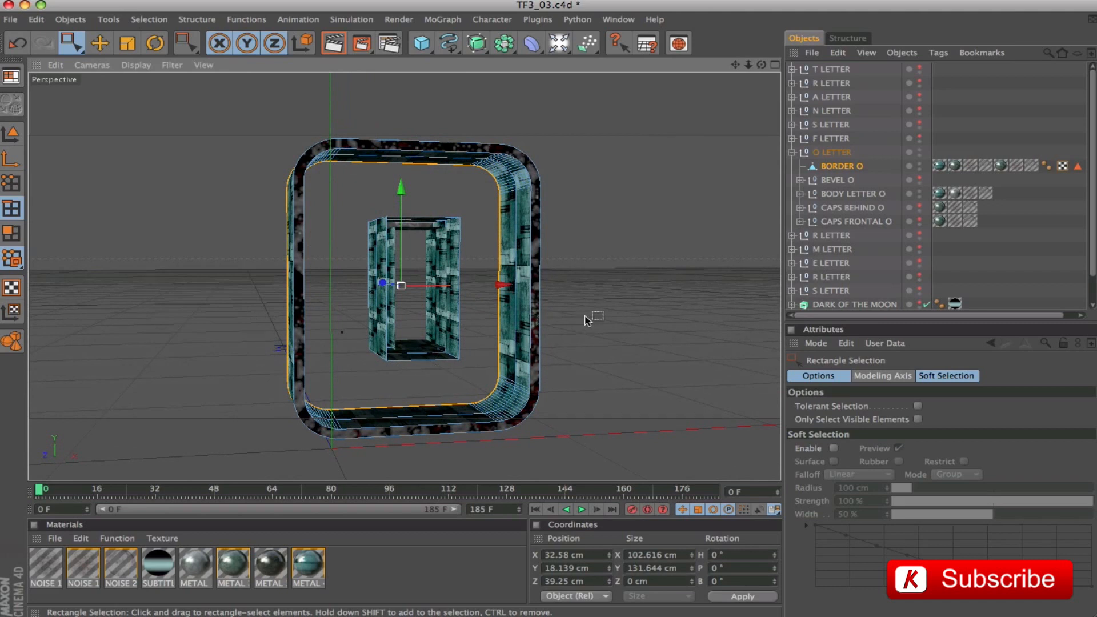
# Loop-select only the outermost back outline edges of the large outer ring and set their Z position to 35 cm
pyautogui.click(132, 177)
pyautogui.press('9')
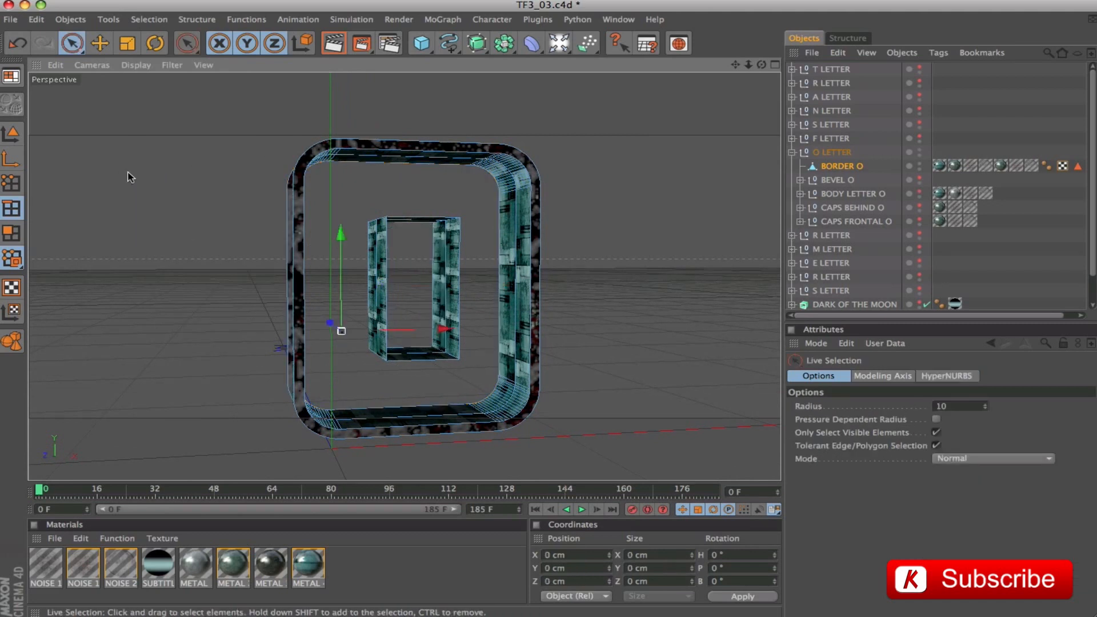
pyautogui.click(149, 19)
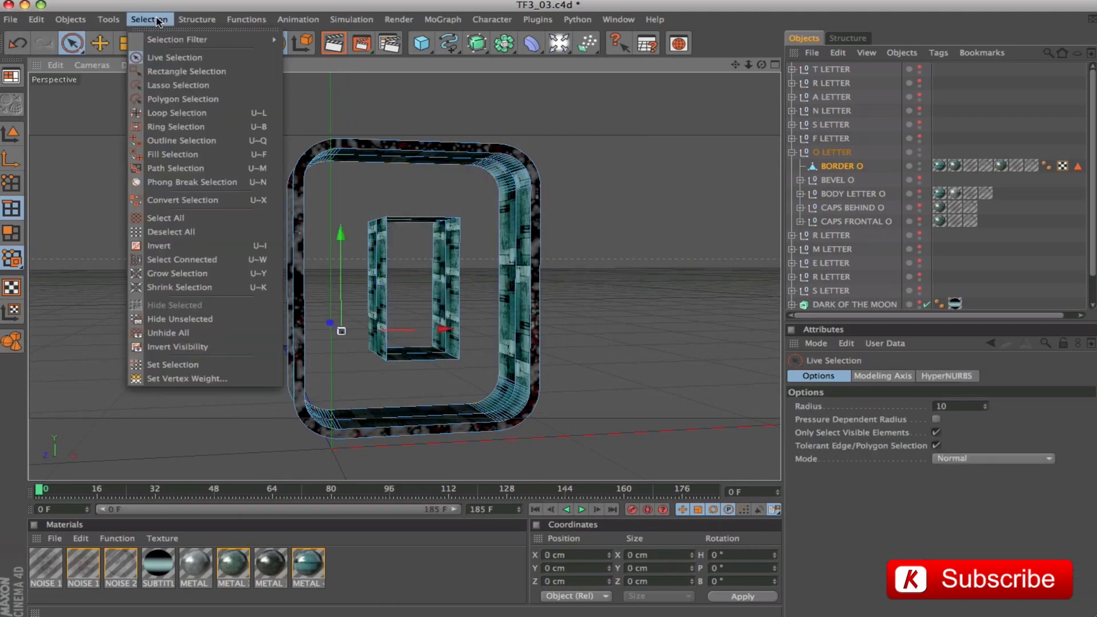
pyautogui.click(164, 113)
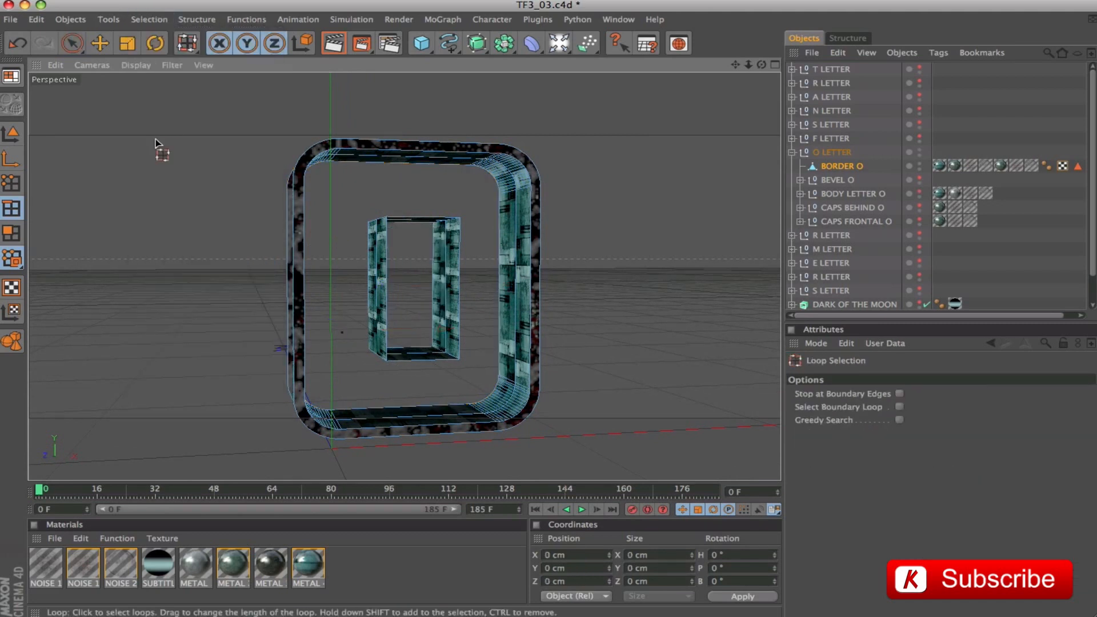
pyautogui.click(290, 222)
pyautogui.keyDown('alt'); pyautogui.moveTo(653, 275); pyautogui.dragTo(764, 304); pyautogui.keyUp('alt')
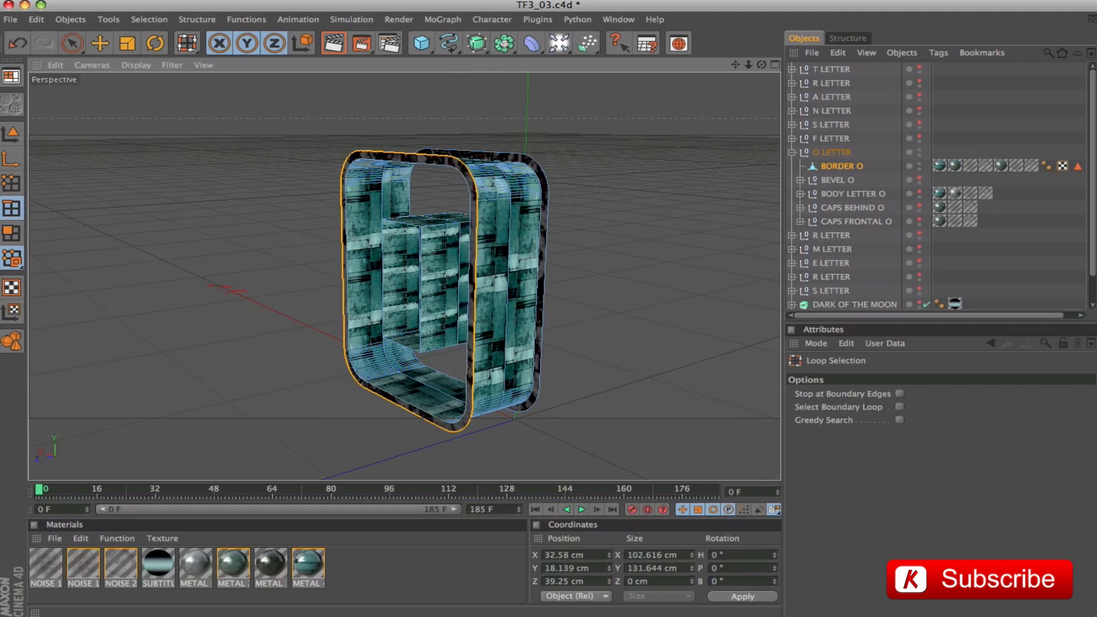
pyautogui.click(592, 580)
pyautogui.write('35')
pyautogui.press('Return')
# Examine the shape of BORDER O's front and back rims from the side and front against the other O pieces
pyautogui.keyDown('alt'); pyautogui.moveTo(668, 246); pyautogui.dragTo(804, 164); pyautogui.keyUp('alt')
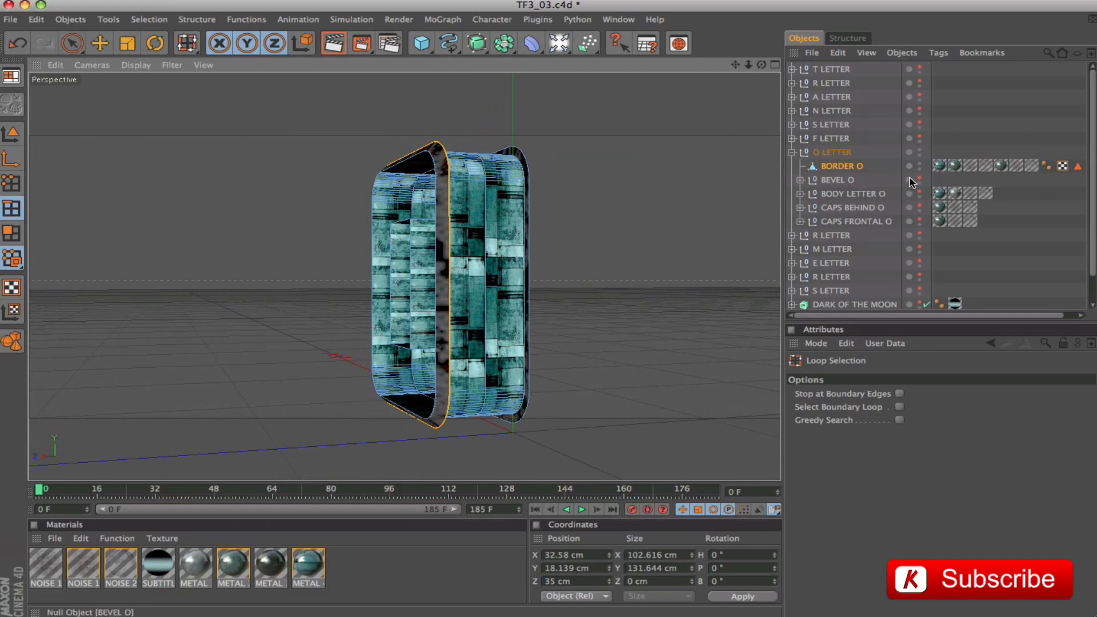
pyautogui.keyDown('alt'); pyautogui.moveTo(675, 197); pyautogui.dragTo(465, 202); pyautogui.keyUp('alt')
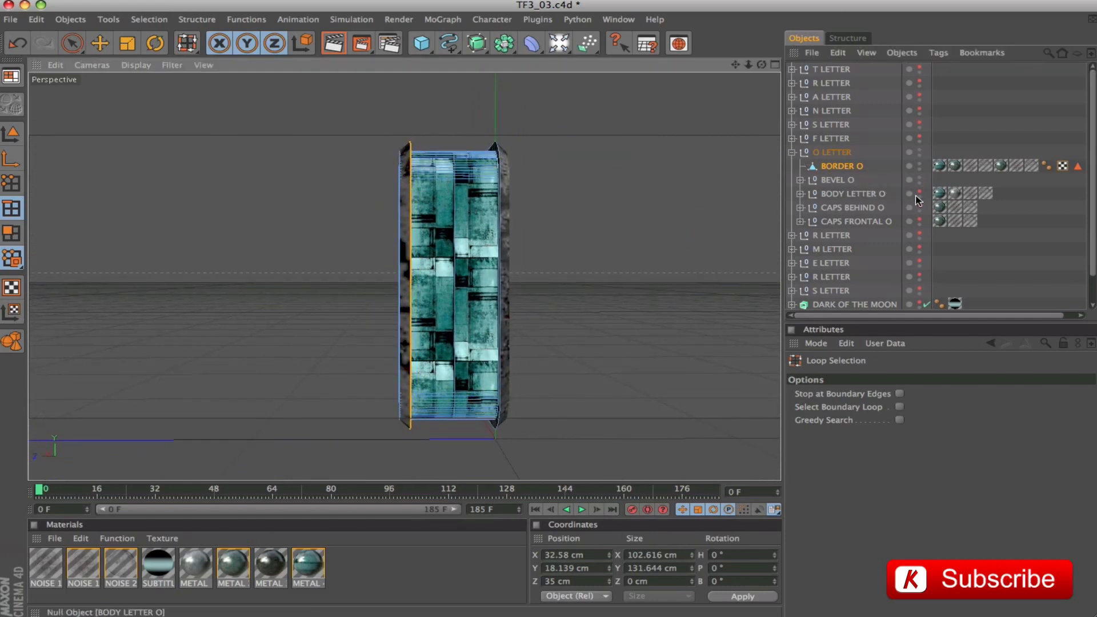
pyautogui.keyDown('alt'); pyautogui.moveTo(702, 208); pyautogui.dragTo(668, 228); pyautogui.keyUp('alt')
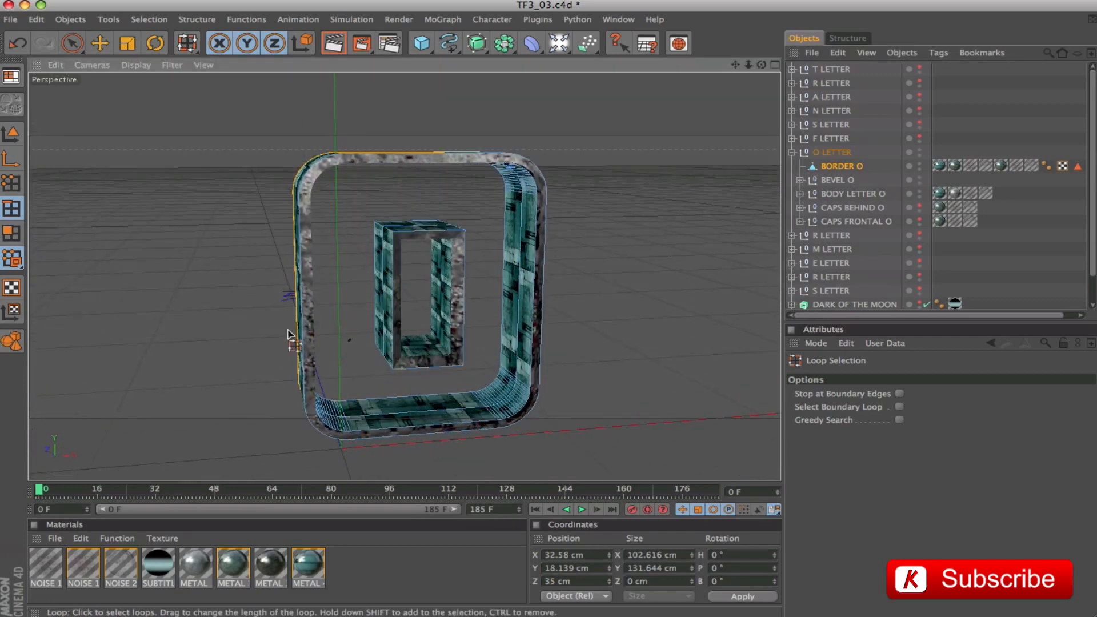
pyautogui.keyDown('alt'); pyautogui.moveTo(608, 270); pyautogui.dragTo(228, 288); pyautogui.keyUp('alt')
pyautogui.keyDown('alt'); pyautogui.moveTo(482, 275); pyautogui.dragTo(361, 323); pyautogui.keyUp('alt')
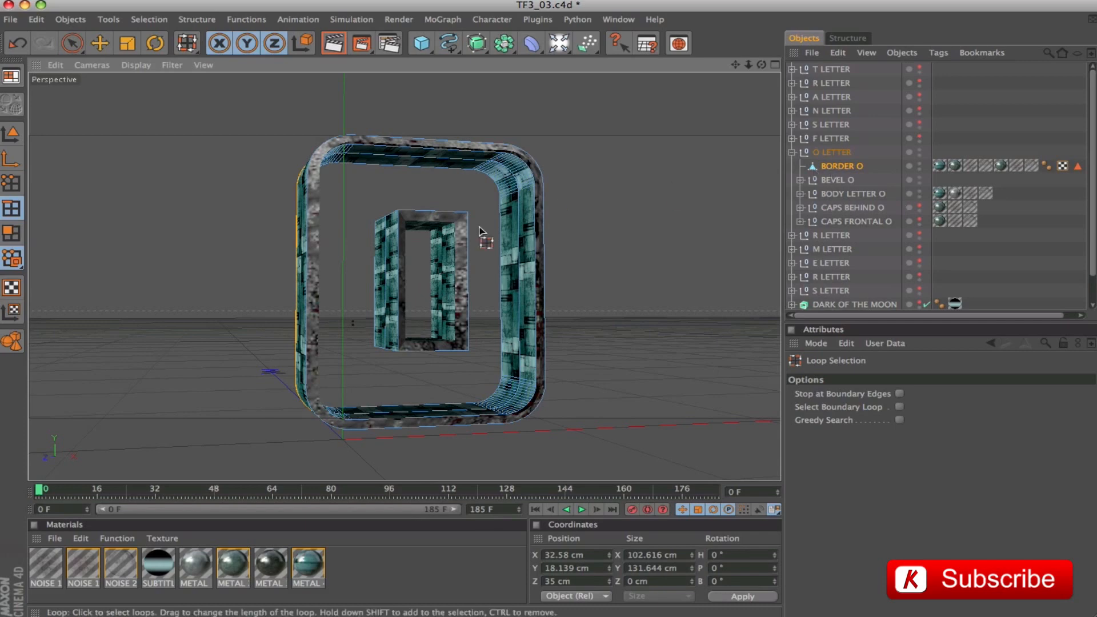
pyautogui.click(123, 183)
pyautogui.press('super+z')
pyautogui.moveTo(124, 183)
pyautogui.keyDown('alt'); pyautogui.mouseDown()
pyautogui.moveTo(162, 157)
pyautogui.moveTo(123, 178)
pyautogui.mouseUp(); pyautogui.keyUp('alt')
pyautogui.keyDown('alt'); pyautogui.moveTo(212, 185); pyautogui.dragTo(196, 188, button='right'); pyautogui.keyUp('alt')
pyautogui.keyDown('alt'); pyautogui.moveTo(196, 189); pyautogui.dragTo(210, 202); pyautogui.keyUp('alt')
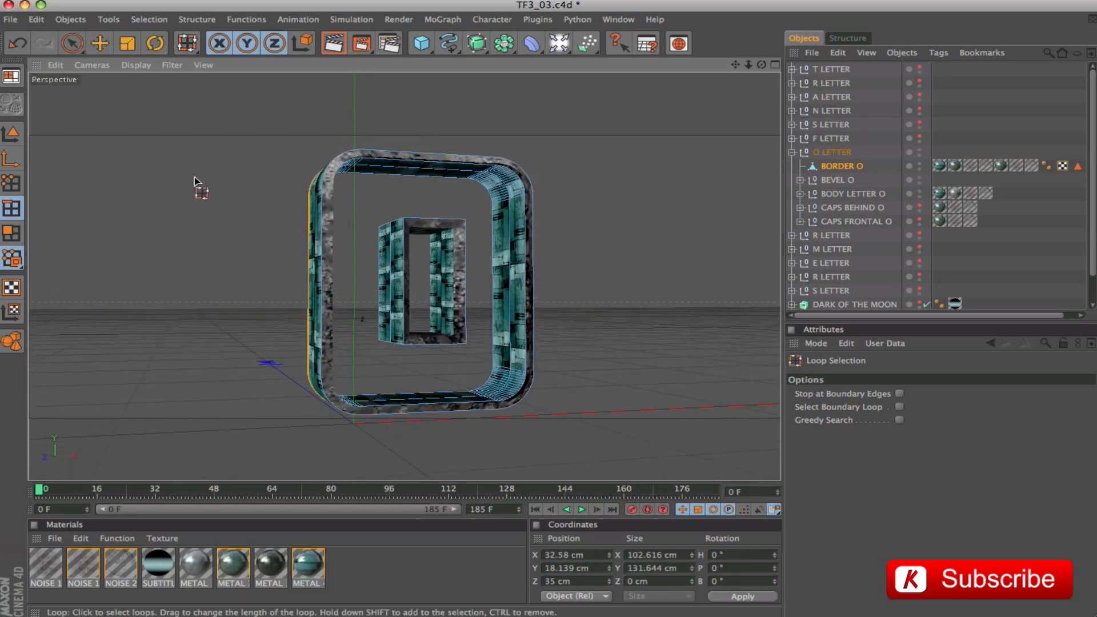
# In polygon mode, select both the front and back rim faces of BORDER O's large outer ring
pyautogui.click(12, 233)
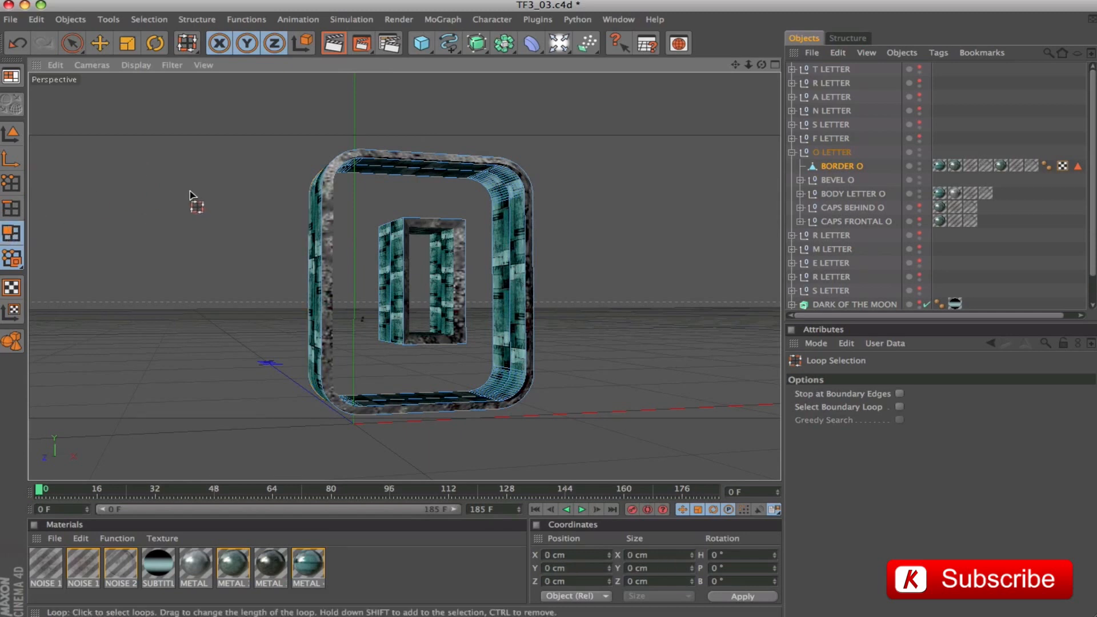
pyautogui.click(72, 43)
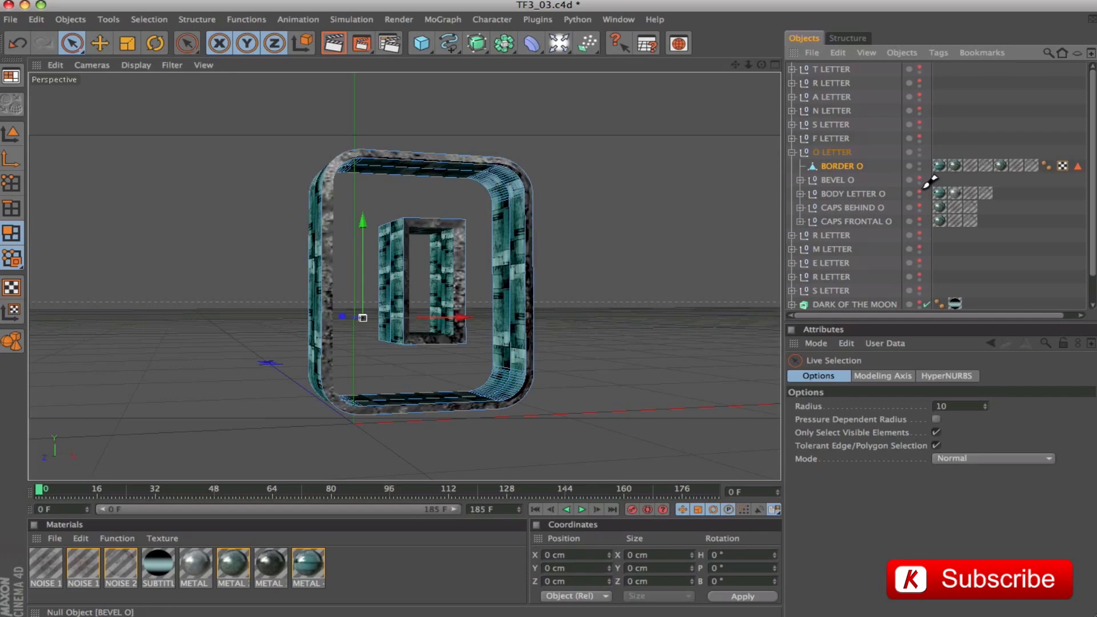
pyautogui.click(843, 165)
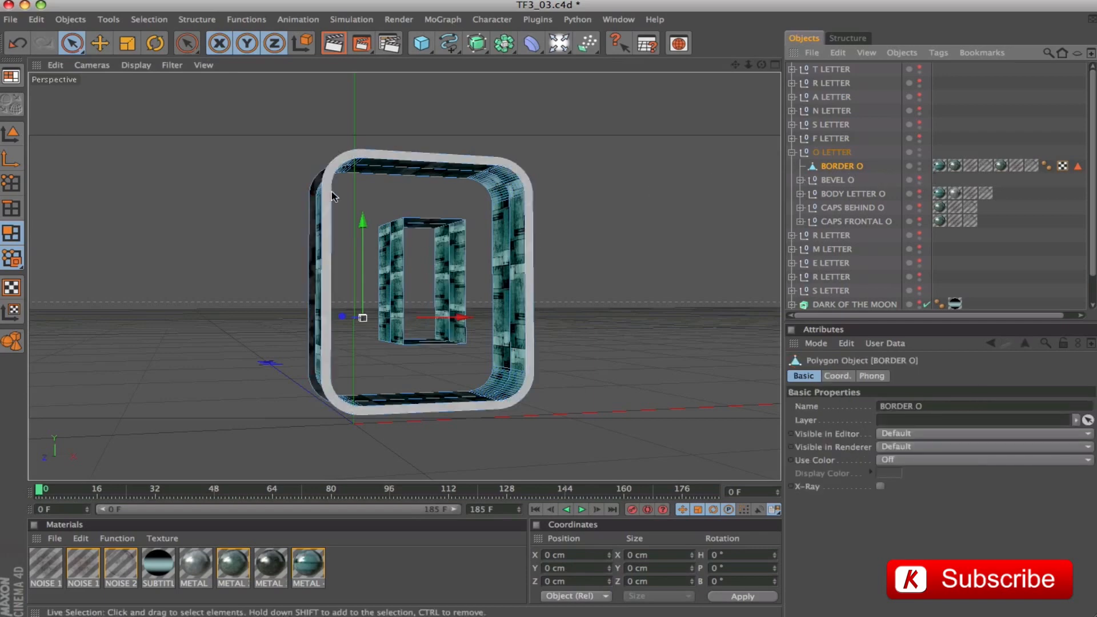
pyautogui.click(521, 169)
pyautogui.keyDown('alt'); pyautogui.moveTo(547, 313); pyautogui.dragTo(441, 224); pyautogui.keyUp('alt')
pyautogui.keyDown('shift'); pyautogui.click(442, 226); pyautogui.keyUp('shift')
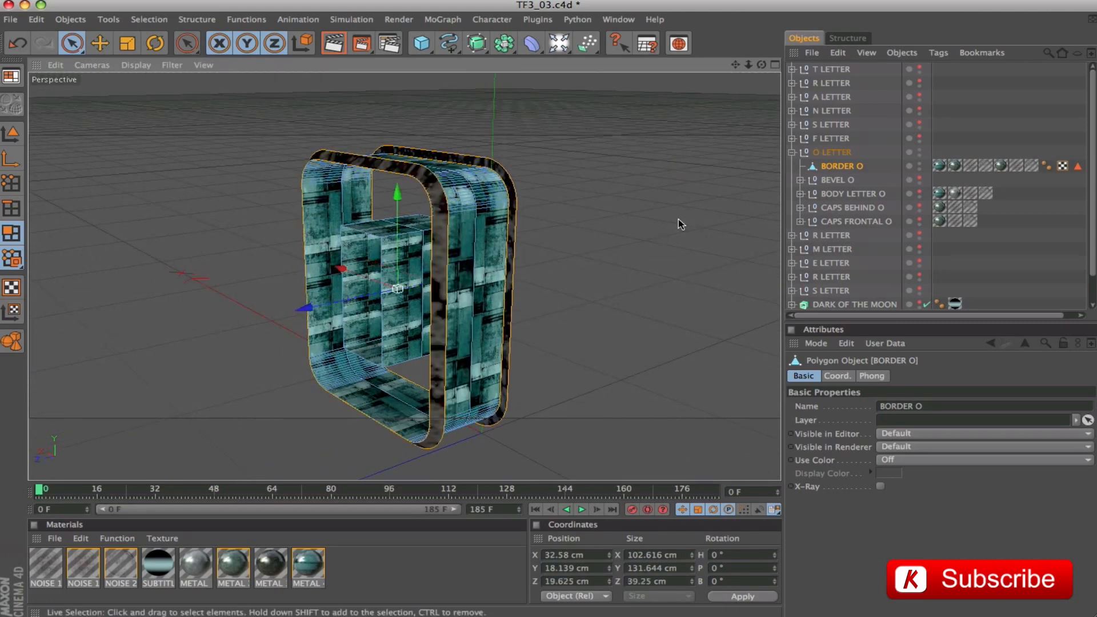
# In the front view, knife a horizontal line with Visible Only off across the selected rims' left side, just below the rounded upper corner
pyautogui.keyDown('alt'); pyautogui.moveTo(677, 223); pyautogui.dragTo(502, 169); pyautogui.keyUp('alt')
pyautogui.click(775, 65)
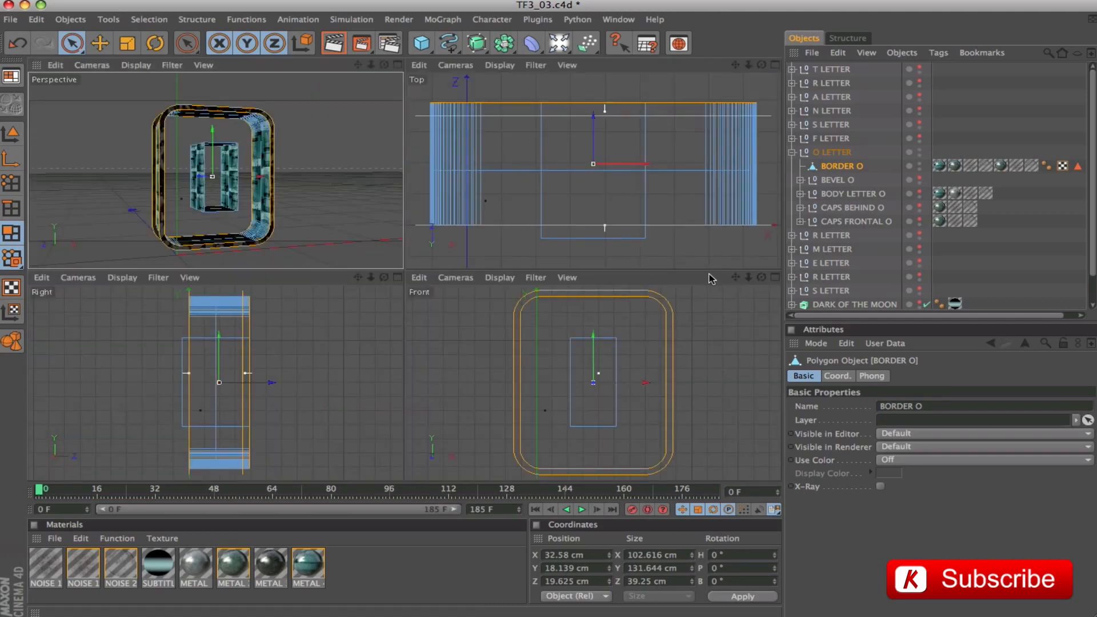
pyautogui.click(775, 278)
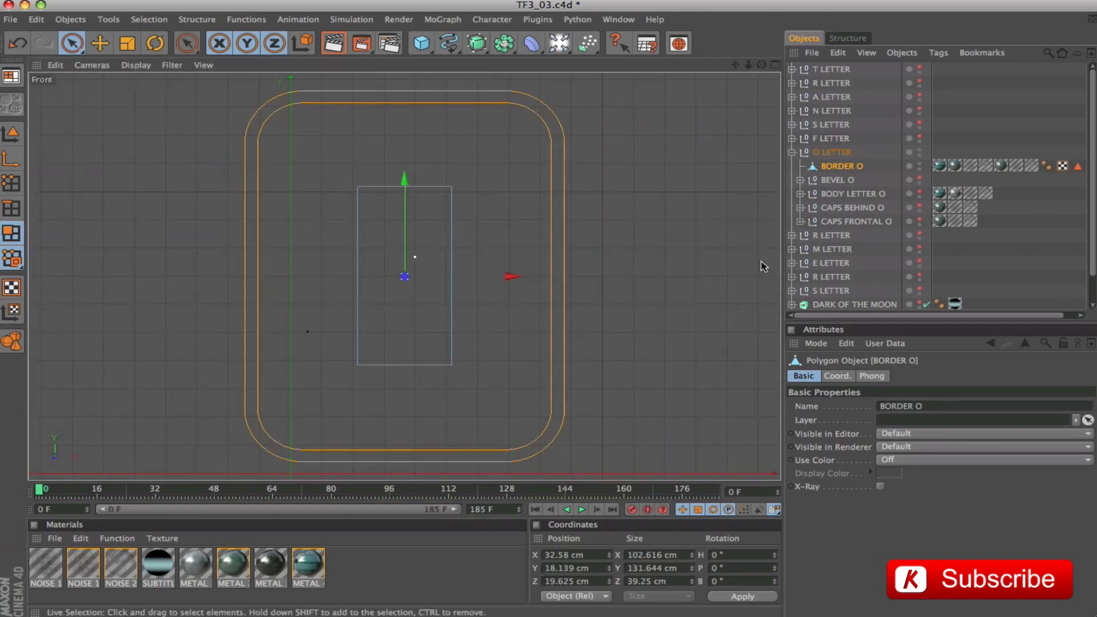
pyautogui.rightClick(251, 143)
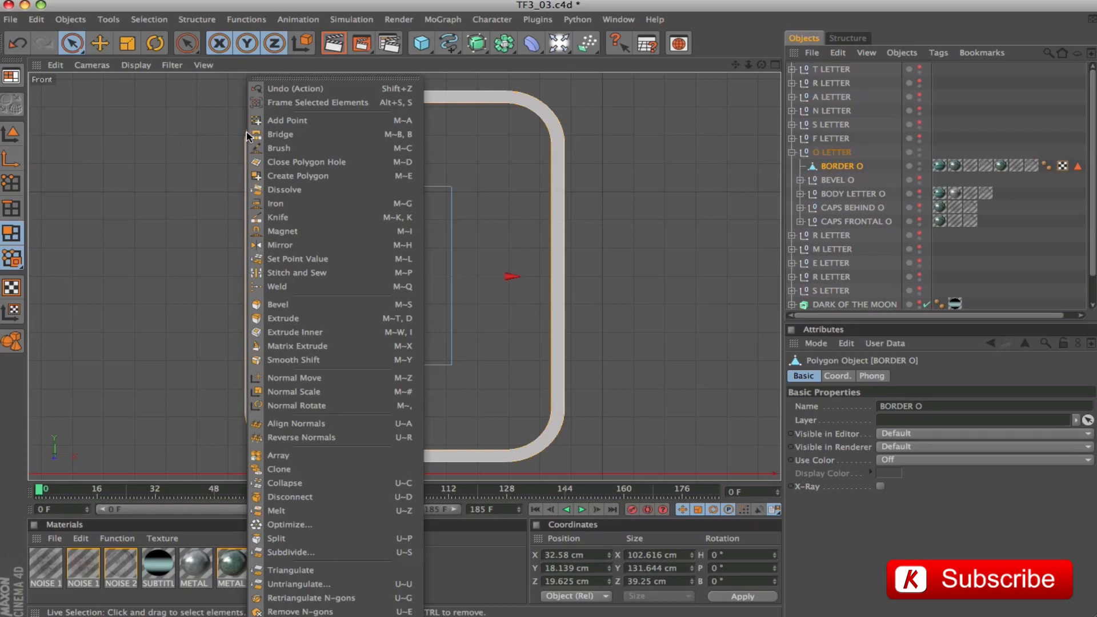
pyautogui.click(292, 218)
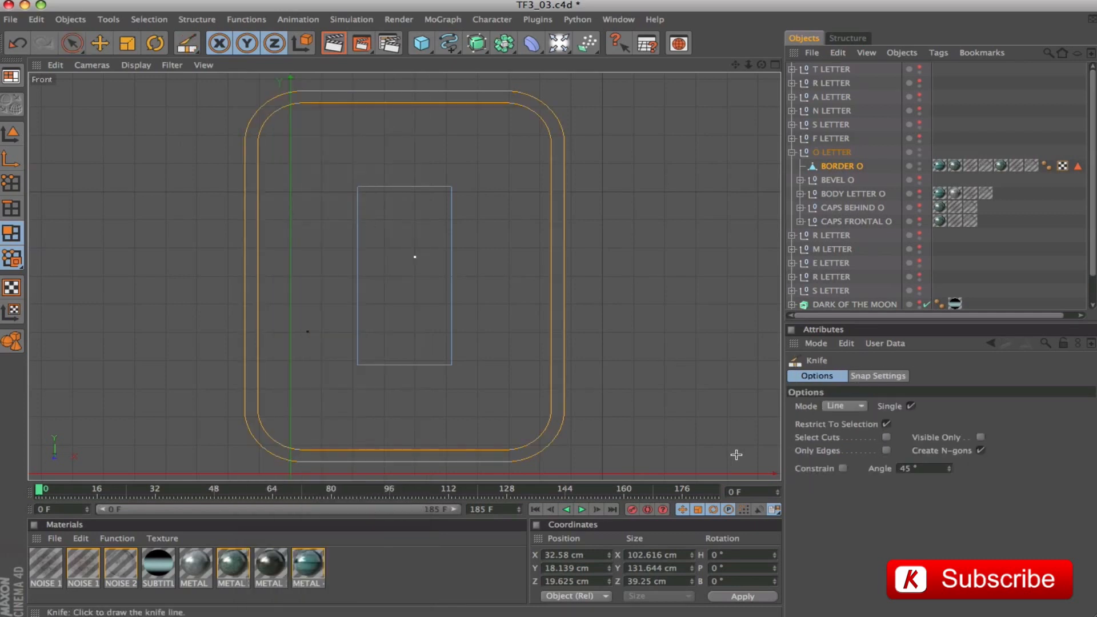
pyautogui.click(981, 437)
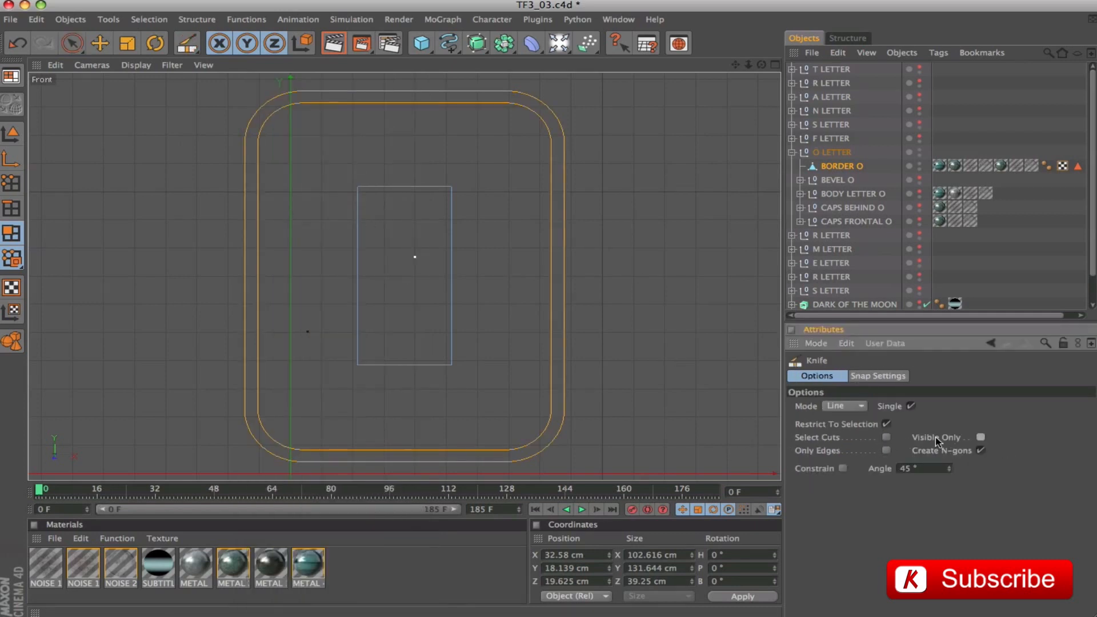
pyautogui.click(336, 175)
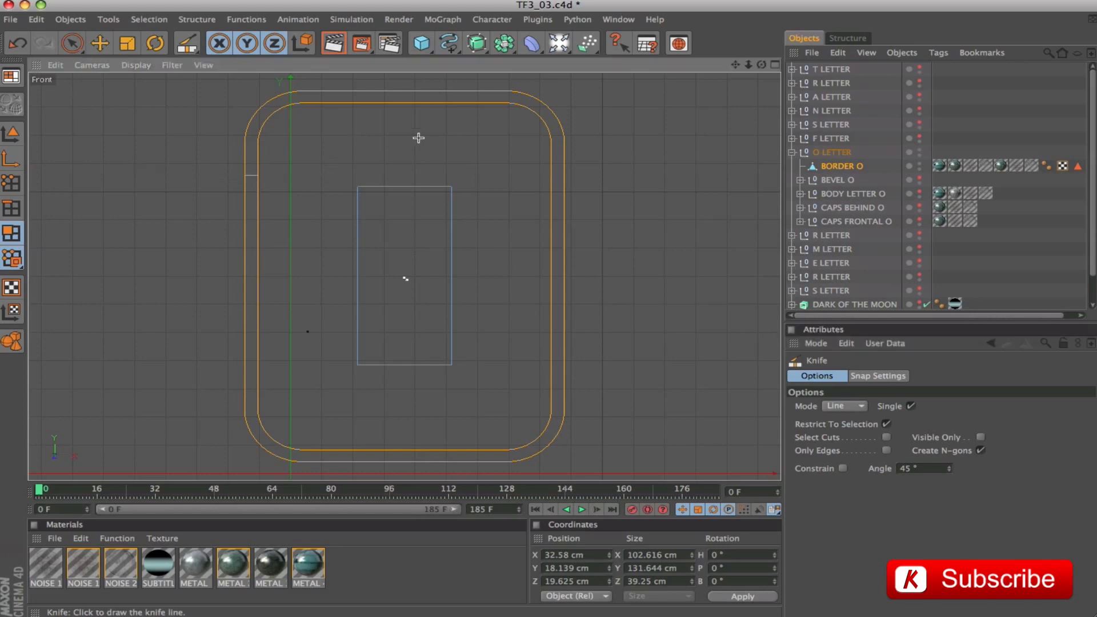
# Inspect the rim's cut and corner points up close in point mode, and return to the perspective view
pyautogui.click(12, 183)
pyautogui.scroll(10, 439, 208)
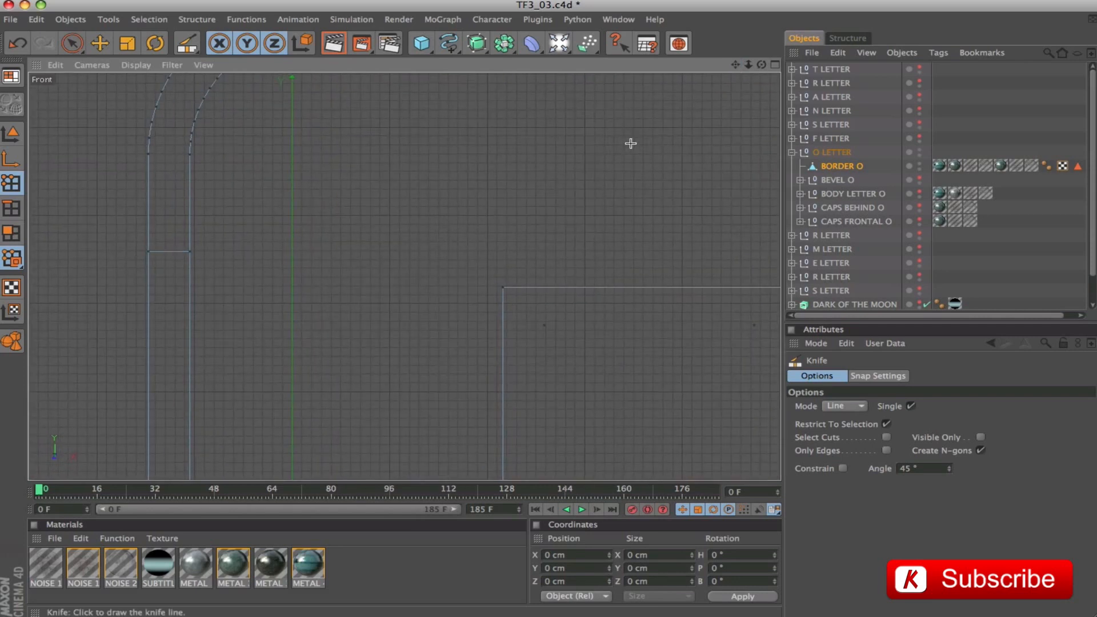
pyautogui.moveTo(736, 65); pyautogui.dragTo(809, 301)
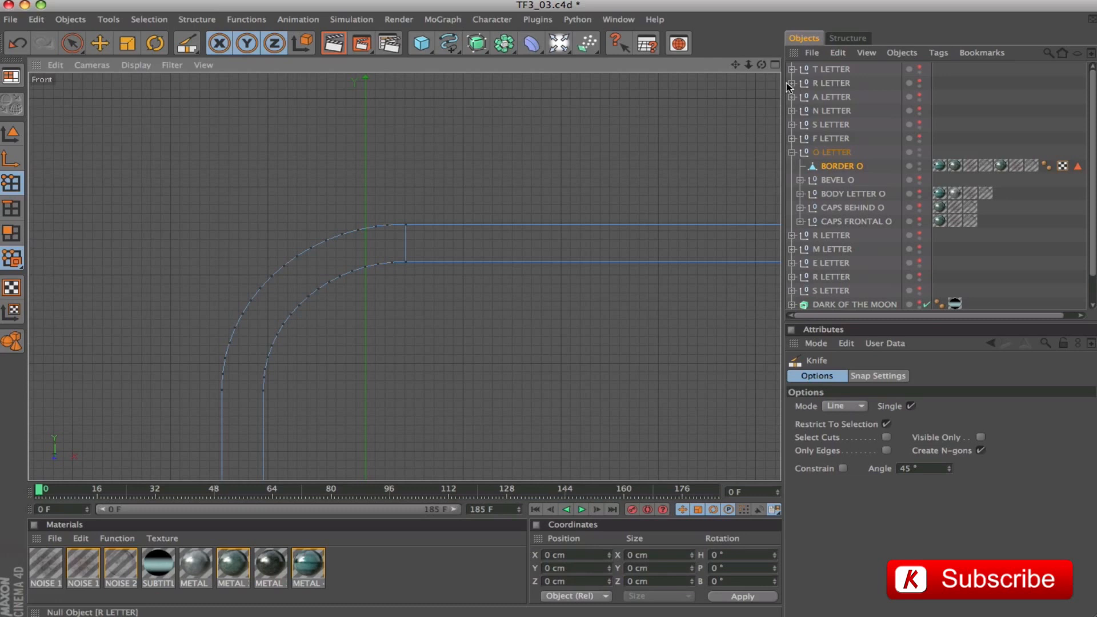
pyautogui.click(775, 64)
pyautogui.click(397, 65)
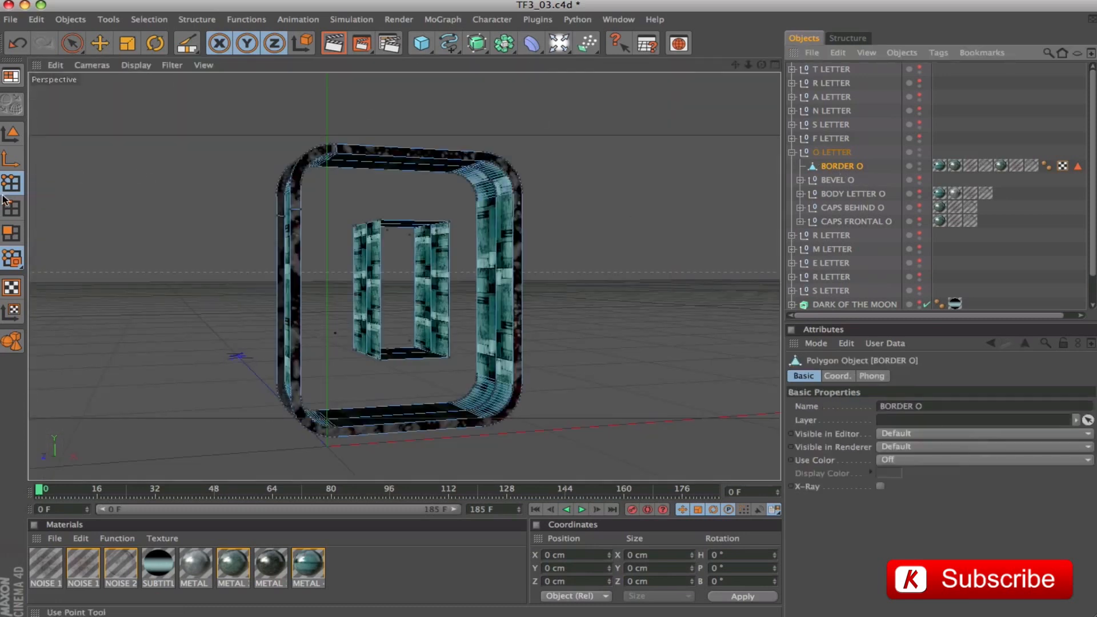
# With the Knife's Visible Only option on, cut BORDER O's inner side wall across its depth, starting at the existing rim cut
pyautogui.click(10, 233)
pyautogui.keyDown('alt'); pyautogui.moveTo(595, 198); pyautogui.dragTo(451, 191); pyautogui.keyUp('alt')
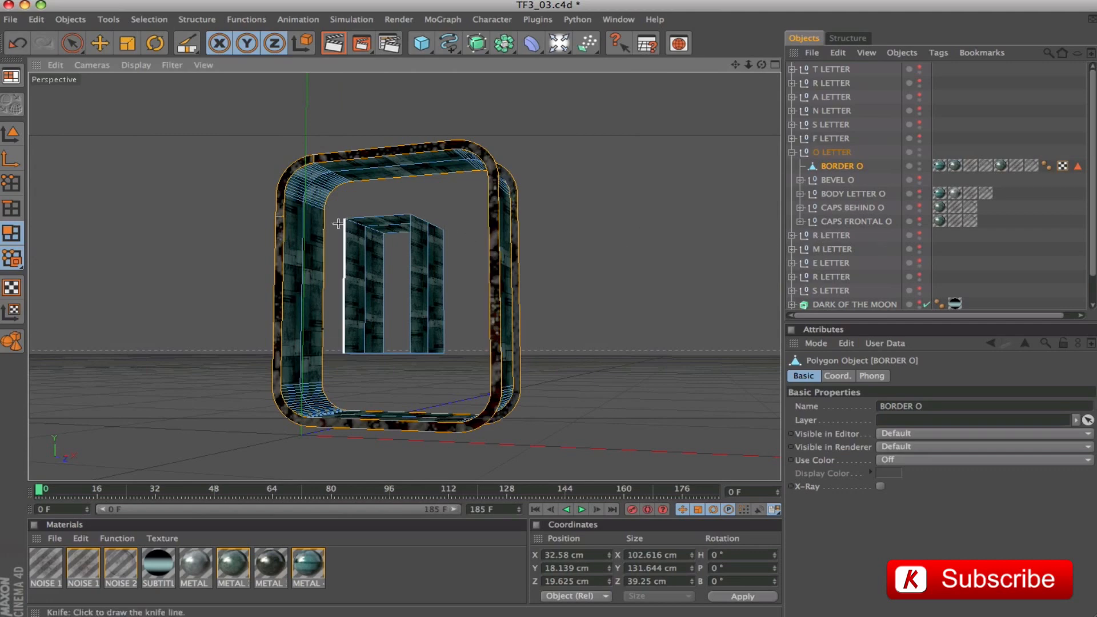
pyautogui.keyDown('alt'); pyautogui.moveTo(549, 308); pyautogui.dragTo(635, 309, button='right'); pyautogui.keyUp('alt')
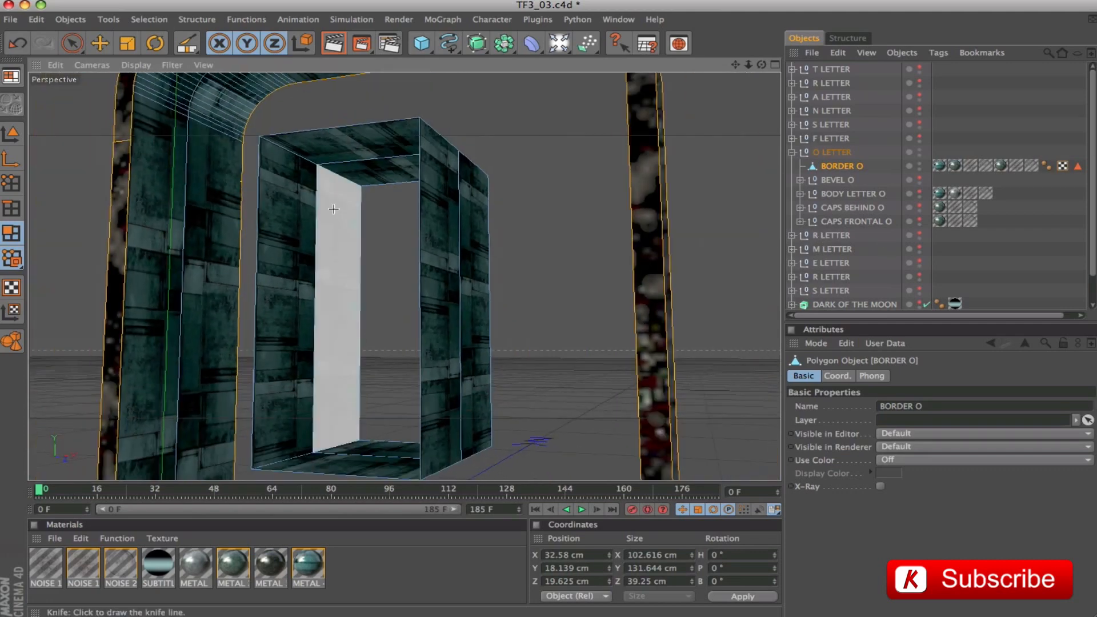
pyautogui.click(185, 44)
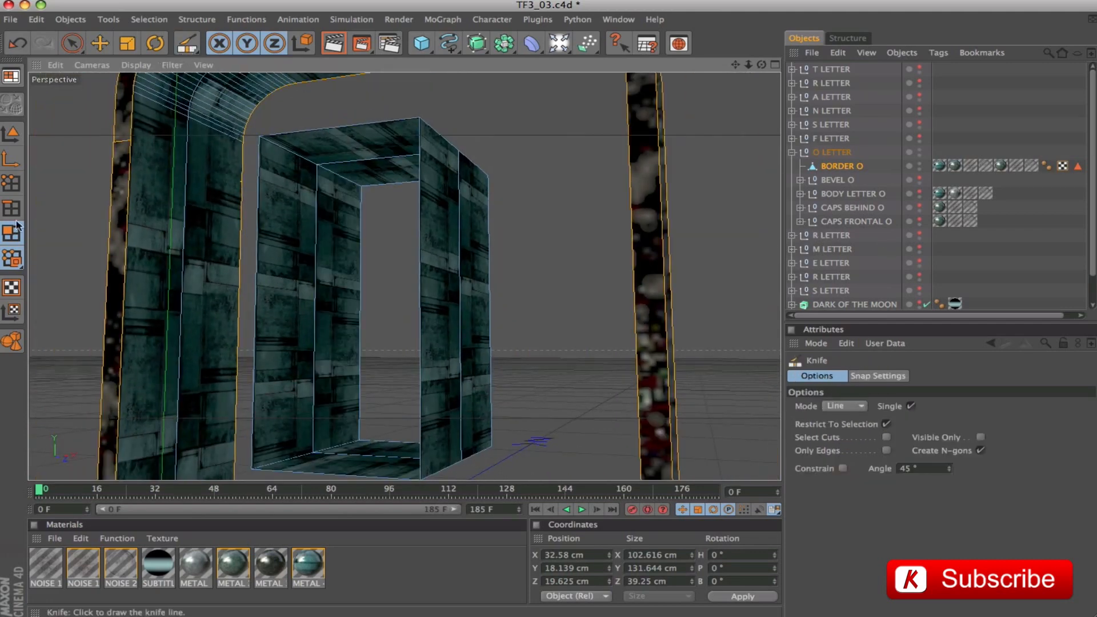
pyautogui.press('super+z')
pyautogui.keyDown('alt'); pyautogui.moveTo(157, 160); pyautogui.dragTo(282, 180); pyautogui.keyUp('alt')
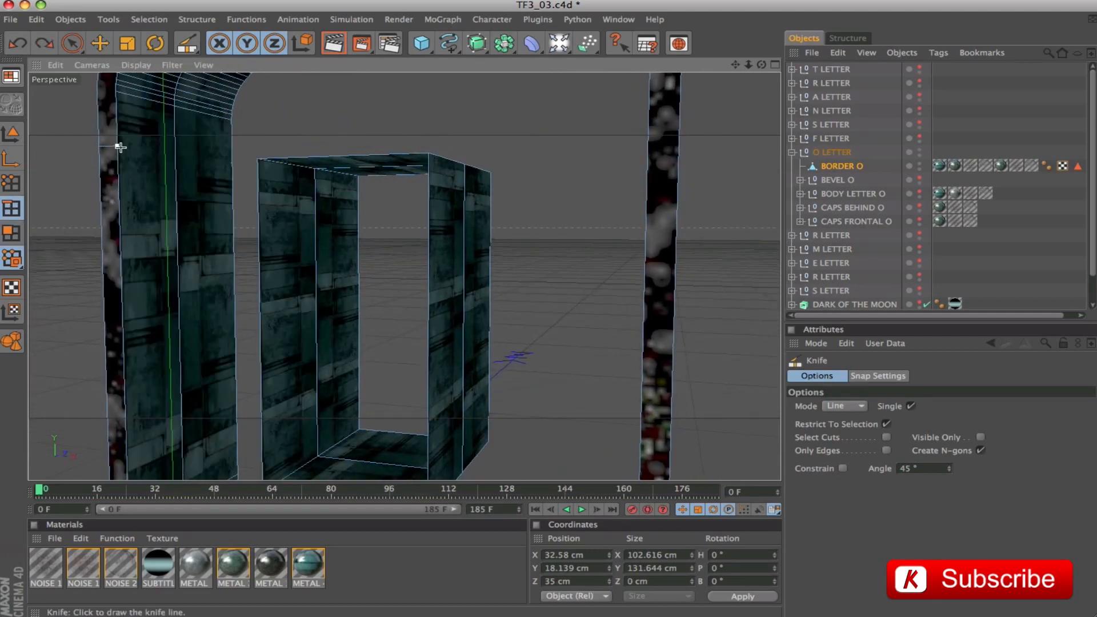
pyautogui.click(14, 182)
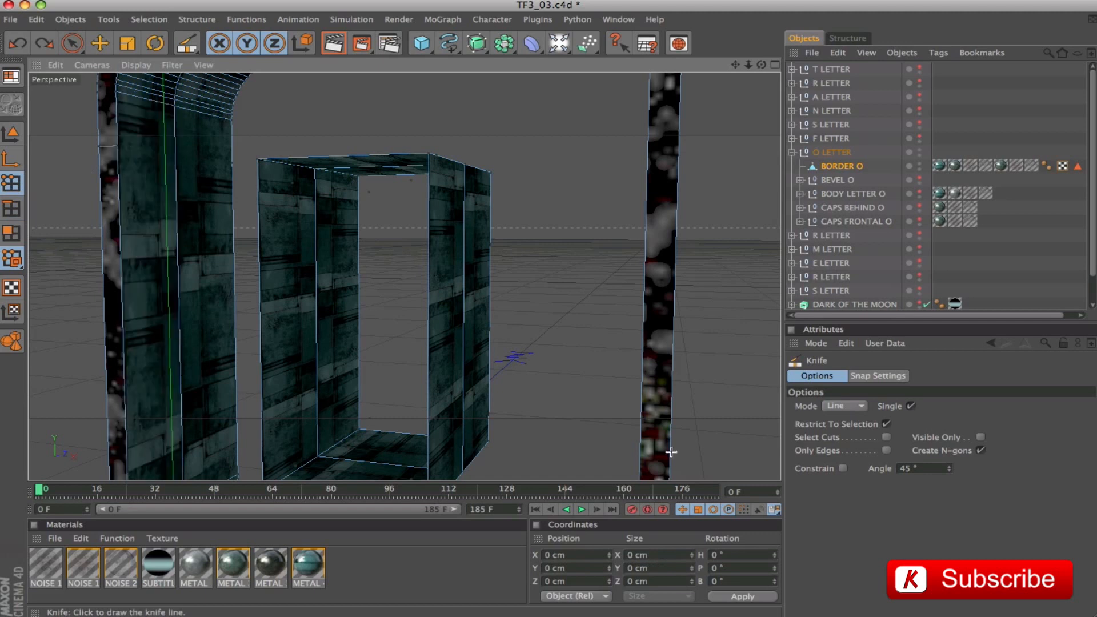
pyautogui.click(980, 437)
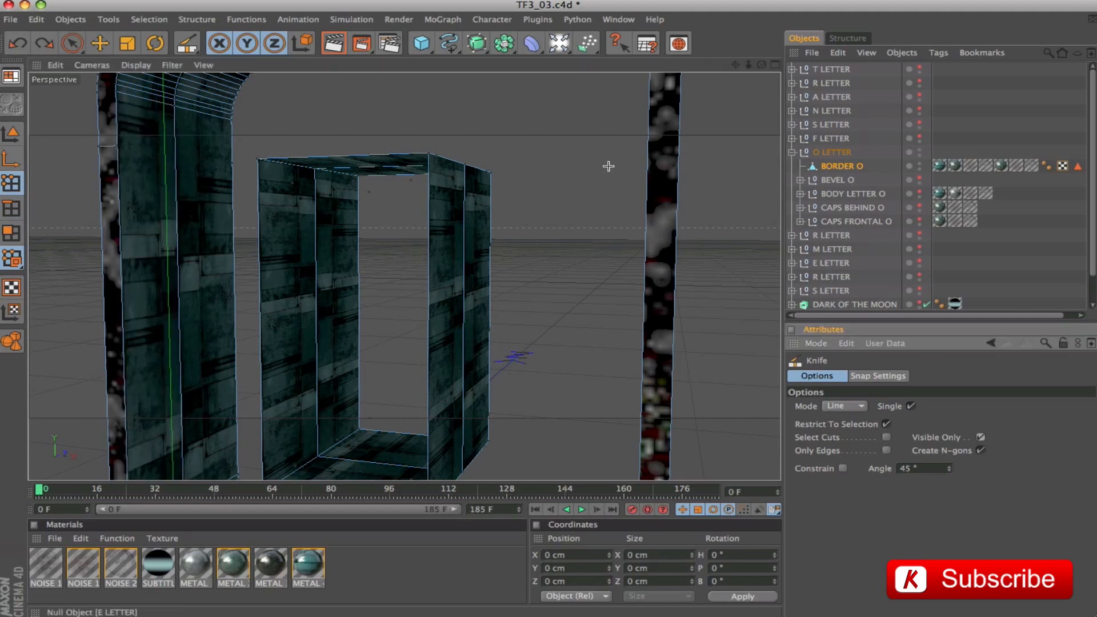
pyautogui.click(219, 165)
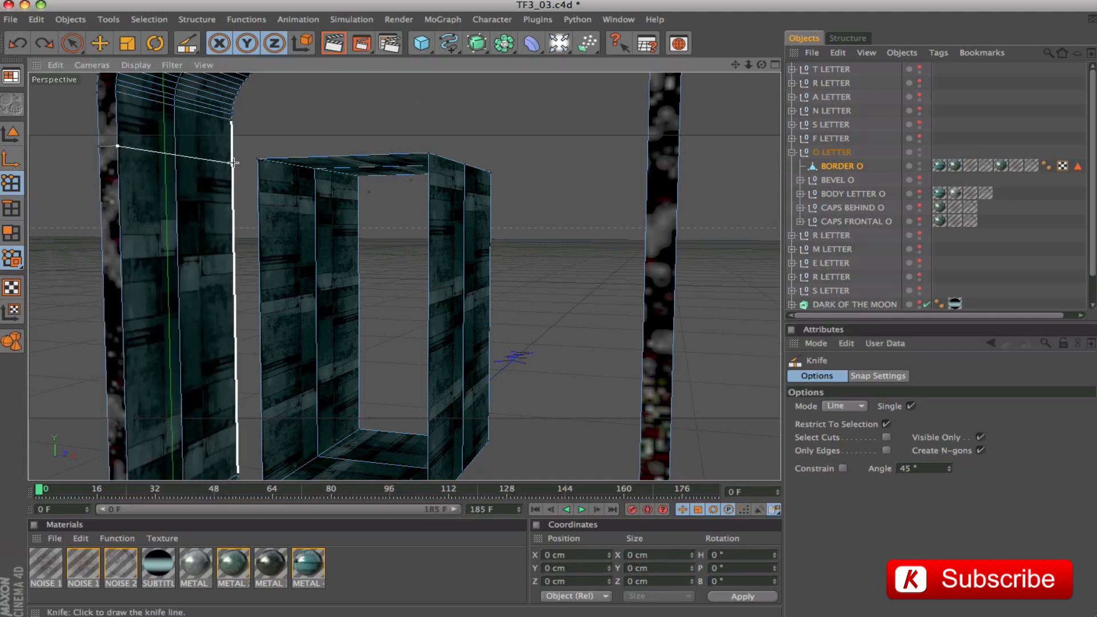
# Knife the outer side wall of BORDER O's ring between the front and back rim cuts
pyautogui.keyDown('alt'); pyautogui.moveTo(333, 130); pyautogui.dragTo(528, 120); pyautogui.keyUp('alt')
pyautogui.moveTo(736, 64); pyautogui.dragTo(942, 65)
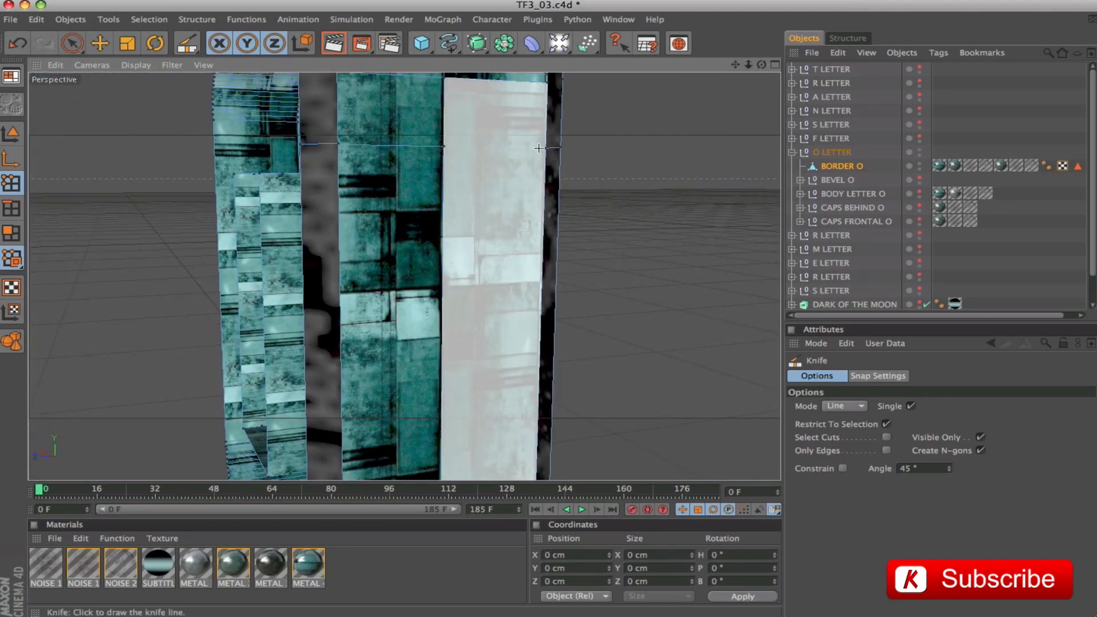
pyautogui.moveTo(546, 148); pyautogui.dragTo(448, 148)
pyautogui.keyDown('alt'); pyautogui.moveTo(657, 169); pyautogui.dragTo(596, 146); pyautogui.keyUp('alt')
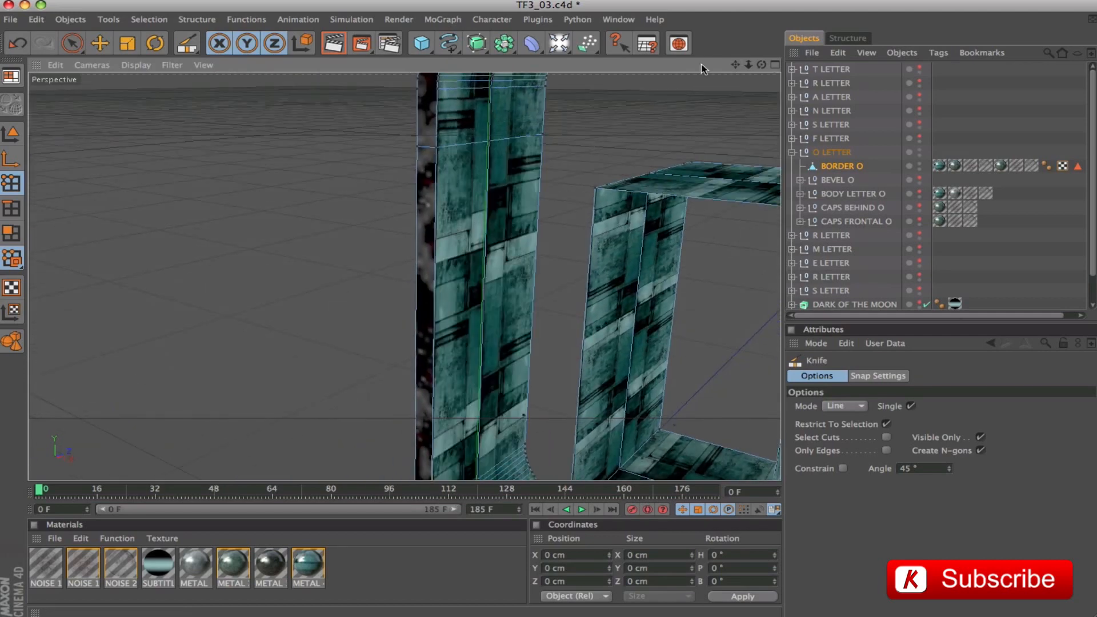
# Examine BORDER O's new side-wall cuts from several angles in edge mode
pyautogui.click(11, 208)
pyautogui.moveTo(736, 65); pyautogui.dragTo(622, 181)
pyautogui.keyDown('alt'); pyautogui.moveTo(622, 181); pyautogui.dragTo(577, 186, button='right'); pyautogui.keyUp('alt')
pyautogui.keyDown('alt'); pyautogui.moveTo(622, 181); pyautogui.dragTo(739, 163); pyautogui.keyUp('alt')
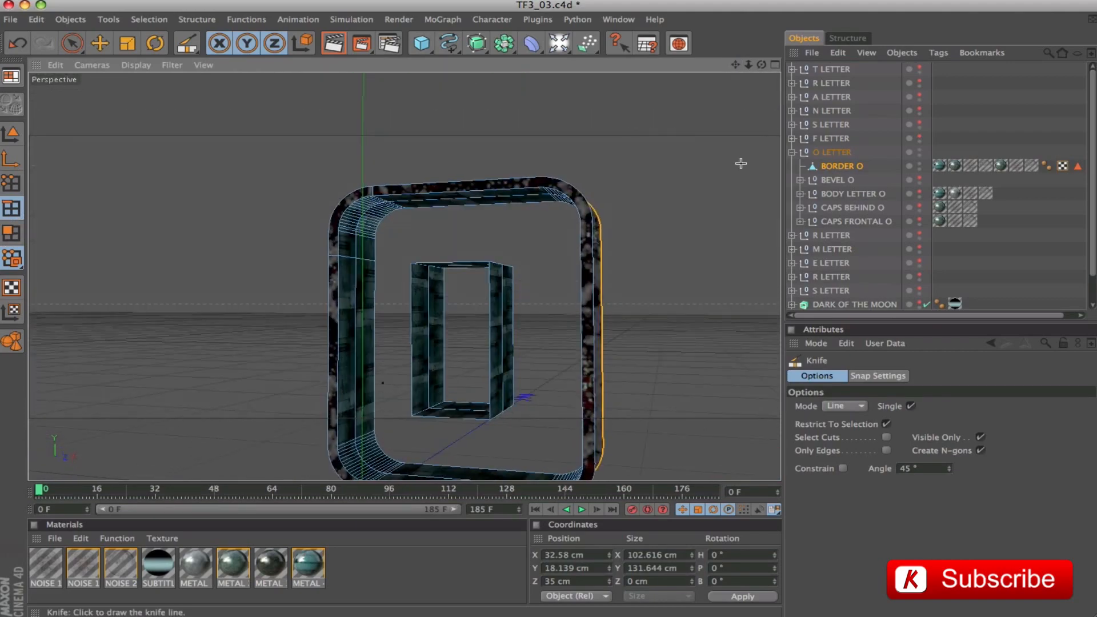
pyautogui.click(834, 171)
pyautogui.press('o')
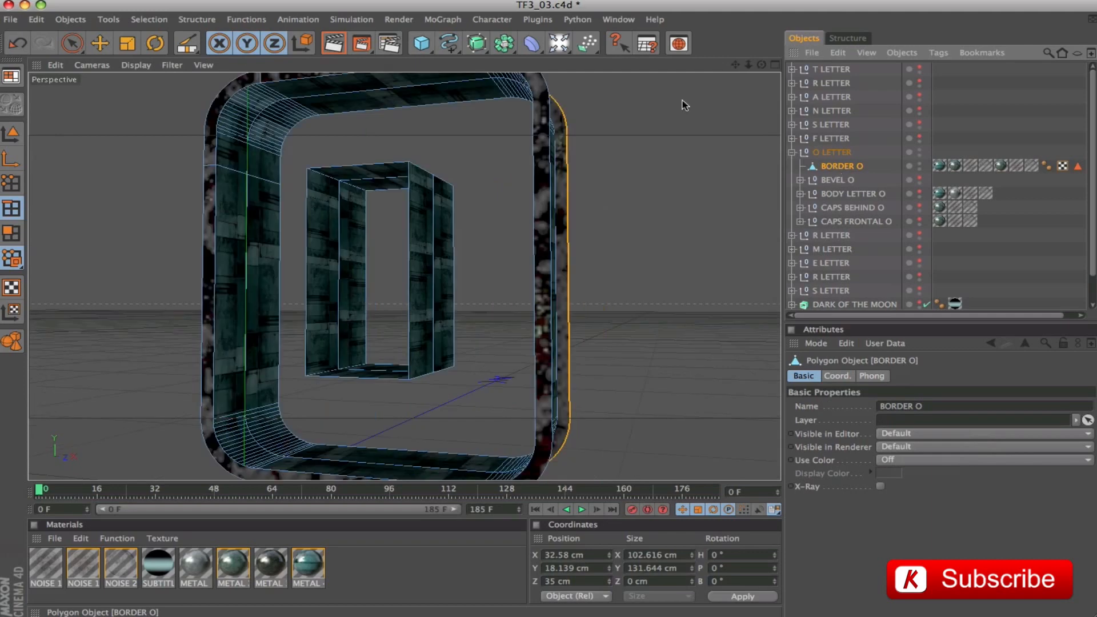
pyautogui.click(77, 41)
pyautogui.click(110, 148)
pyautogui.keyDown('alt'); pyautogui.moveTo(634, 208); pyautogui.dragTo(522, 243, button='right'); pyautogui.keyUp('alt')
pyautogui.keyDown('alt'); pyautogui.moveTo(522, 243); pyautogui.dragTo(556, 240); pyautogui.keyUp('alt')
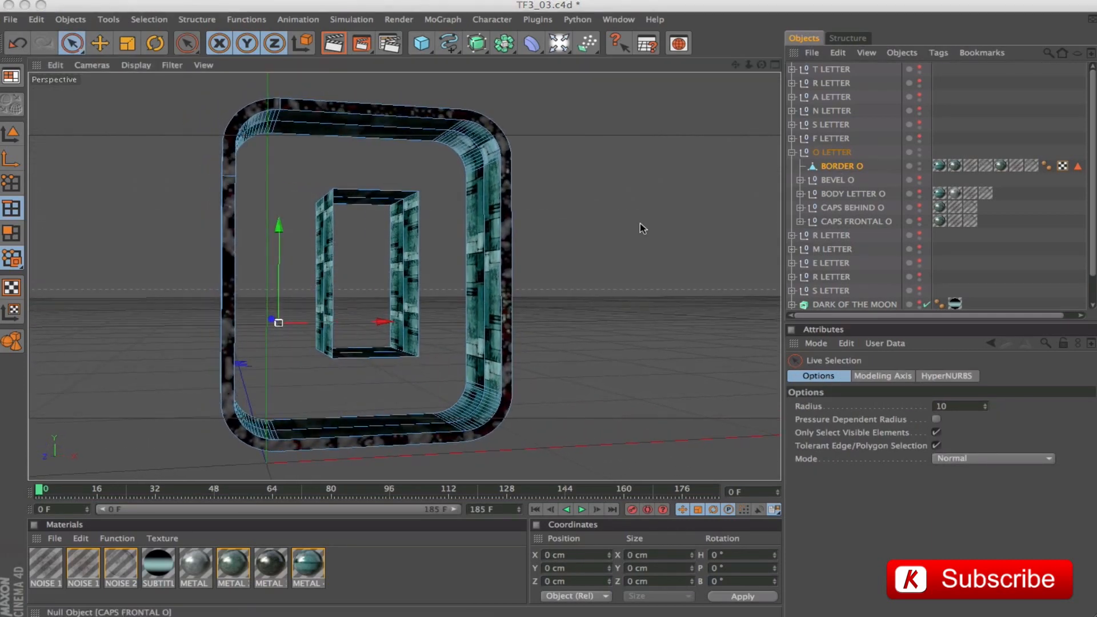
# Rectangle-select all polygons of BORDER O's upper-left rounded corner above the cut, including the hidden ones
pyautogui.moveTo(68, 50); pyautogui.dragTo(91, 60)
pyautogui.keyDown('alt'); pyautogui.moveTo(400, 286); pyautogui.dragTo(434, 286); pyautogui.keyUp('alt')
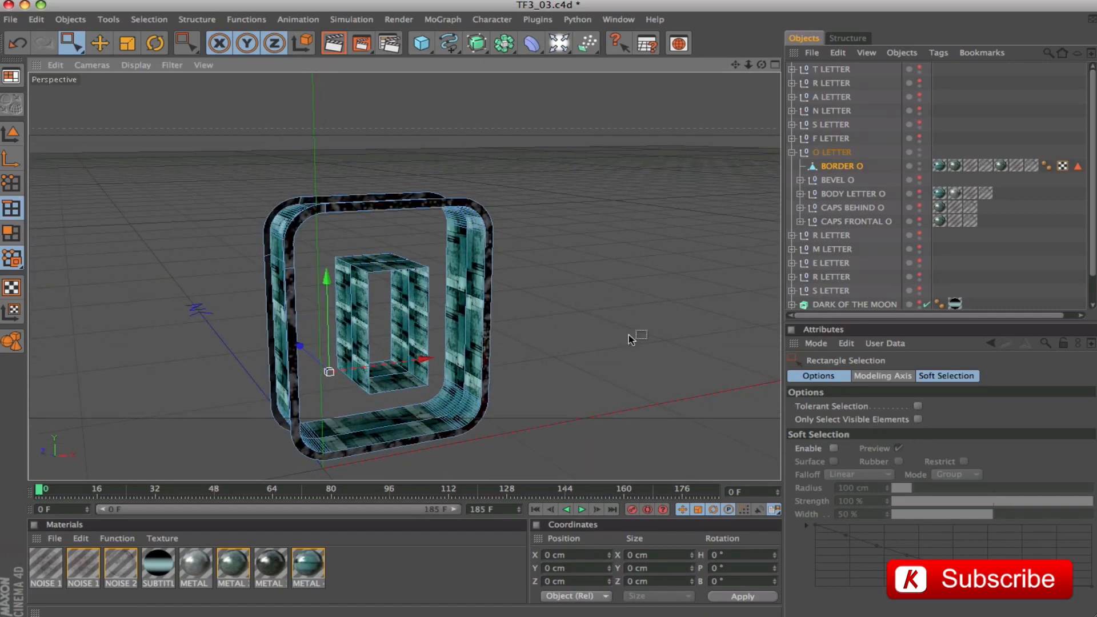
pyautogui.moveTo(214, 176); pyautogui.dragTo(324, 279)
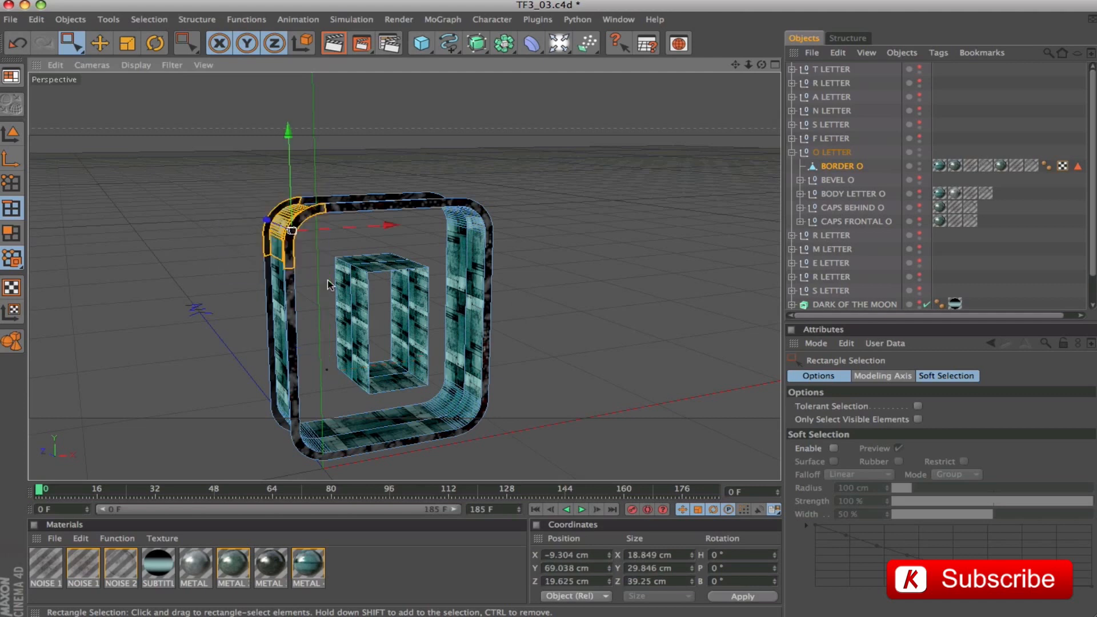
pyautogui.click(12, 233)
pyautogui.moveTo(228, 179); pyautogui.dragTo(333, 282)
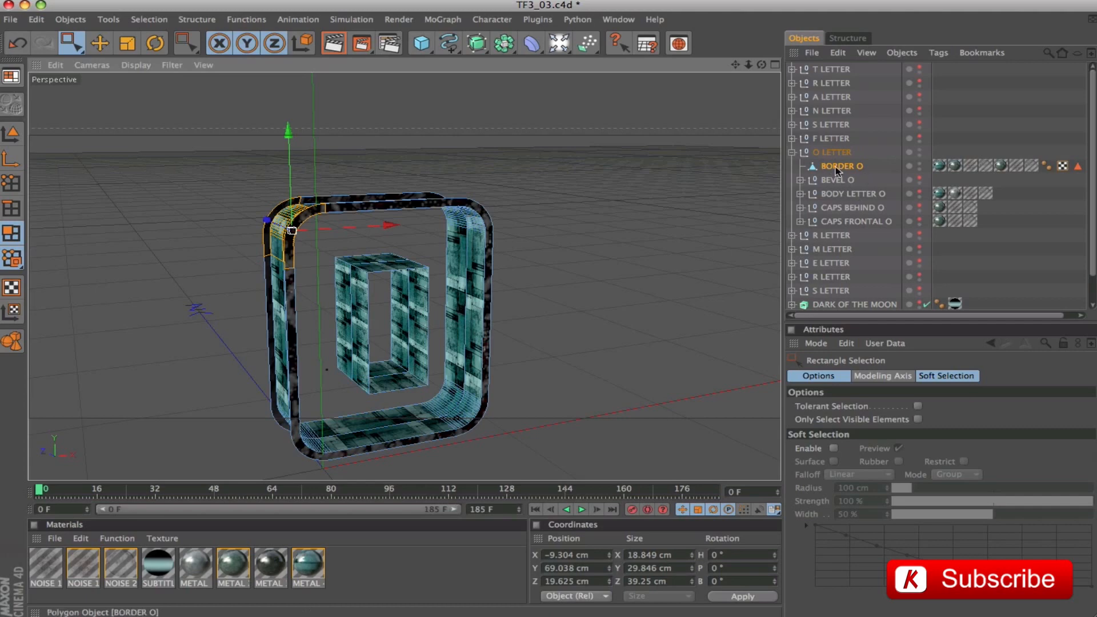
# Split the selected corner polygons into a separate object and hide the original BORDER O in the editor
pyautogui.rightClick(317, 213)
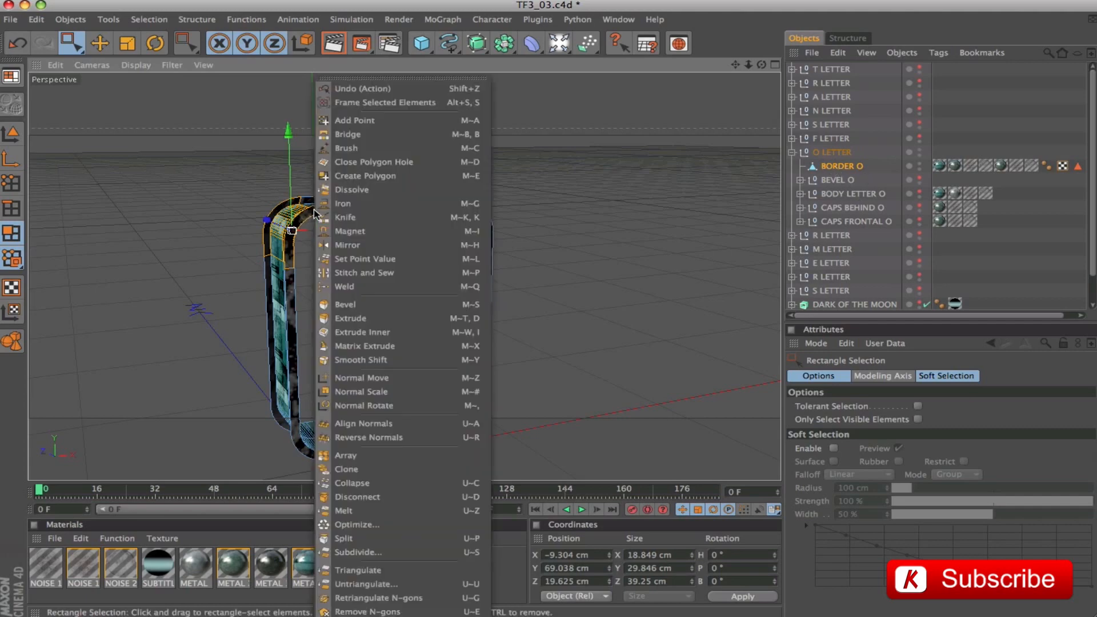
pyautogui.click(344, 539)
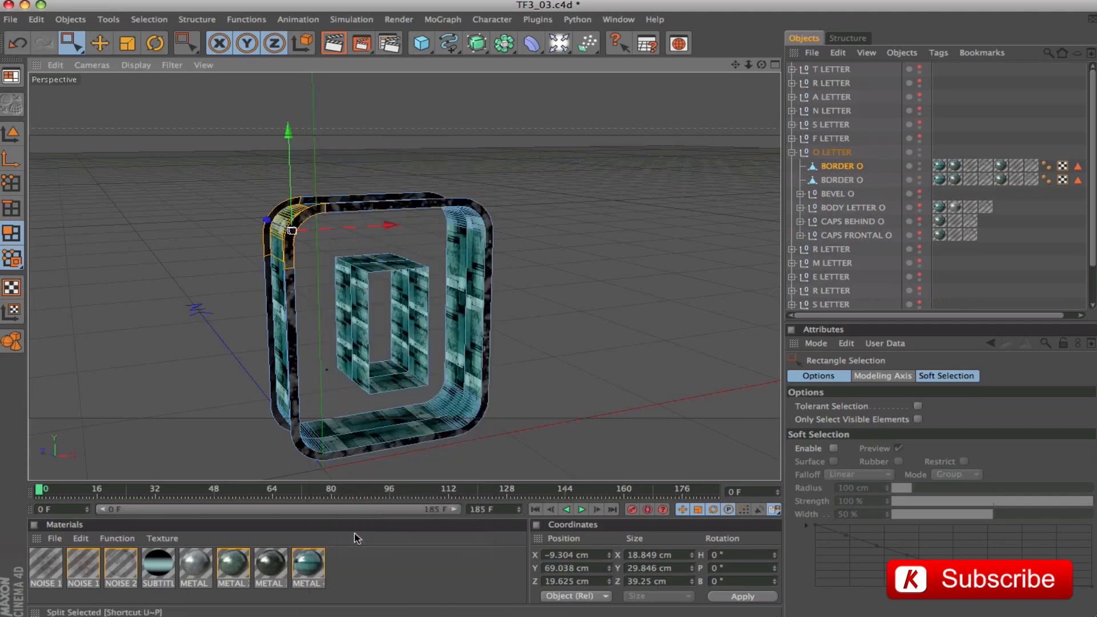
pyautogui.keyDown('alt'); pyautogui.doubleClick(920, 164); pyautogui.keyUp('alt')
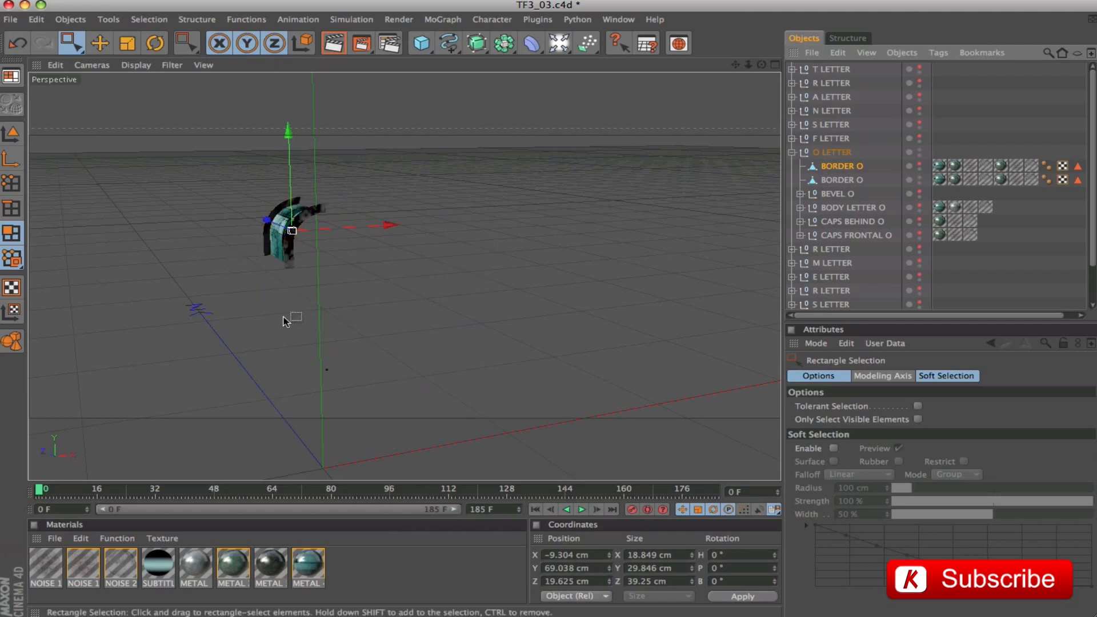
# Rename the split-off corner piece BORDER O 2 and the original ring BORDER O 1
pyautogui.doubleClick(876, 180)
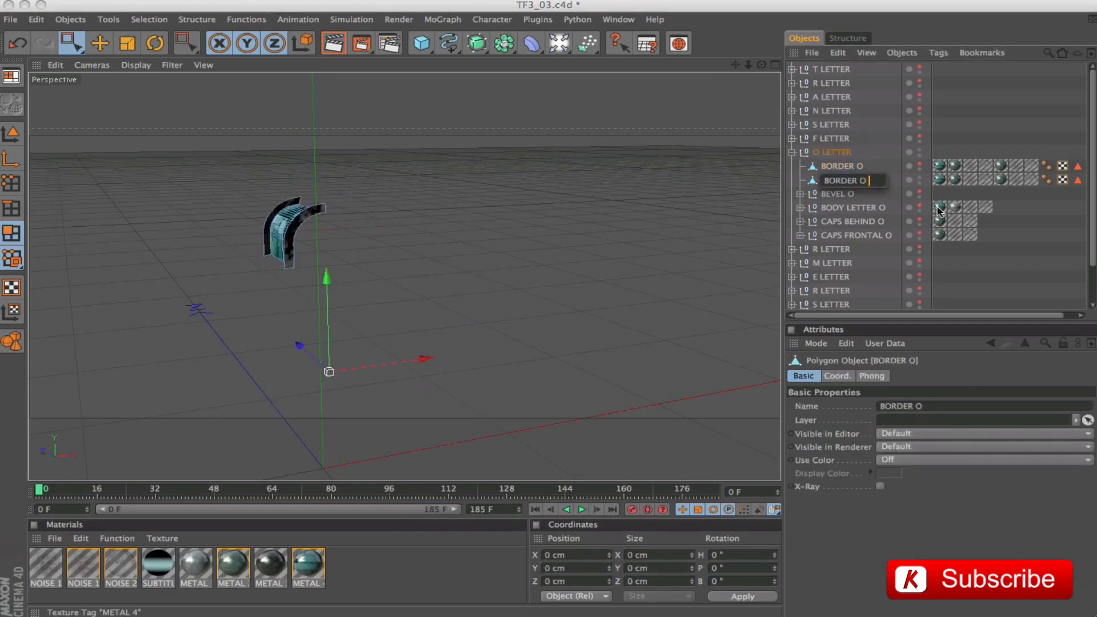
pyautogui.write('2')
pyautogui.press('Return')
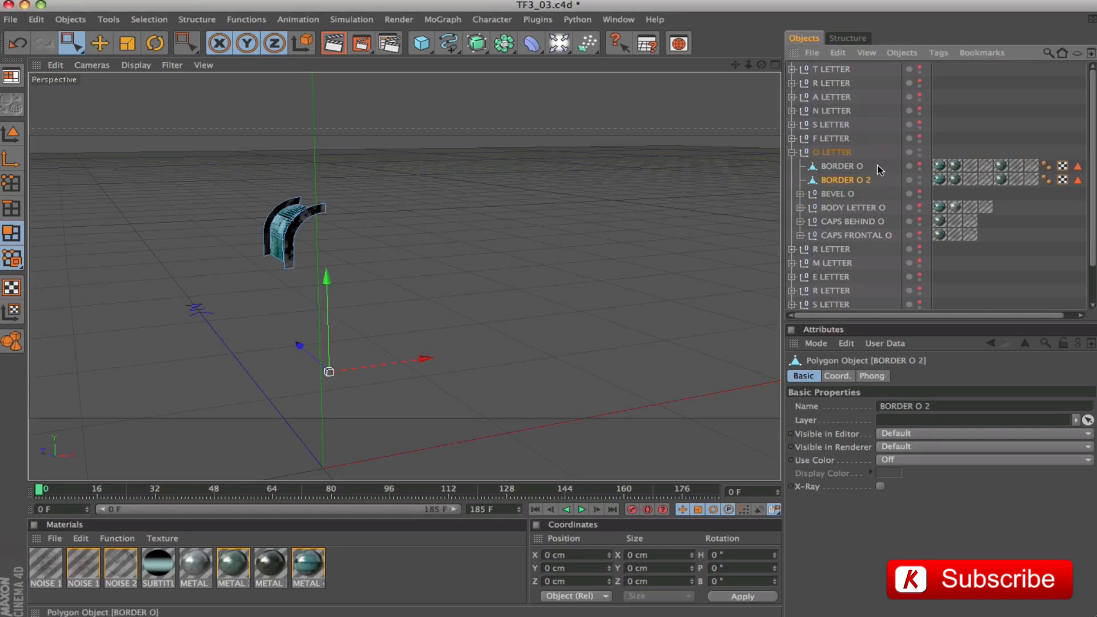
pyautogui.doubleClick(863, 166)
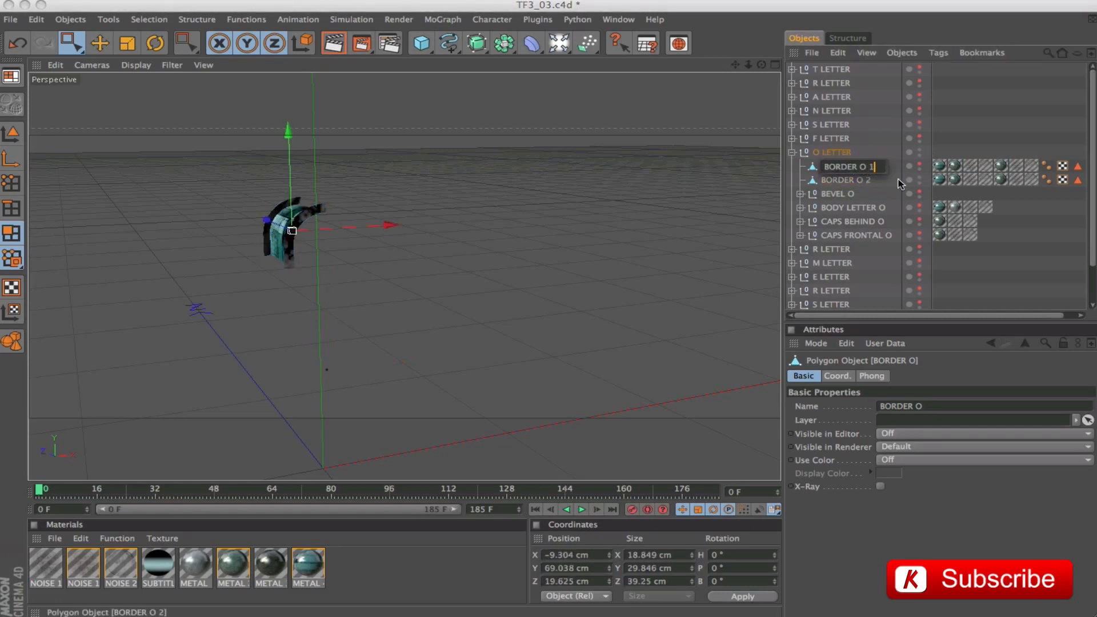
pyautogui.write('1')
pyautogui.press('Return')
# Hide BORDER O 2, show BORDER O 1 and delete its selected corner polygons
pyautogui.click(919, 180)
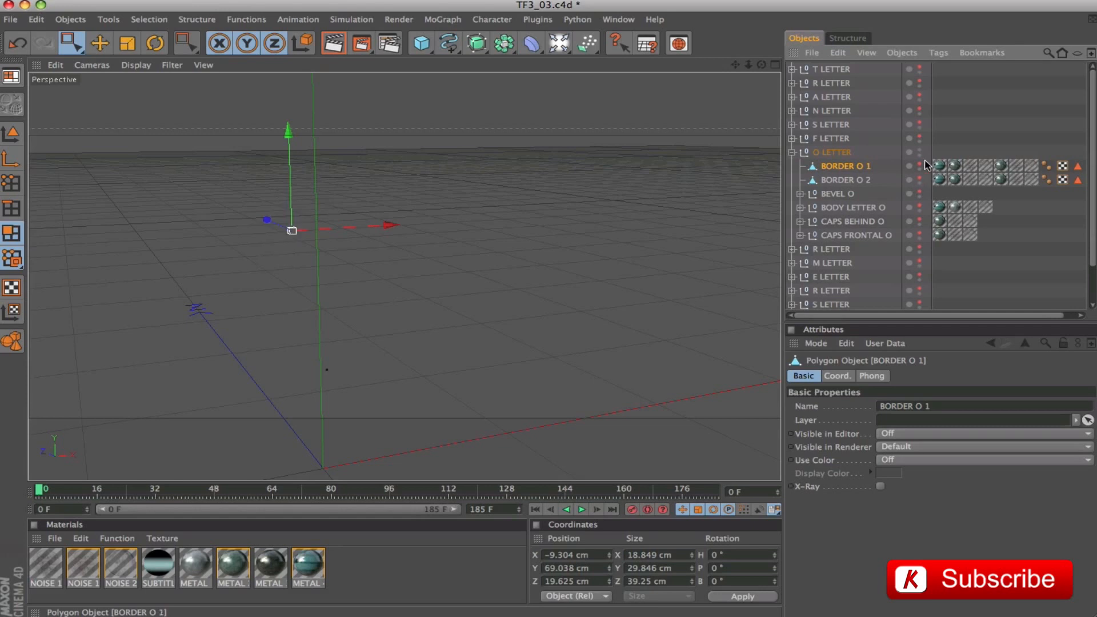
pyautogui.click(919, 166)
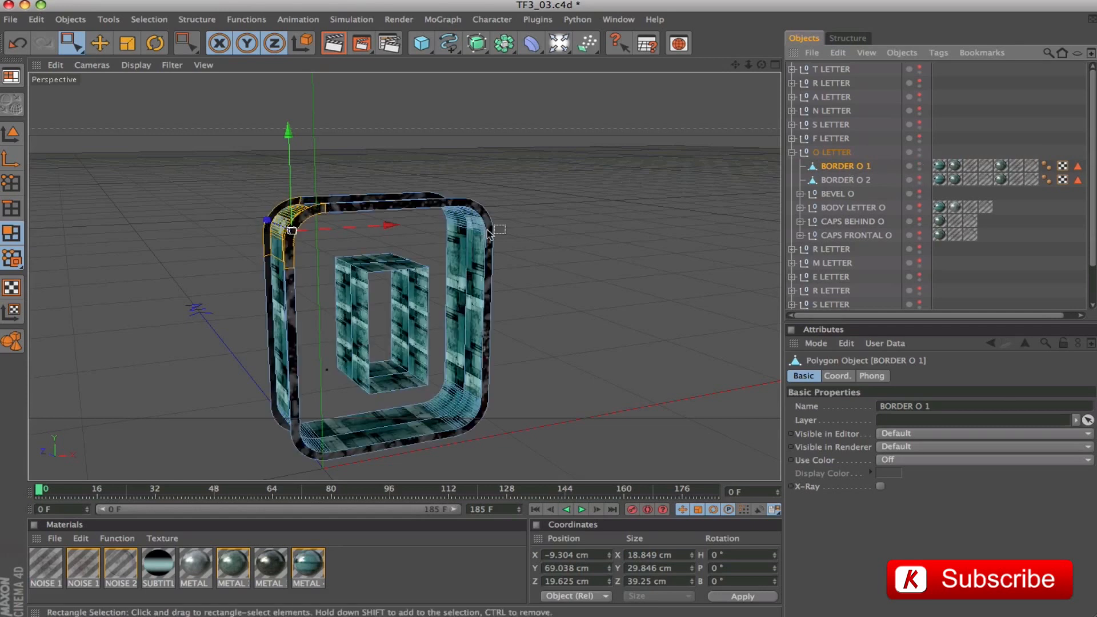
pyautogui.press('Delete')
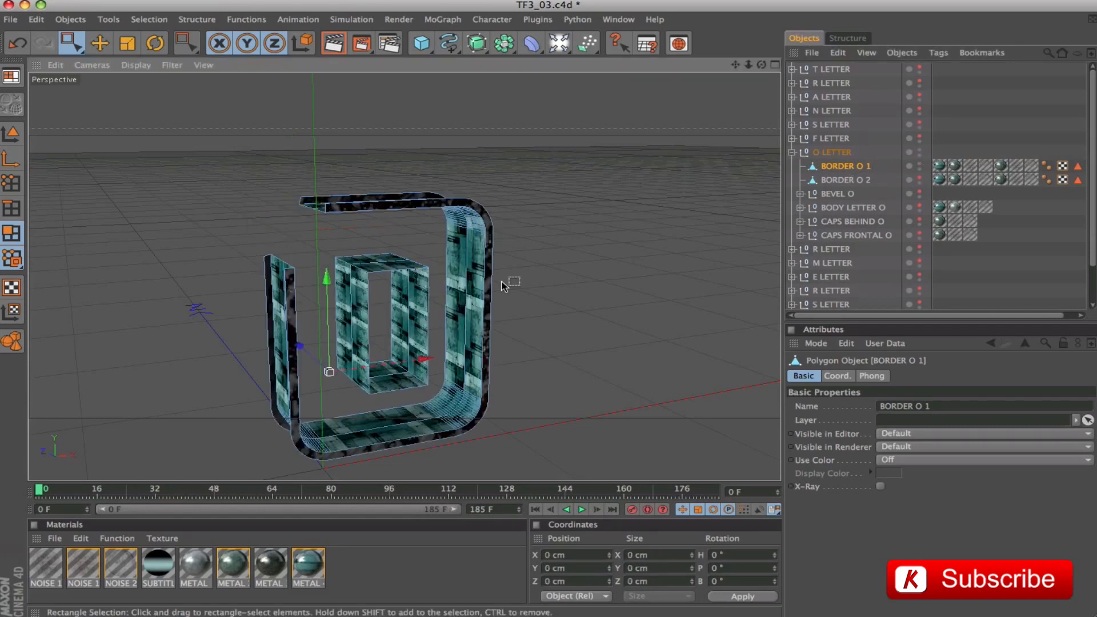
# Create an N-gon through the four corner points to cap the open upper end of BORDER O 1's left upright
pyautogui.keyDown('alt'); pyautogui.moveTo(745, 198); pyautogui.dragTo(577, 281); pyautogui.keyUp('alt')
pyautogui.keyDown('alt'); pyautogui.moveTo(578, 280); pyautogui.dragTo(771, 77, button='right'); pyautogui.keyUp('alt')
pyautogui.keyDown('alt'); pyautogui.moveTo(736, 64); pyautogui.dragTo(766, 85, button='middle'); pyautogui.keyUp('alt')
pyautogui.keyDown('alt'); pyautogui.moveTo(686, 143); pyautogui.dragTo(754, 132); pyautogui.keyUp('alt')
pyautogui.keyDown('alt'); pyautogui.moveTo(754, 131); pyautogui.dragTo(685, 188, button='right'); pyautogui.keyUp('alt')
pyautogui.keyDown('alt'); pyautogui.moveTo(710, 231); pyautogui.dragTo(672, 231); pyautogui.keyUp('alt')
pyautogui.keyDown('alt'); pyautogui.moveTo(372, 277); pyautogui.dragTo(418, 225, button='right'); pyautogui.keyUp('alt')
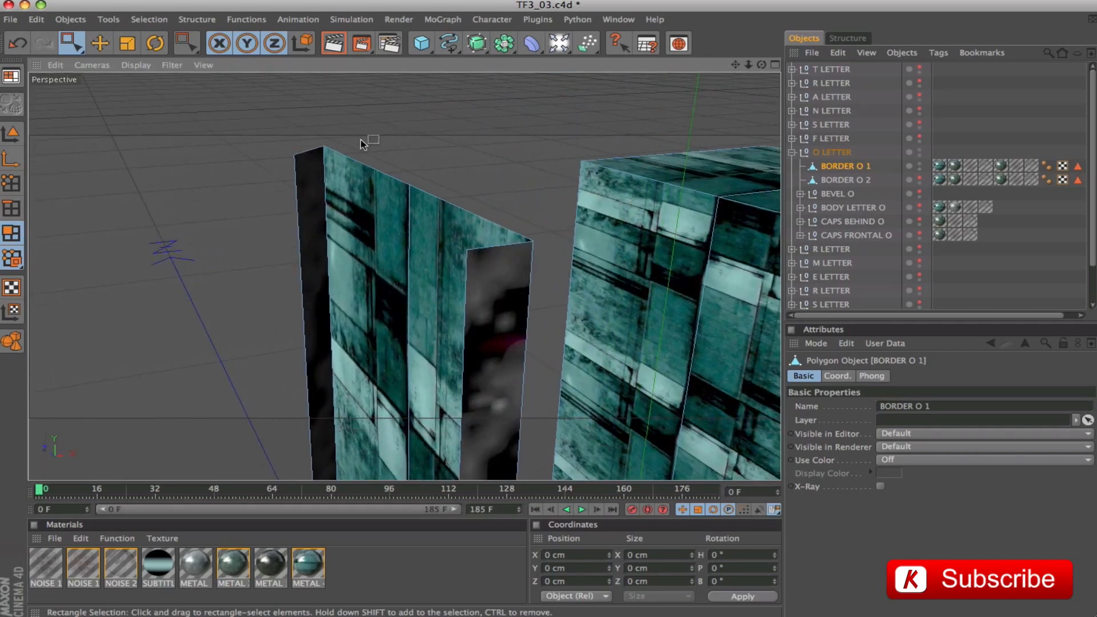
pyautogui.moveTo(72, 43); pyautogui.dragTo(87, 55)
pyautogui.click(533, 242)
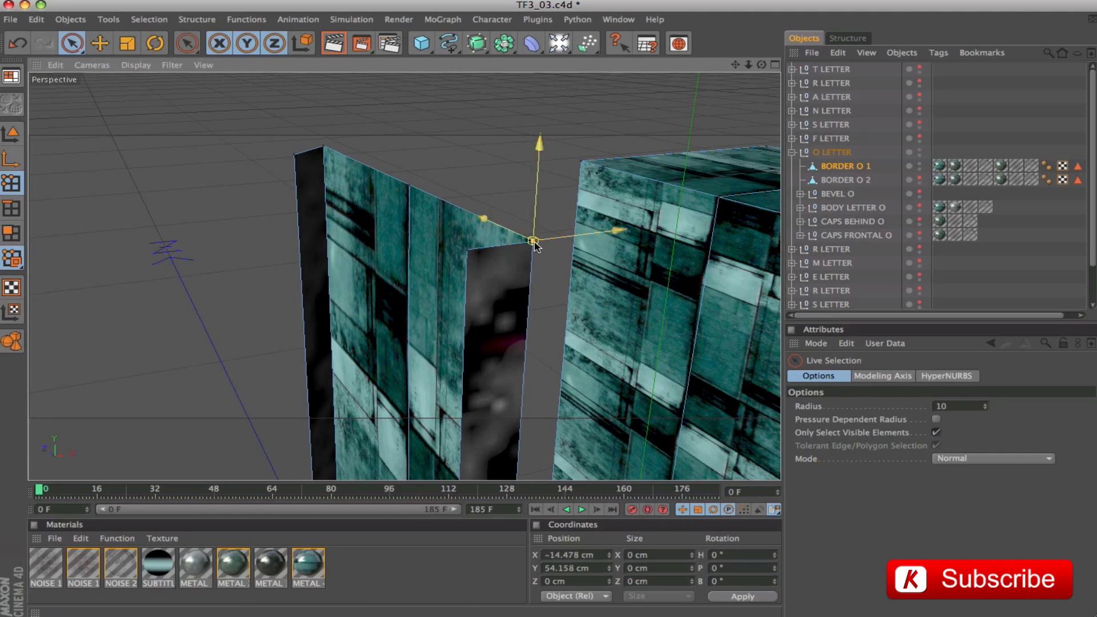
pyautogui.rightClick(535, 244)
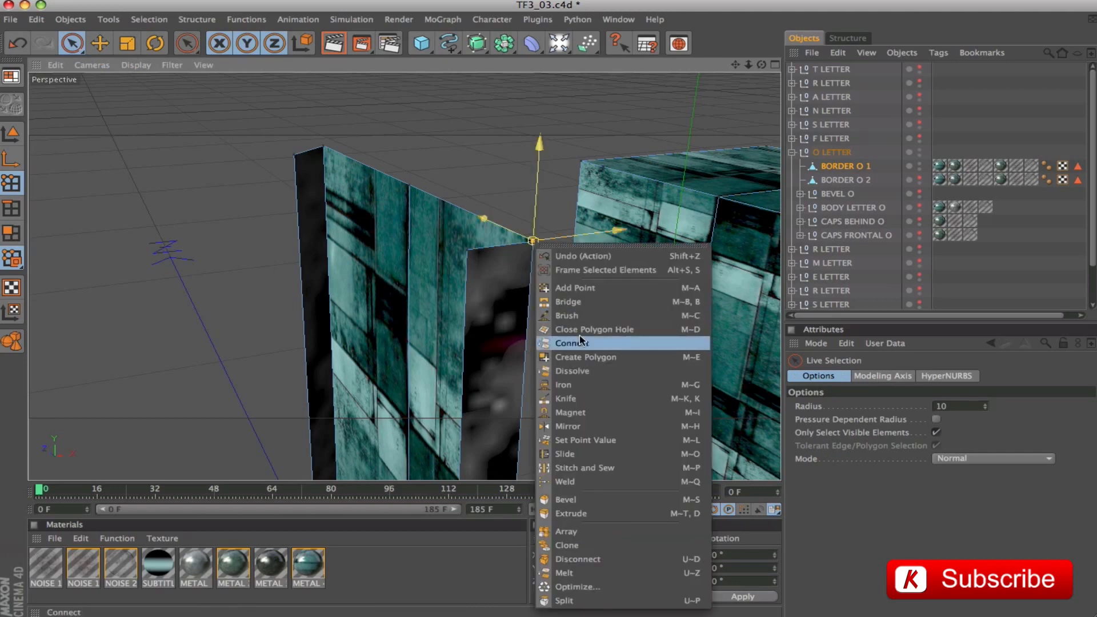
pyautogui.click(585, 357)
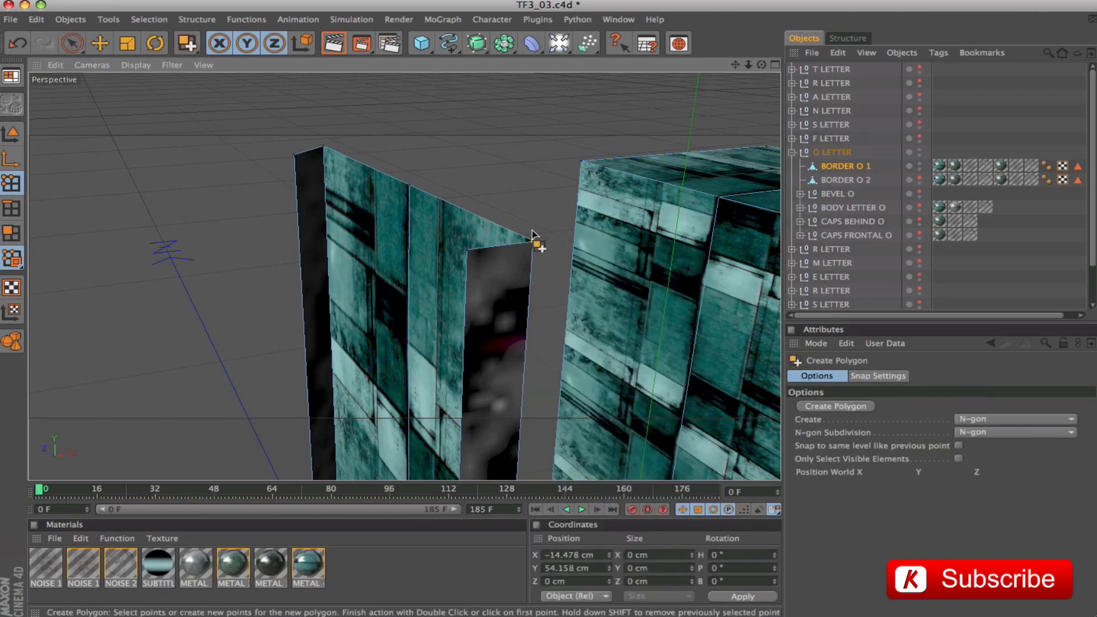
pyautogui.click(467, 250)
pyautogui.click(294, 154)
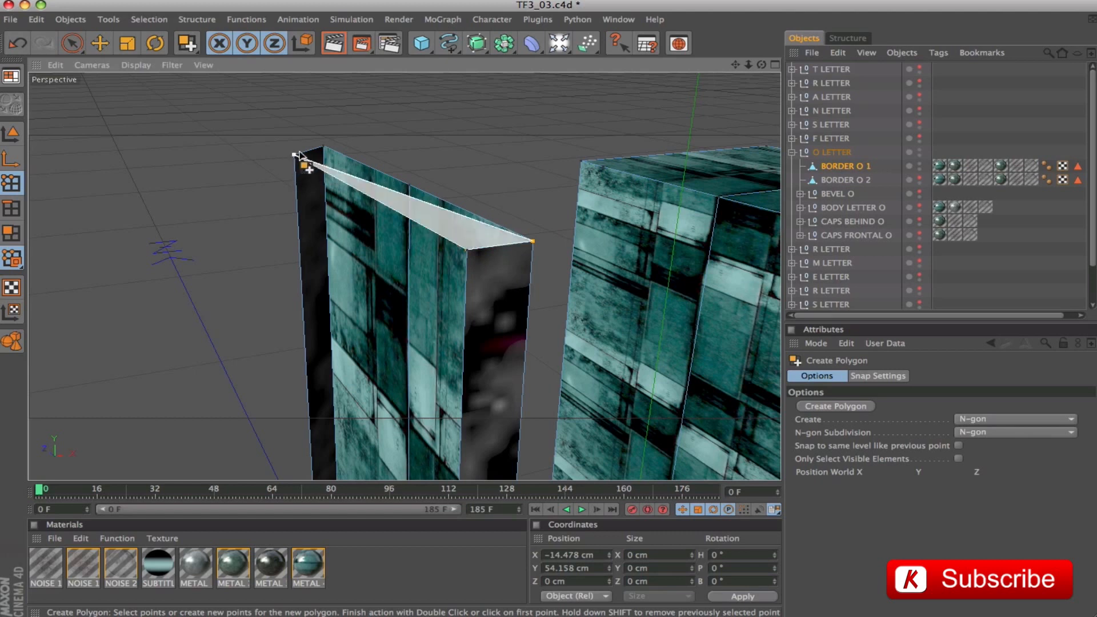
pyautogui.click(321, 145)
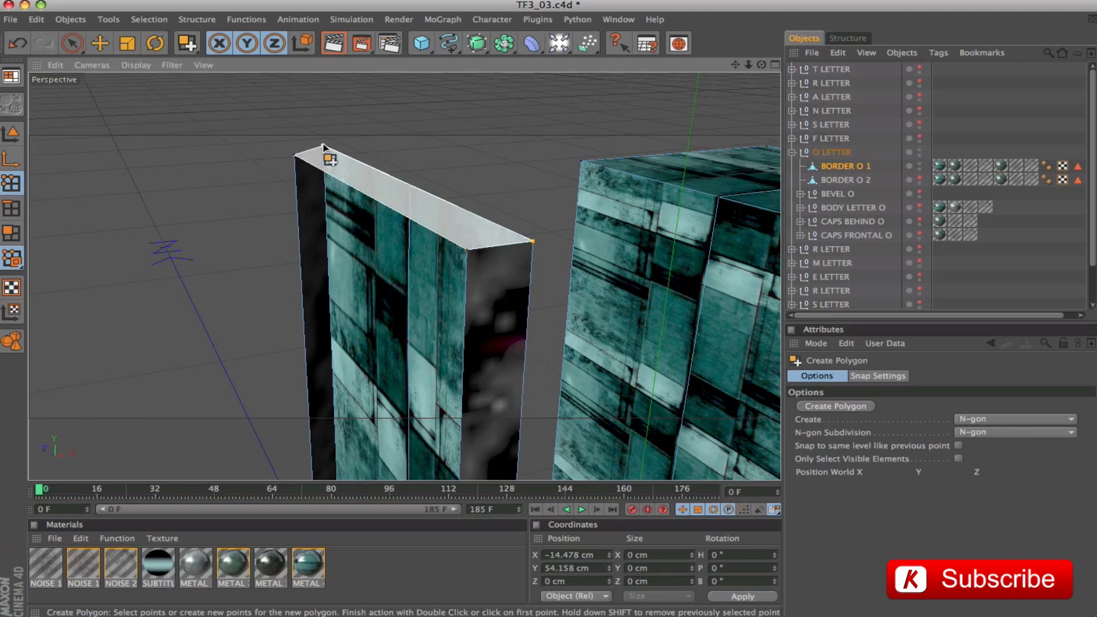
pyautogui.click(531, 241)
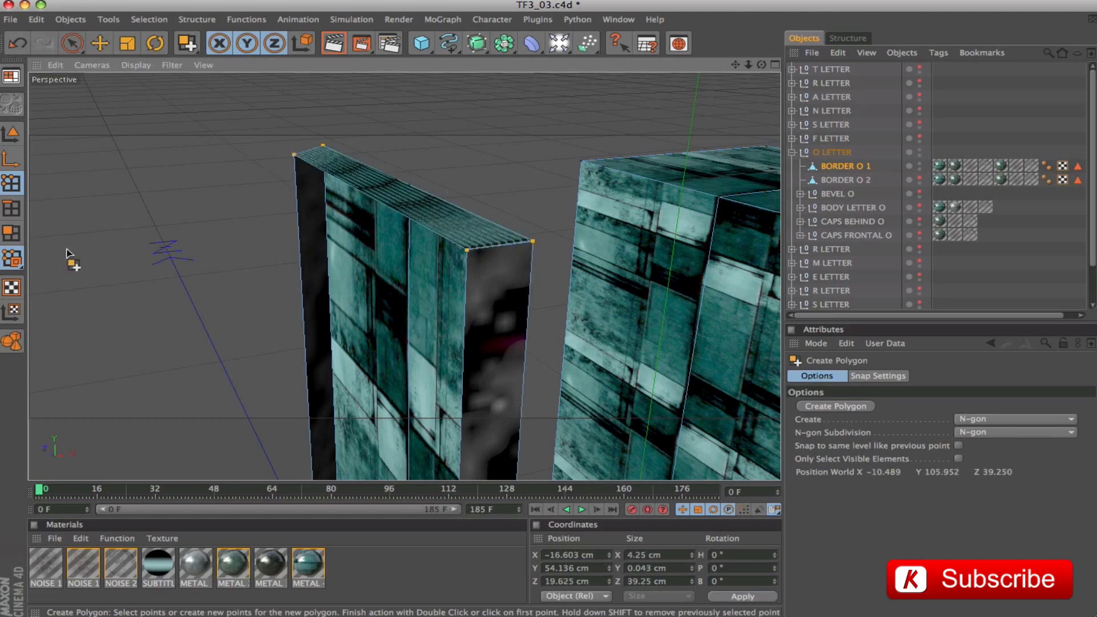
# Select the new cap polygon on BORDER O 1 and apply the METAL 4 material to it
pyautogui.click(11, 233)
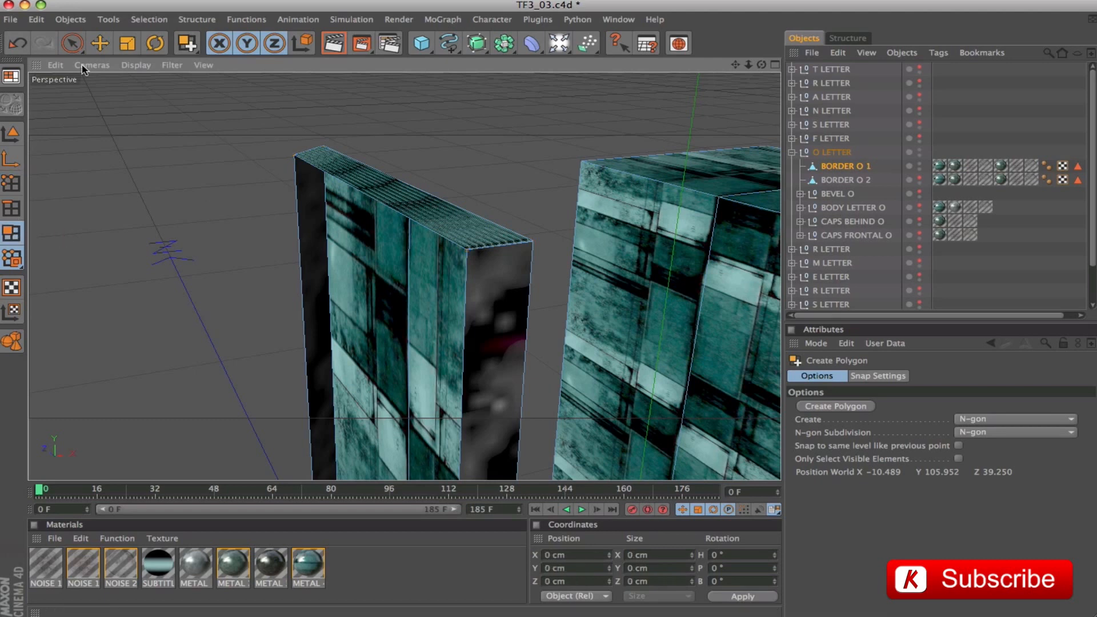
pyautogui.press('space')
pyautogui.click(438, 224)
pyautogui.click(439, 229)
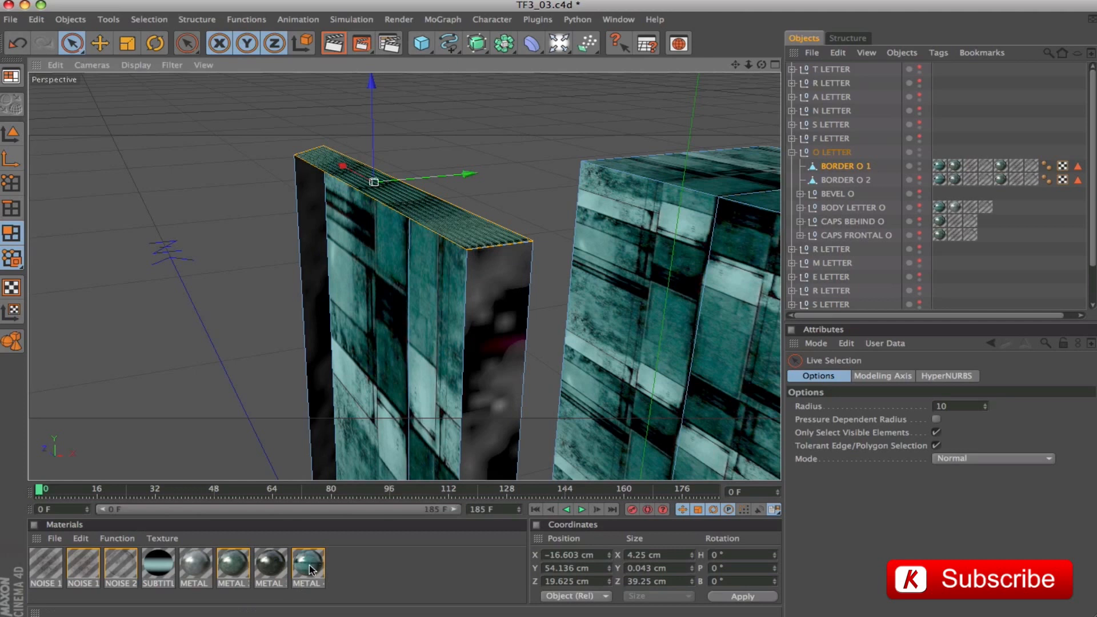
pyautogui.moveTo(307, 567); pyautogui.dragTo(468, 225)
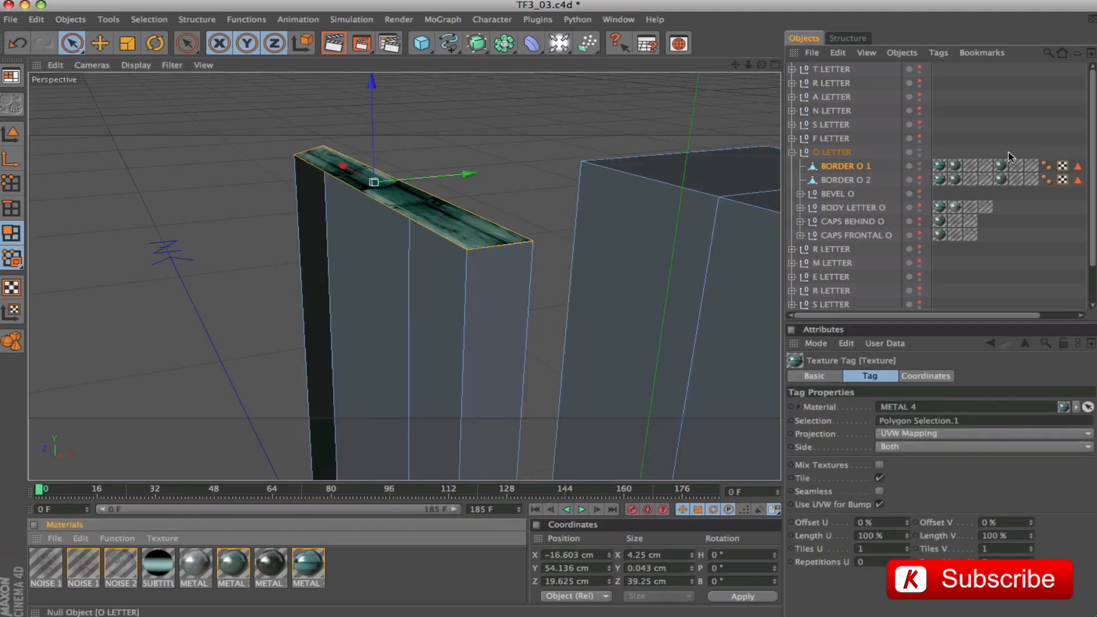
pyautogui.moveTo(784, 86); pyautogui.dragTo(703, 87)
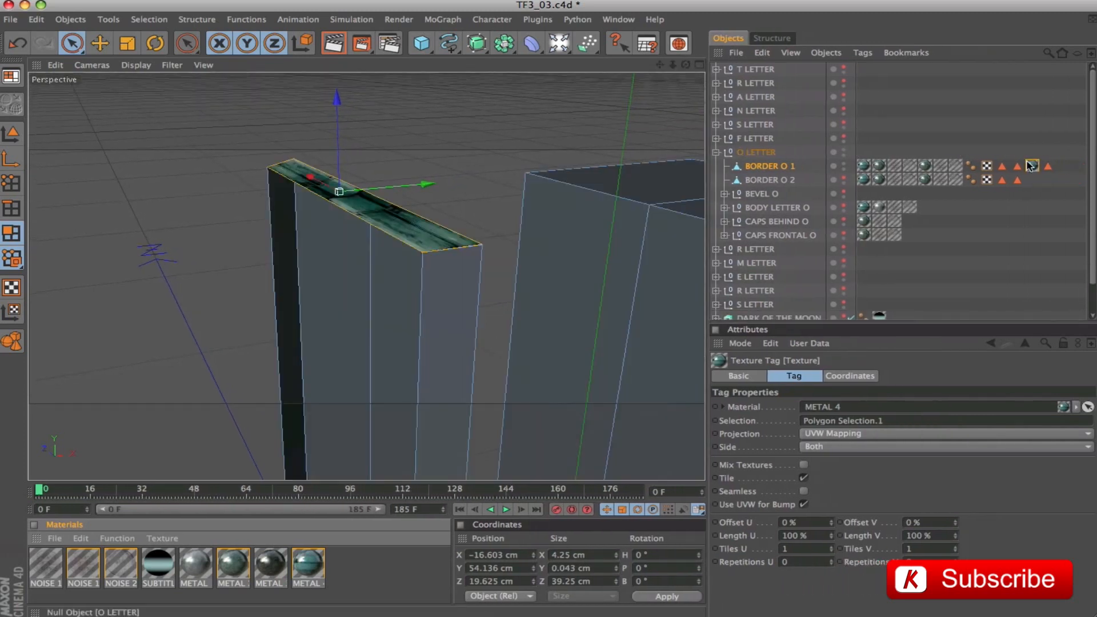
# Set Length U to 180% on the METAL 4 texture of BORDER O 1's cap polygon
pyautogui.moveTo(820, 538); pyautogui.dragTo(770, 536)
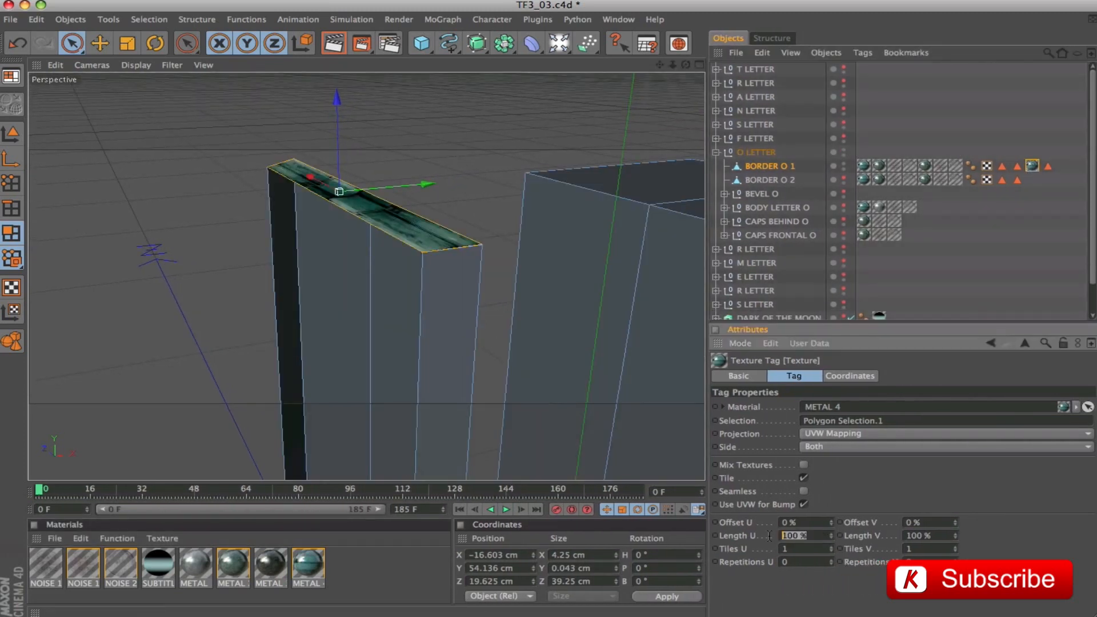
pyautogui.write('180')
pyautogui.press('Return')
pyautogui.scroll(5, 400, 223)
pyautogui.keyDown('alt'); pyautogui.moveTo(455, 189); pyautogui.dragTo(456, 206); pyautogui.keyUp('alt')
pyautogui.keyDown('alt'); pyautogui.moveTo(677, 324); pyautogui.dragTo(623, 234); pyautogui.keyUp('alt')
pyautogui.click(781, 179)
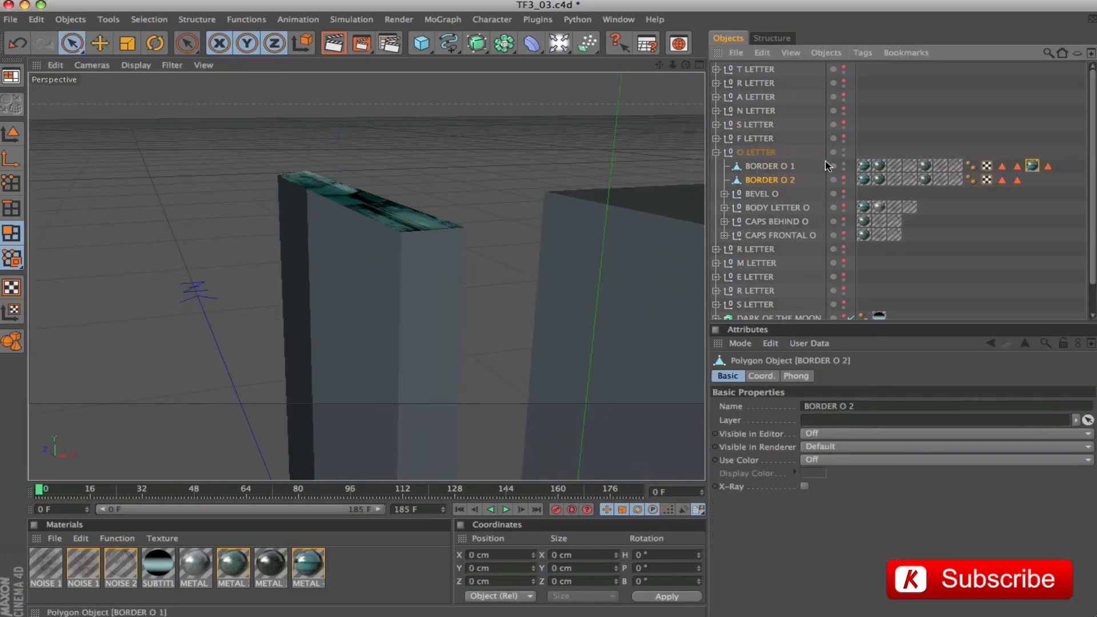
pyautogui.click(787, 167)
pyautogui.click(878, 166)
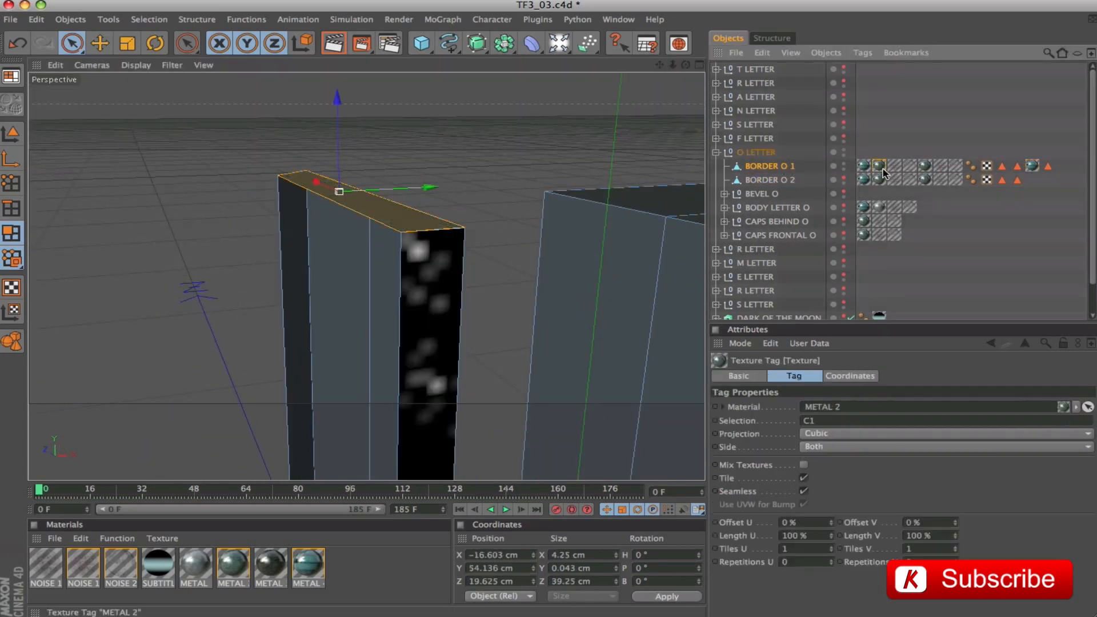
pyautogui.click(502, 189)
pyautogui.keyDown('alt'); pyautogui.moveTo(502, 188); pyautogui.dragTo(566, 216); pyautogui.keyUp('alt')
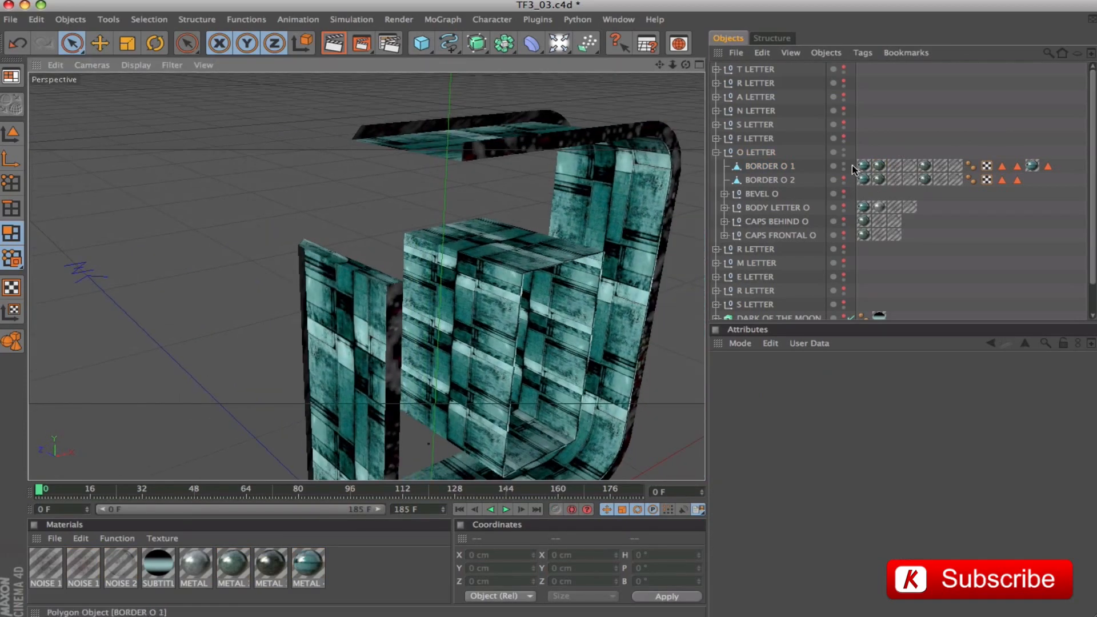
# Hide BORDER O 1, show BORDER O 2 and select it with its open lower end in view
pyautogui.moveTo(843, 164); pyautogui.dragTo(842, 179)
pyautogui.click(844, 179)
pyautogui.keyDown('alt'); pyautogui.moveTo(622, 183); pyautogui.dragTo(591, 76); pyautogui.keyUp('alt')
pyautogui.moveTo(659, 64); pyautogui.dragTo(654, 7)
pyautogui.scroll(10, 663, 69)
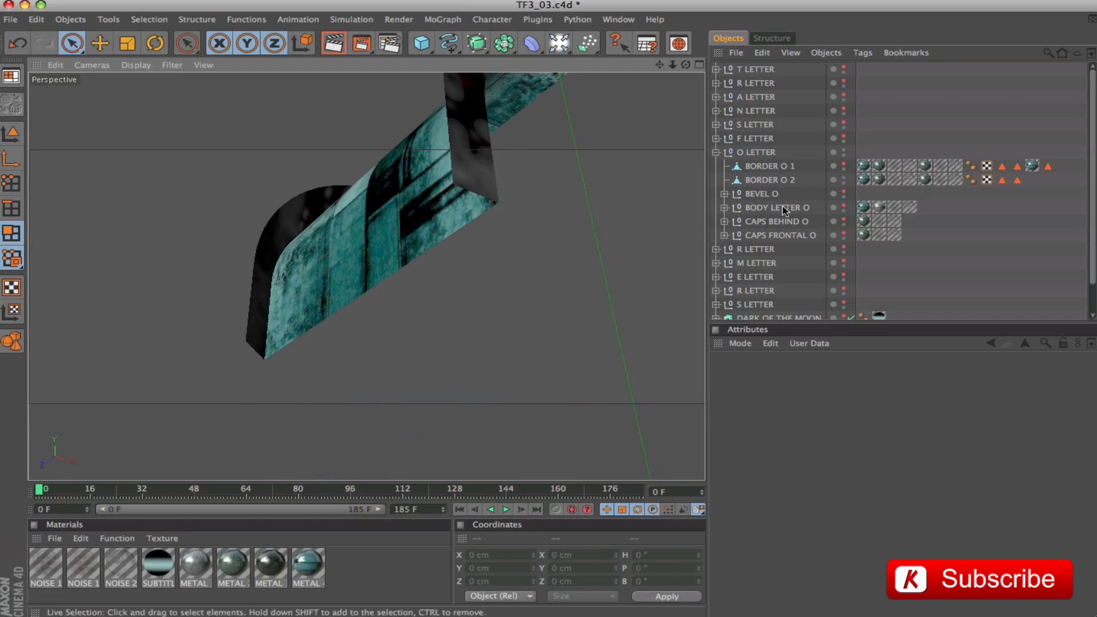
pyautogui.click(782, 180)
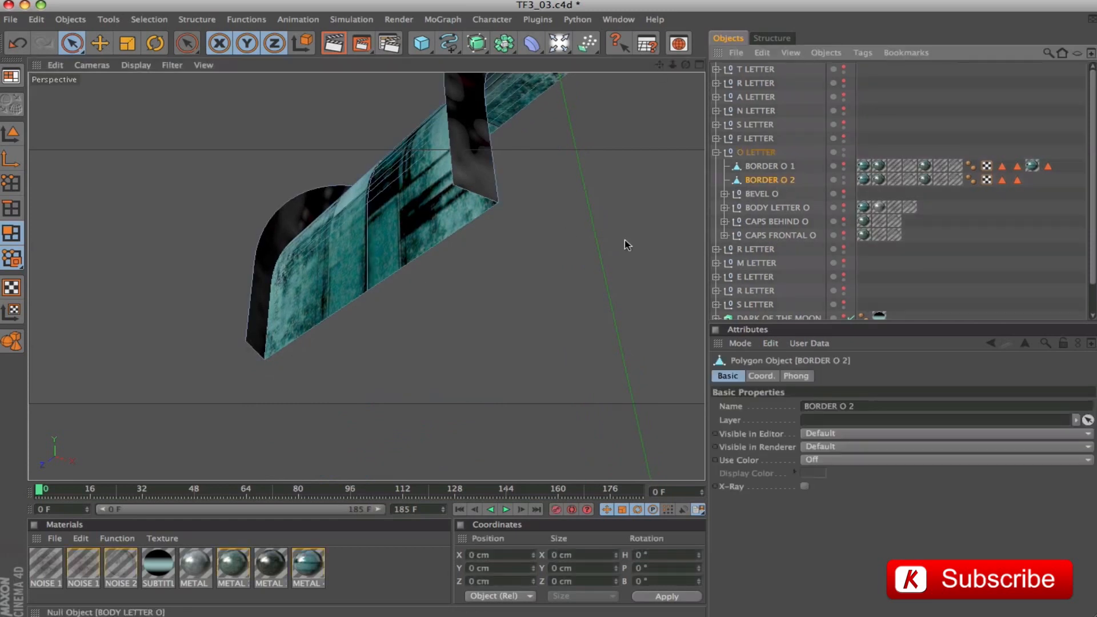
# Create an N-gon through the four corner points to cap the open lower end of BORDER O 2
pyautogui.click(17, 182)
pyautogui.click(499, 203)
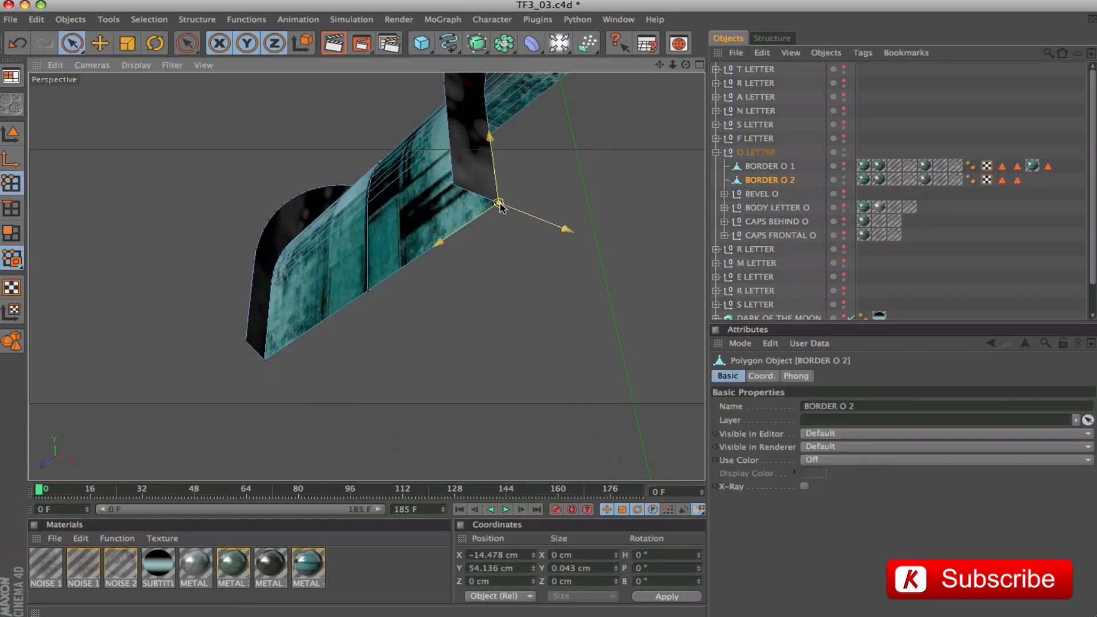
pyautogui.rightClick(499, 205)
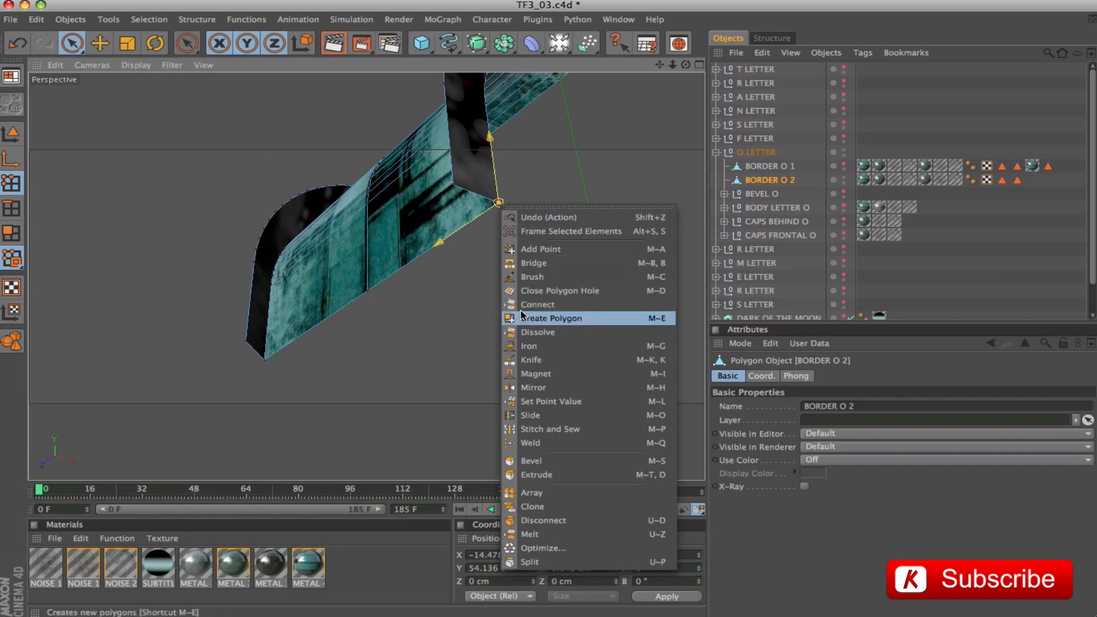
pyautogui.click(552, 319)
pyautogui.click(454, 185)
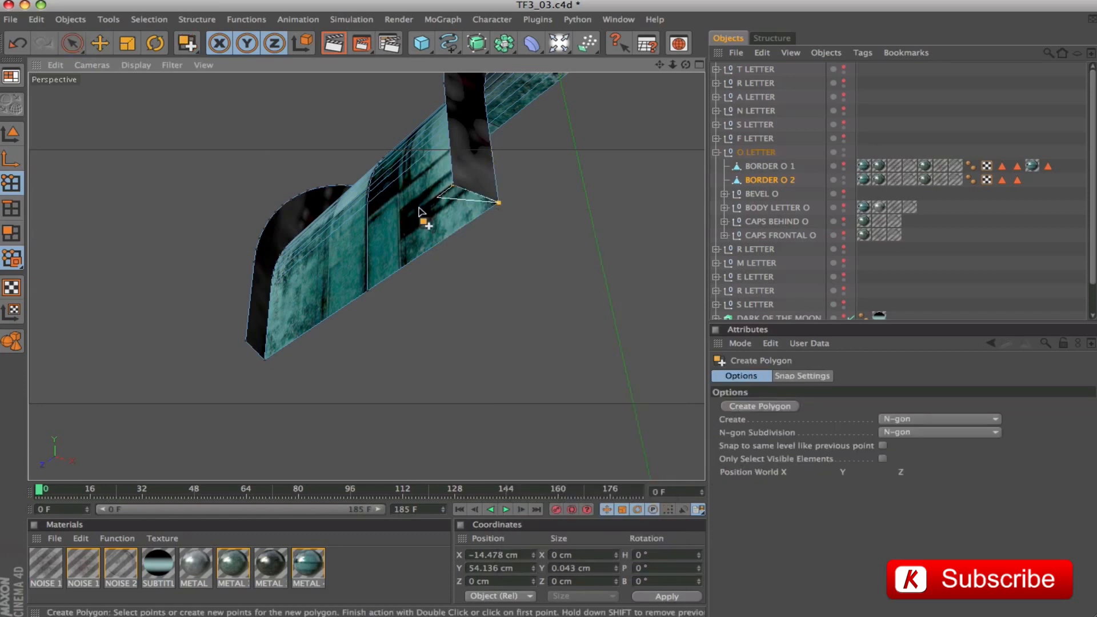
pyautogui.click(246, 342)
pyautogui.click(264, 361)
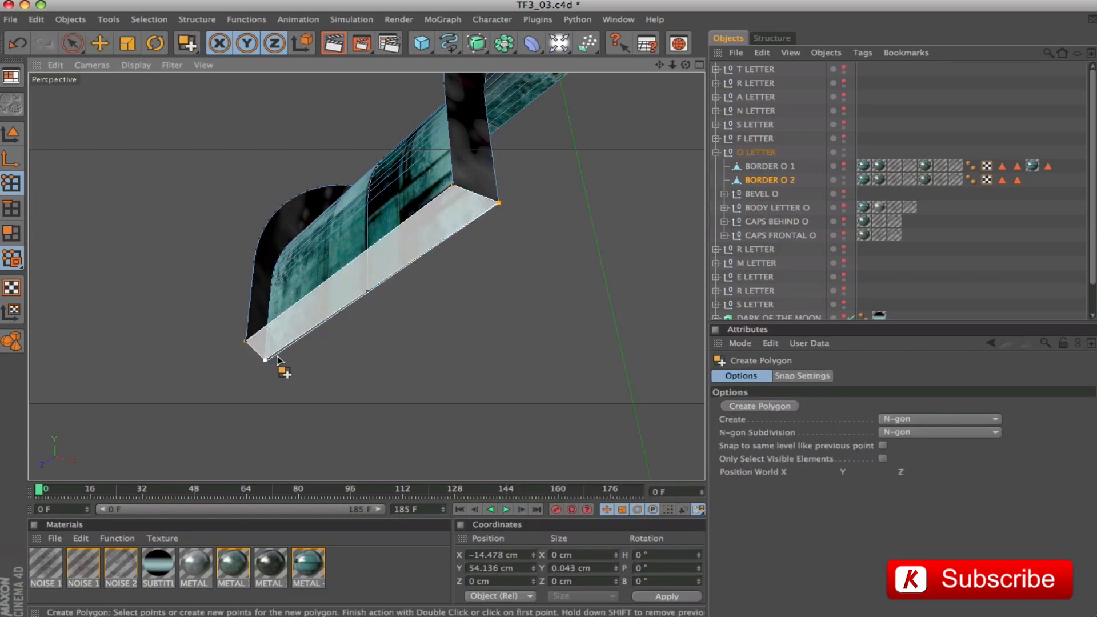
pyautogui.doubleClick(498, 203)
pyautogui.click(499, 203)
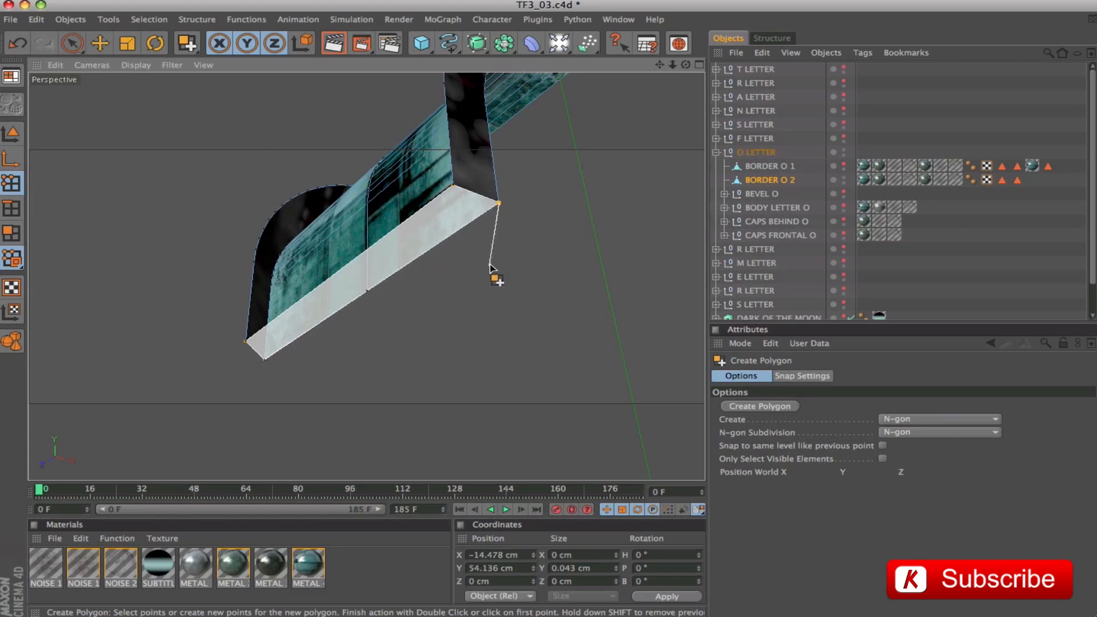
pyautogui.click(454, 186)
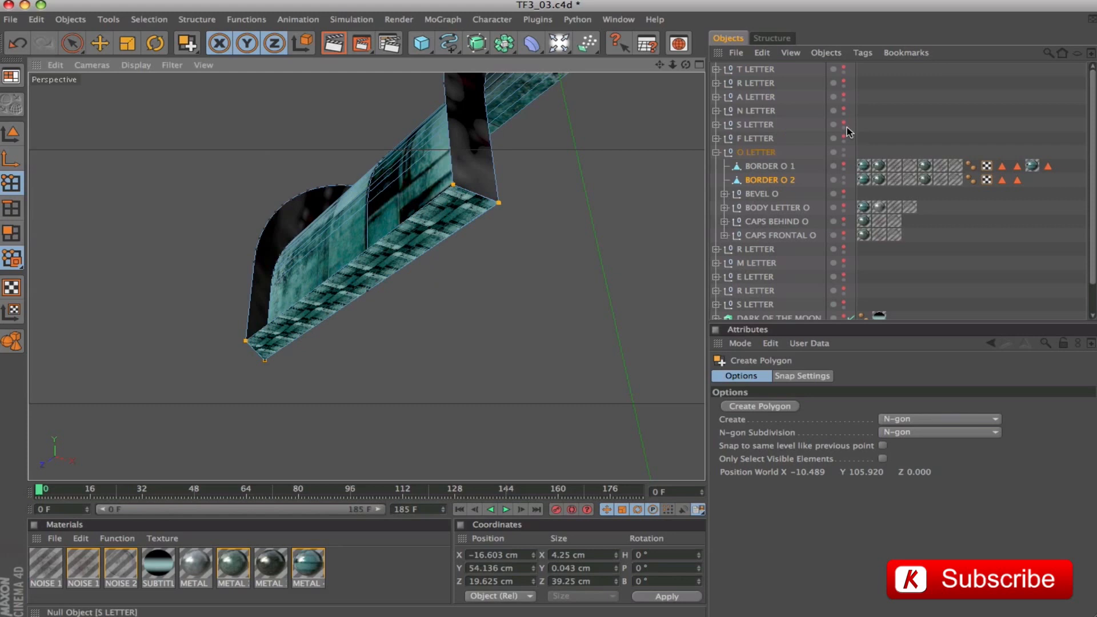
# Select the new cap polygon on BORDER O 2 and apply the METAL 4 material to it
pyautogui.click(12, 234)
pyautogui.click(72, 44)
pyautogui.click(404, 261)
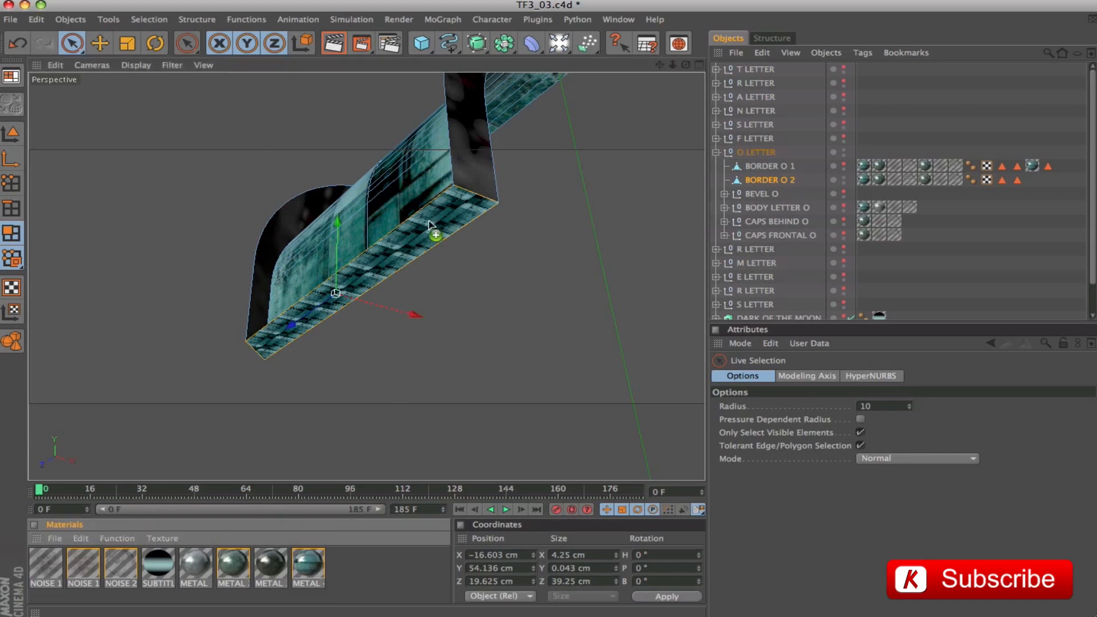
pyautogui.moveTo(430, 224); pyautogui.dragTo(428, 220)
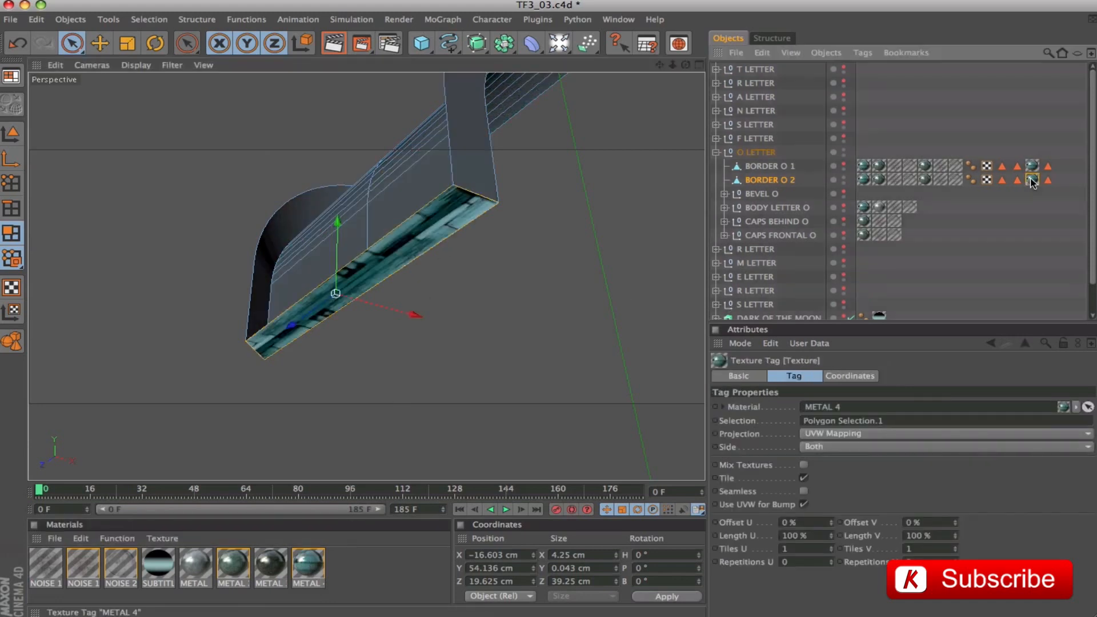
# Set Length V to 180% on the METAL 4 texture of BORDER O 2's cap polygon
pyautogui.click(939, 537)
pyautogui.write('18')
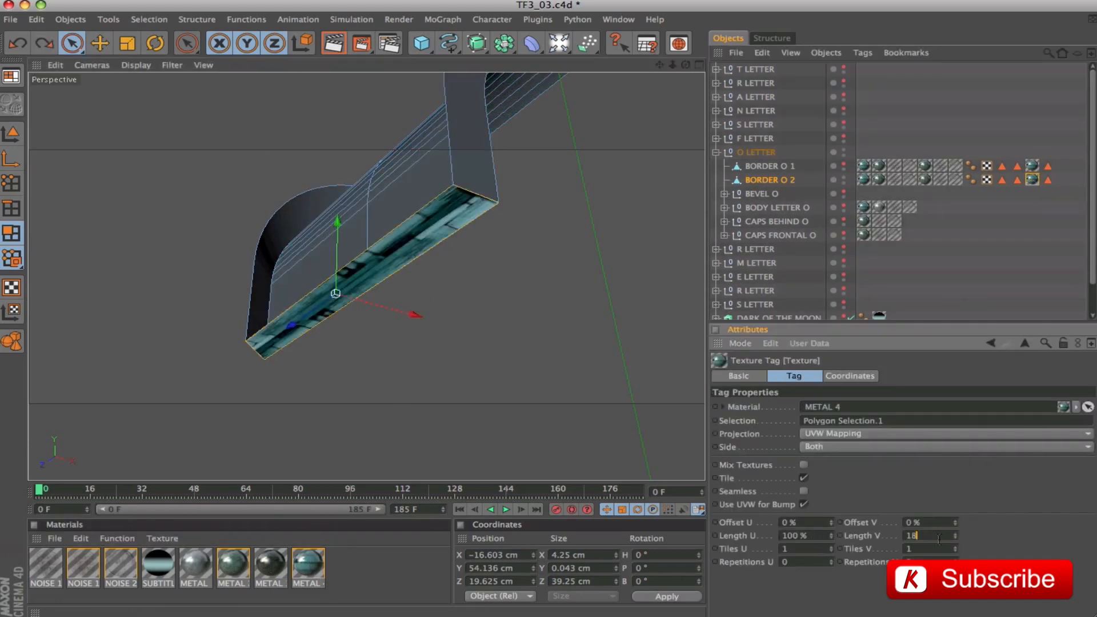
pyautogui.write('0')
pyautogui.press('Return')
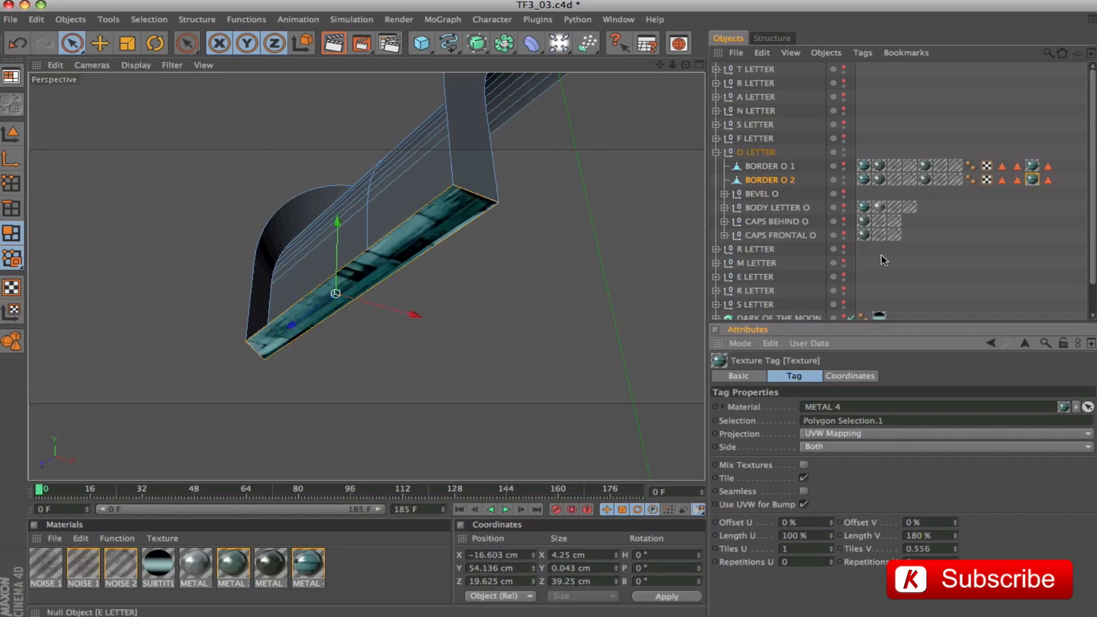
pyautogui.click(986, 205)
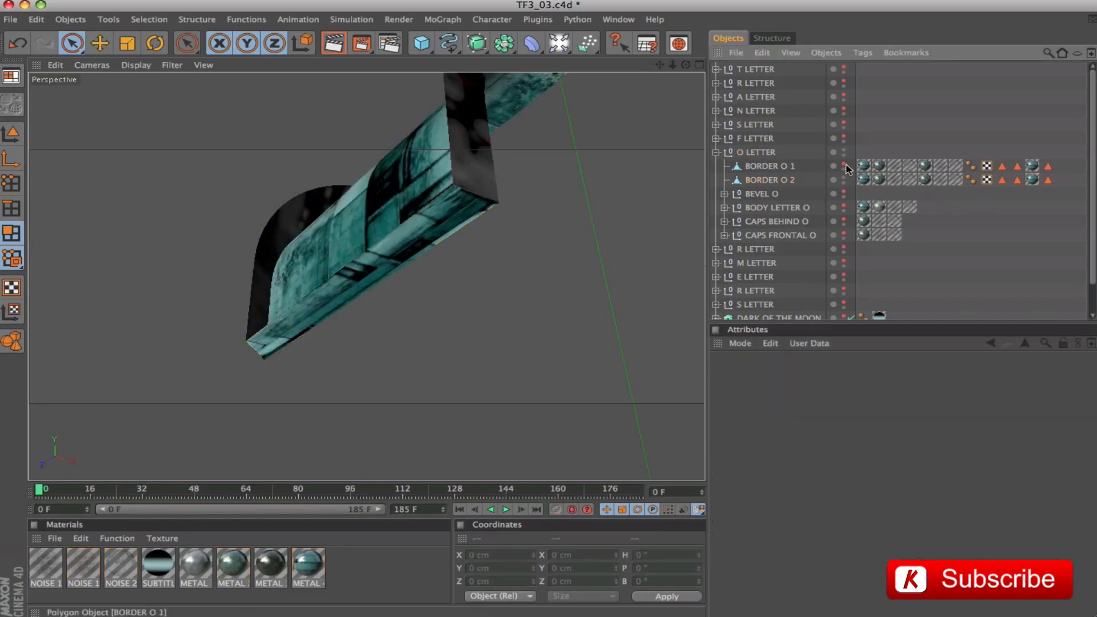
# Show BORDER O 1 again together with BORDER O 2 and view the whole letter O
pyautogui.moveTo(844, 164); pyautogui.dragTo(844, 178)
pyautogui.moveTo(608, 235)
pyautogui.keyDown('alt'); pyautogui.mouseDown()
pyautogui.moveTo(599, 286)
pyautogui.moveTo(608, 231)
pyautogui.mouseUp(); pyautogui.keyUp('alt')
pyautogui.keyDown('alt'); pyautogui.moveTo(606, 251); pyautogui.dragTo(526, 254, button='right'); pyautogui.keyUp('alt')
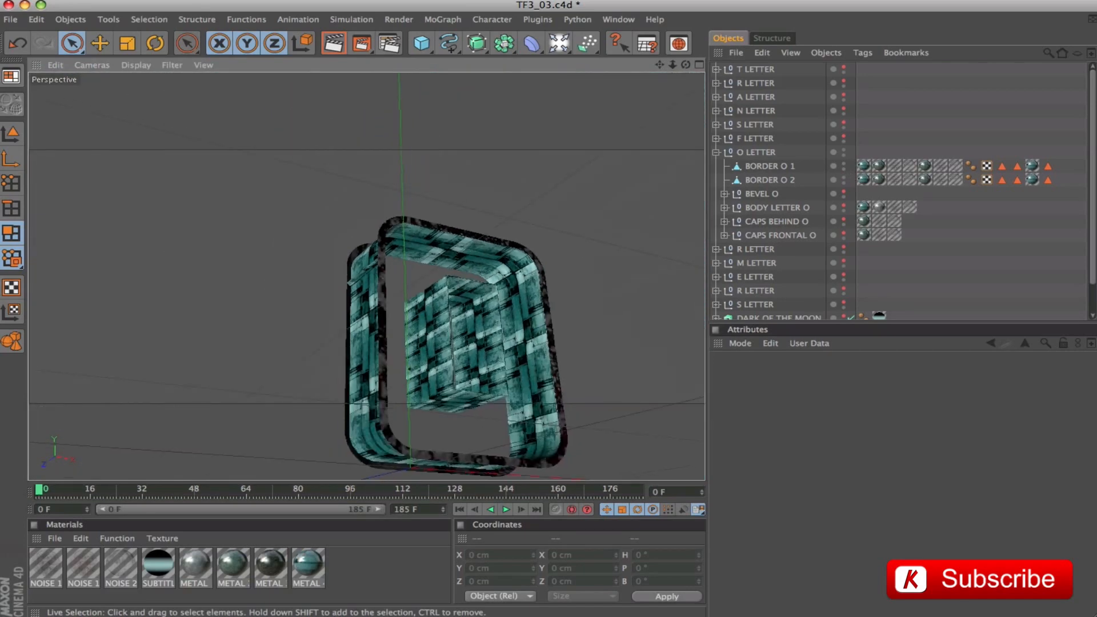
pyautogui.keyDown('alt'); pyautogui.moveTo(637, 255); pyautogui.dragTo(657, 139); pyautogui.keyUp('alt')
pyautogui.moveTo(659, 65); pyautogui.dragTo(637, 120)
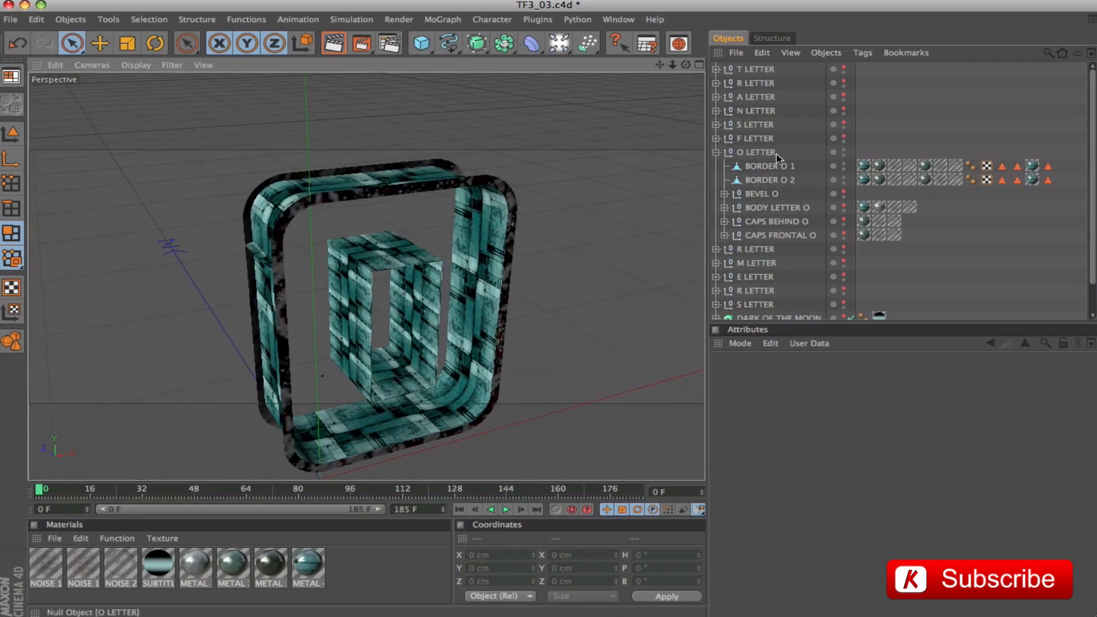
# Raise BORDER O 2 above BORDER O 1 to about Y 9.3 cm, inspect the capped cut and undo the move
pyautogui.click(754, 169)
pyautogui.click(10, 133)
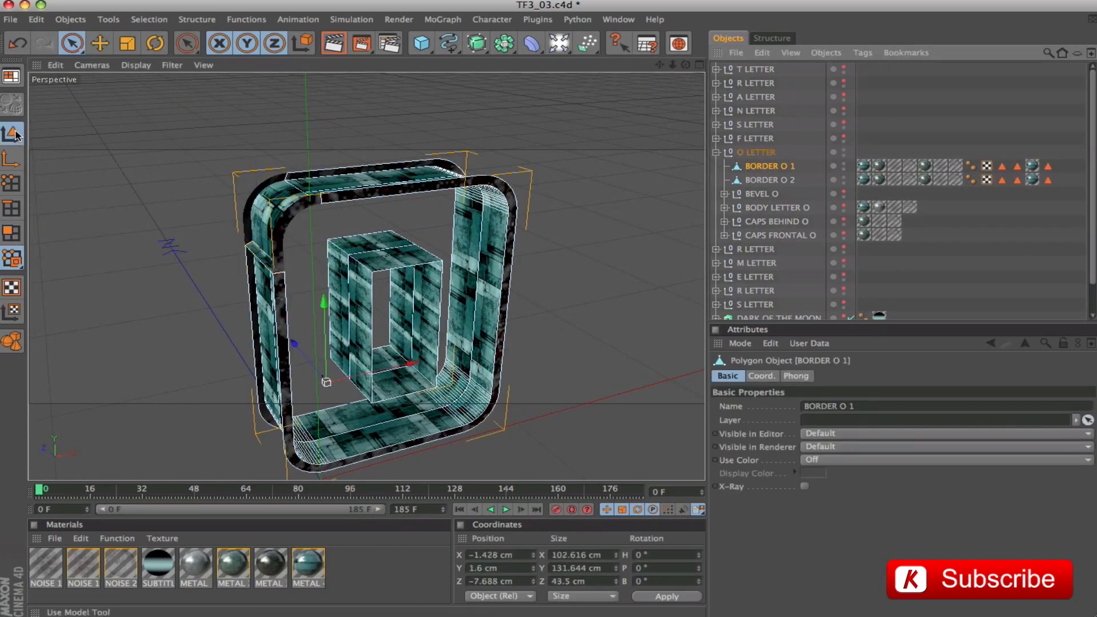
pyautogui.click(768, 177)
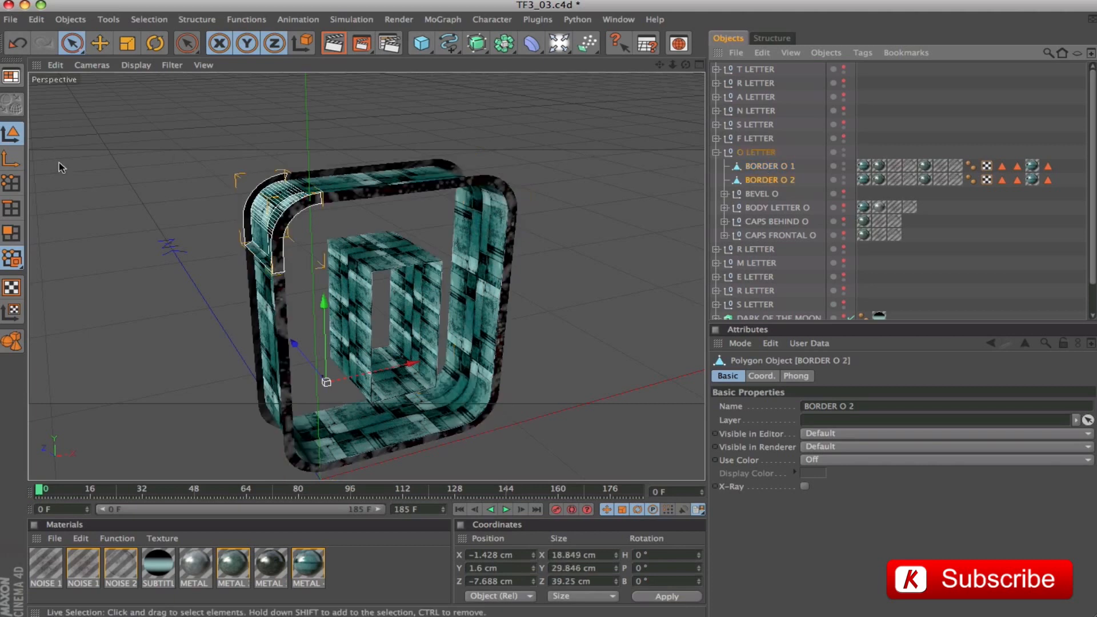
pyautogui.moveTo(320, 332); pyautogui.dragTo(320, 308)
pyautogui.keyDown('alt'); pyautogui.moveTo(575, 234); pyautogui.dragTo(629, 194); pyautogui.keyUp('alt')
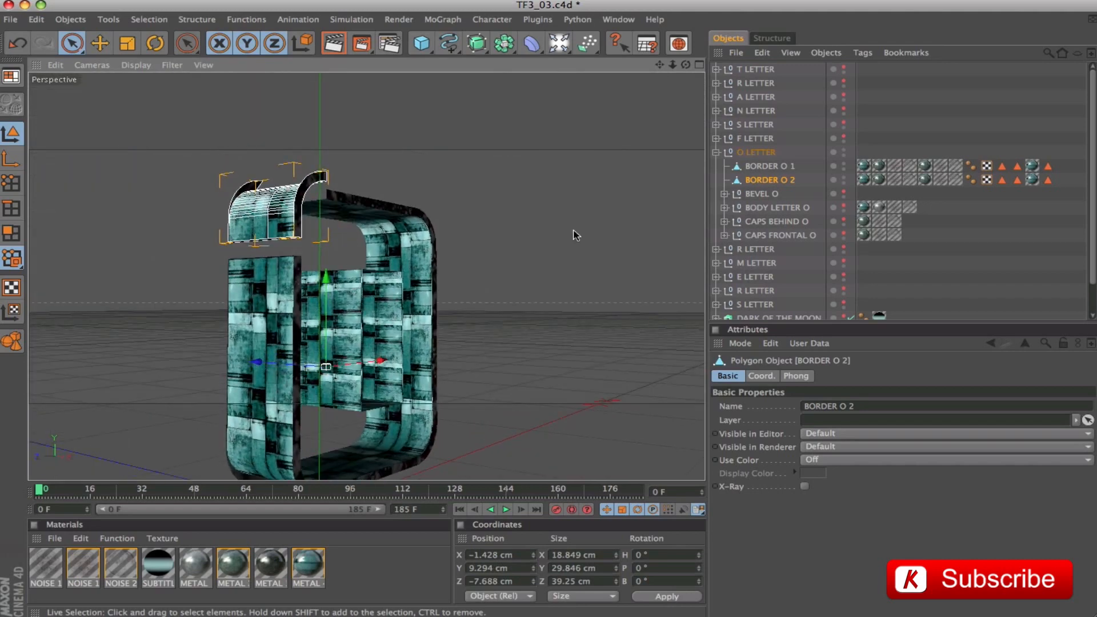
pyautogui.keyDown('alt'); pyautogui.moveTo(576, 235); pyautogui.dragTo(655, 132, button='middle'); pyautogui.keyUp('alt')
pyautogui.keyDown('alt'); pyautogui.moveTo(434, 301); pyautogui.dragTo(562, 294, button='right'); pyautogui.keyUp('alt')
pyautogui.moveTo(431, 299)
pyautogui.keyDown('alt'); pyautogui.mouseDown()
pyautogui.moveTo(432, 357)
pyautogui.moveTo(430, 303)
pyautogui.mouseUp(); pyautogui.keyUp('alt')
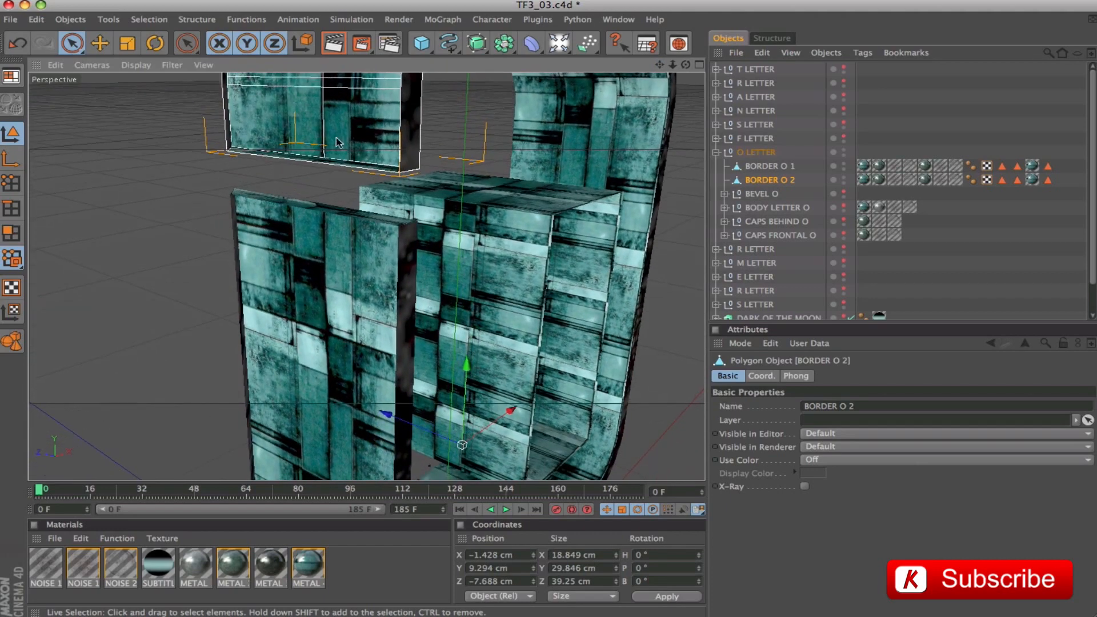
pyautogui.press('super+z')
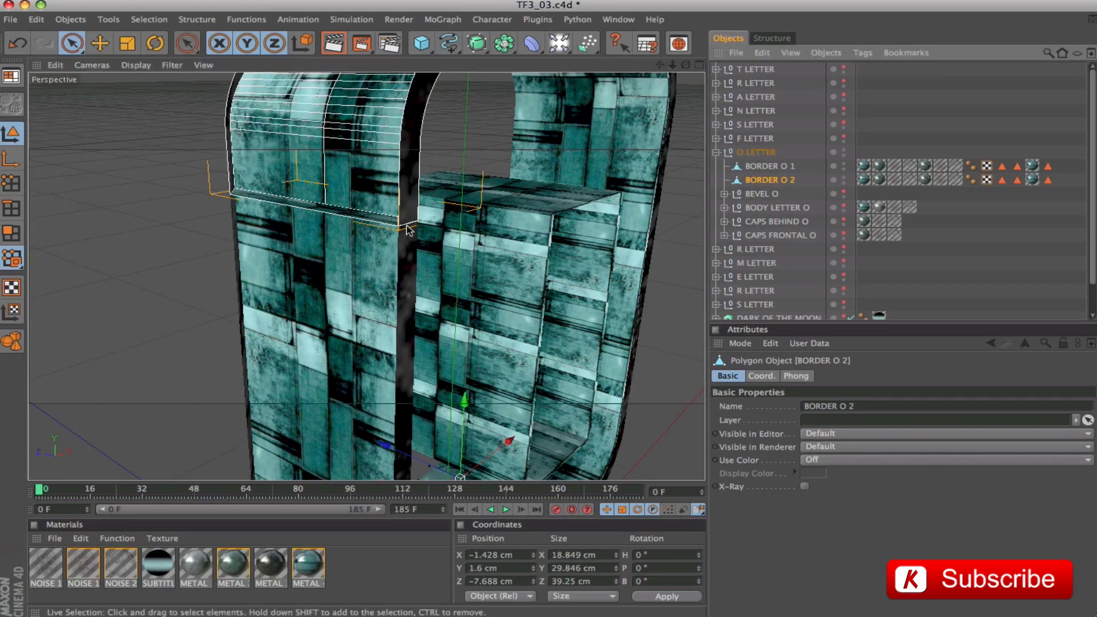
# Show BODY LETTER O and make its O Extrude object editable
pyautogui.click(843, 205)
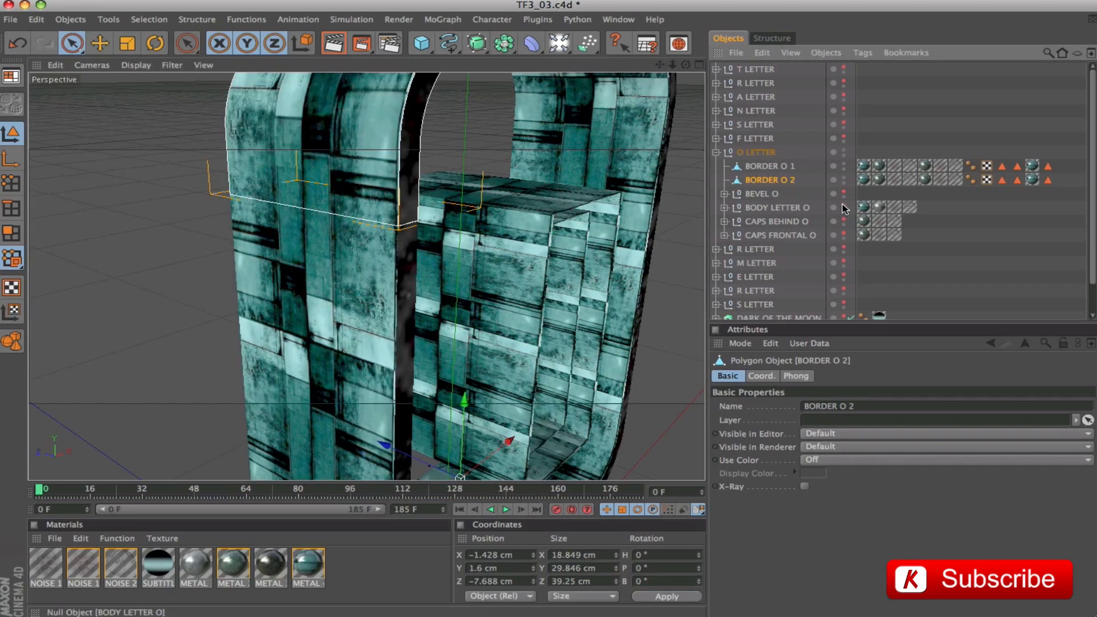
pyautogui.click(722, 208)
pyautogui.click(745, 223)
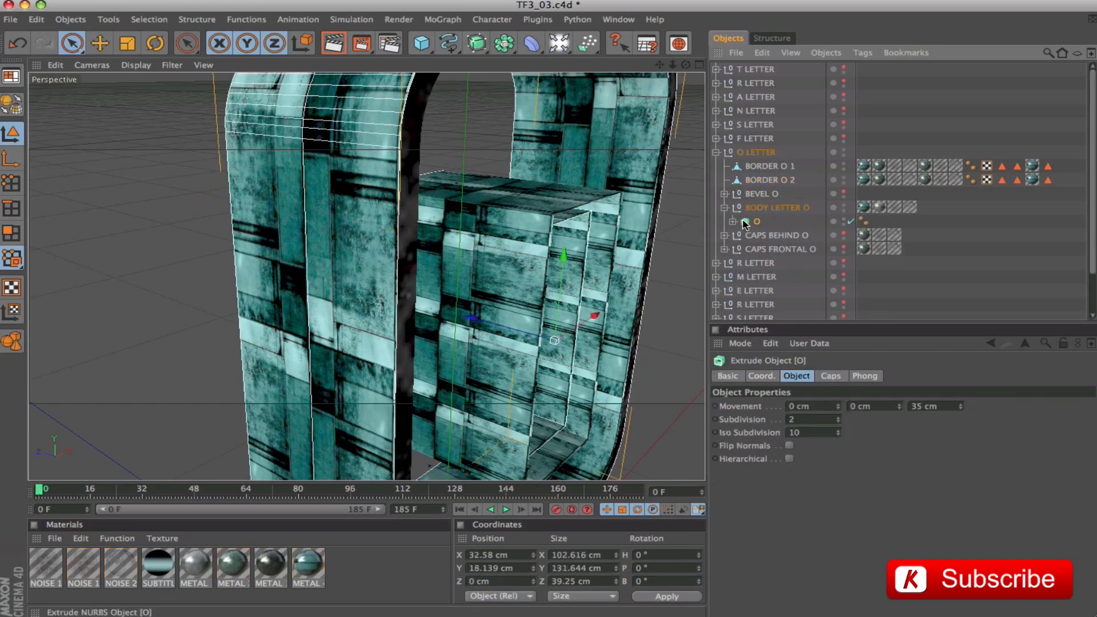
pyautogui.press('c')
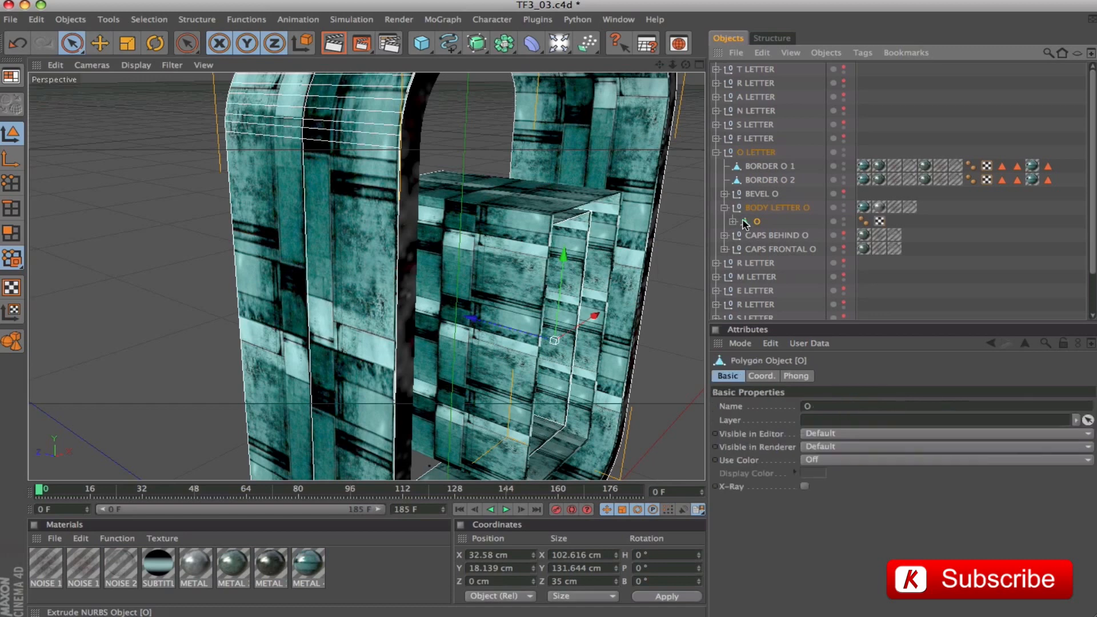
# Merge O with its Rounding child, and the result with the BODY LETTER O null, into one polygon object using Connect+Delete
pyautogui.click(733, 222)
pyautogui.moveTo(745, 234); pyautogui.dragTo(745, 235)
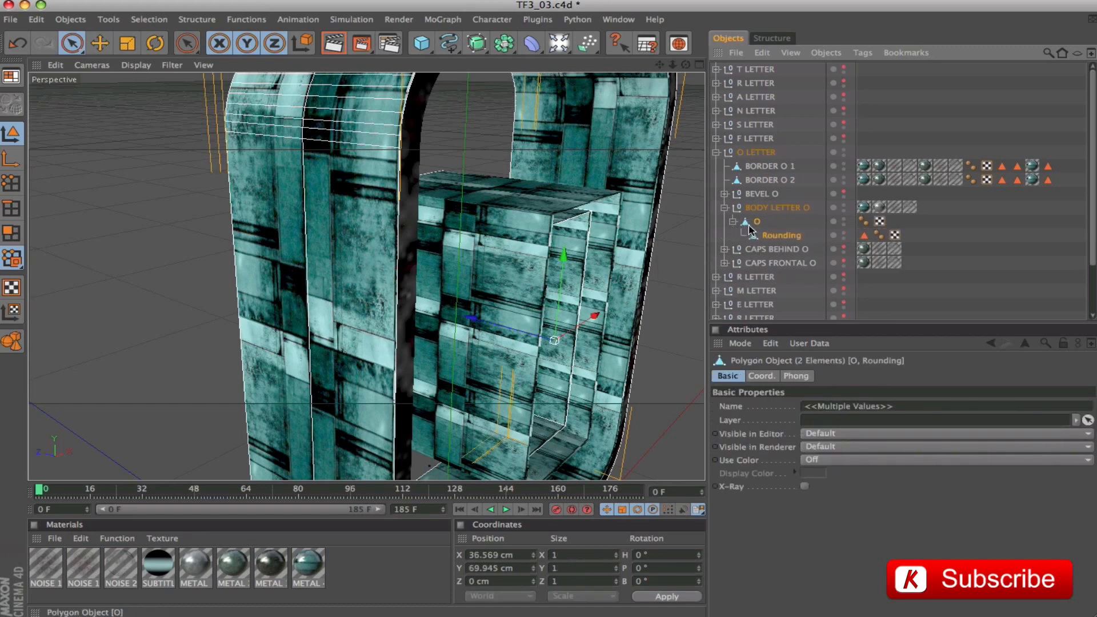
pyautogui.rightClick(753, 225)
pyautogui.click(805, 436)
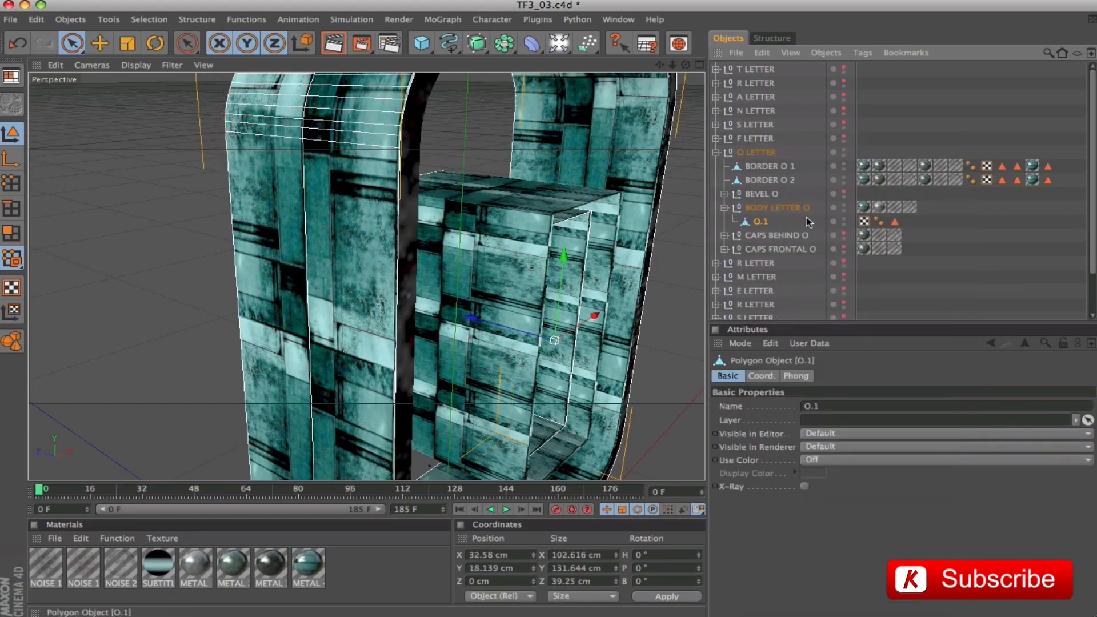
pyautogui.moveTo(810, 222); pyautogui.dragTo(760, 220)
pyautogui.rightClick(767, 213)
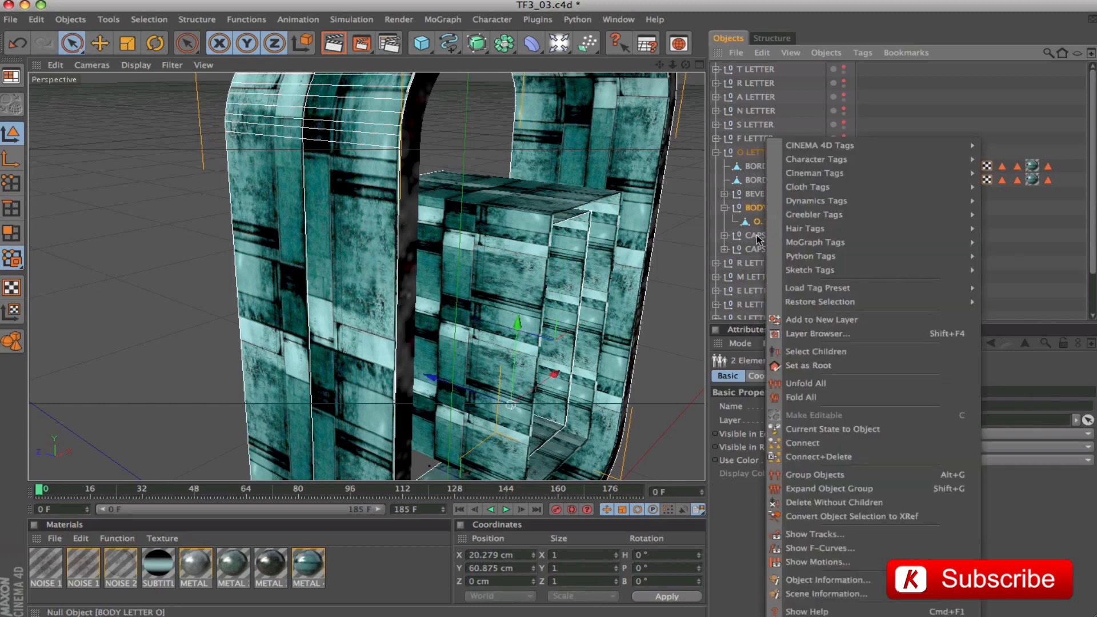
pyautogui.click(800, 457)
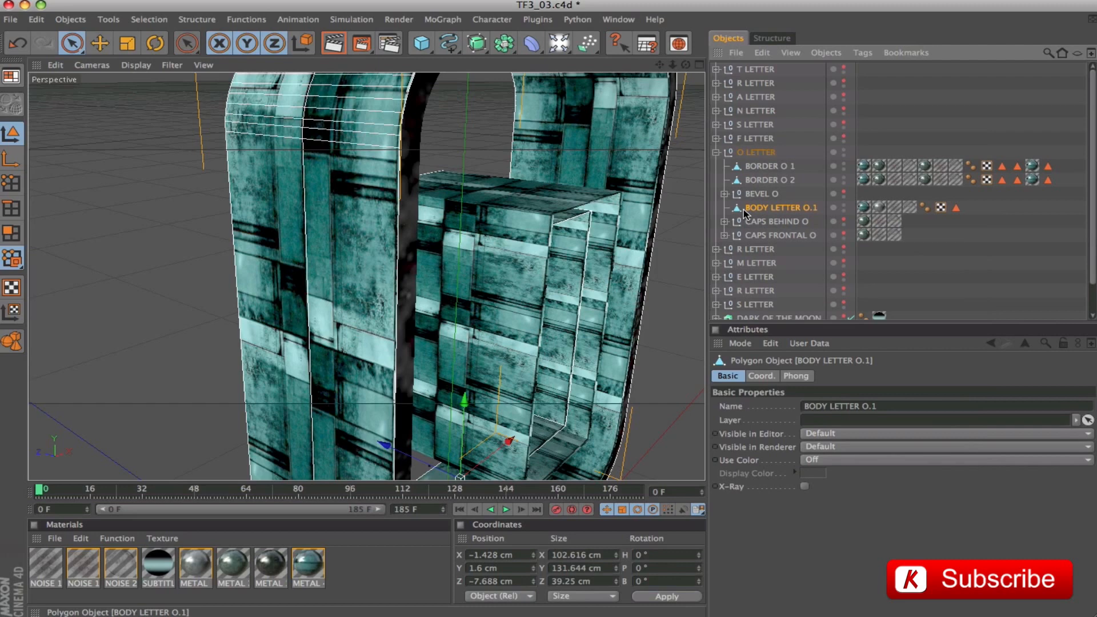
# With BORDER O 2 and BODY LETTER O.1 both active, select the body's outer vertical side polygons using Live Selection
pyautogui.click(774, 180)
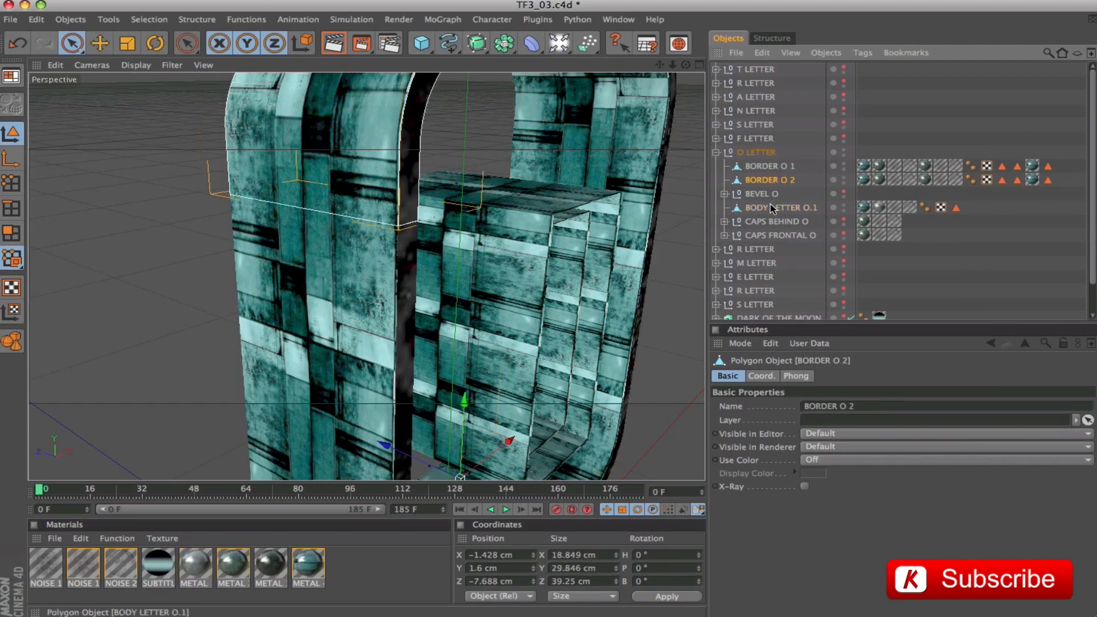
pyautogui.keyDown('ctrl'); pyautogui.click(770, 206); pyautogui.keyUp('ctrl')
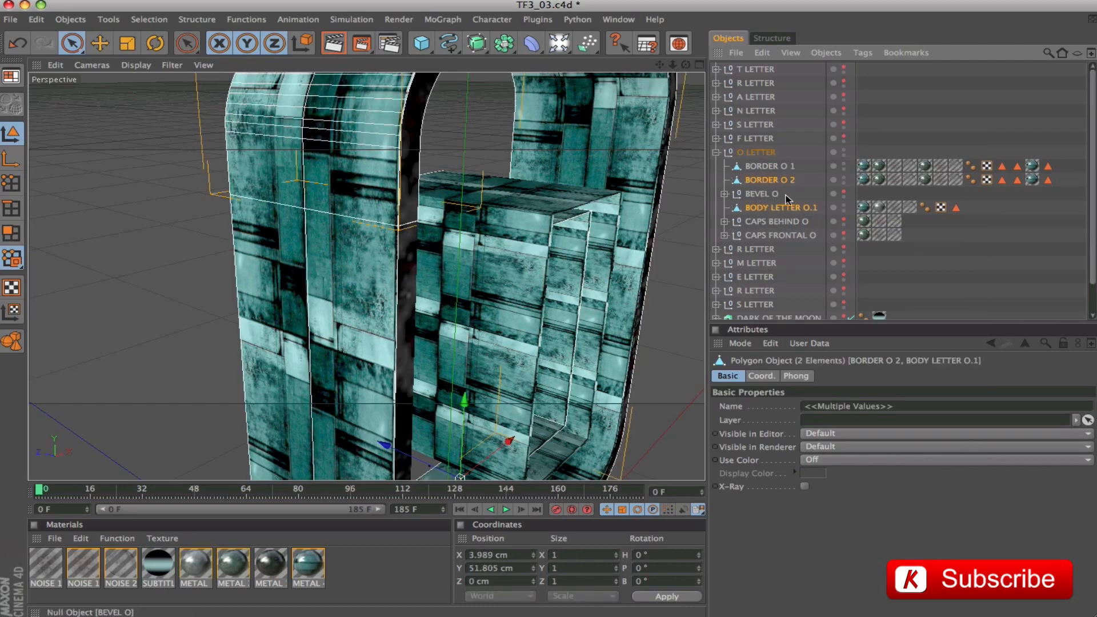
pyautogui.click(19, 231)
pyautogui.click(77, 47)
pyautogui.moveTo(346, 257); pyautogui.dragTo(273, 250)
pyautogui.click(265, 250)
pyautogui.click(355, 257)
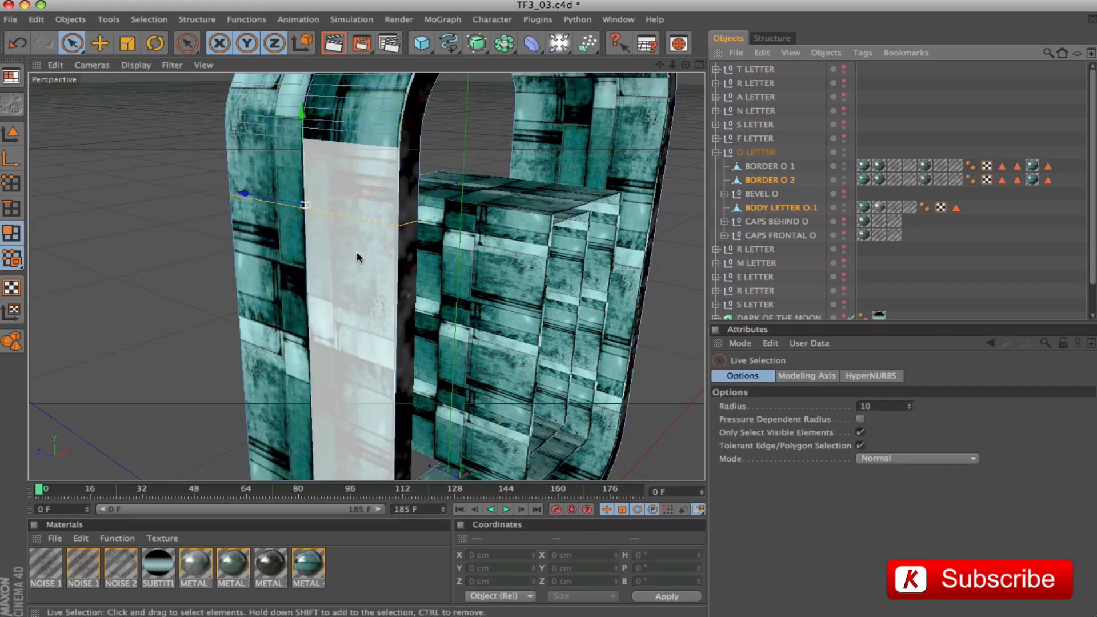
pyautogui.click(300, 254)
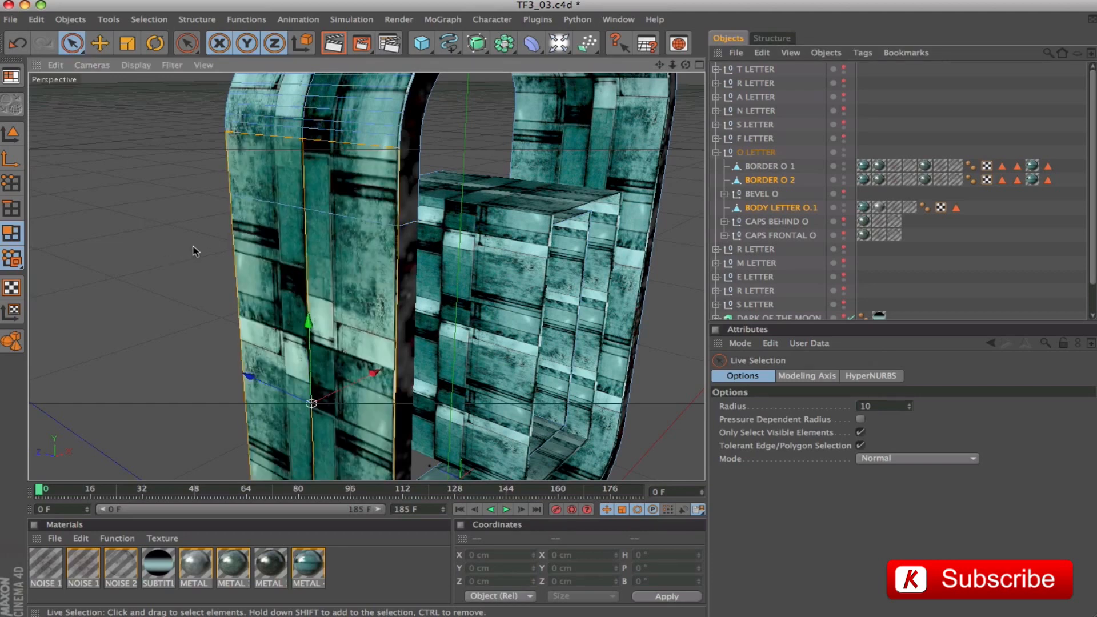
# Cut the selected side polygons of BODY LETTER O.1 level with the border's cut using the Knife in Front view, with Visible Only disabled
pyautogui.click(11, 184)
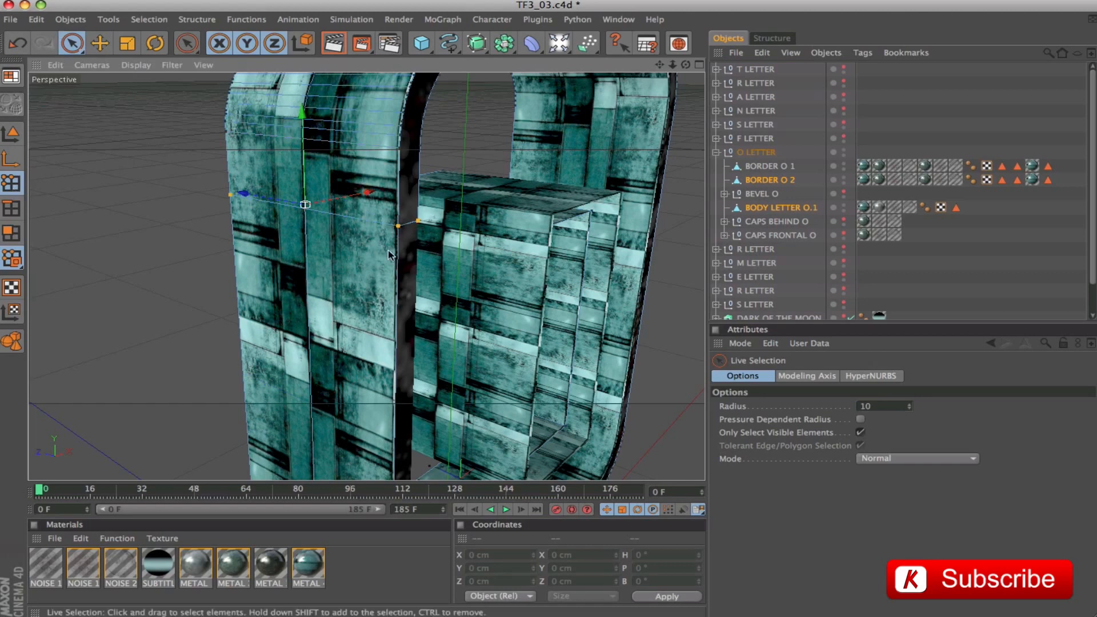
pyautogui.click(699, 65)
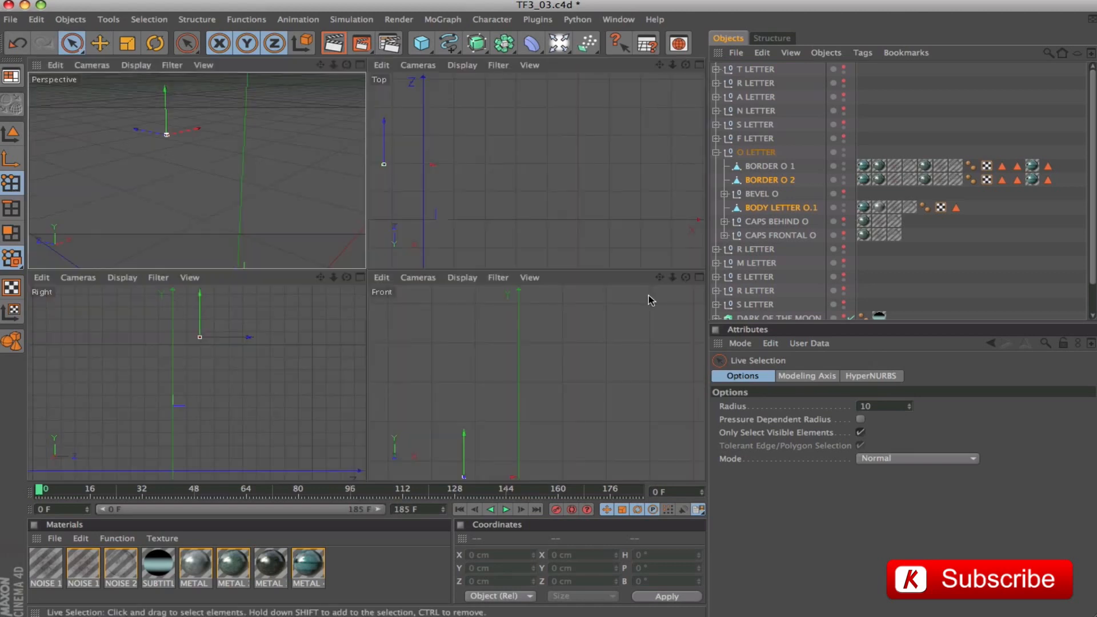
pyautogui.click(625, 280)
pyautogui.press('o')
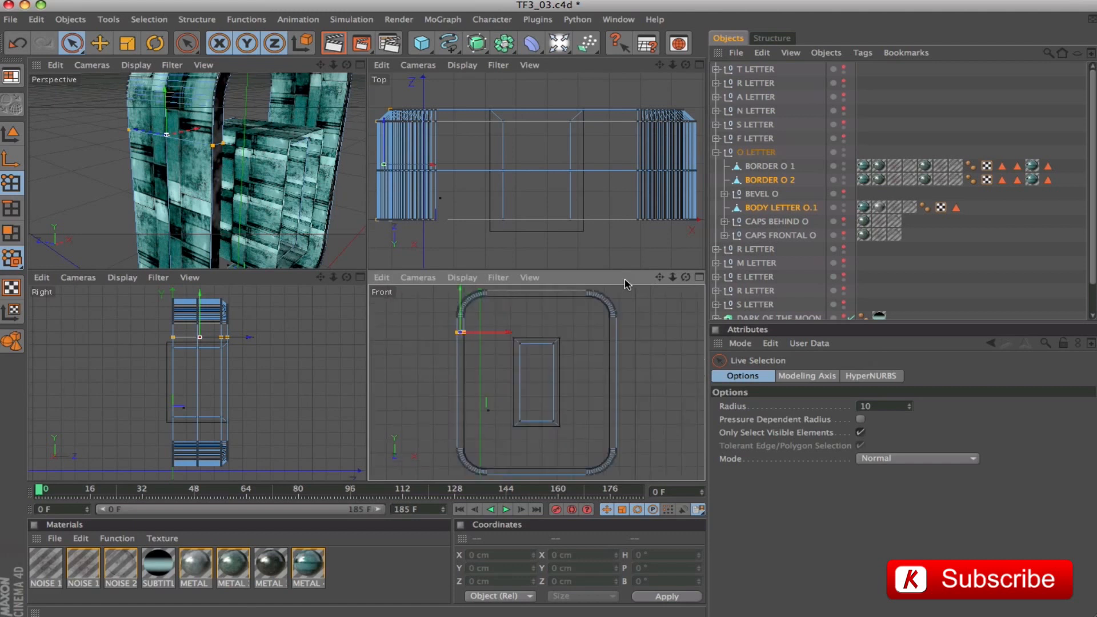
pyautogui.click(700, 277)
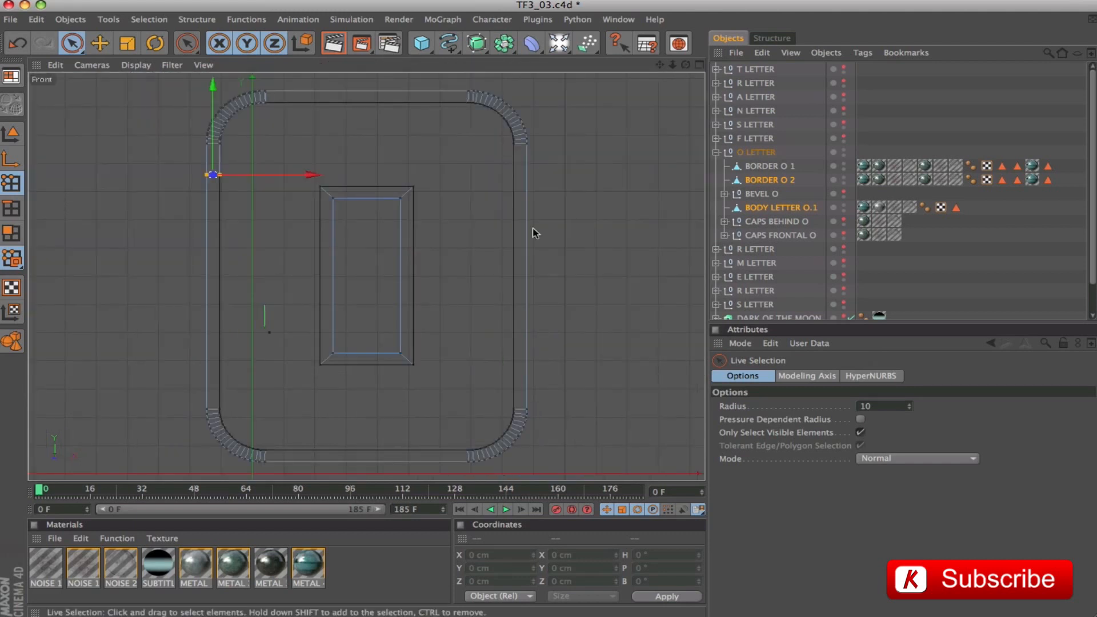
pyautogui.moveTo(673, 64); pyautogui.dragTo(758, 139)
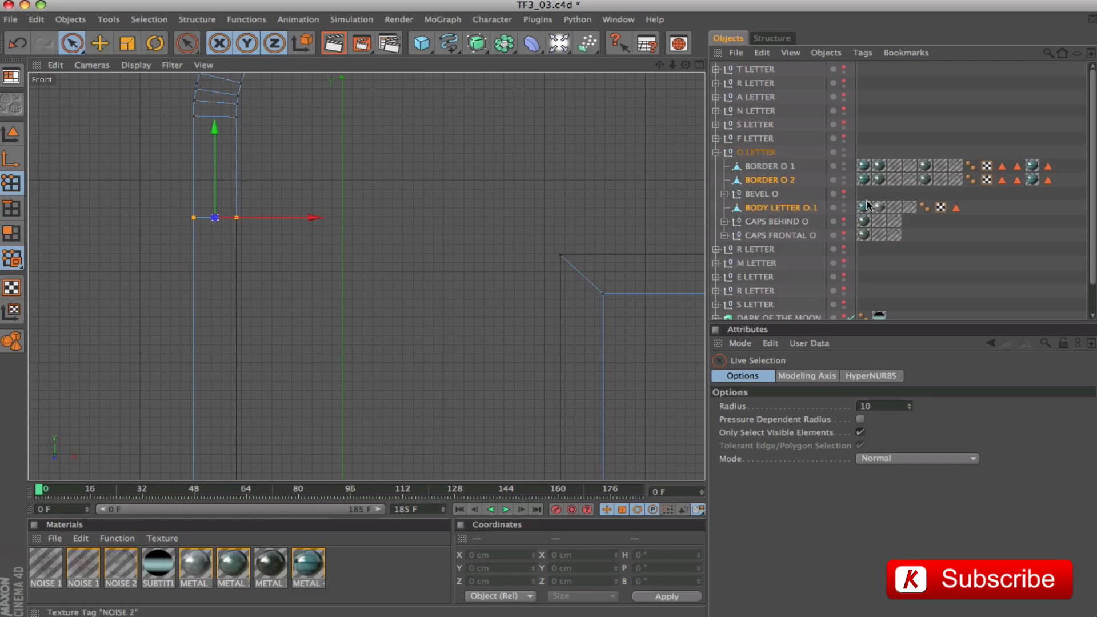
pyautogui.click(542, 277)
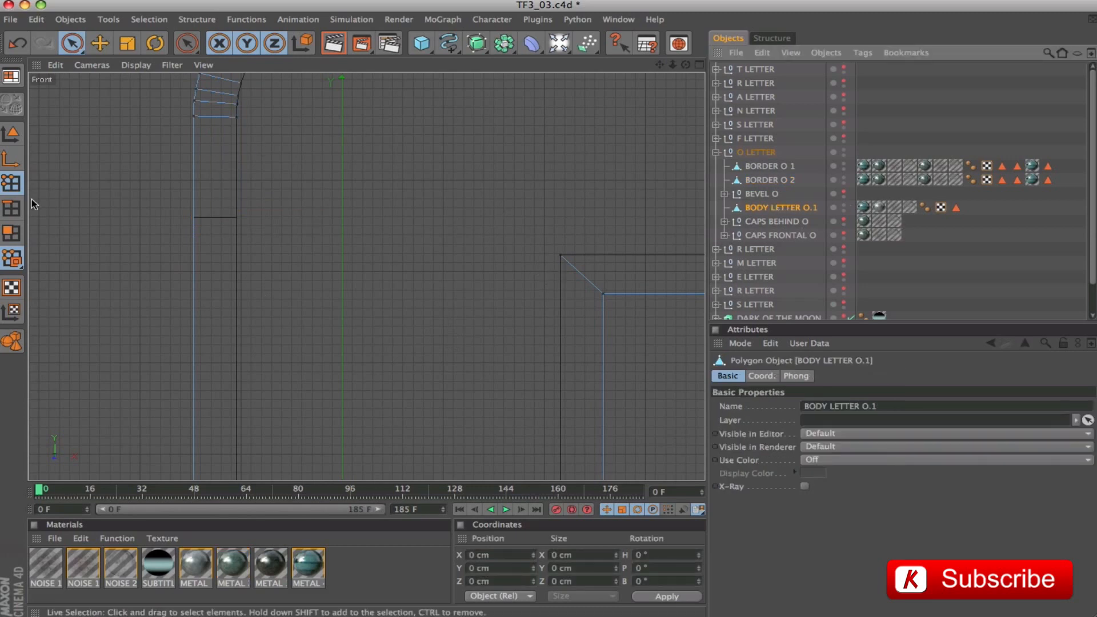
pyautogui.click(10, 234)
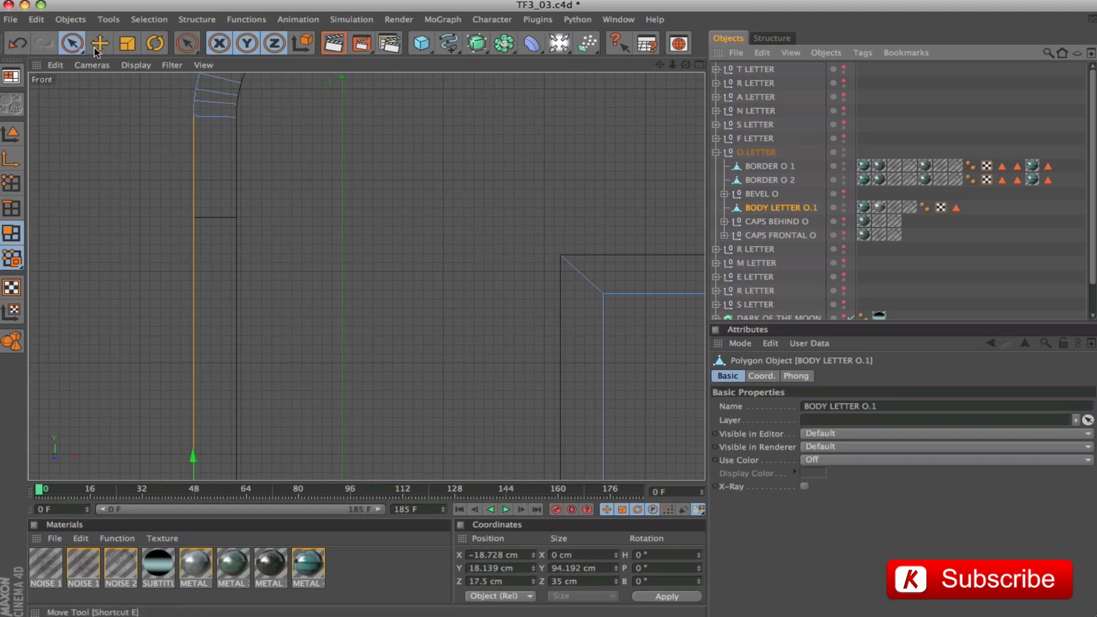
pyautogui.rightClick(206, 255)
pyautogui.click(309, 217)
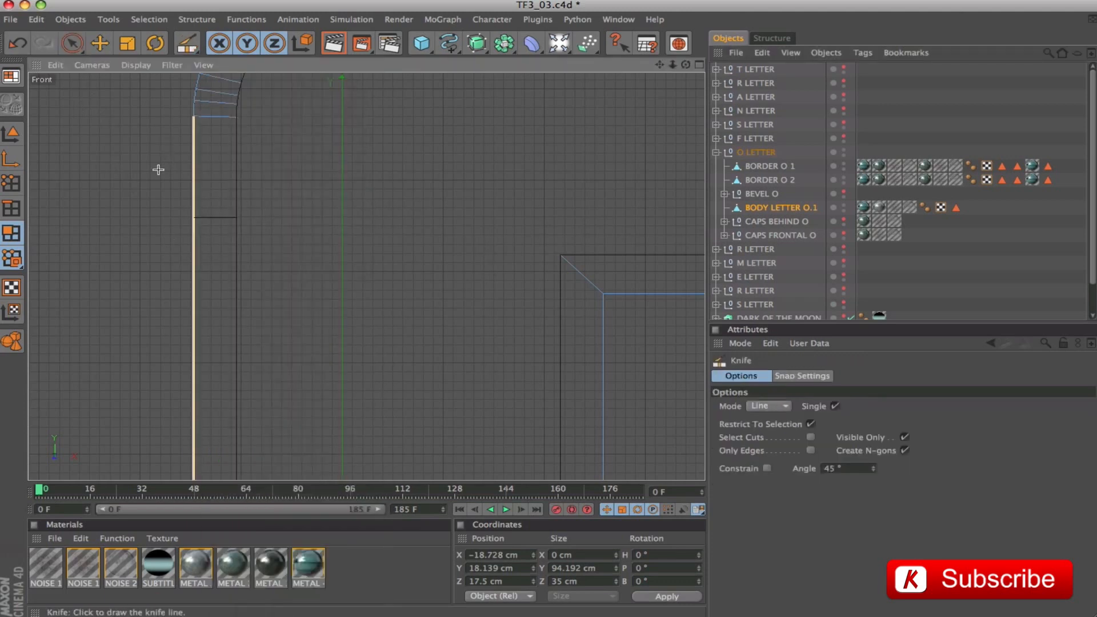
pyautogui.click(905, 438)
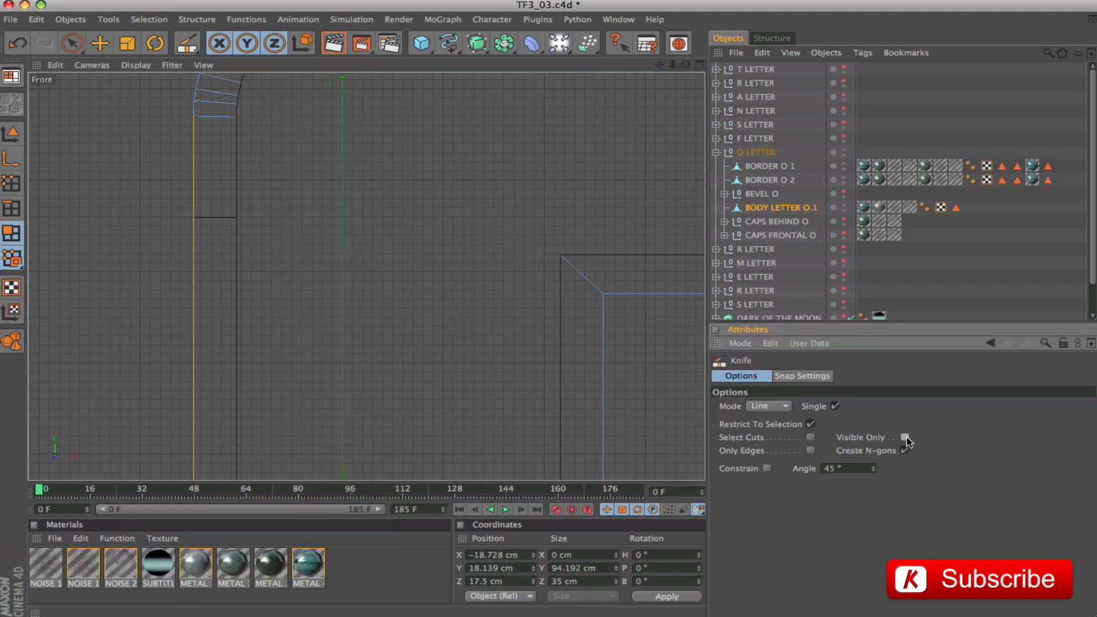
pyautogui.moveTo(168, 217); pyautogui.dragTo(325, 222)
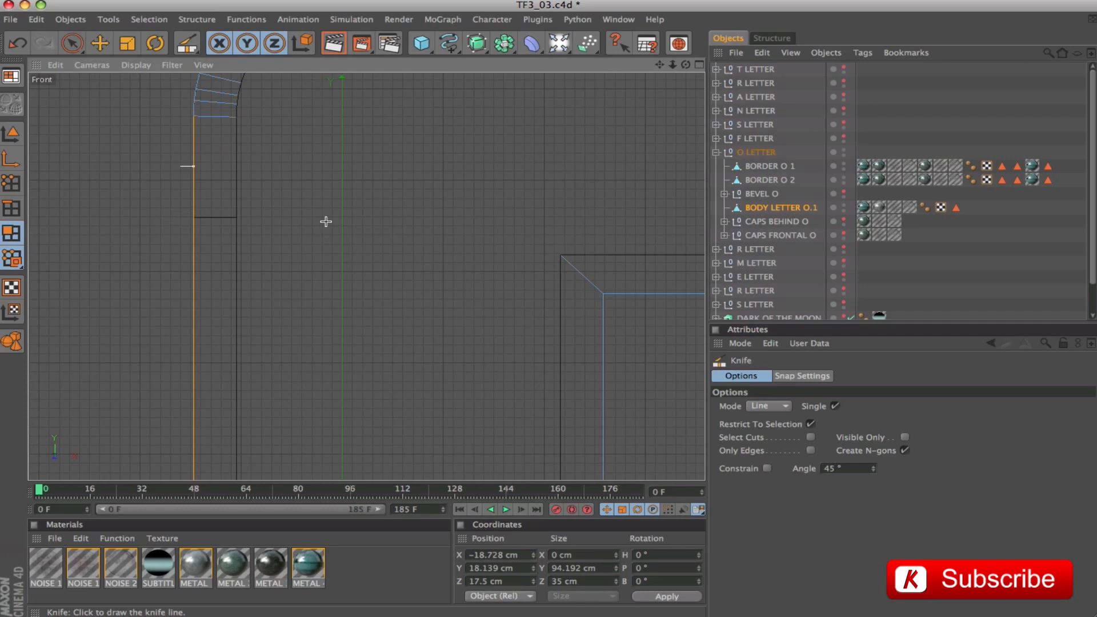
# Group BORDER O 1 and BORDER O 2 into a null named BORDER O and hide it in the viewport
pyautogui.click(699, 66)
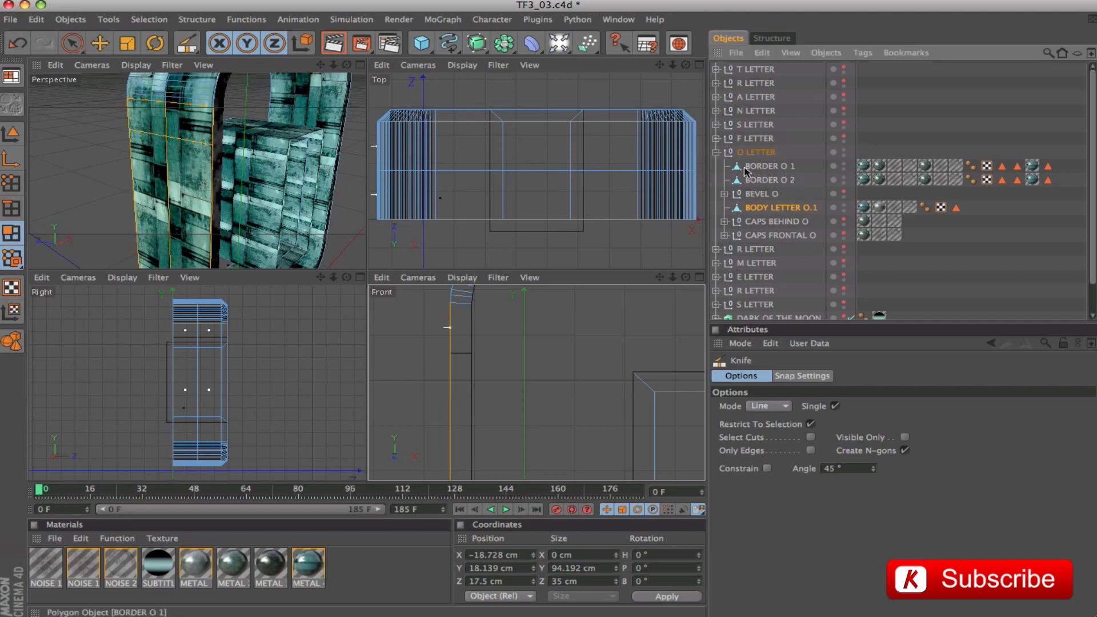
pyautogui.click(769, 166)
pyautogui.keyDown('shift'); pyautogui.click(769, 181); pyautogui.keyUp('shift')
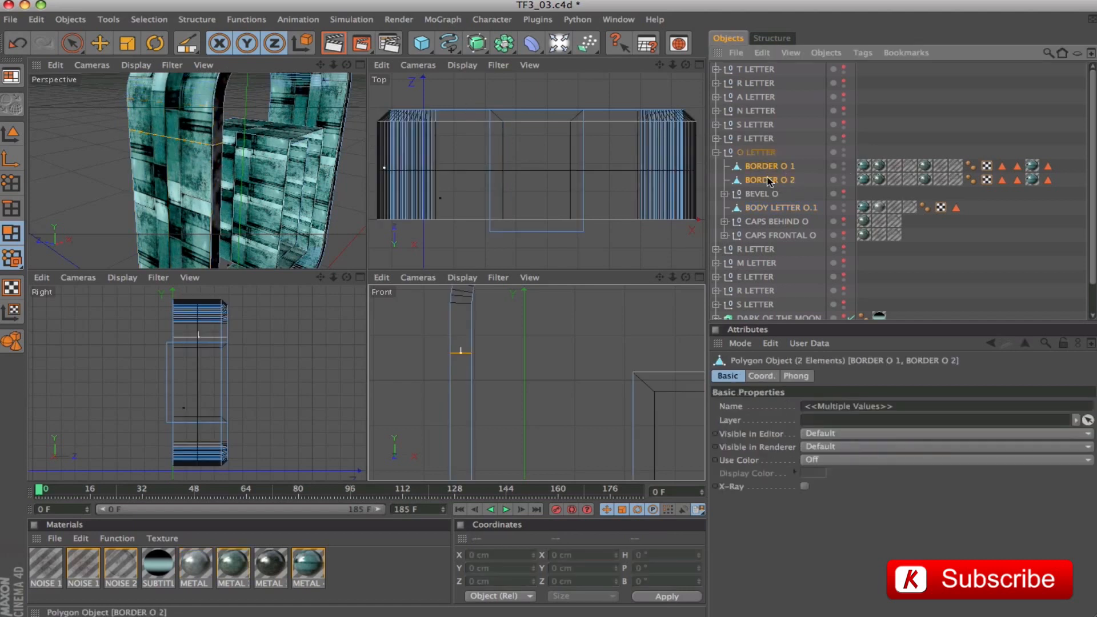
pyautogui.hotkey('alt', 'g')
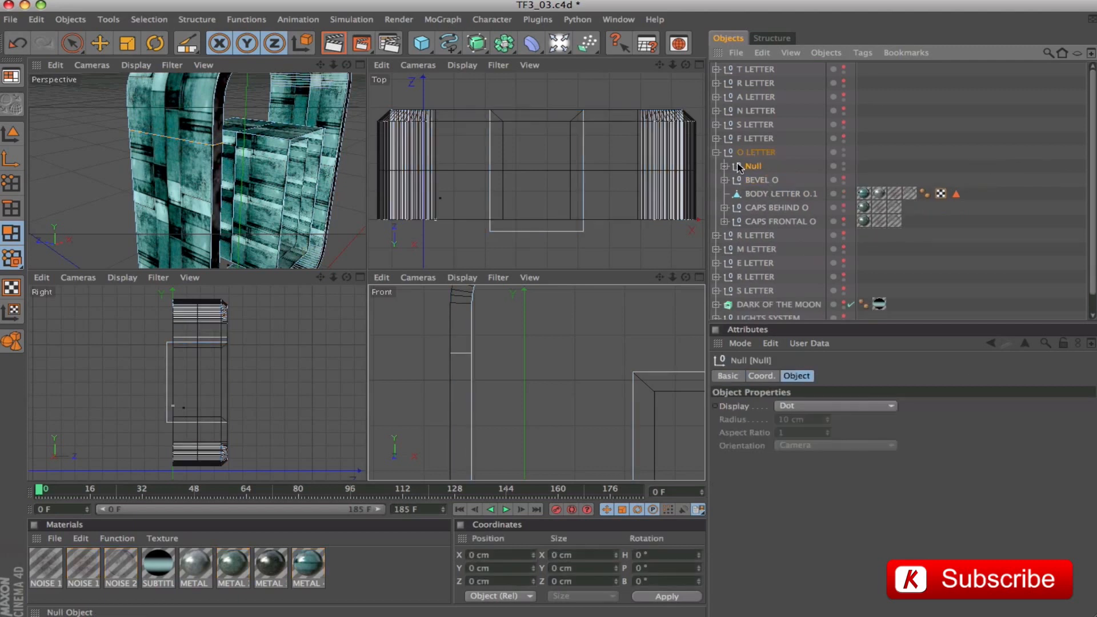
pyautogui.doubleClick(751, 166)
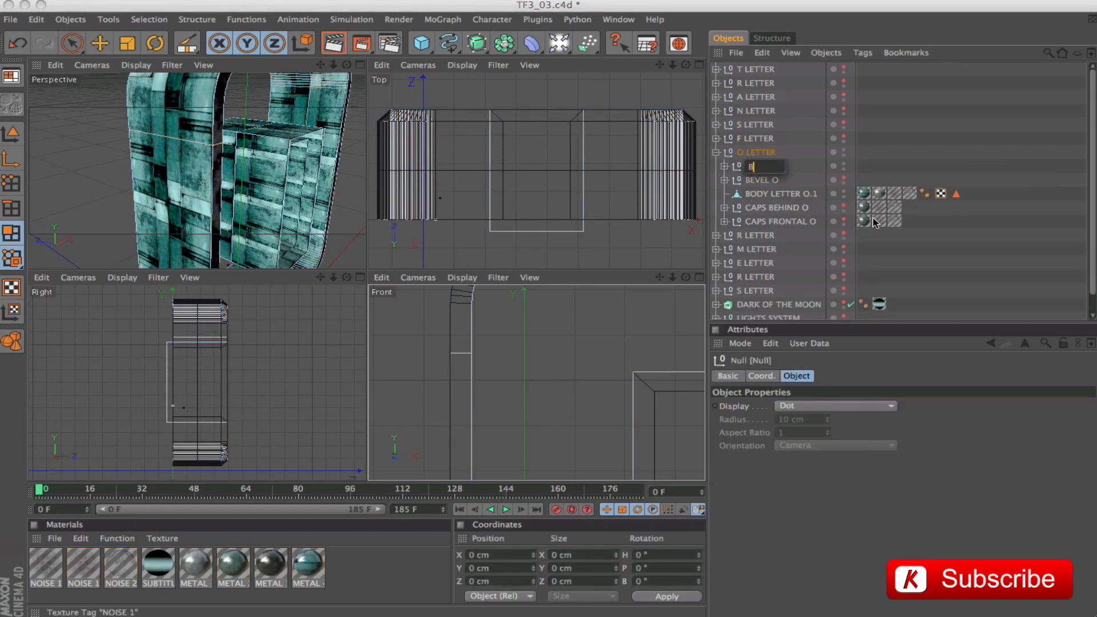
pyautogui.write('BORDER O')
pyautogui.press('Return')
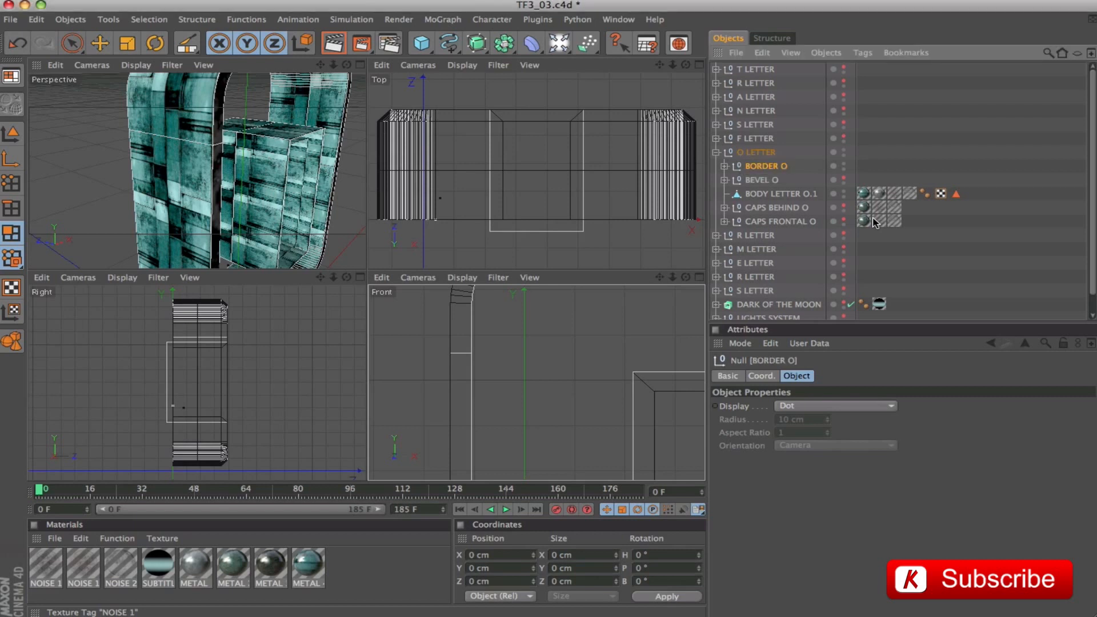
pyautogui.click(844, 166)
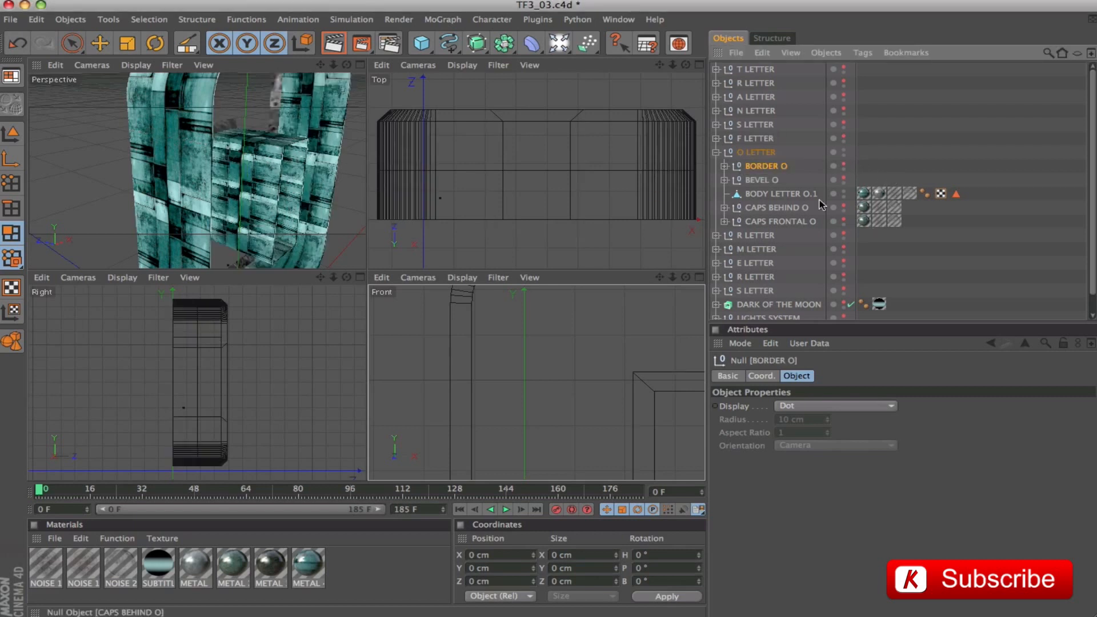
# Select the narrow vertical bevel polygon of BODY LETTER O.1 beside the side face that was just cut
pyautogui.click(799, 194)
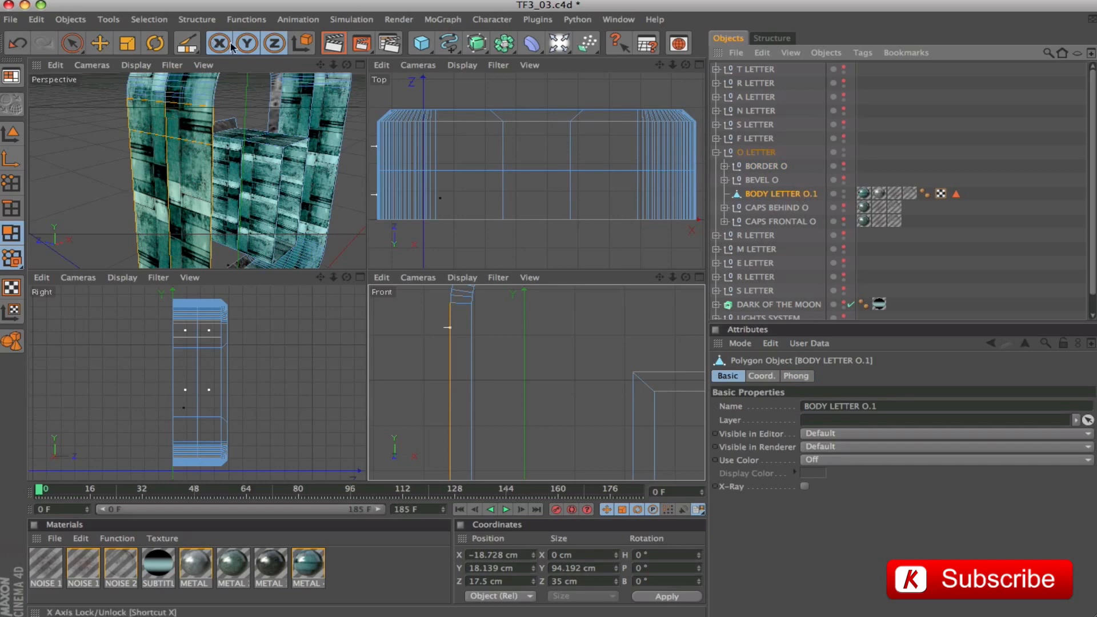
pyautogui.click(361, 65)
pyautogui.keyDown('alt'); pyautogui.moveTo(541, 162); pyautogui.dragTo(434, 162, button='right'); pyautogui.keyUp('alt')
pyautogui.keyDown('alt'); pyautogui.moveTo(552, 223); pyautogui.dragTo(600, 272); pyautogui.keyUp('alt')
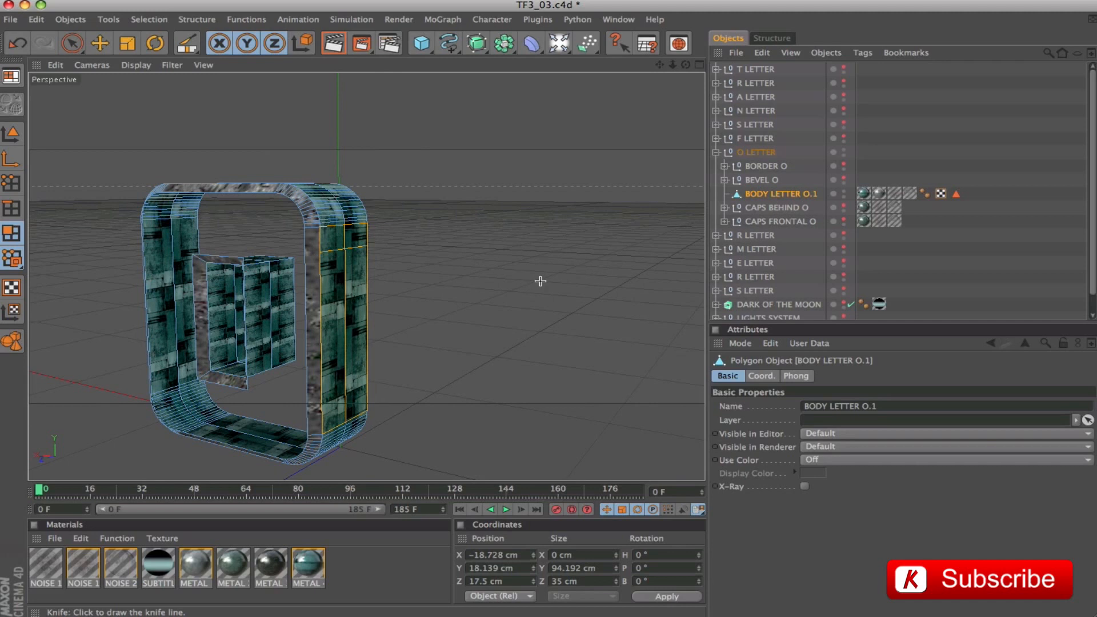
pyautogui.click(72, 43)
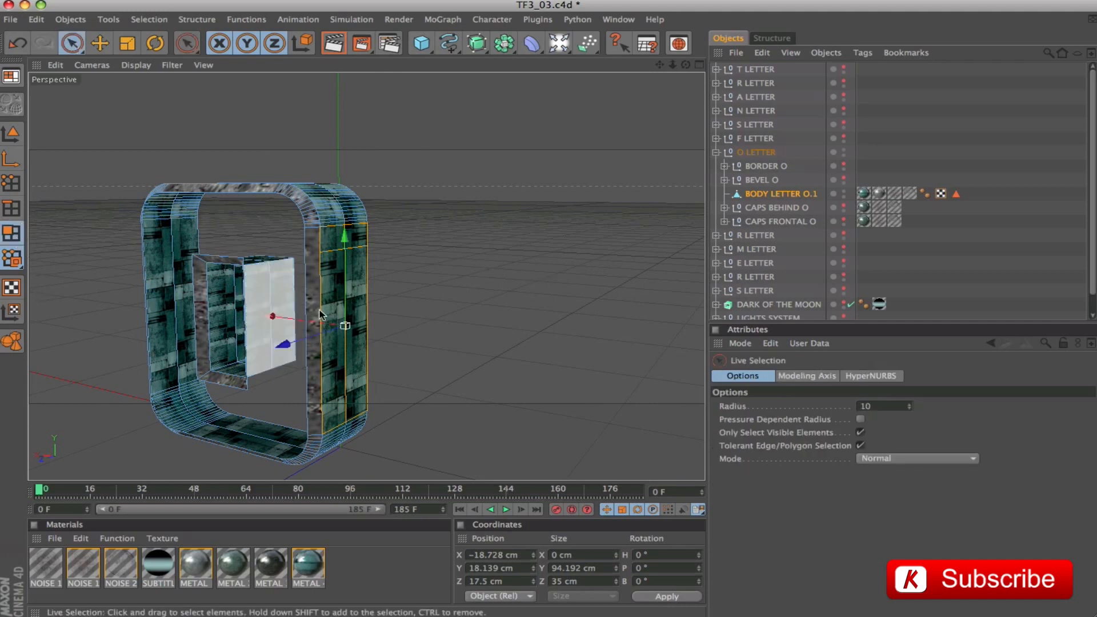
pyautogui.click(313, 315)
# Knife across the selected bevel polygon in line with the side cut, using the cut points as a guide
pyautogui.press('k')
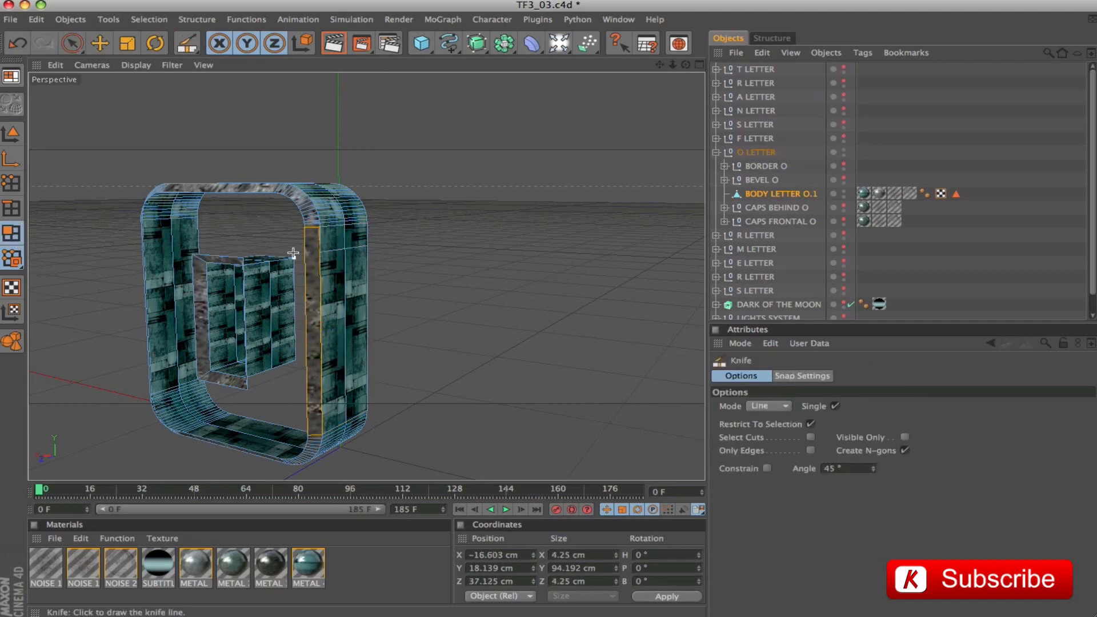
pyautogui.keyDown('alt'); pyautogui.moveTo(533, 230); pyautogui.dragTo(562, 216); pyautogui.keyUp('alt')
pyautogui.moveTo(660, 65); pyautogui.dragTo(783, 65)
pyautogui.moveTo(661, 65); pyautogui.dragTo(566, 72)
pyautogui.click(12, 184)
pyautogui.moveTo(401, 223); pyautogui.dragTo(355, 225)
pyautogui.moveTo(685, 65); pyautogui.dragTo(217, 85)
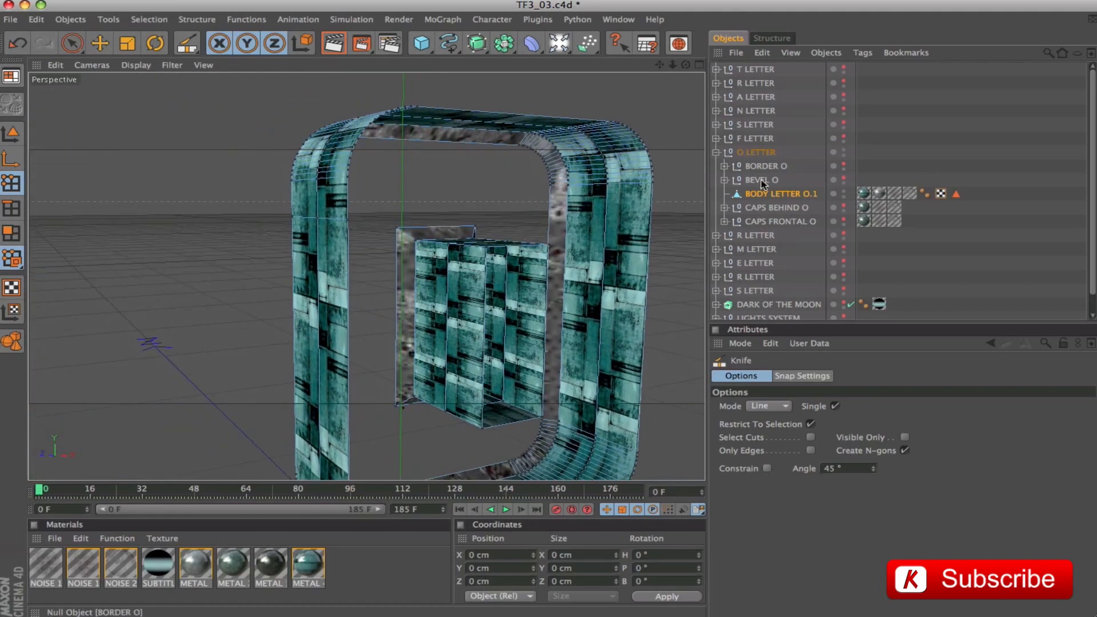
# Rectangle-select the rounded upper corner polygons of BODY LETTER O.1 above the cut and split them into a separate object
pyautogui.click(760, 195)
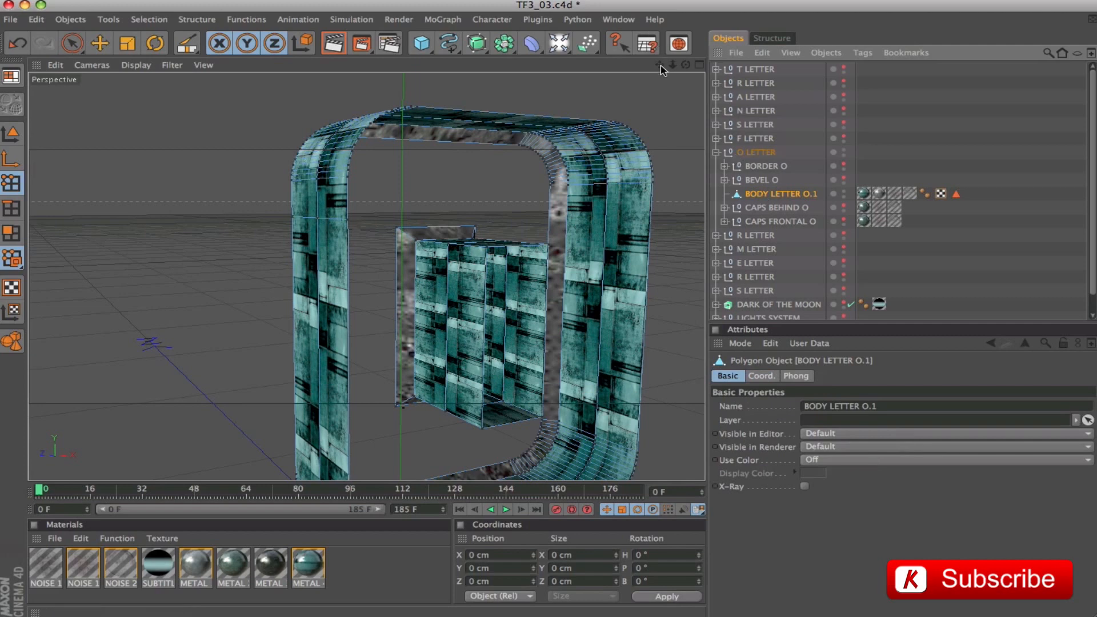
pyautogui.moveTo(661, 65); pyautogui.dragTo(647, 69)
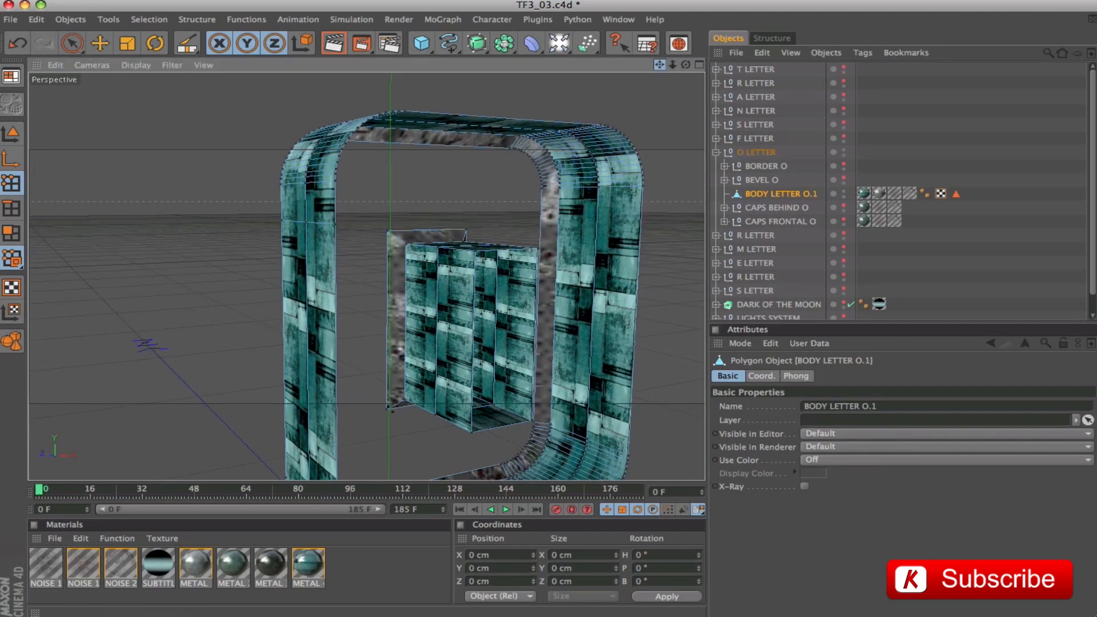
pyautogui.click(12, 233)
pyautogui.moveTo(71, 43); pyautogui.dragTo(112, 46)
pyautogui.moveTo(673, 65); pyautogui.dragTo(657, 69)
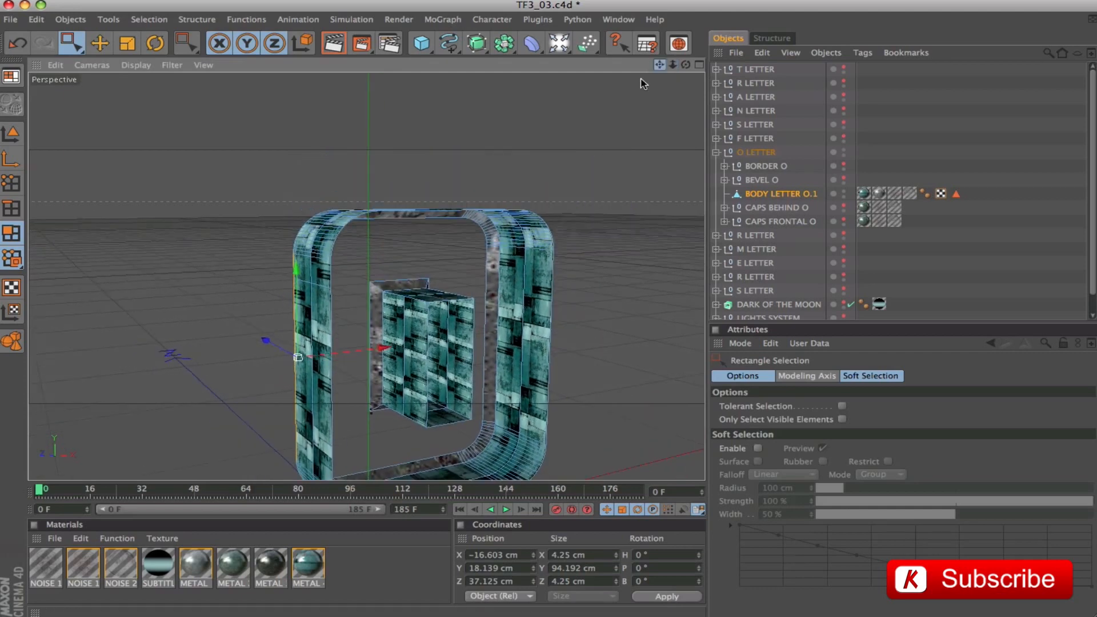
pyautogui.moveTo(228, 188); pyautogui.dragTo(375, 301)
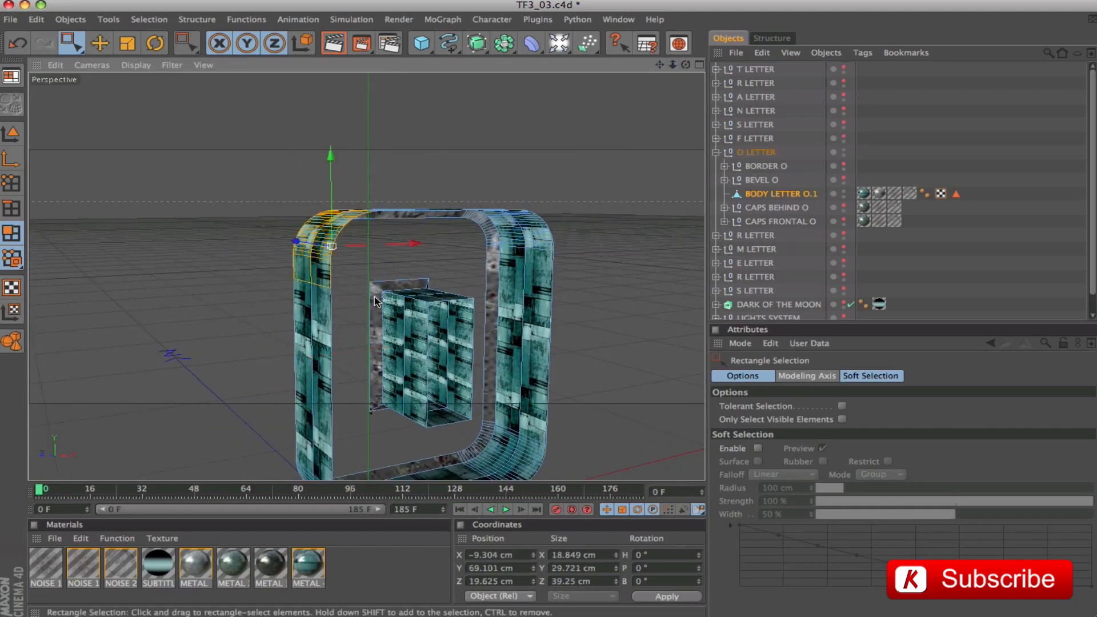
pyautogui.keyDown('alt'); pyautogui.moveTo(639, 209); pyautogui.dragTo(701, 223); pyautogui.keyUp('alt')
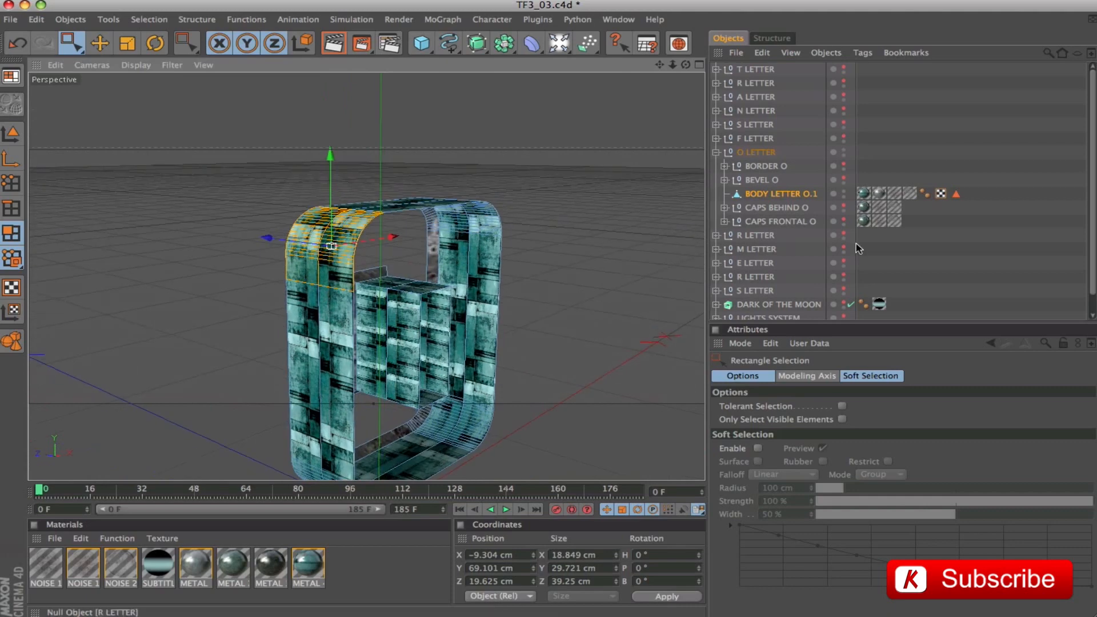
pyautogui.rightClick(341, 274)
pyautogui.click(390, 534)
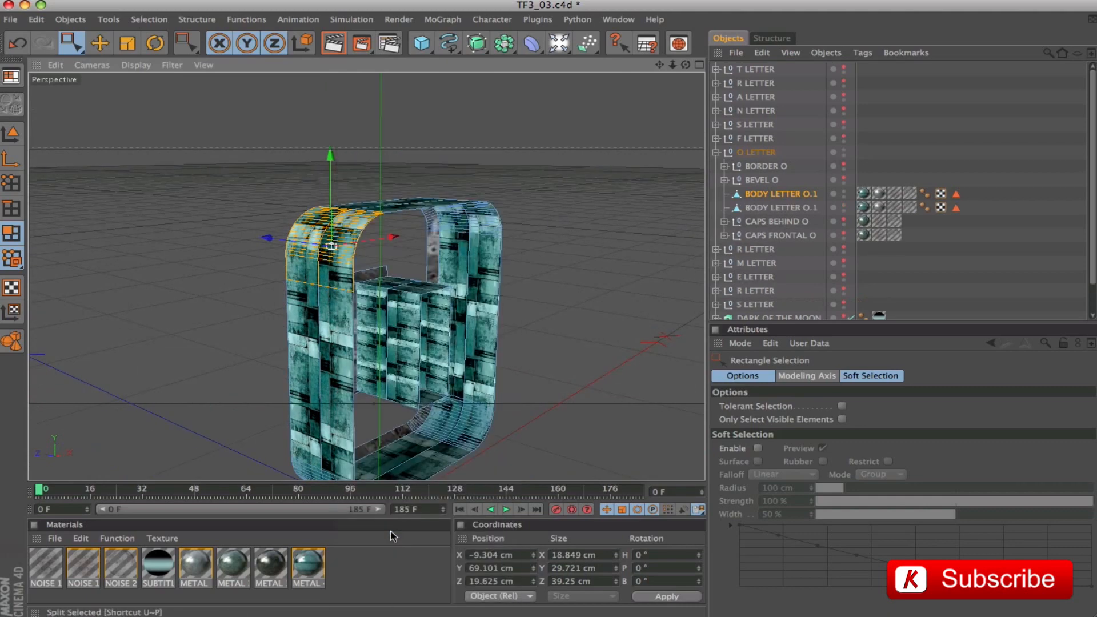
# Isolate the split corner in the viewport and rename its object BODY LETTER O.2
pyautogui.doubleClick(844, 192)
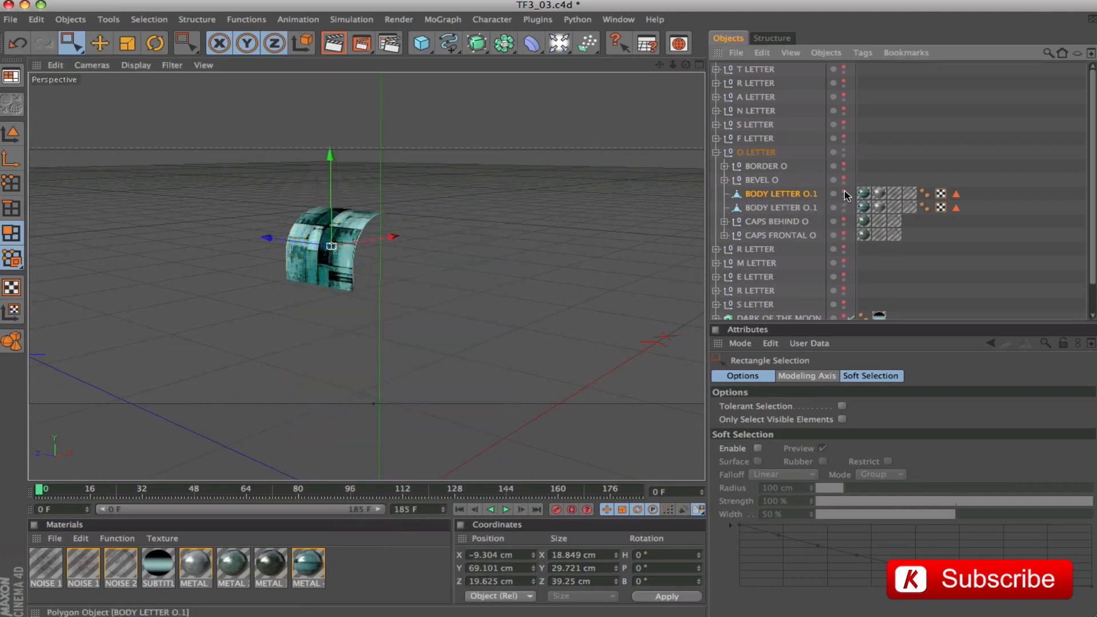
pyautogui.doubleClick(812, 208)
pyautogui.click(821, 210)
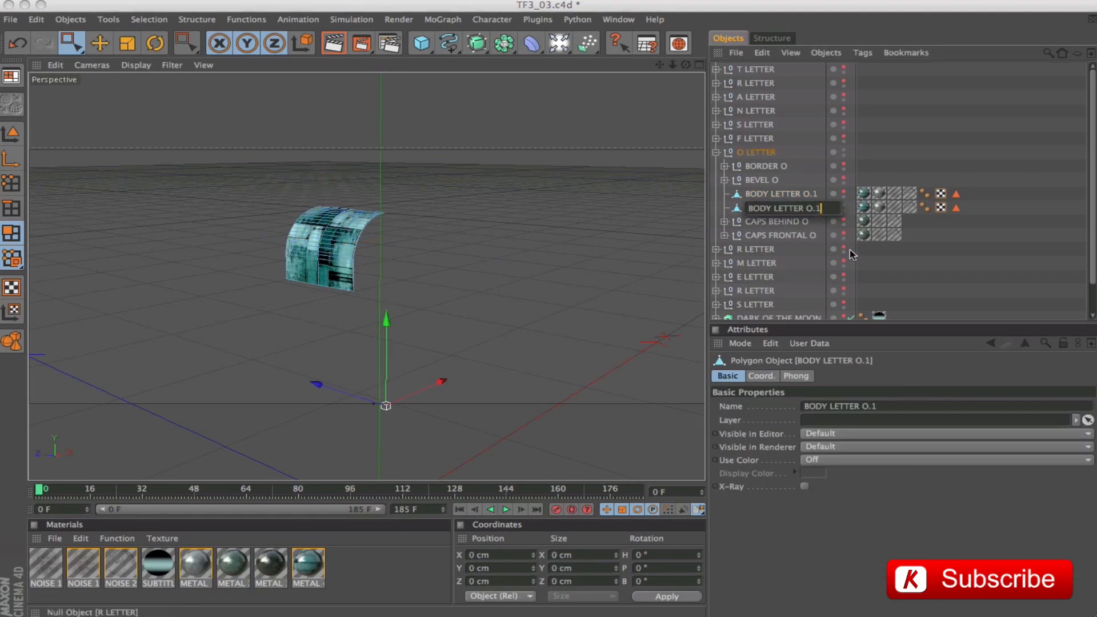
pyautogui.write('2')
pyautogui.press('Return')
# Show BODY LETTER O.1 again and delete its selected corner polygons that duplicate the split piece
pyautogui.doubleClick(844, 207)
pyautogui.click(843, 192)
pyautogui.click(783, 193)
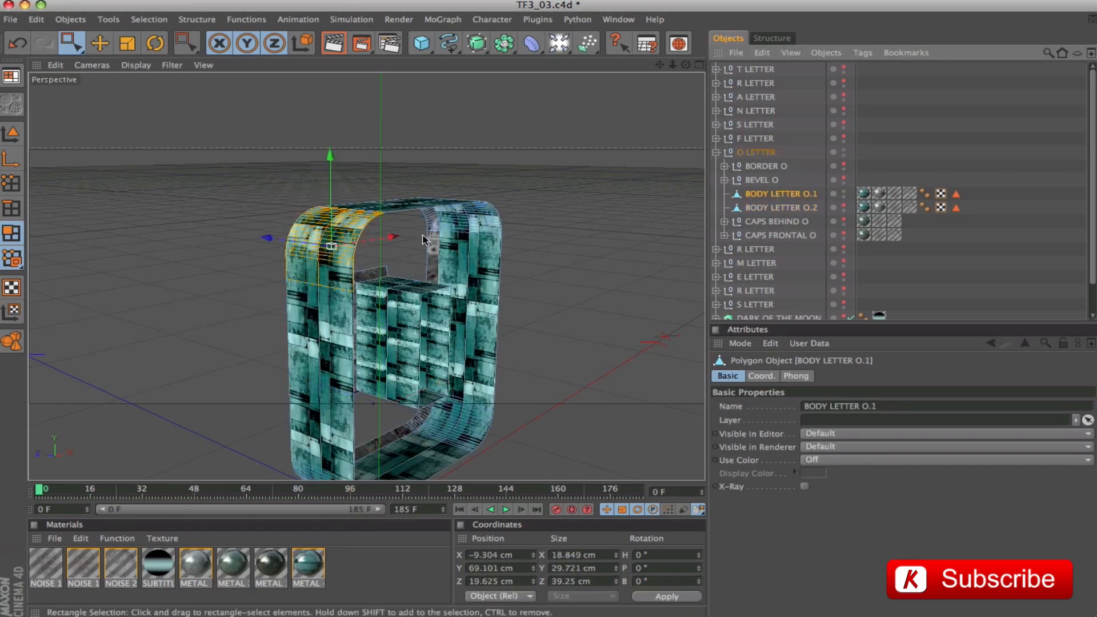
pyautogui.press('Delete')
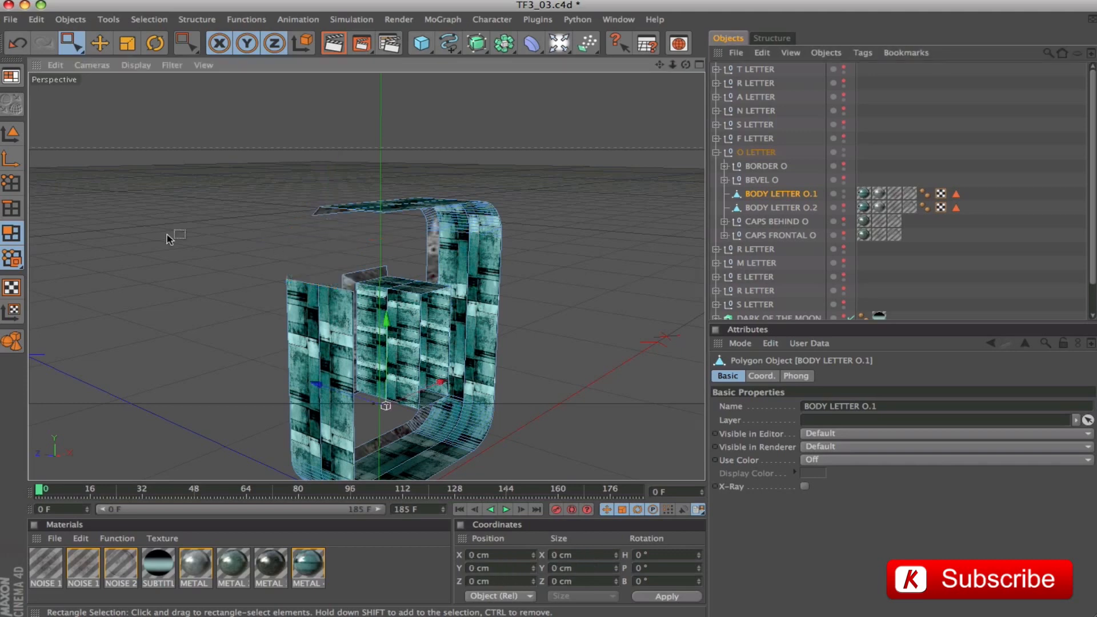
# Show BORDER O, BEVEL O and BODY LETTER O.2 again alongside BODY LETTER O.1 and select the whole O LETTER group
pyautogui.click(100, 43)
pyautogui.keyDown('alt'); pyautogui.moveTo(552, 312); pyautogui.dragTo(617, 334); pyautogui.keyUp('alt')
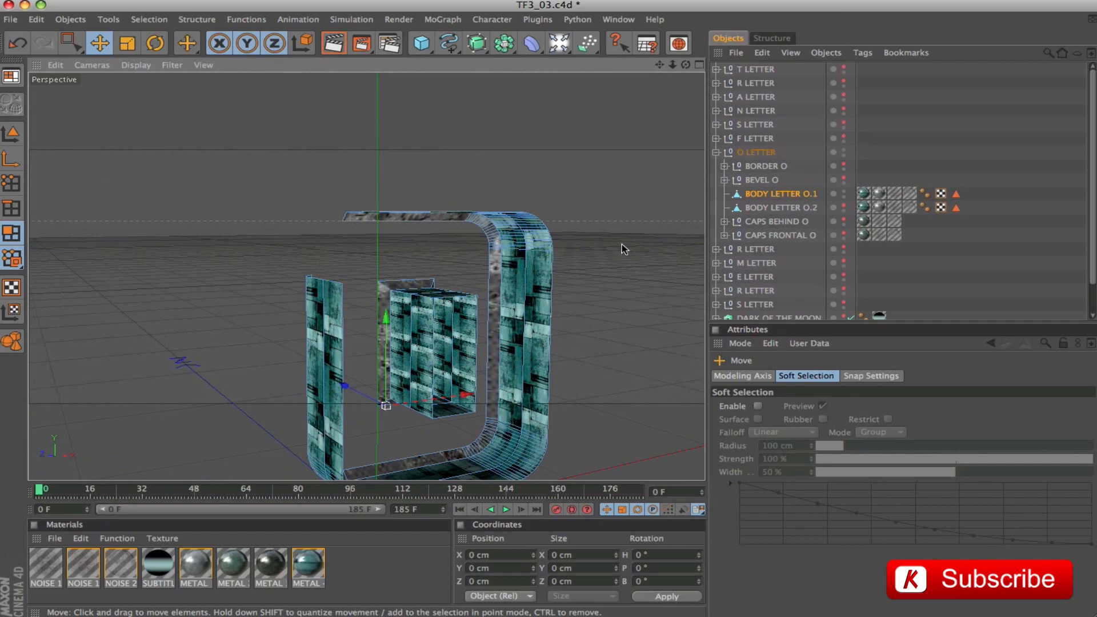
pyautogui.press('o')
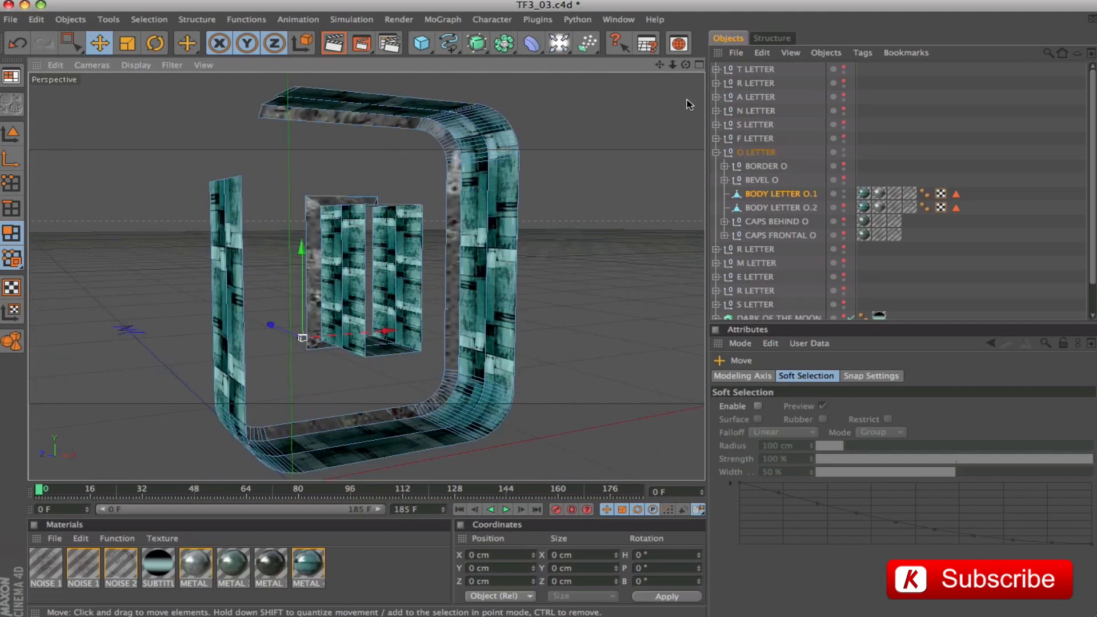
pyautogui.click(843, 166)
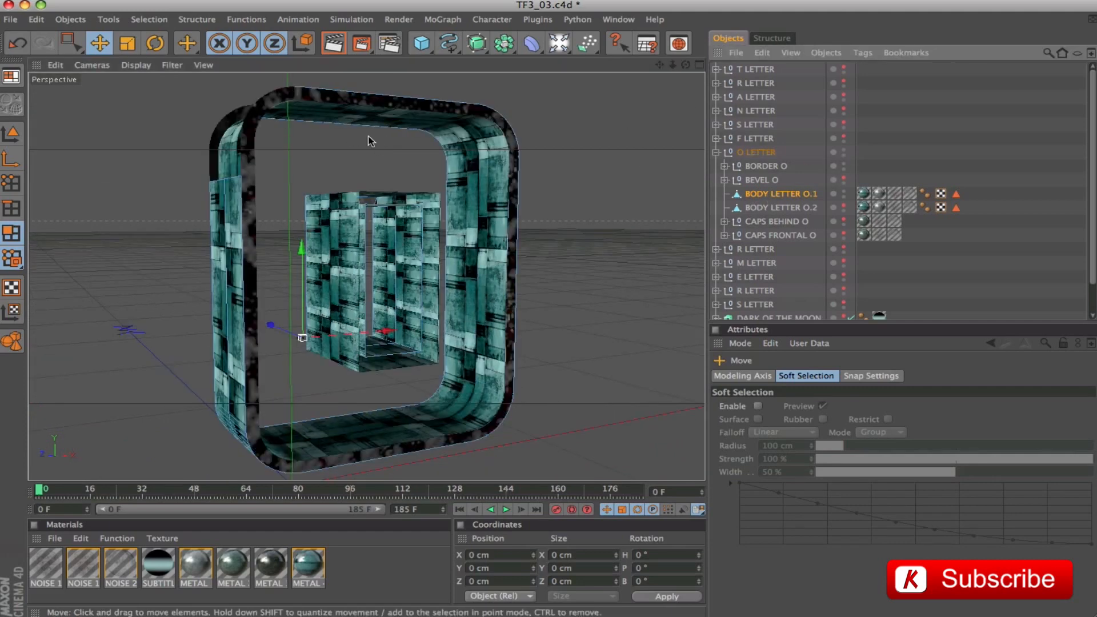
pyautogui.click(844, 180)
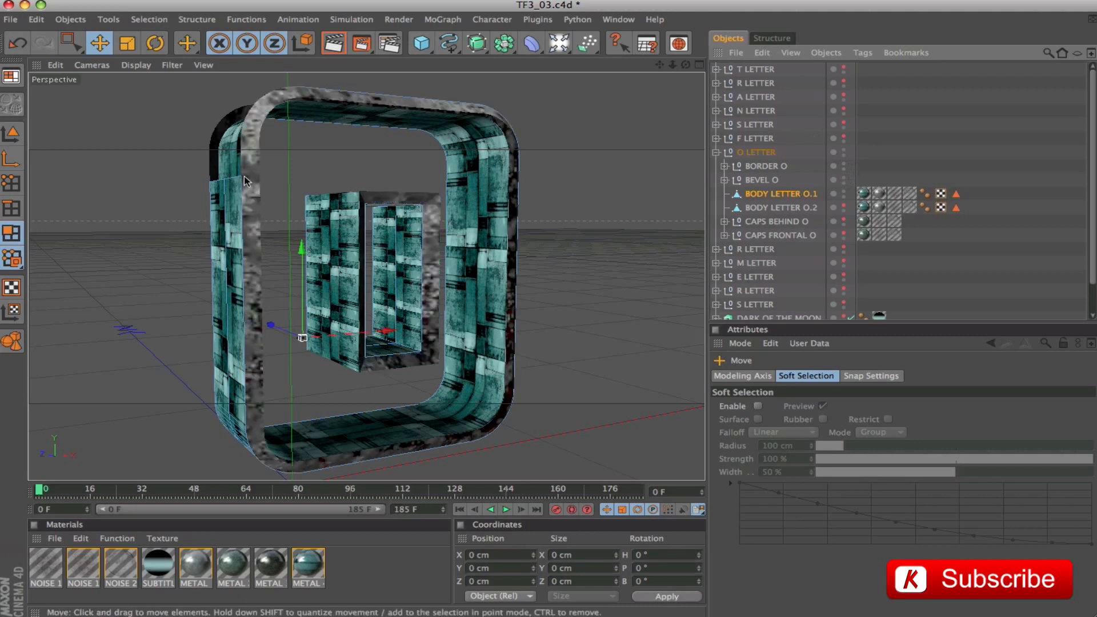
pyautogui.click(843, 207)
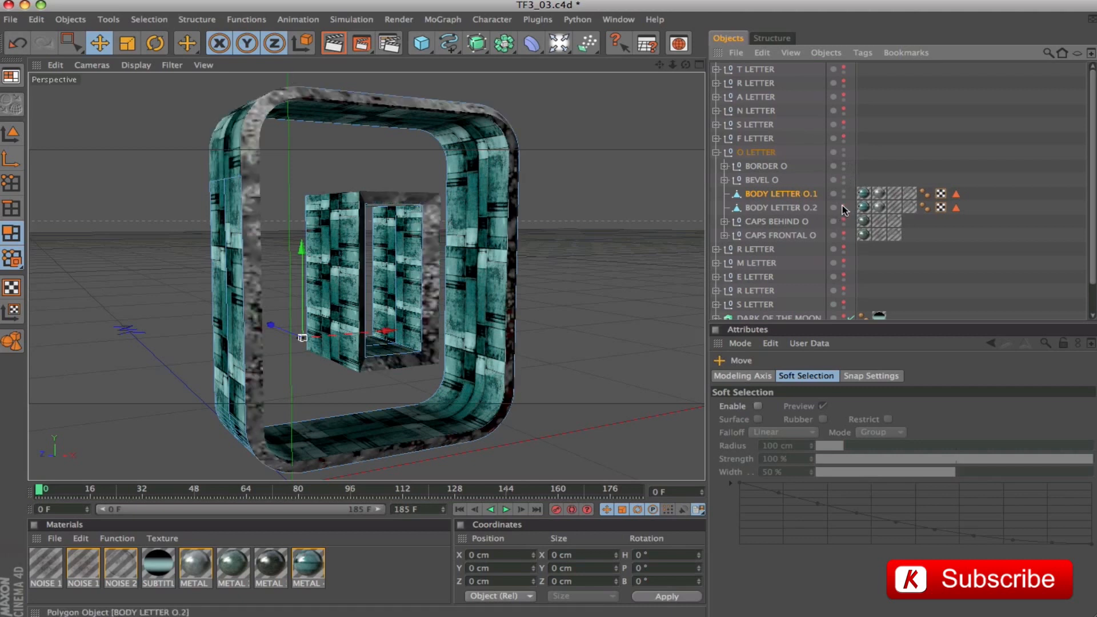
pyautogui.click(743, 152)
pyautogui.moveTo(503, 269)
pyautogui.keyDown('alt'); pyautogui.mouseDown()
pyautogui.moveTo(366, 288)
pyautogui.moveTo(485, 349)
pyautogui.moveTo(675, 292)
pyautogui.moveTo(555, 265)
pyautogui.moveTo(519, 279)
pyautogui.mouseUp(); pyautogui.keyUp('alt')
pyautogui.scroll(-5, 651, 289)
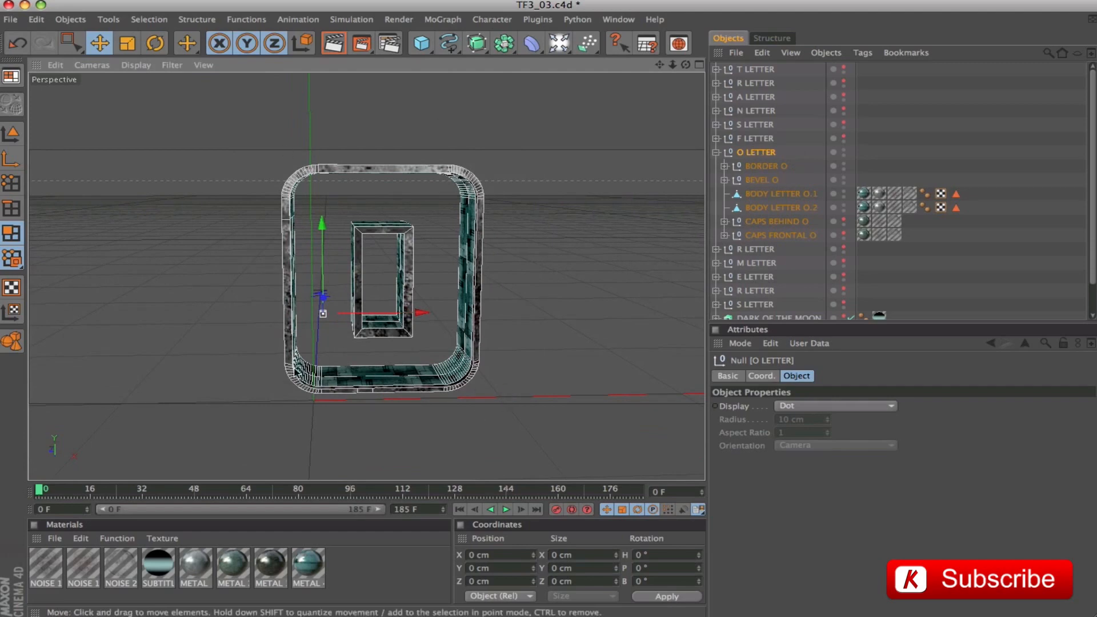
pyautogui.keyDown('alt'); pyautogui.moveTo(594, 271); pyautogui.dragTo(561, 274); pyautogui.keyUp('alt')
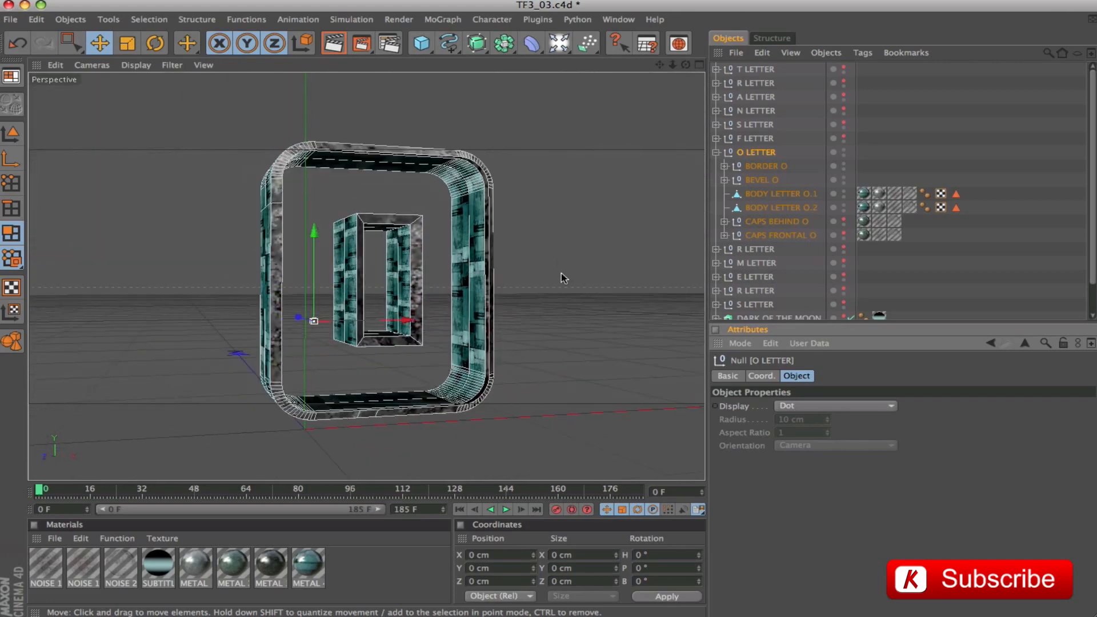
# Group BORDER O 2 and BODY LETTER O.2 together under a new null
pyautogui.click(759, 166)
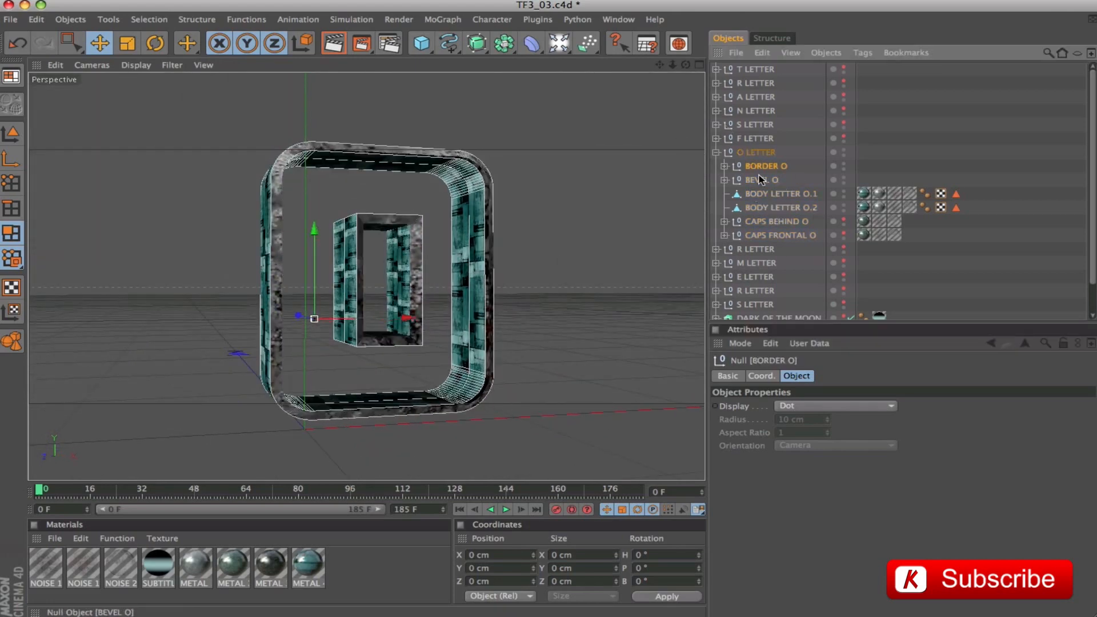
pyautogui.click(724, 166)
pyautogui.click(777, 194)
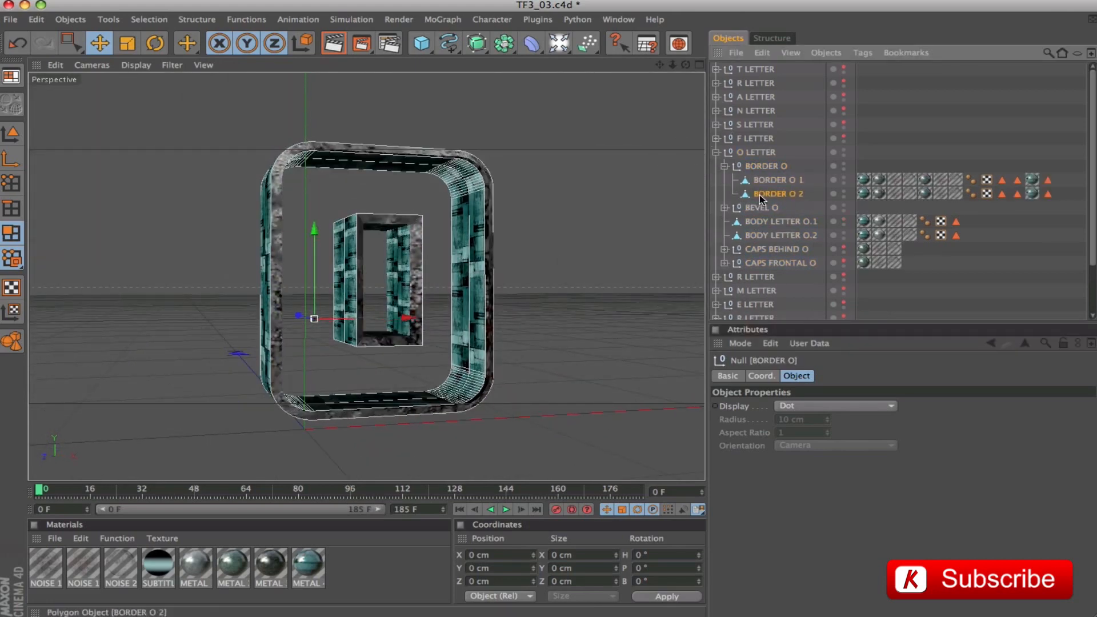
pyautogui.keyDown('ctrl'); pyautogui.click(798, 235); pyautogui.keyUp('ctrl')
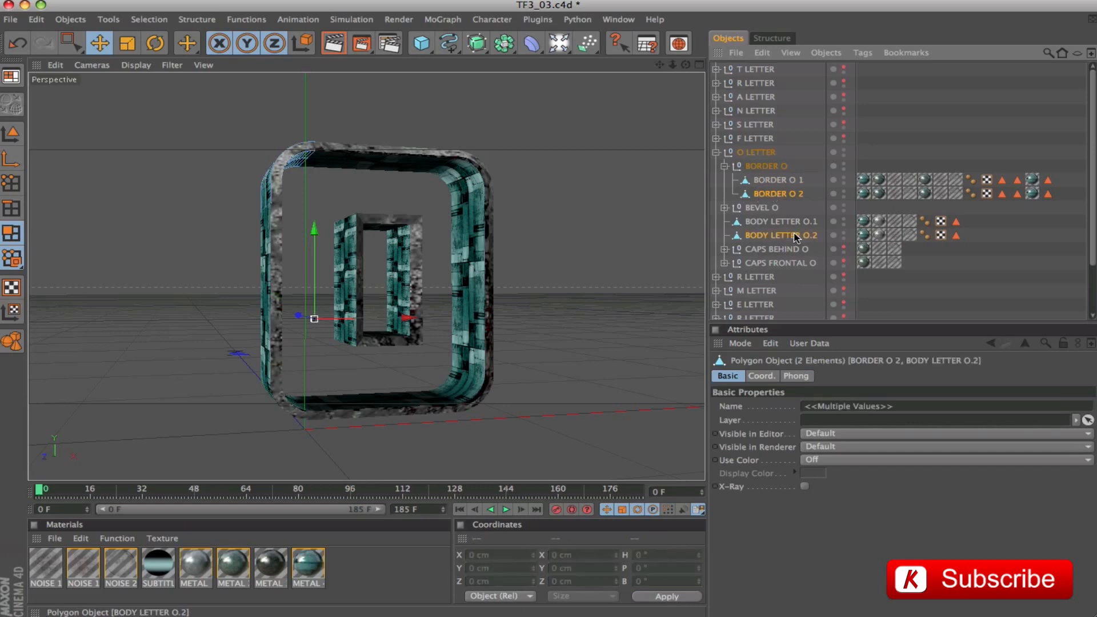
pyautogui.hotkey('alt', 'g')
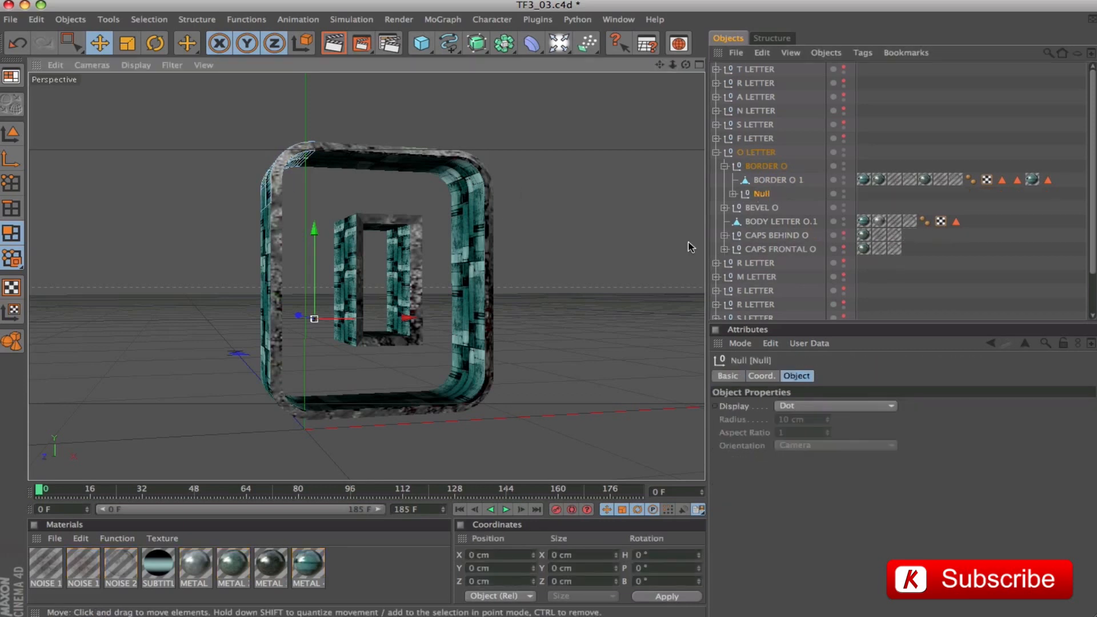
# Move the new null out of BORDER O to the first place inside O LETTER and rename it DOOR CLOSE
pyautogui.moveTo(762, 193); pyautogui.dragTo(753, 166)
pyautogui.doubleClick(753, 165)
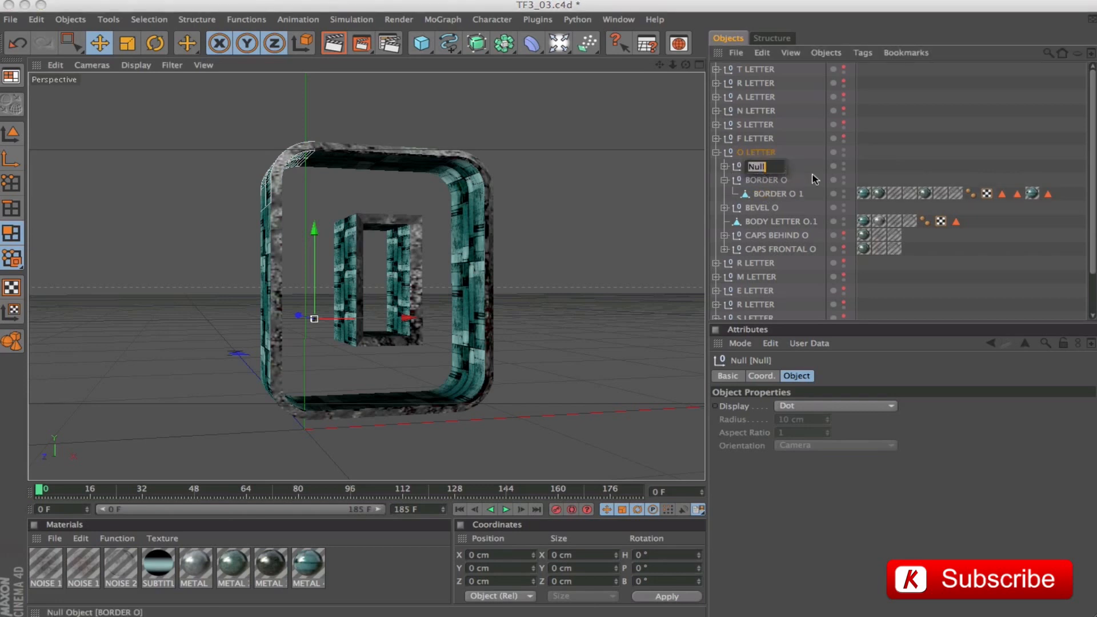
pyautogui.write('DOOR CLOSE')
pyautogui.press('Return')
# Move BEVEL O.4 out of the BEVEL O group into DOOR CLOSE
pyautogui.click(724, 180)
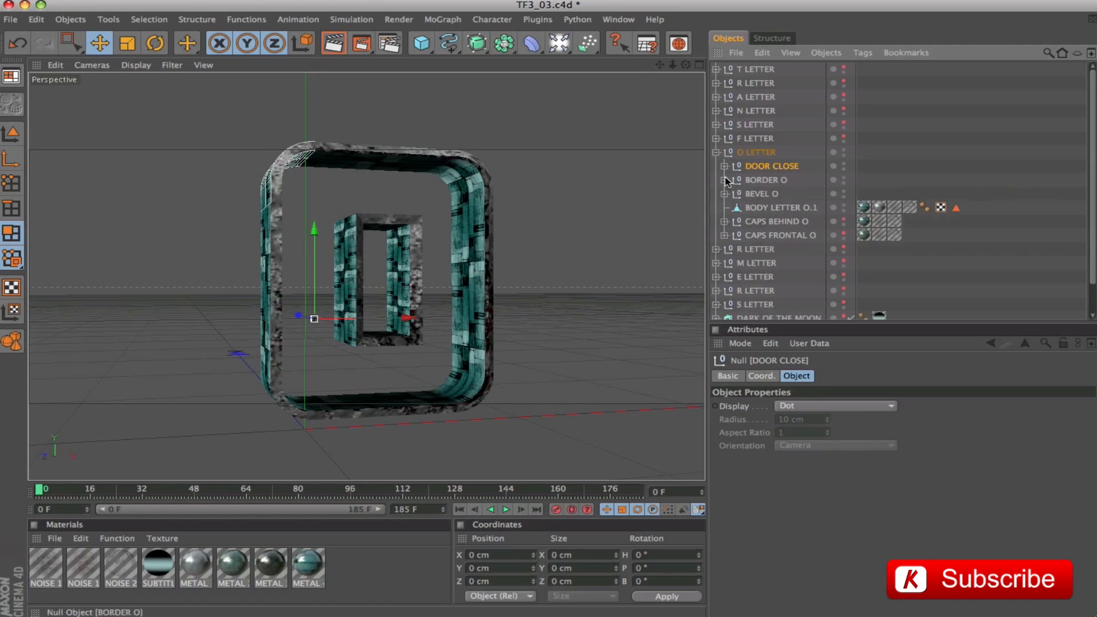
pyautogui.click(725, 194)
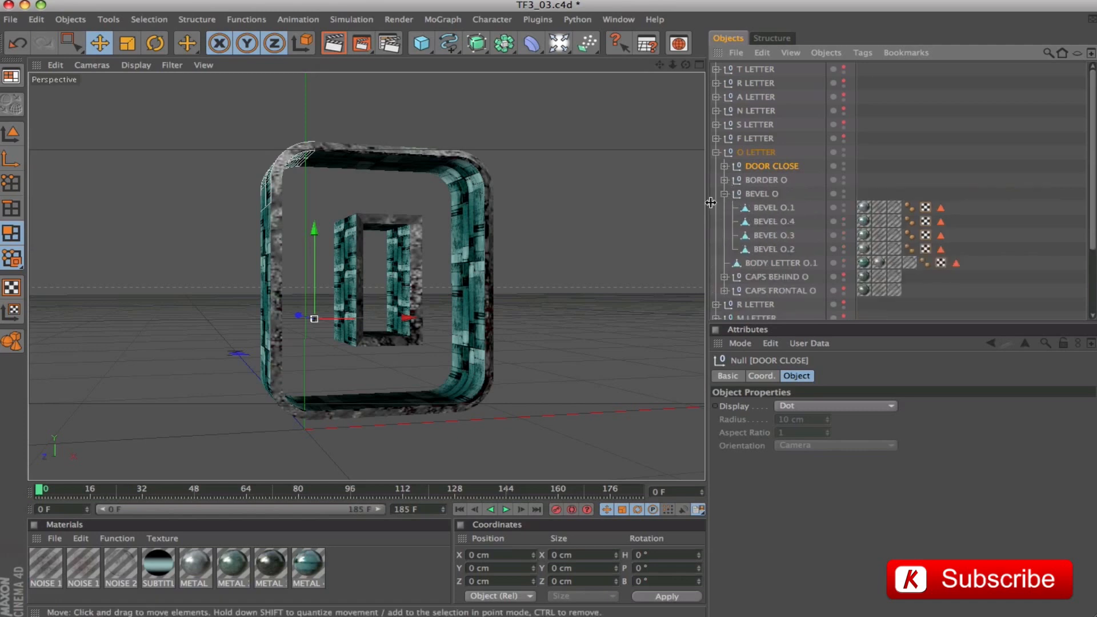
pyautogui.click(774, 250)
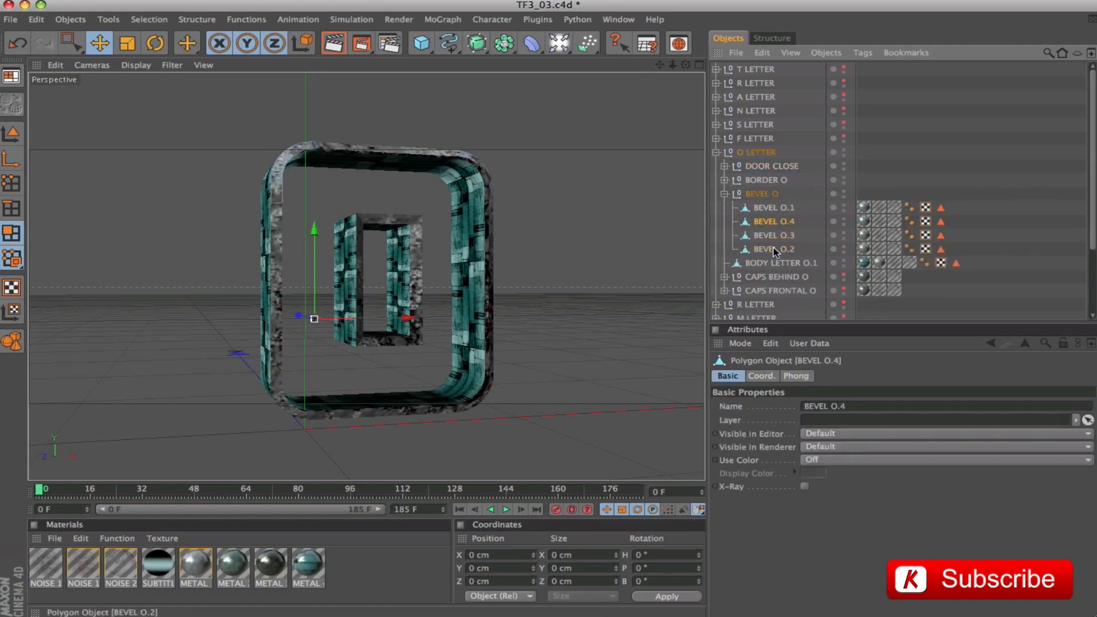
pyautogui.moveTo(774, 222); pyautogui.dragTo(763, 166)
pyautogui.click(760, 166)
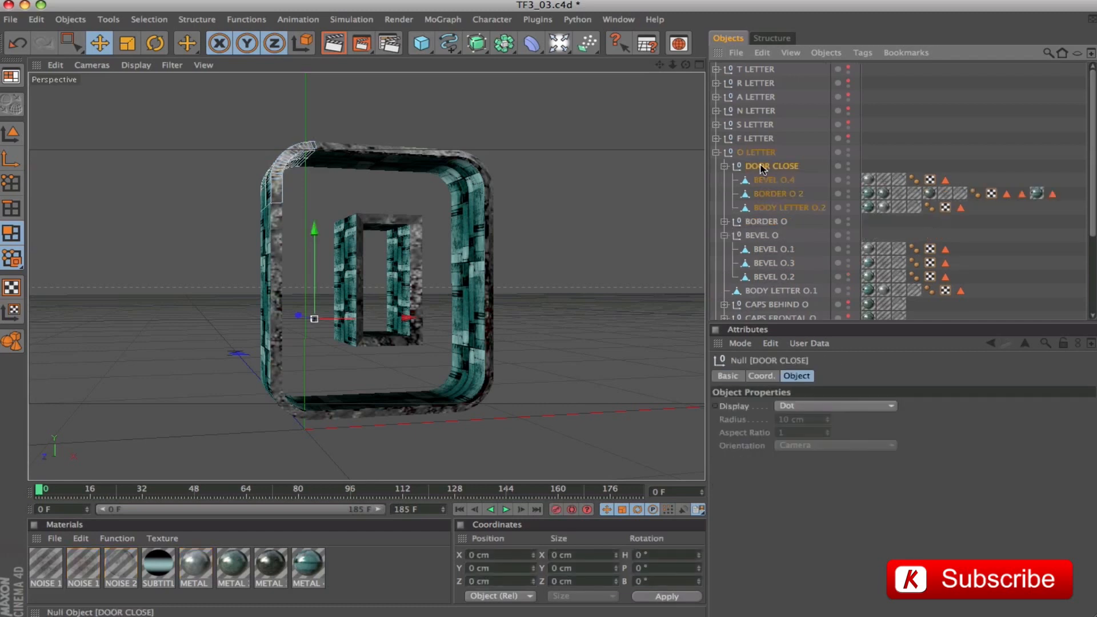
# Hide DOOR CLOSE temporarily to examine the opening and cut ends it leaves in the letter, and show it again
pyautogui.click(850, 166)
pyautogui.click(848, 163)
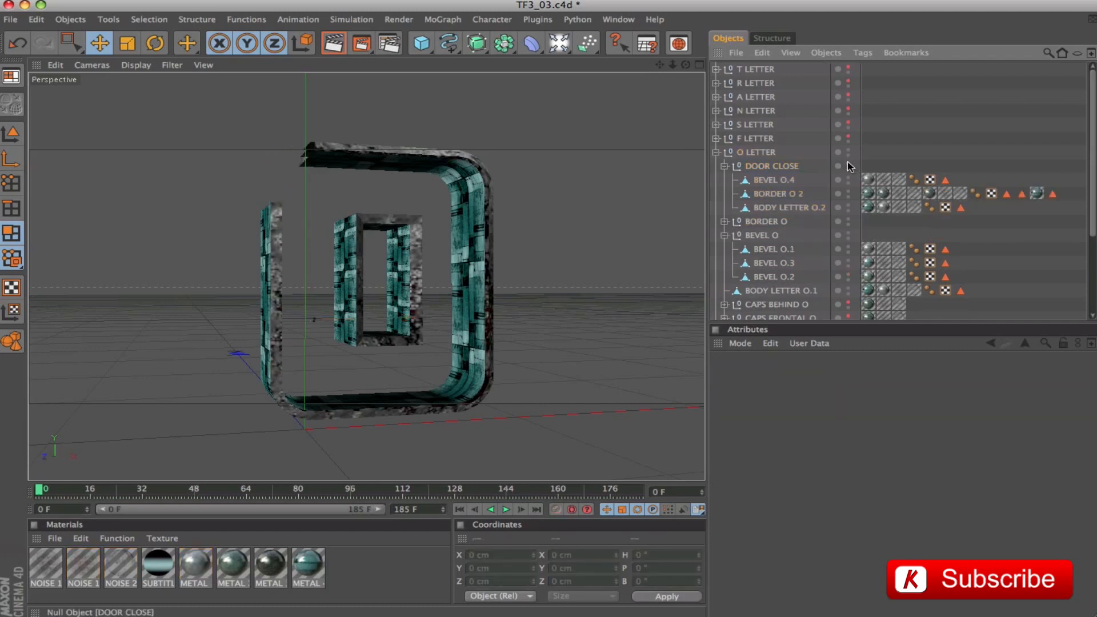
pyautogui.keyDown('alt'); pyautogui.moveTo(599, 267); pyautogui.dragTo(654, 314); pyautogui.keyUp('alt')
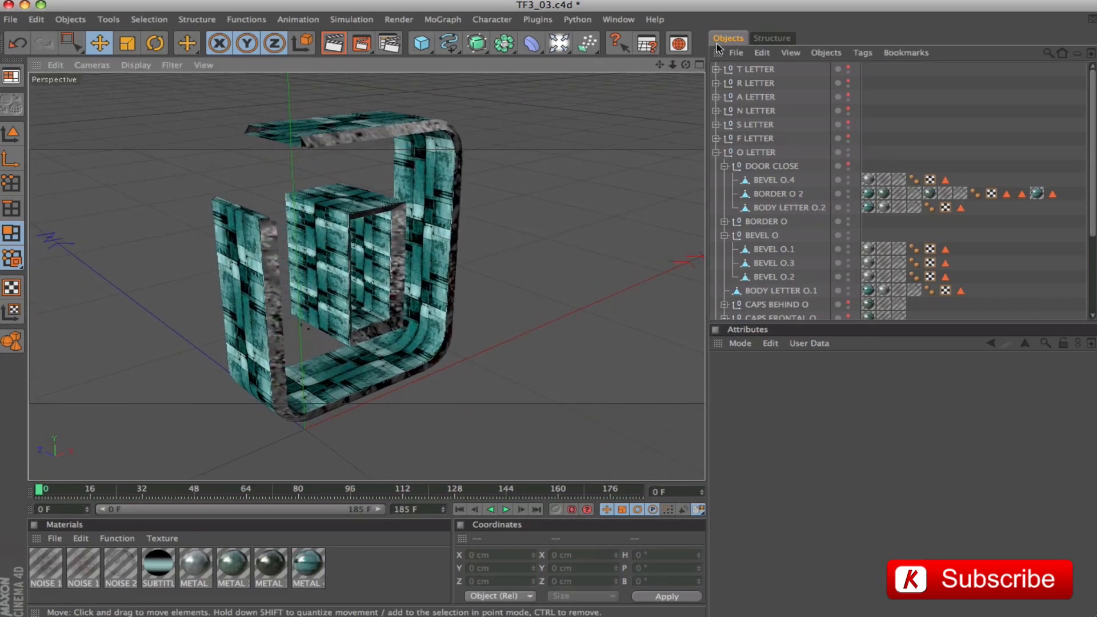
pyautogui.moveTo(660, 66); pyautogui.dragTo(737, 73)
pyautogui.scroll(5, 575, 221)
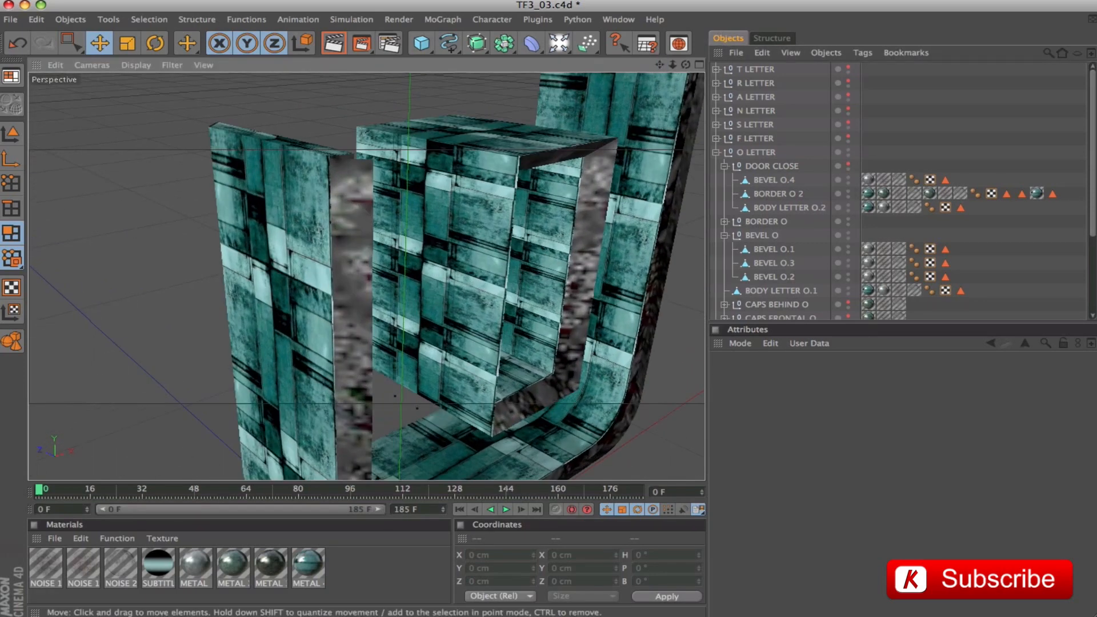
pyautogui.scroll(6, 586, 237)
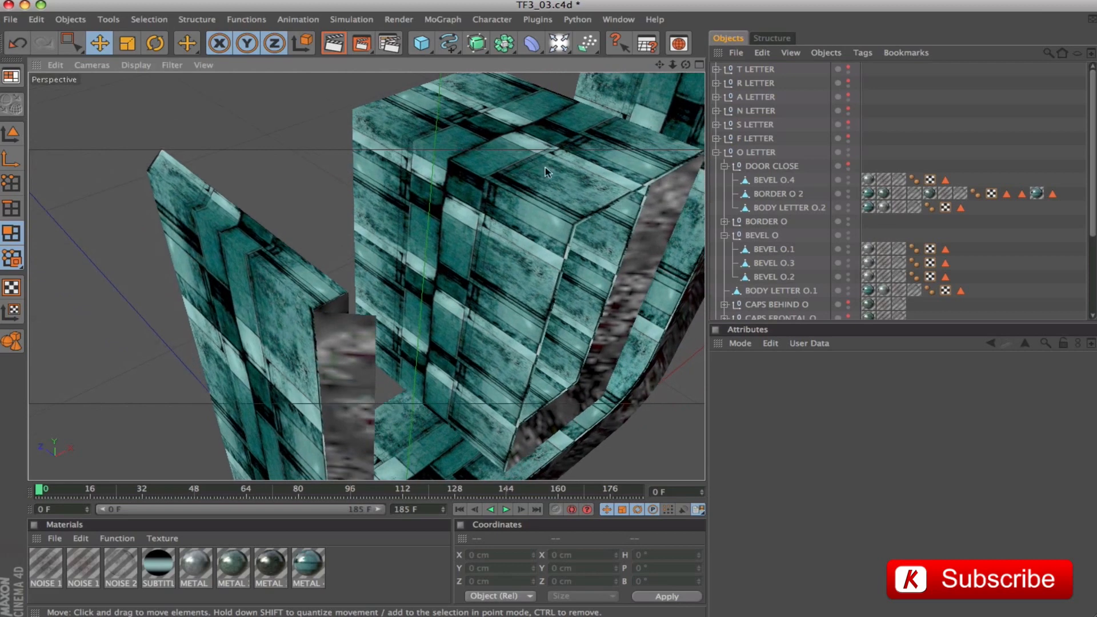
pyautogui.click(723, 235)
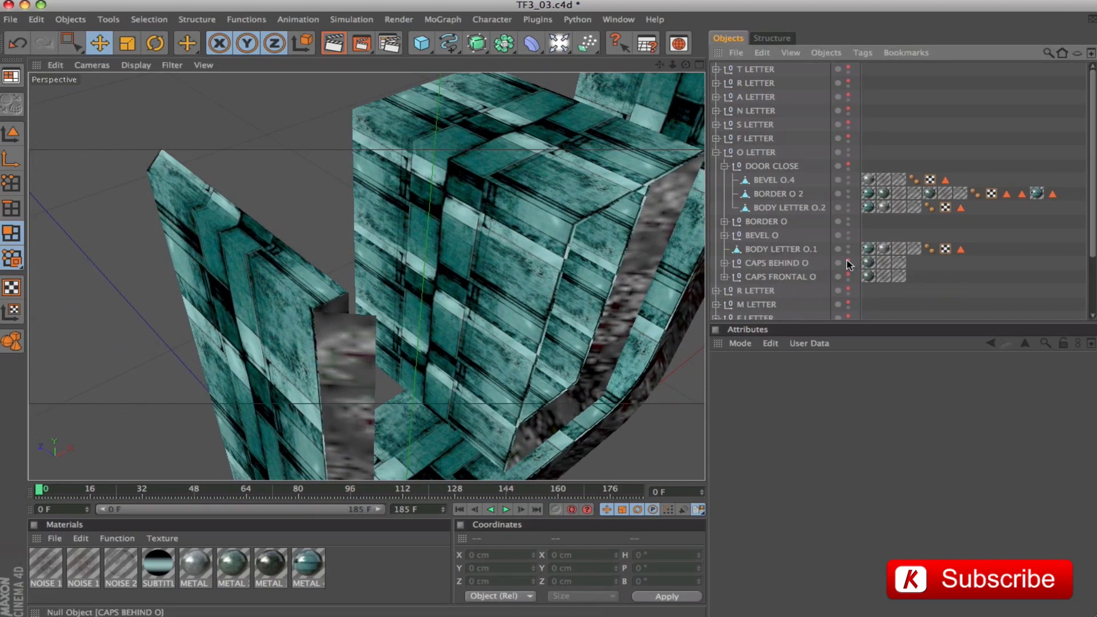
pyautogui.click(724, 235)
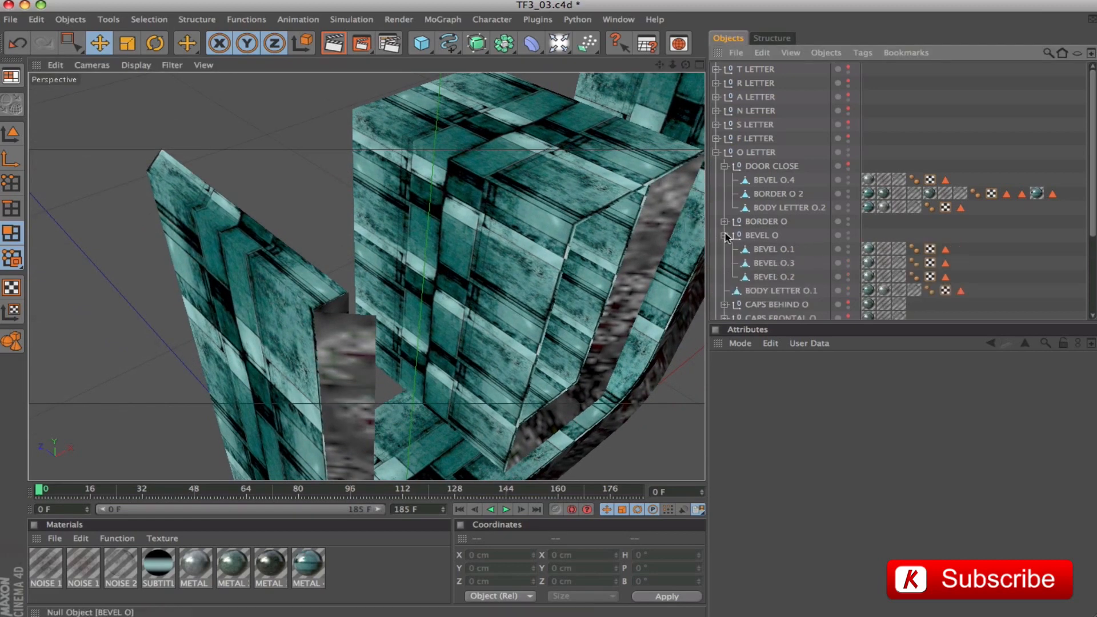
pyautogui.click(724, 235)
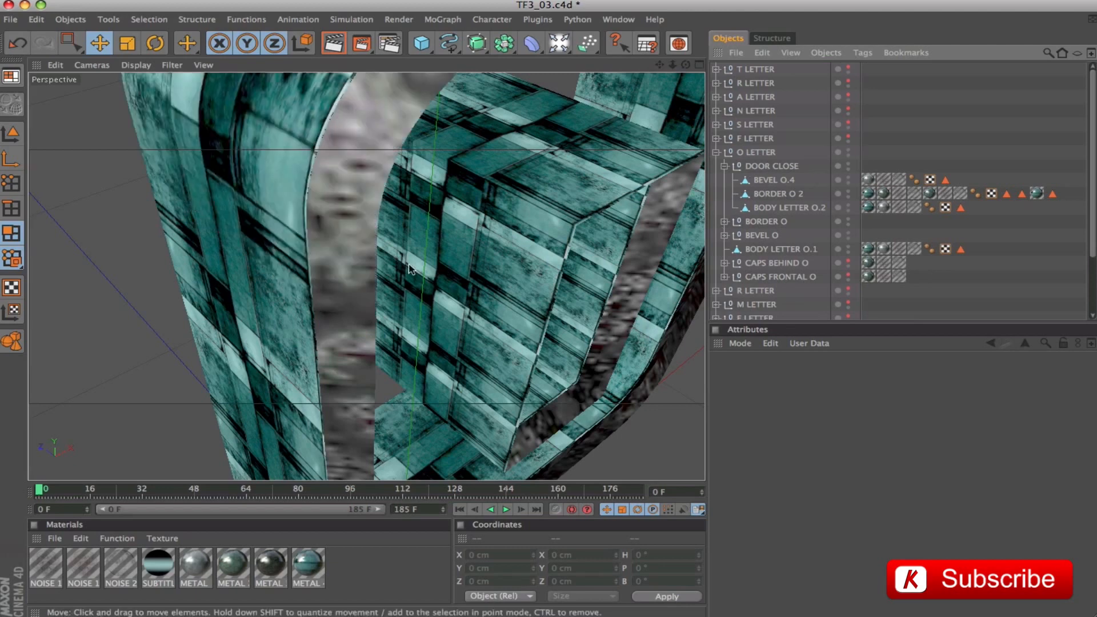
# Try moving the DOOR CLOSE group along its vertical axis to test the separated corner, and undo the move
pyautogui.click(768, 166)
pyautogui.keyDown('alt'); pyautogui.moveTo(606, 235); pyautogui.dragTo(547, 181); pyautogui.keyUp('alt')
pyautogui.keyDown('alt'); pyautogui.moveTo(463, 188); pyautogui.dragTo(371, 194, button='right'); pyautogui.keyUp('alt')
pyautogui.keyDown('alt'); pyautogui.moveTo(371, 309); pyautogui.dragTo(389, 330); pyautogui.keyUp('alt')
pyautogui.moveTo(391, 347); pyautogui.dragTo(391, 285)
pyautogui.press('super+z')
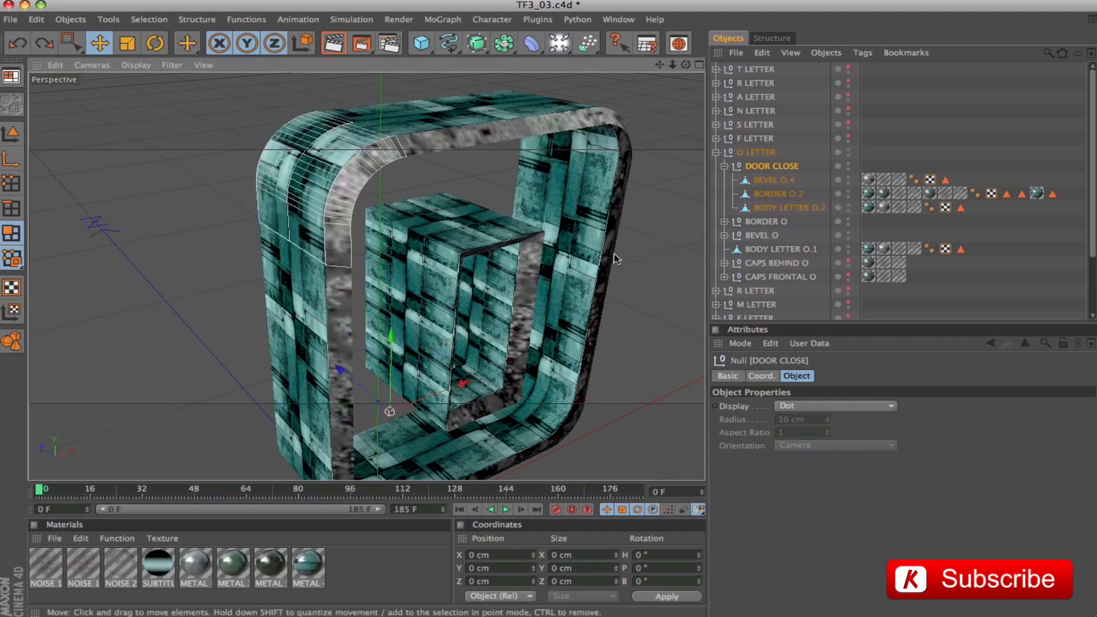
# Collapse the DOOR CLOSE group and show CAPS BEHIND O and CAPS FRONTAL O in the viewport
pyautogui.click(724, 165)
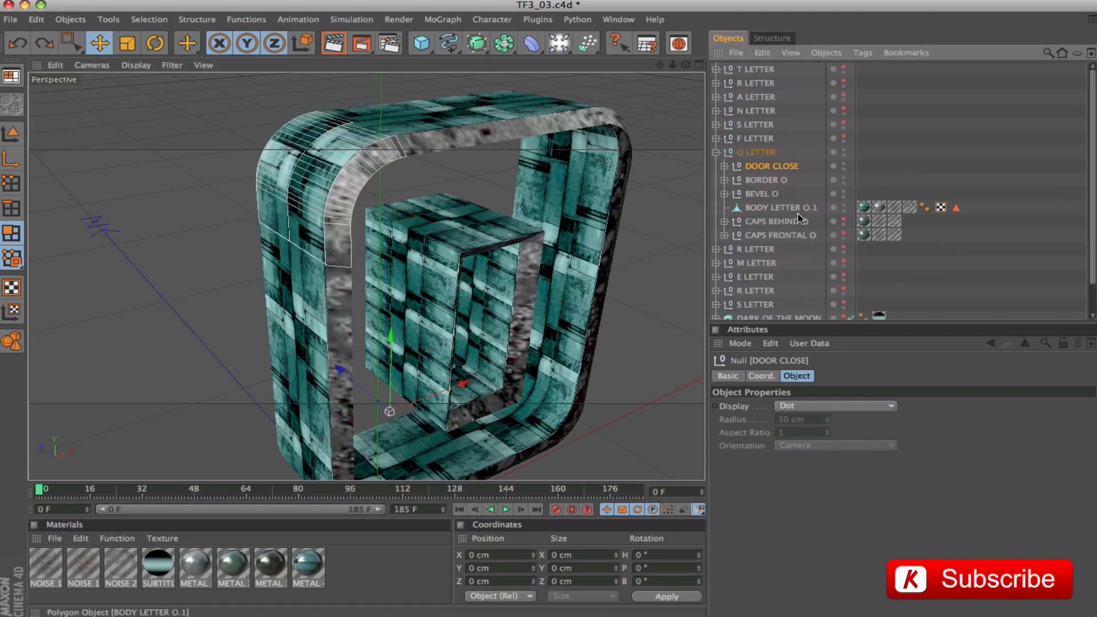
pyautogui.click(843, 219)
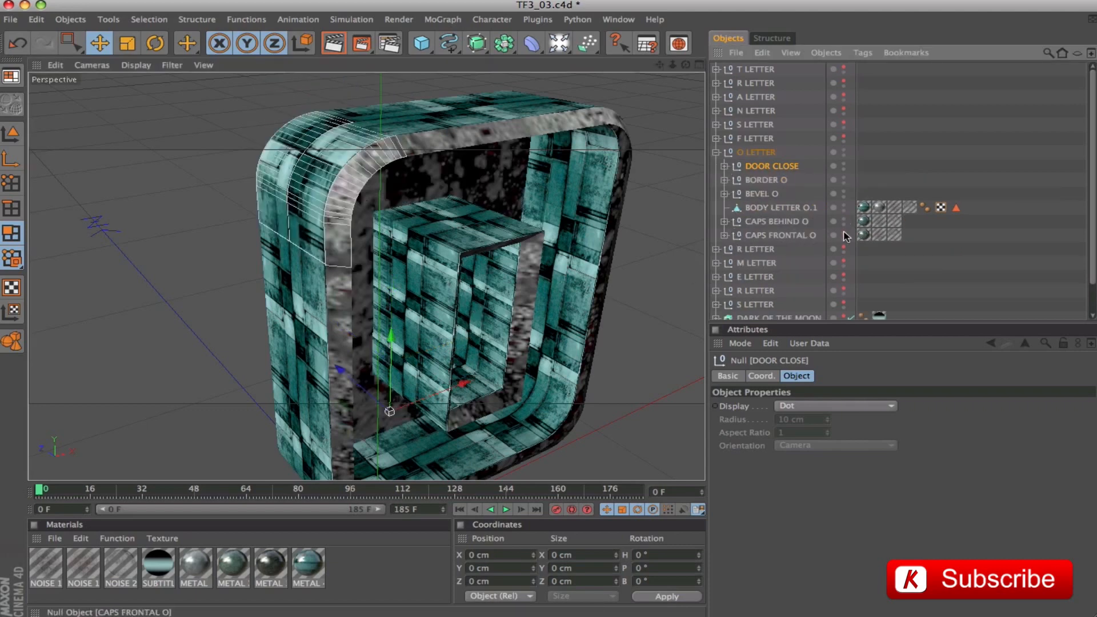
pyautogui.click(844, 232)
pyautogui.click(724, 193)
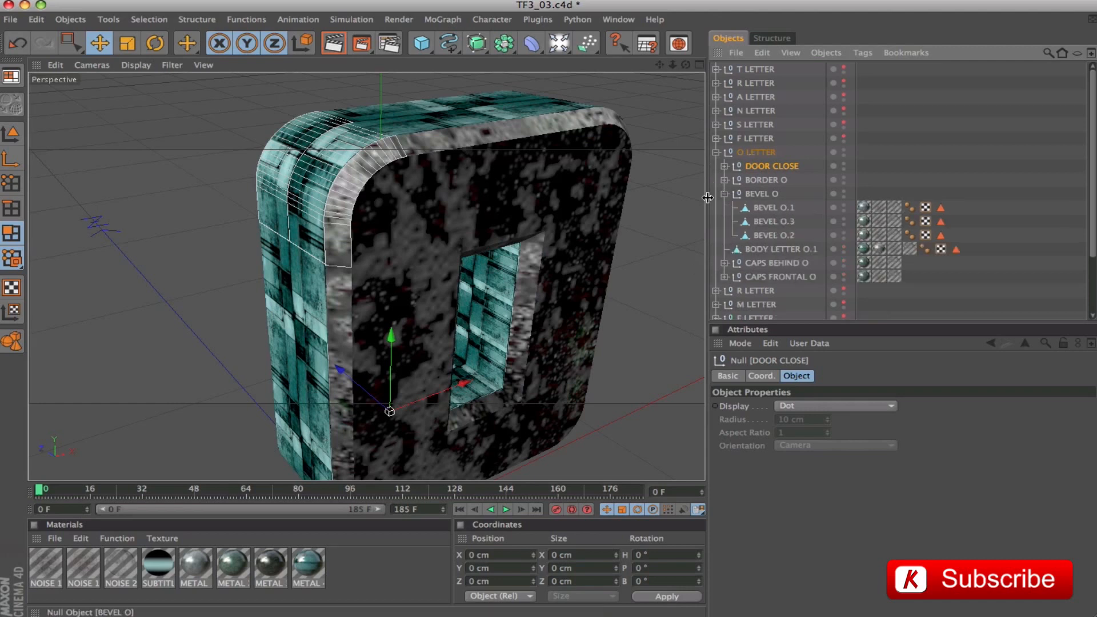
pyautogui.click(724, 193)
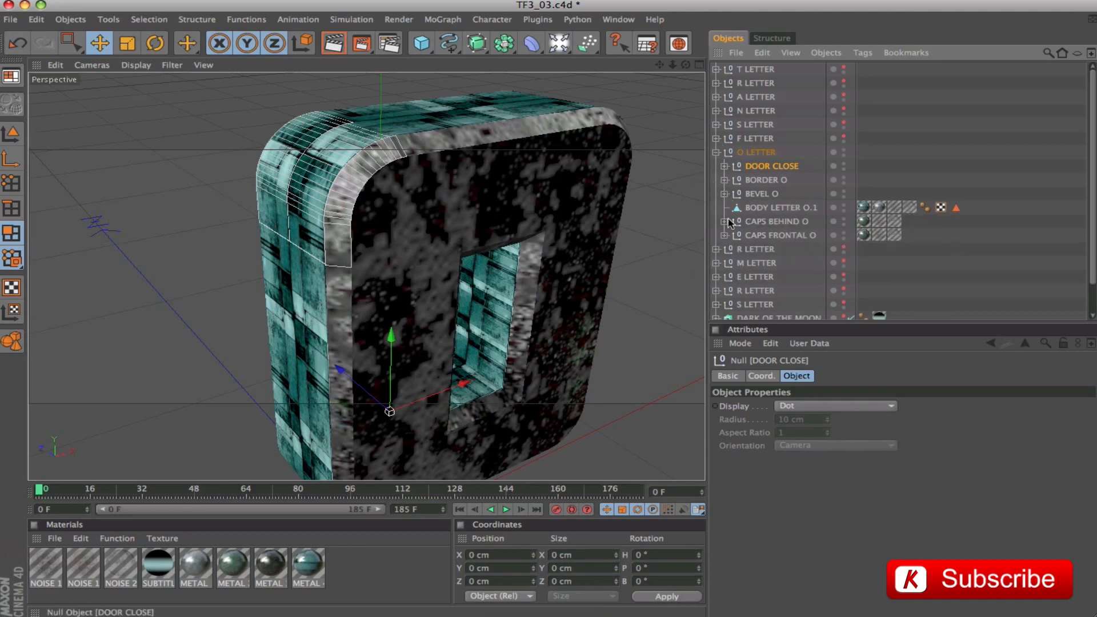
# Select the O LETTER group and frame the complete letter in the viewport to inspect it from the front
pyautogui.click(763, 208)
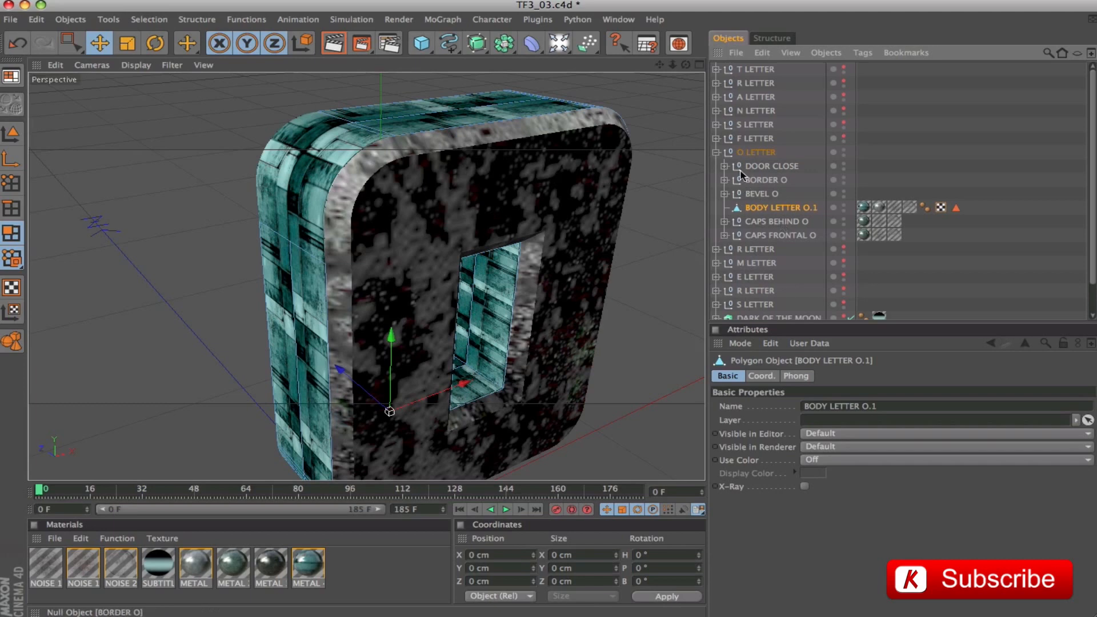
pyautogui.click(749, 153)
pyautogui.press('s')
pyautogui.moveTo(539, 204)
pyautogui.keyDown('alt'); pyautogui.mouseDown()
pyautogui.moveTo(511, 146)
pyautogui.moveTo(443, 146)
pyautogui.moveTo(552, 143)
pyautogui.moveTo(533, 202)
pyautogui.mouseUp(); pyautogui.keyUp('alt')
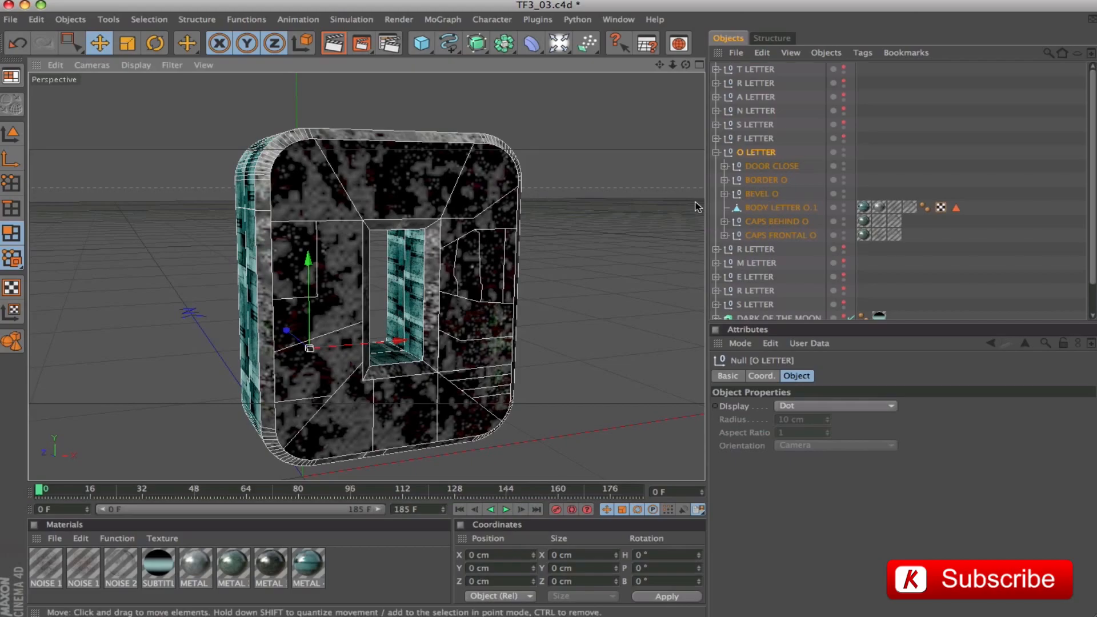